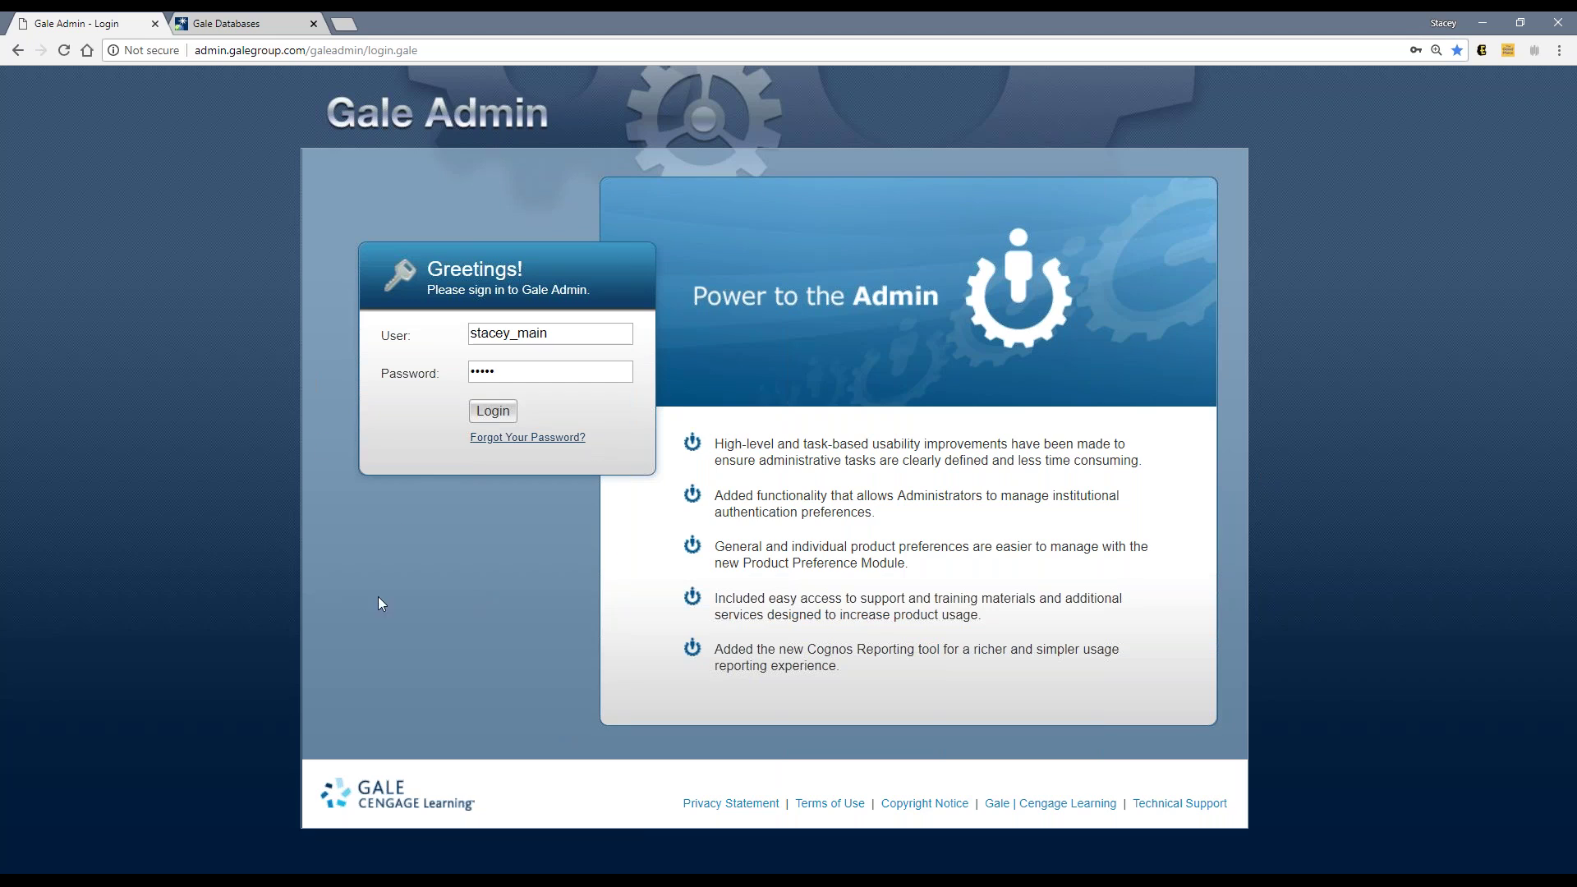
# Step: Log in to Gale Admin to reach the Welcome page listing Knibloe Library as a Location
pyautogui.click(497, 412)
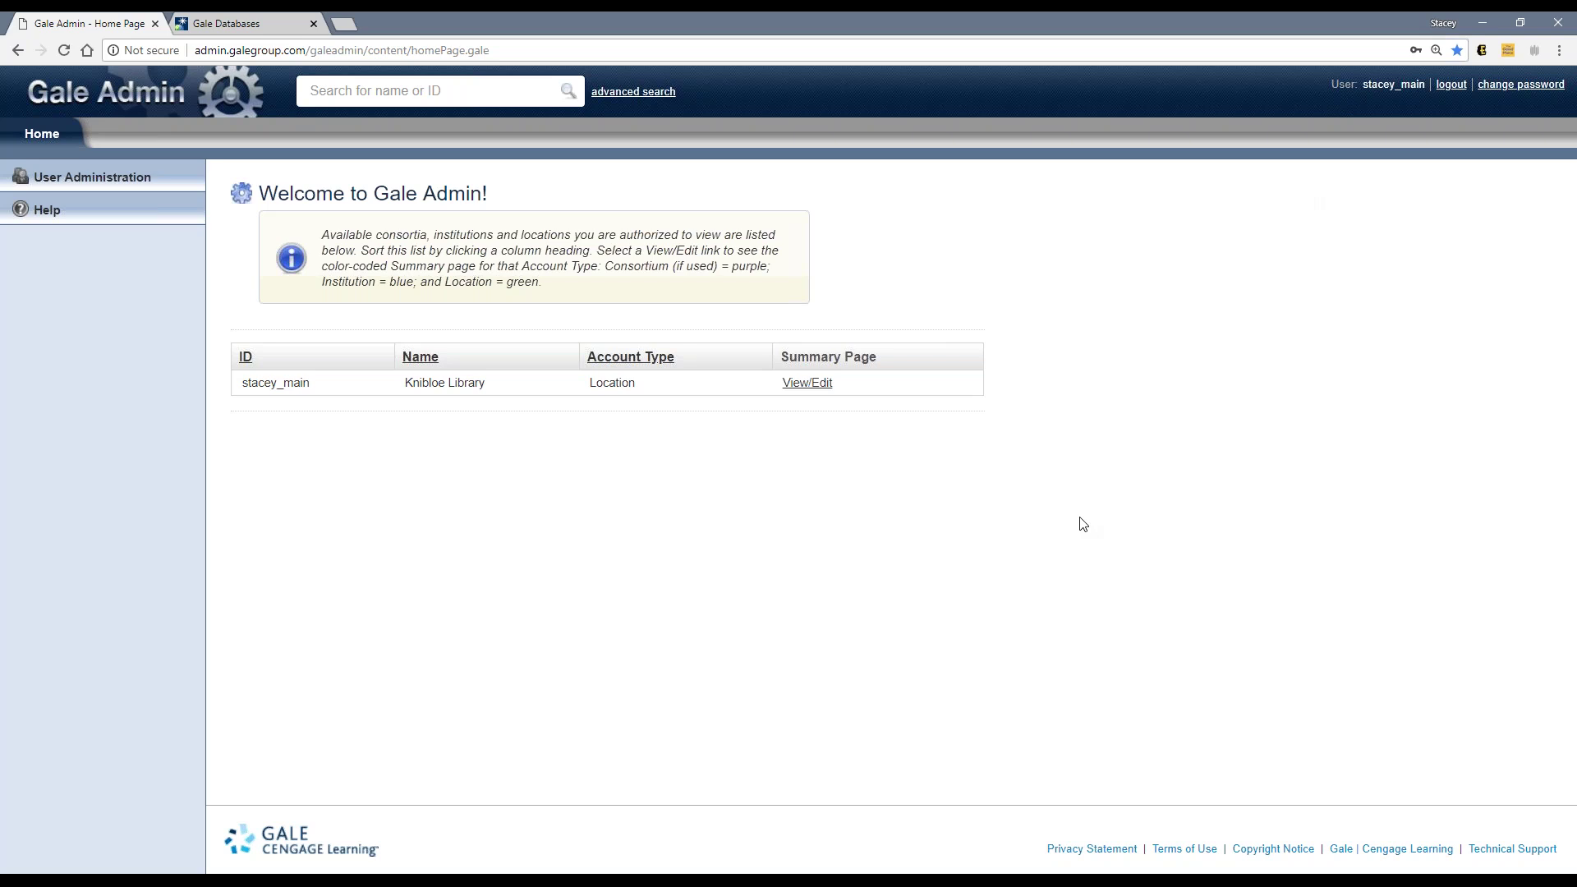
# Step: Raise Chrome's page zoom from 125% to 150% and bring up Knibloe Library's Location Summary
pyautogui.click(1558, 50)
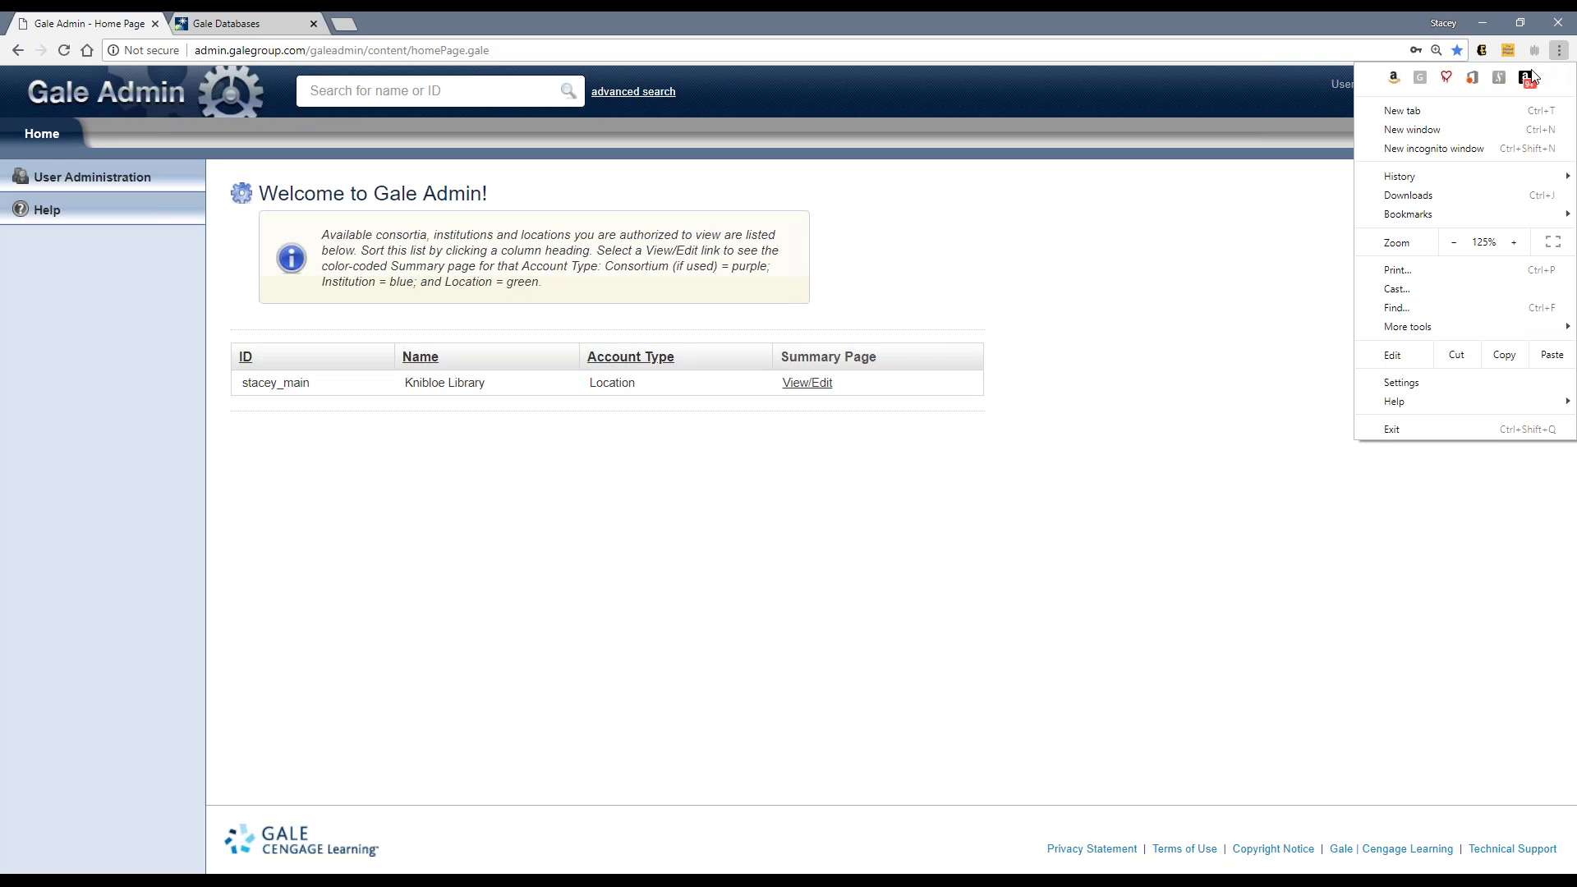
pyautogui.click(1514, 242)
pyautogui.click(768, 648)
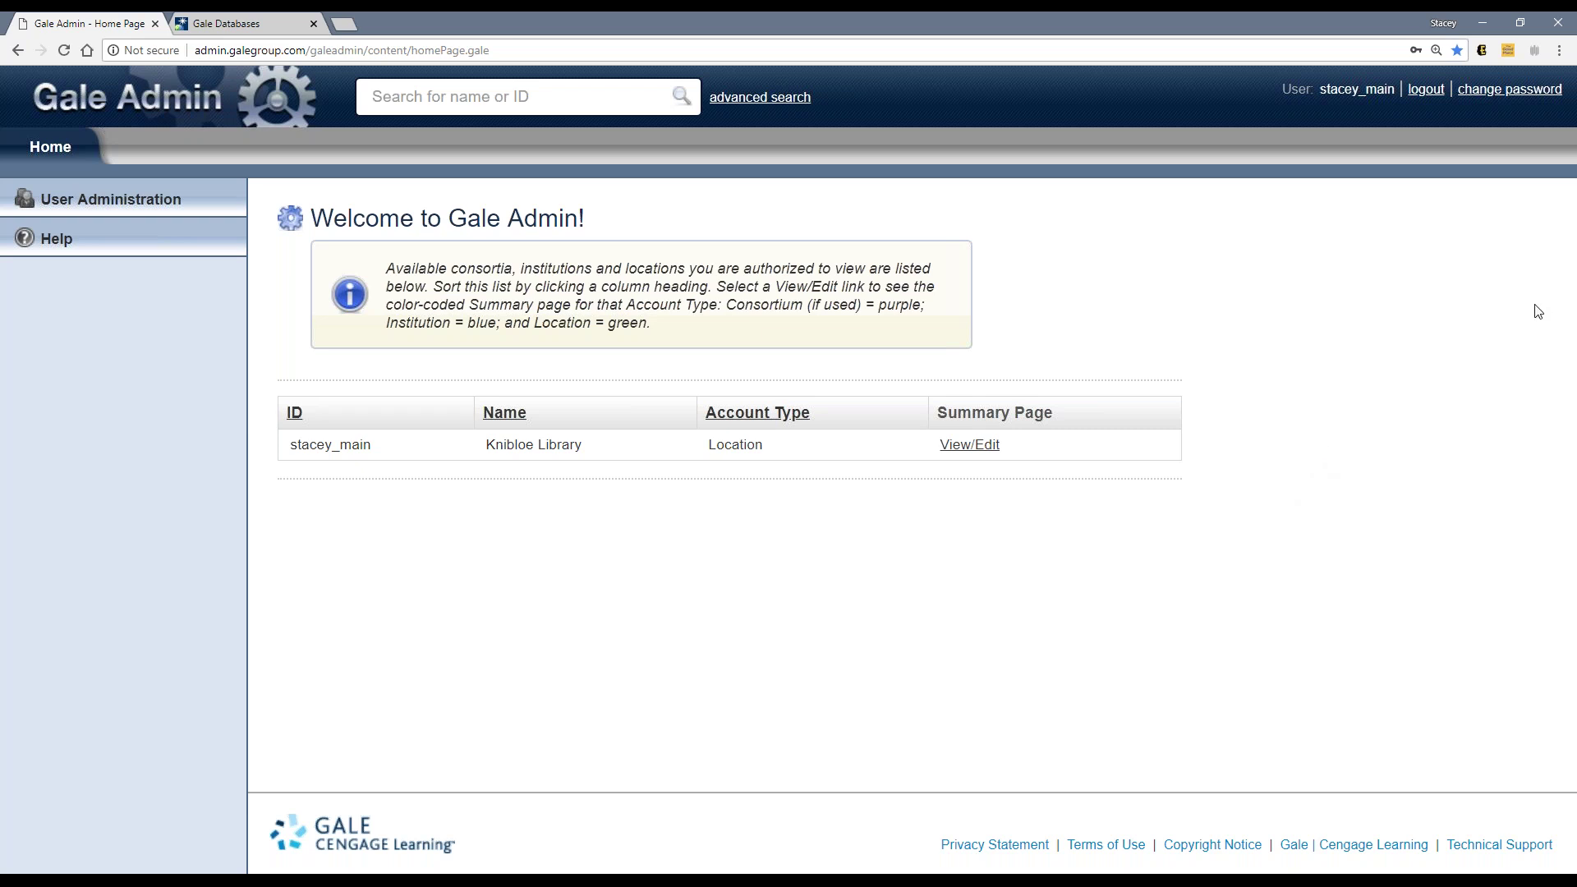
pyautogui.click(1459, 376)
# Step: View Knibloe Library's Location Summary, then switch to the Gale Databases Discus product list
pyautogui.click(968, 446)
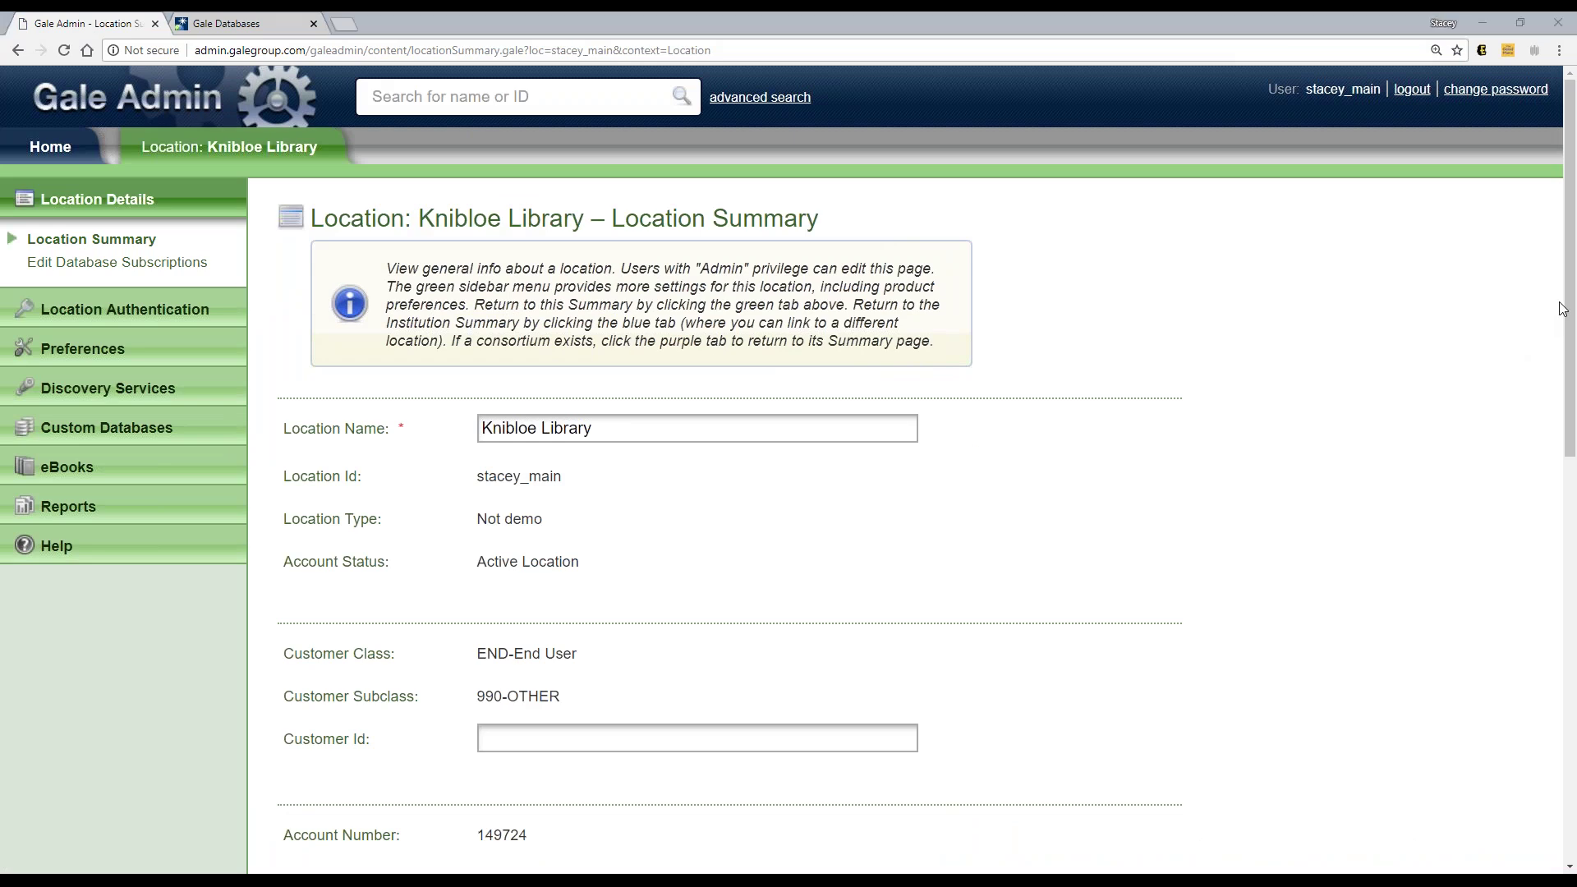
pyautogui.click(1464, 383)
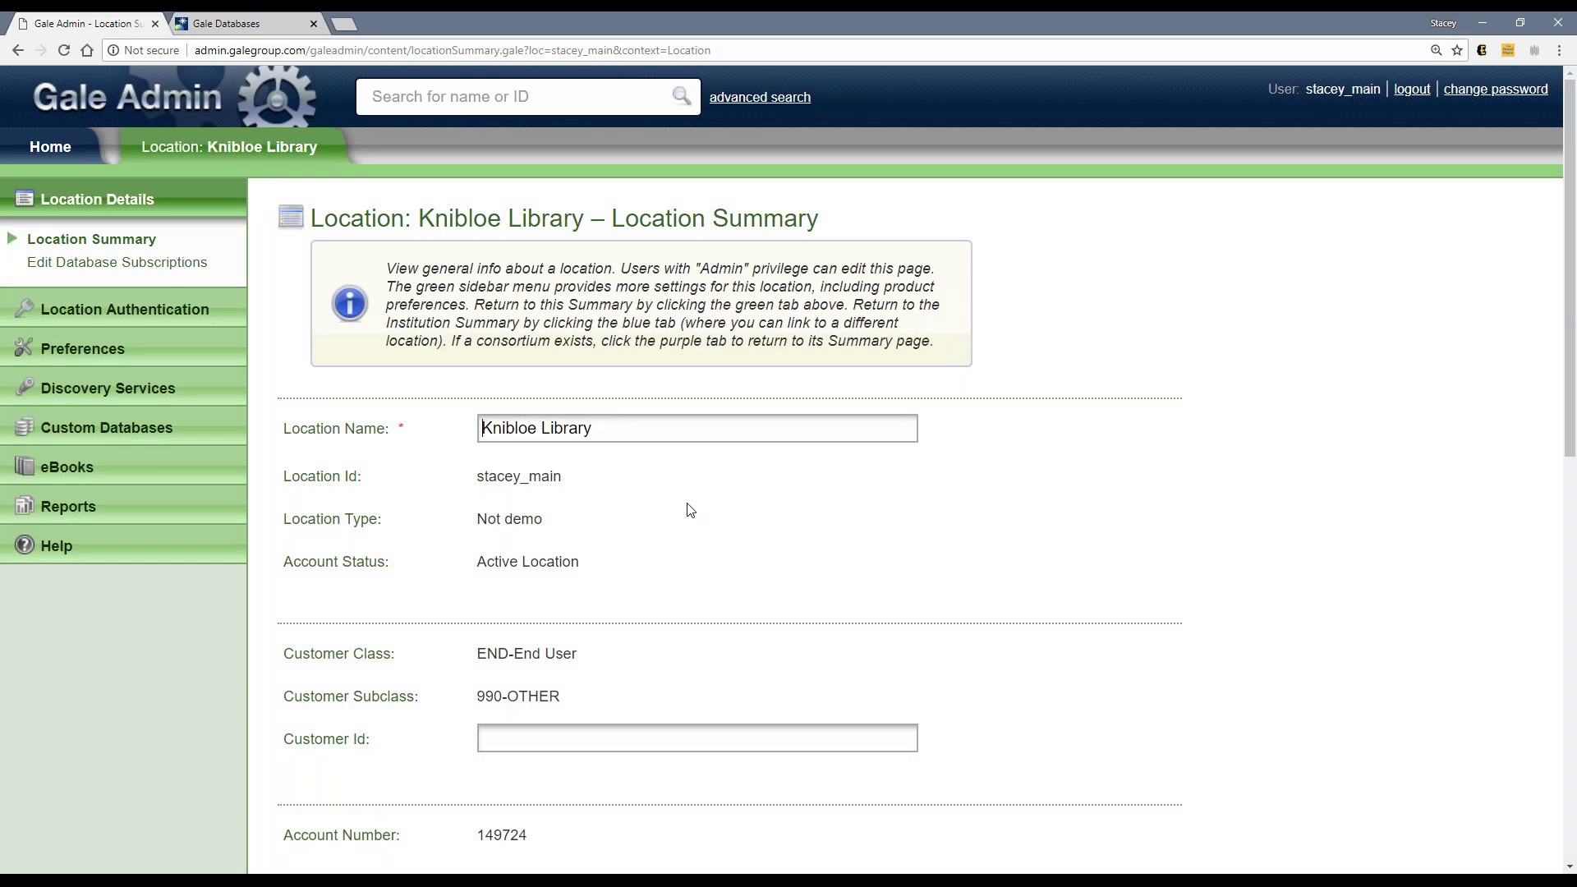
pyautogui.scroll(-1, 688, 507)
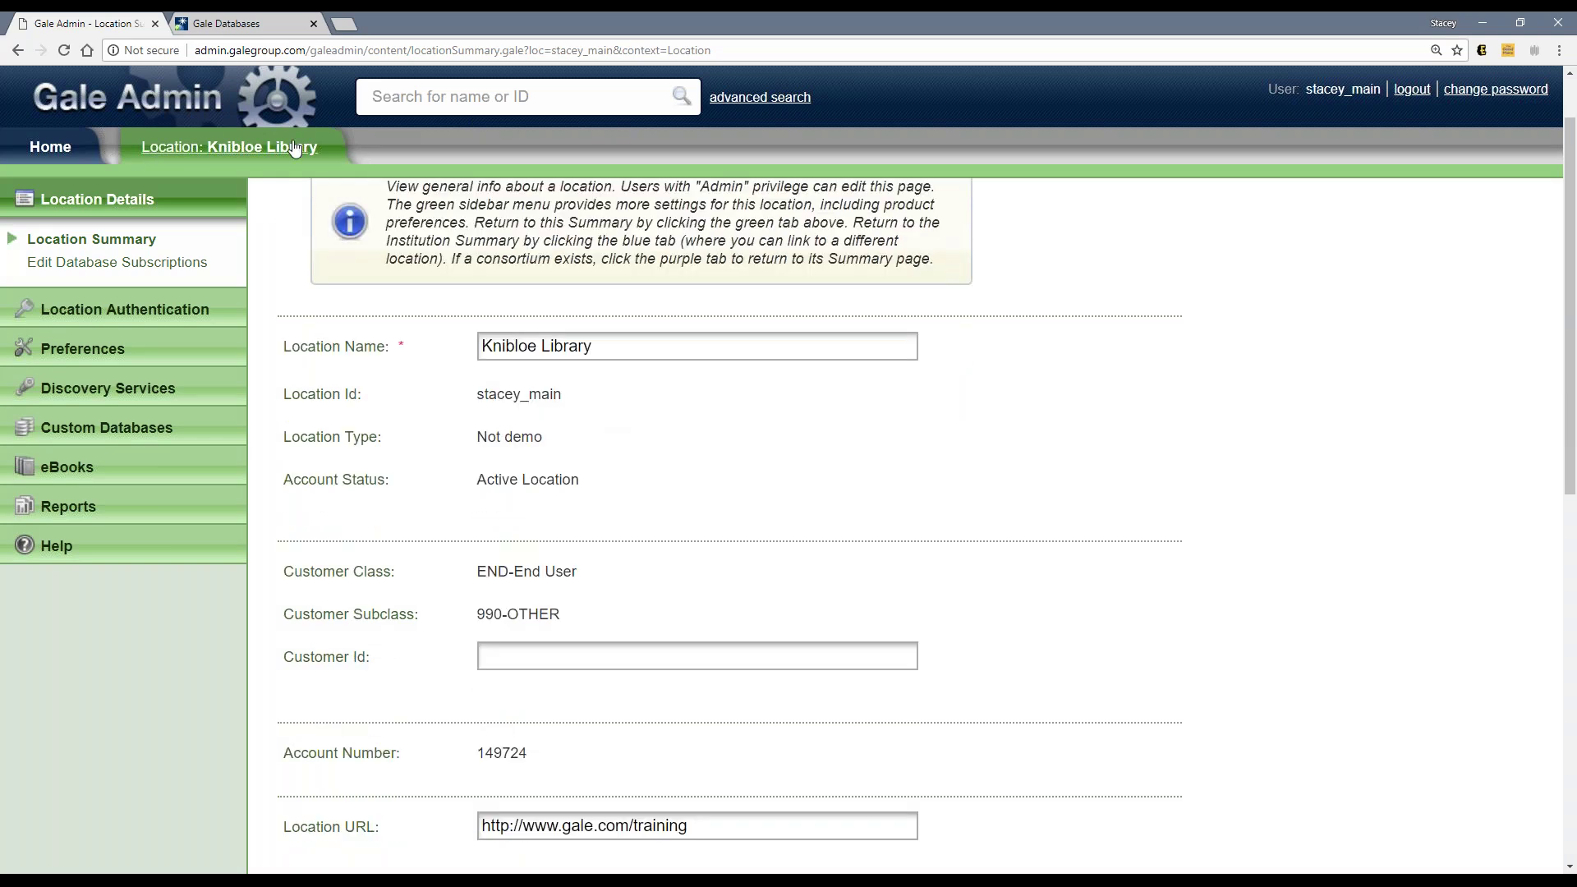
pyautogui.click(271, 25)
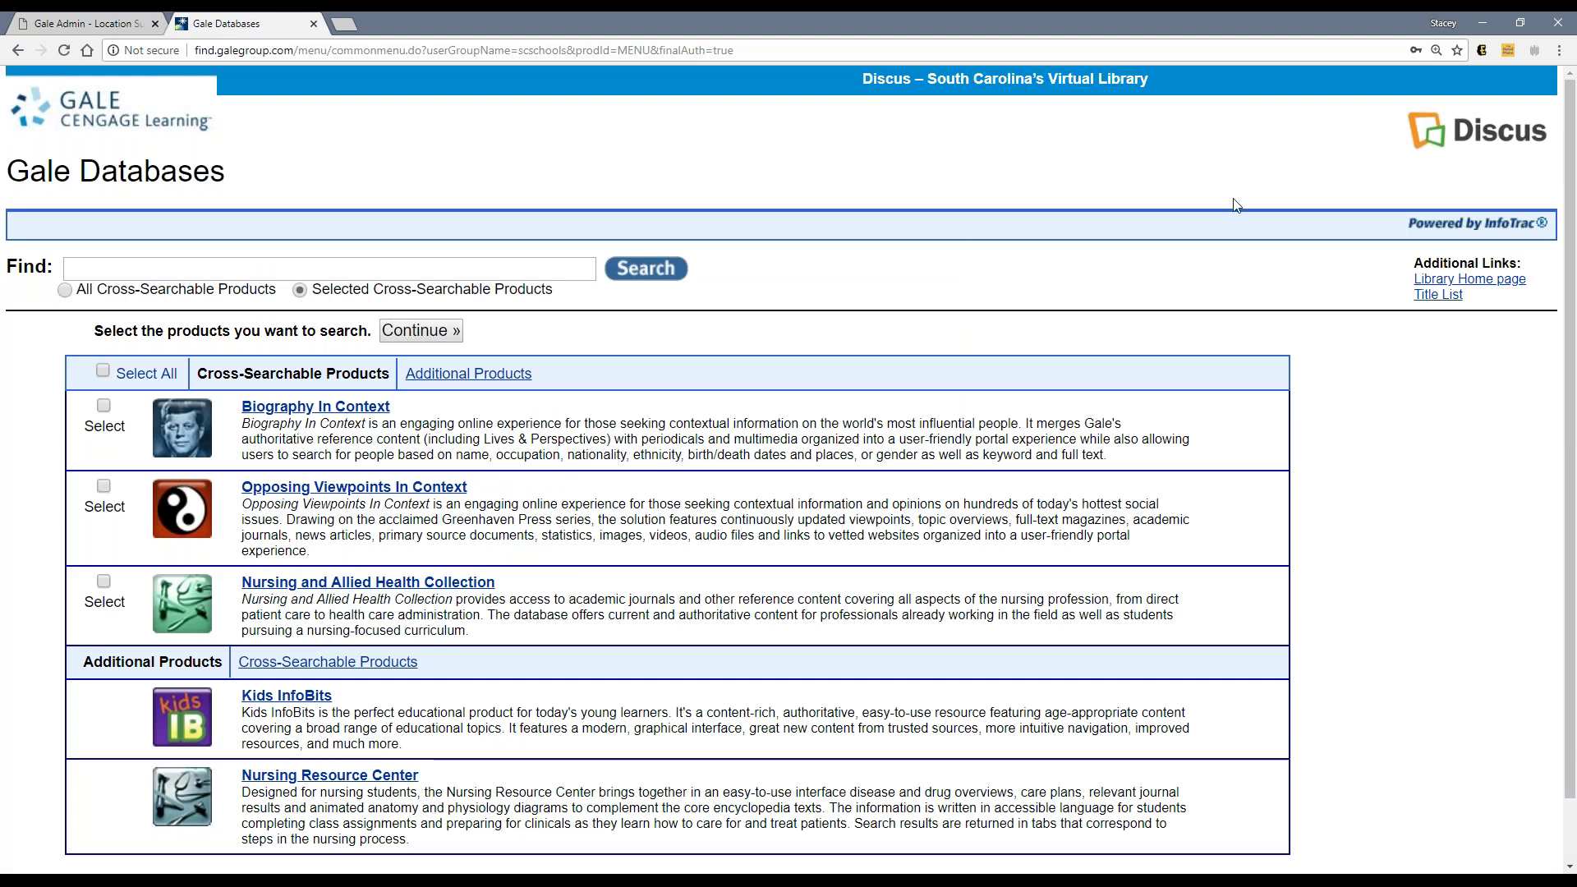
pyautogui.click(74, 23)
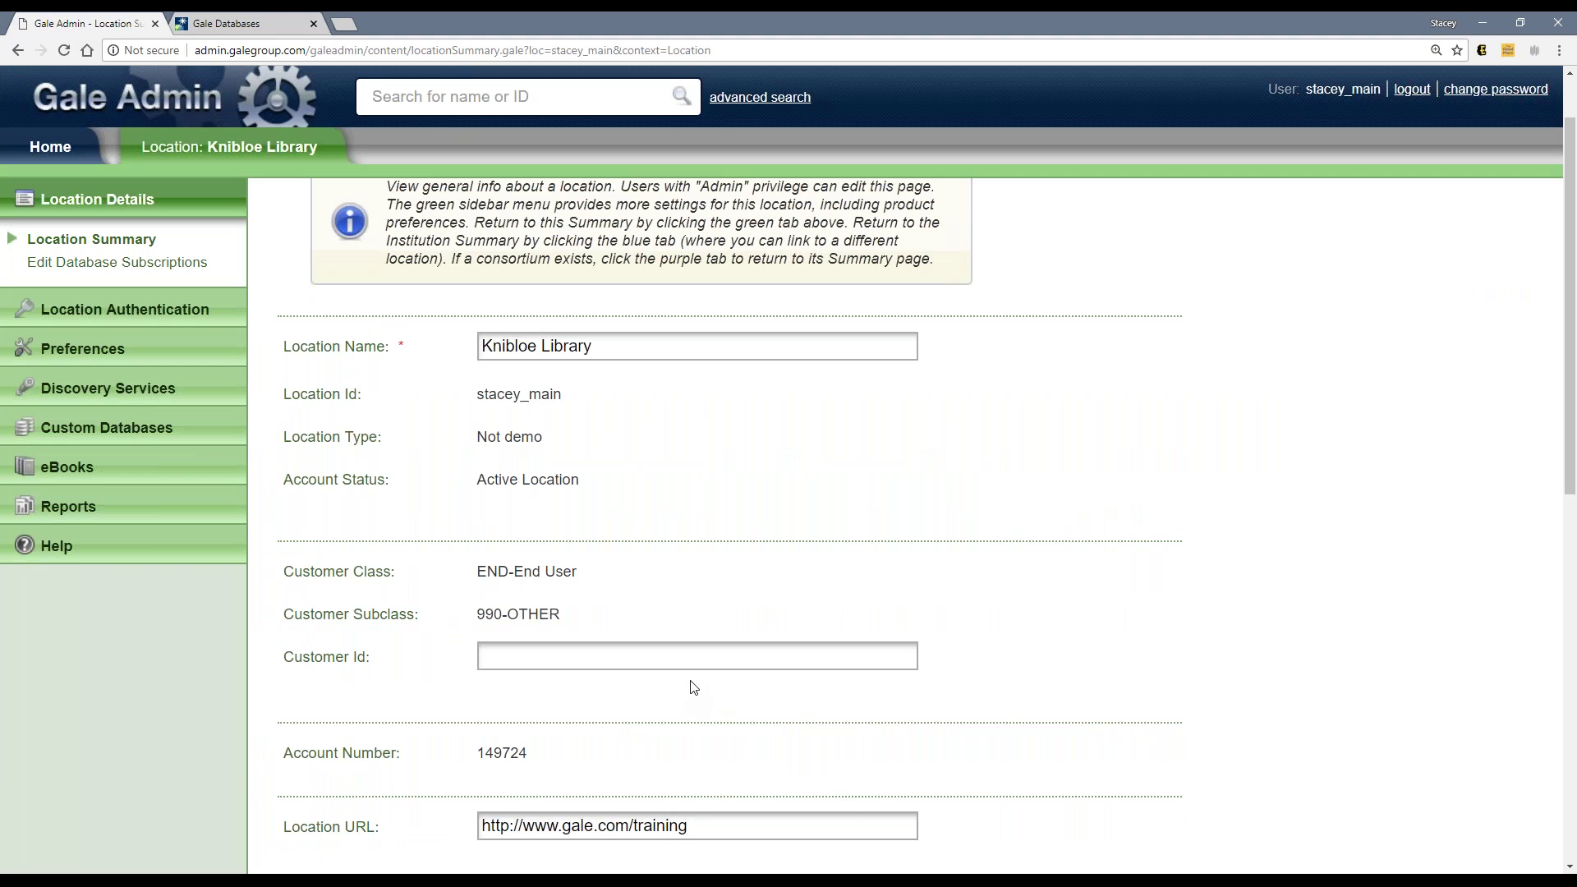
pyautogui.scroll(-1, 694, 688)
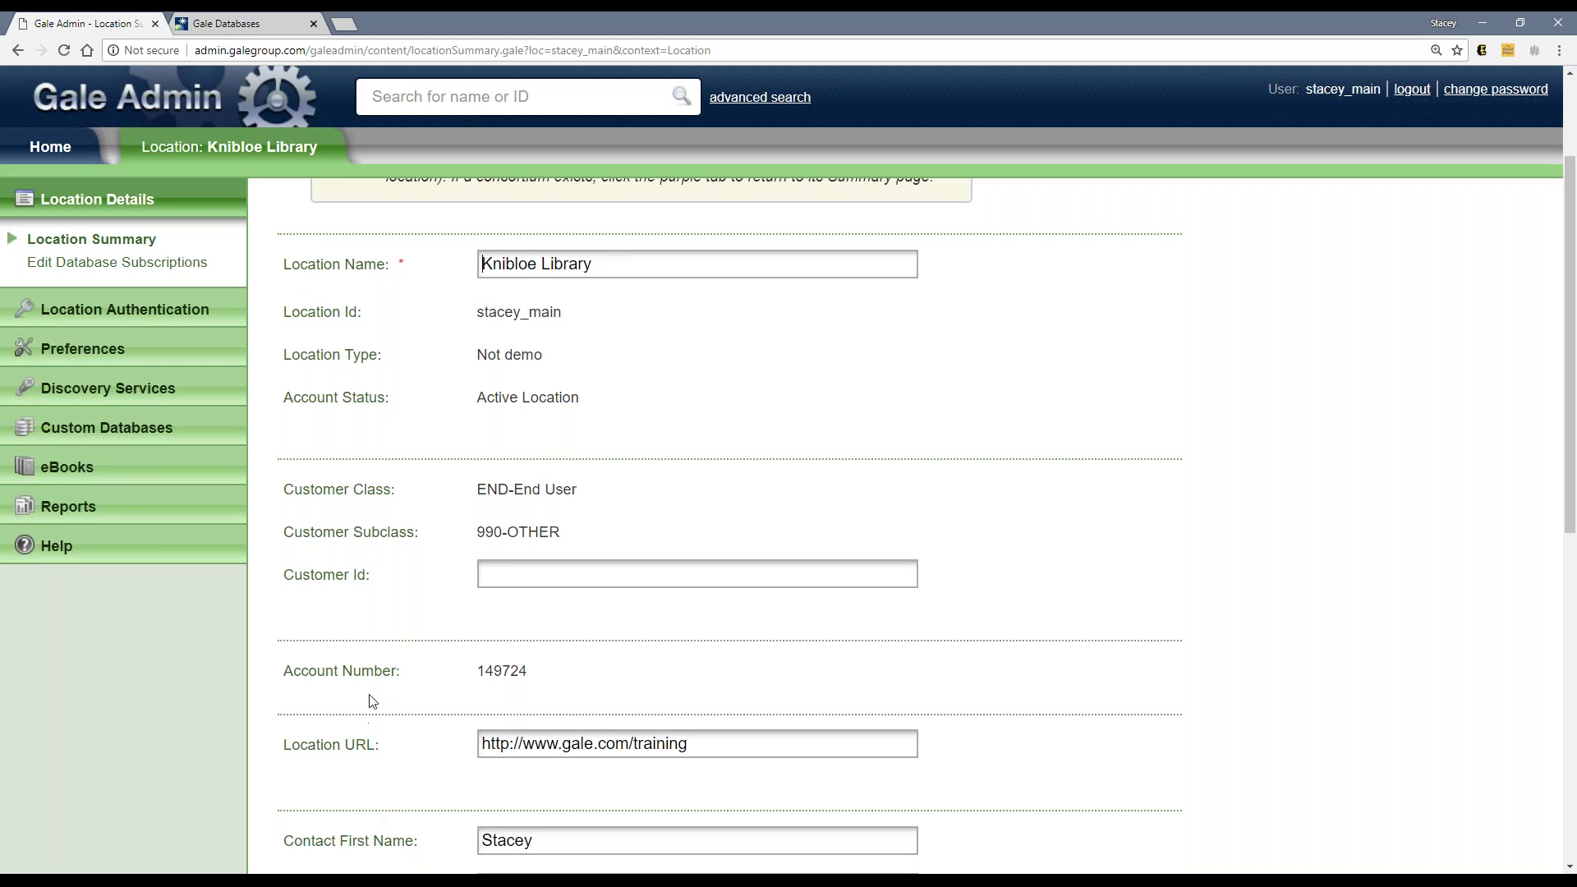
pyautogui.scroll(-4, 370, 697)
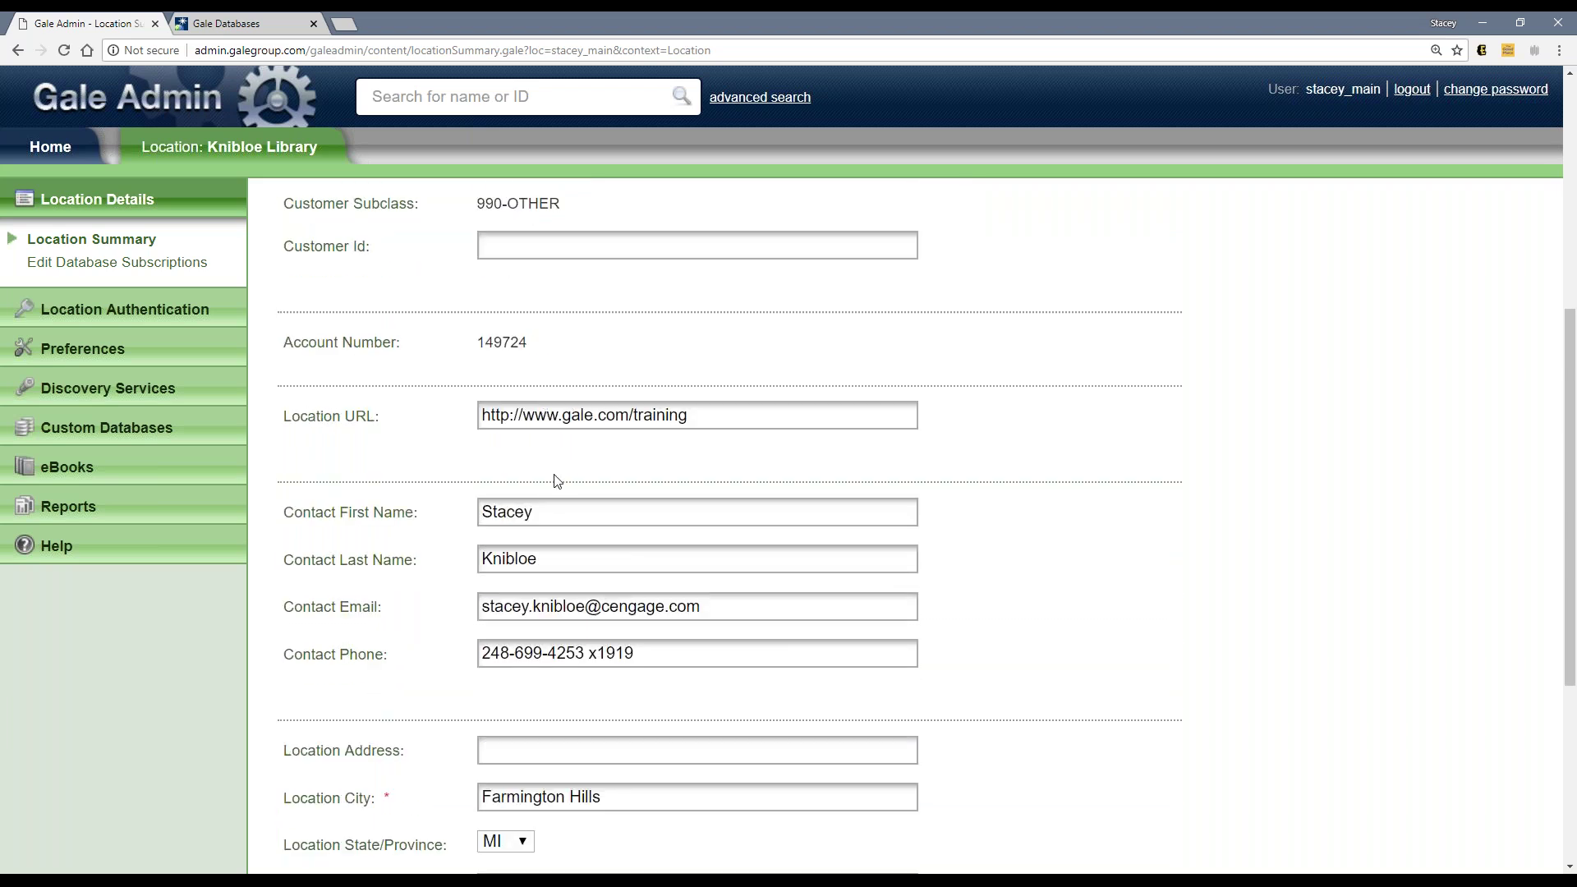
pyautogui.click(275, 20)
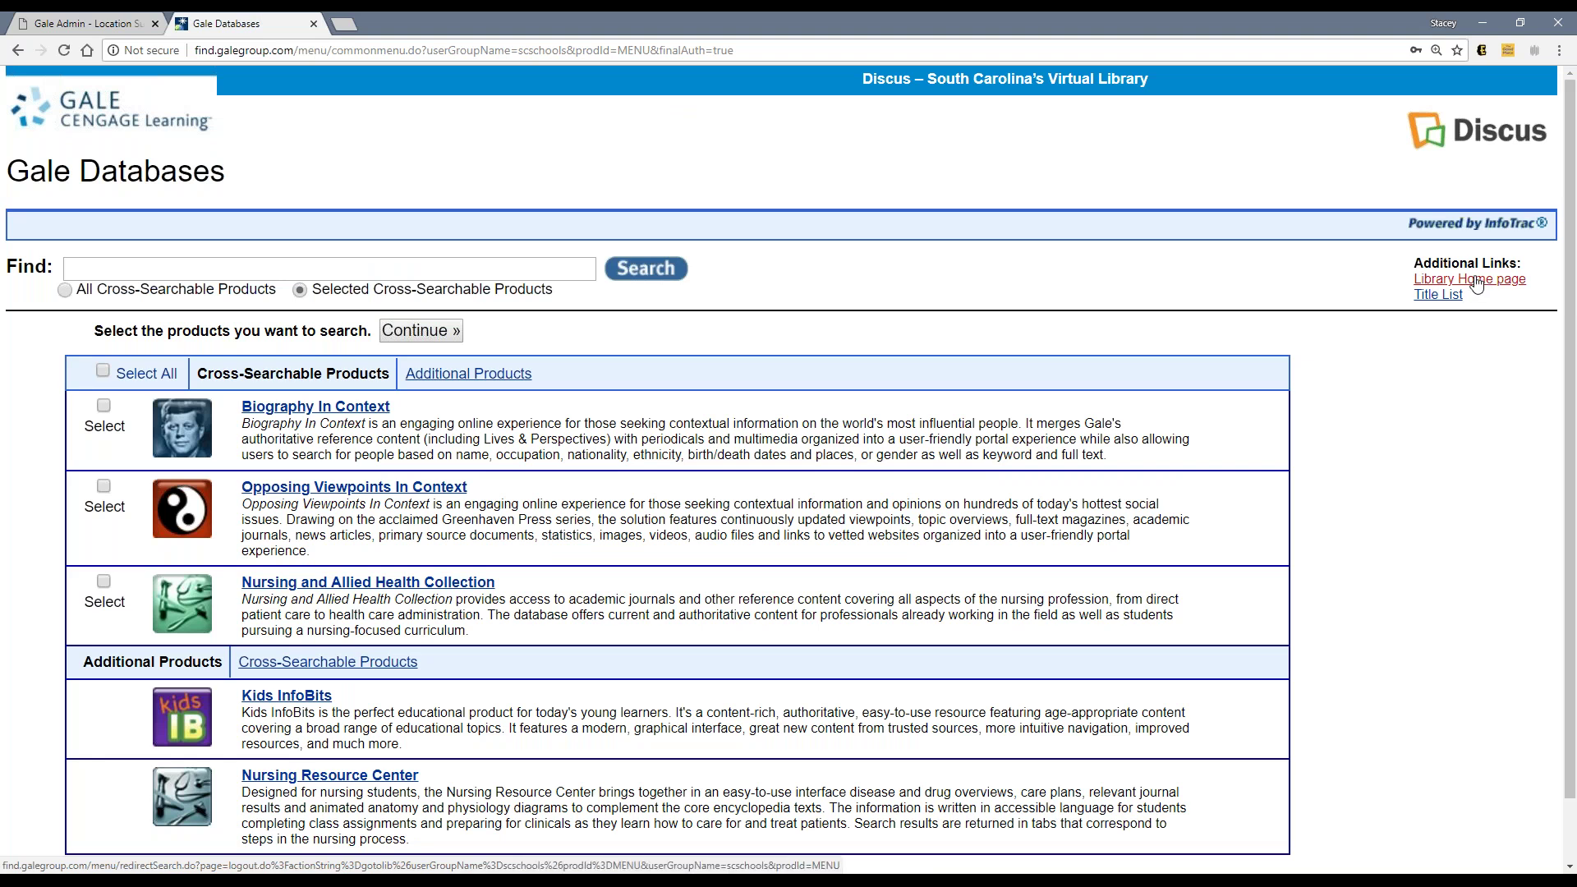
# Step: Return to Knibloe Library's Location Summary, review down to Save/Cancel, and come back to the top
pyautogui.click(78, 23)
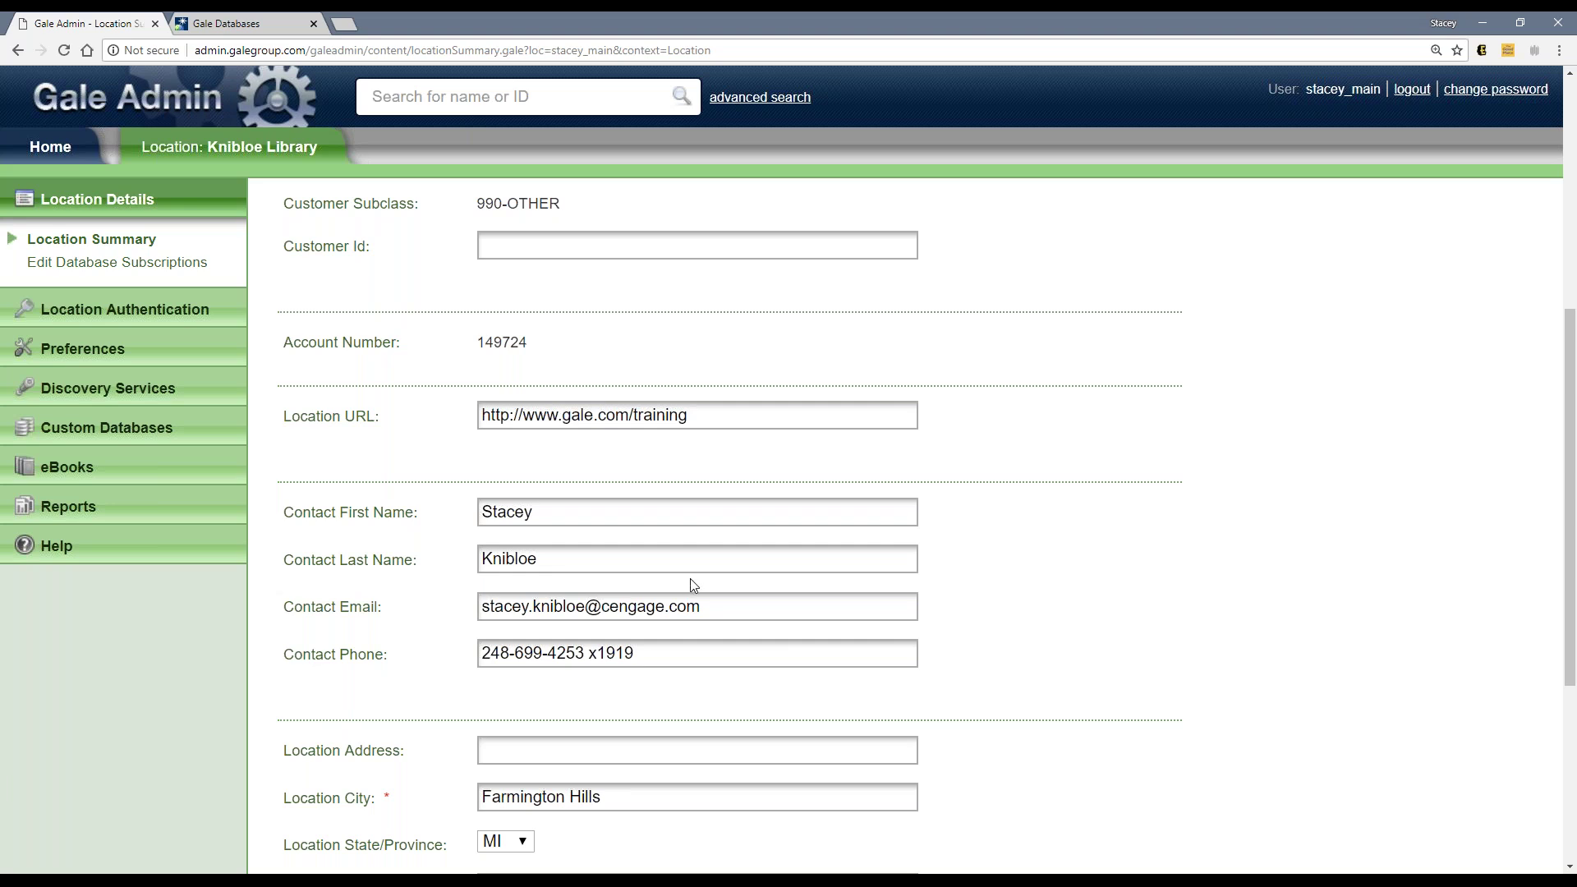
pyautogui.scroll(-2, 691, 579)
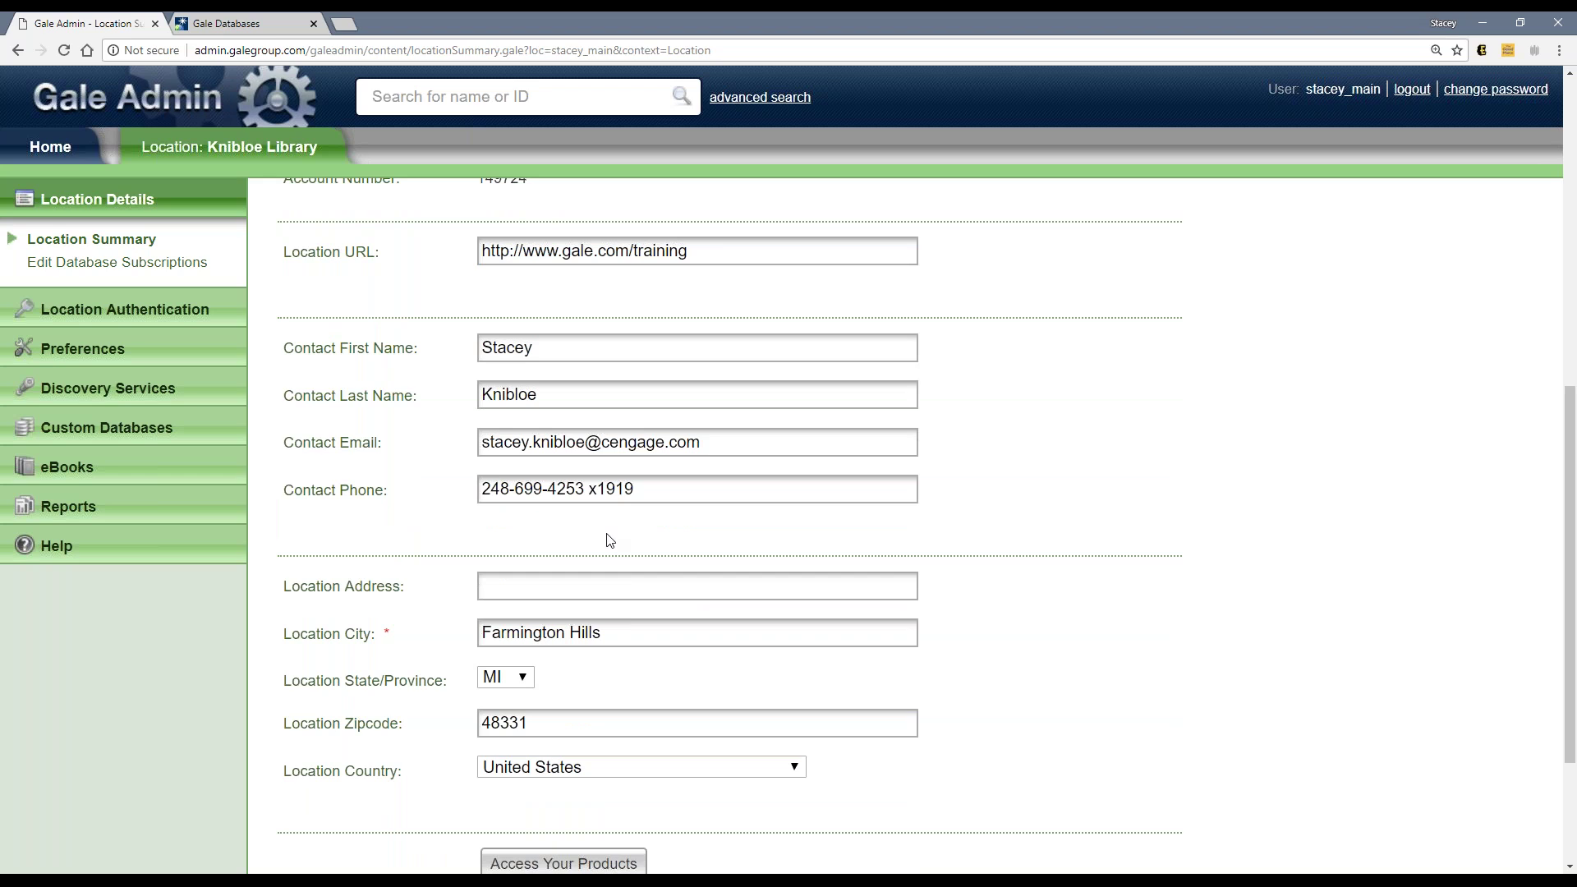
pyautogui.scroll(-3, 611, 542)
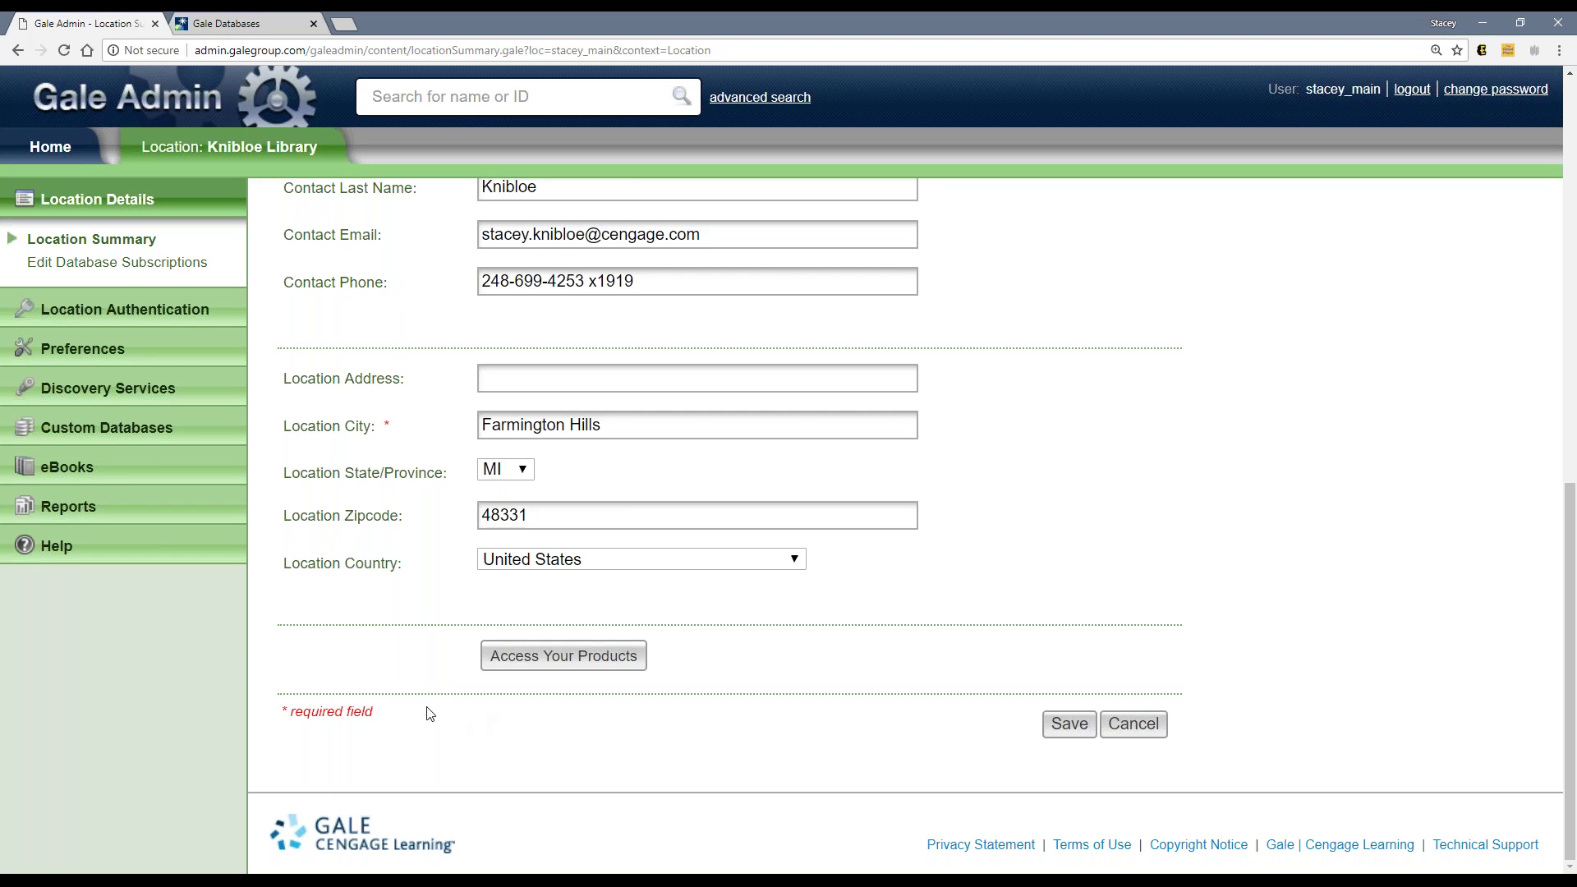
pyautogui.scroll(5, 427, 698)
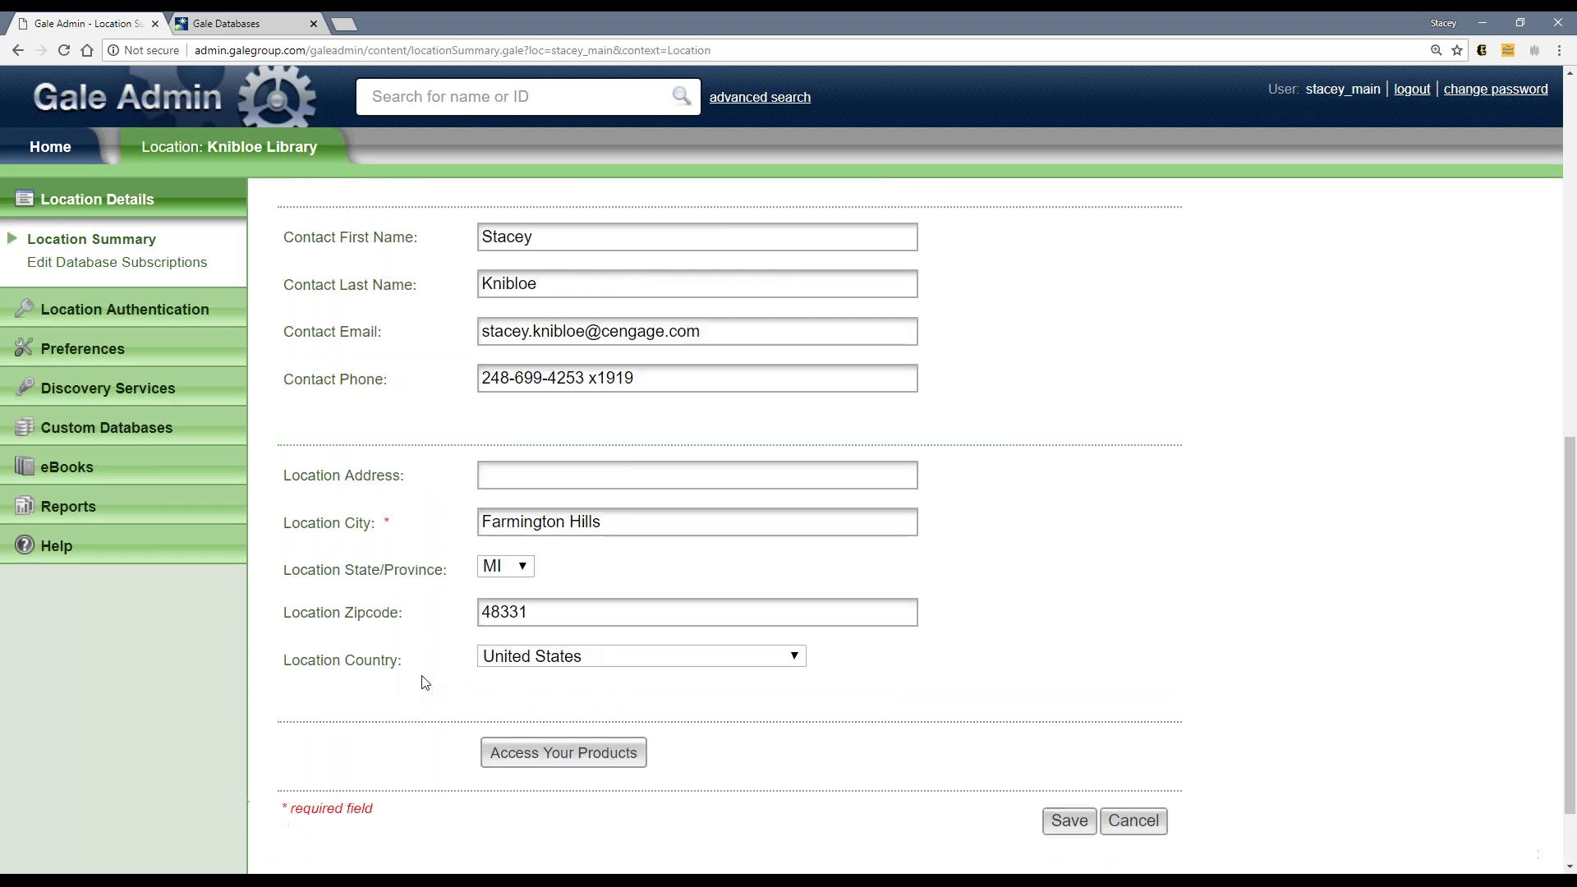
pyautogui.scroll(3, 424, 667)
pyautogui.scroll(2, 424, 663)
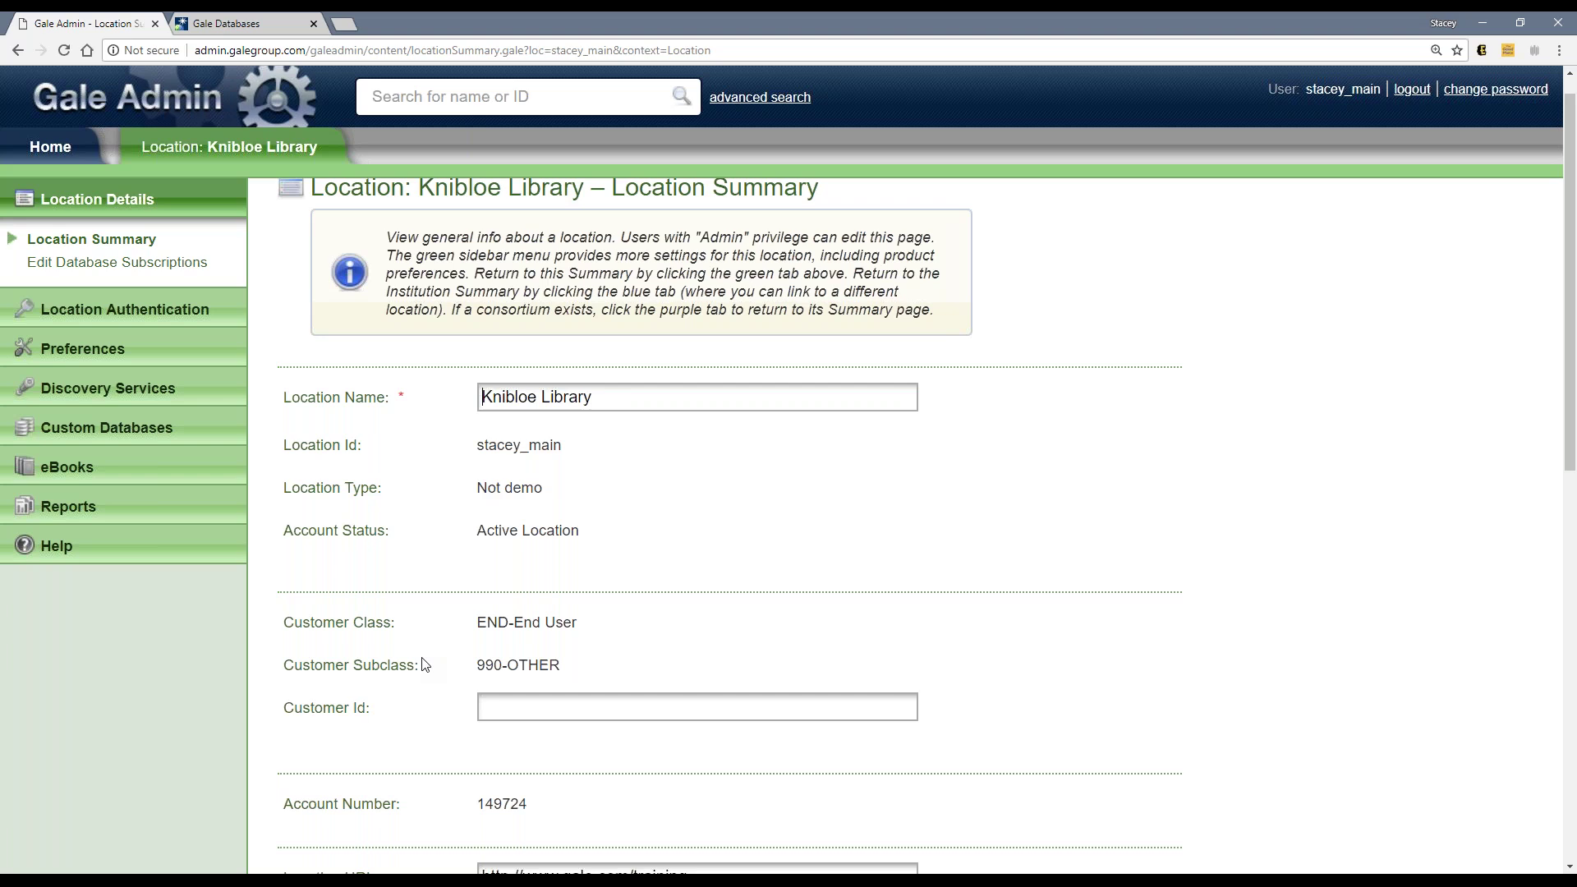
pyautogui.scroll(-10, 425, 663)
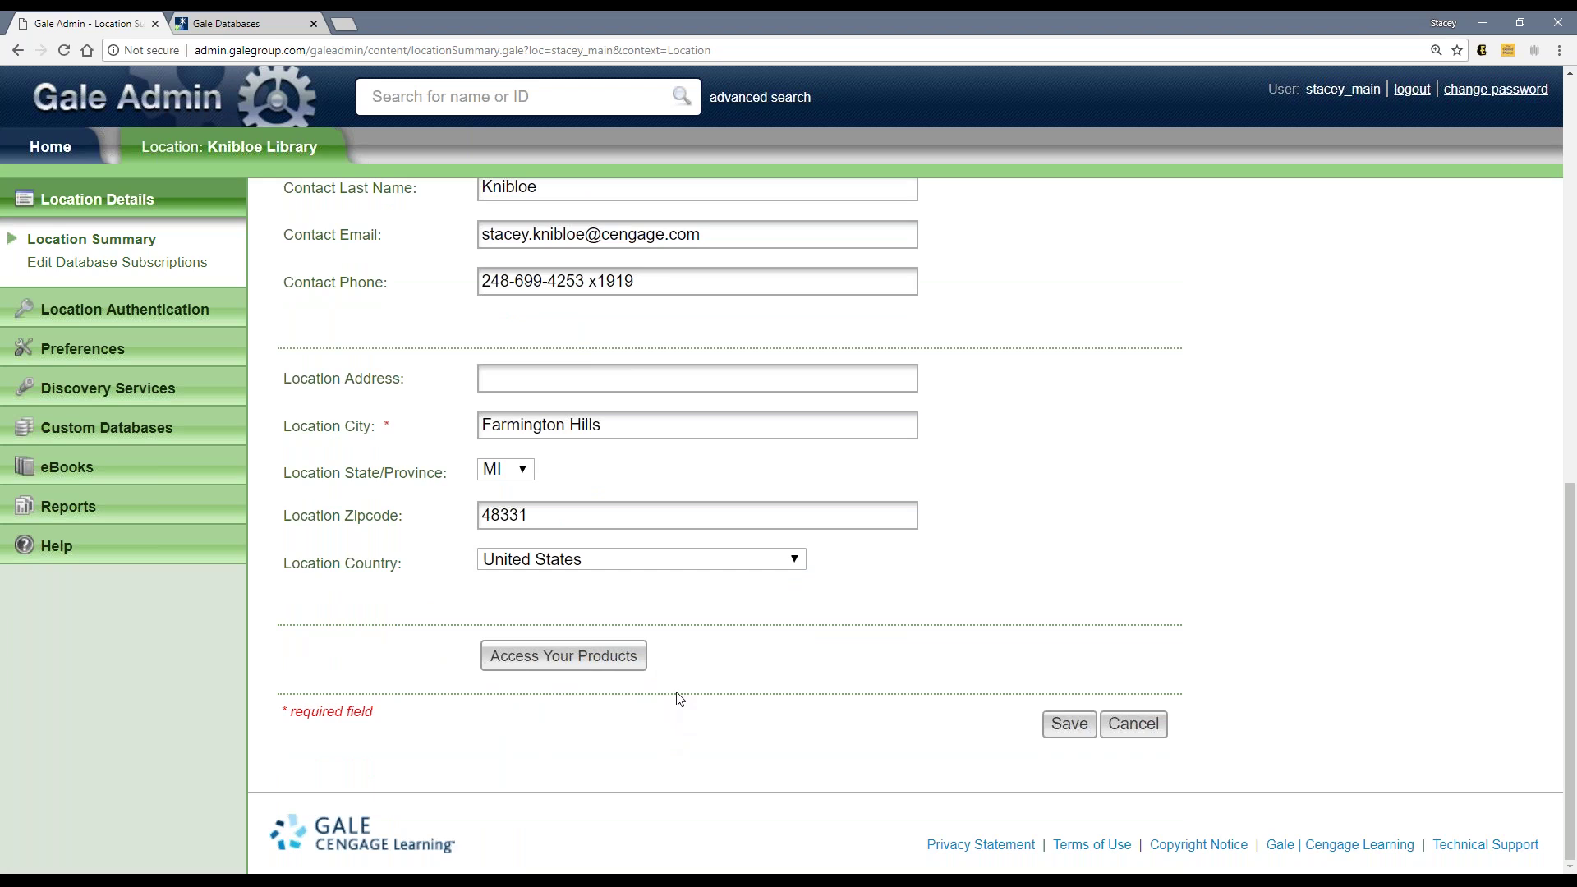
pyautogui.click(1553, 301)
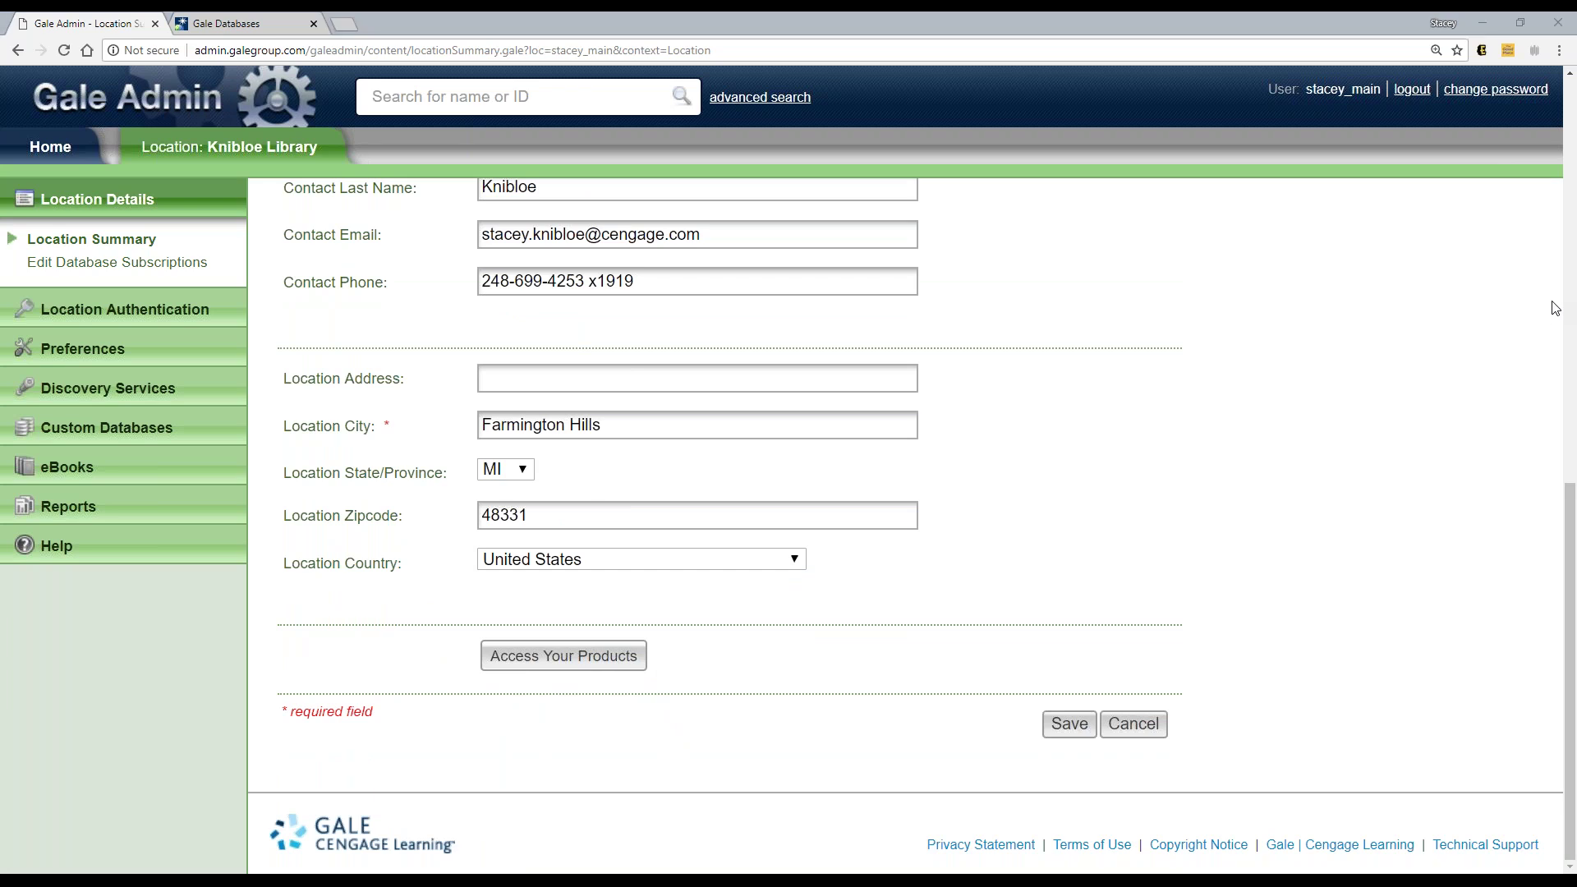
pyautogui.click(1470, 390)
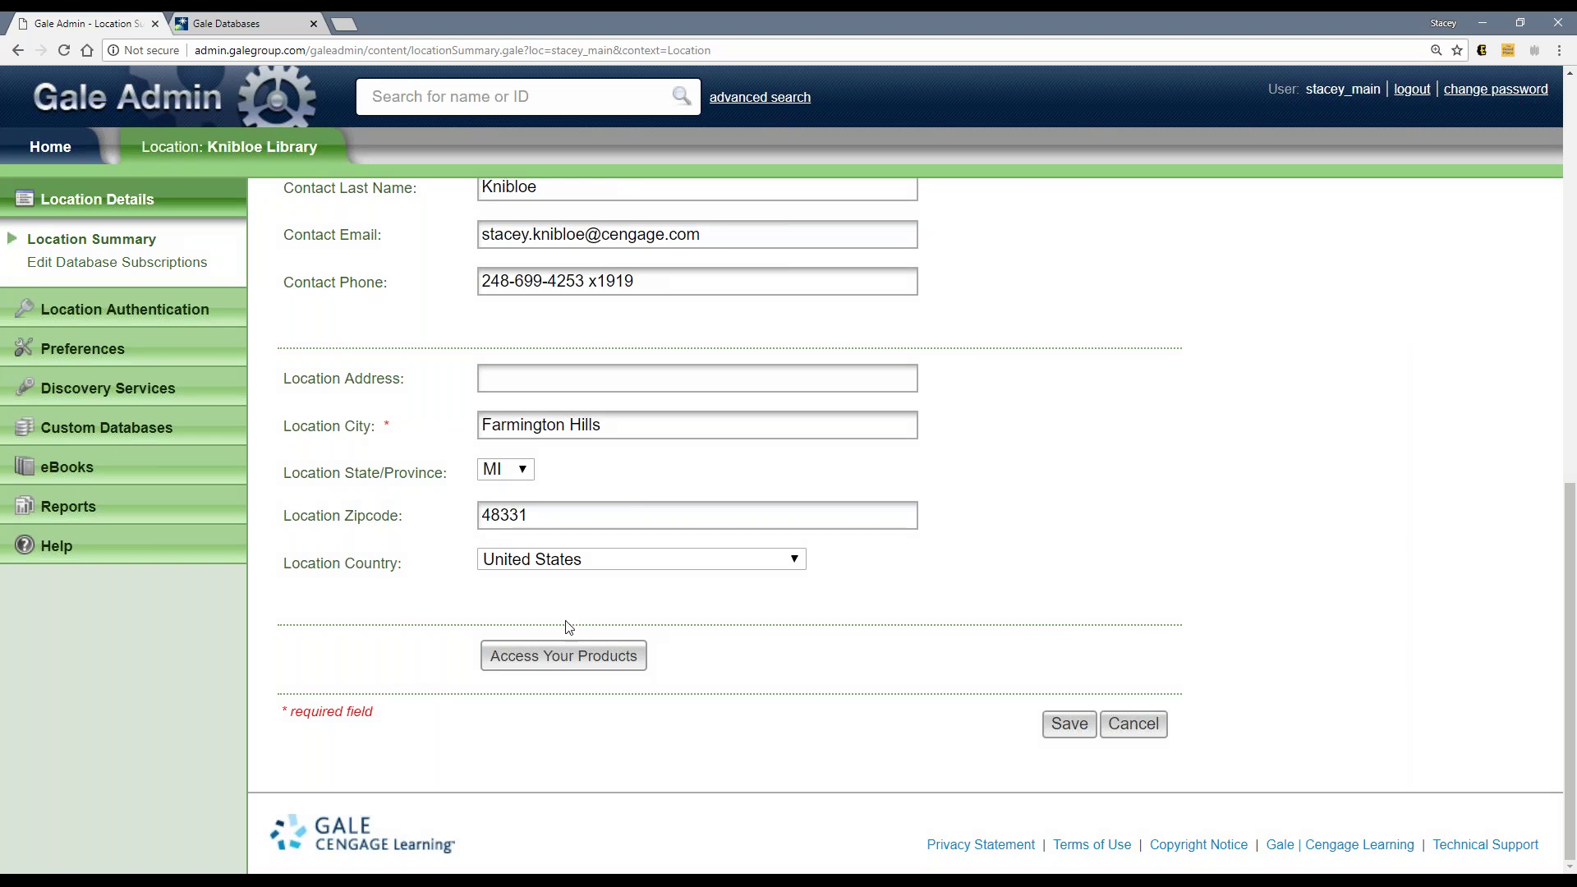
pyautogui.scroll(7, 484, 538)
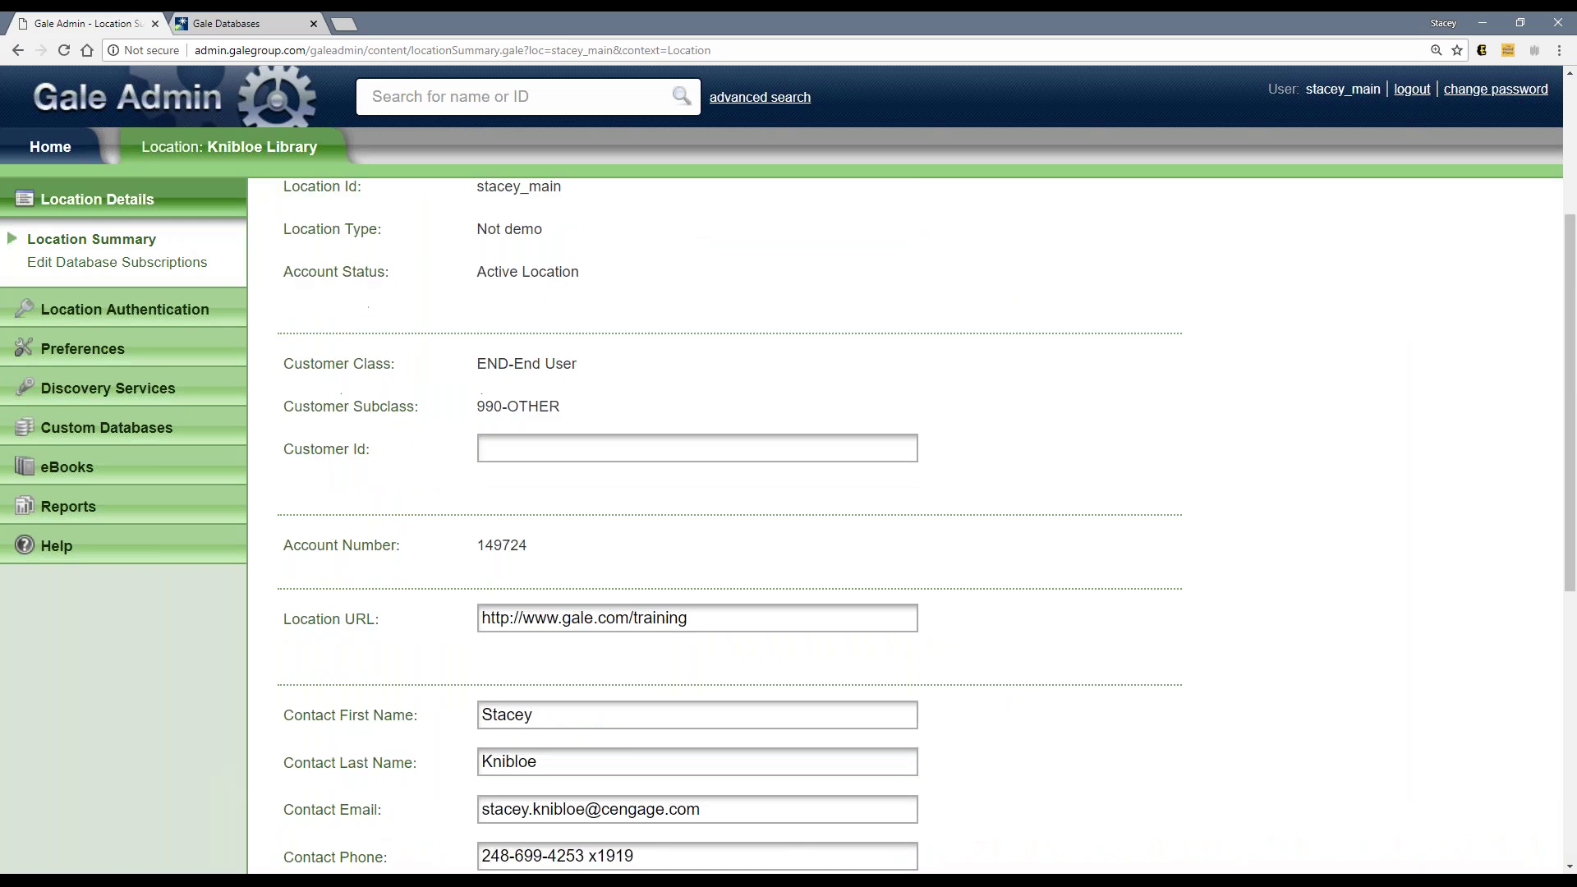
pyautogui.scroll(4, 233, 282)
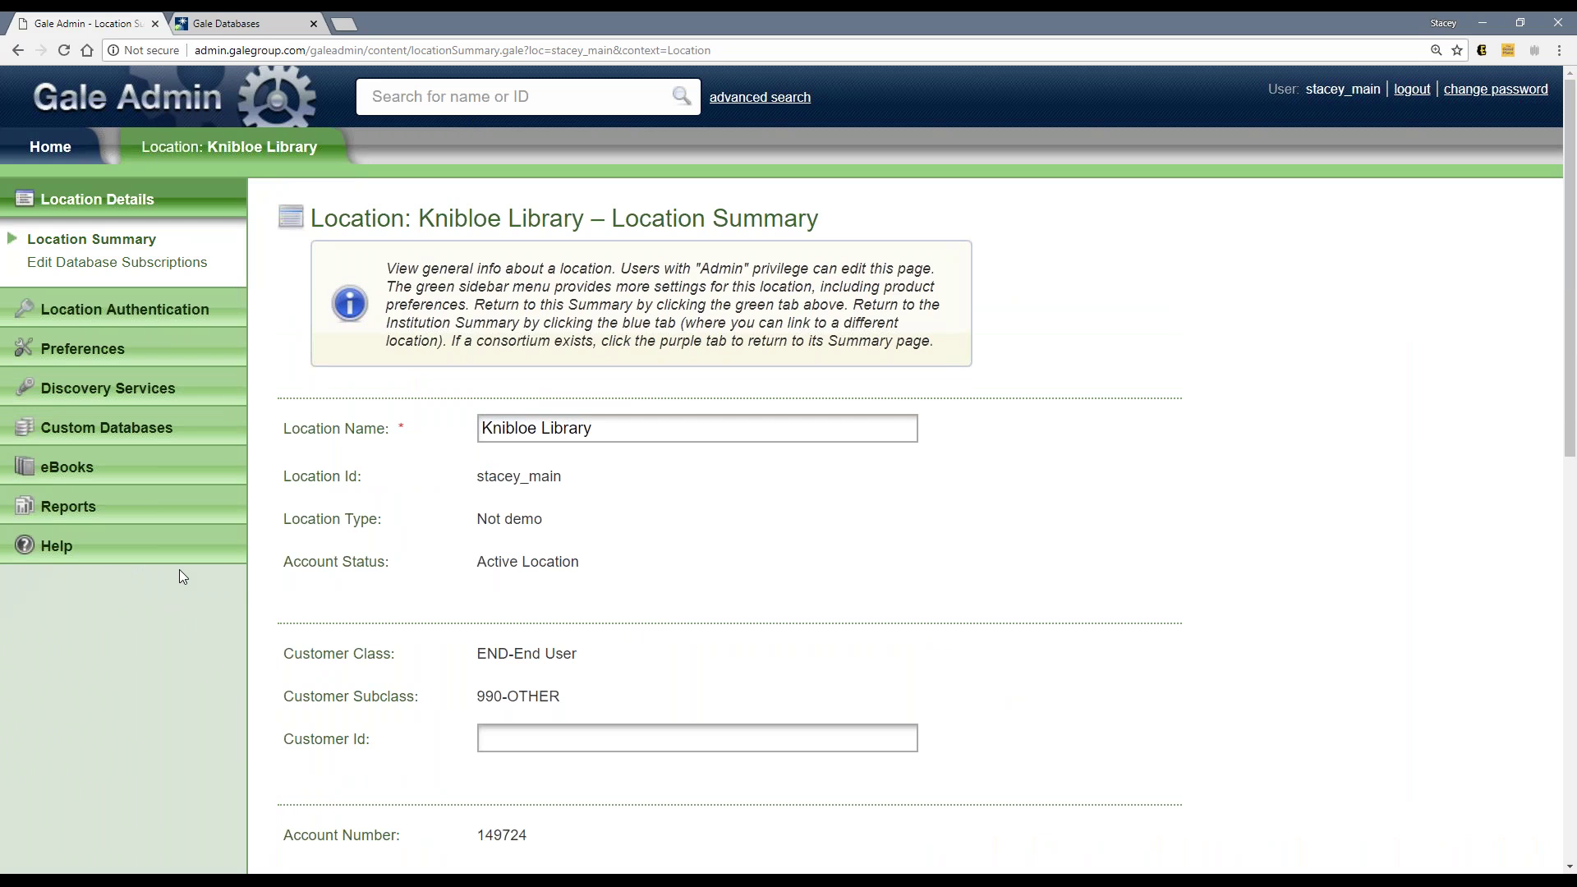
# Step: Bring up Knibloe Library's Edit Database Subscriptions list, then return to the Gale Databases product page
pyautogui.click(105, 270)
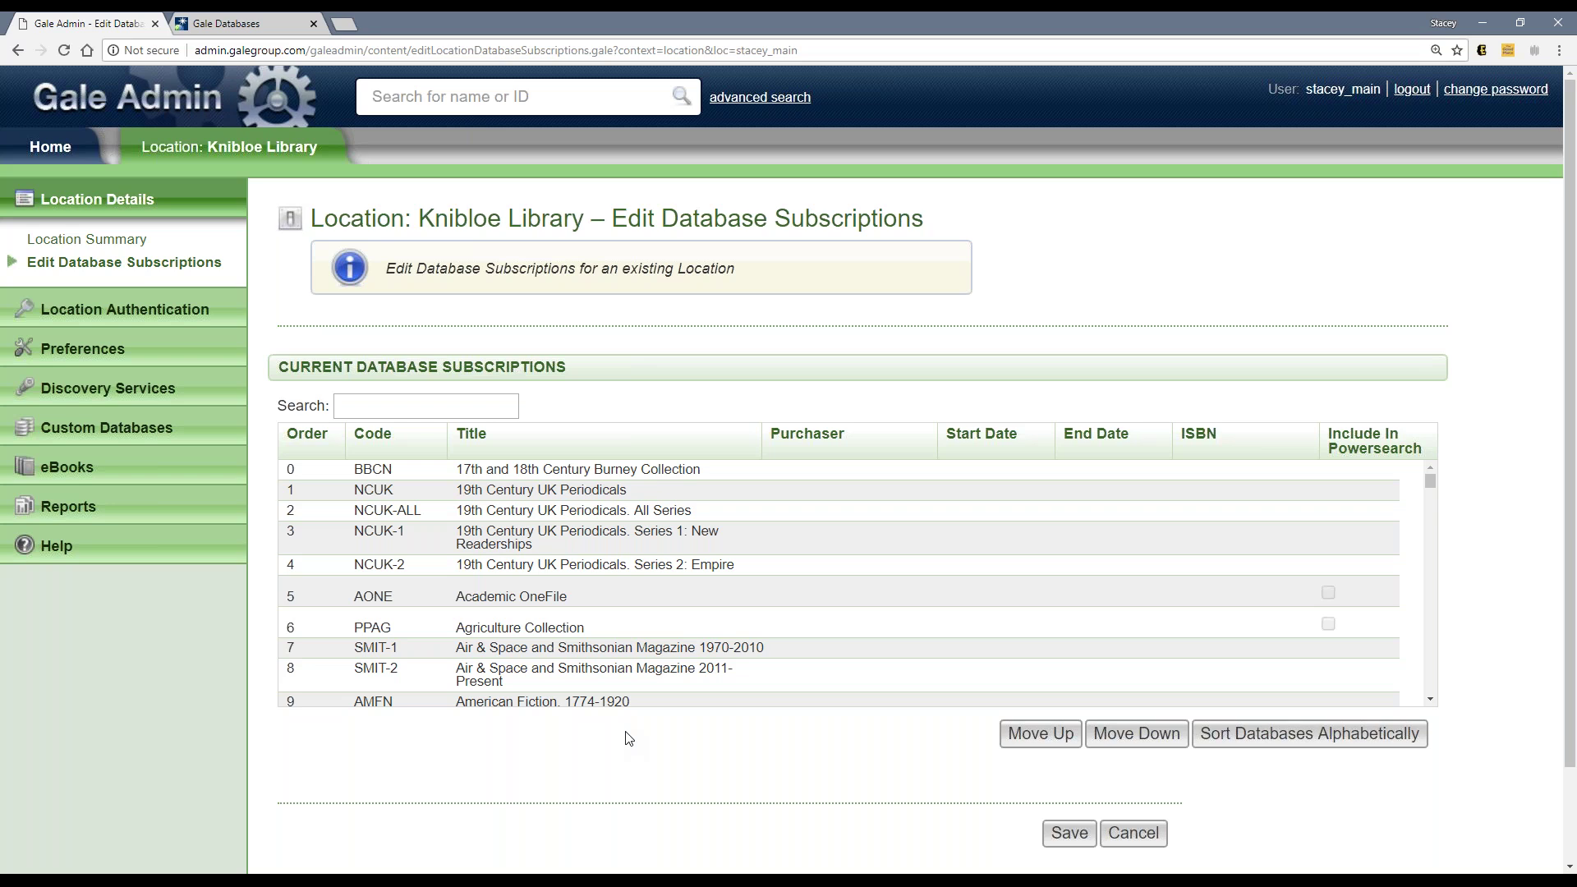
pyautogui.click(261, 22)
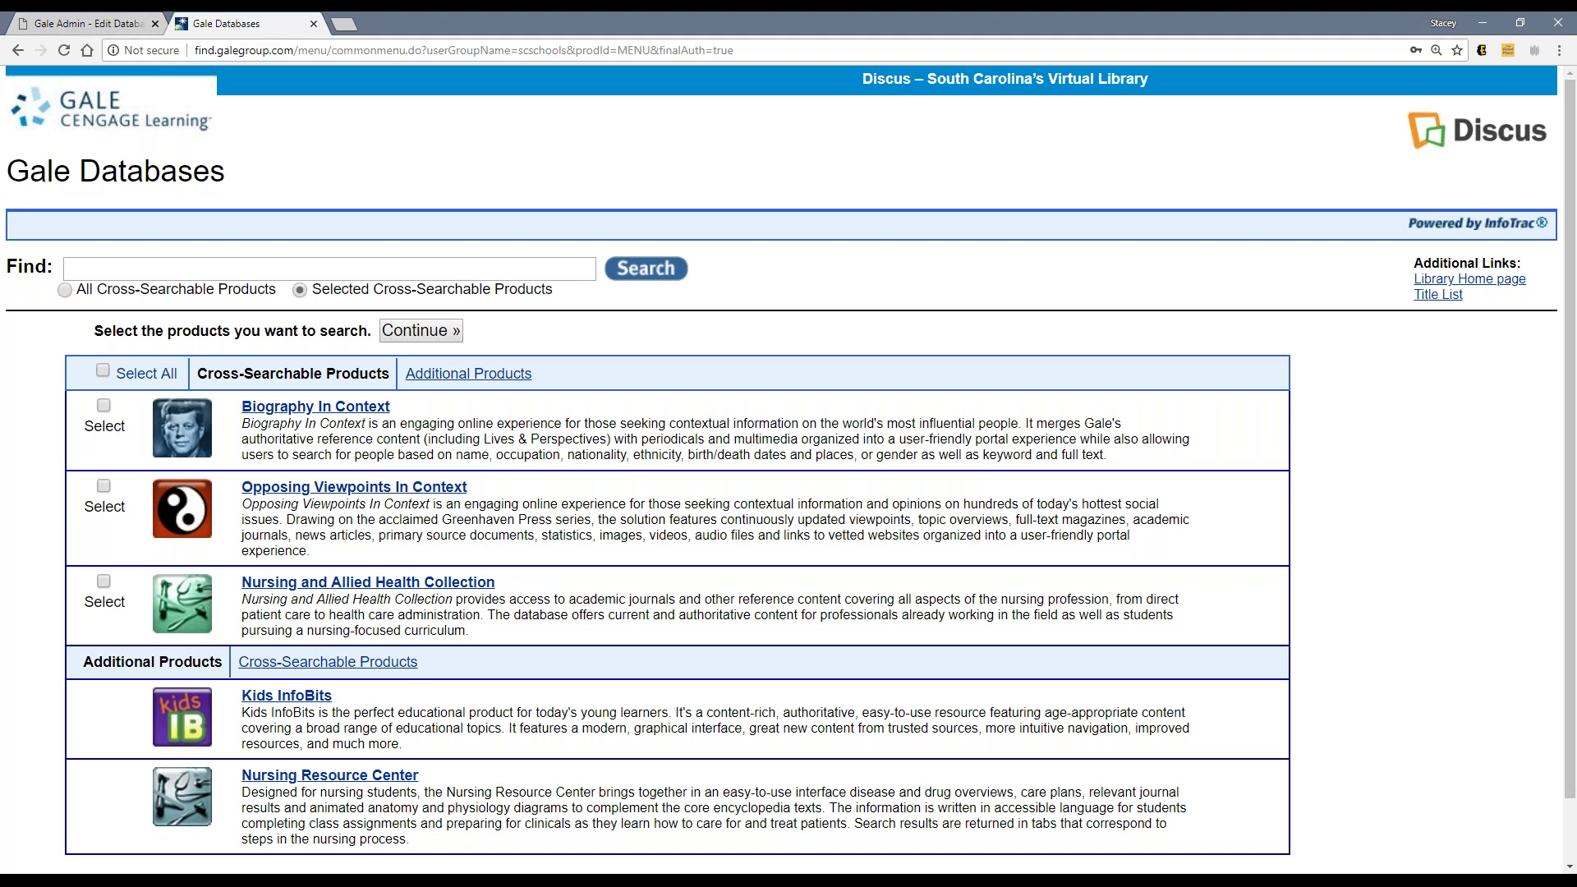
# Step: Review Knibloe Library's database subscriptions in Gale Admin and compare them with the Gale Databases list
pyautogui.click(60, 27)
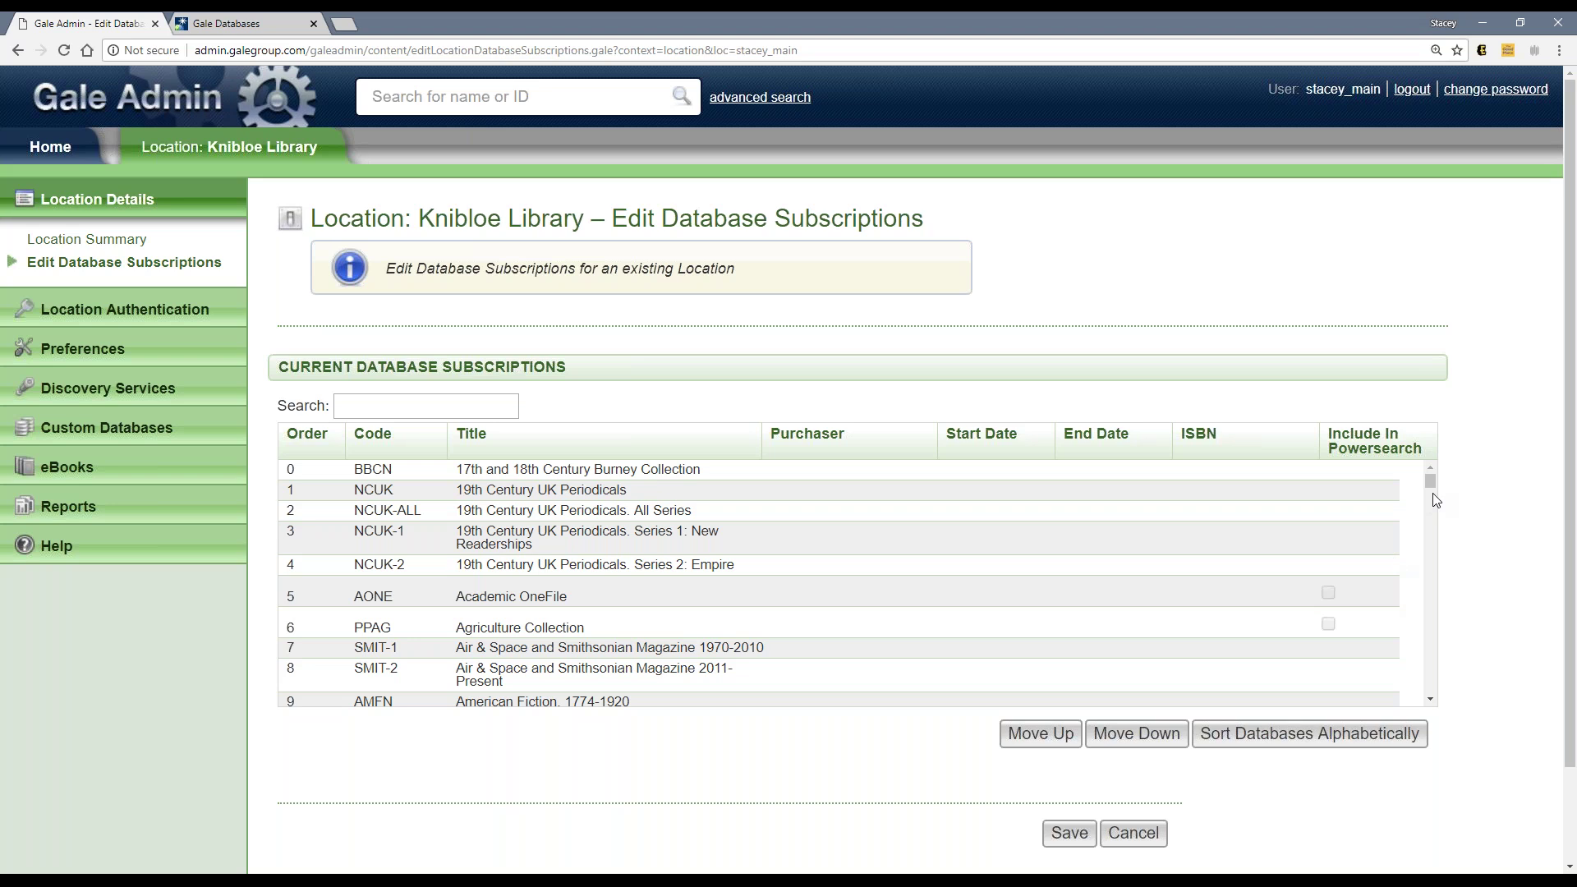
pyautogui.moveTo(1433, 482)
pyautogui.mouseDown()
pyautogui.moveTo(1434, 504)
pyautogui.moveTo(1432, 474)
pyautogui.mouseUp()
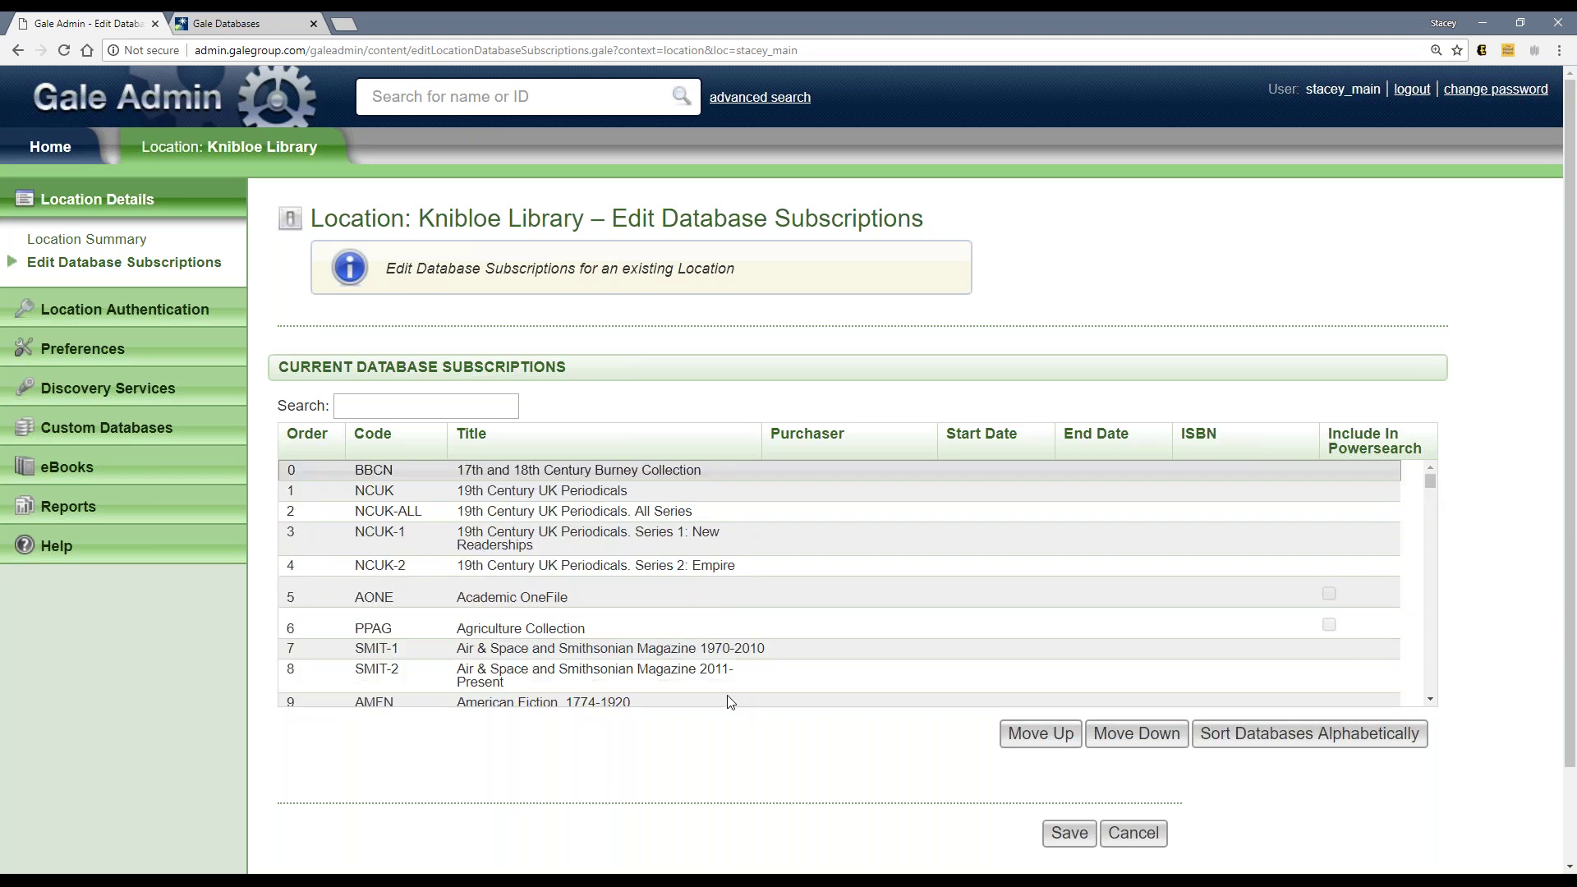
pyautogui.click(1566, 301)
pyautogui.click(1471, 380)
pyautogui.click(232, 24)
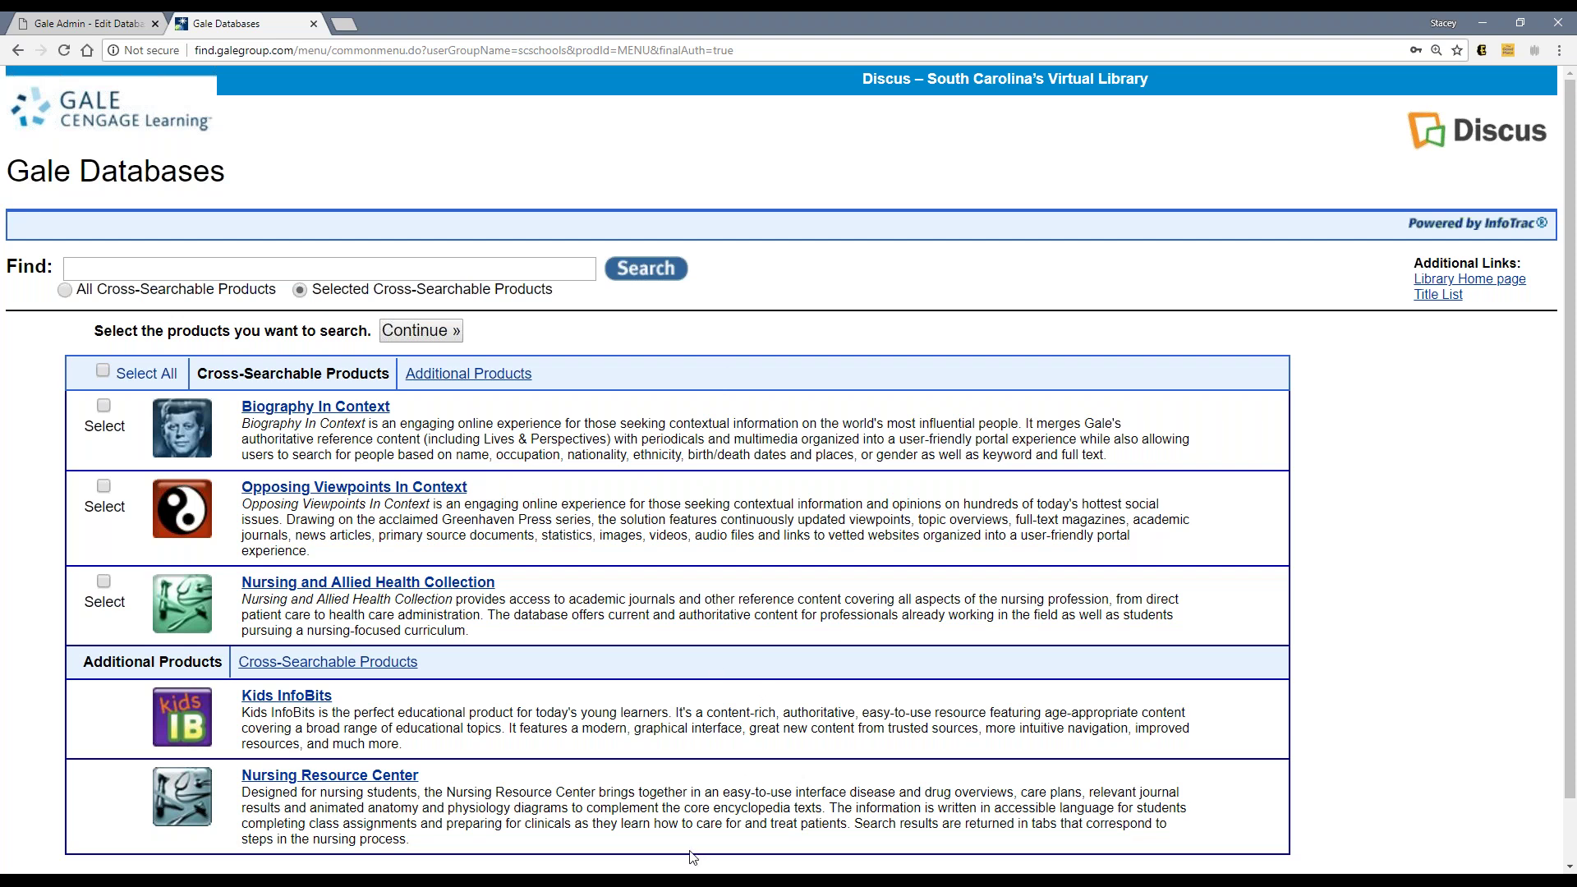
# Step: Sort Gale Admin's database subscriptions alphabetically and compare again with the Gale Databases products
pyautogui.click(134, 27)
pyautogui.click(1258, 727)
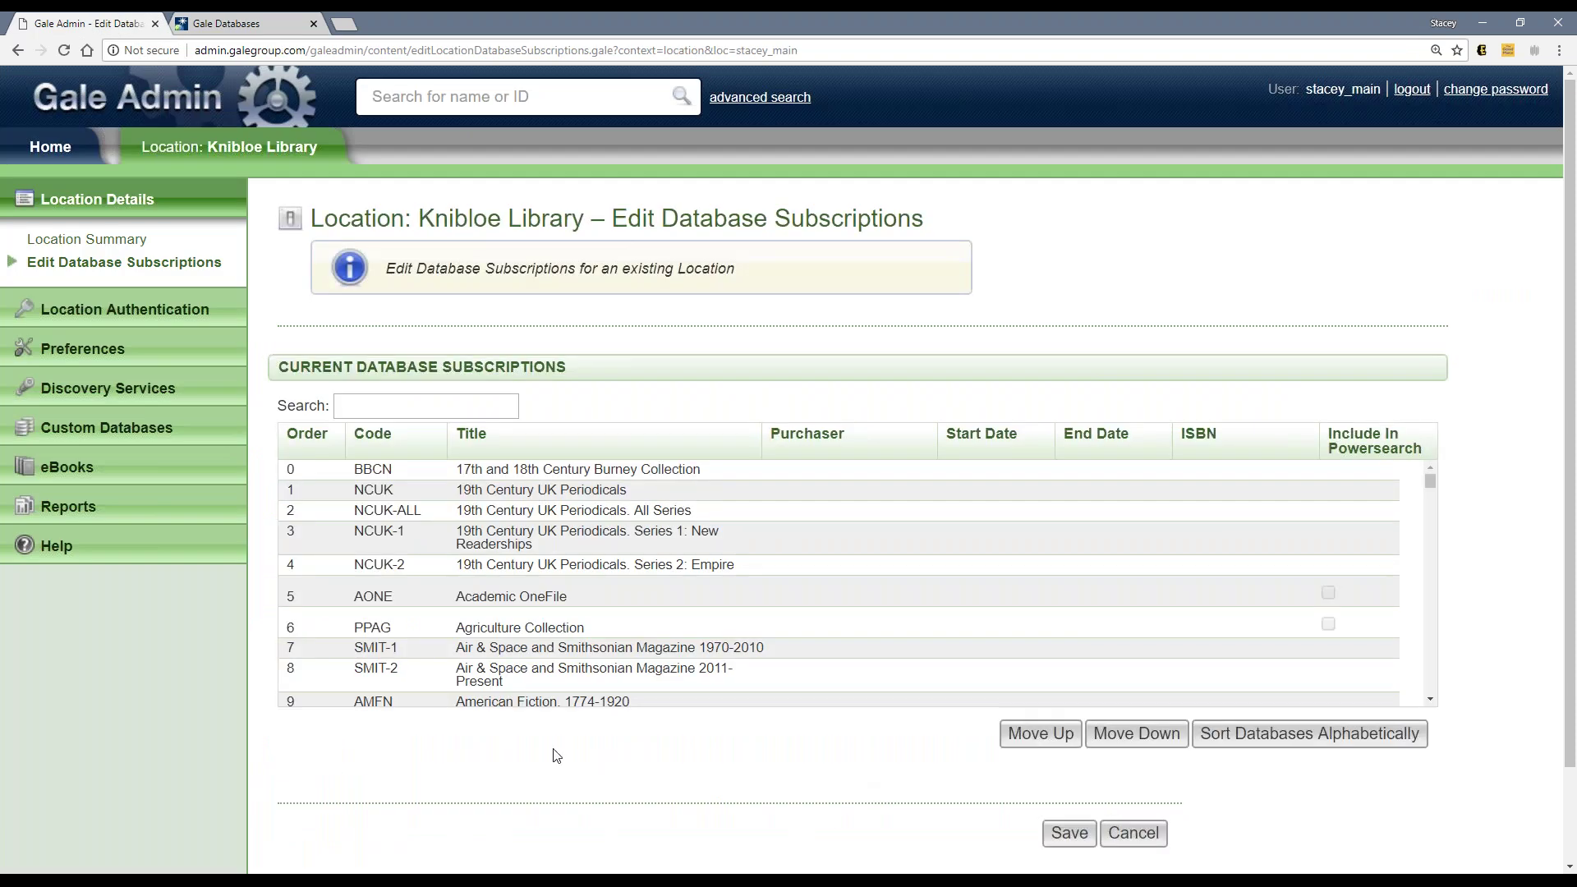
pyautogui.click(271, 23)
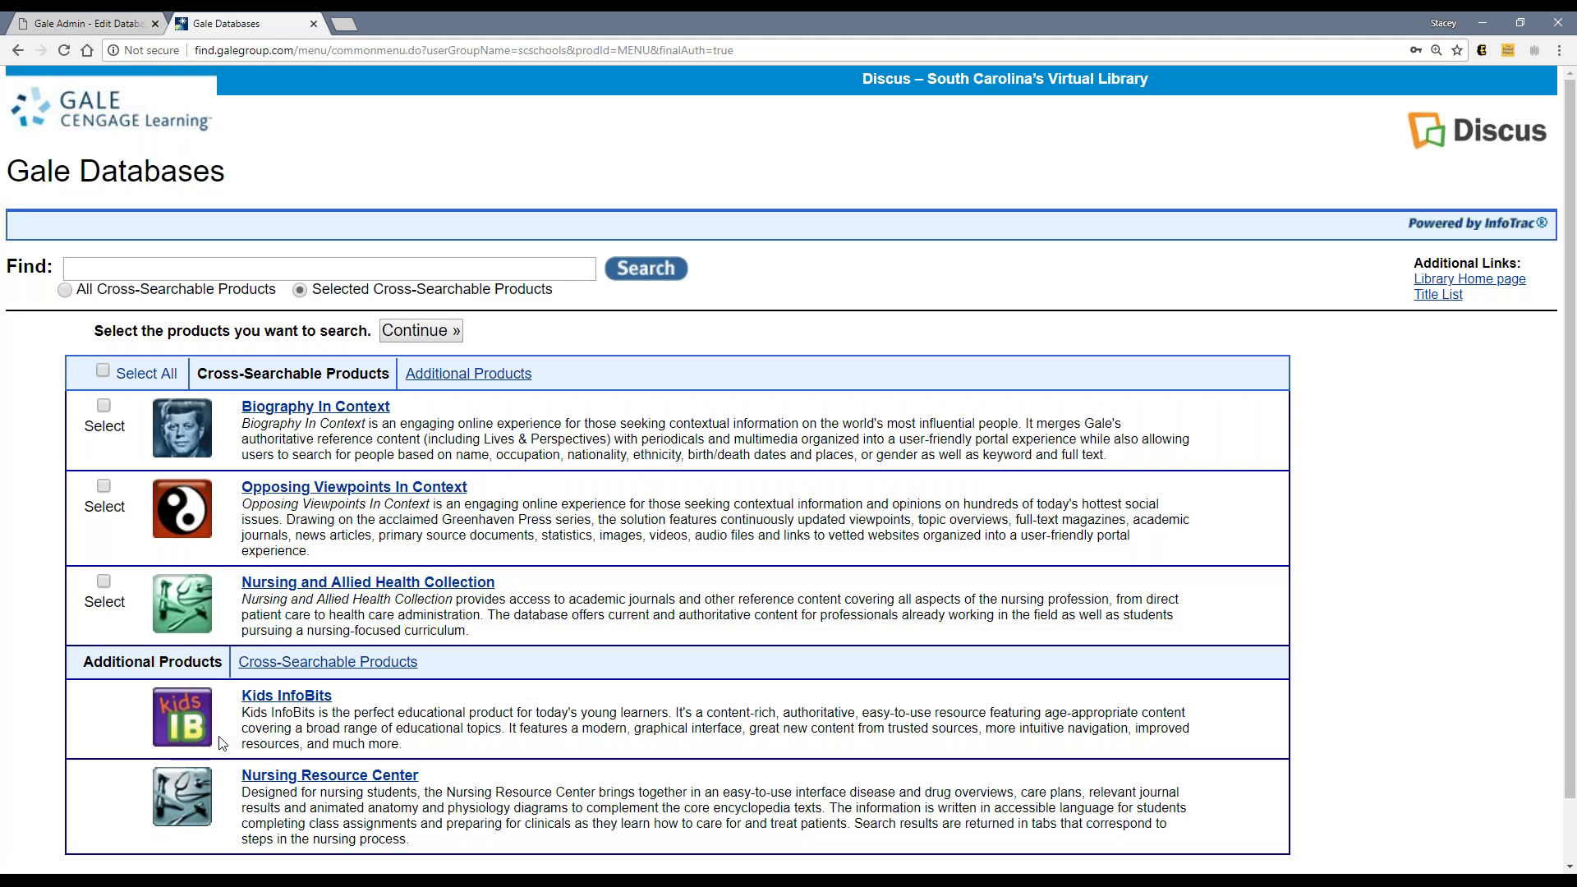
pyautogui.click(88, 29)
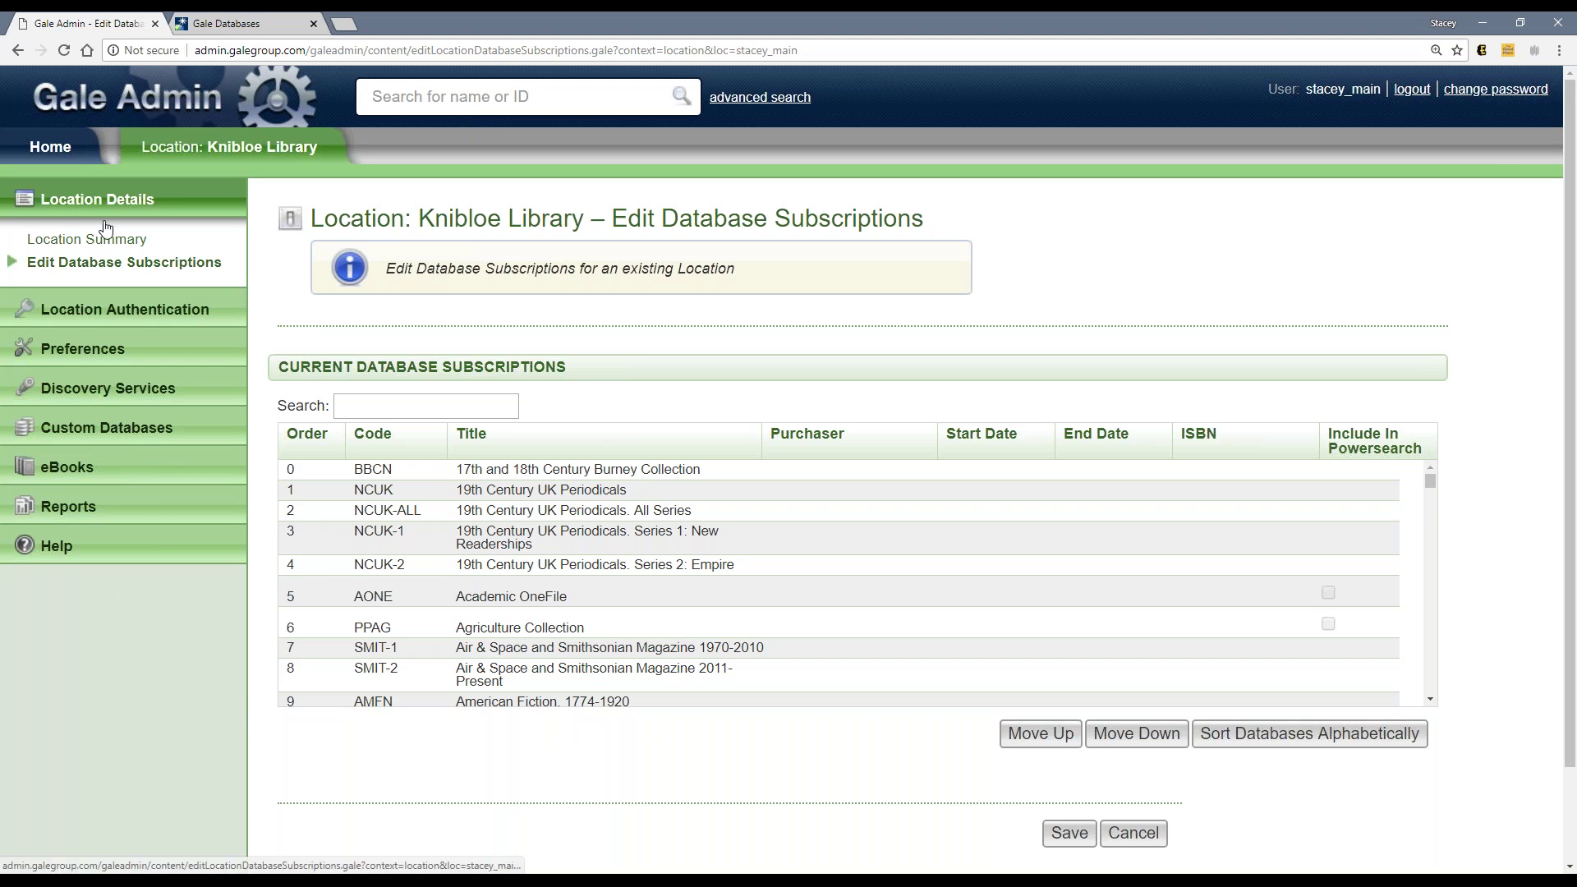
pyautogui.click(88, 310)
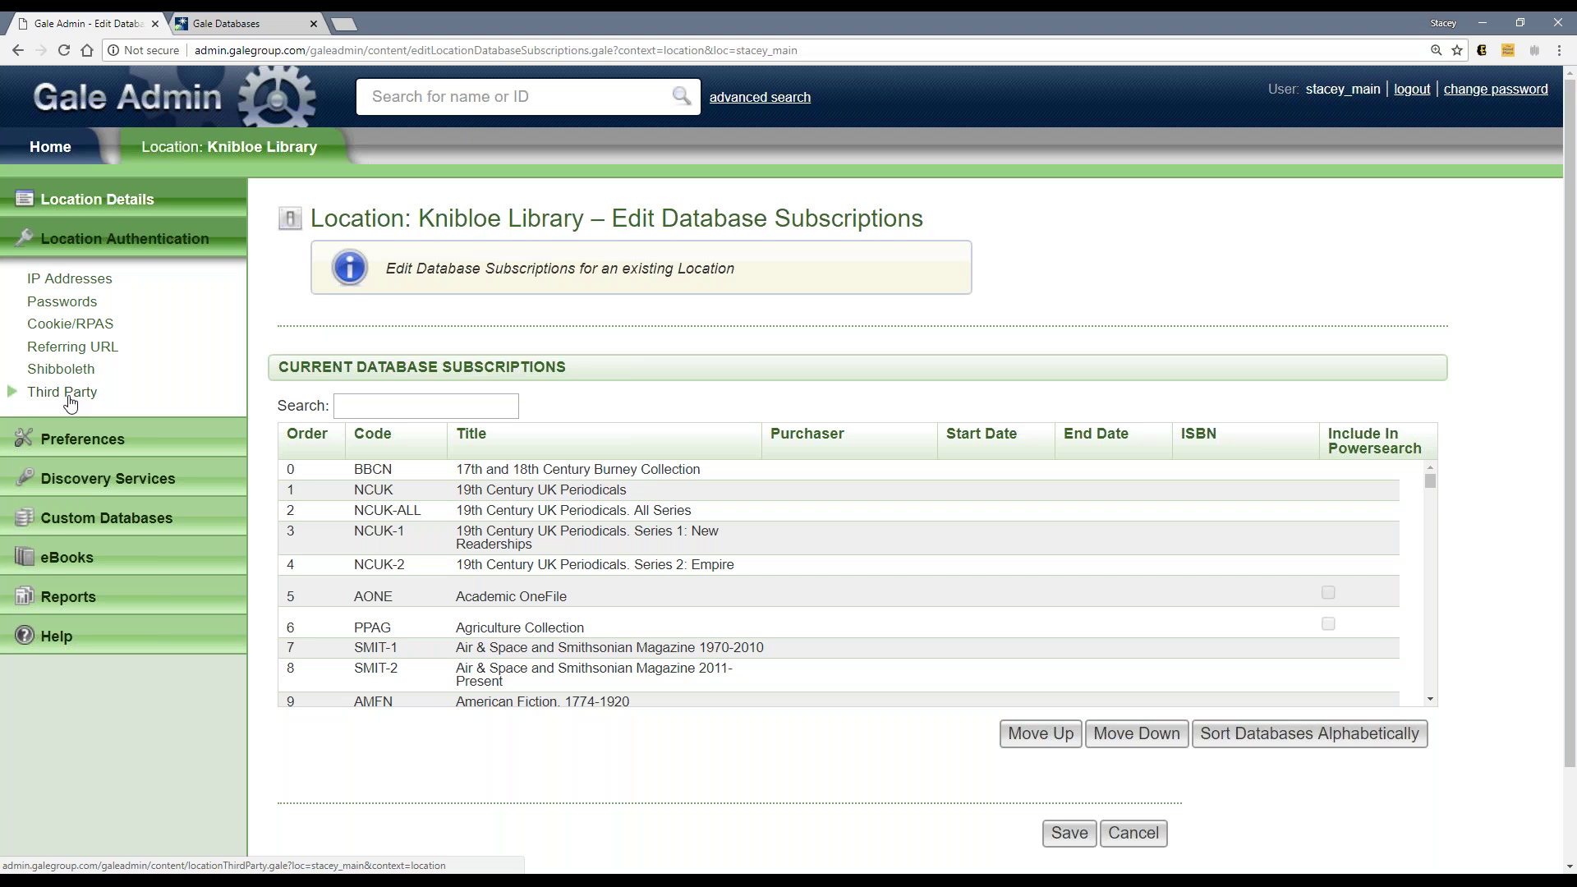
# Step: Show Knibloe Library's IP Addresses authentication page with its empty address row
pyautogui.click(69, 323)
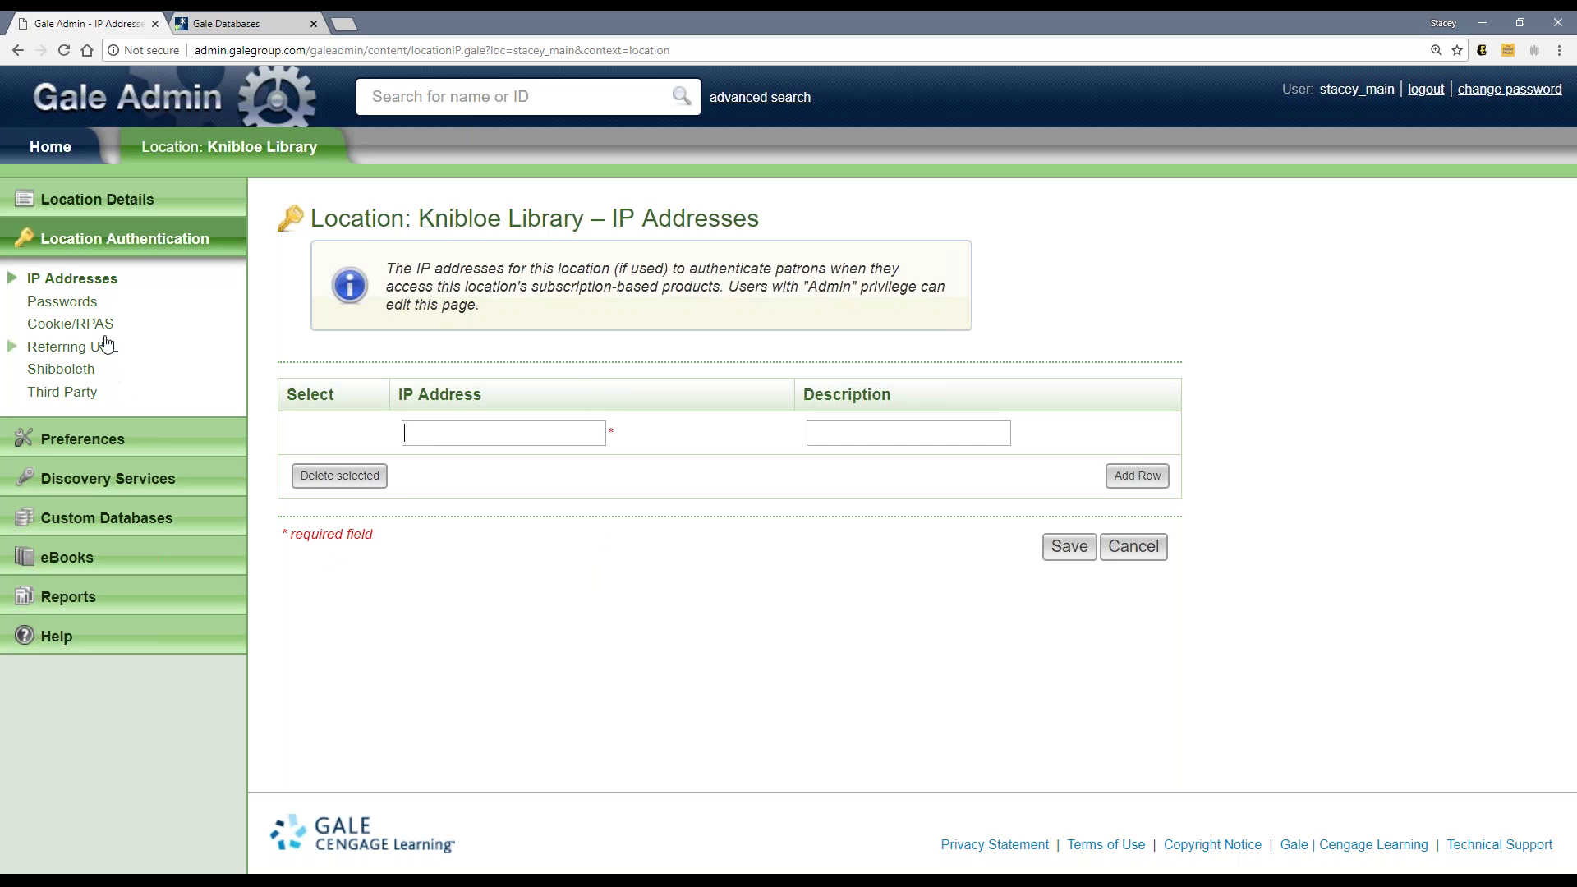
# Step: Show Knibloe Library's authentication passwords and highlight the first stored password
pyautogui.click(89, 303)
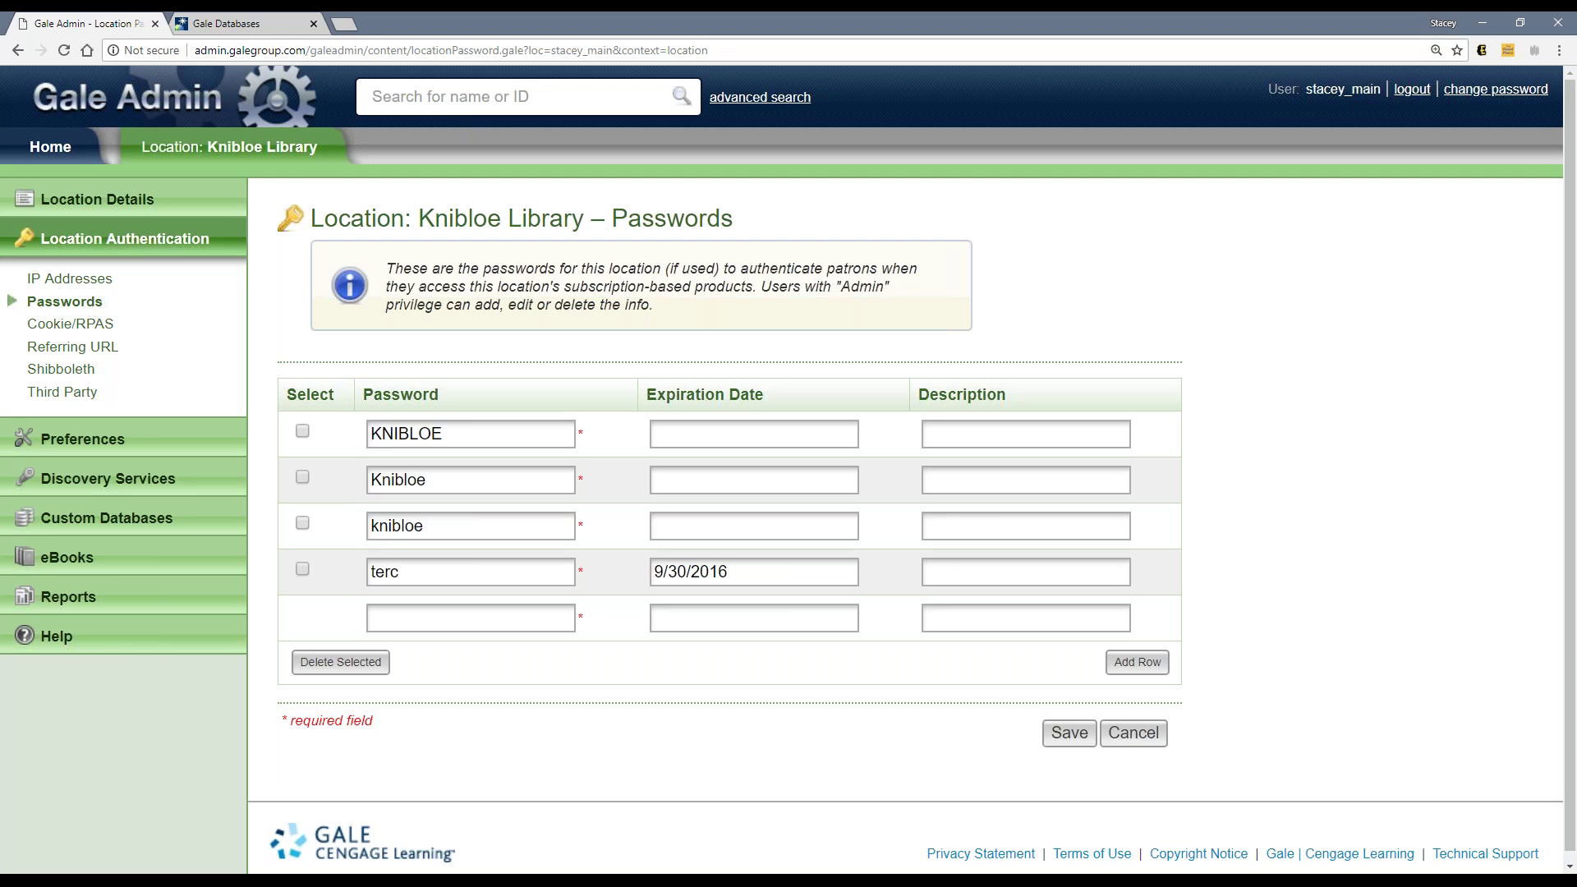
pyautogui.doubleClick(399, 435)
# Step: Highlight the second and third stored passwords, then view the Cookie/RPAS authentication settings
pyautogui.doubleClick(399, 480)
pyautogui.doubleClick(399, 526)
pyautogui.click(459, 596)
pyautogui.click(100, 328)
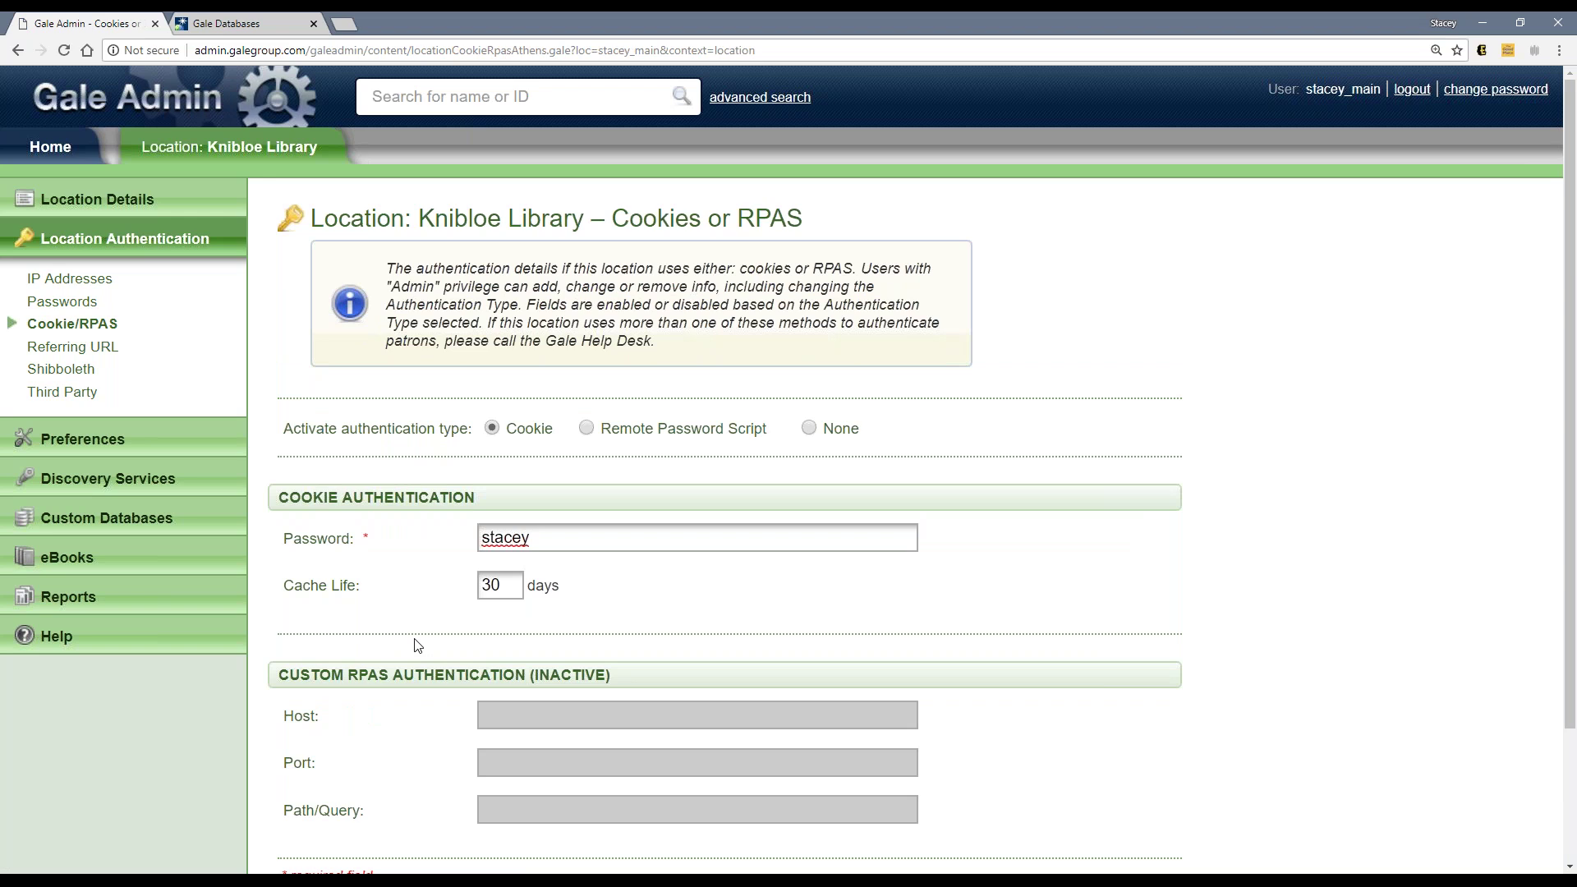
# Step: View Knibloe Library's empty Referring URL page, then expand the Preferences section in the sidebar
pyautogui.click(73, 351)
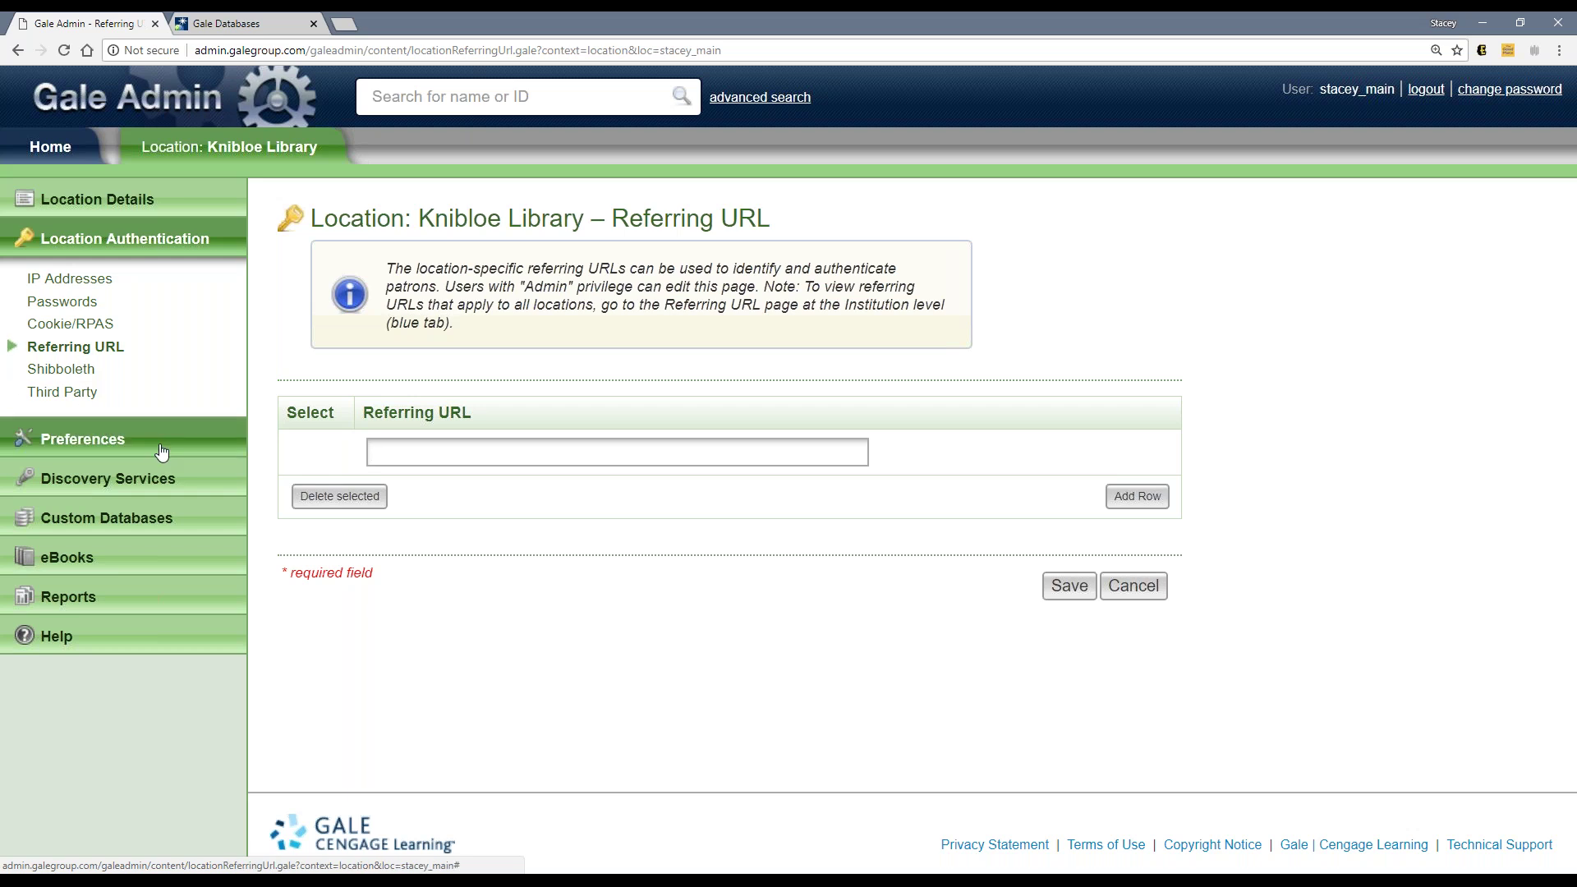
pyautogui.click(112, 440)
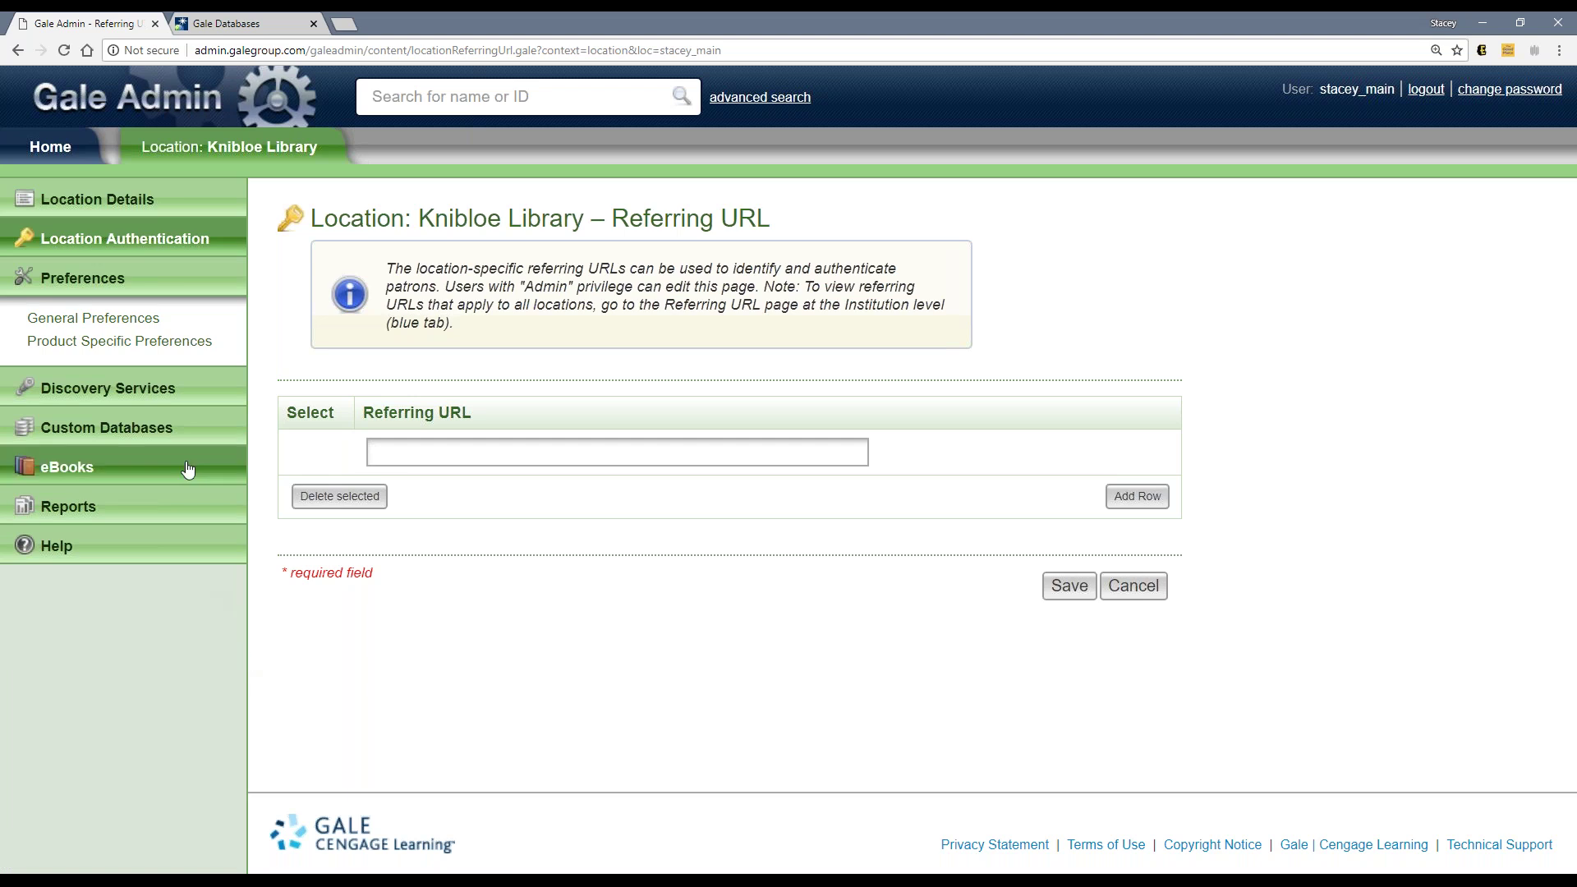
pyautogui.click(146, 320)
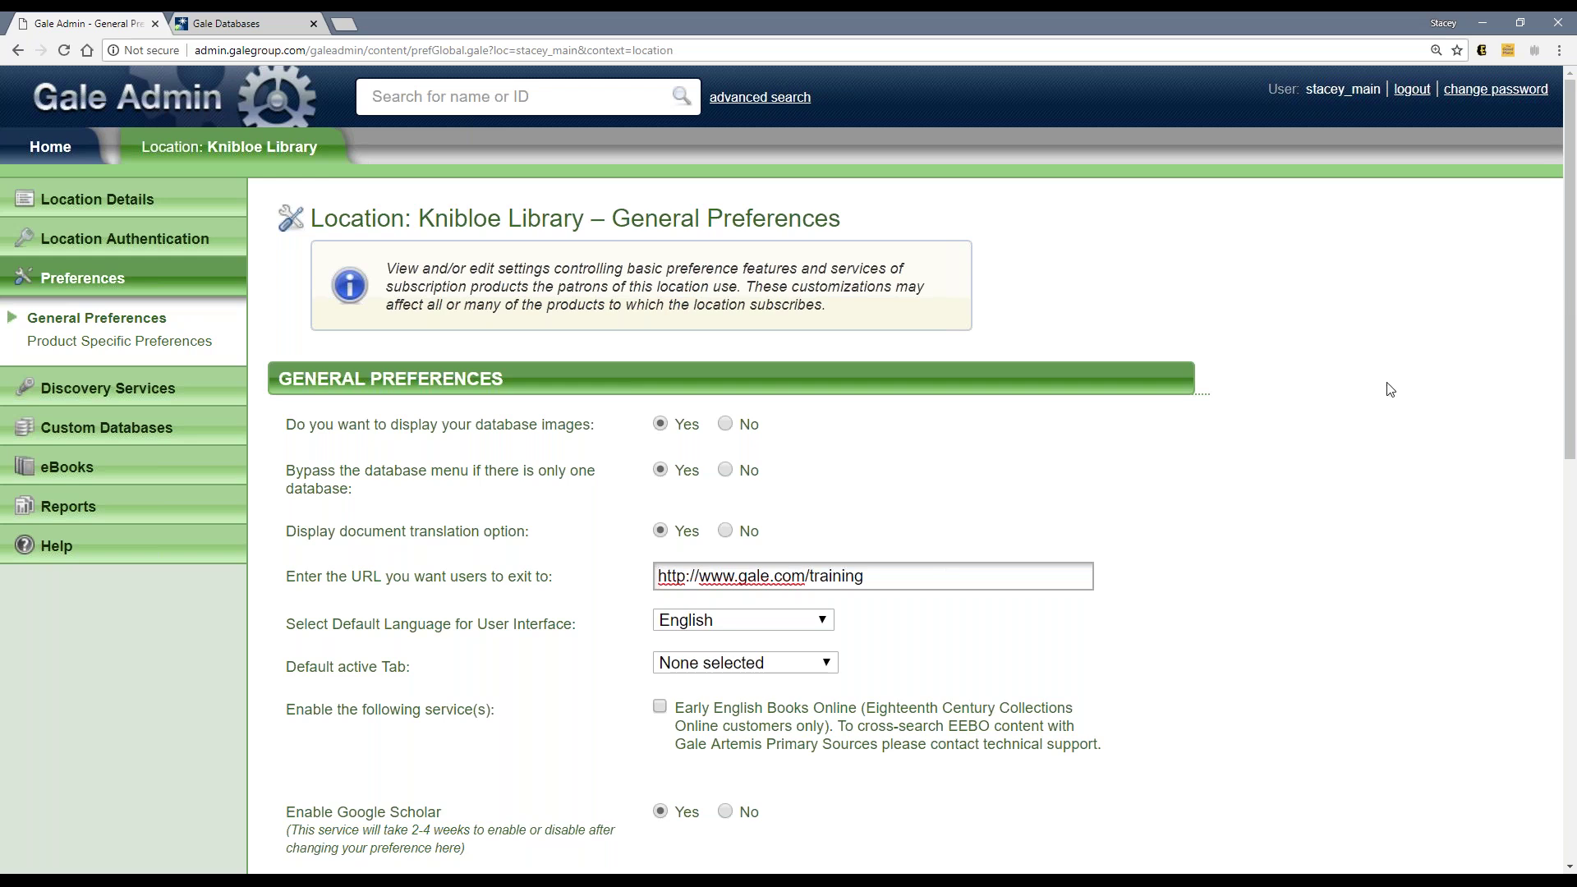
pyautogui.scroll(-5, 1360, 426)
pyautogui.scroll(-4, 1361, 427)
pyautogui.scroll(2, 1361, 427)
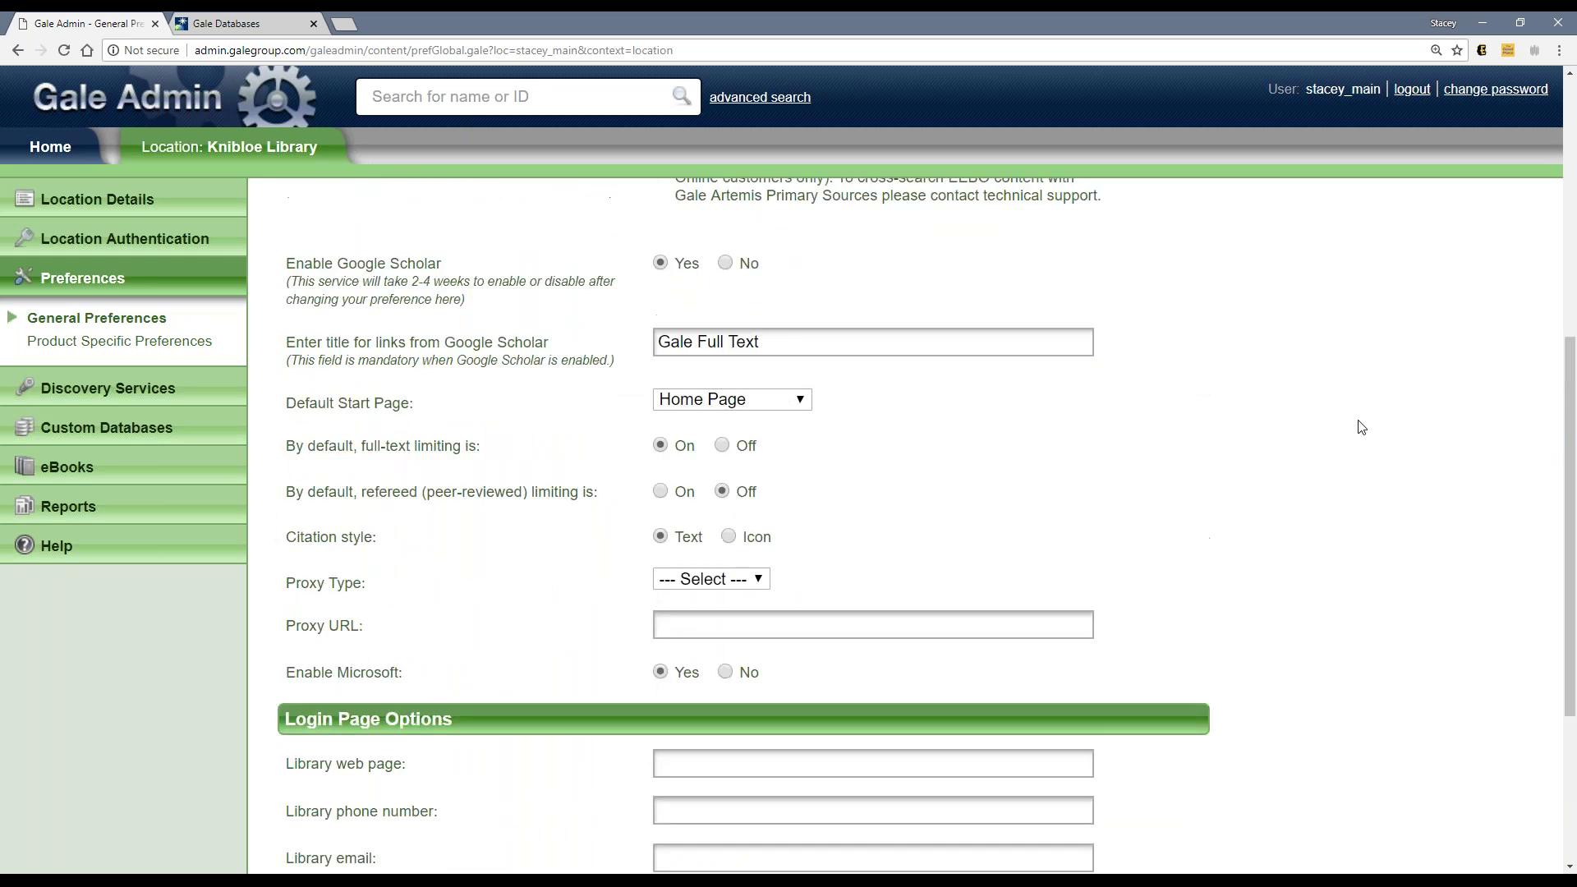
pyautogui.scroll(5, 1361, 427)
pyautogui.scroll(1, 1361, 427)
pyautogui.scroll(-2, 1361, 427)
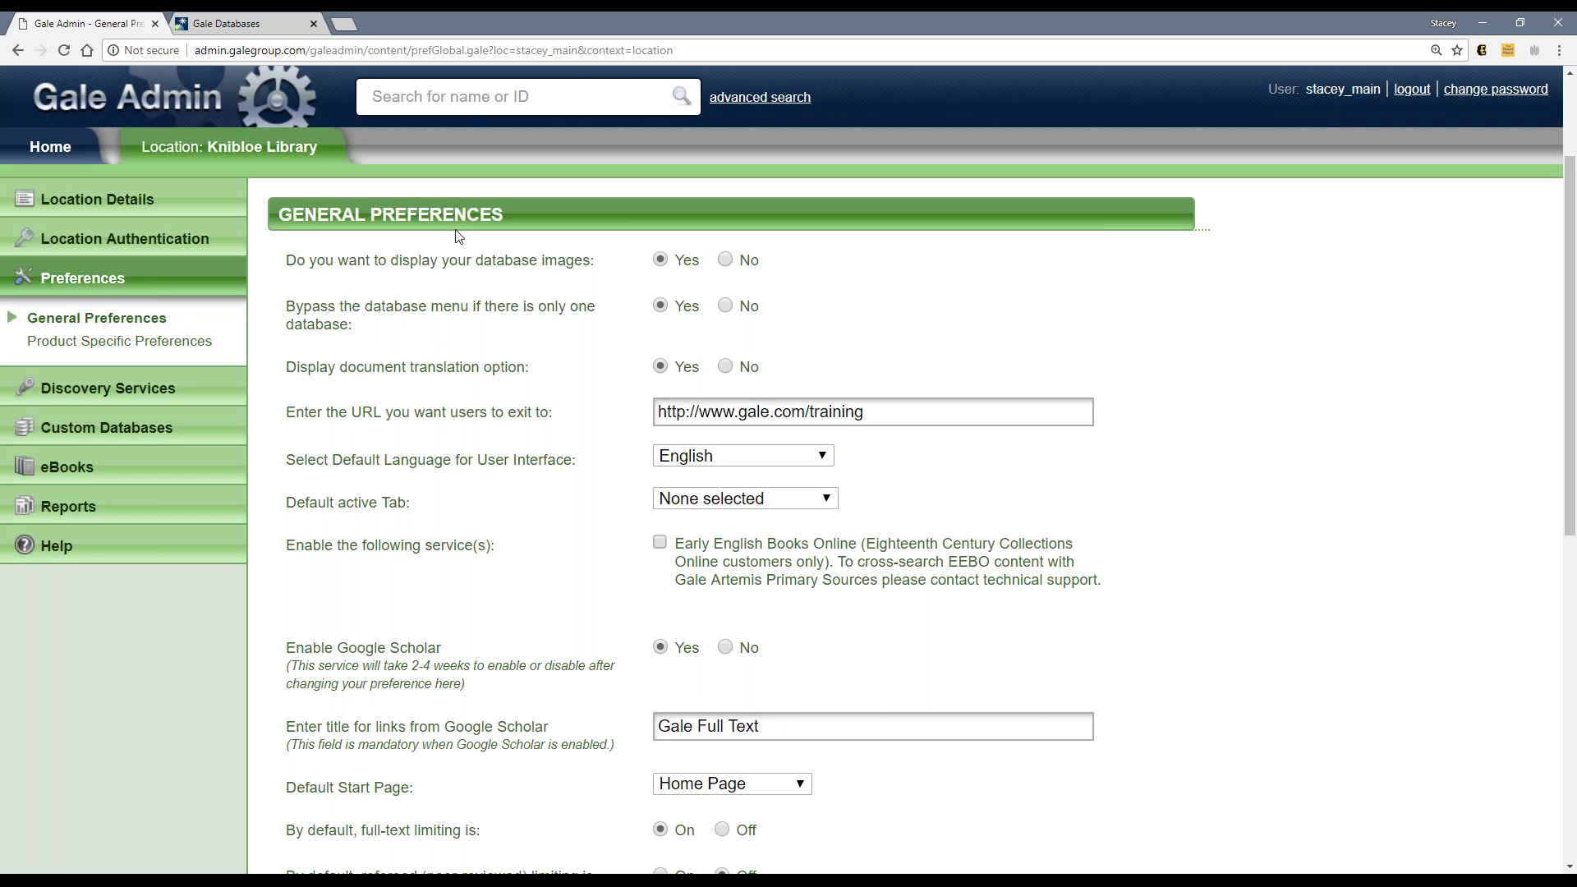
# Step: Look over Gale Admin's preferences, then bring up the Discus list with Biography and Opposing Viewpoints In Context
pyautogui.click(269, 27)
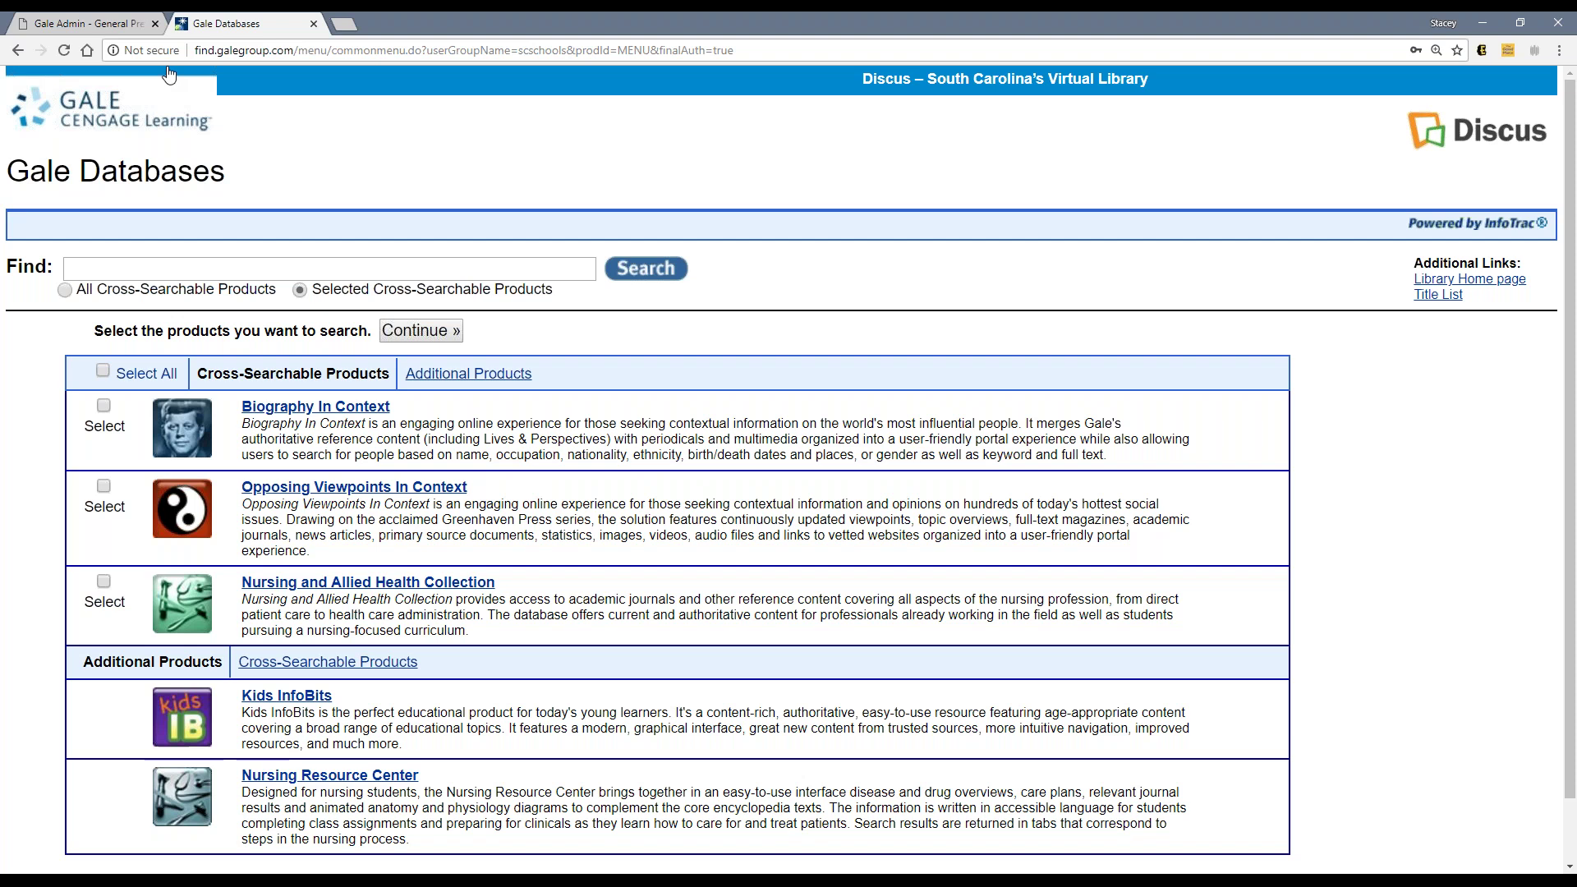
pyautogui.click(111, 25)
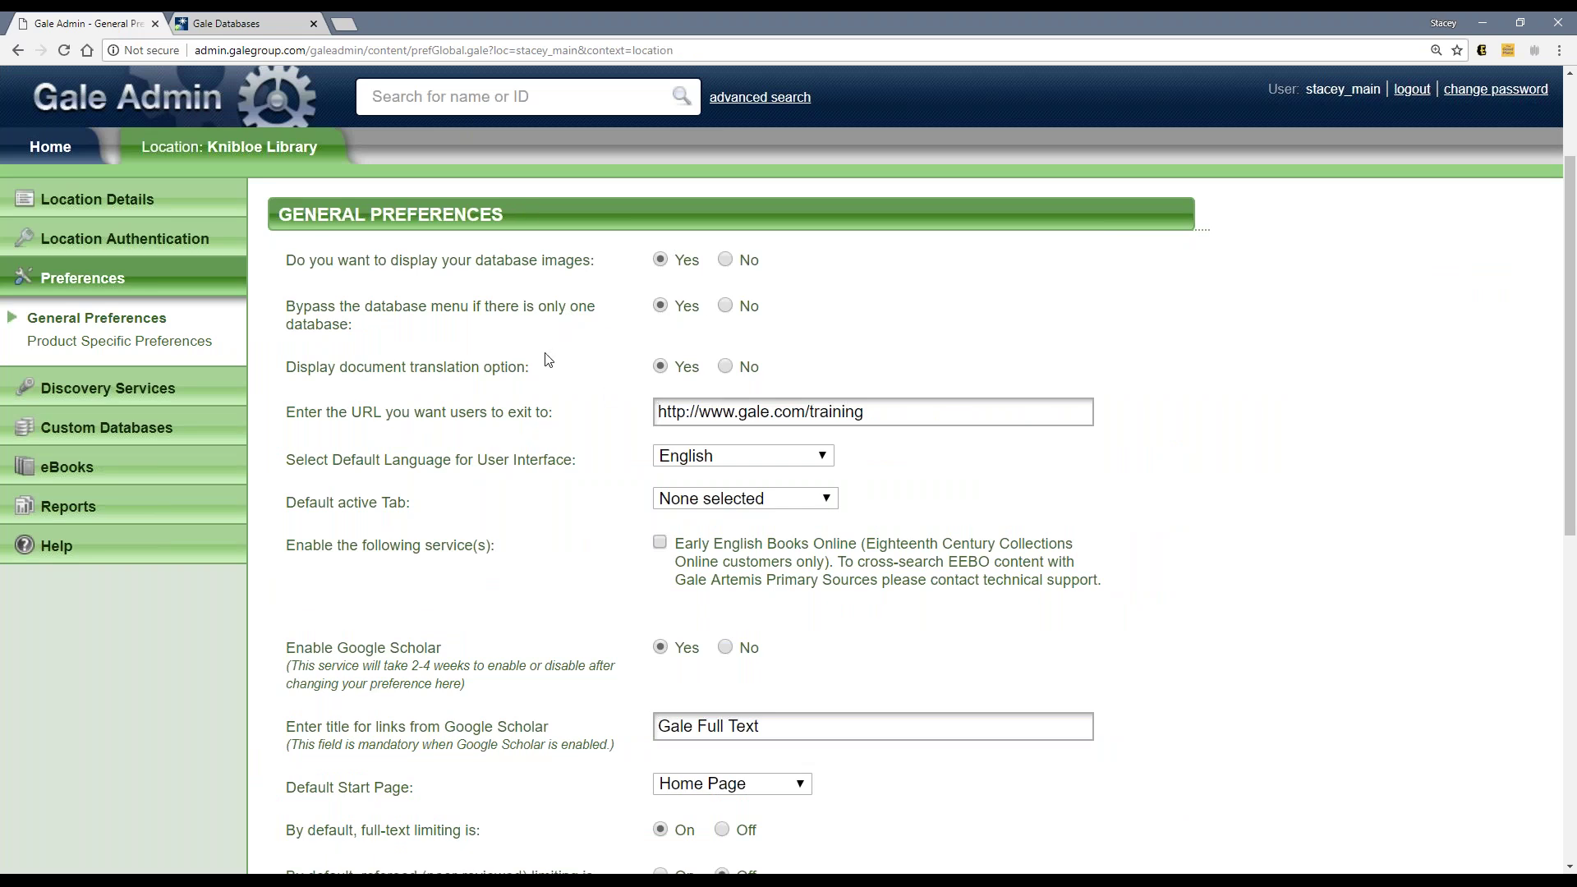
pyautogui.scroll(-1, 545, 362)
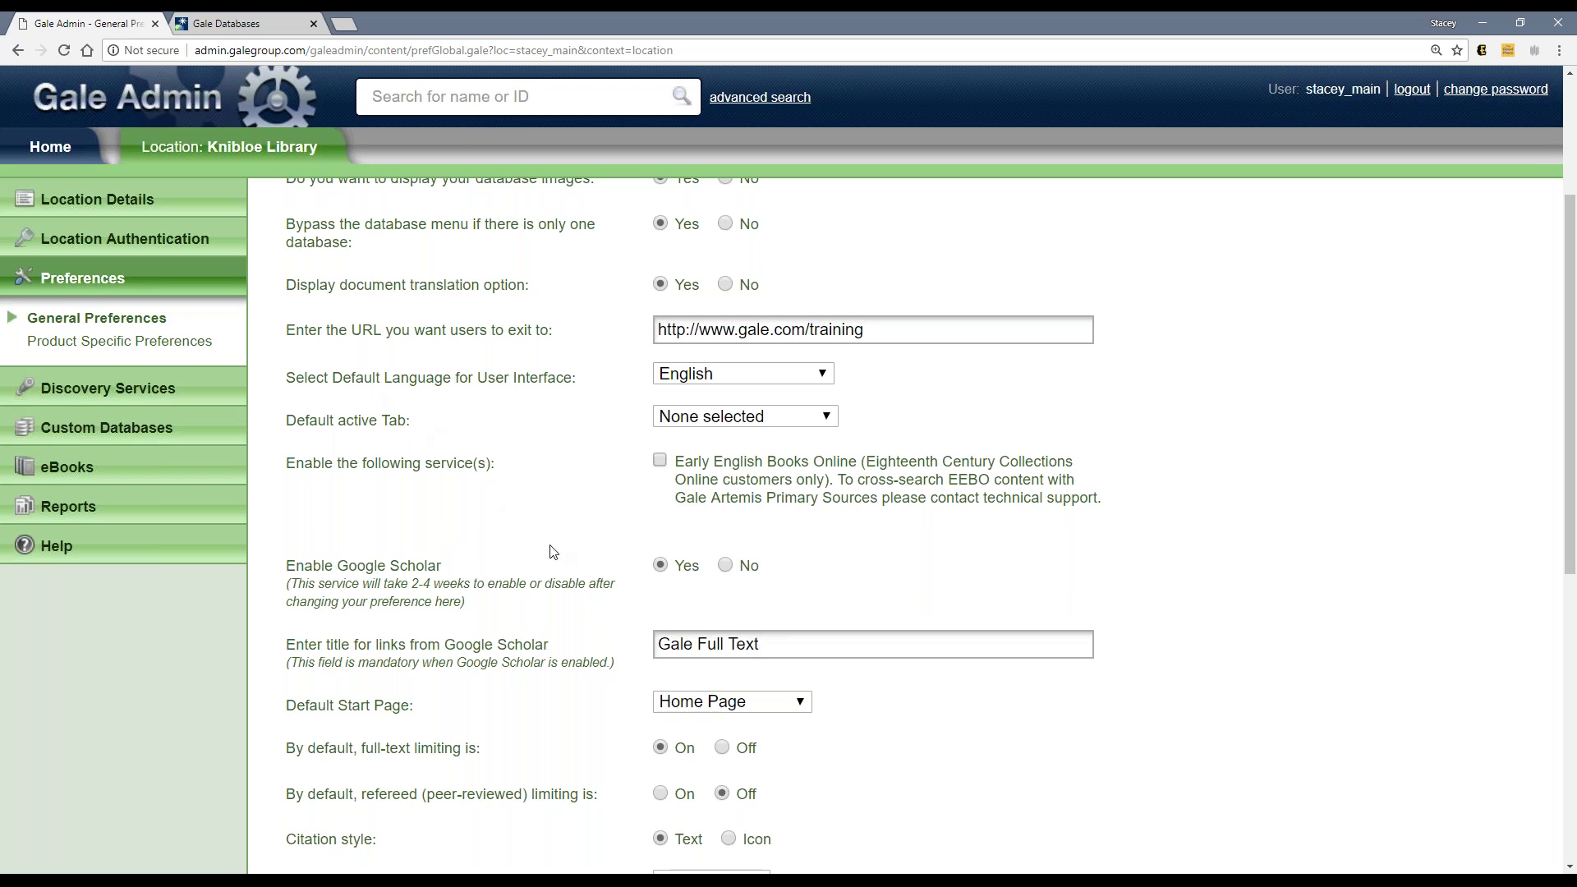
pyautogui.click(263, 25)
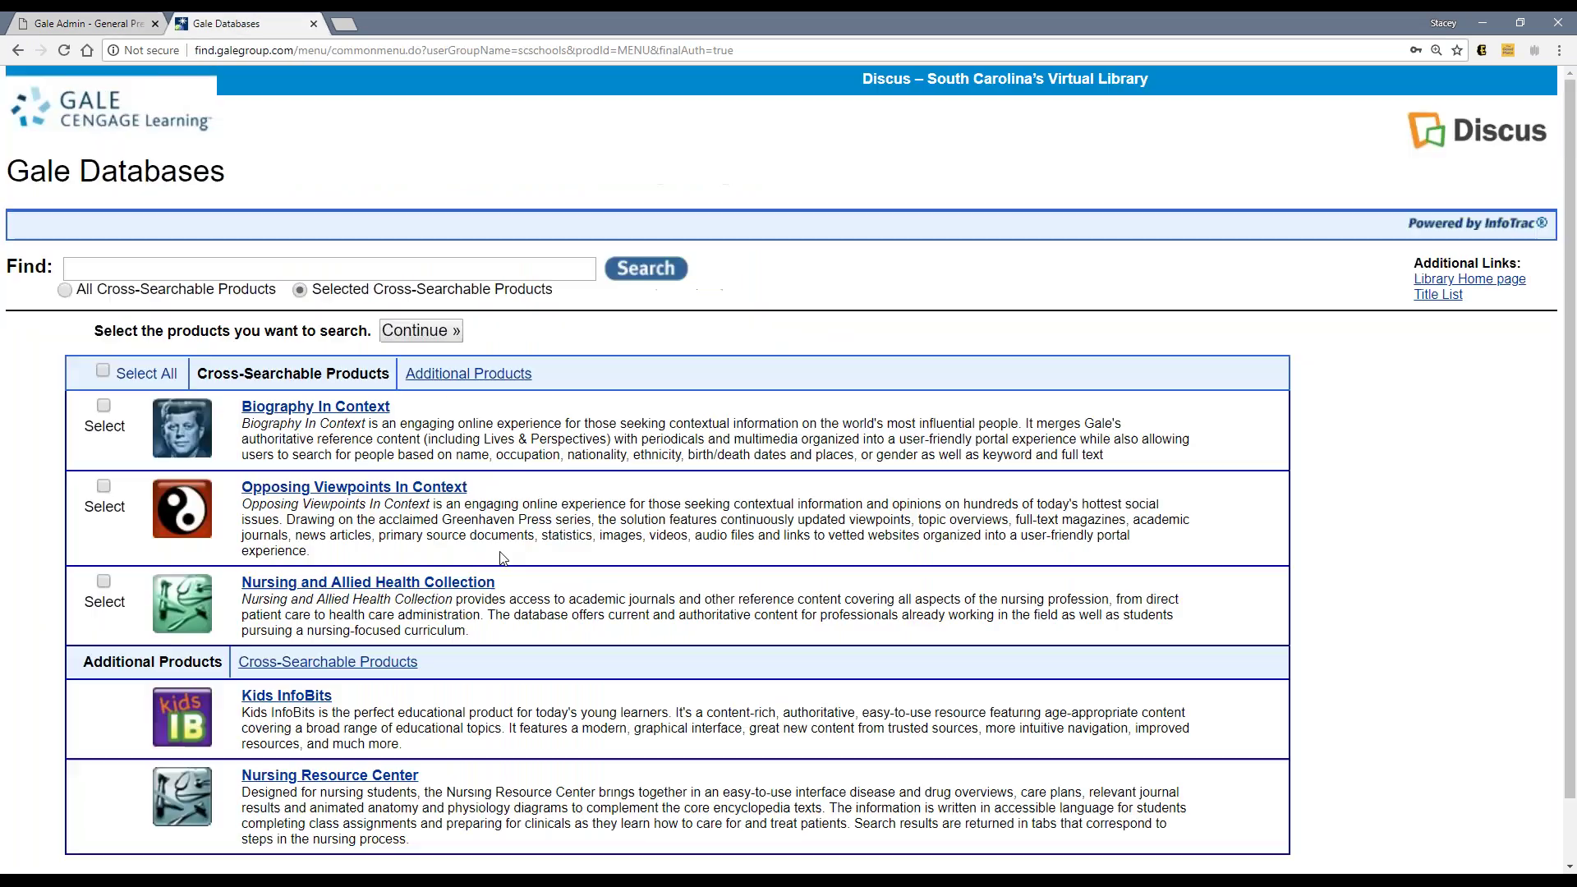
# Step: Open Biography In Context and review its English interface-language list
pyautogui.click(345, 410)
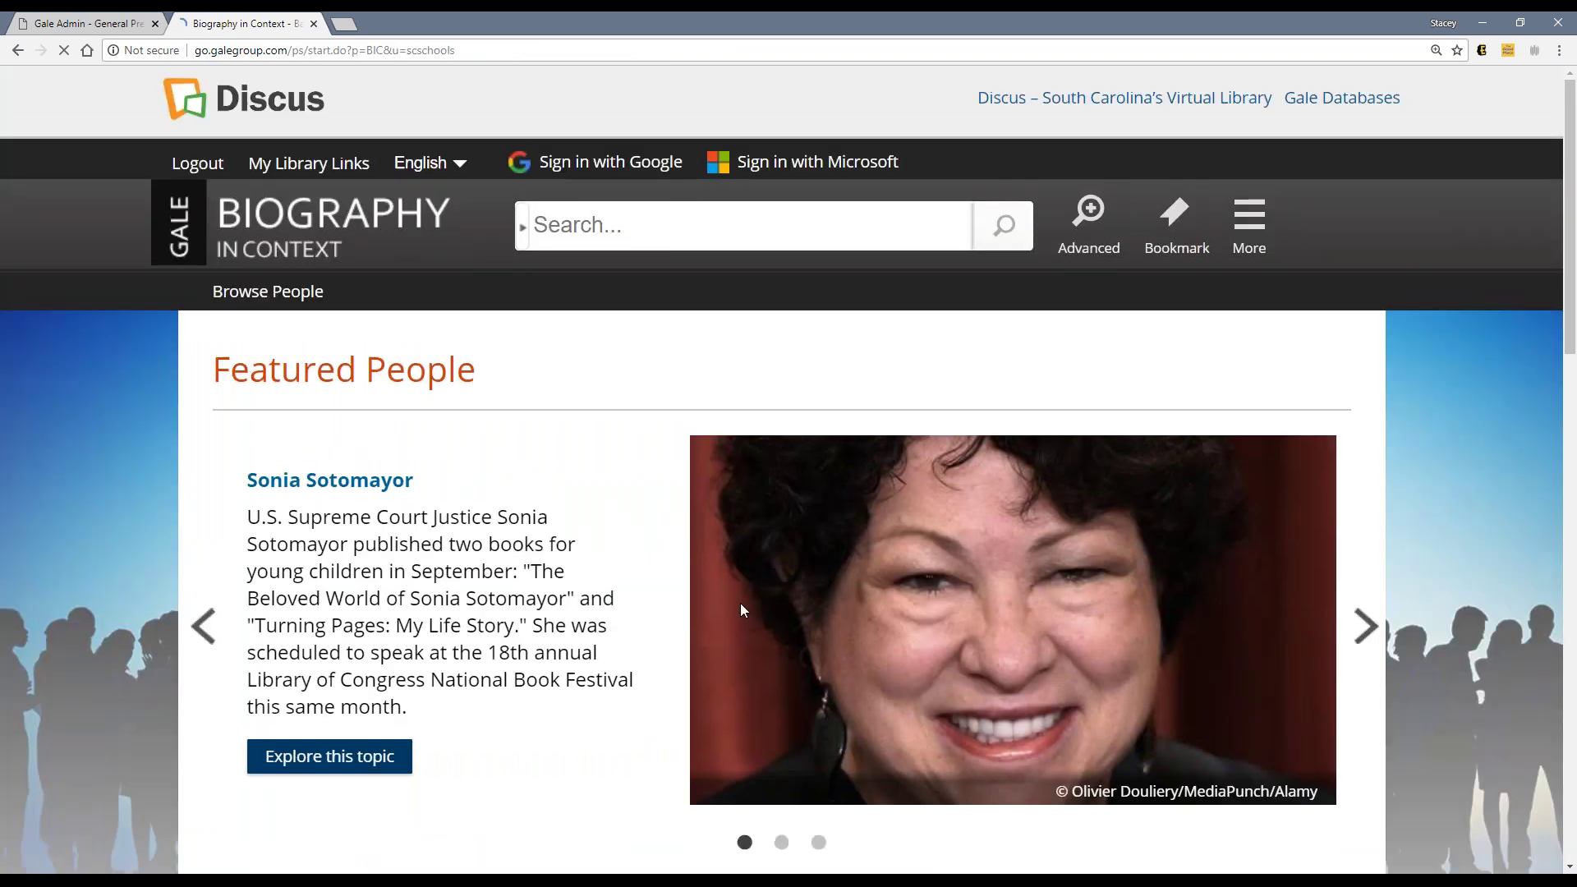
pyautogui.click(463, 174)
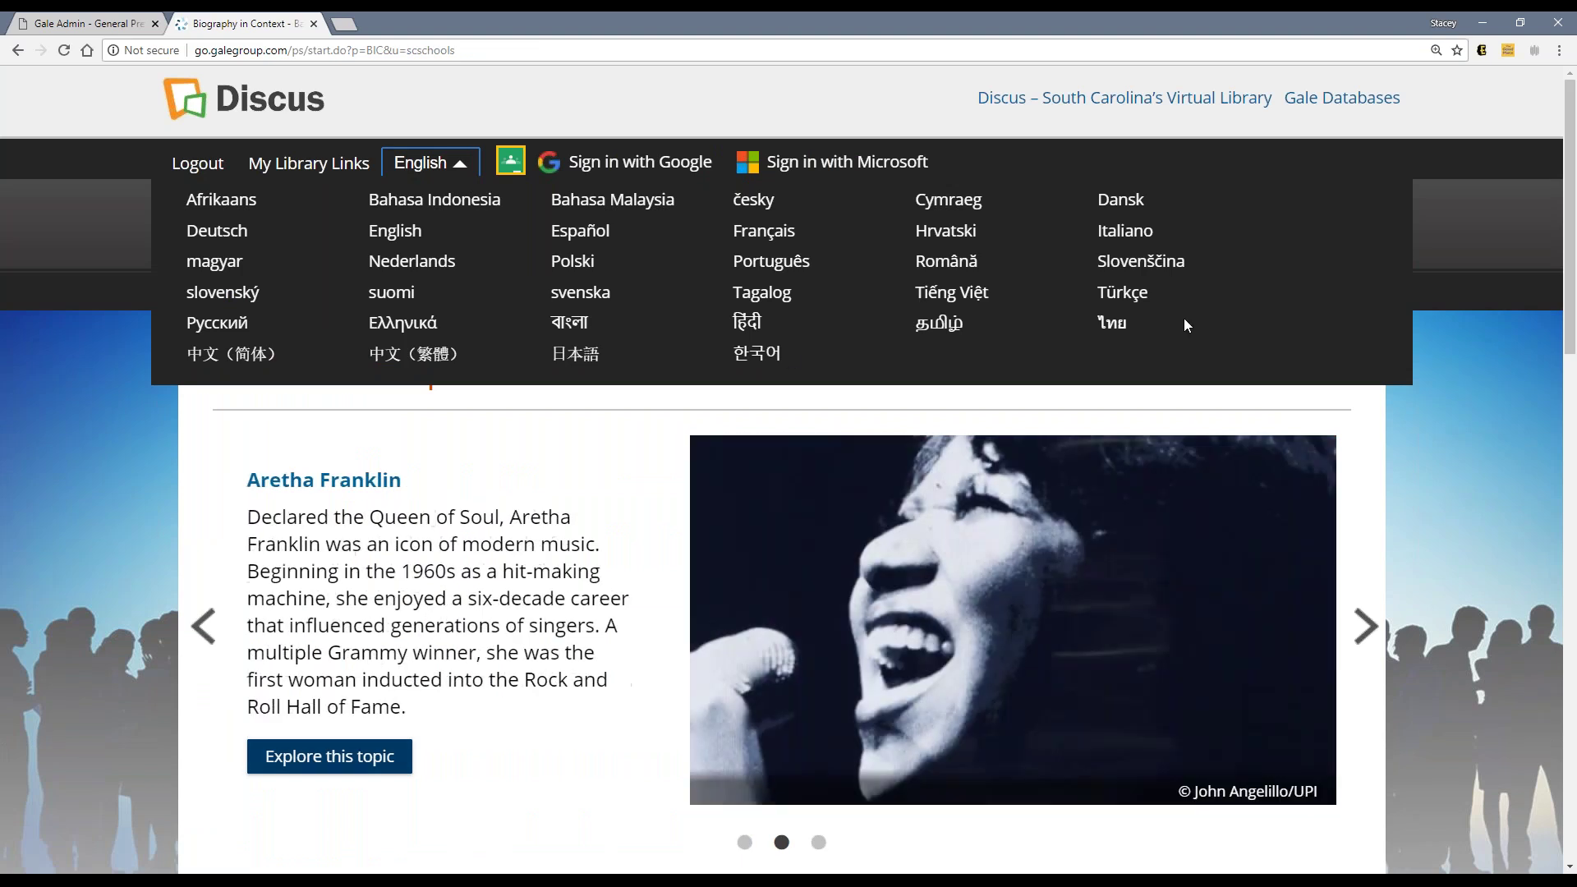
pyautogui.click(105, 24)
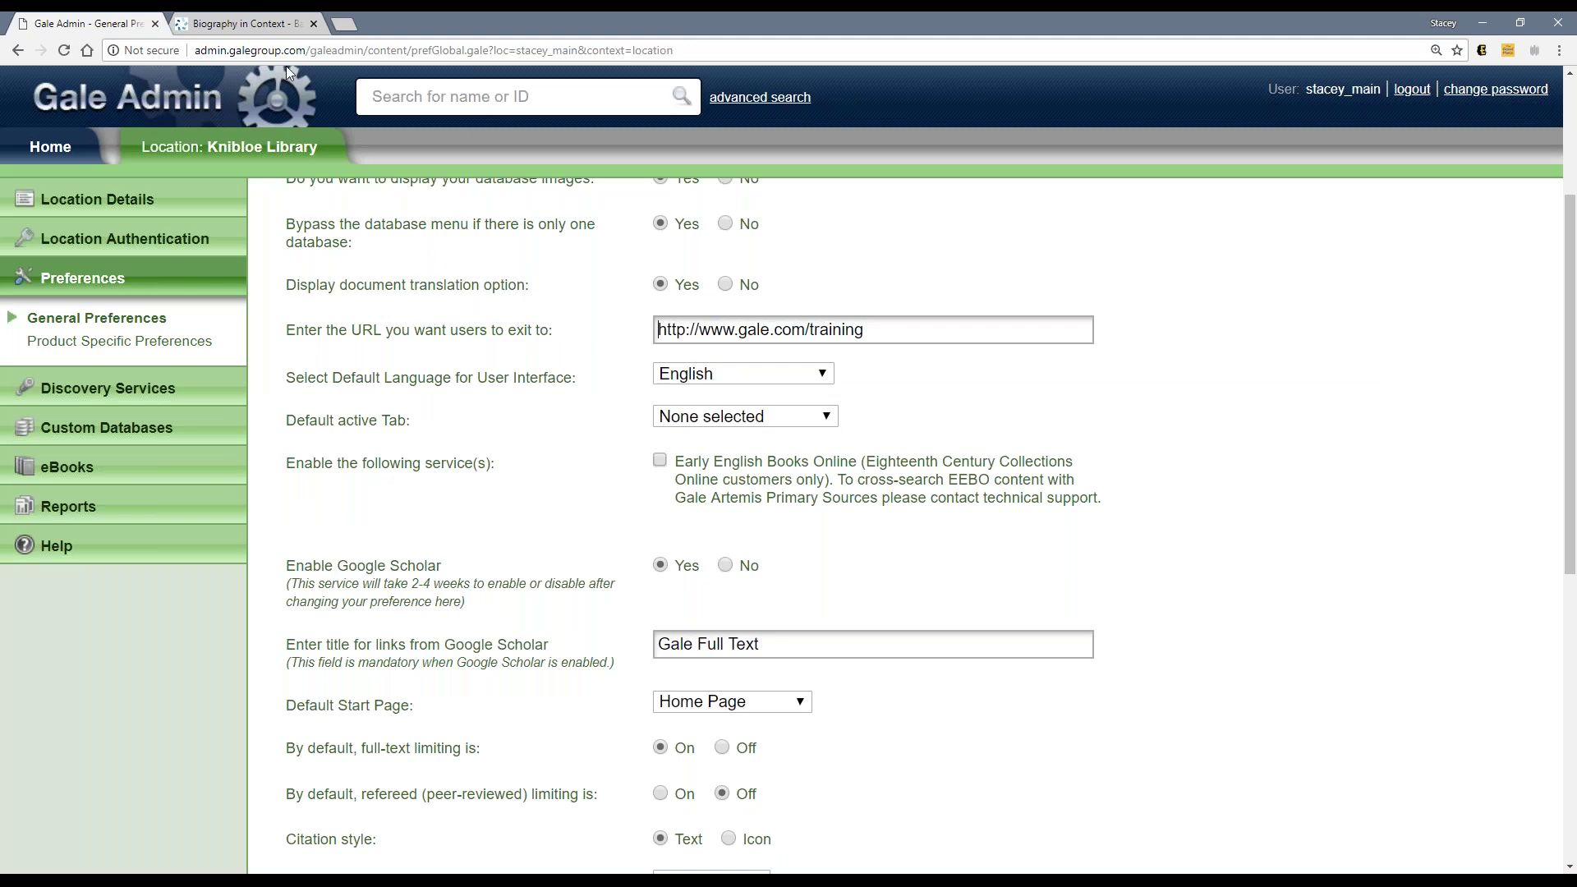
pyautogui.click(261, 25)
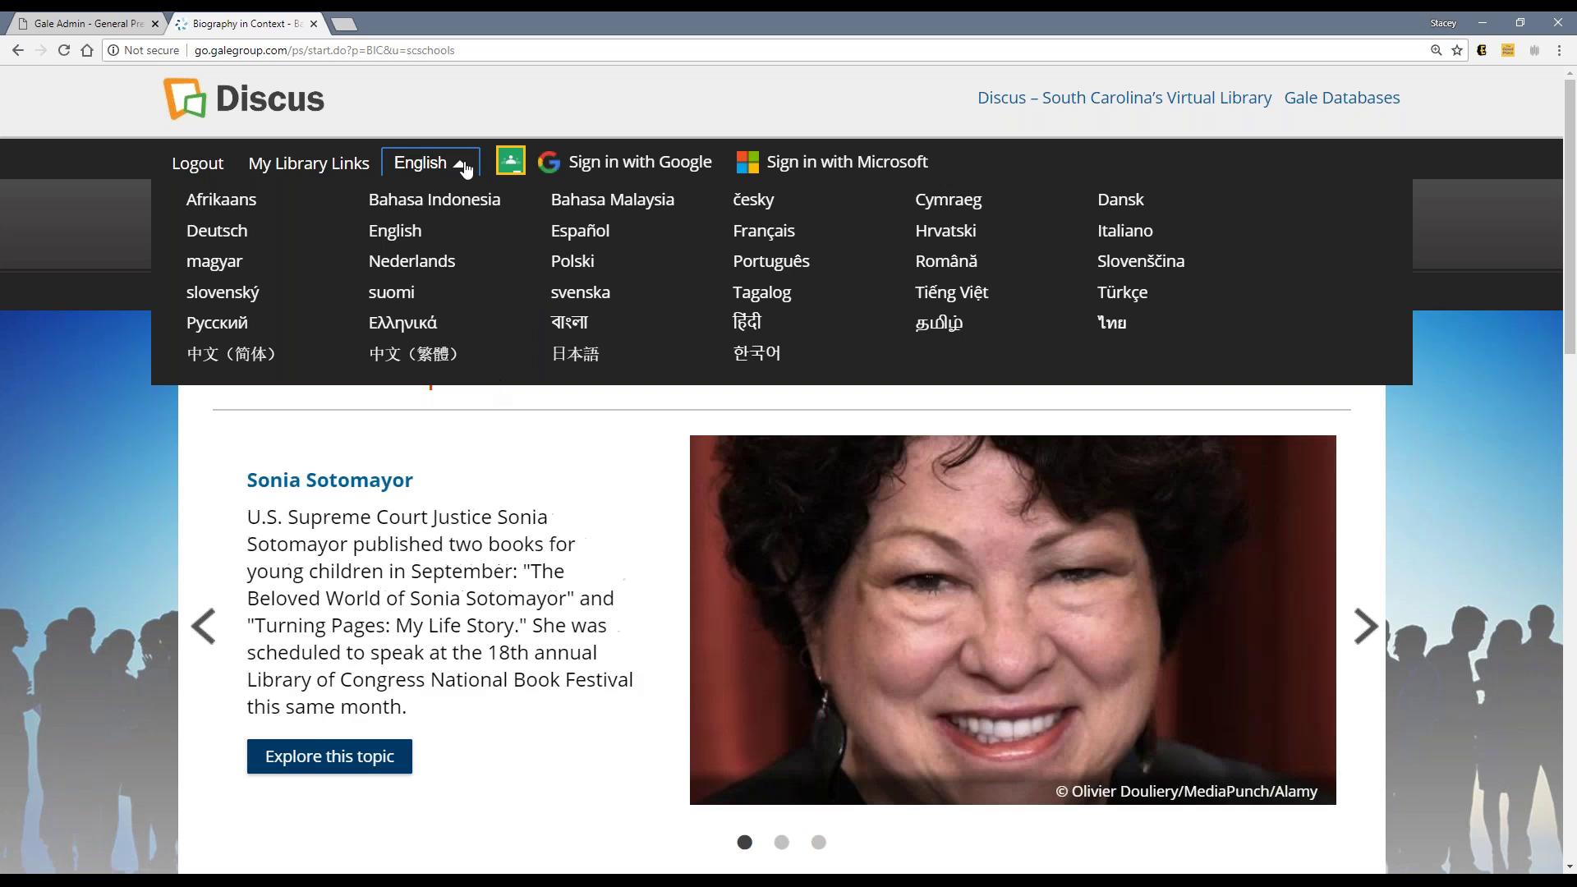
pyautogui.click(458, 163)
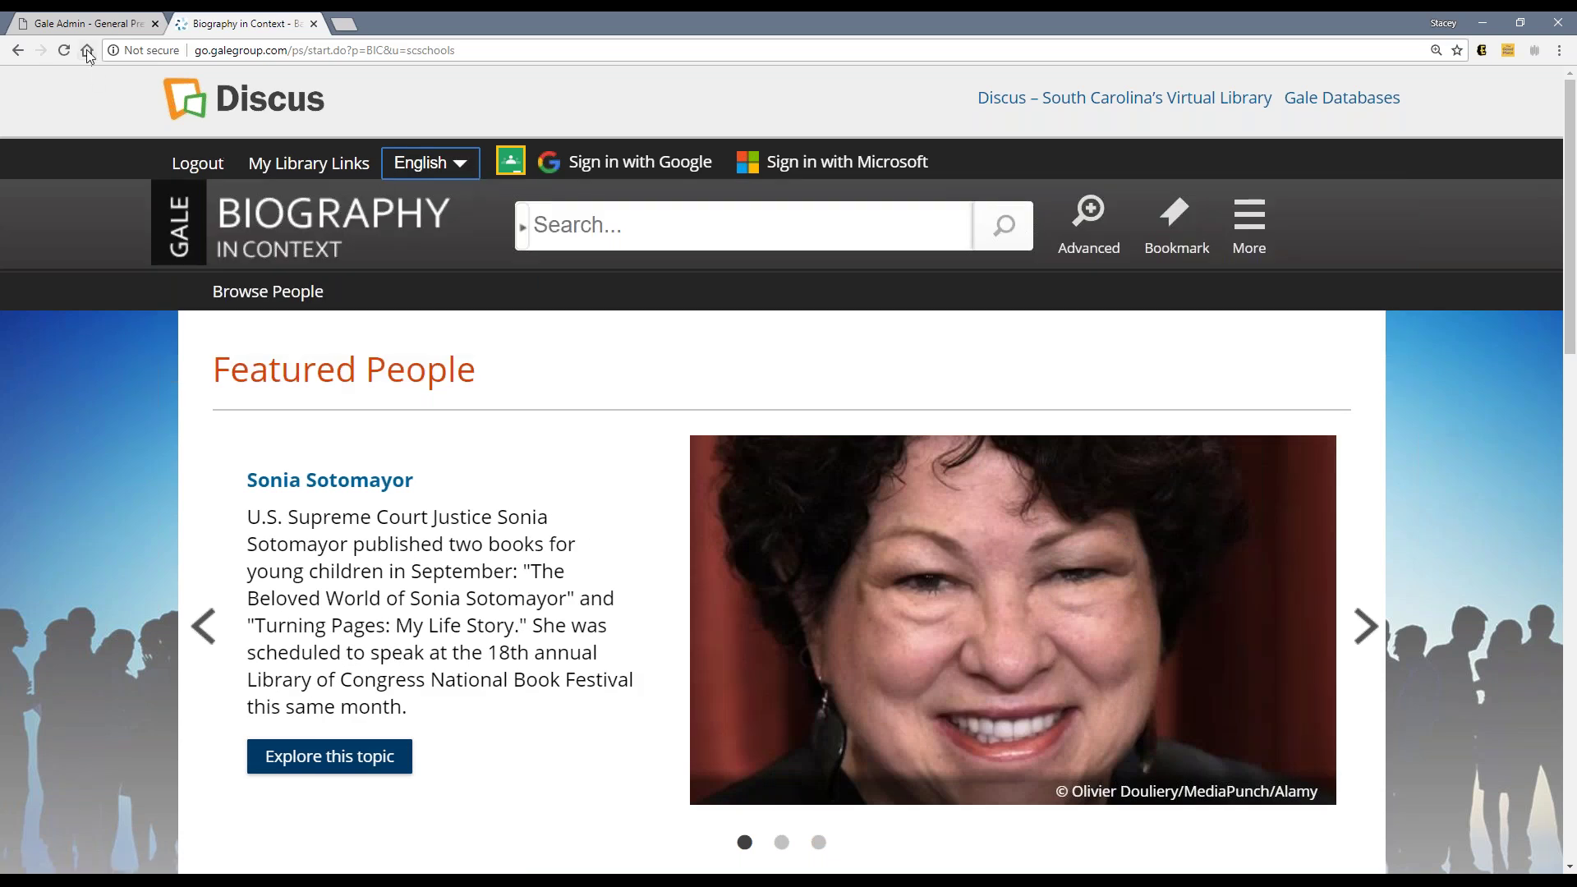
# Step: Compare the language and Default active Tab settings in Gale Admin's General Preferences
pyautogui.click(88, 25)
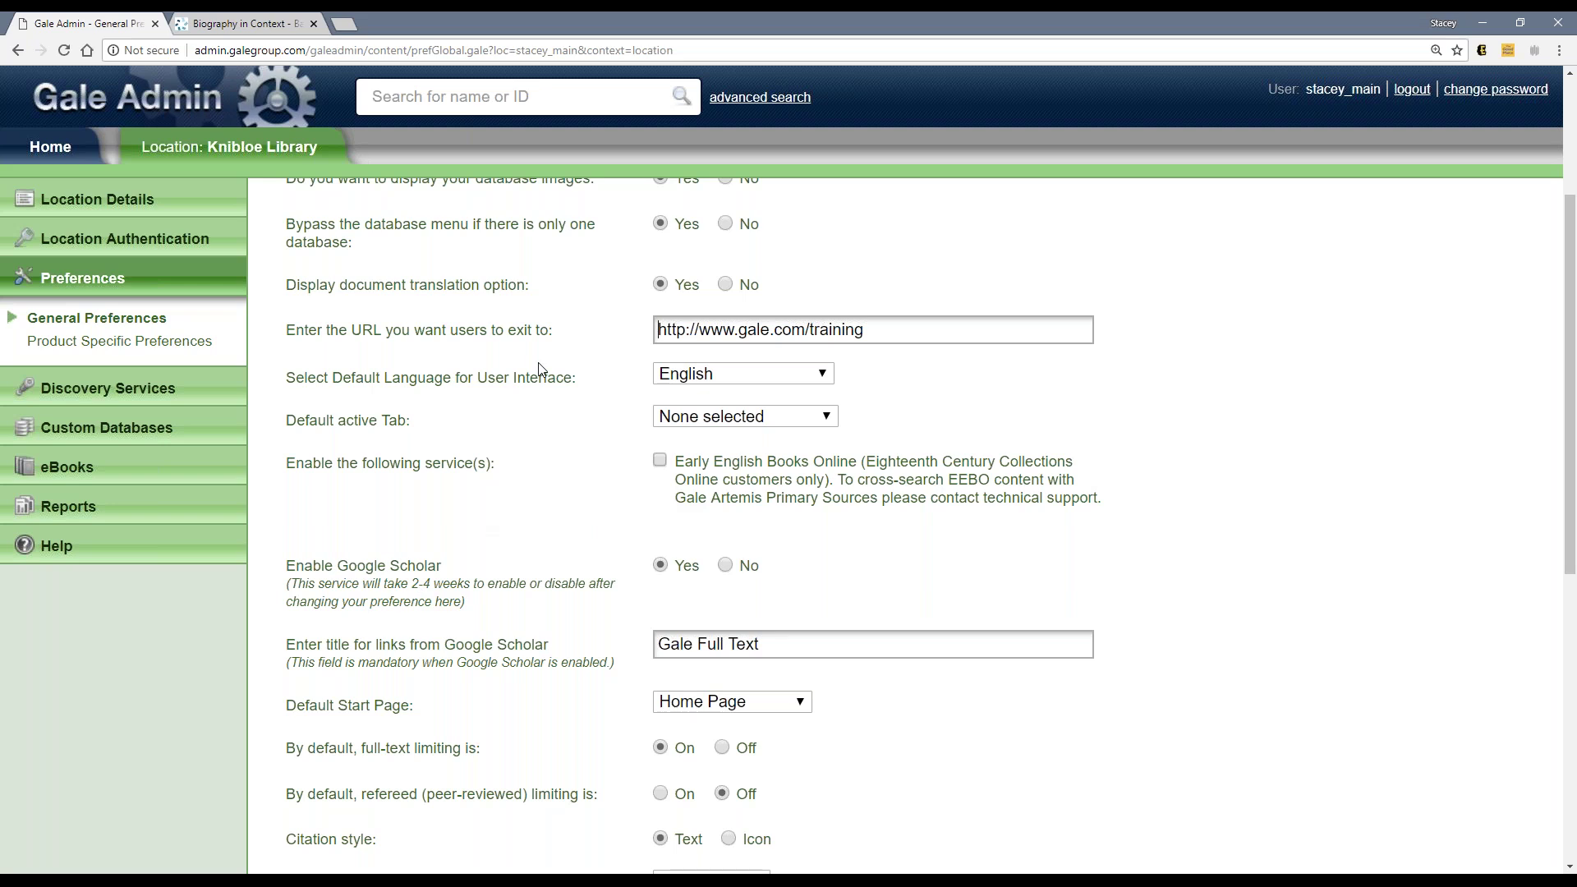
pyautogui.moveTo(314, 420); pyautogui.dragTo(401, 426)
pyautogui.doubleClick(401, 426)
pyautogui.click(469, 436)
pyautogui.click(702, 423)
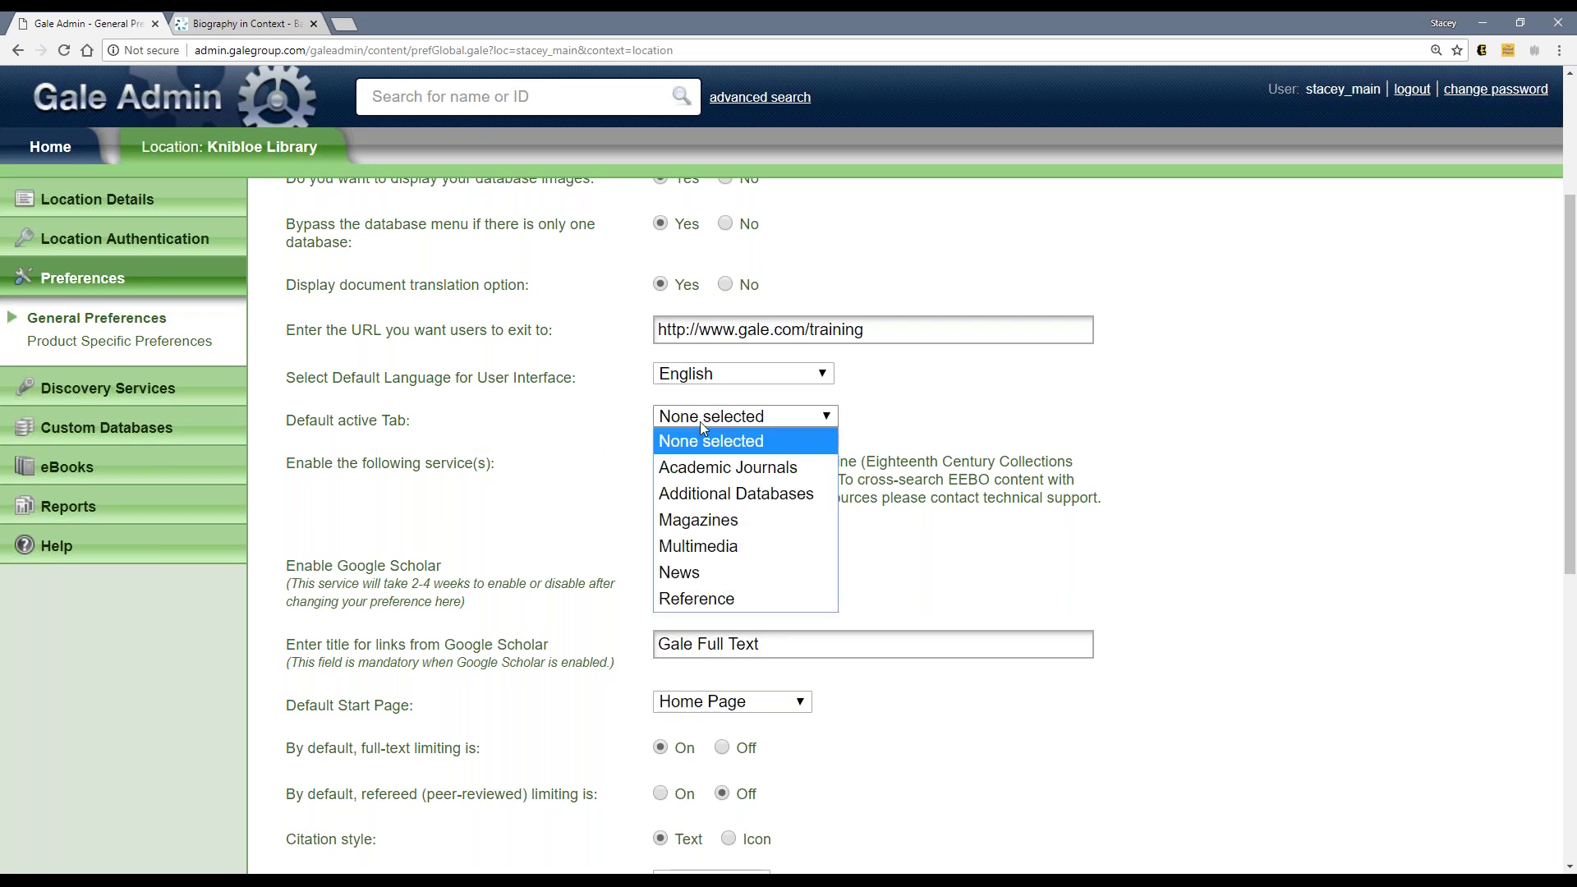
pyautogui.click(289, 27)
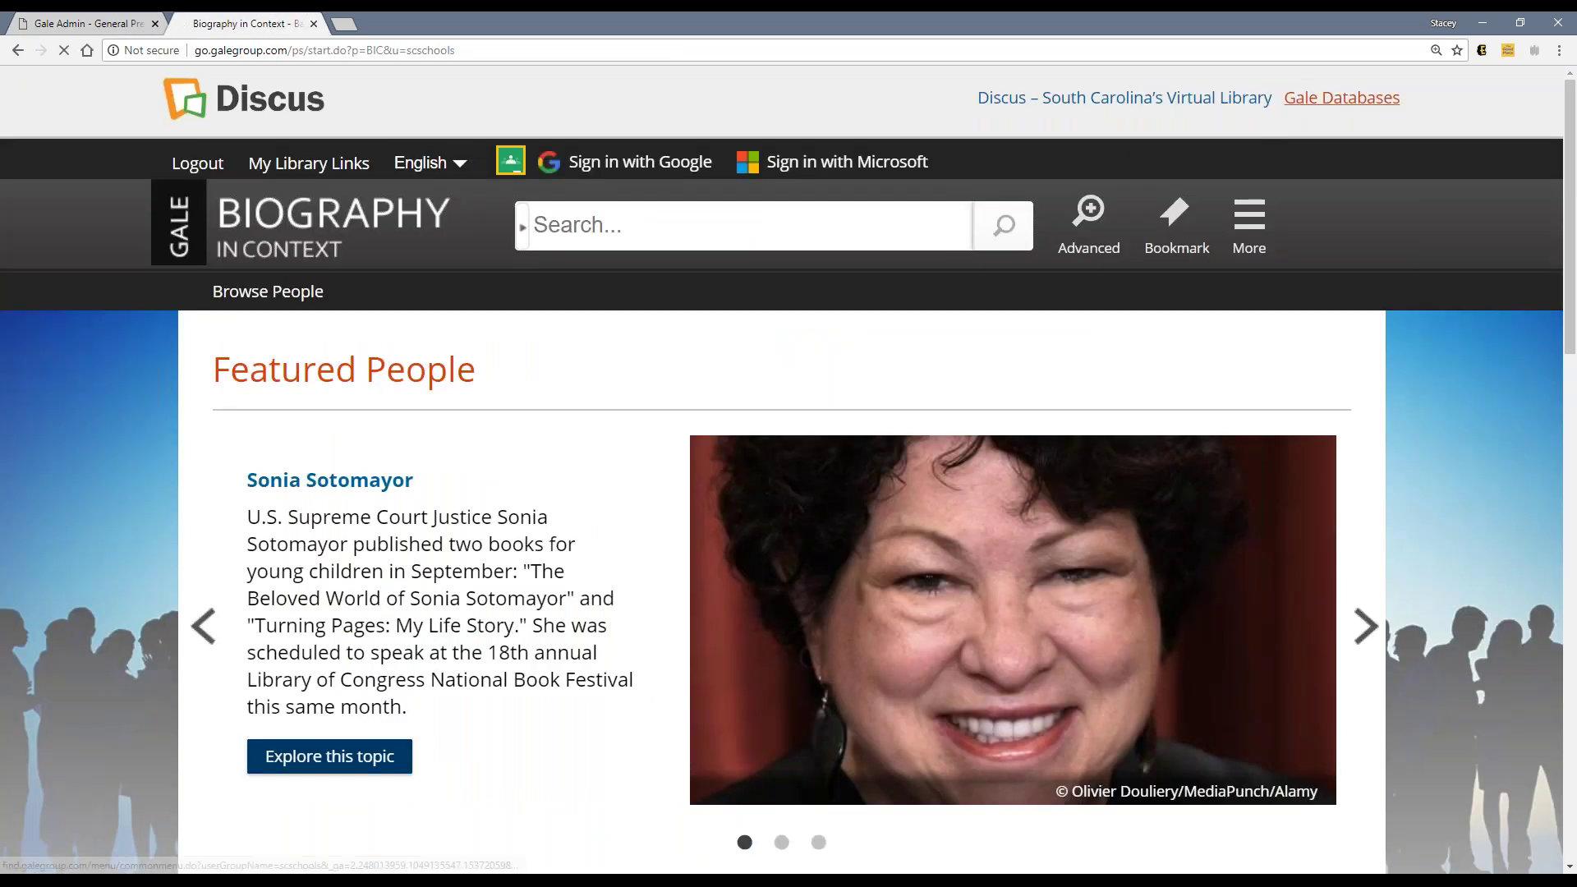
pyautogui.scroll(-2, 361, 511)
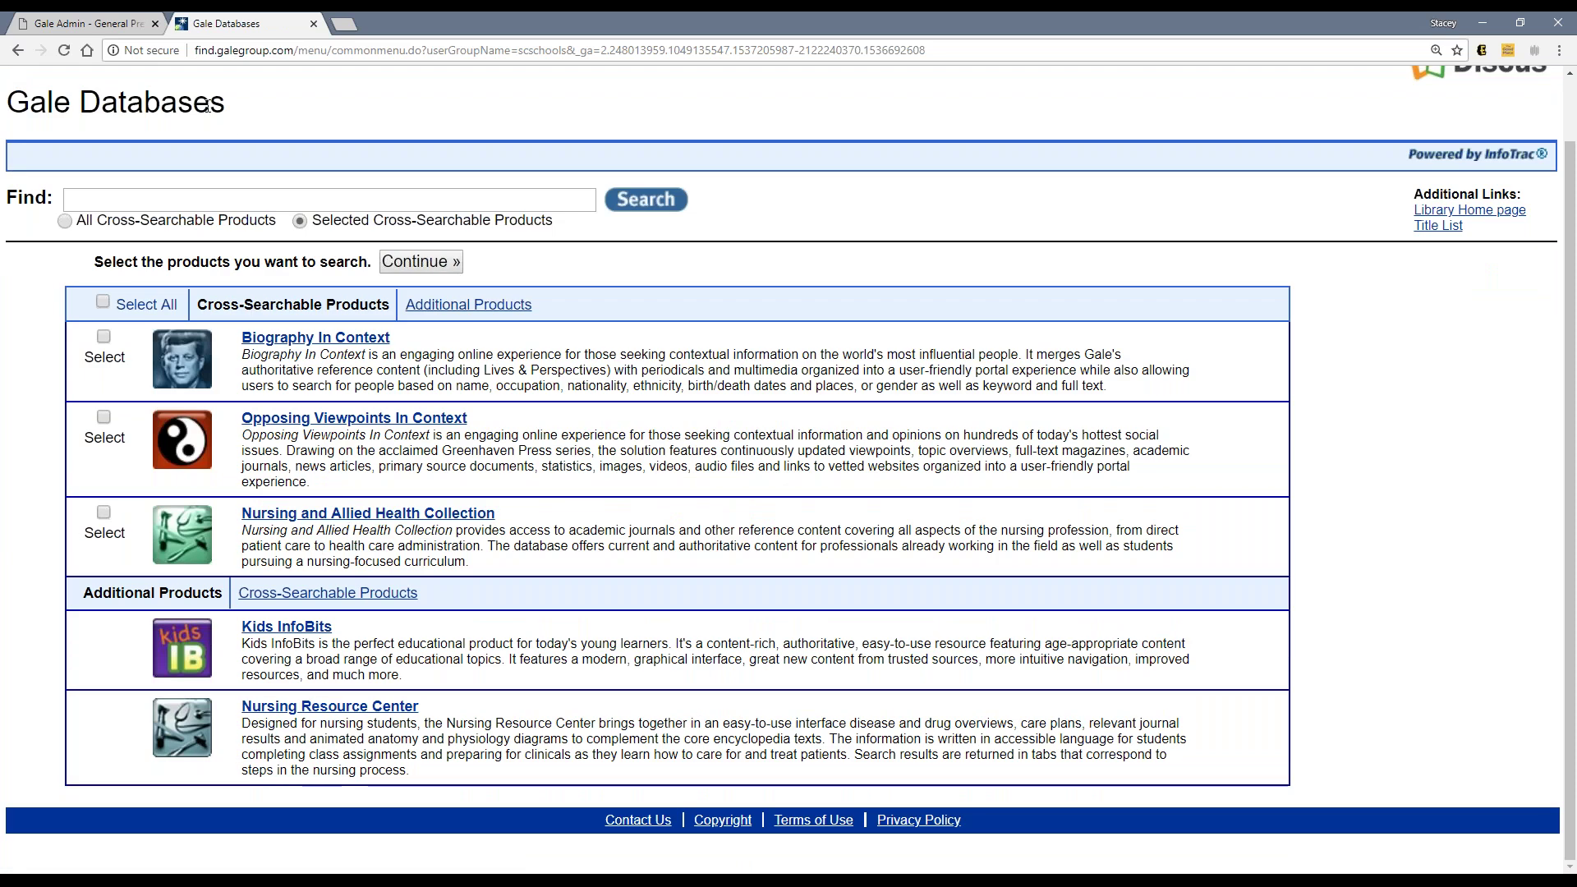
pyautogui.click(362, 513)
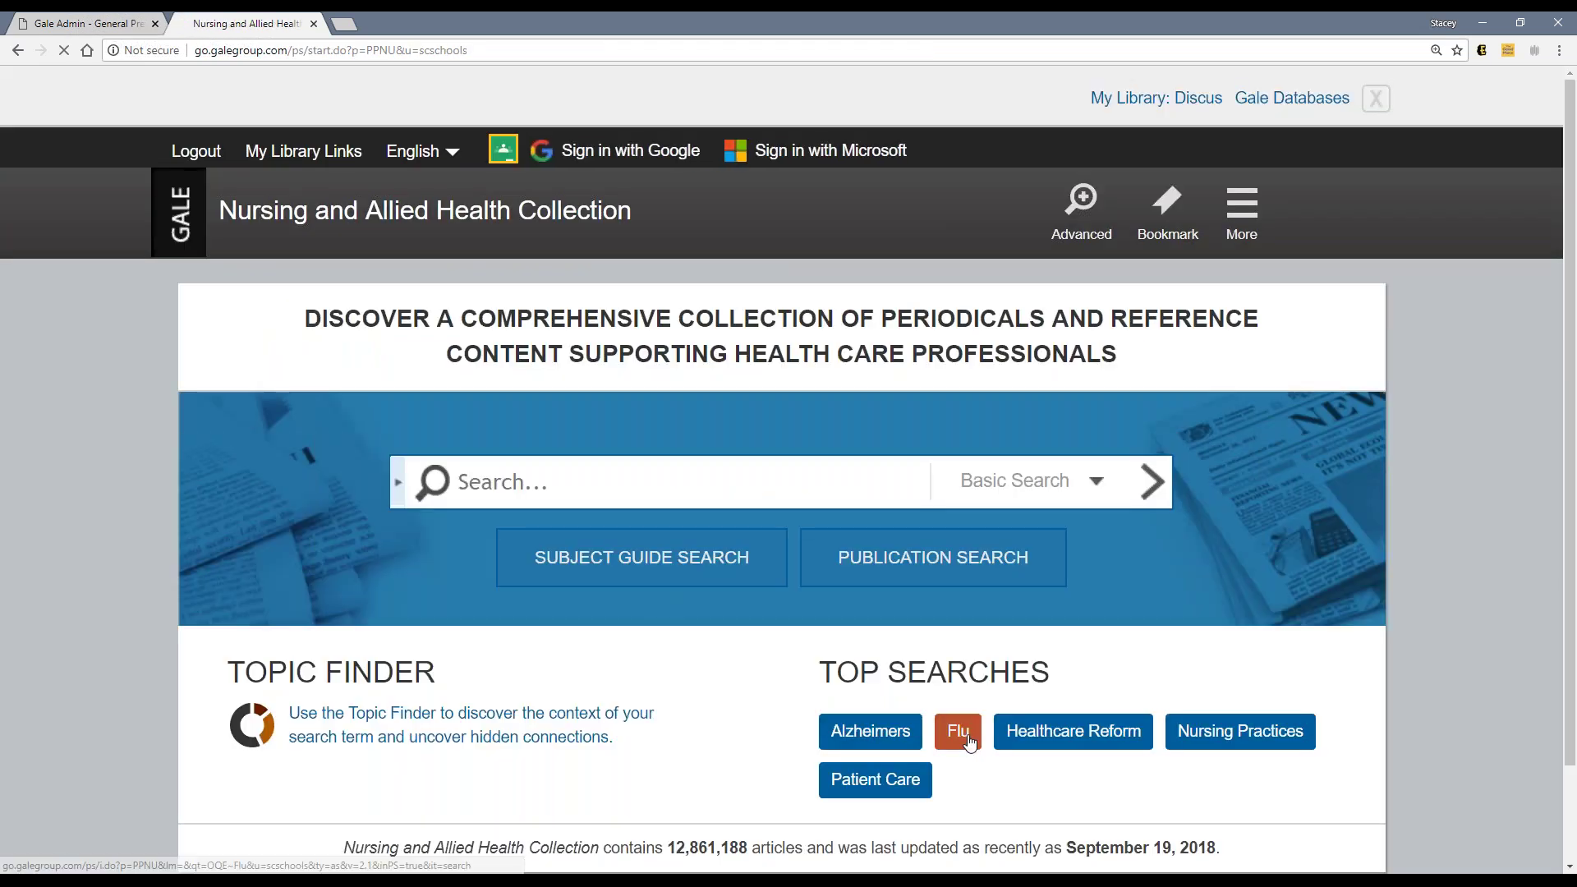
pyautogui.click(959, 732)
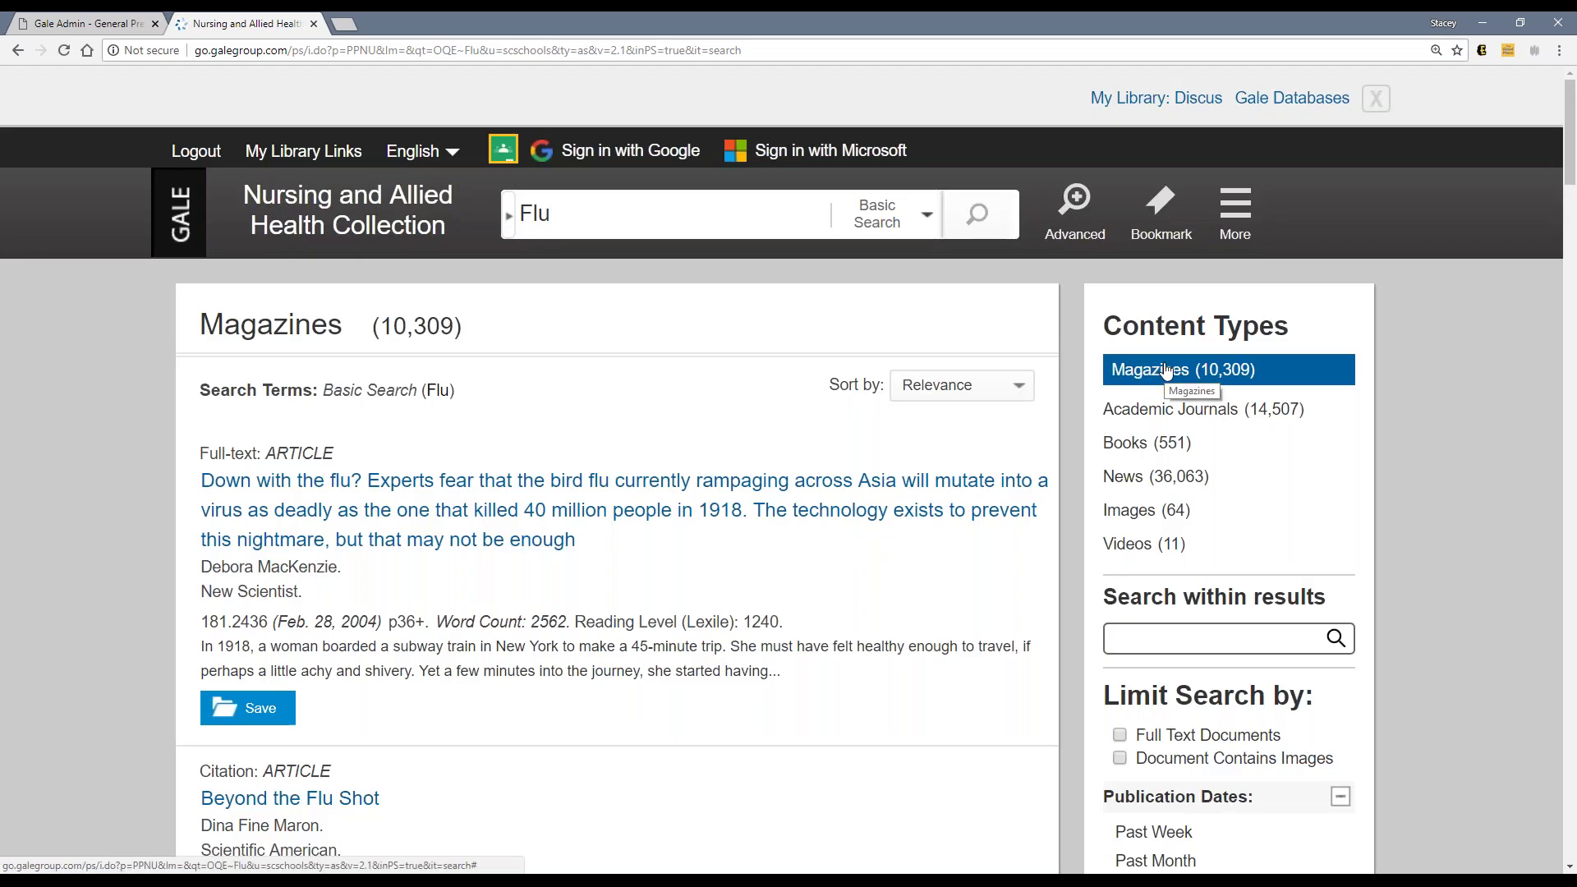
pyautogui.click(119, 30)
pyautogui.click(699, 417)
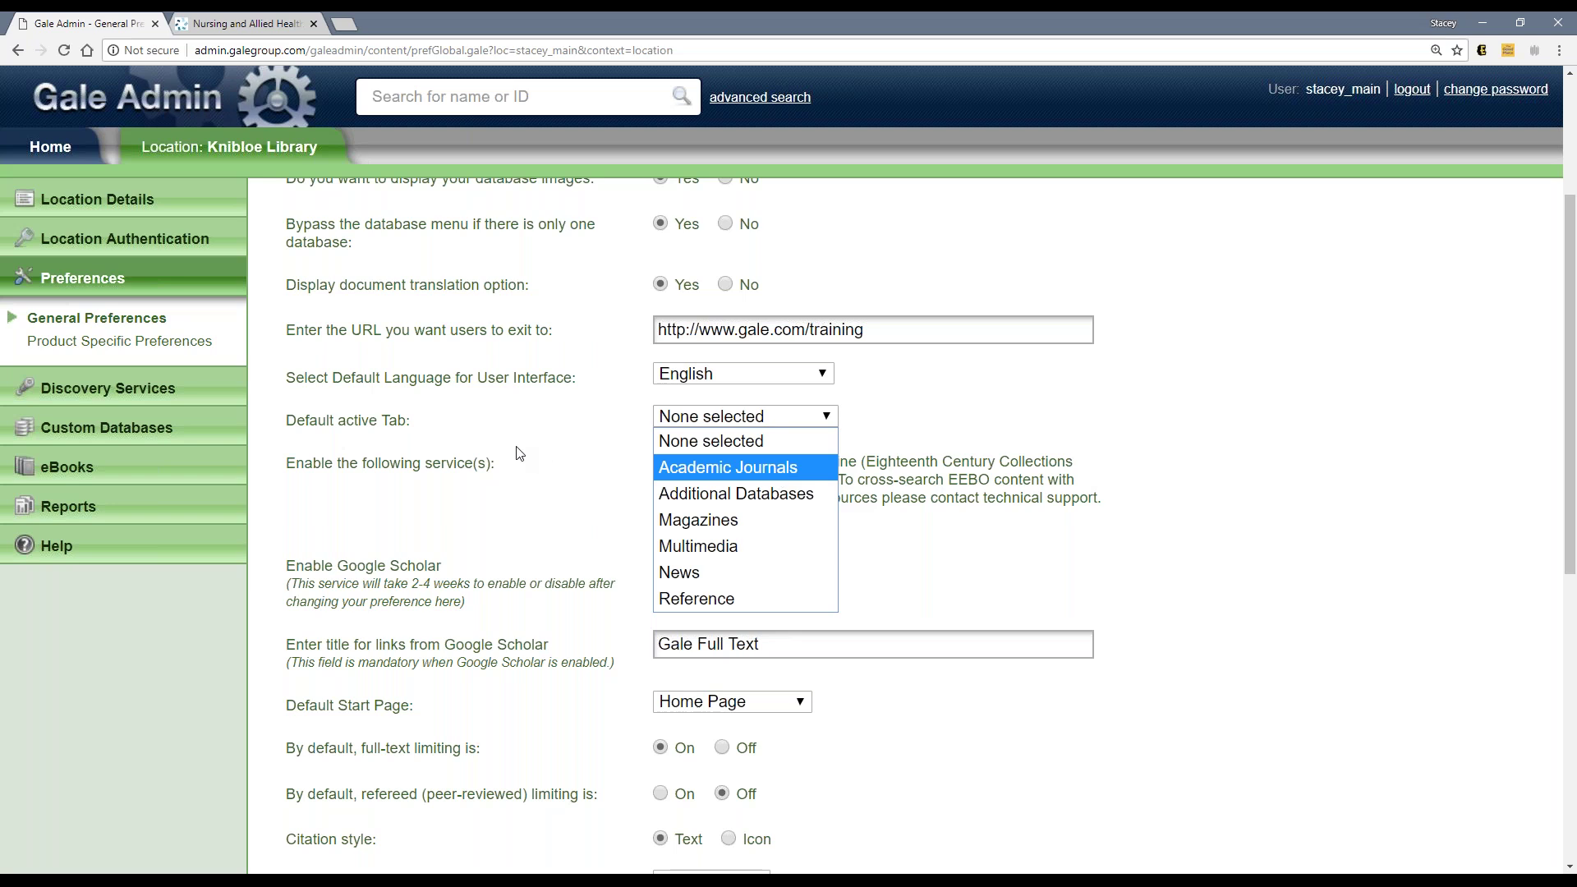
pyautogui.click(437, 441)
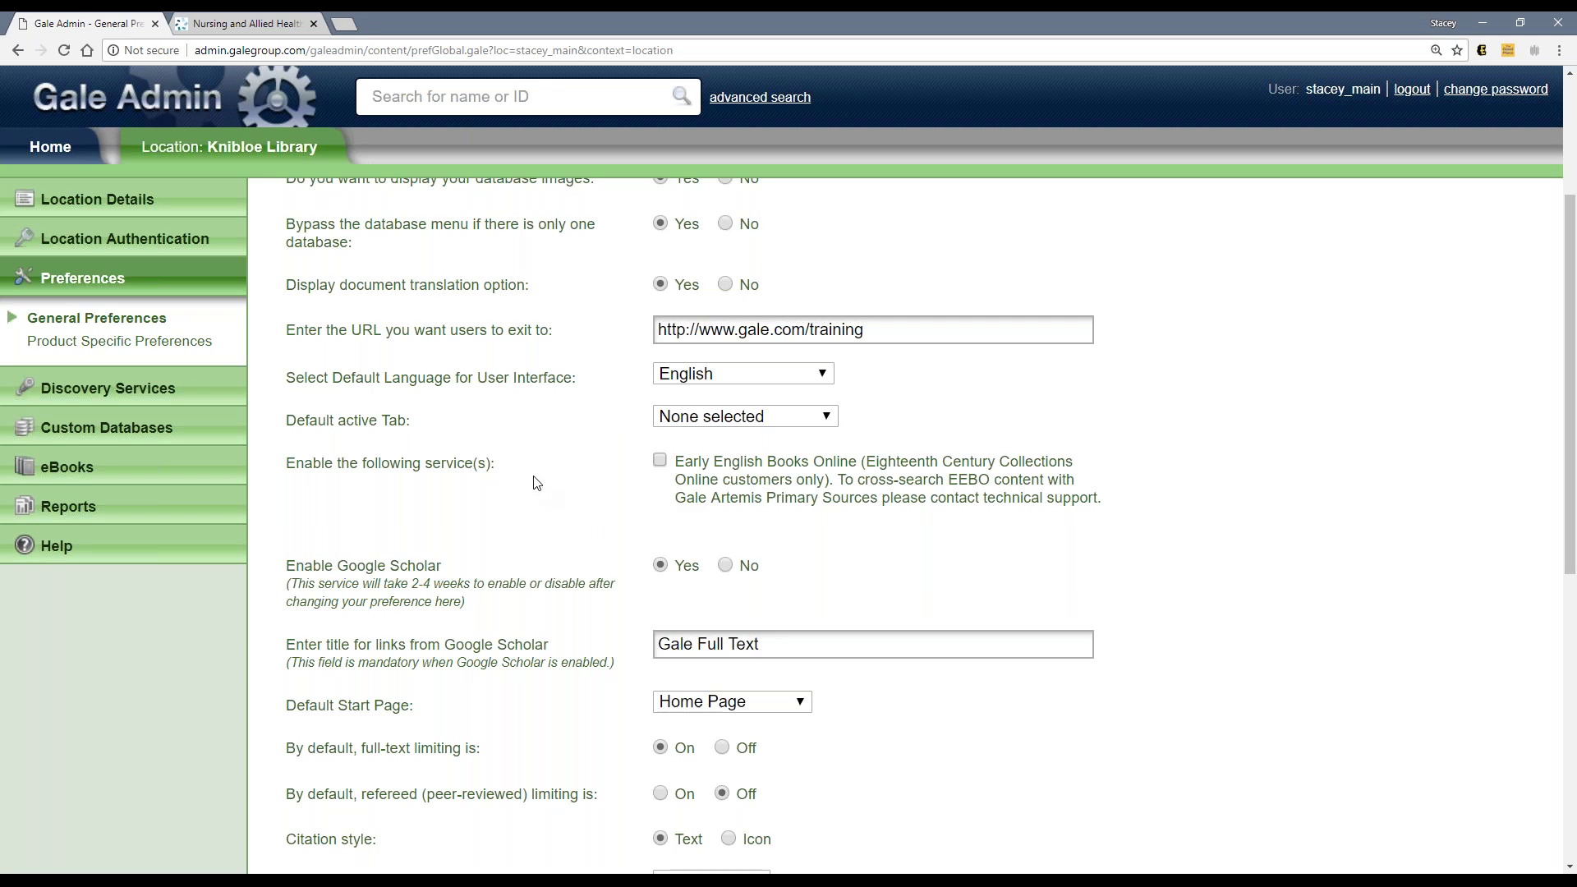
pyautogui.scroll(-2, 535, 482)
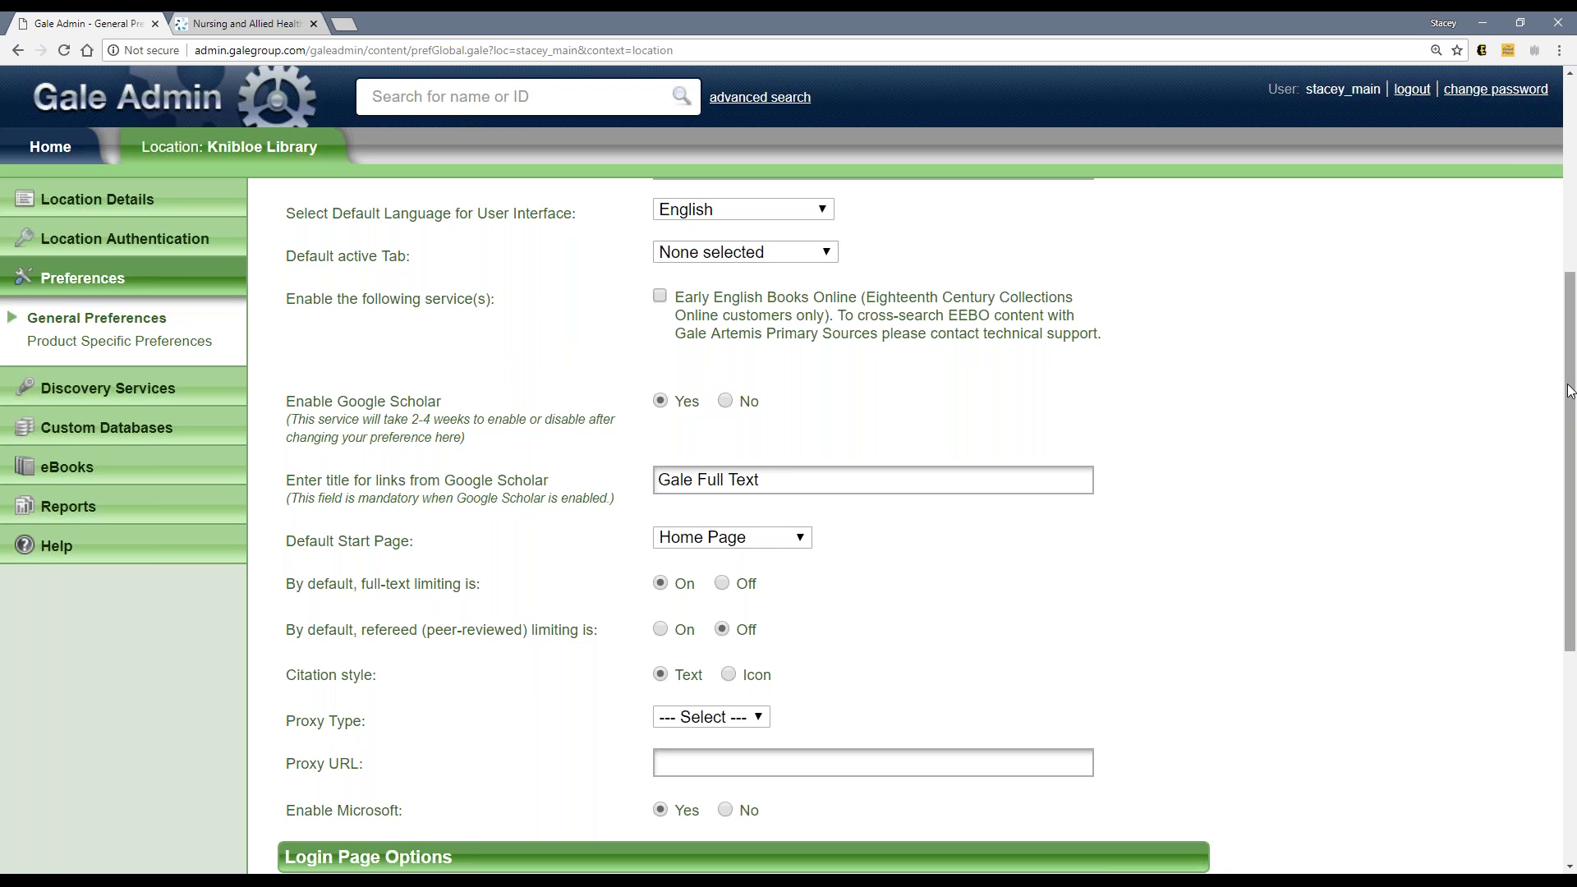
pyautogui.scroll(-3, 1569, 395)
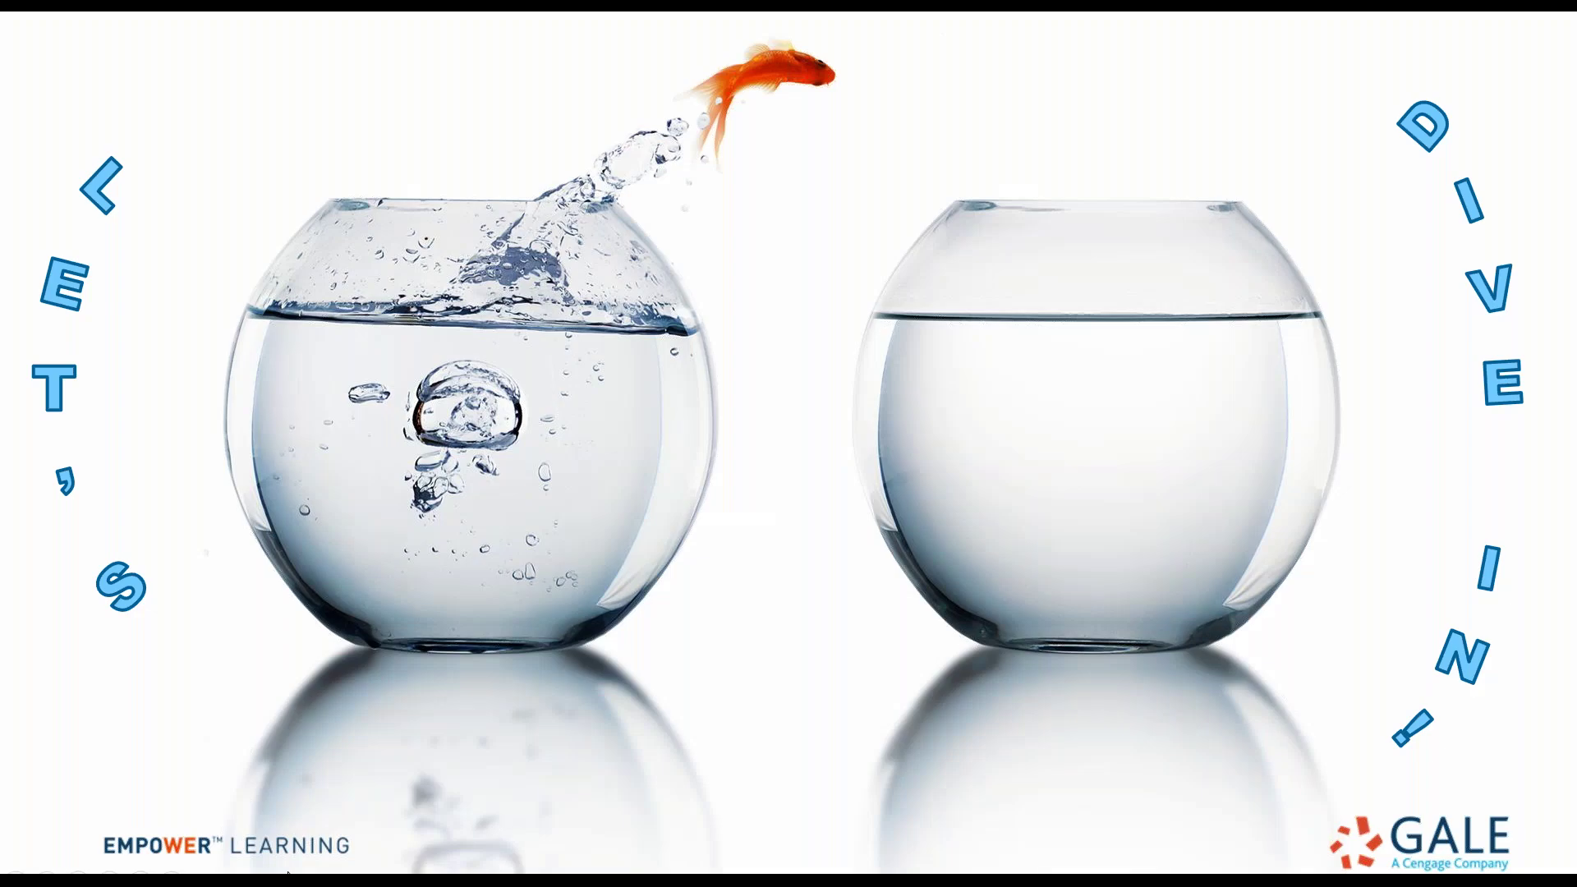
# Step: Switch from the Let's Dive In! slide back to the Chrome window with Gale Admin preferences
pyautogui.hotkey('alt', 'Tab')
pyautogui.hotkey('alt', 'Tab')
pyautogui.press('Tab')
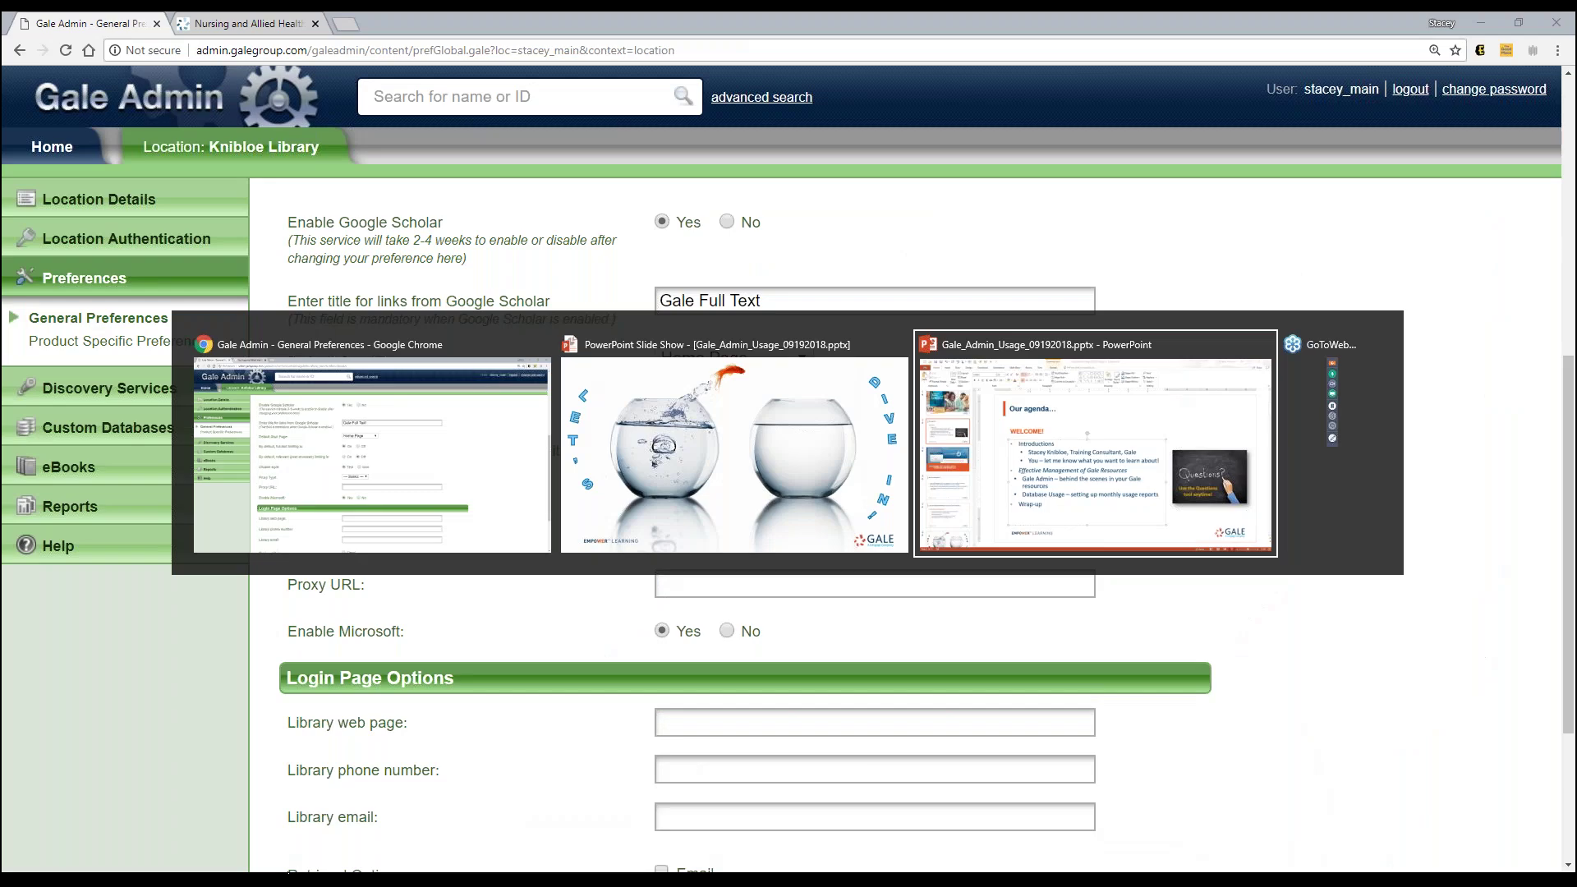
pyautogui.hotkey('alt', 'Tab')
# Step: Open Biography in Context's Advanced Search via the Gale Databases list, then return to Gale Admin
pyautogui.click(263, 33)
pyautogui.click(377, 215)
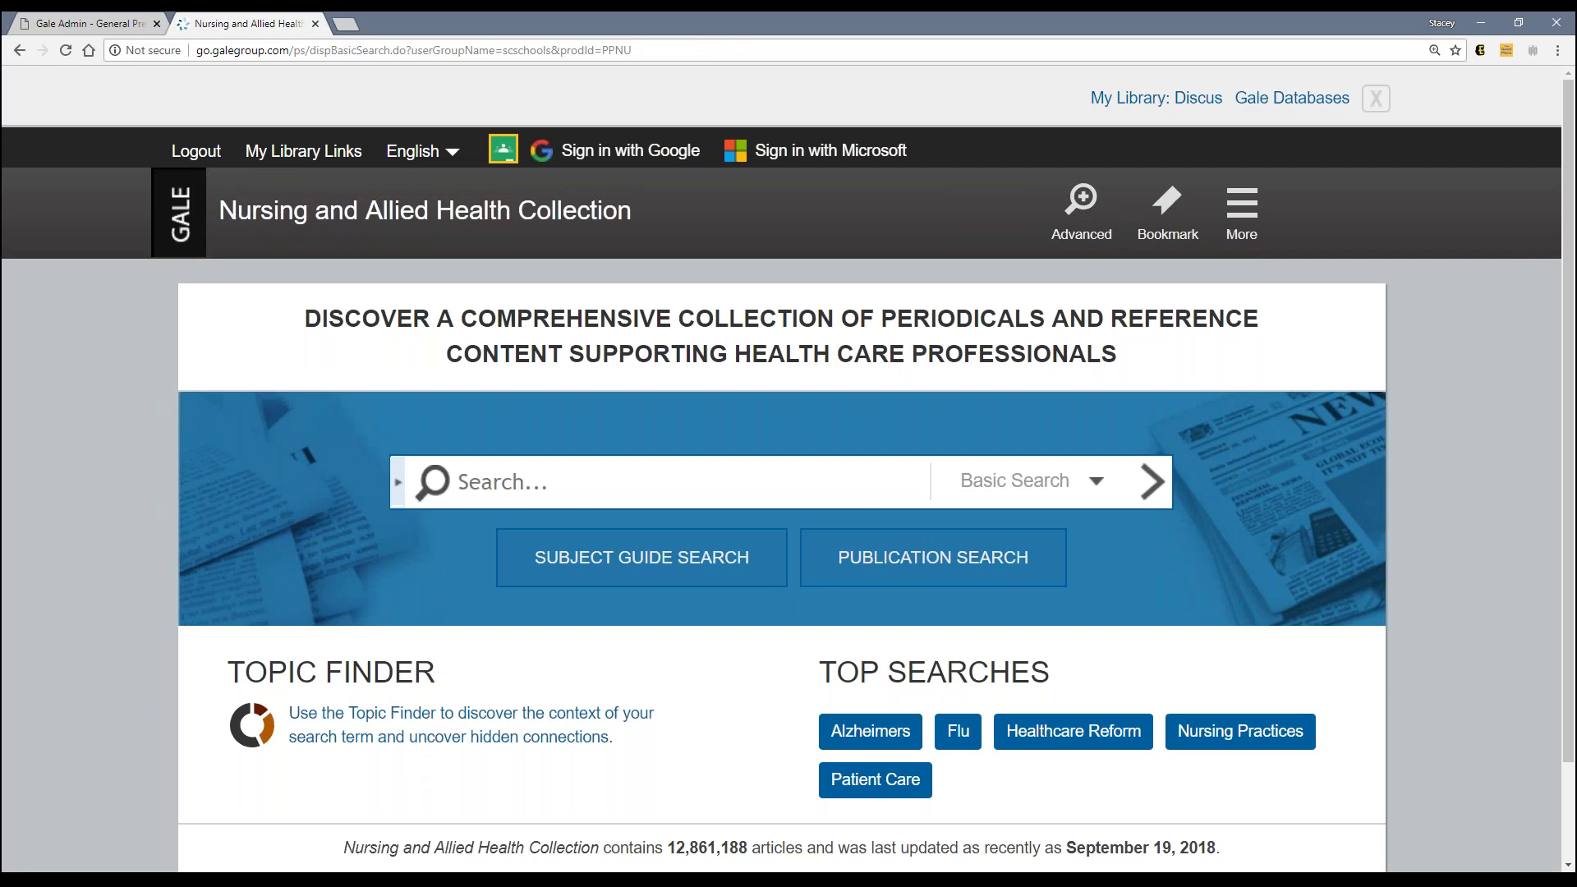
pyautogui.click(1291, 100)
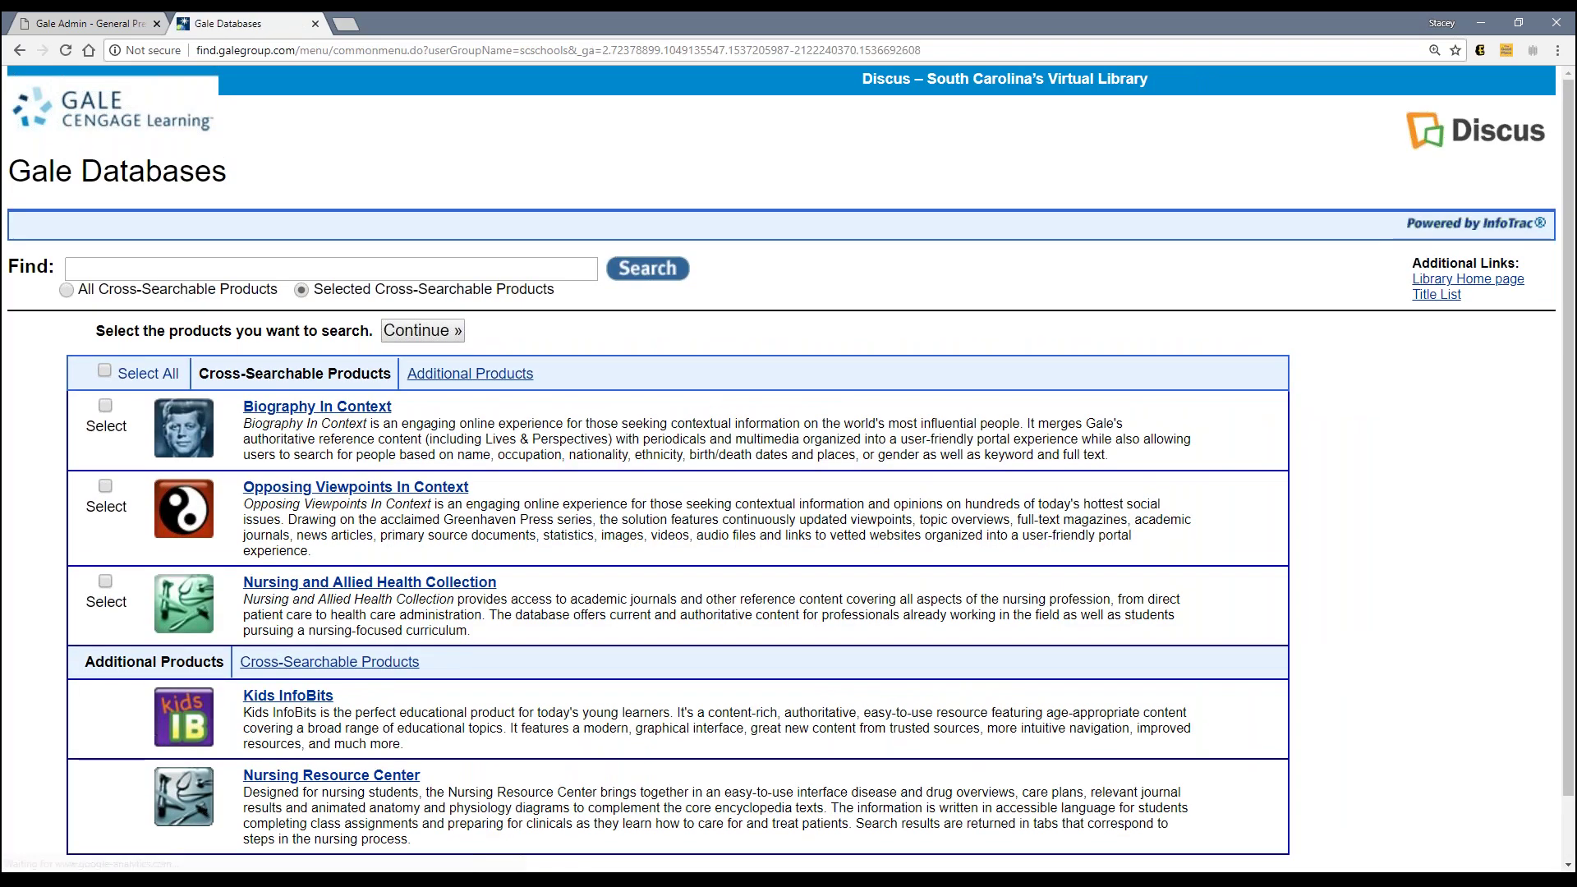
pyautogui.click(317, 406)
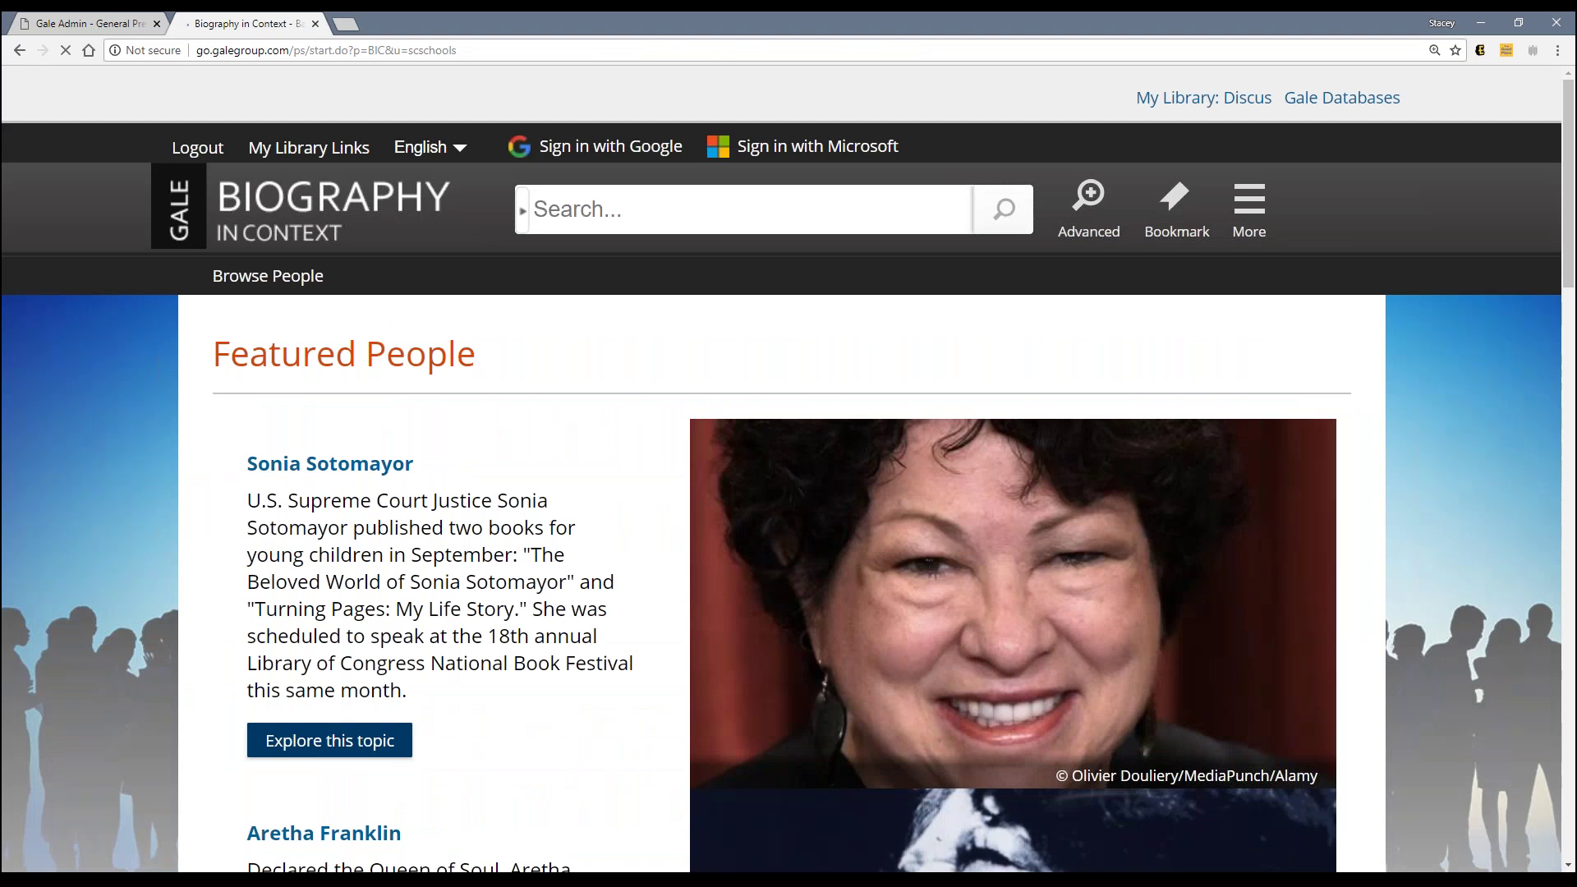
pyautogui.scroll(-10, 508, 399)
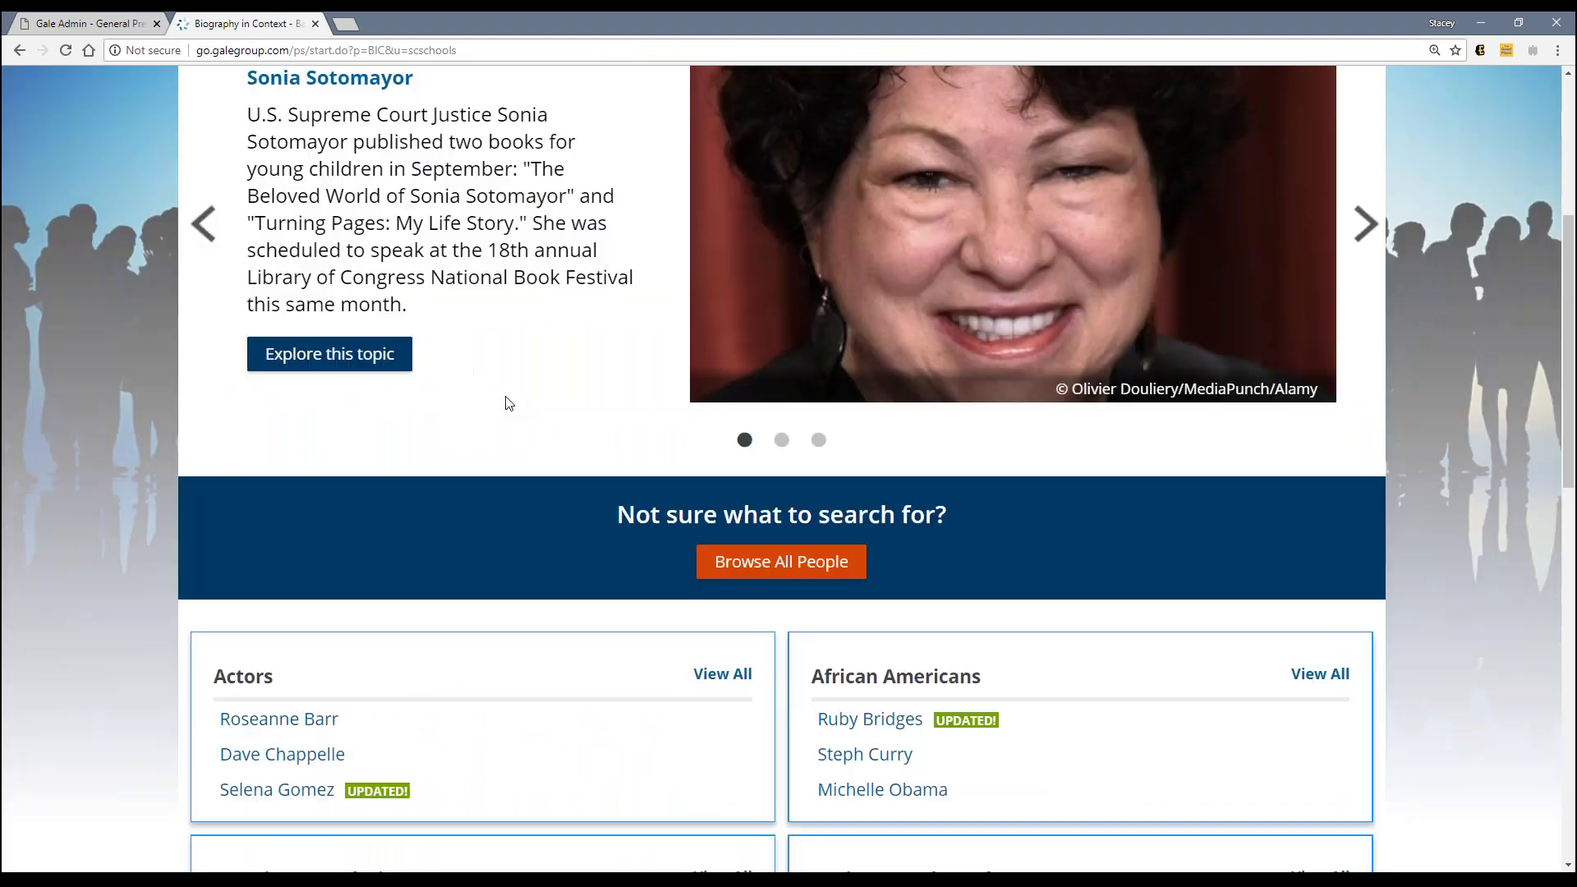
pyautogui.scroll(10, 508, 403)
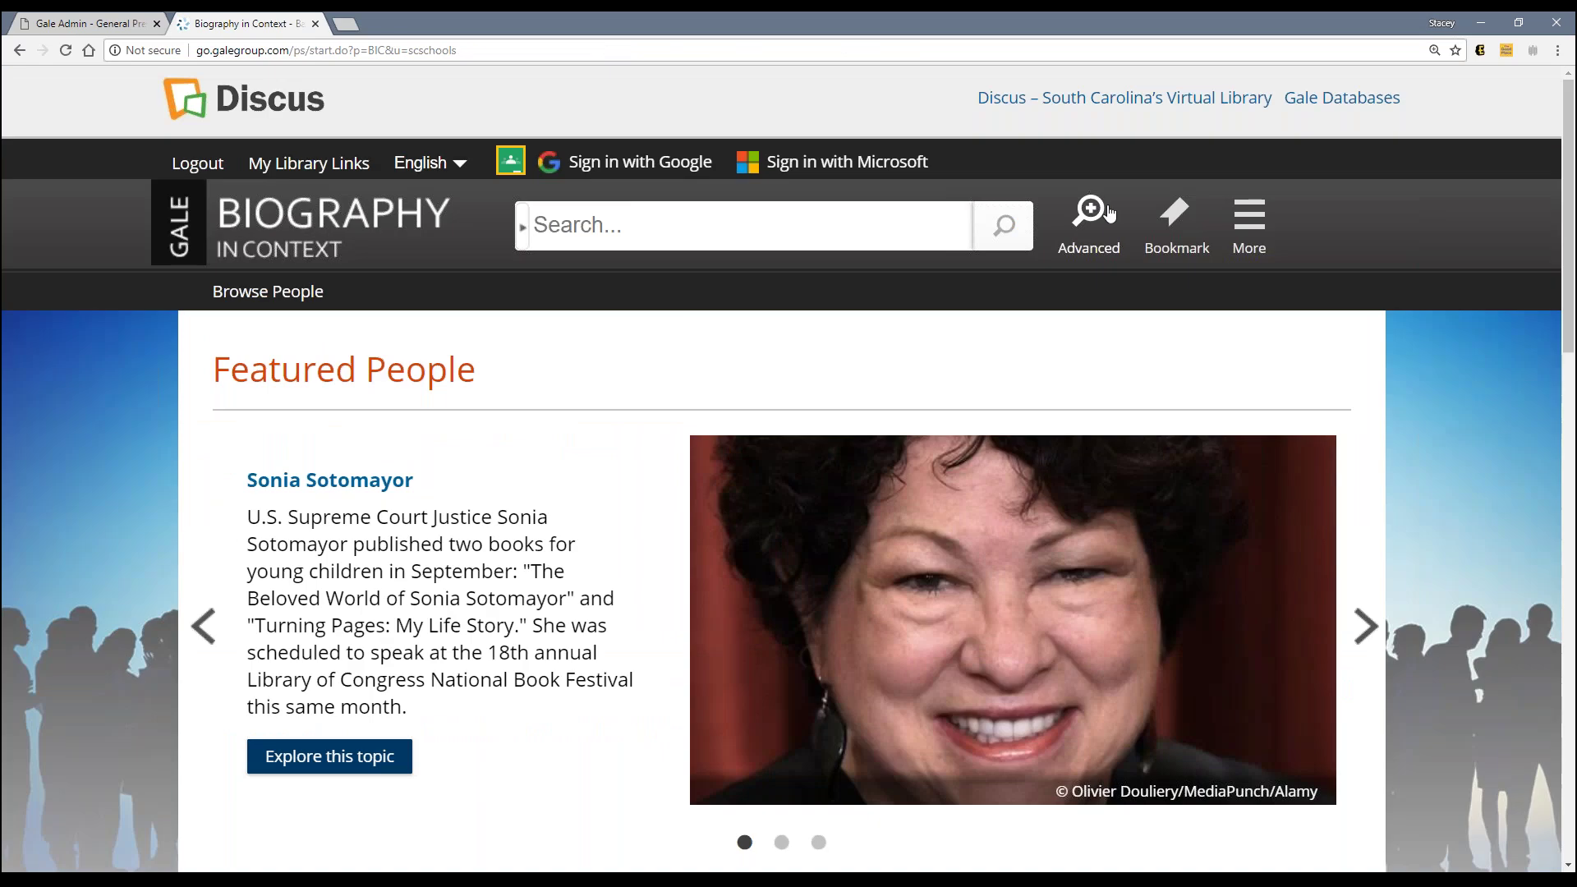
pyautogui.click(1104, 212)
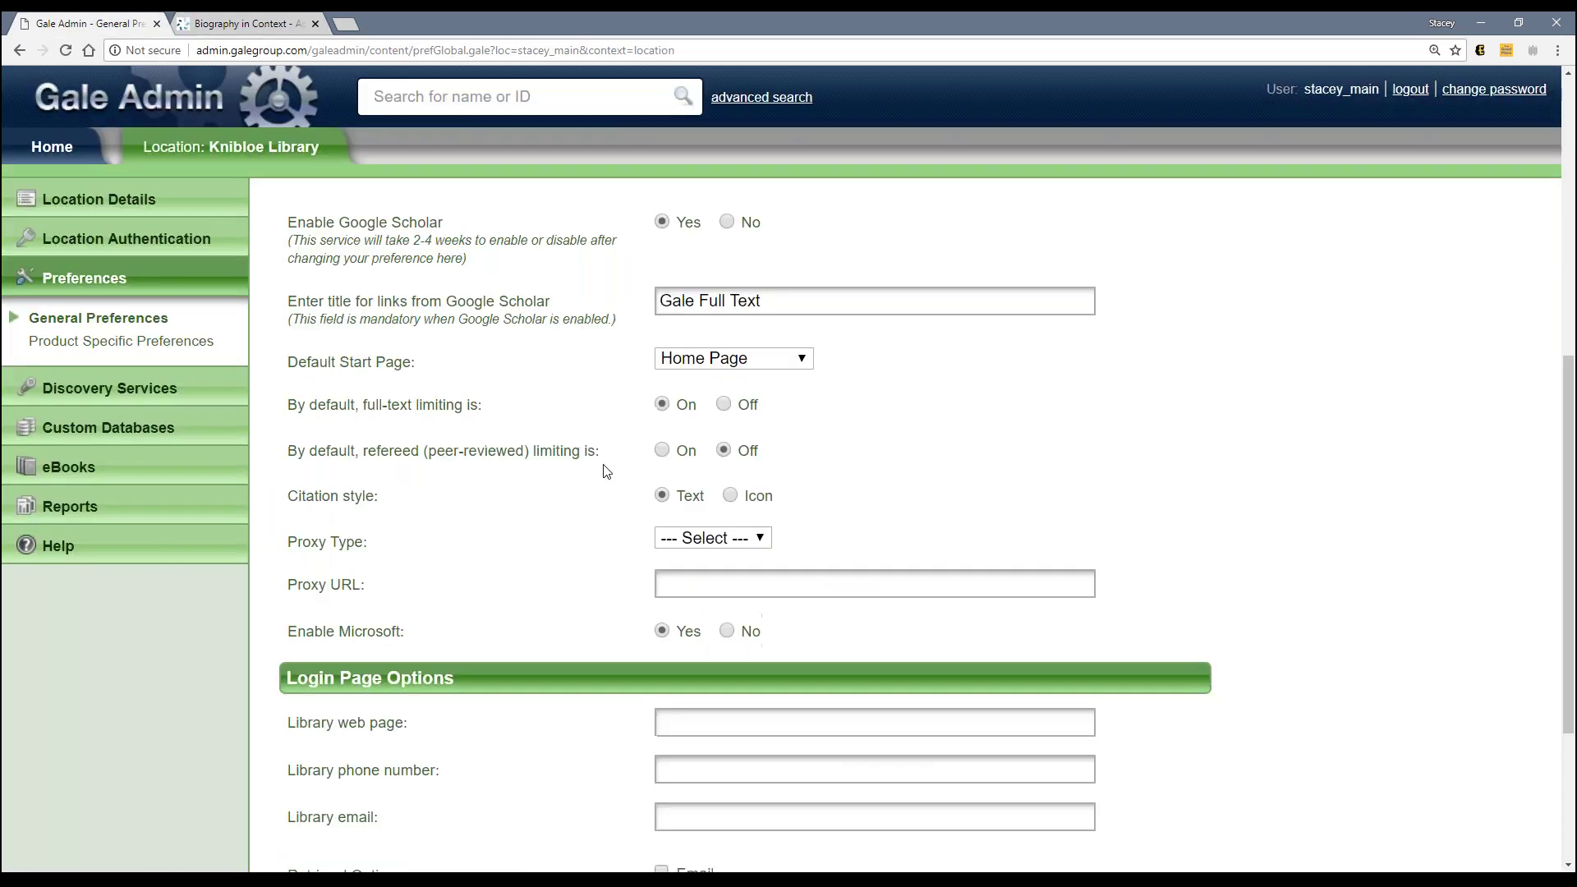
pyautogui.click(111, 24)
pyautogui.click(731, 359)
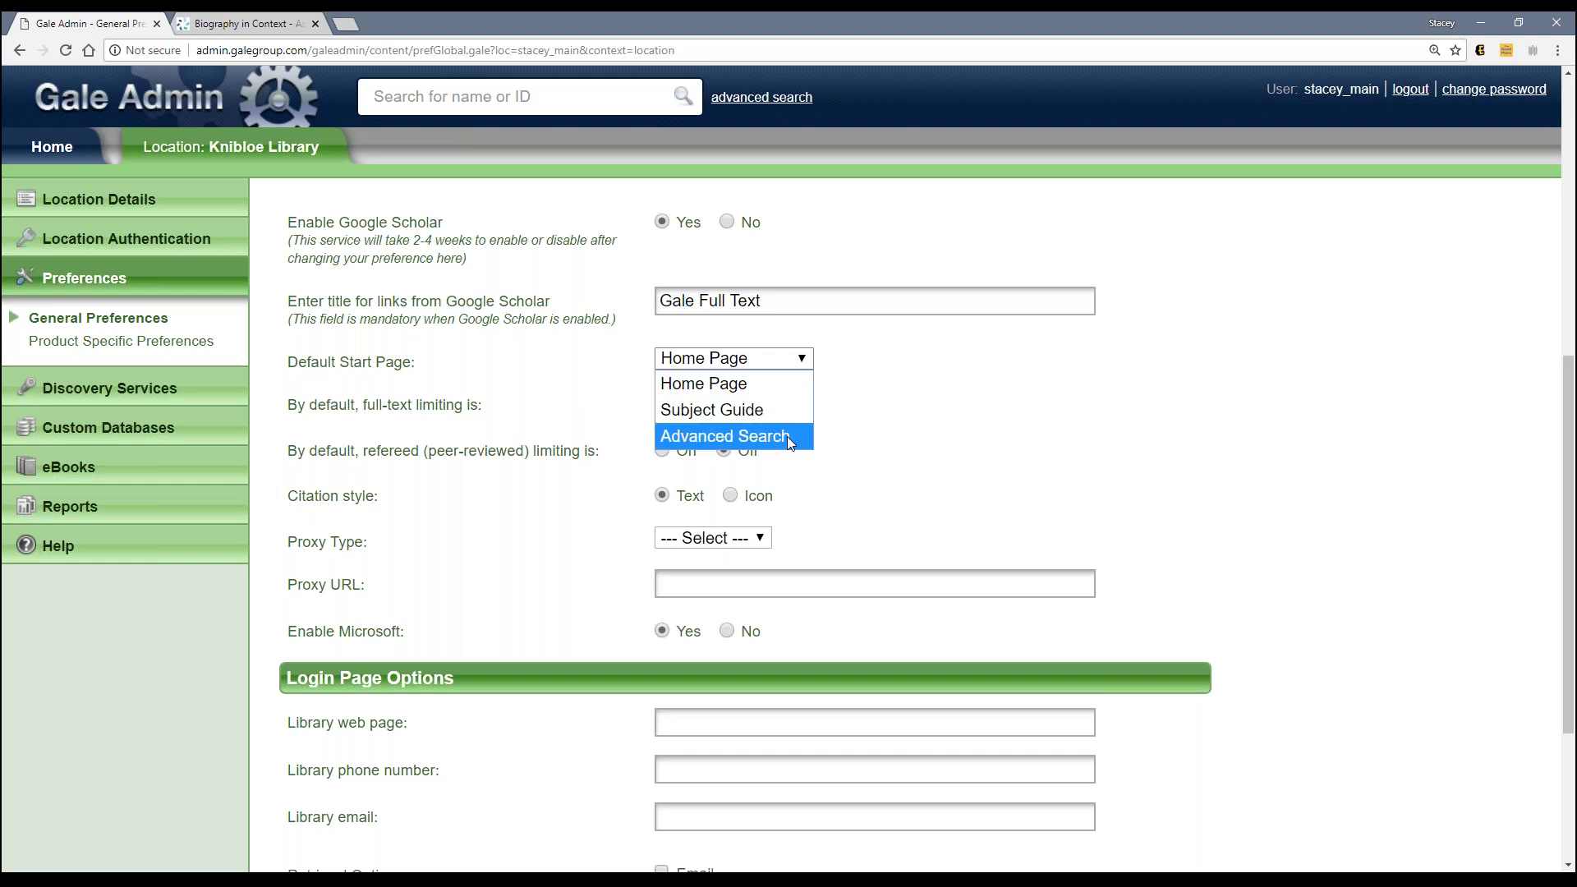
pyautogui.click(723, 383)
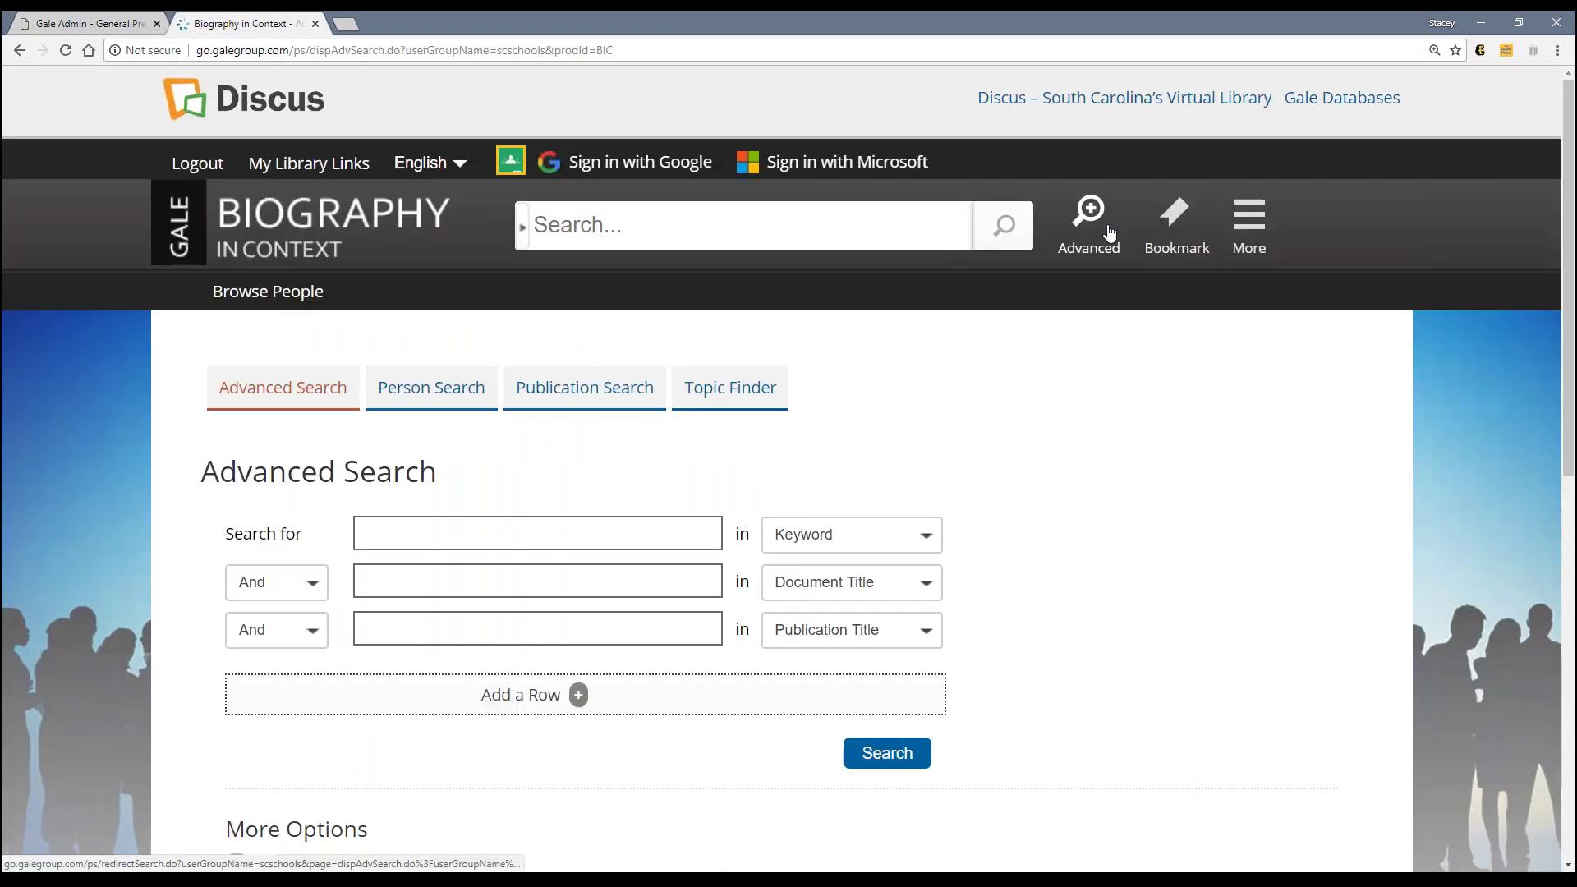
pyautogui.scroll(-3, 1141, 517)
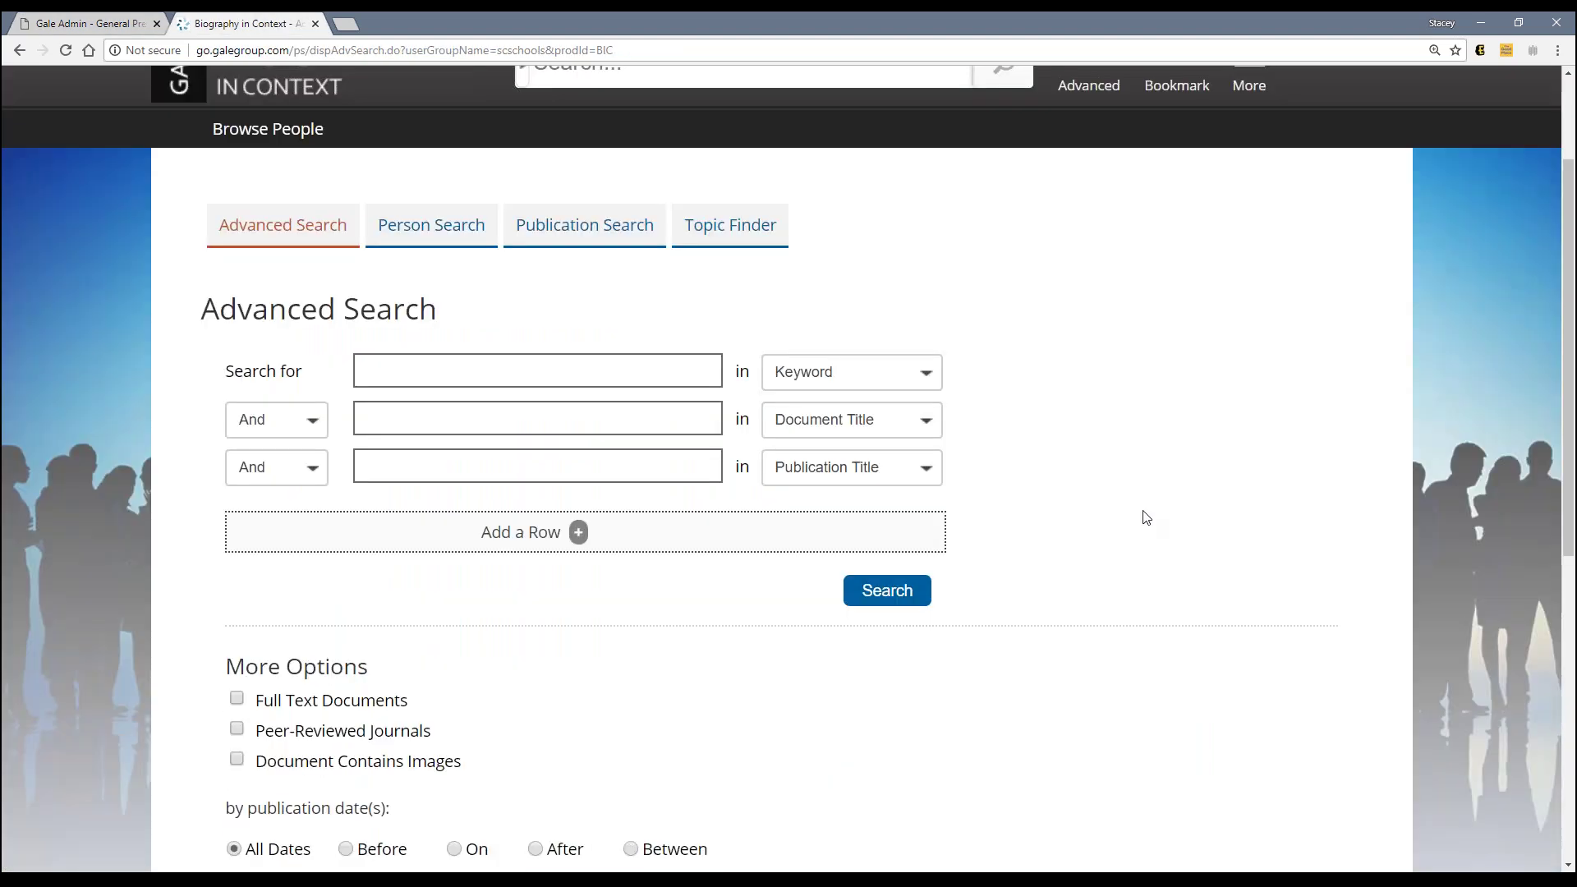
pyautogui.scroll(-1, 1147, 518)
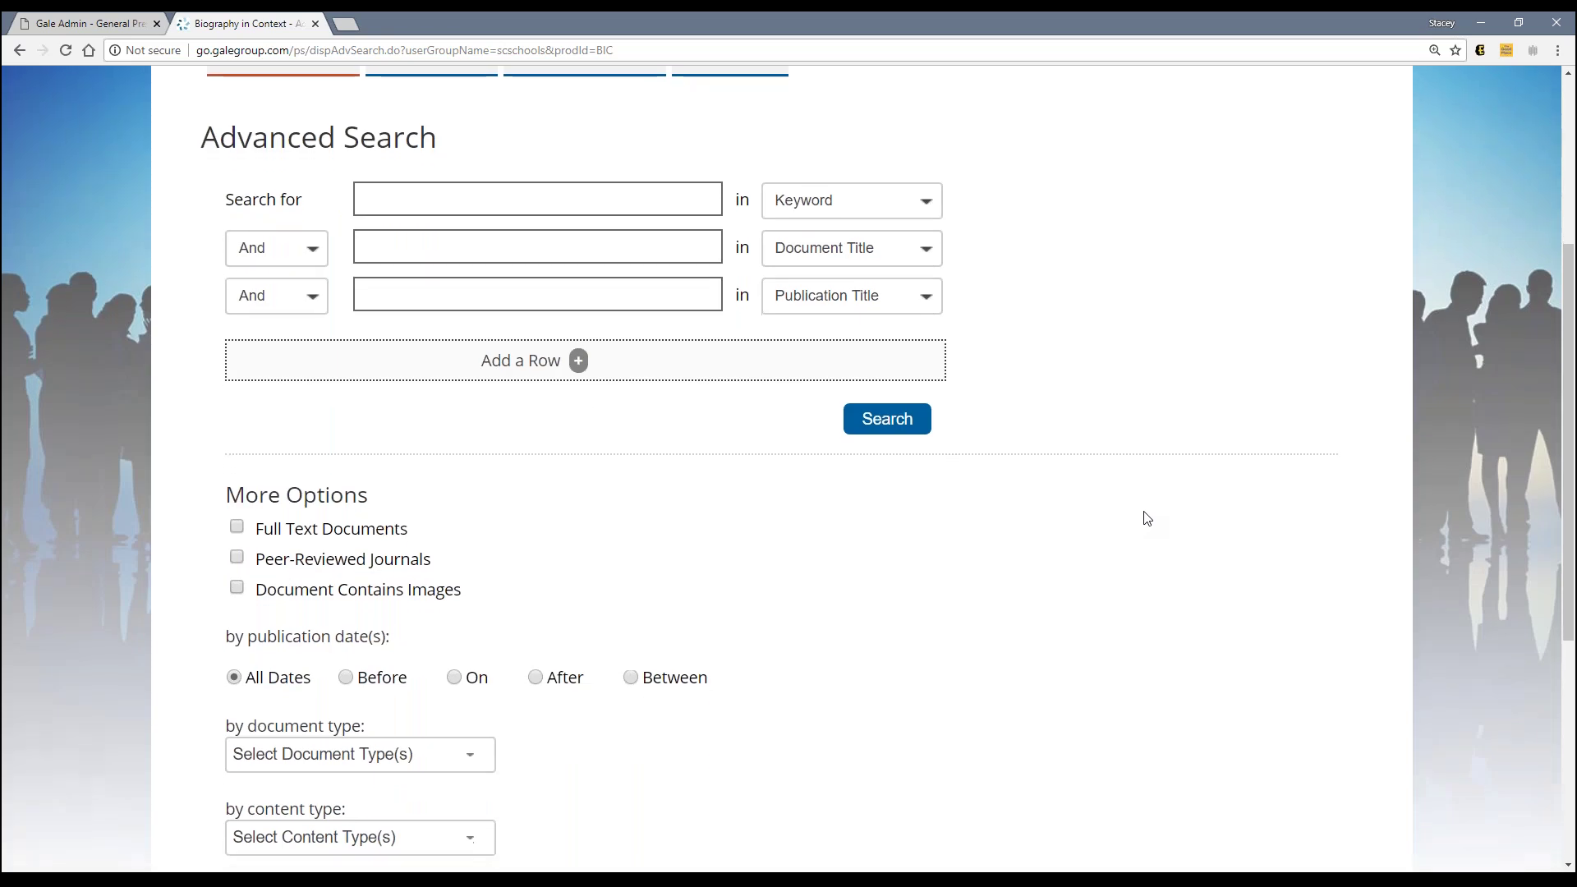
pyautogui.scroll(-1, 1147, 517)
pyautogui.scroll(-4, 1147, 518)
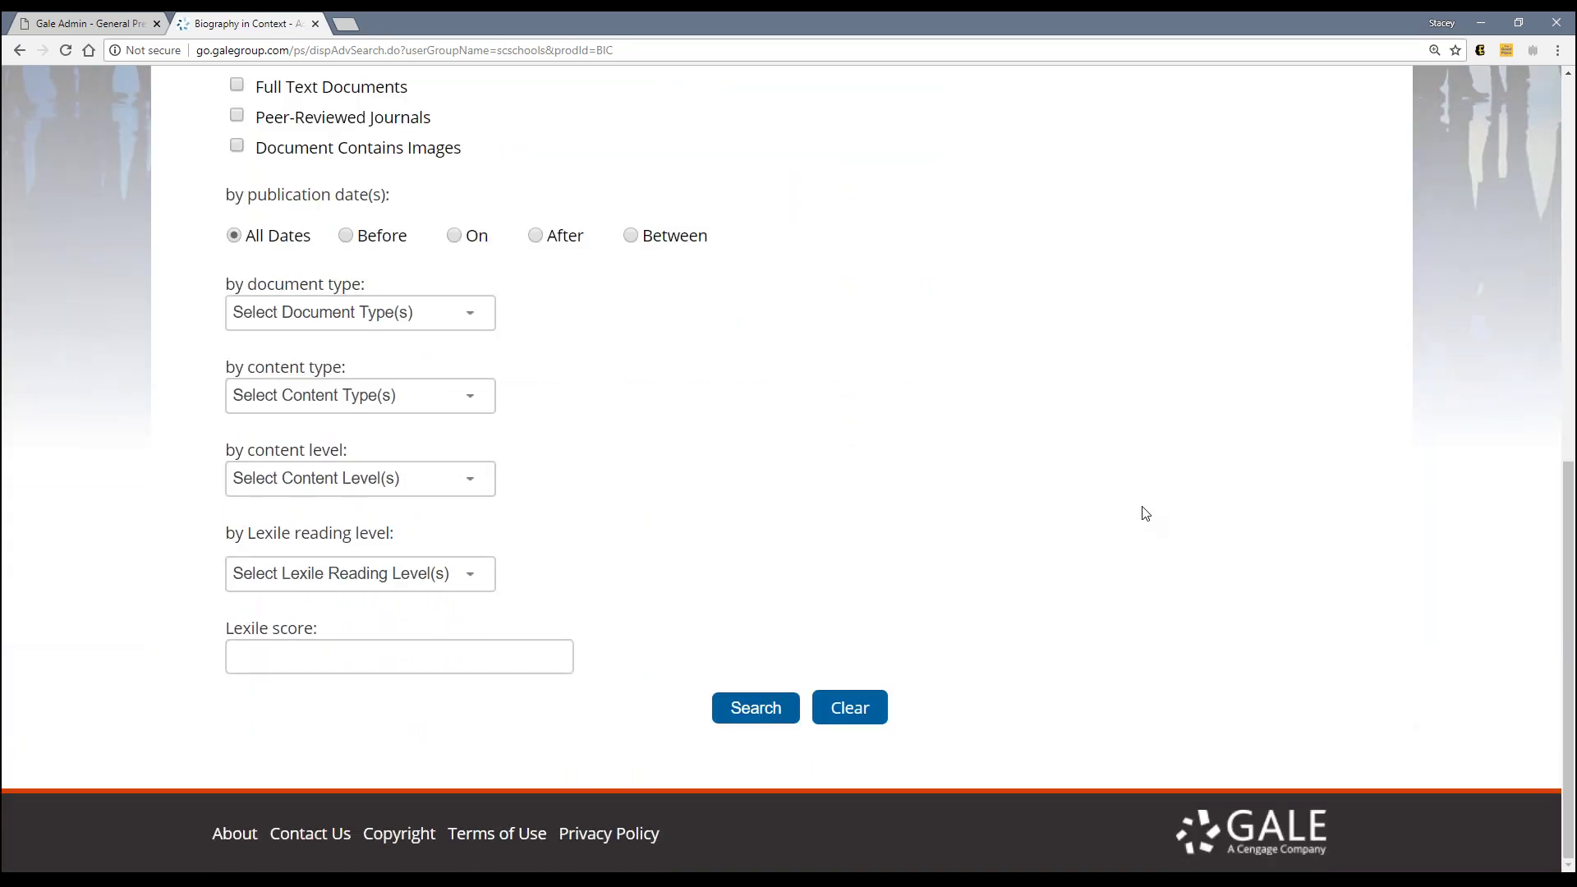
pyautogui.scroll(6, 1145, 513)
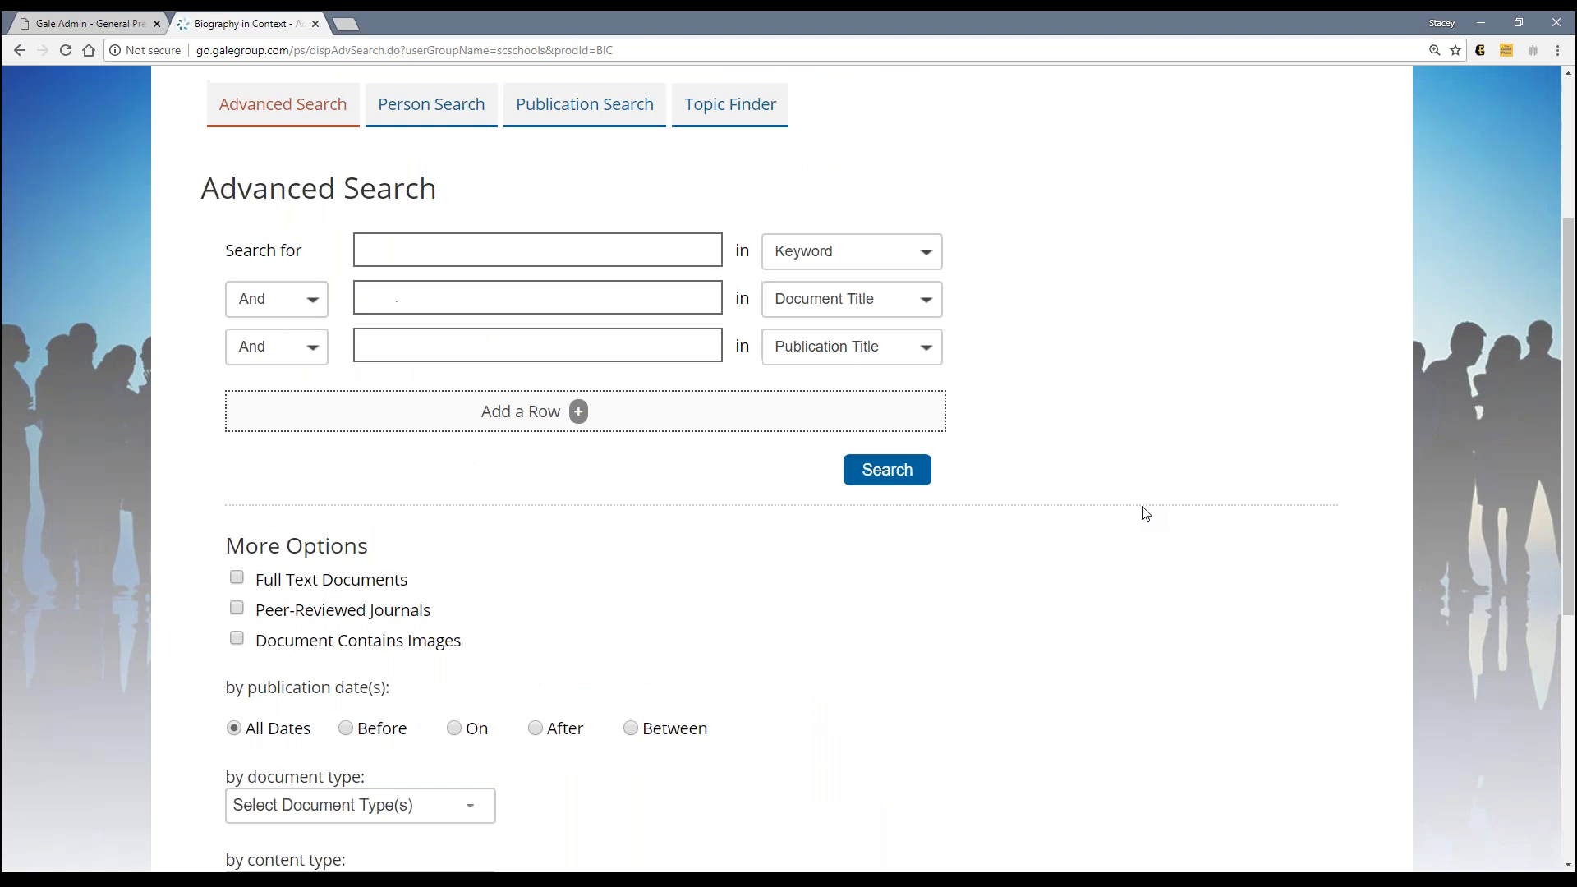
pyautogui.scroll(4, 1145, 513)
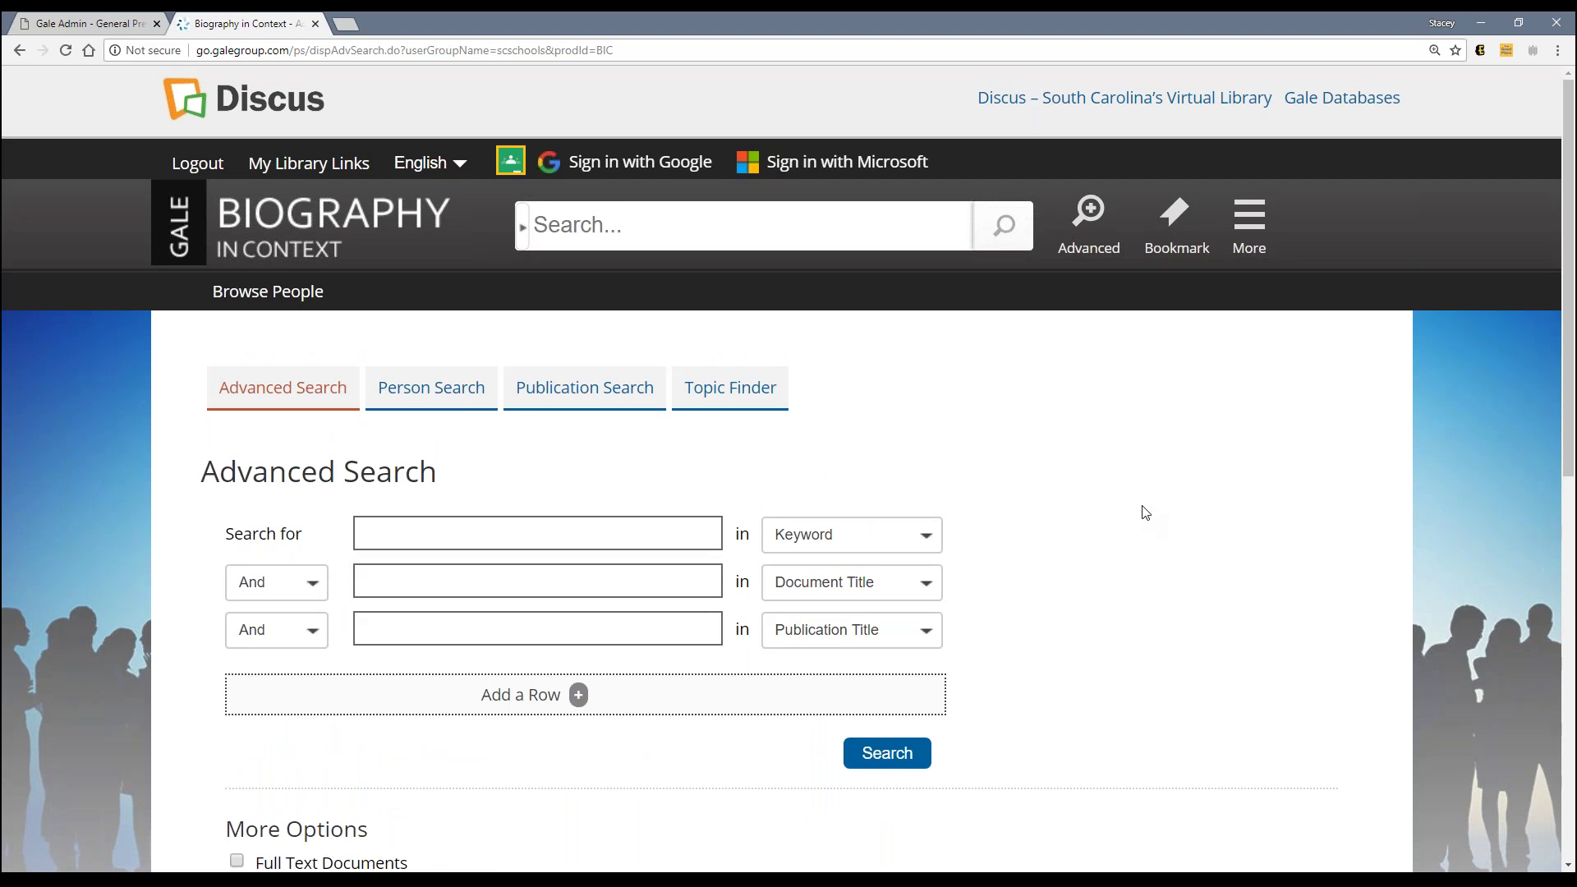
pyautogui.click(875, 541)
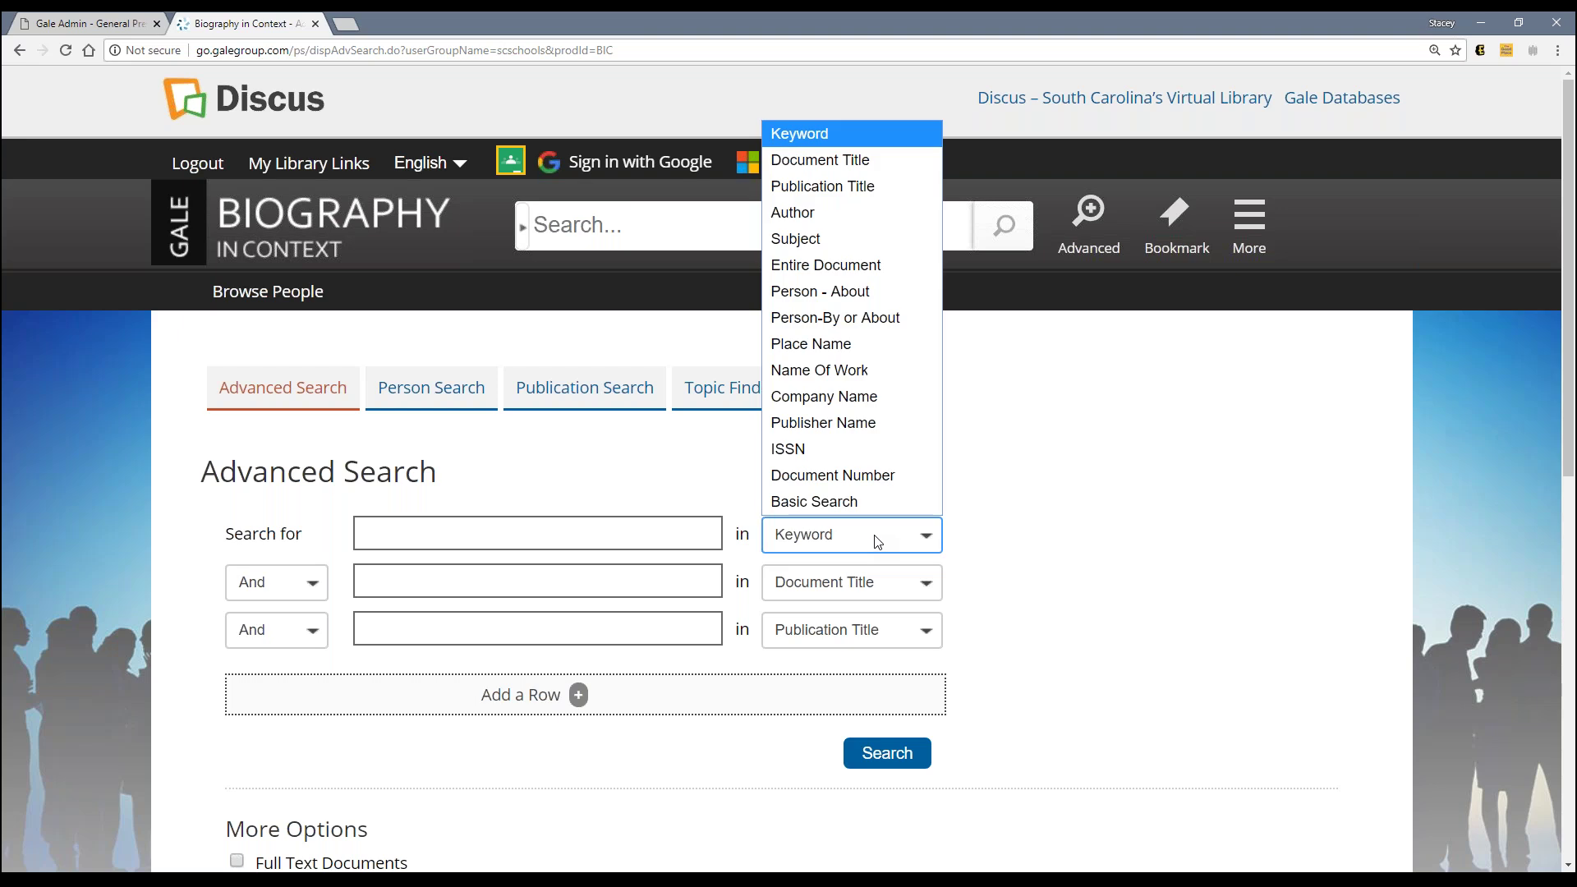
pyautogui.click(1056, 542)
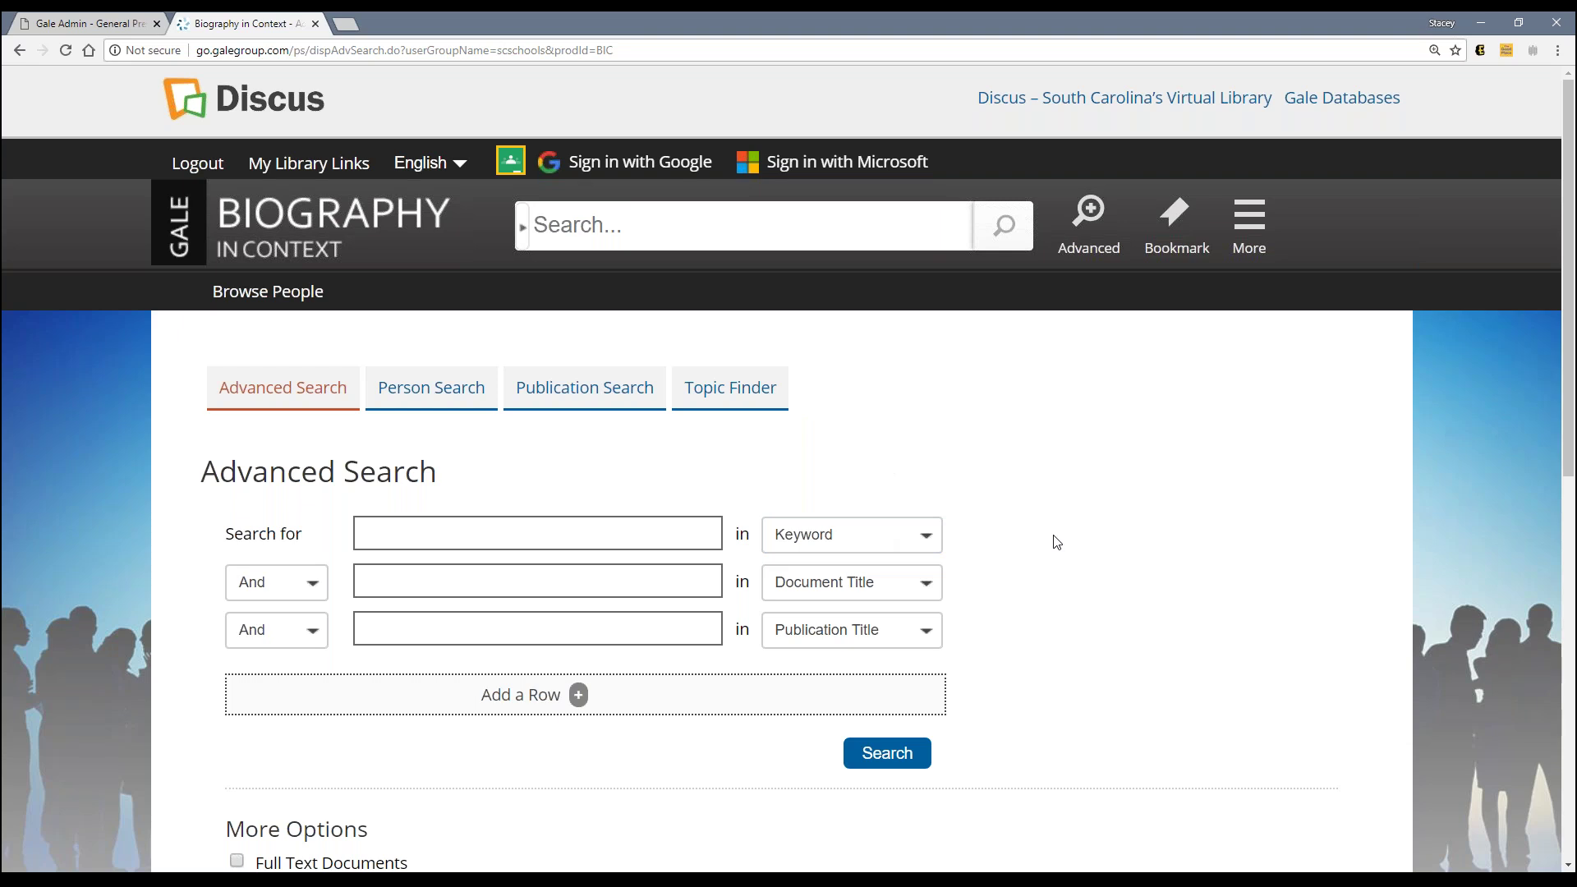
pyautogui.click(120, 18)
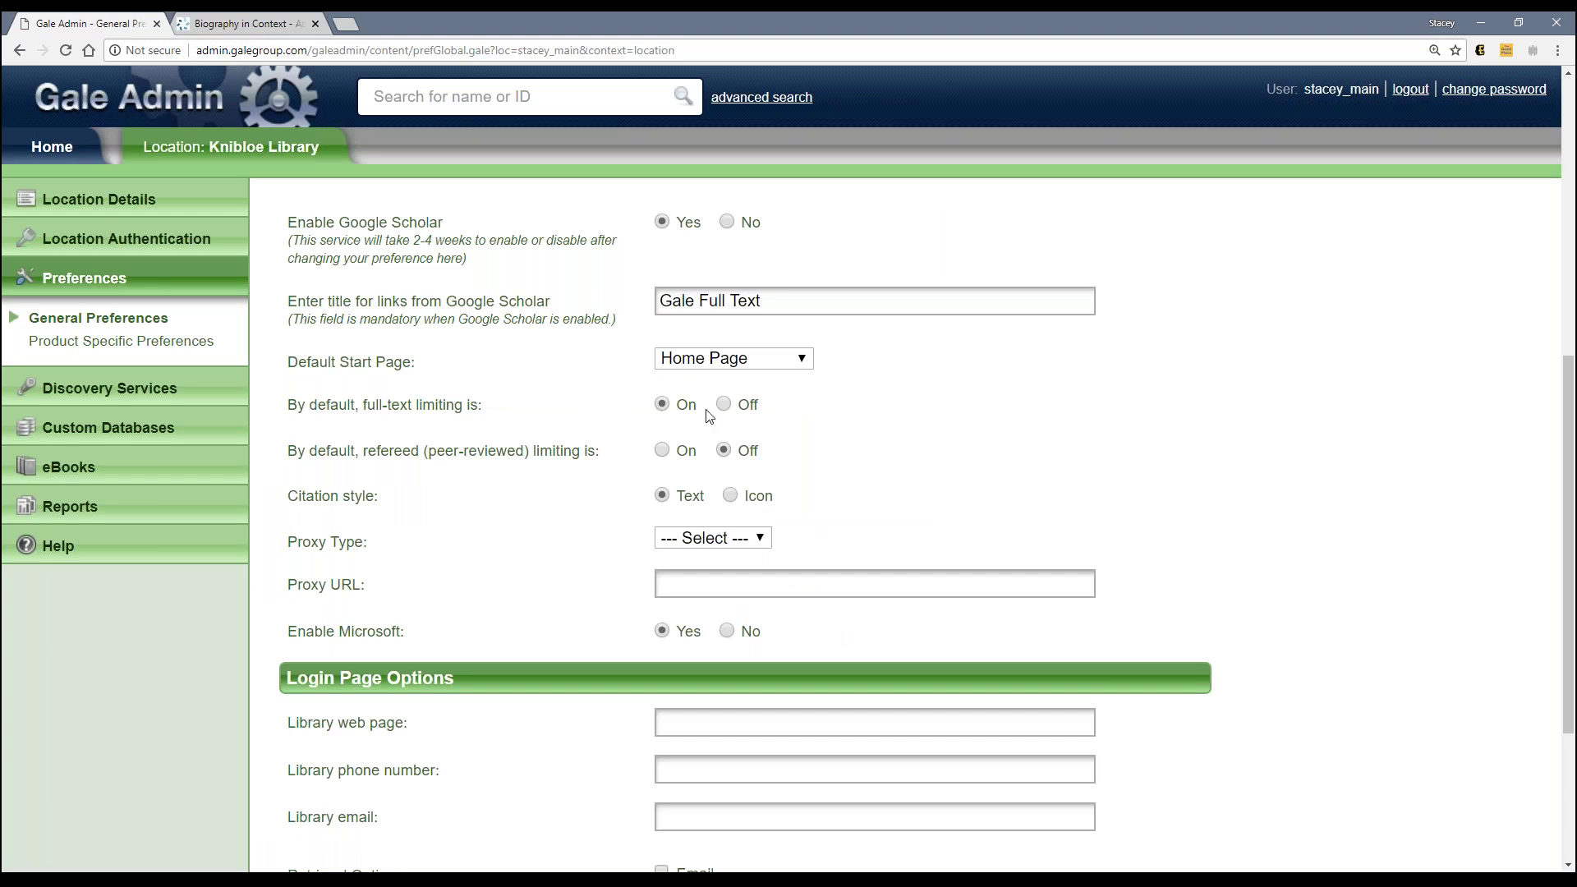
pyautogui.click(756, 361)
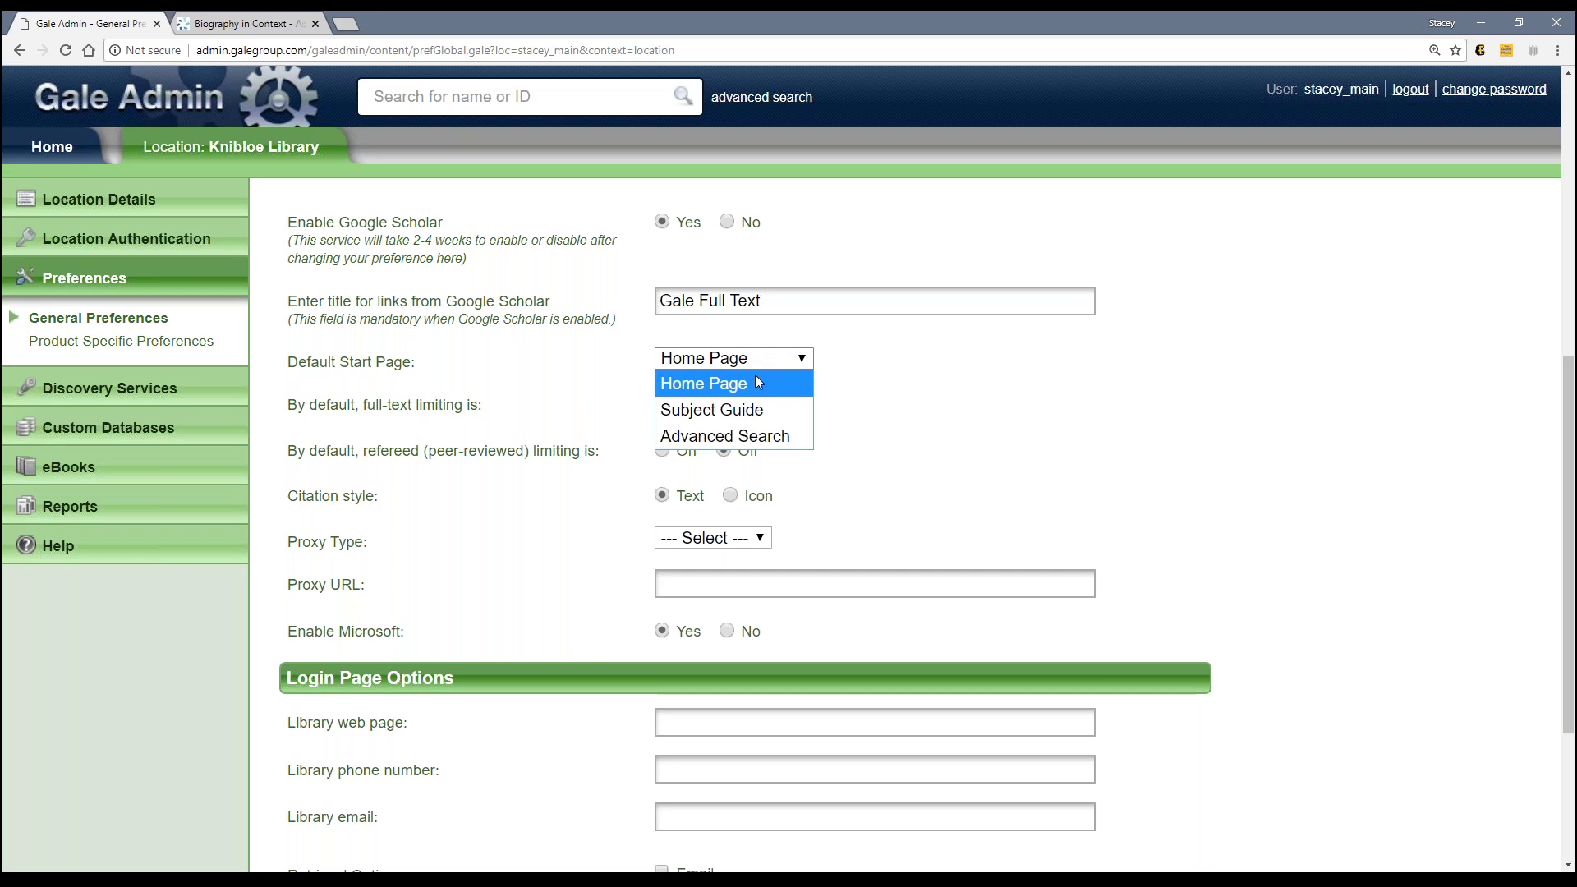
pyautogui.click(757, 379)
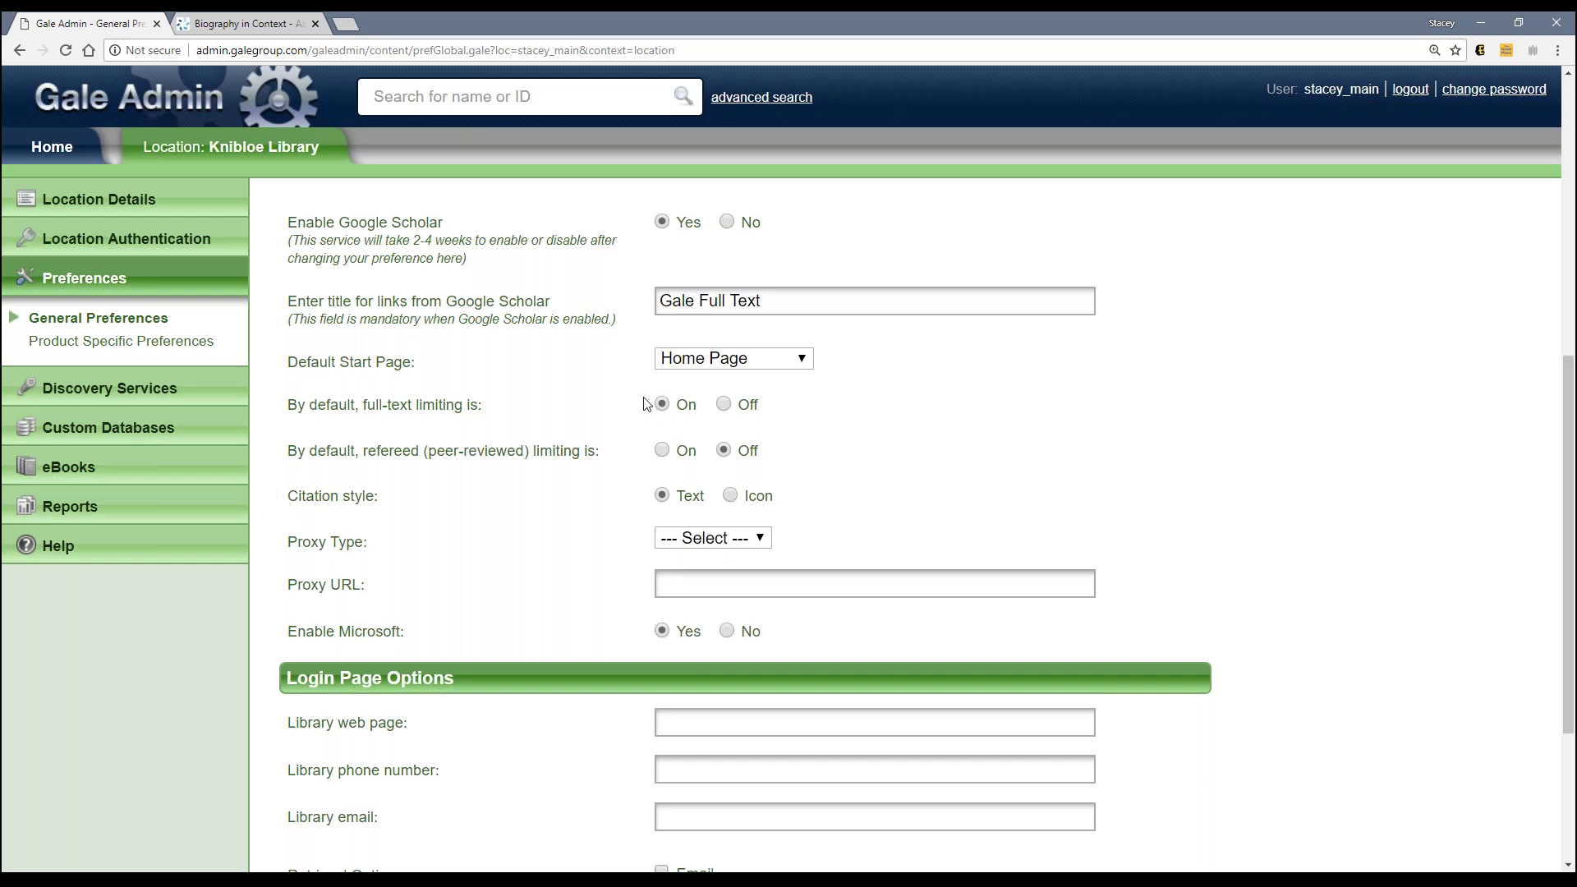
pyautogui.click(275, 24)
# Step: Limit Biography in Context's advanced search to Full Text Documents and Peer-Reviewed Journals
pyautogui.scroll(-4, 570, 567)
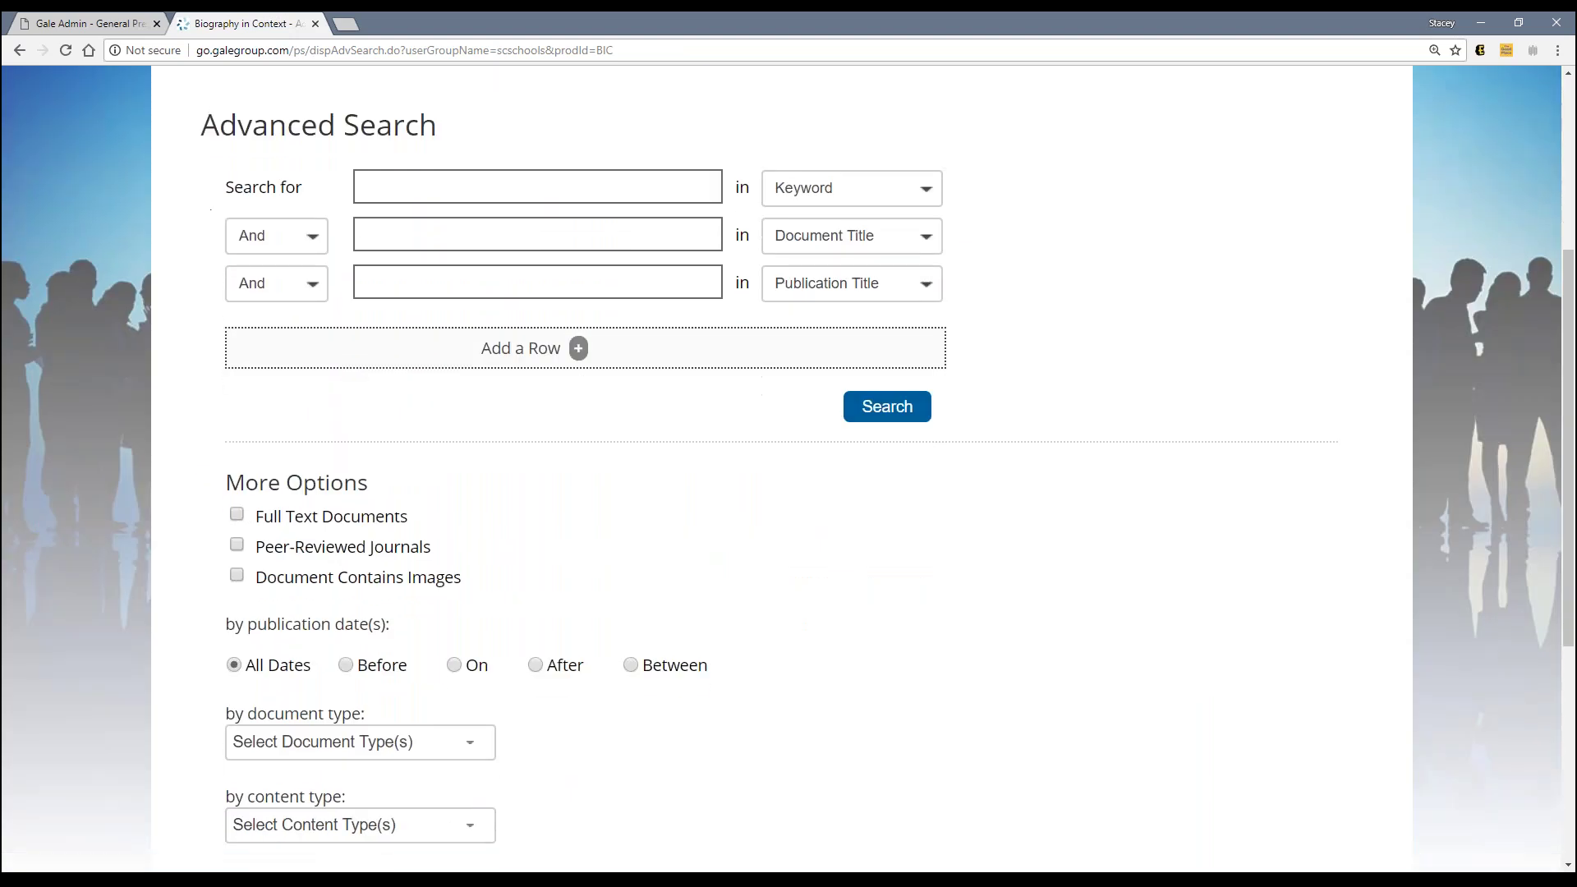
pyautogui.scroll(-2, 401, 500)
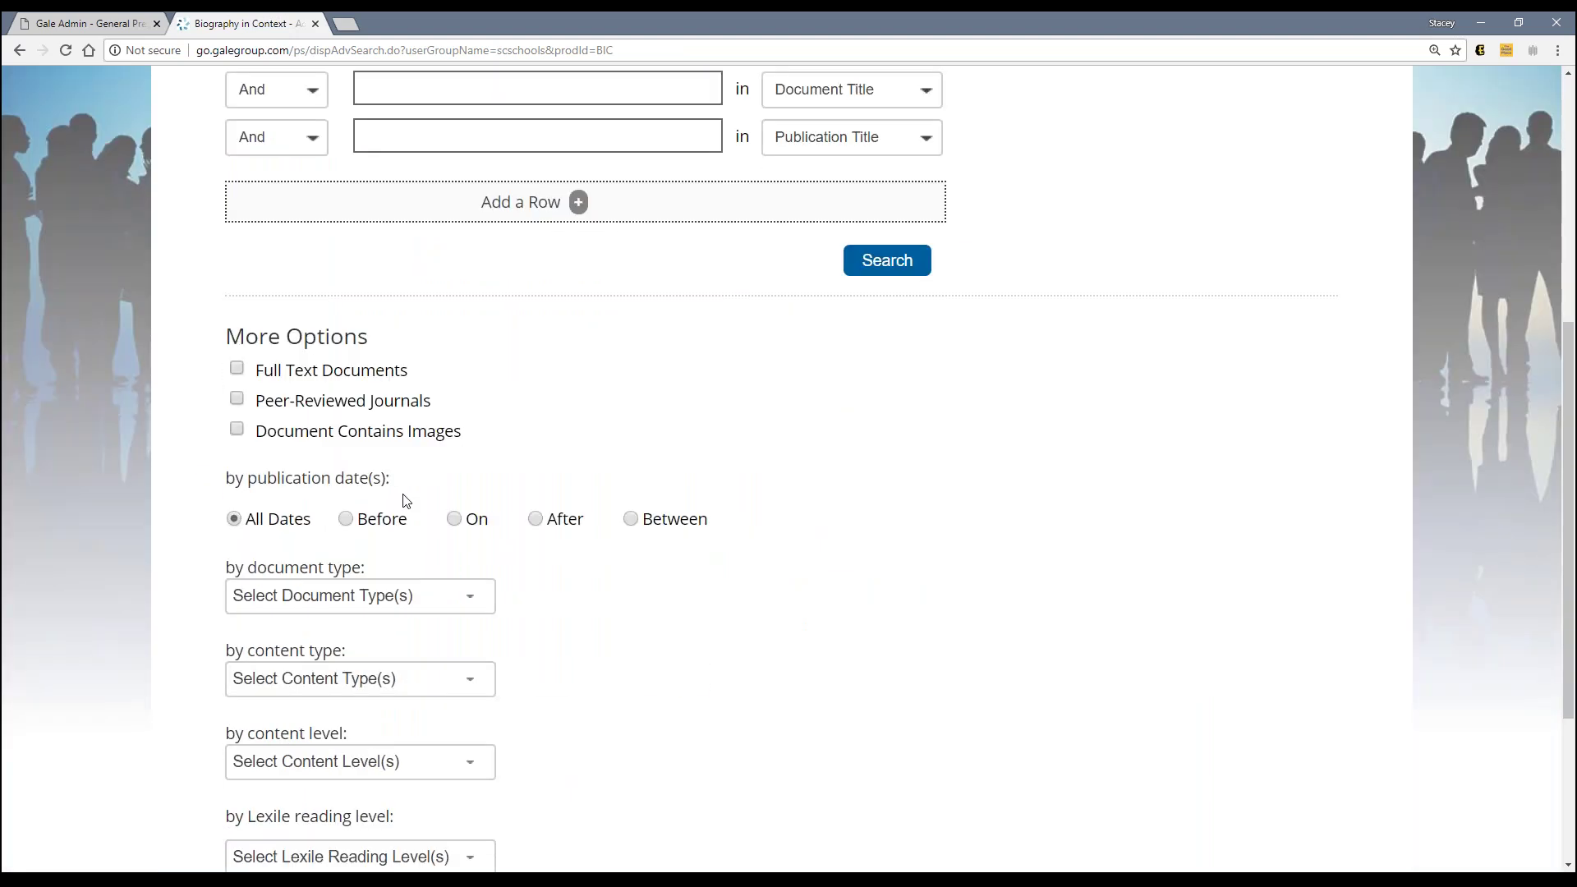
pyautogui.click(237, 368)
pyautogui.click(138, 24)
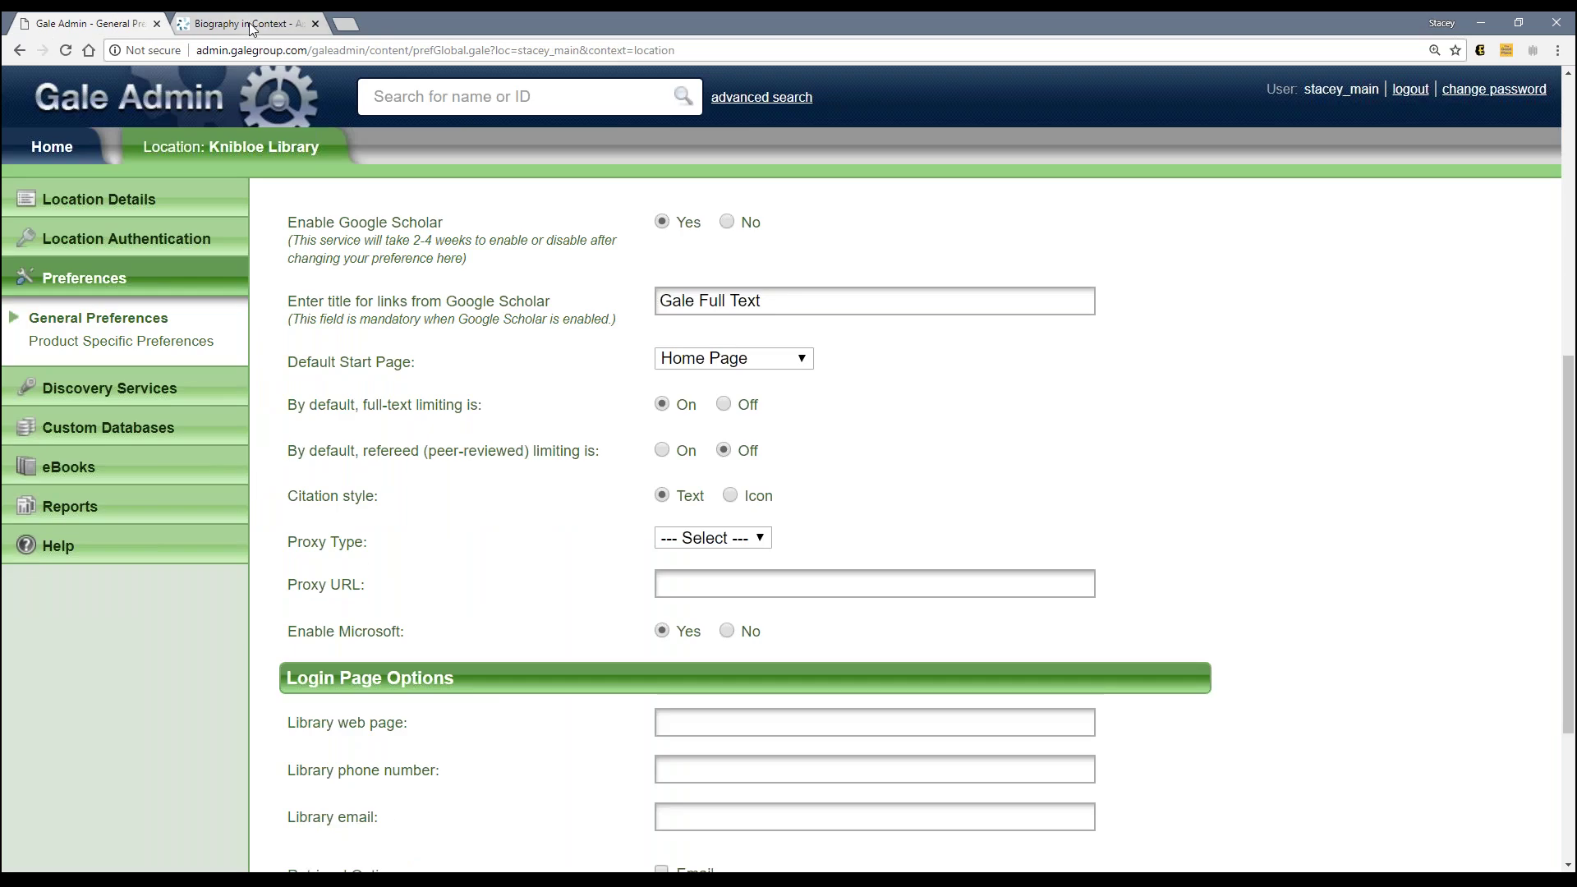
pyautogui.click(246, 24)
pyautogui.click(238, 400)
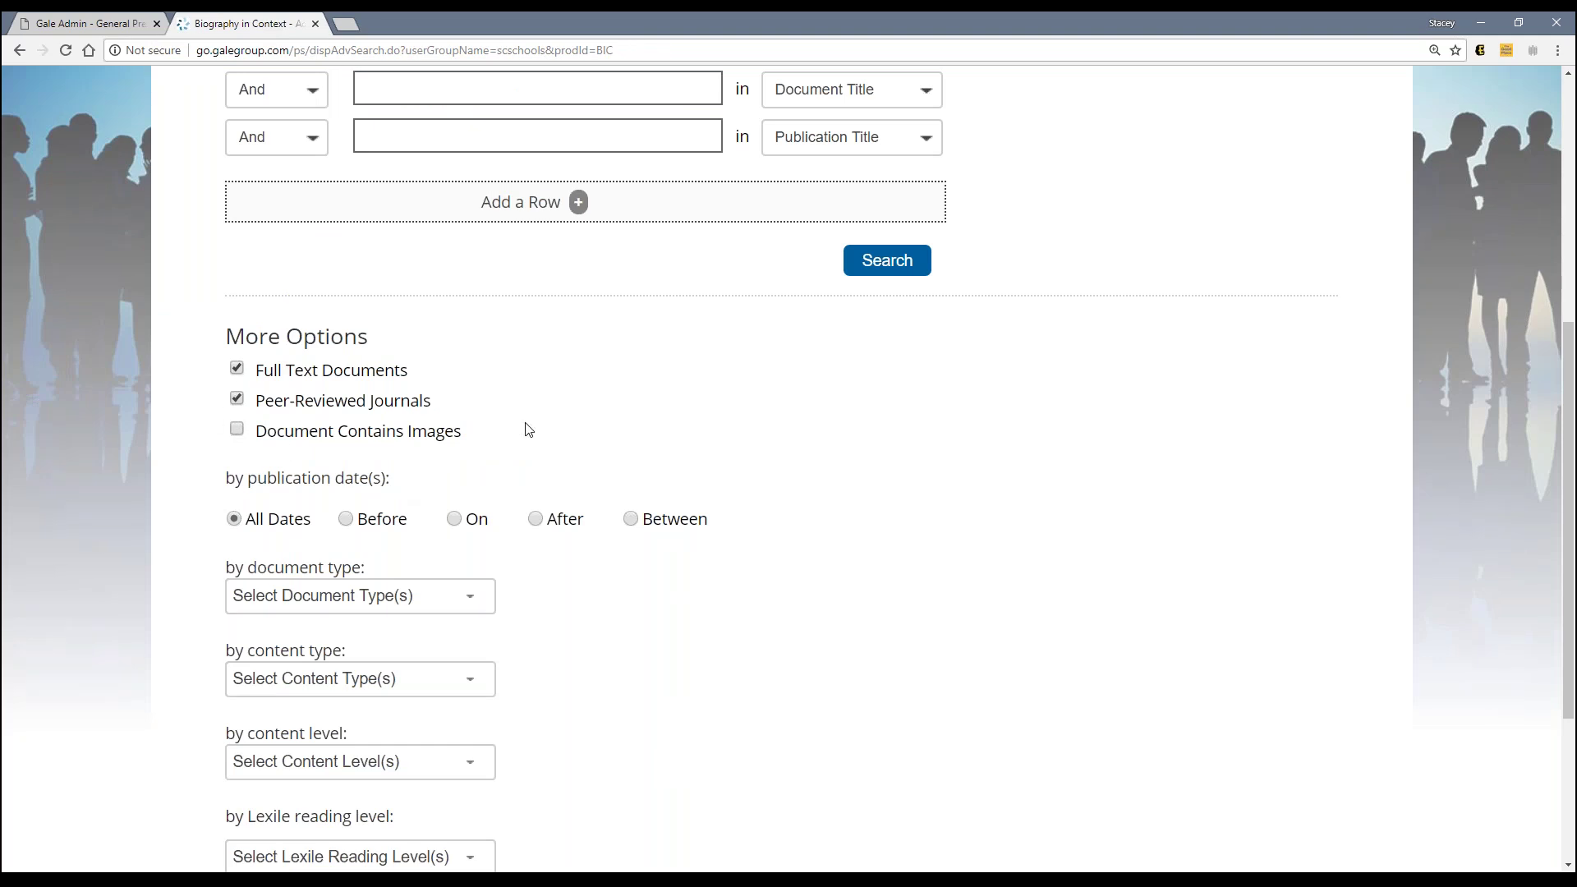
pyautogui.click(107, 28)
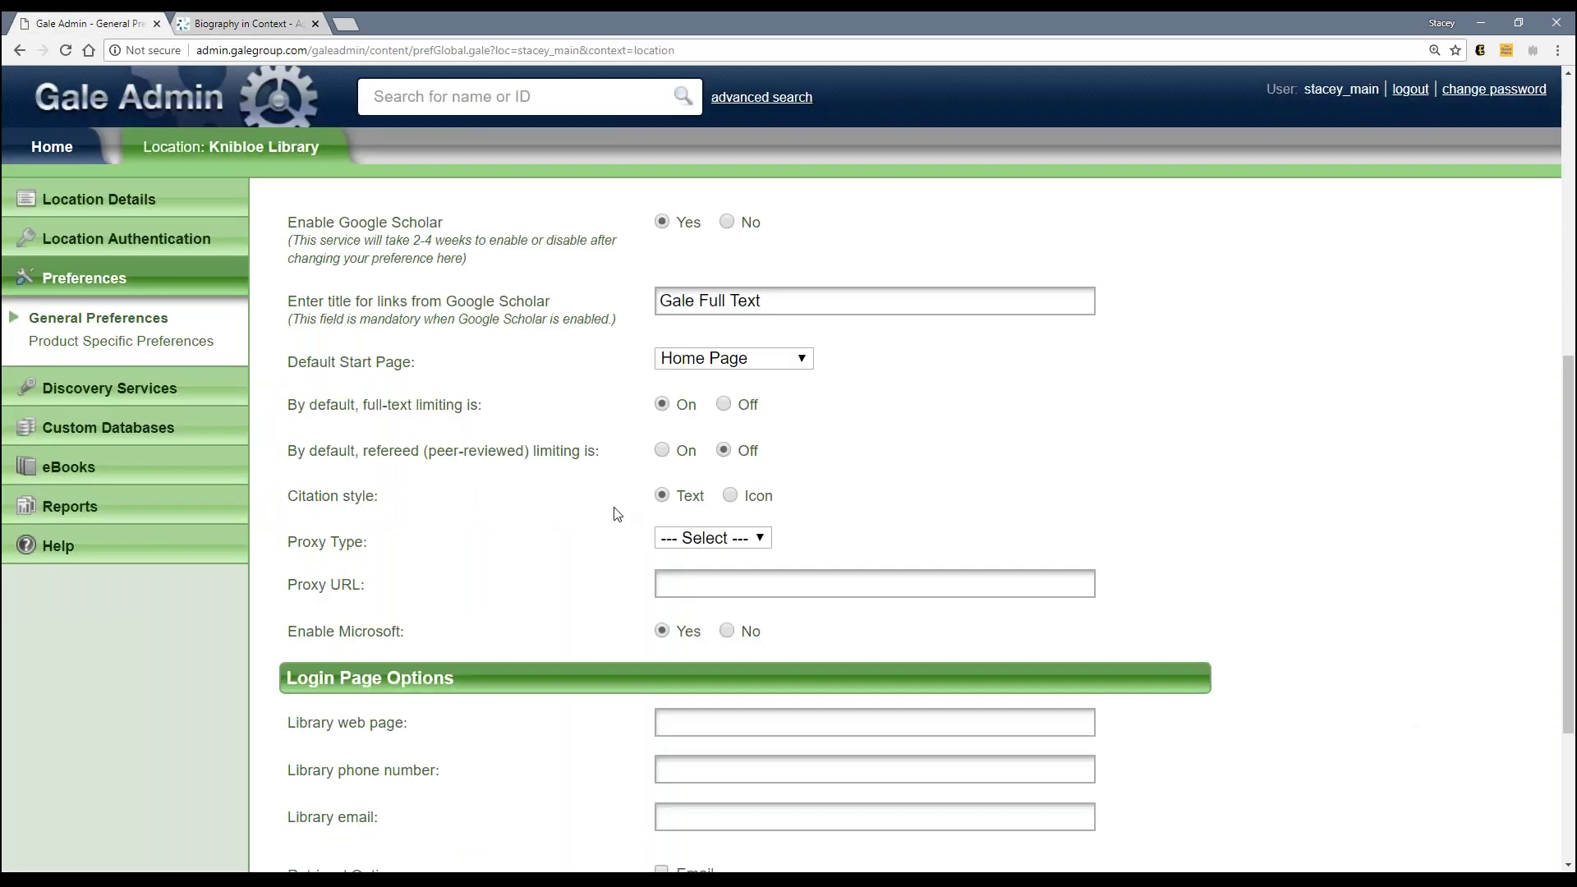
# Step: Scroll Gale Admin's General Preferences down to Retrieval Options, then return to the advanced search
pyautogui.scroll(-2, 493, 460)
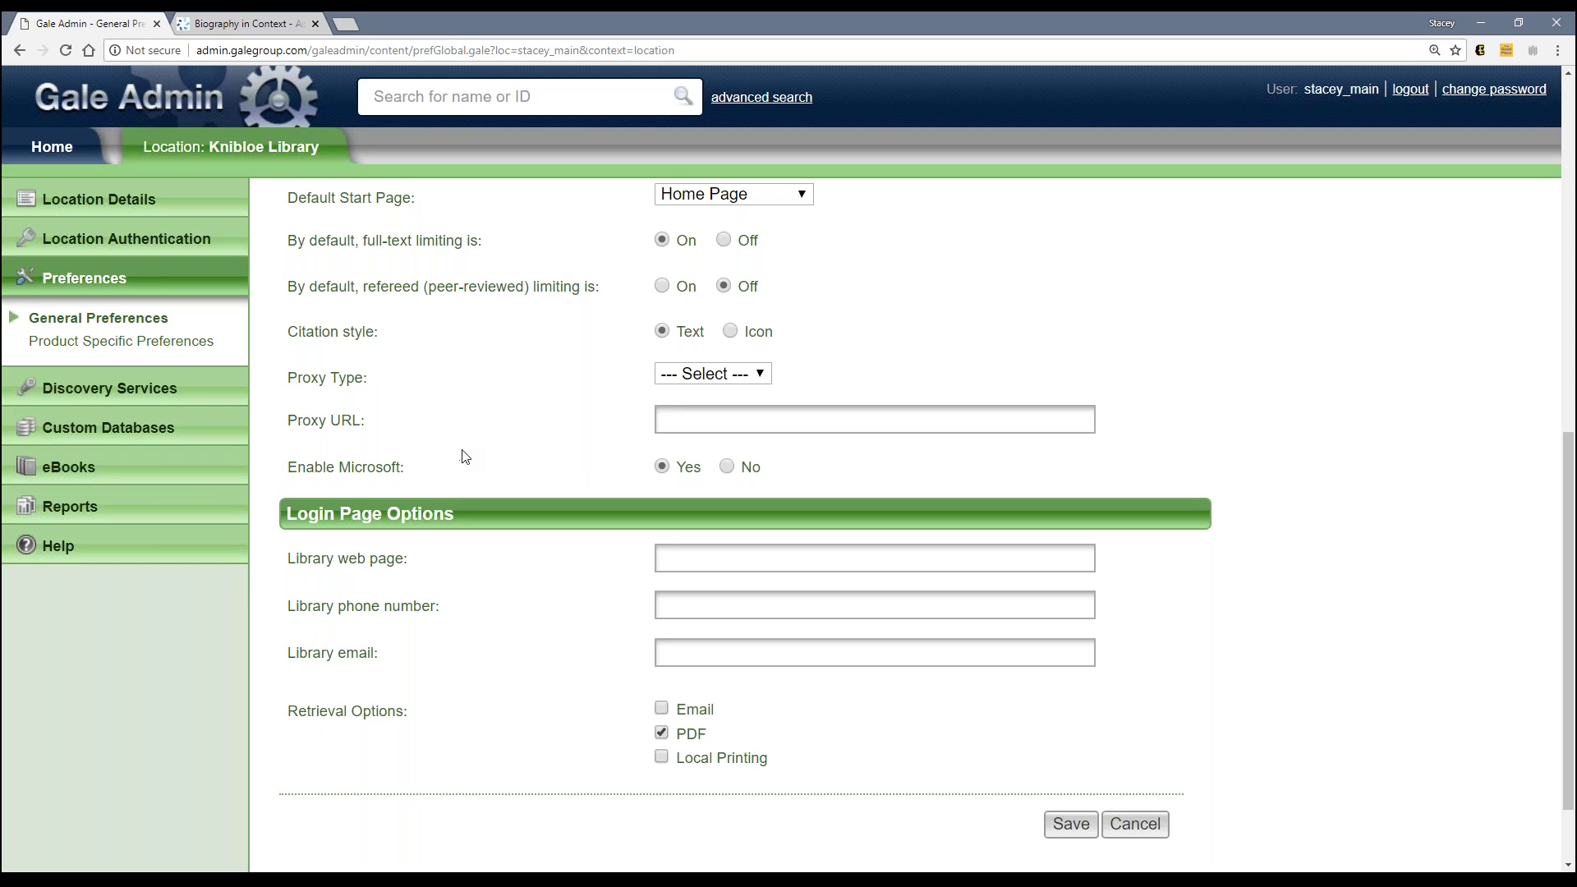
pyautogui.scroll(-1, 464, 454)
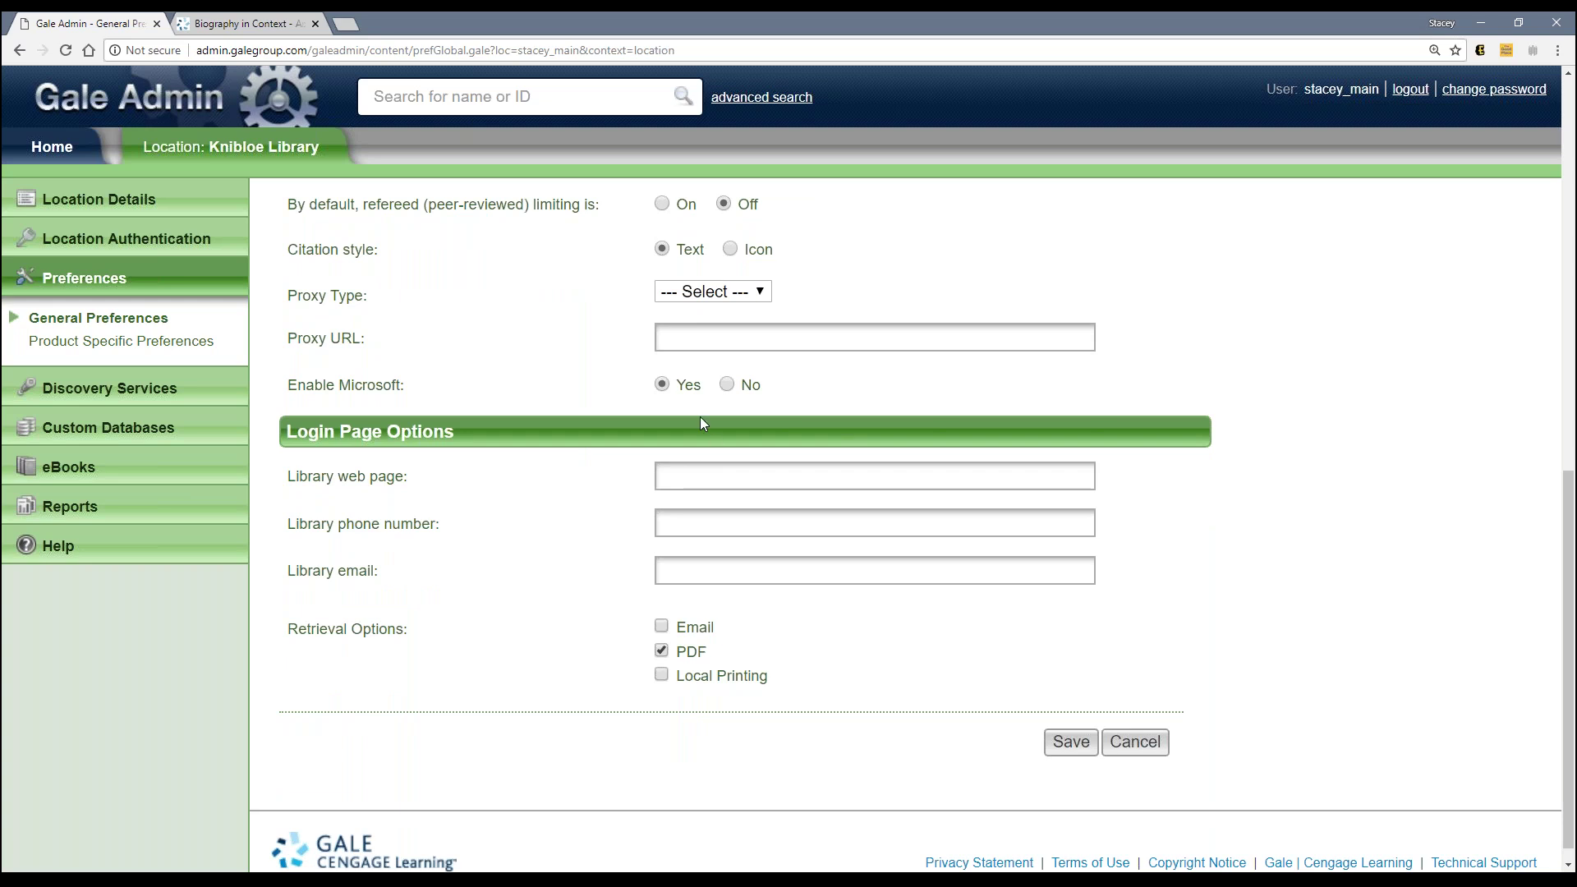
pyautogui.click(289, 27)
# Step: Open the full Newsmakers article on featured person Sonia Sotomayor from the Biography in Context home page
pyautogui.scroll(5, 693, 536)
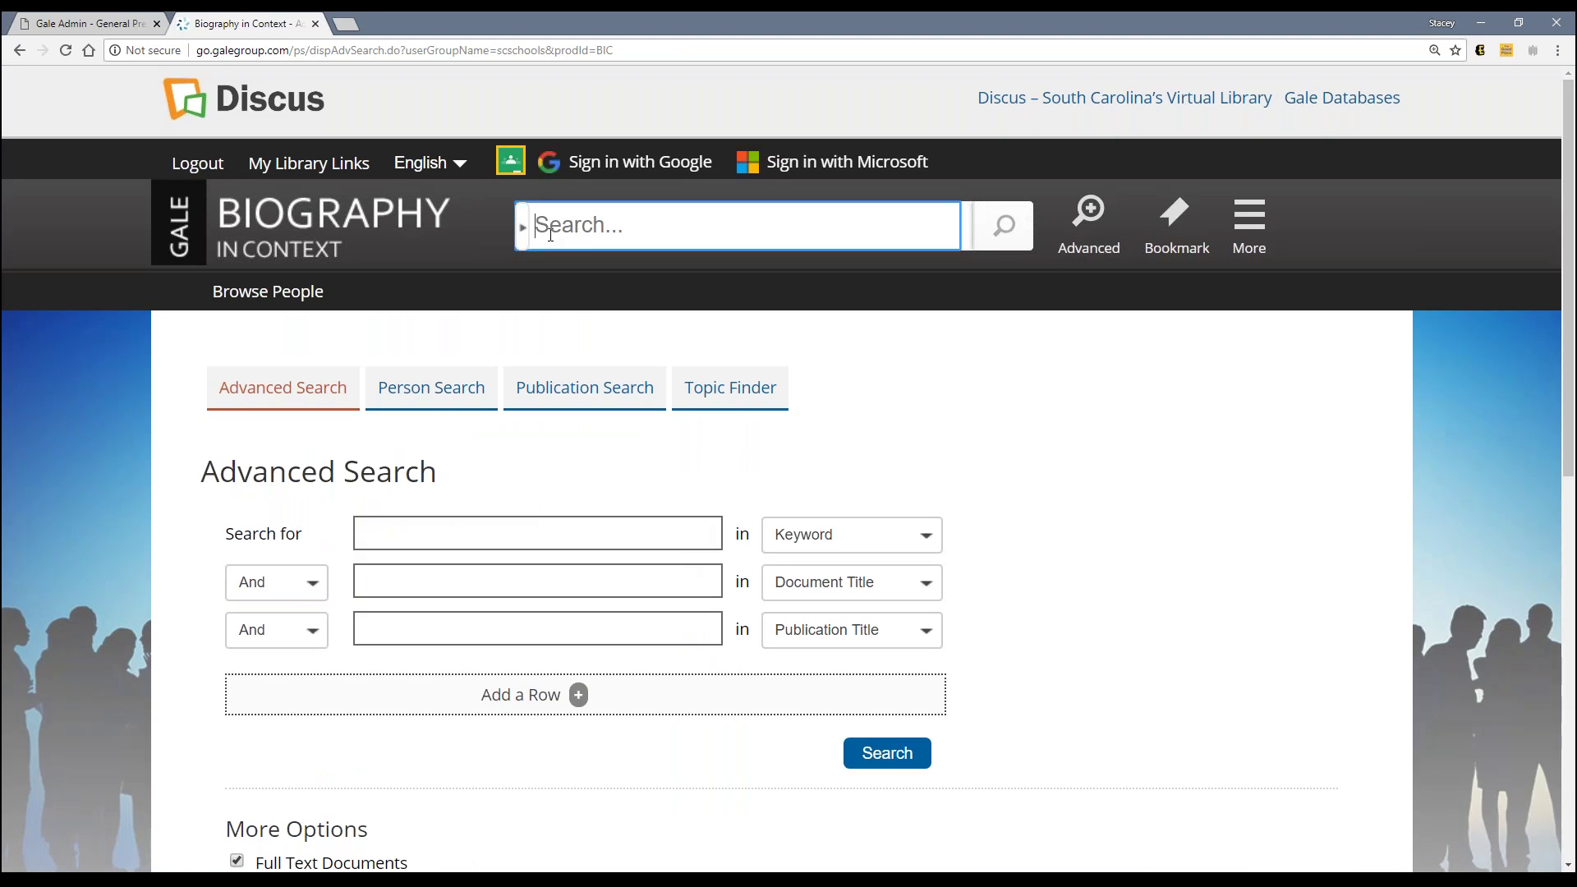
pyautogui.click(357, 234)
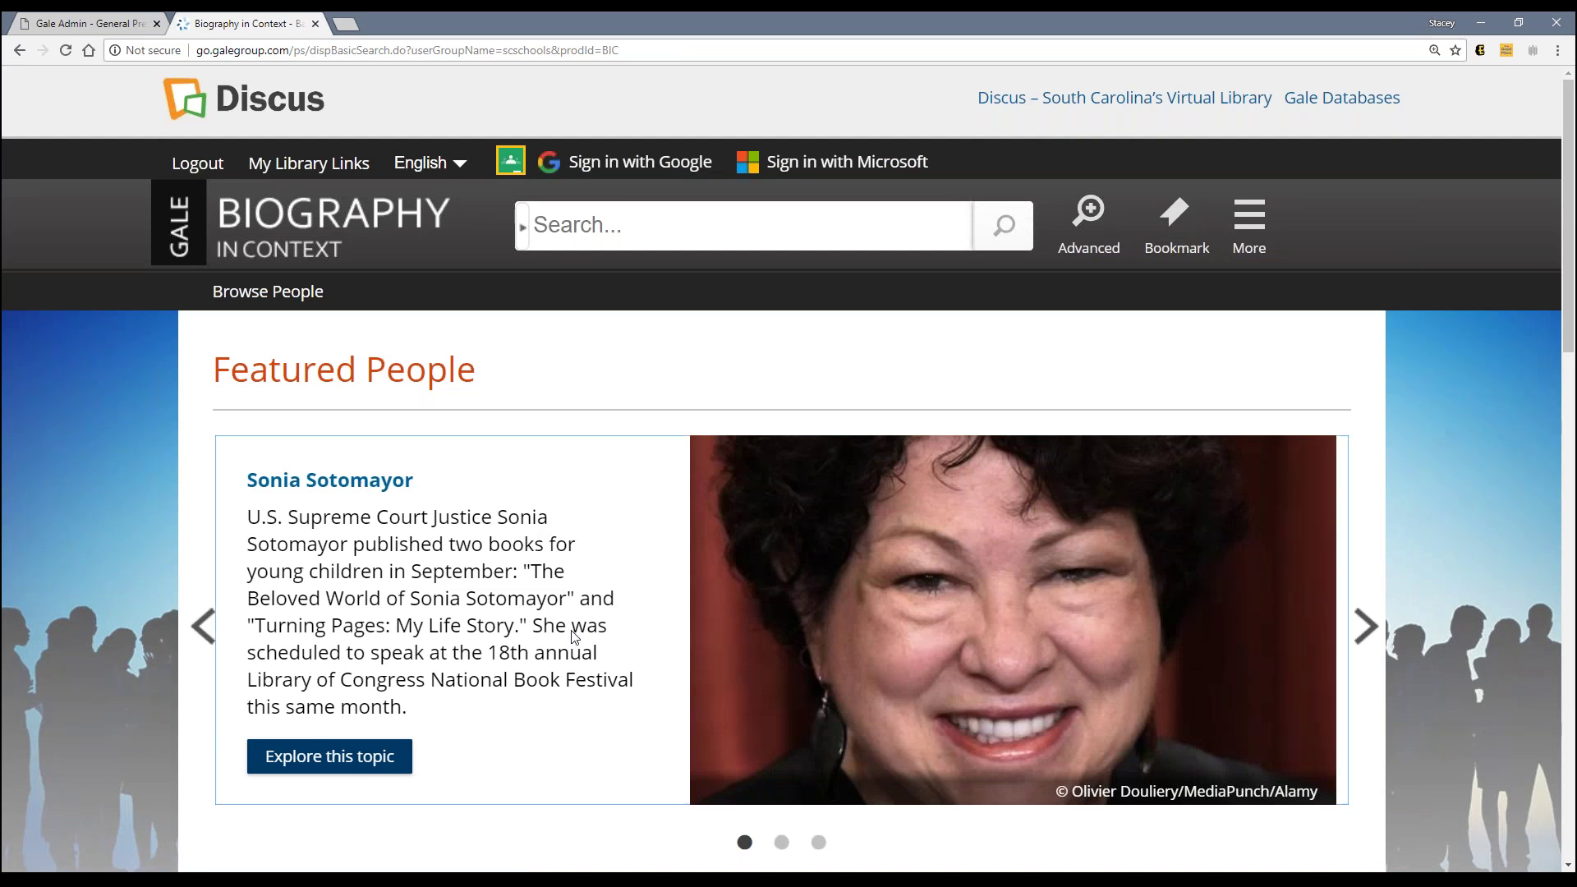
pyautogui.click(341, 770)
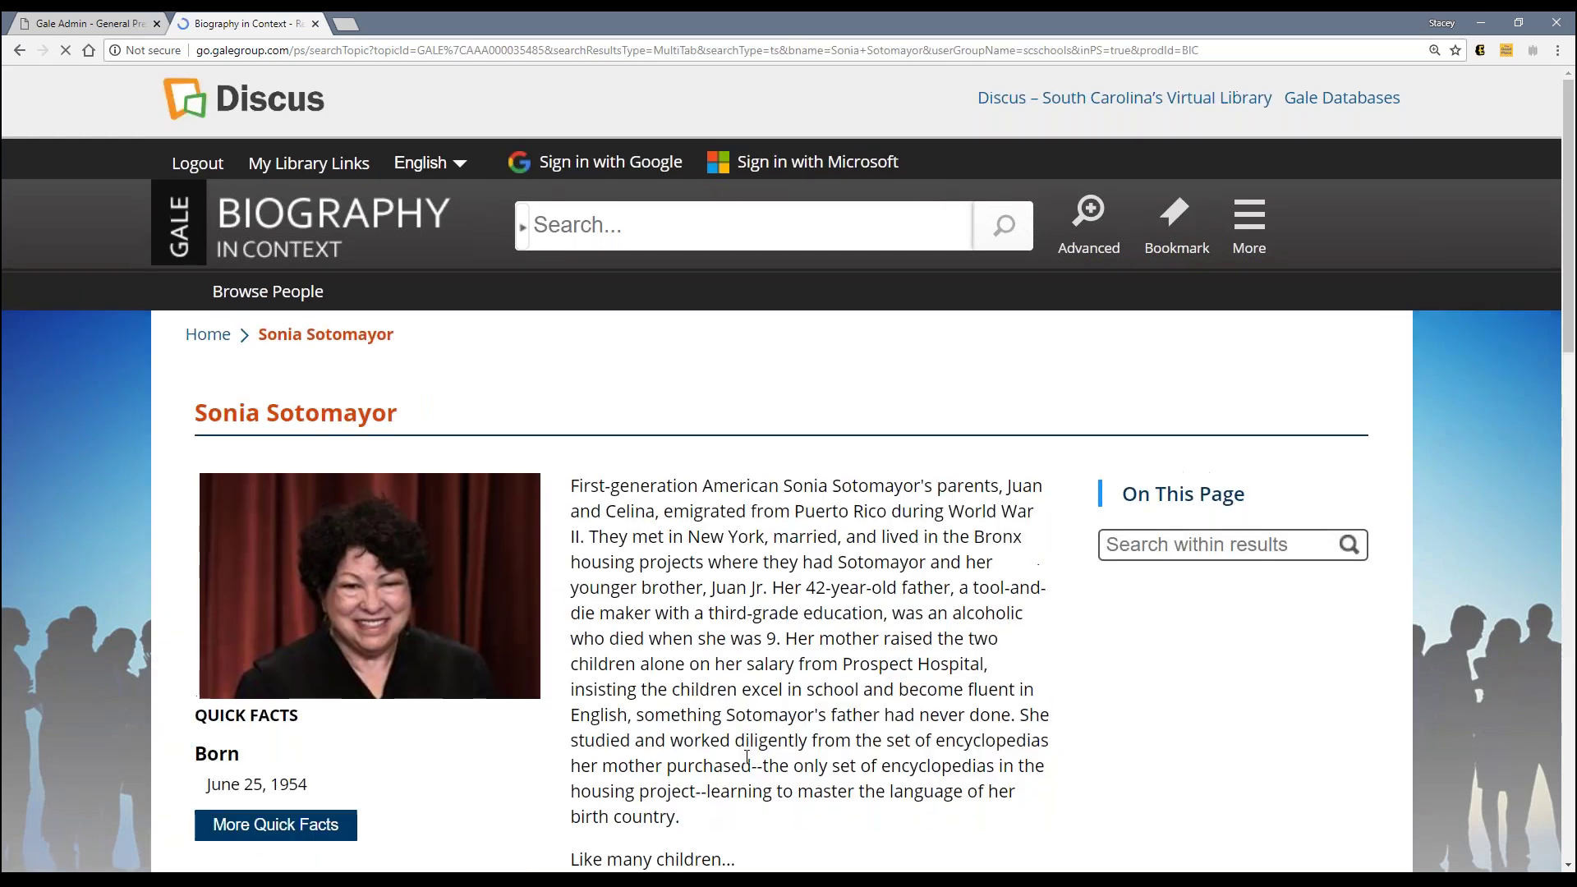
pyautogui.scroll(-4, 746, 756)
pyautogui.click(808, 578)
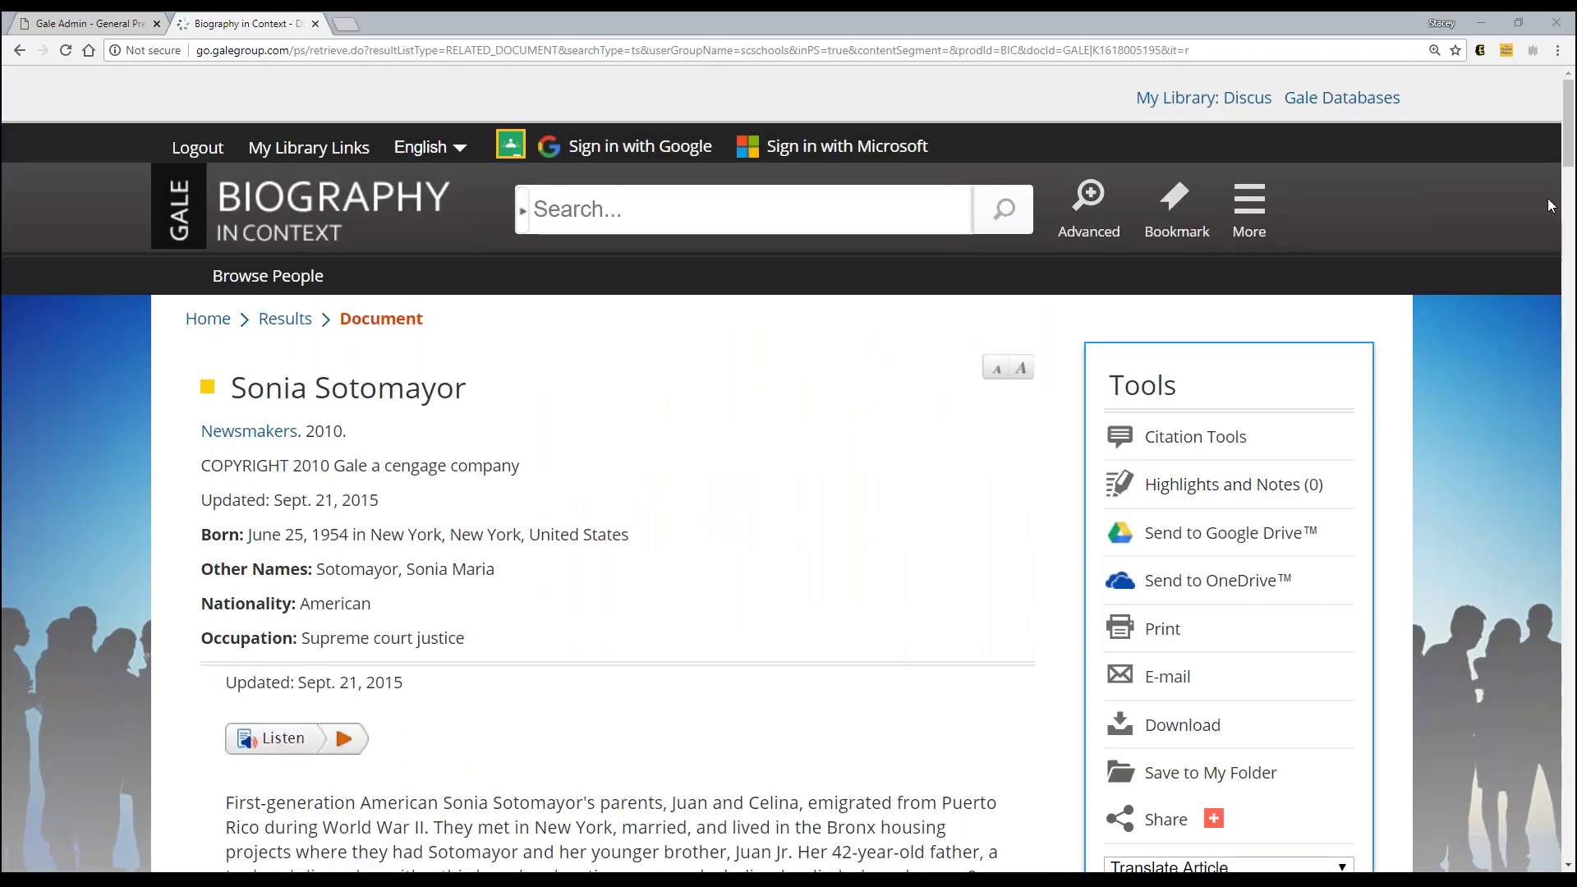
# Step: Scroll to the article's MLA 8th Edition source citation and select its URL
pyautogui.scroll(-3, 1564, 386)
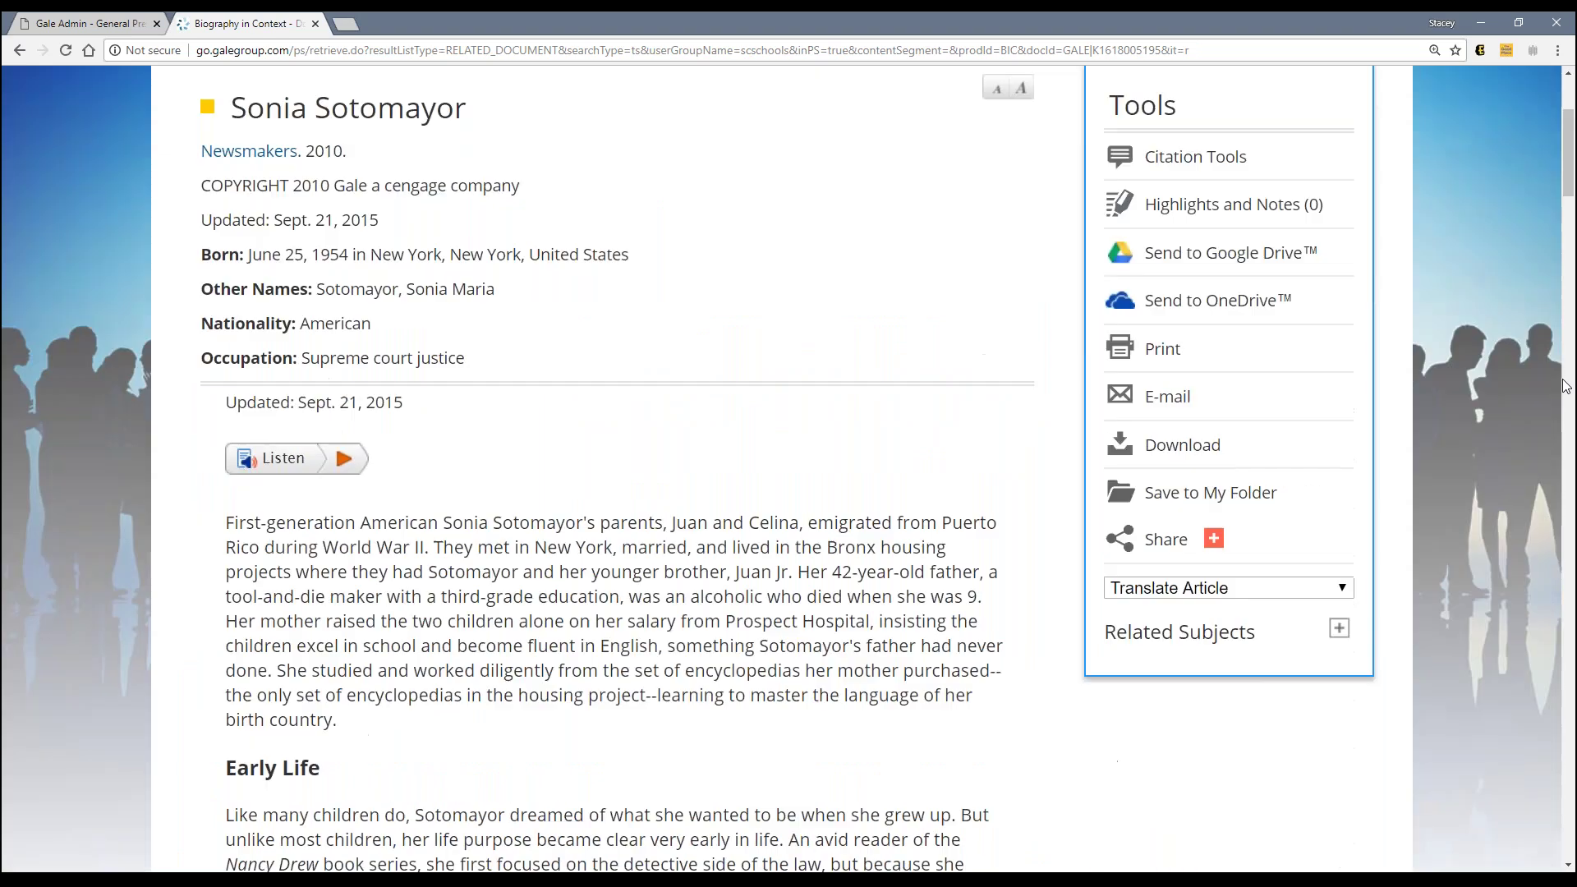
pyautogui.scroll(-20, 1566, 386)
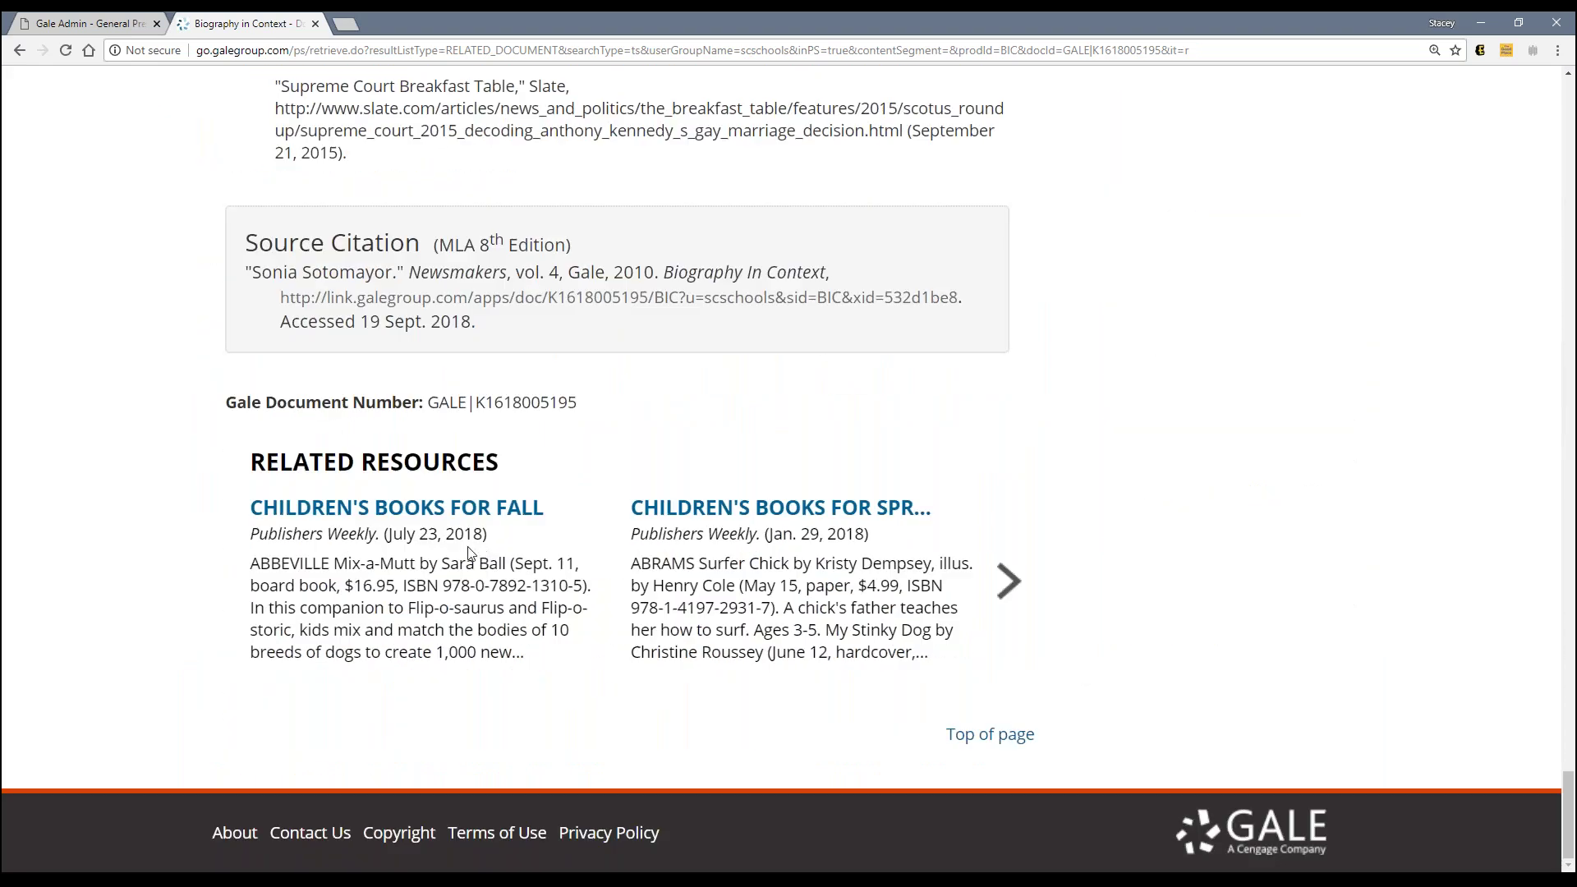
pyautogui.scroll(1, 470, 555)
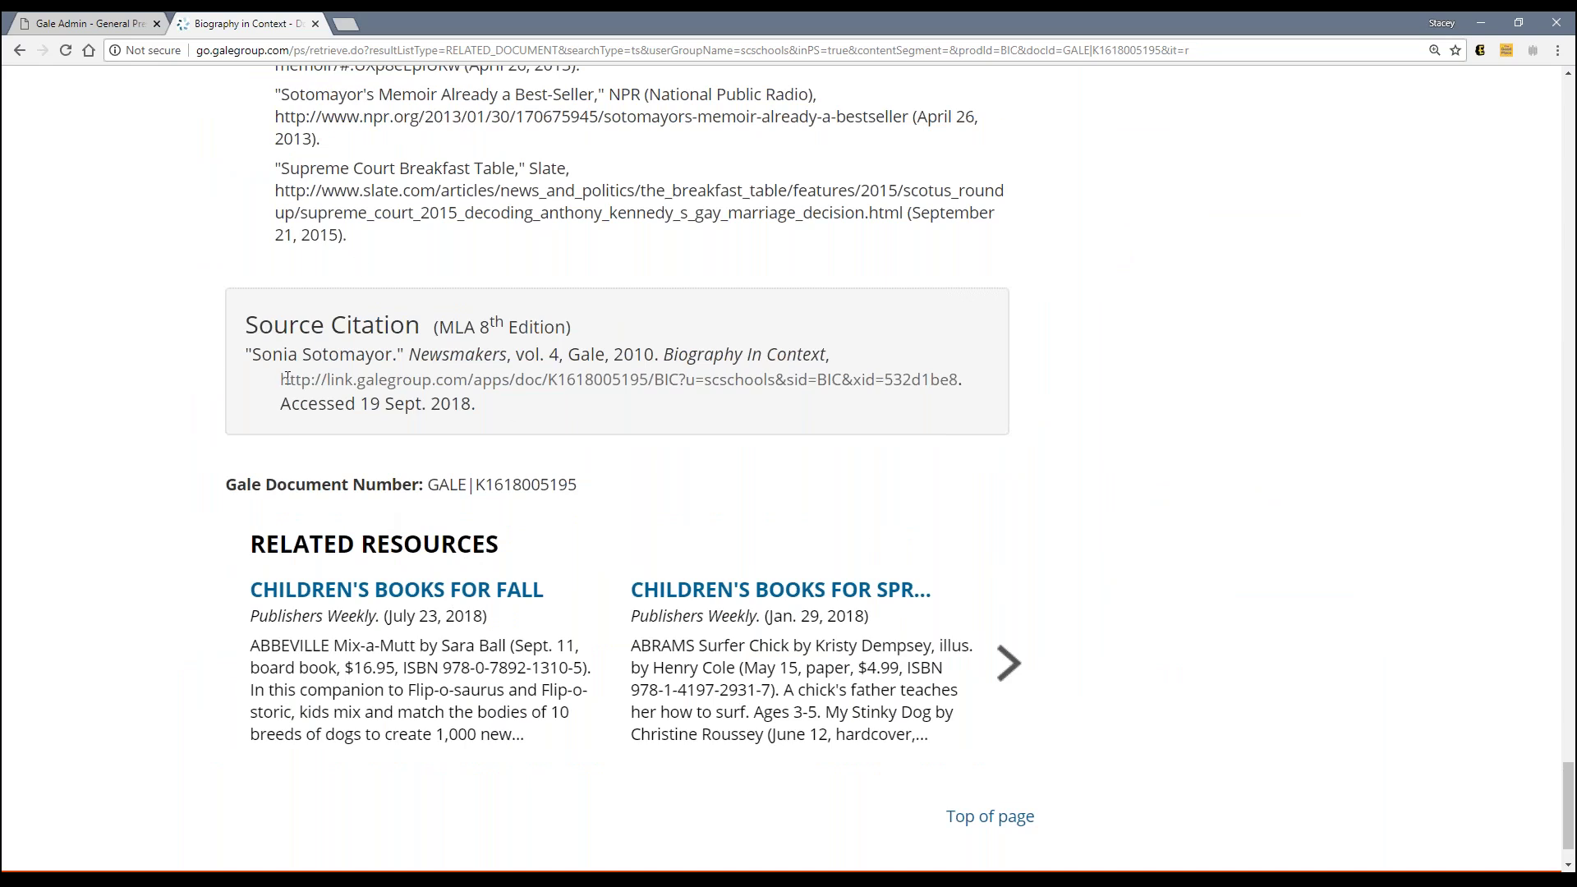
pyautogui.moveTo(281, 378); pyautogui.dragTo(958, 371)
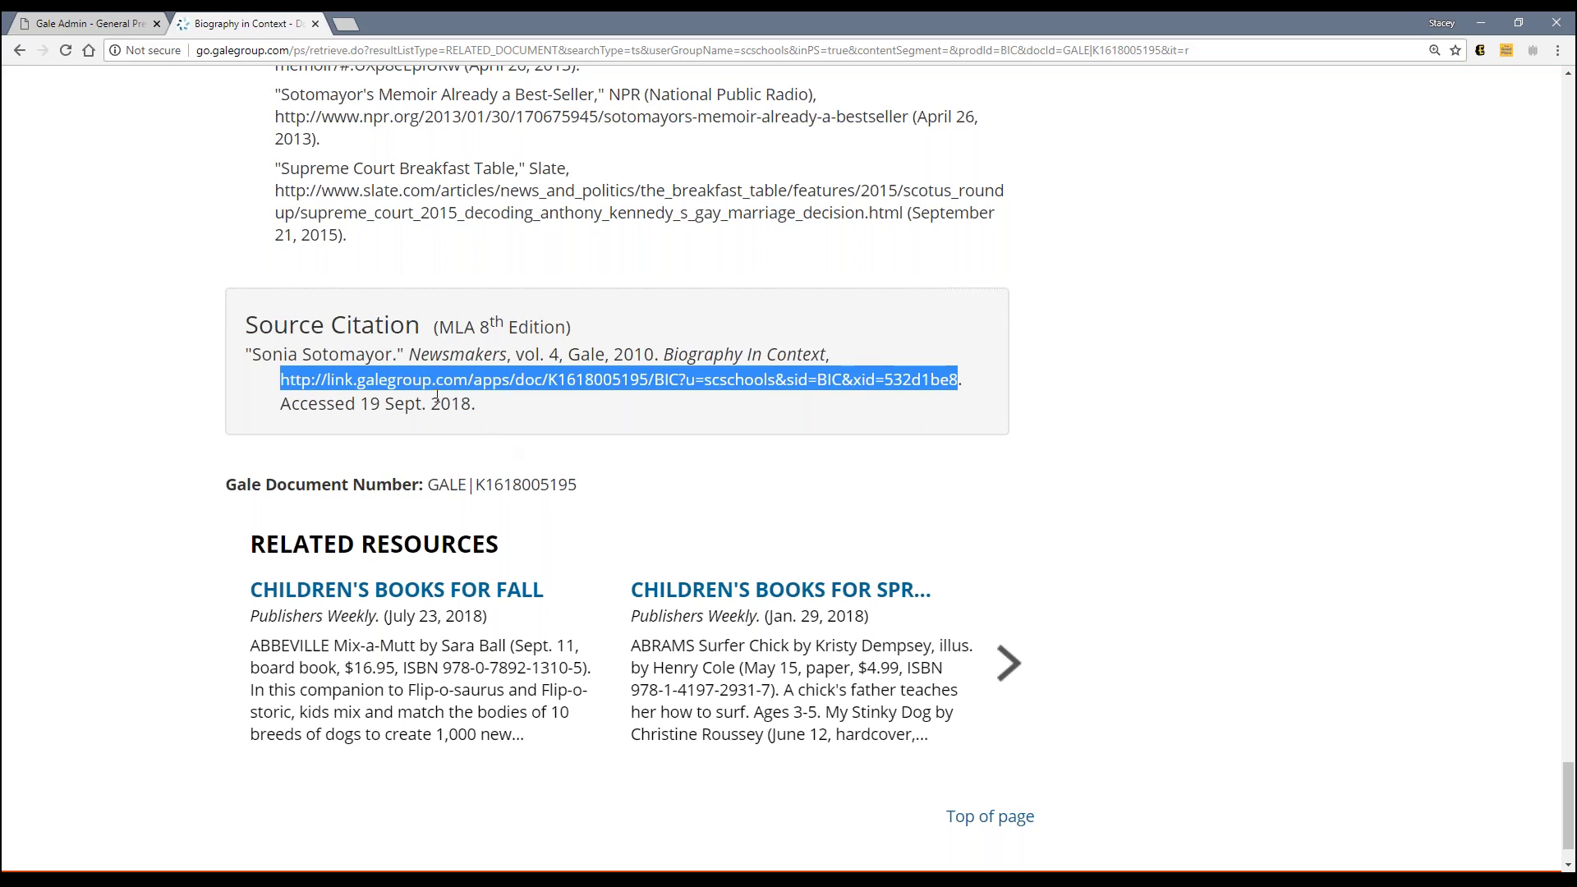
pyautogui.click(626, 379)
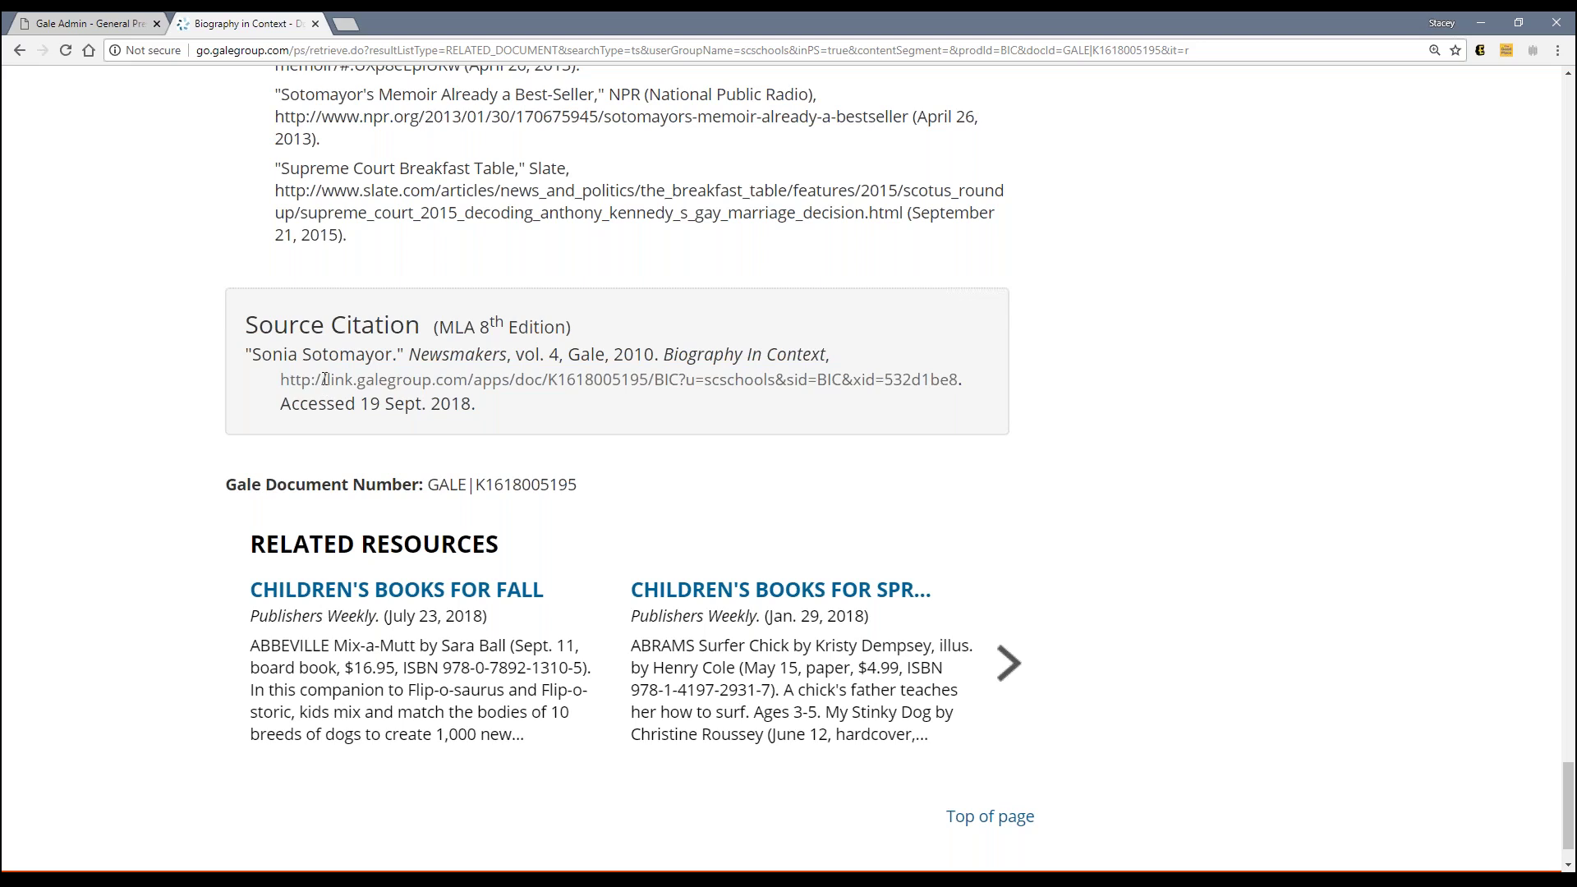
pyautogui.moveTo(324, 378)
pyautogui.mouseDown()
pyautogui.moveTo(432, 378)
pyautogui.moveTo(324, 378)
pyautogui.mouseUp()
pyautogui.moveTo(1570, 786); pyautogui.dragTo(1569, 83)
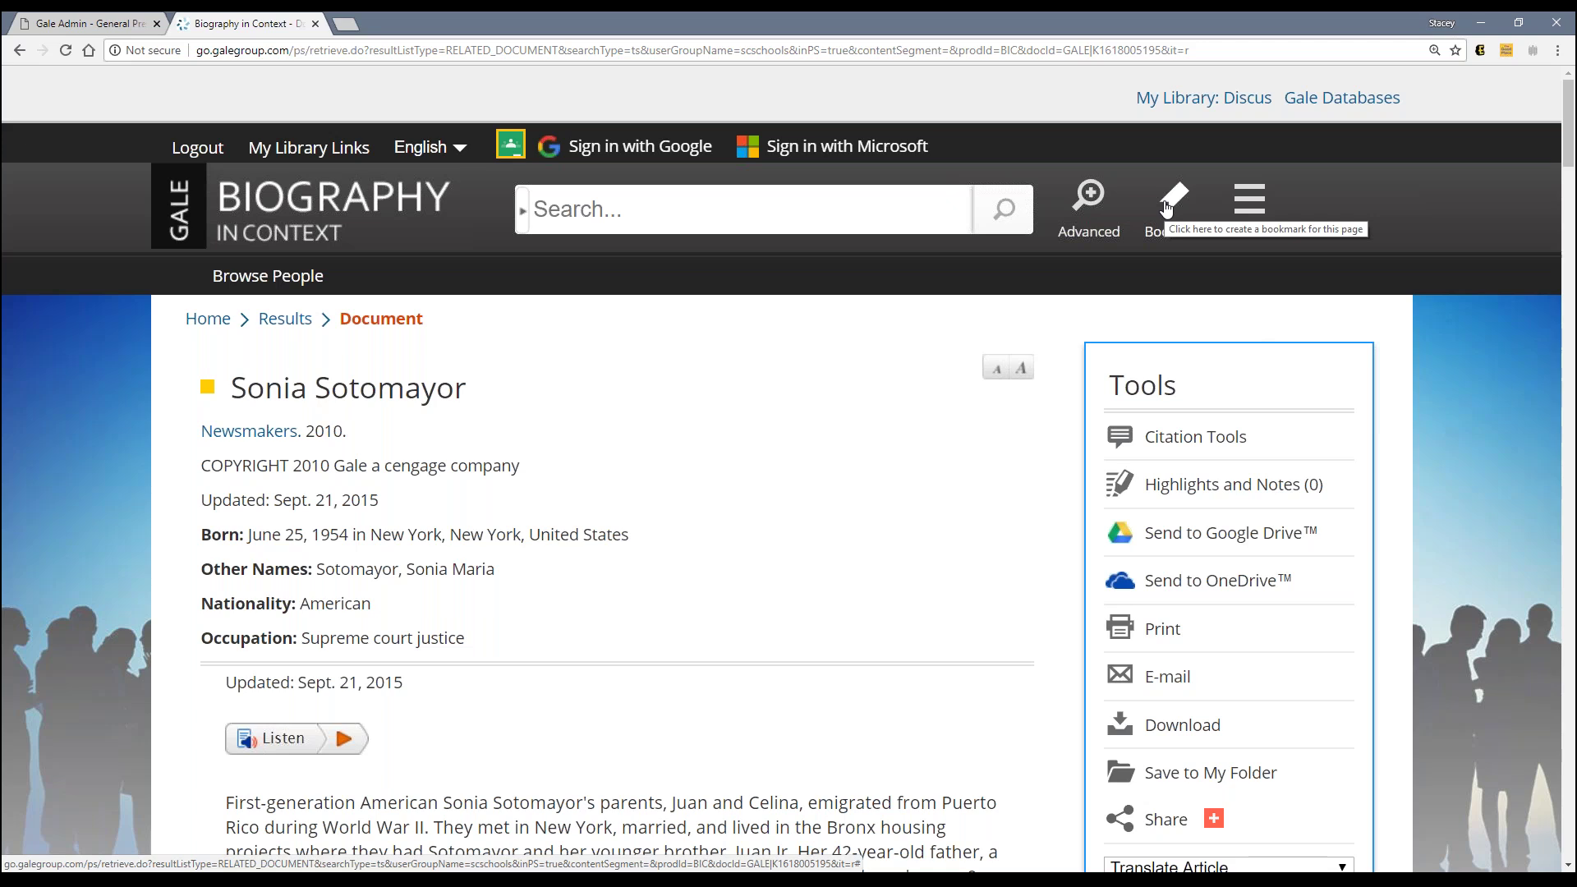
pyautogui.click(1166, 208)
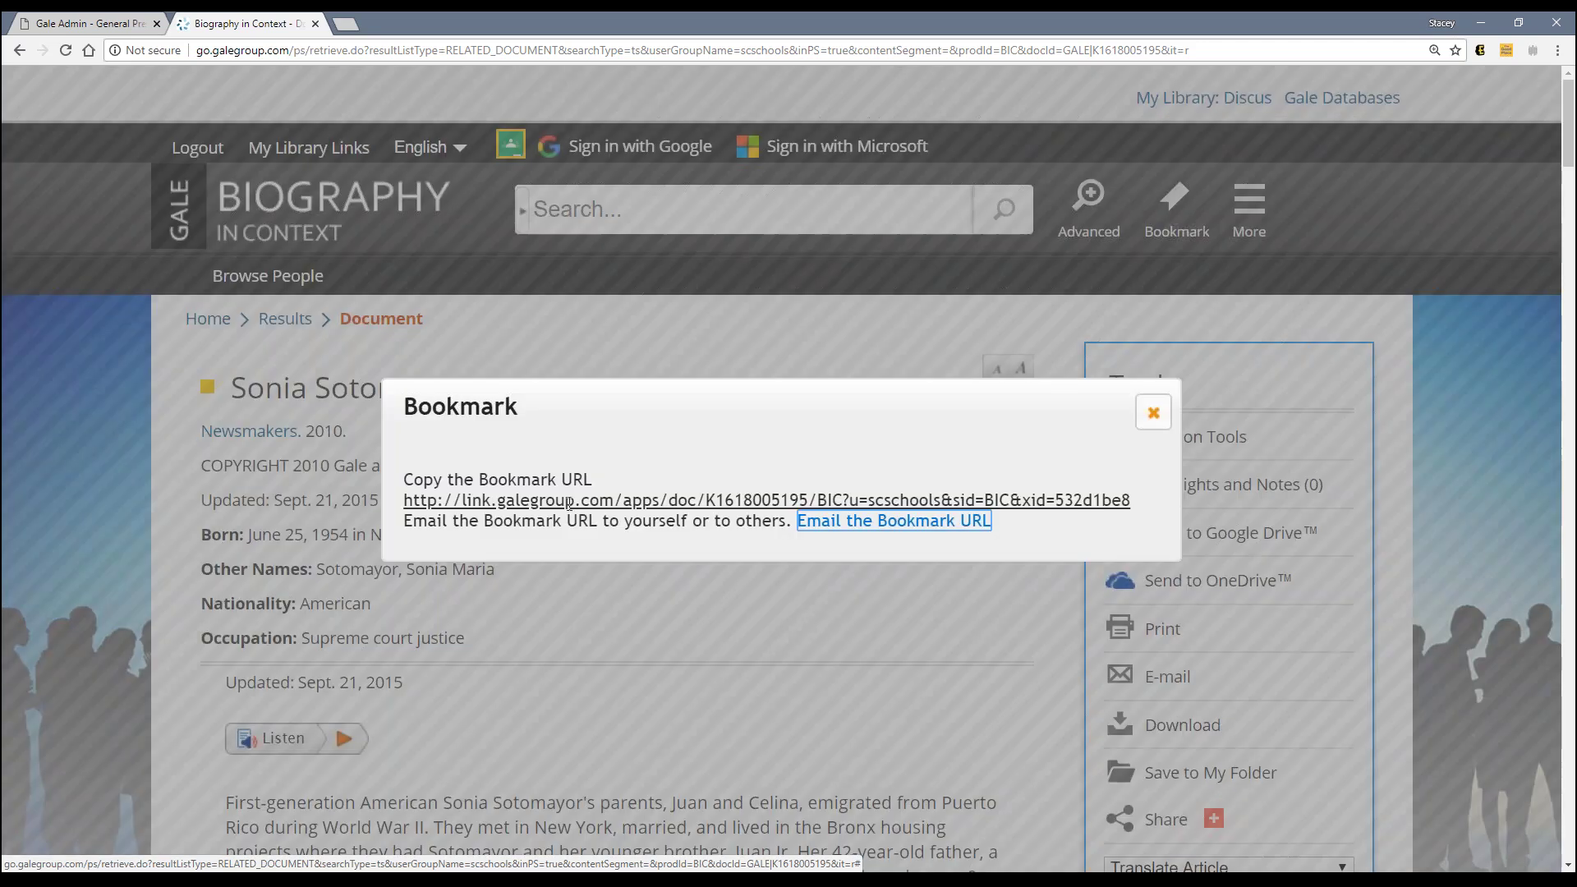
pyautogui.doubleClick(535, 501)
pyautogui.click(516, 511)
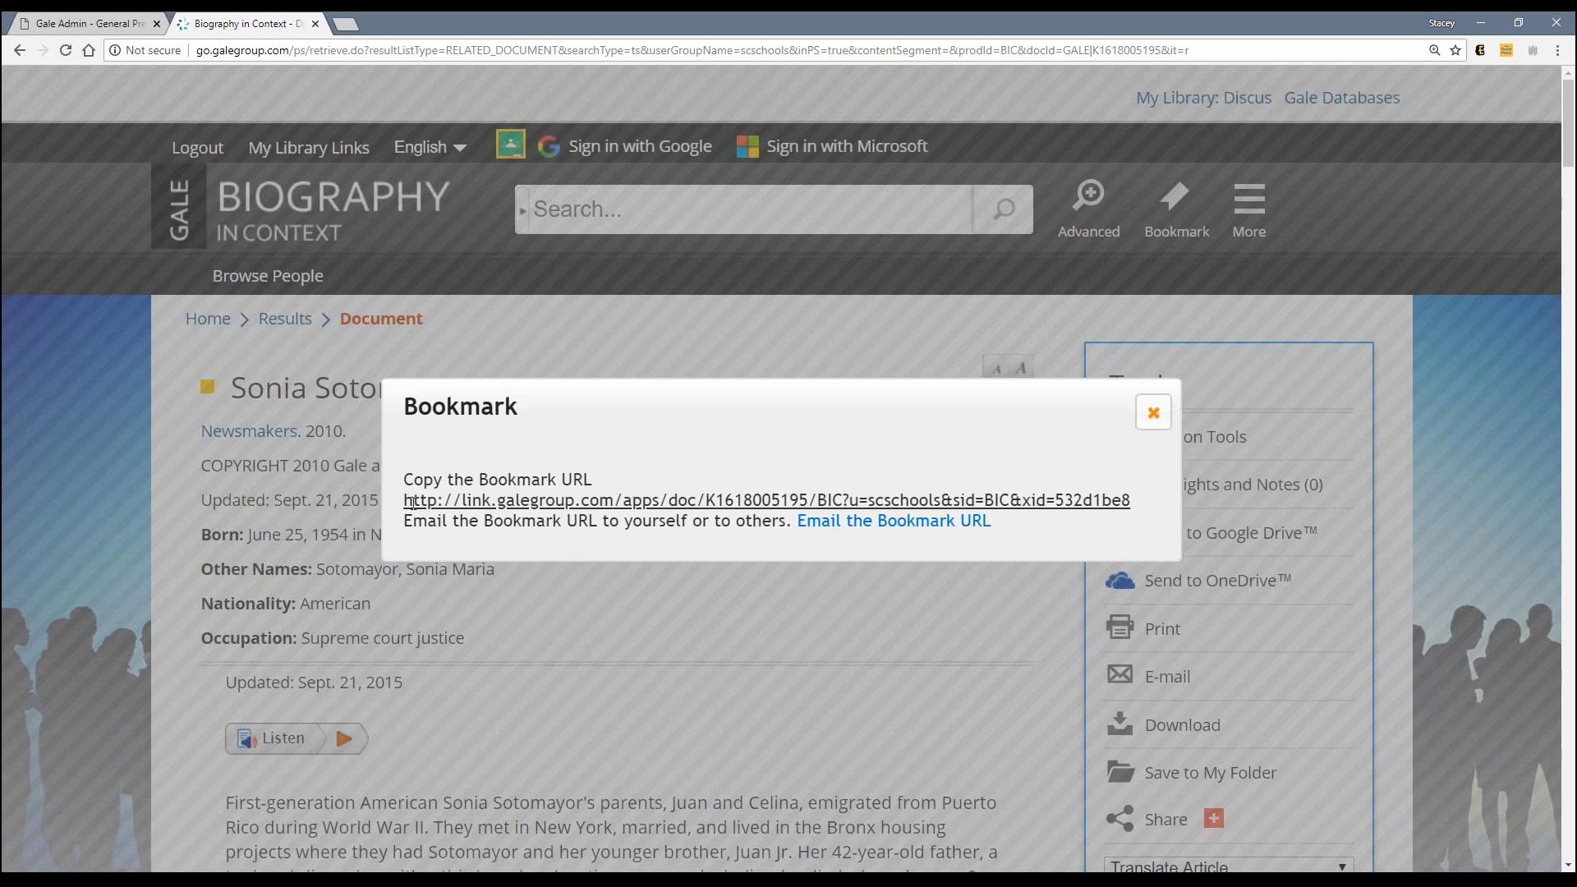
pyautogui.moveTo(405, 501); pyautogui.dragTo(1131, 501)
pyautogui.click(468, 501)
pyautogui.click(1153, 412)
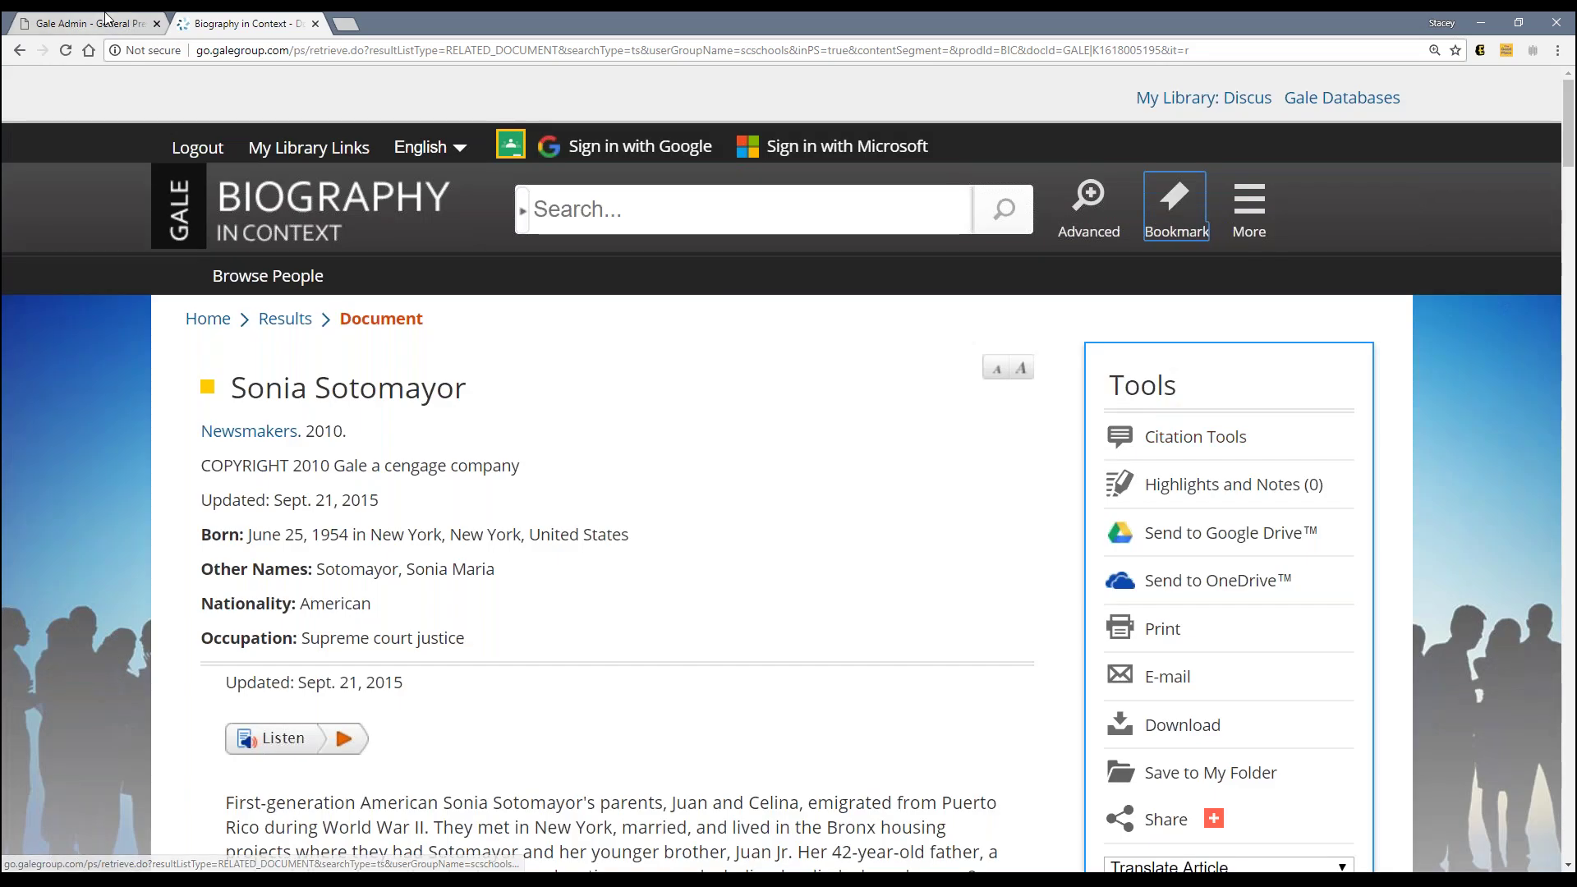
# Step: Set Knibloe Library's Proxy Type to EZ Proxy, leaving the Proxy URL field empty
pyautogui.click(91, 23)
pyautogui.click(693, 293)
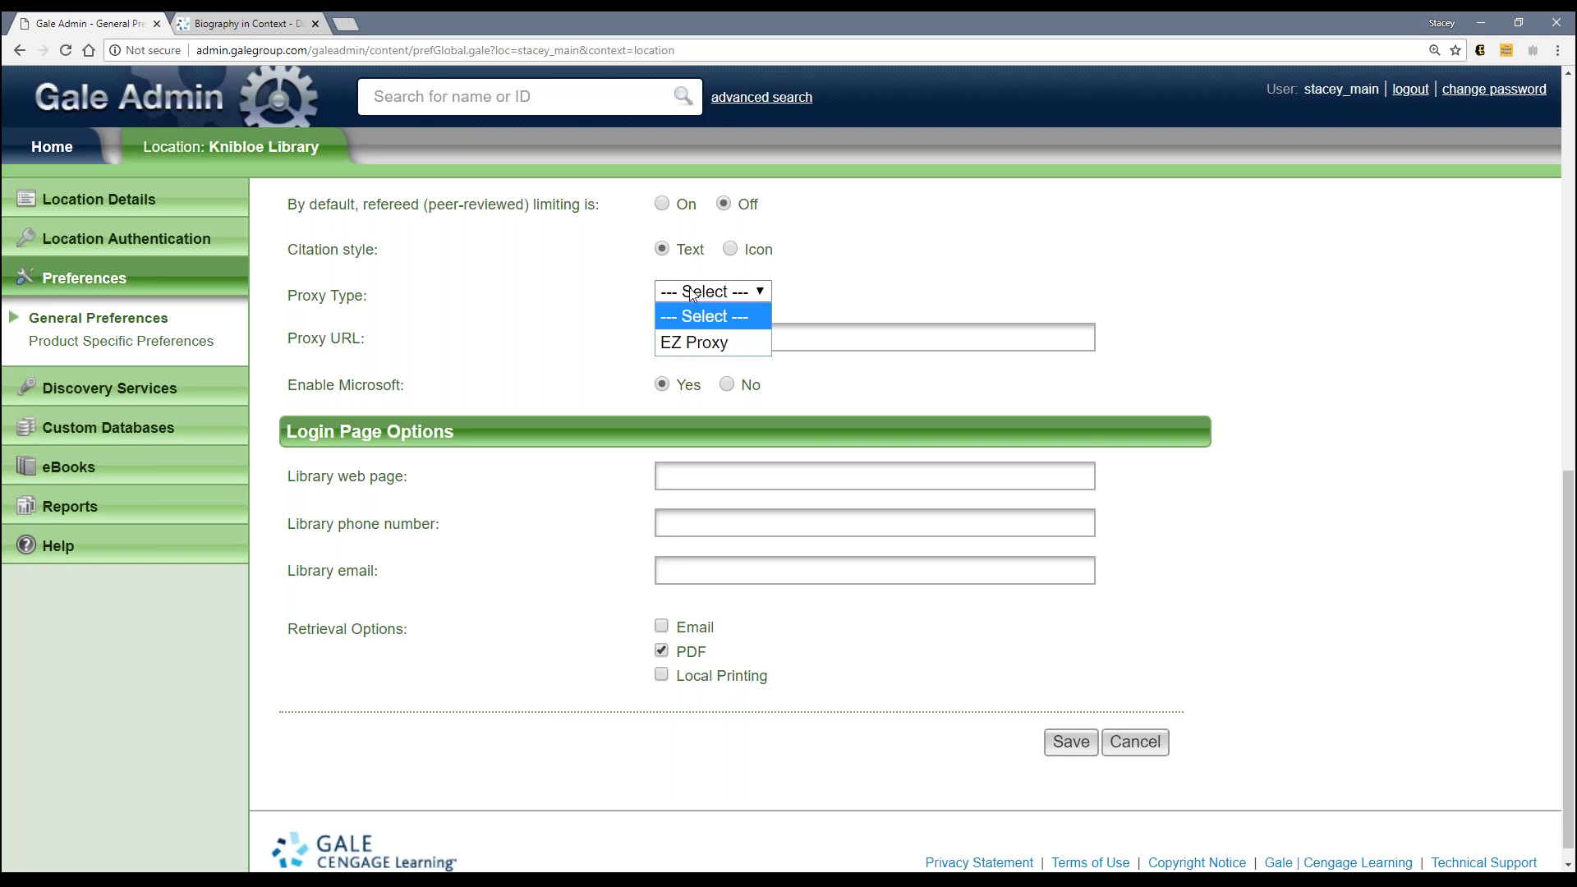
pyautogui.click(675, 343)
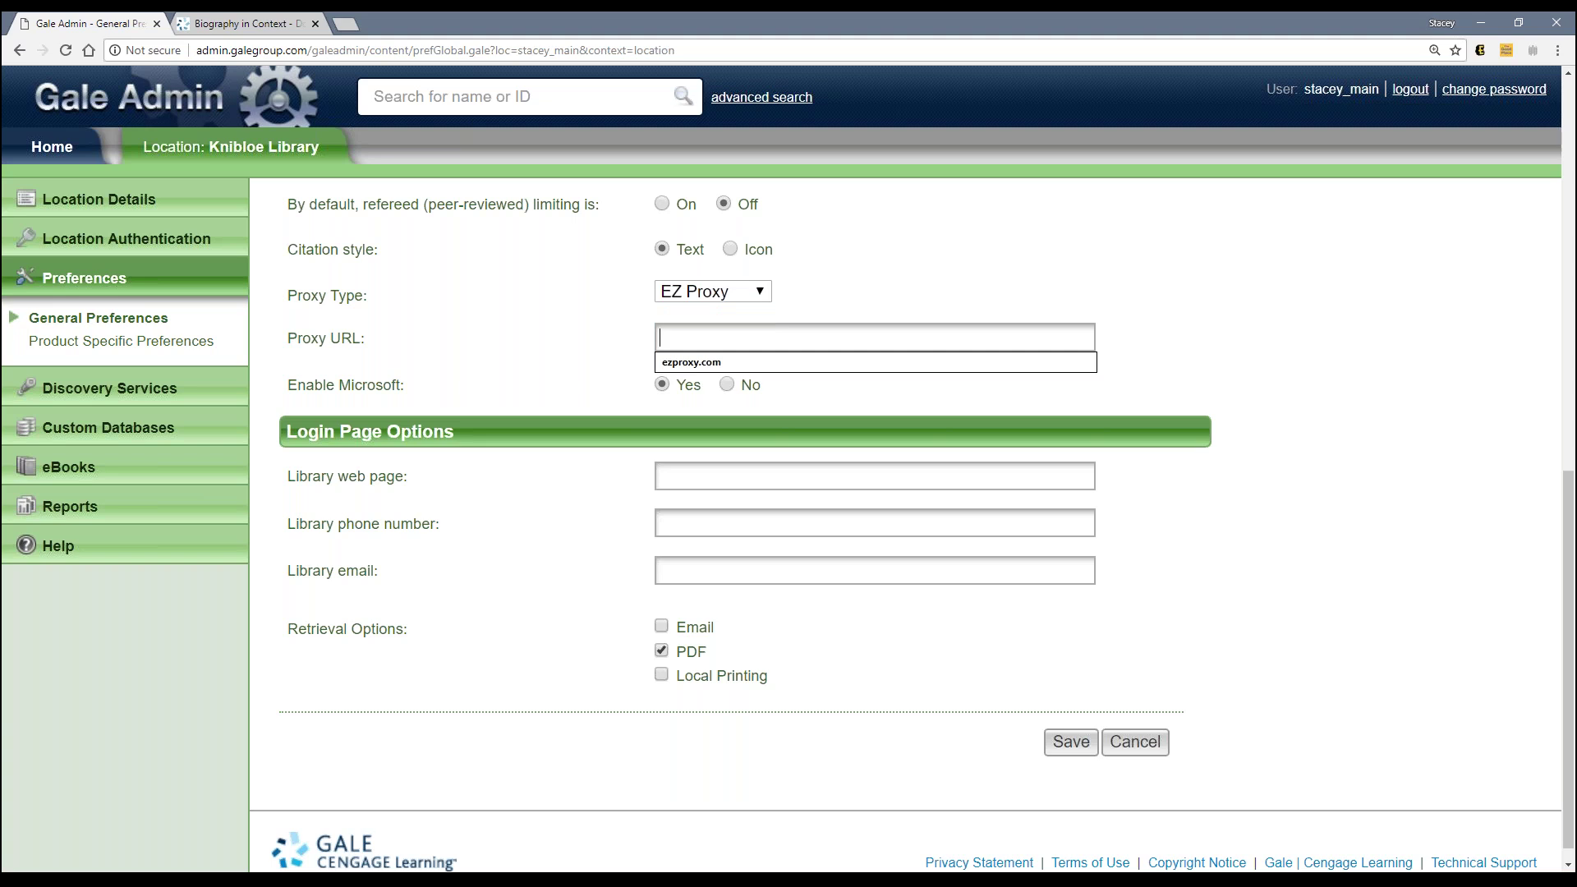
pyautogui.click(724, 338)
pyautogui.click(514, 353)
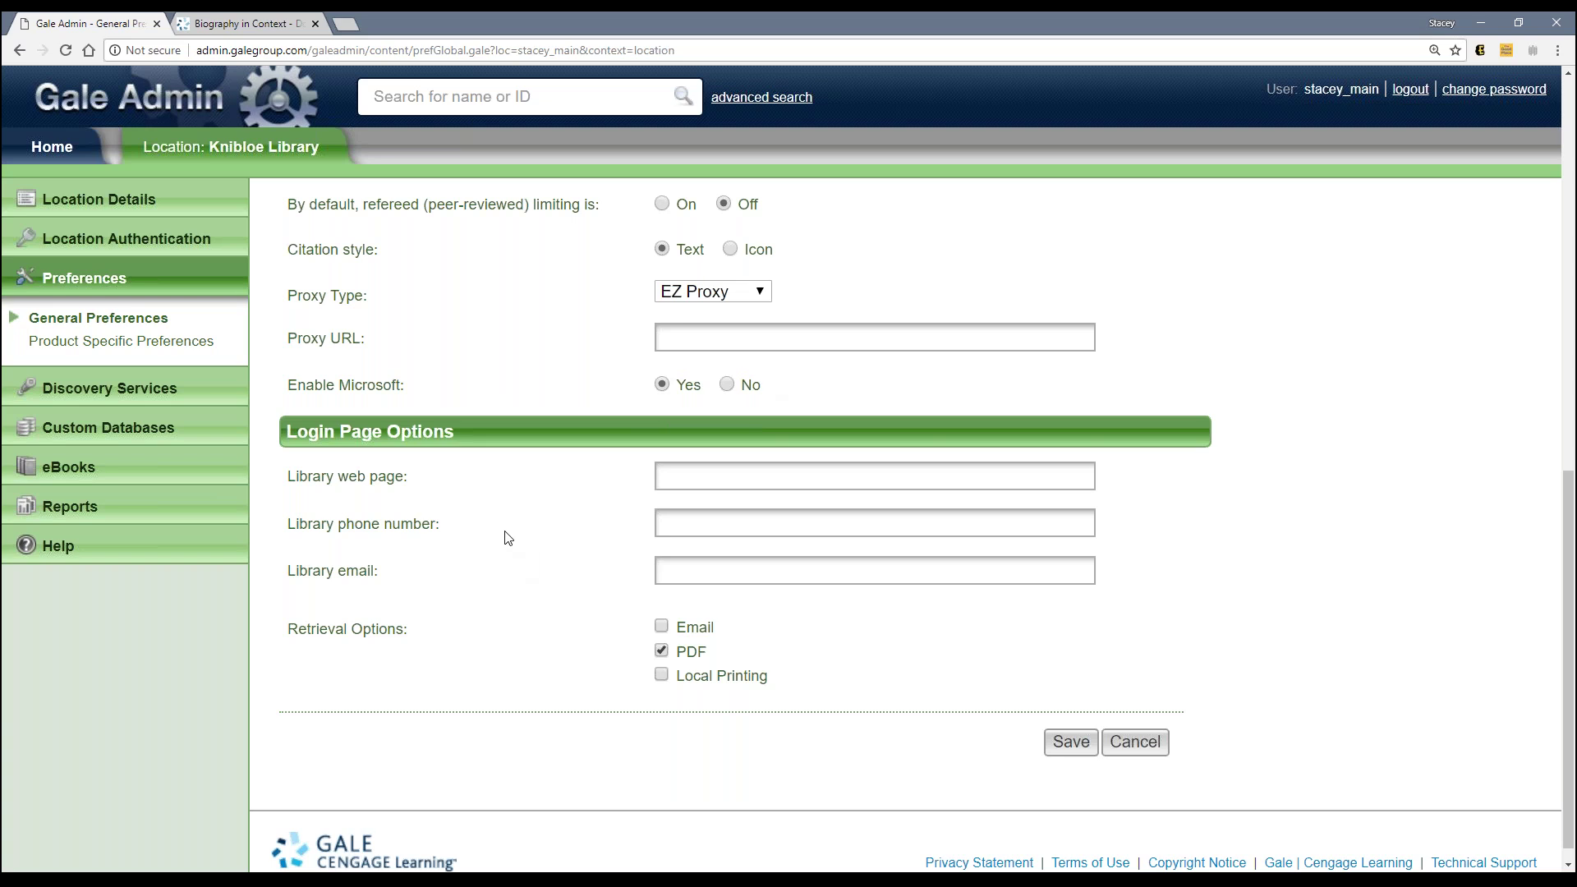
# Step: Compare the Sonia Sotomayor article with Gale Admin's preferences, ending on General Preferences showing EZ Proxy
pyautogui.click(231, 31)
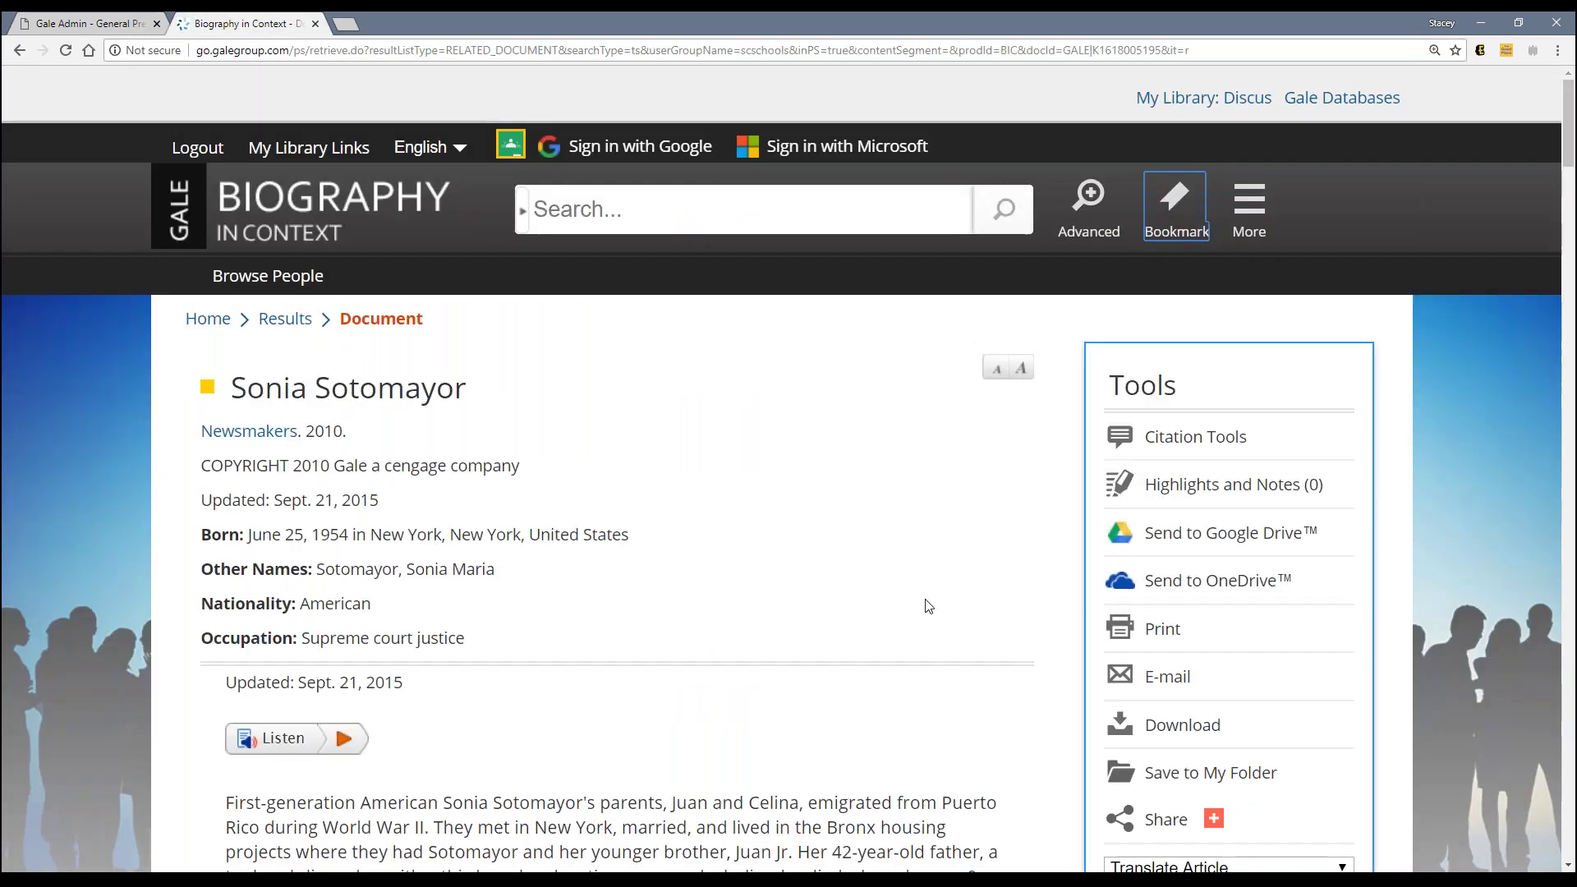
pyautogui.scroll(-1, 926, 605)
pyautogui.scroll(-2, 928, 606)
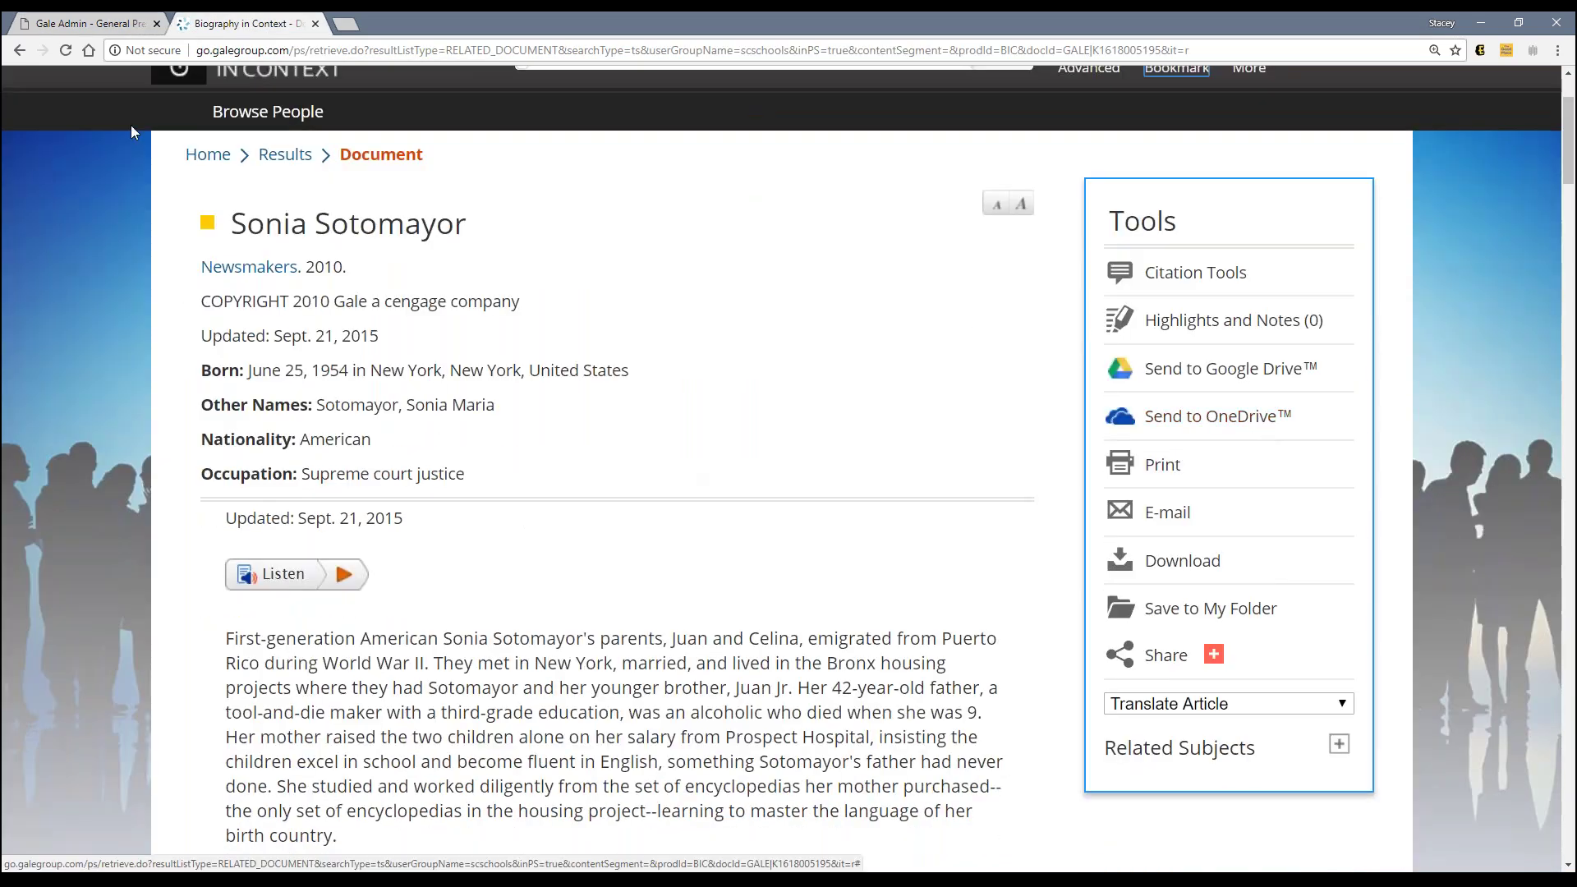
pyautogui.click(128, 30)
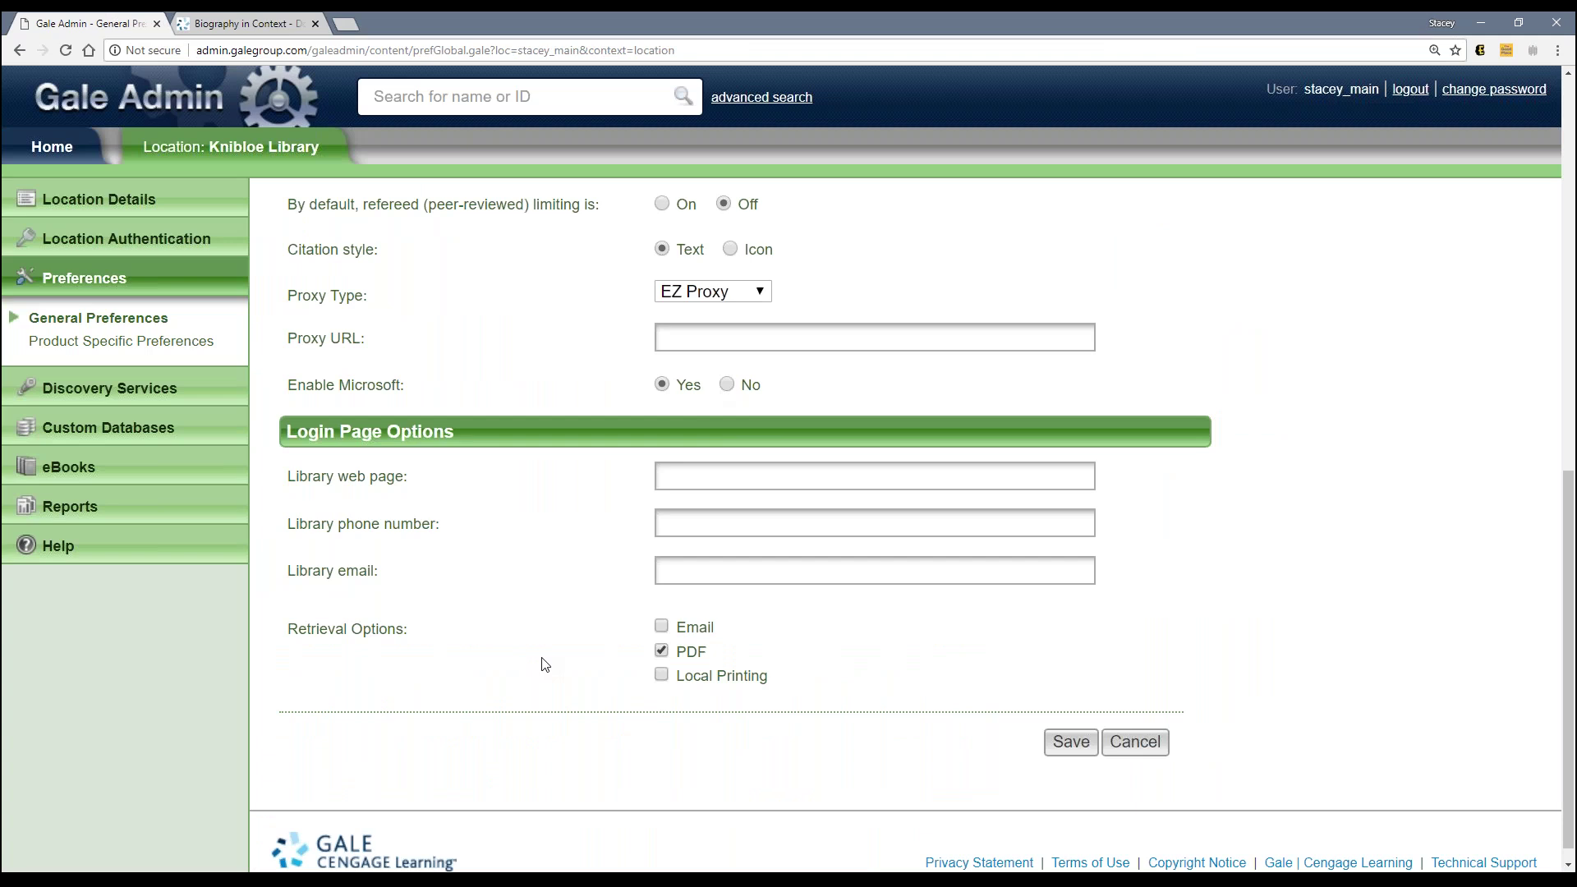
pyautogui.click(282, 25)
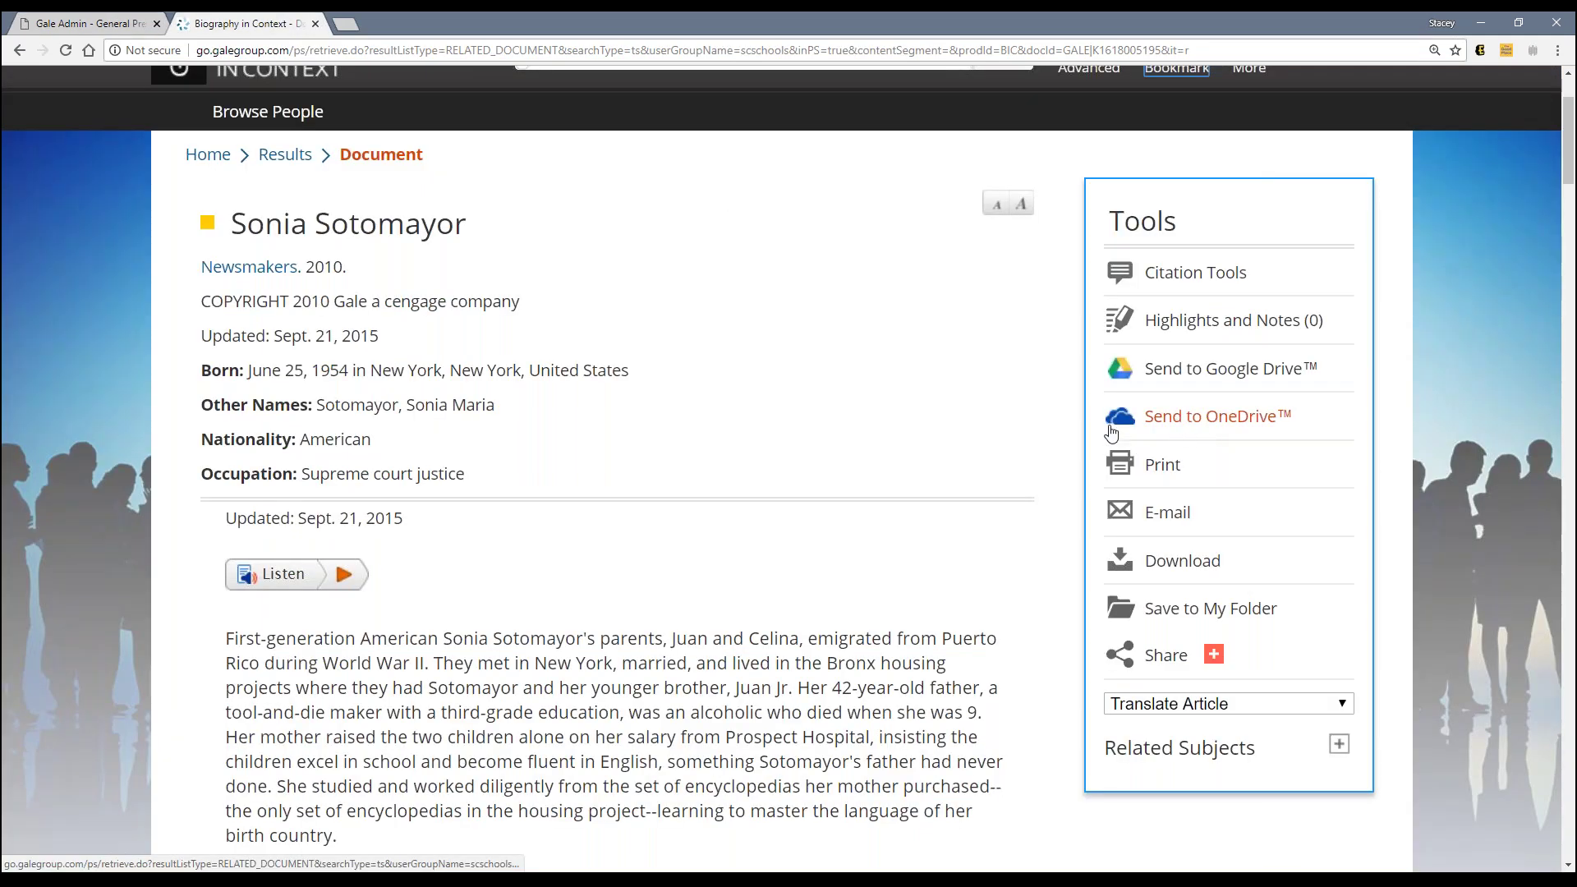
pyautogui.click(90, 24)
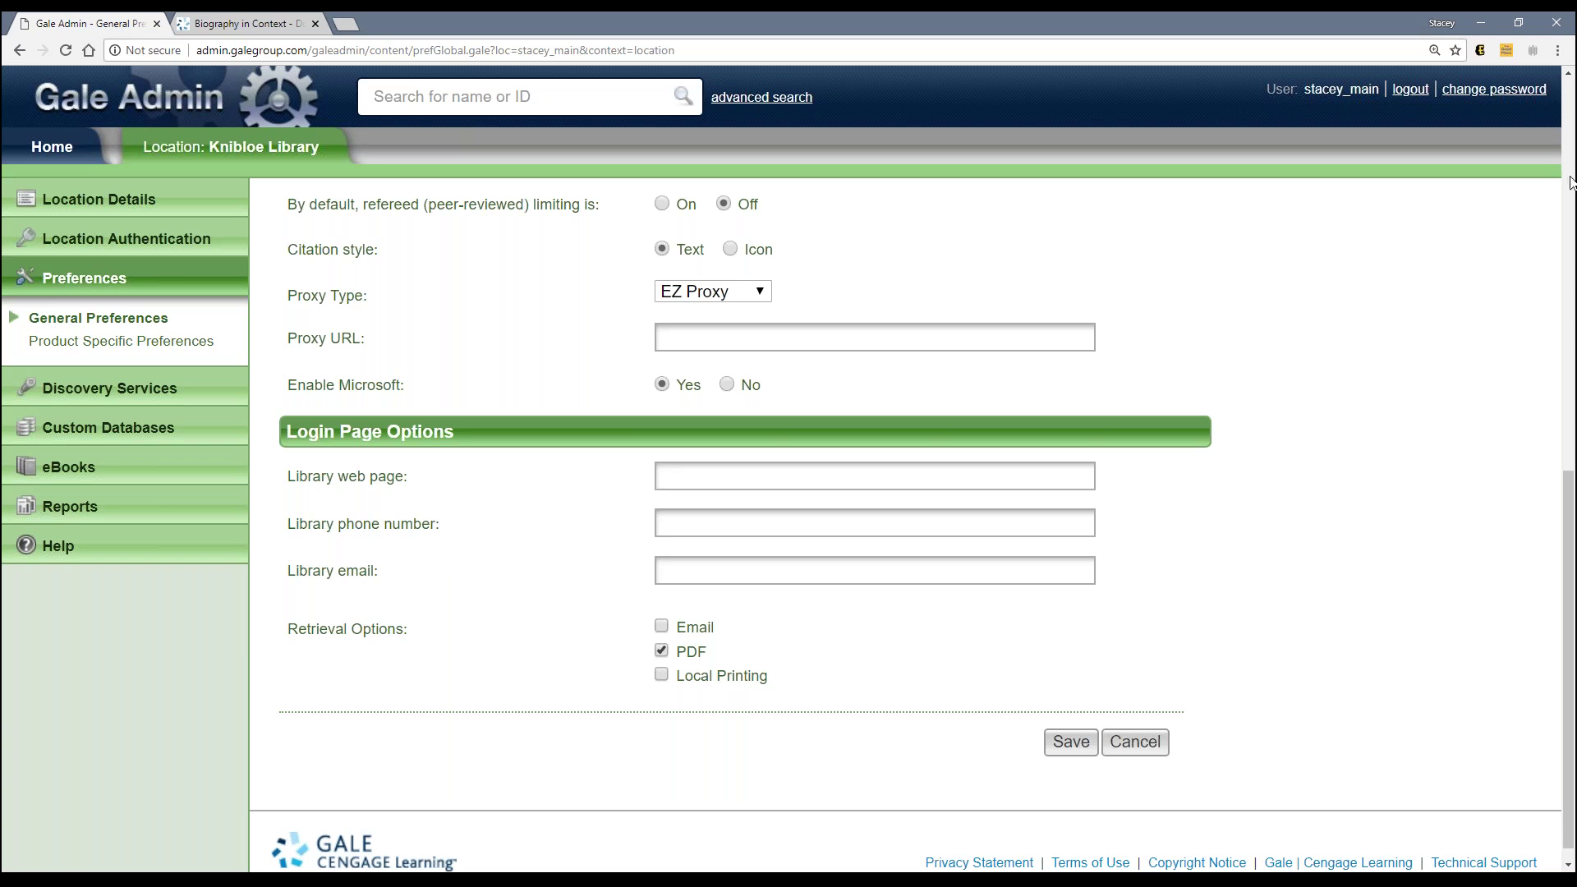
pyautogui.click(1567, 105)
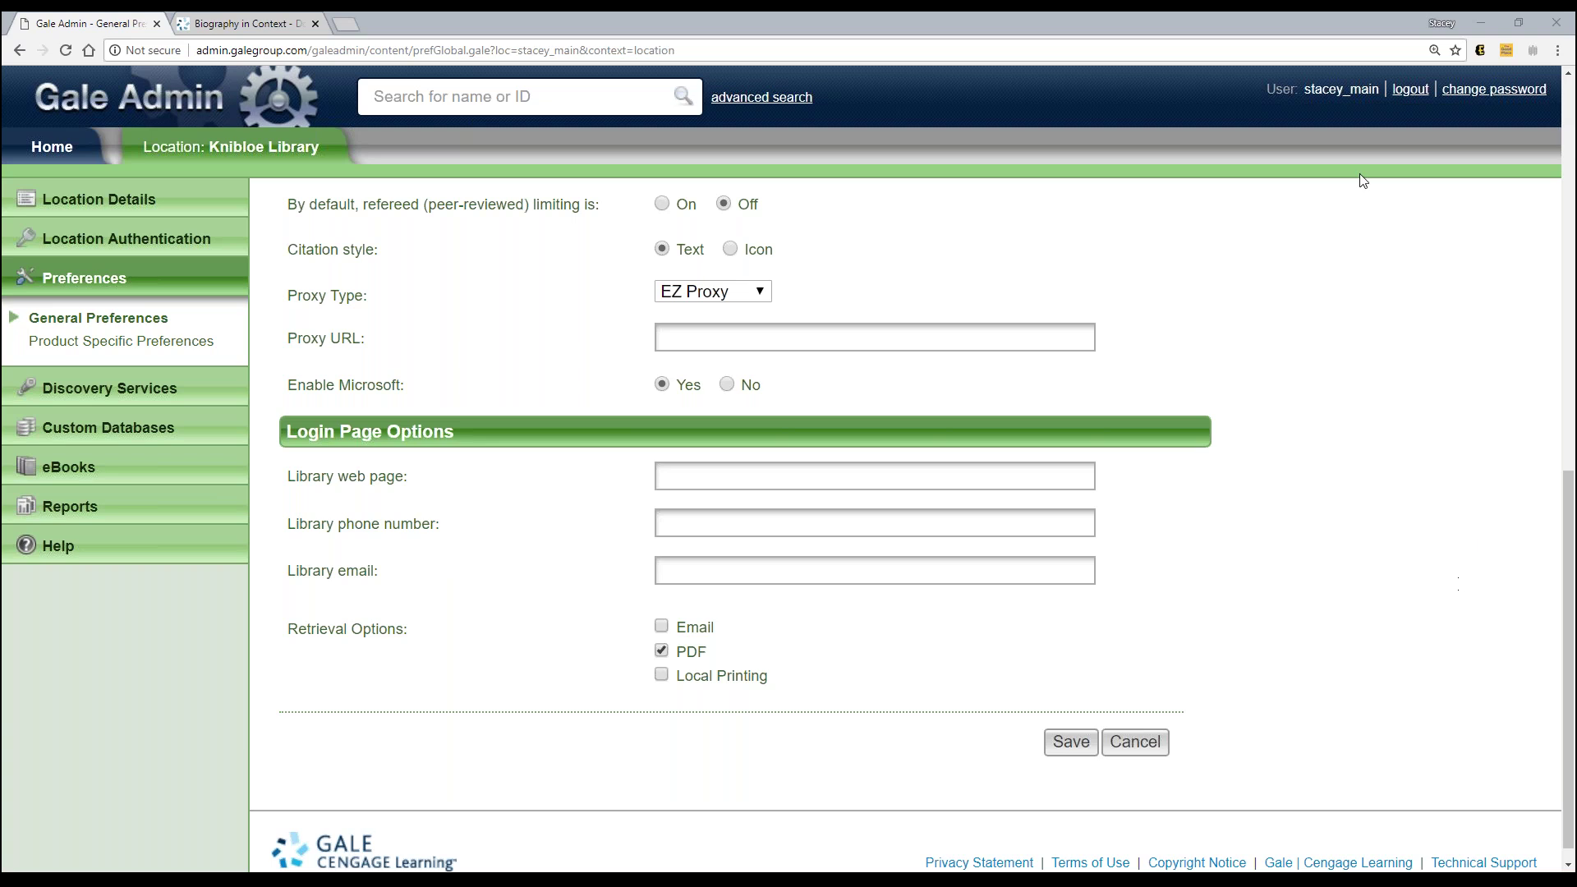
pyautogui.click(1337, 96)
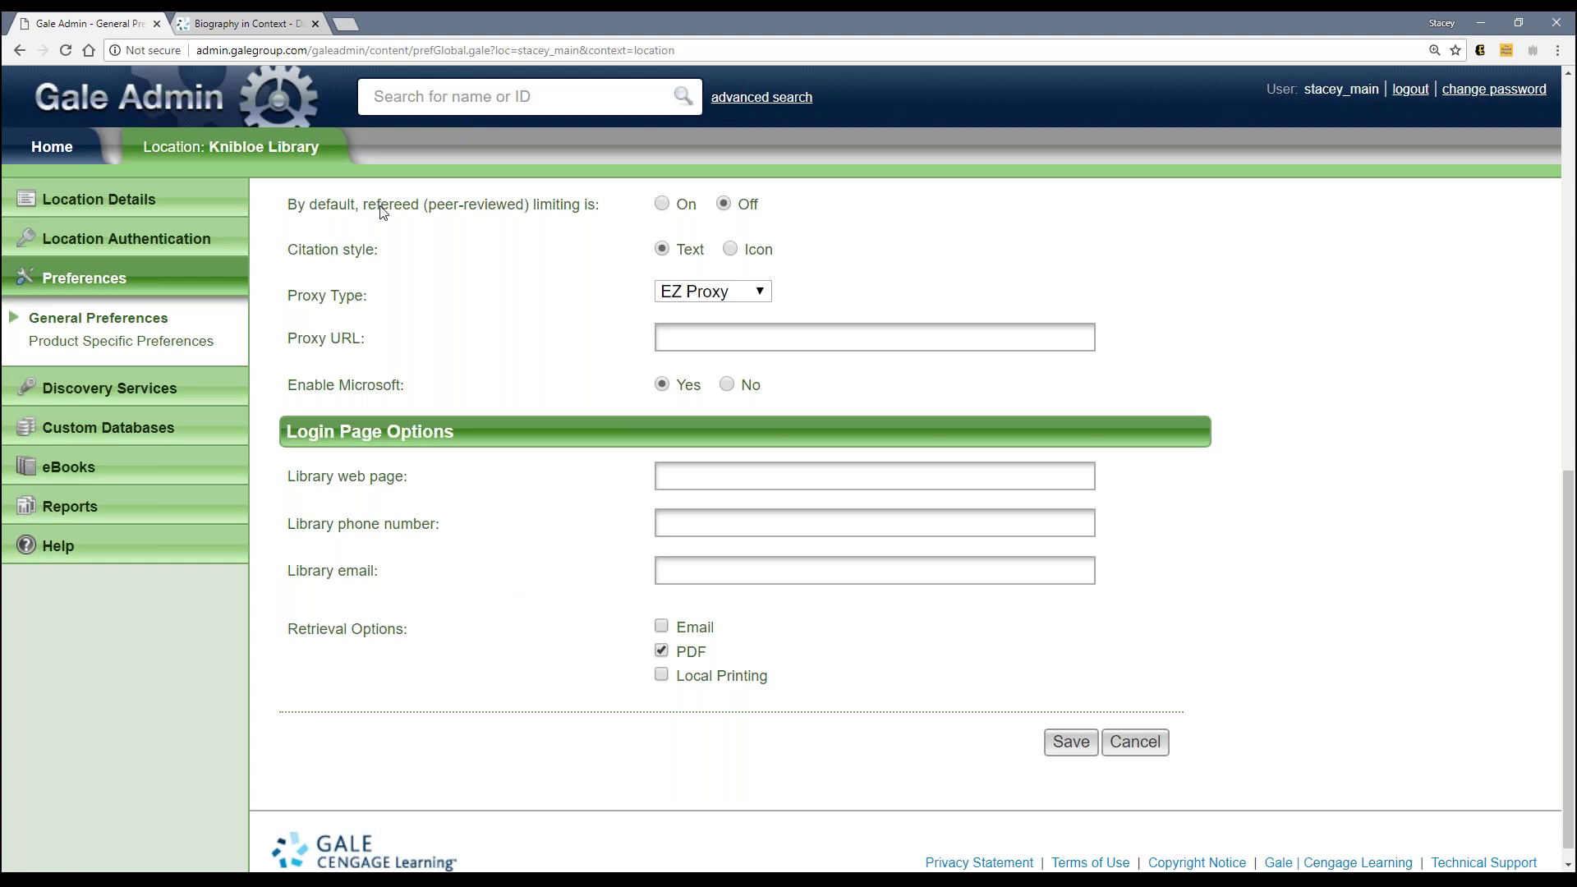
# Step: Open the New York State Library Gale Databases sign-in page in a new tab and focus its password field
pyautogui.hotkey('ctrl', 't')
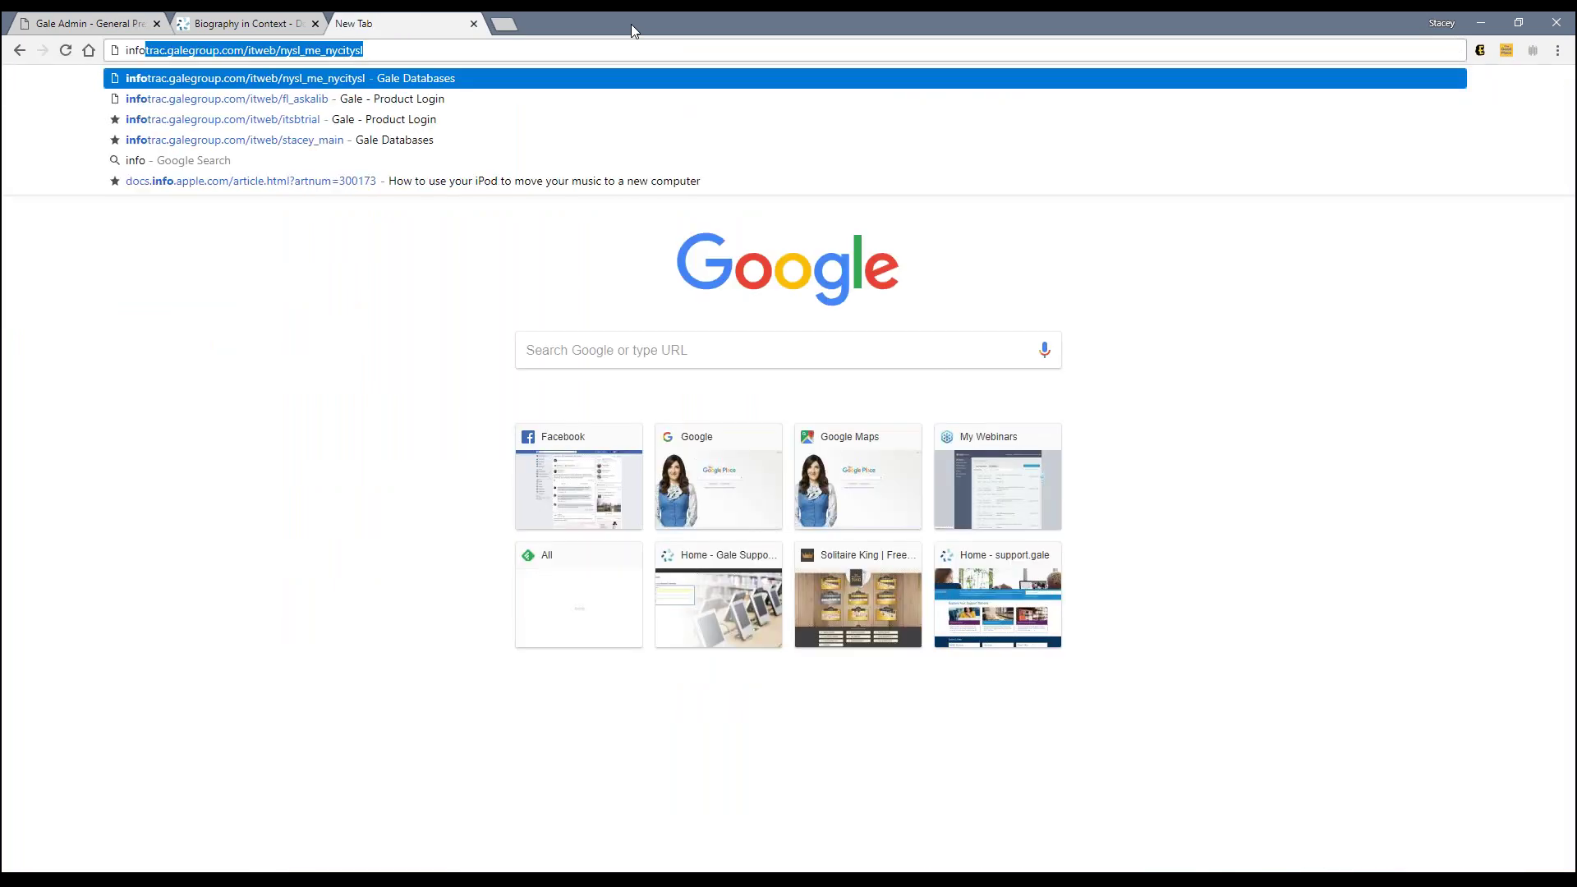
pyautogui.press('Right')
pyautogui.press('Return')
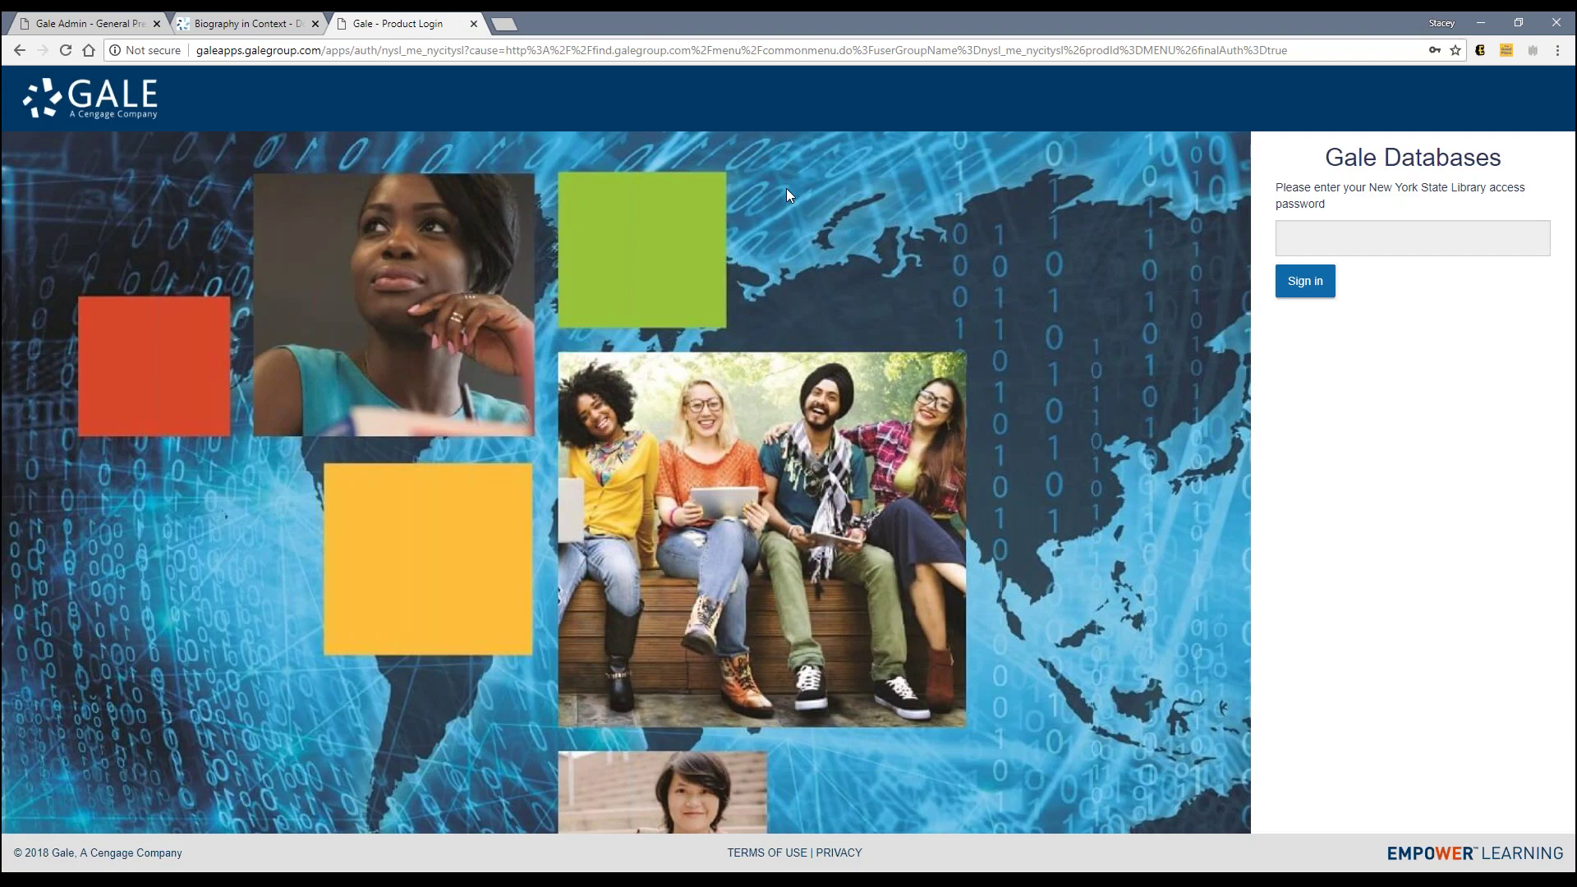
pyautogui.click(1324, 239)
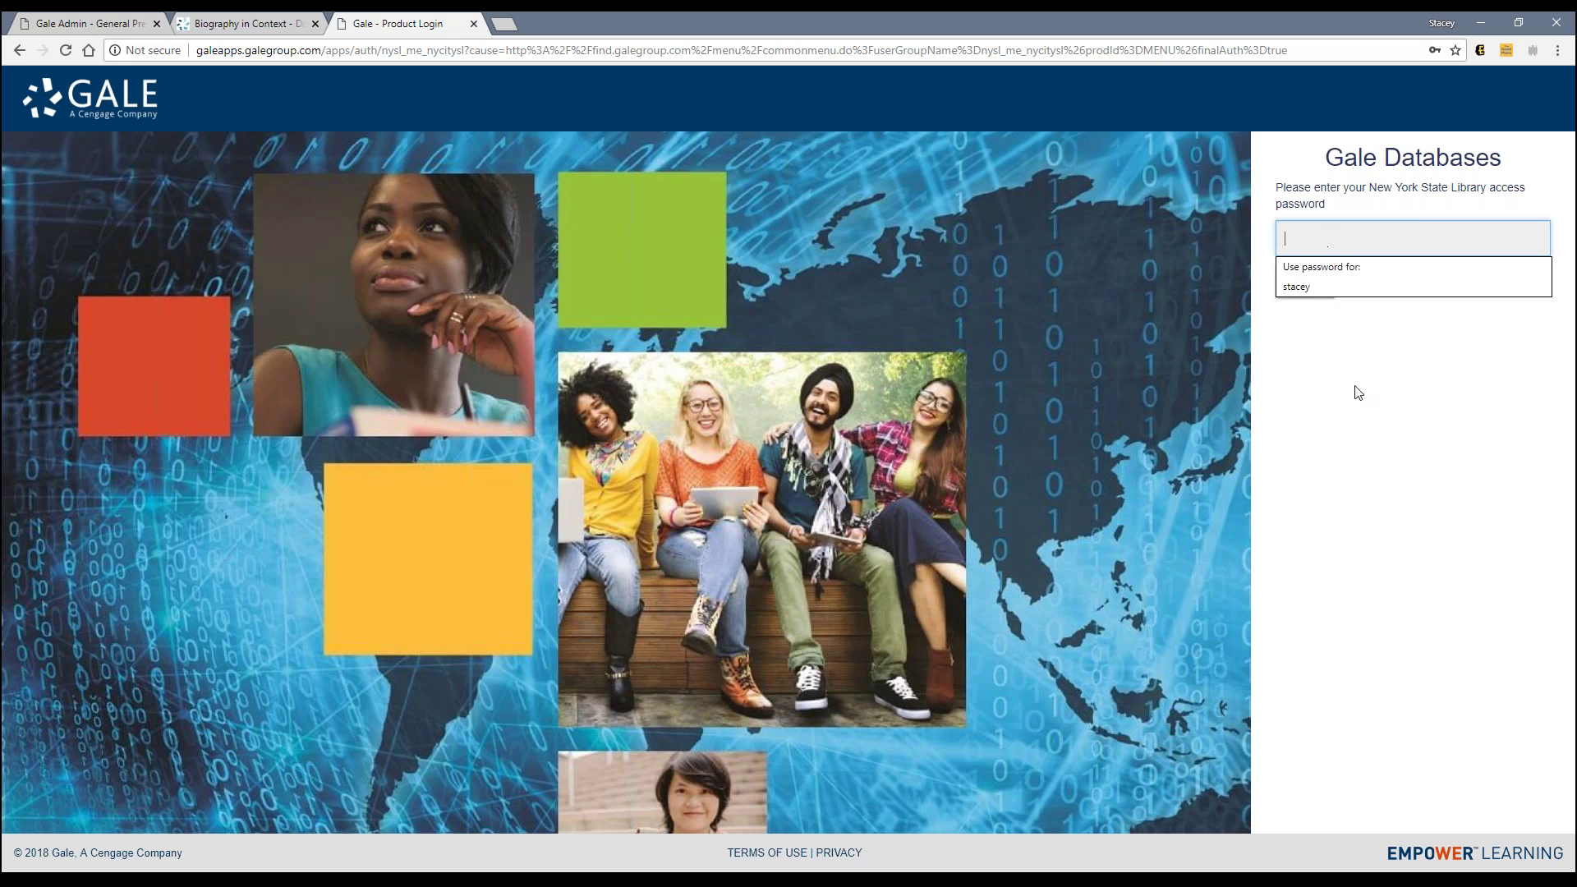
pyautogui.click(1358, 410)
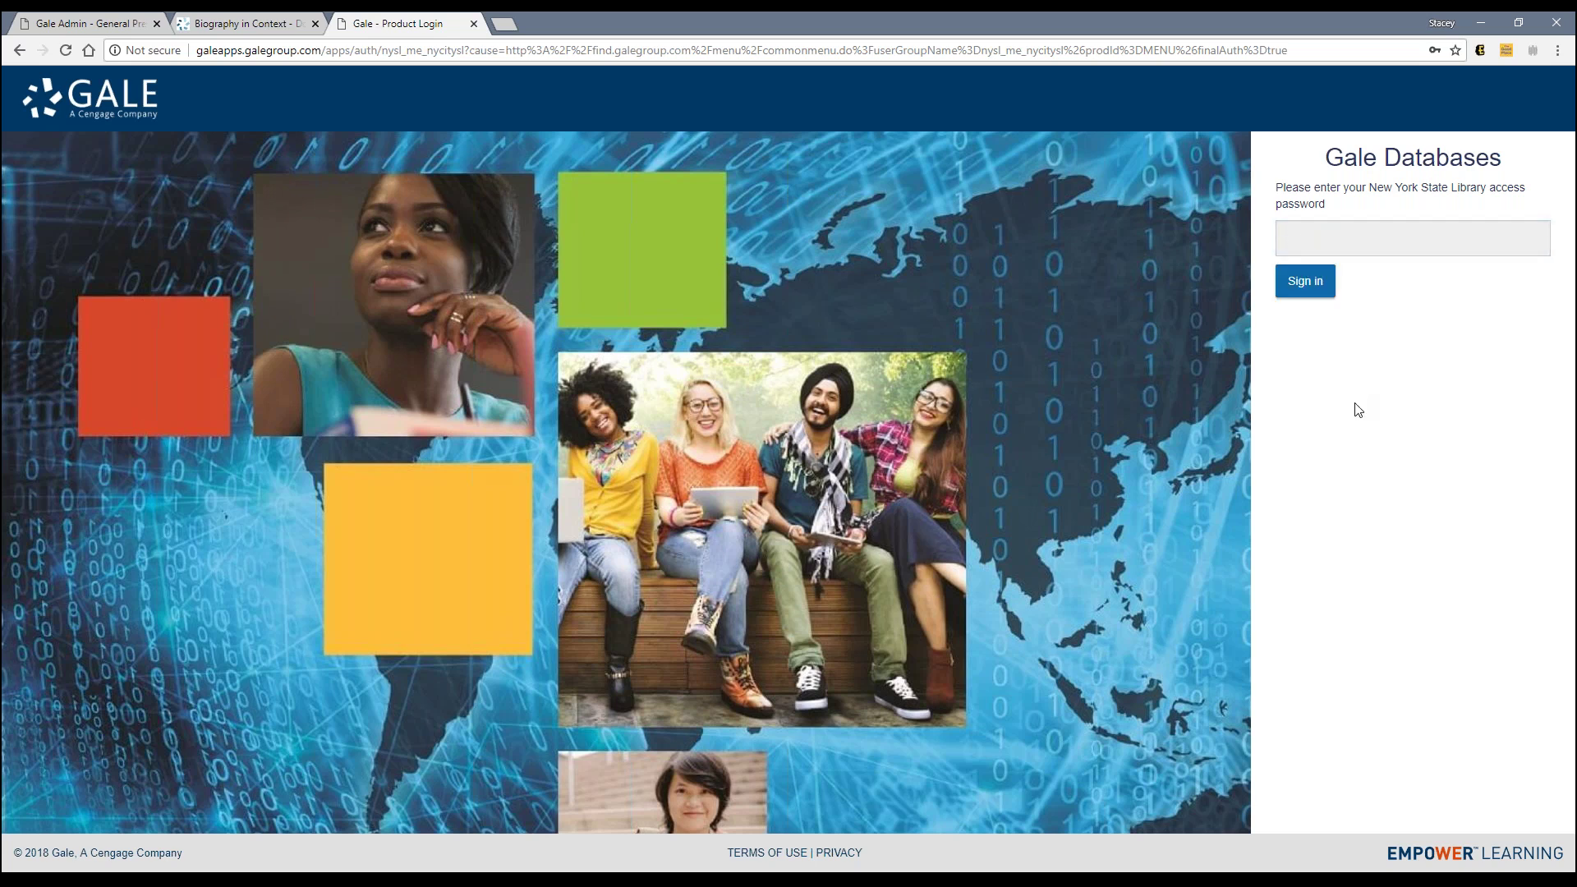
# Step: Compare Gale Admin preferences with the Sonia Sotomayor article, ending on General Preferences
pyautogui.click(104, 31)
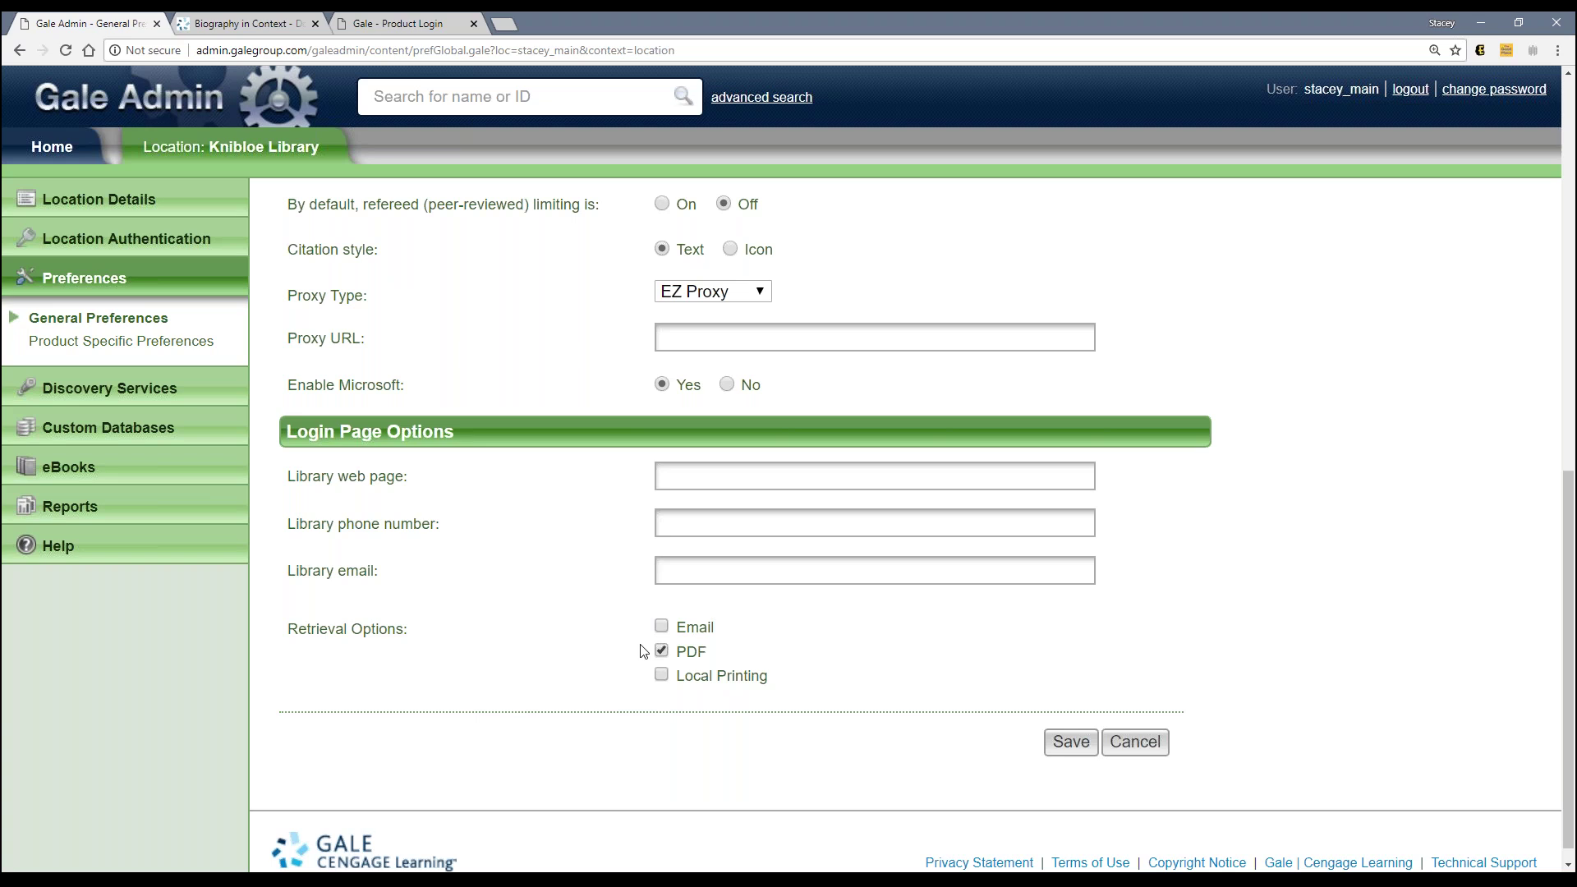
pyautogui.click(276, 18)
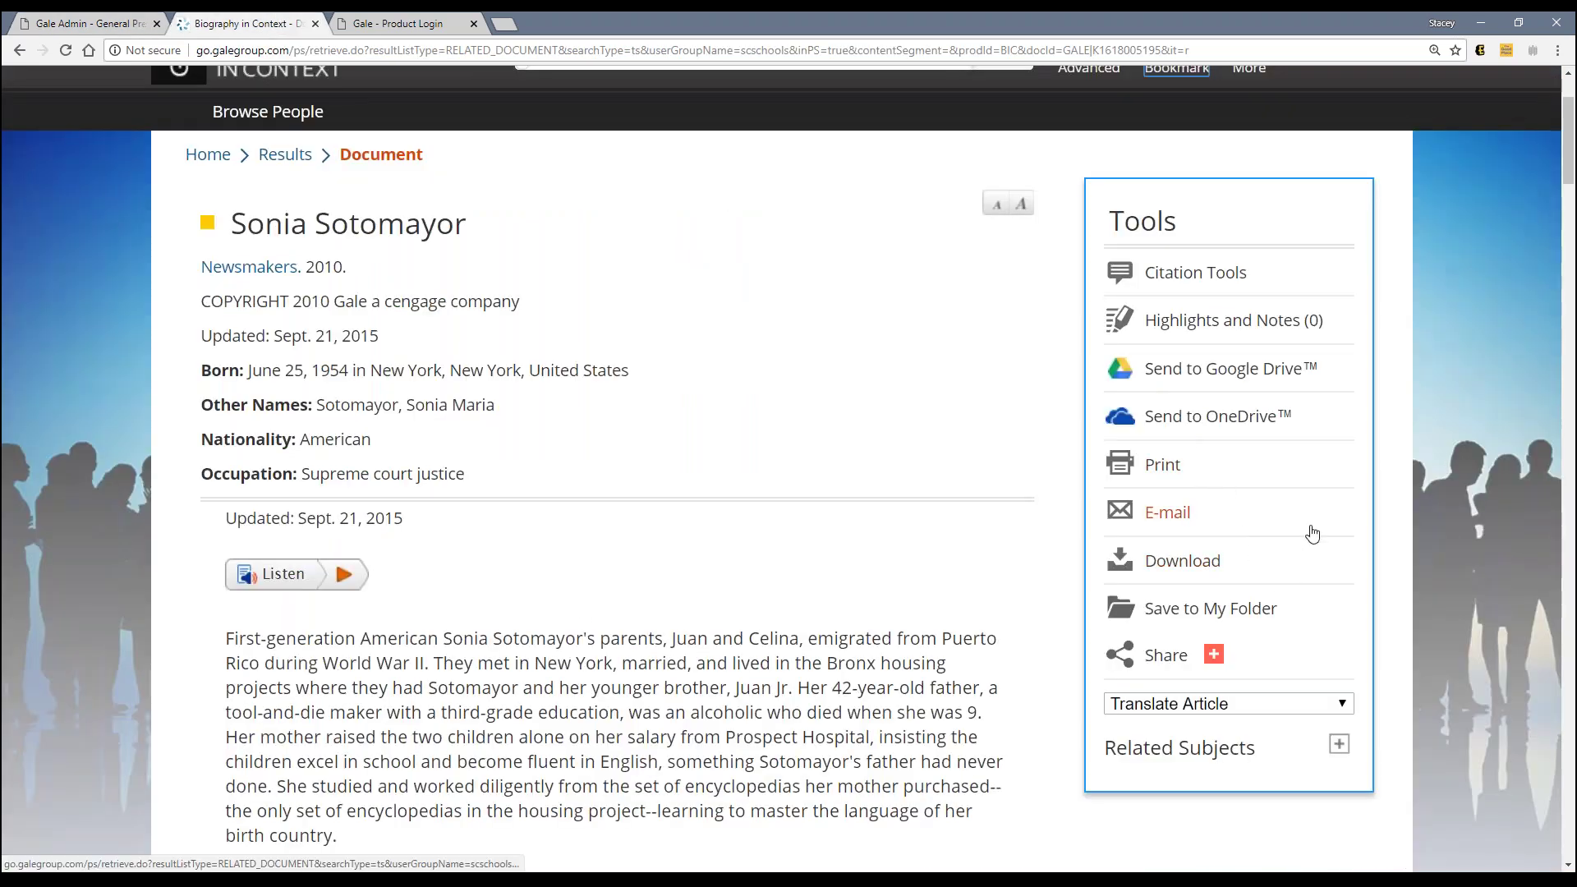
pyautogui.click(162, 23)
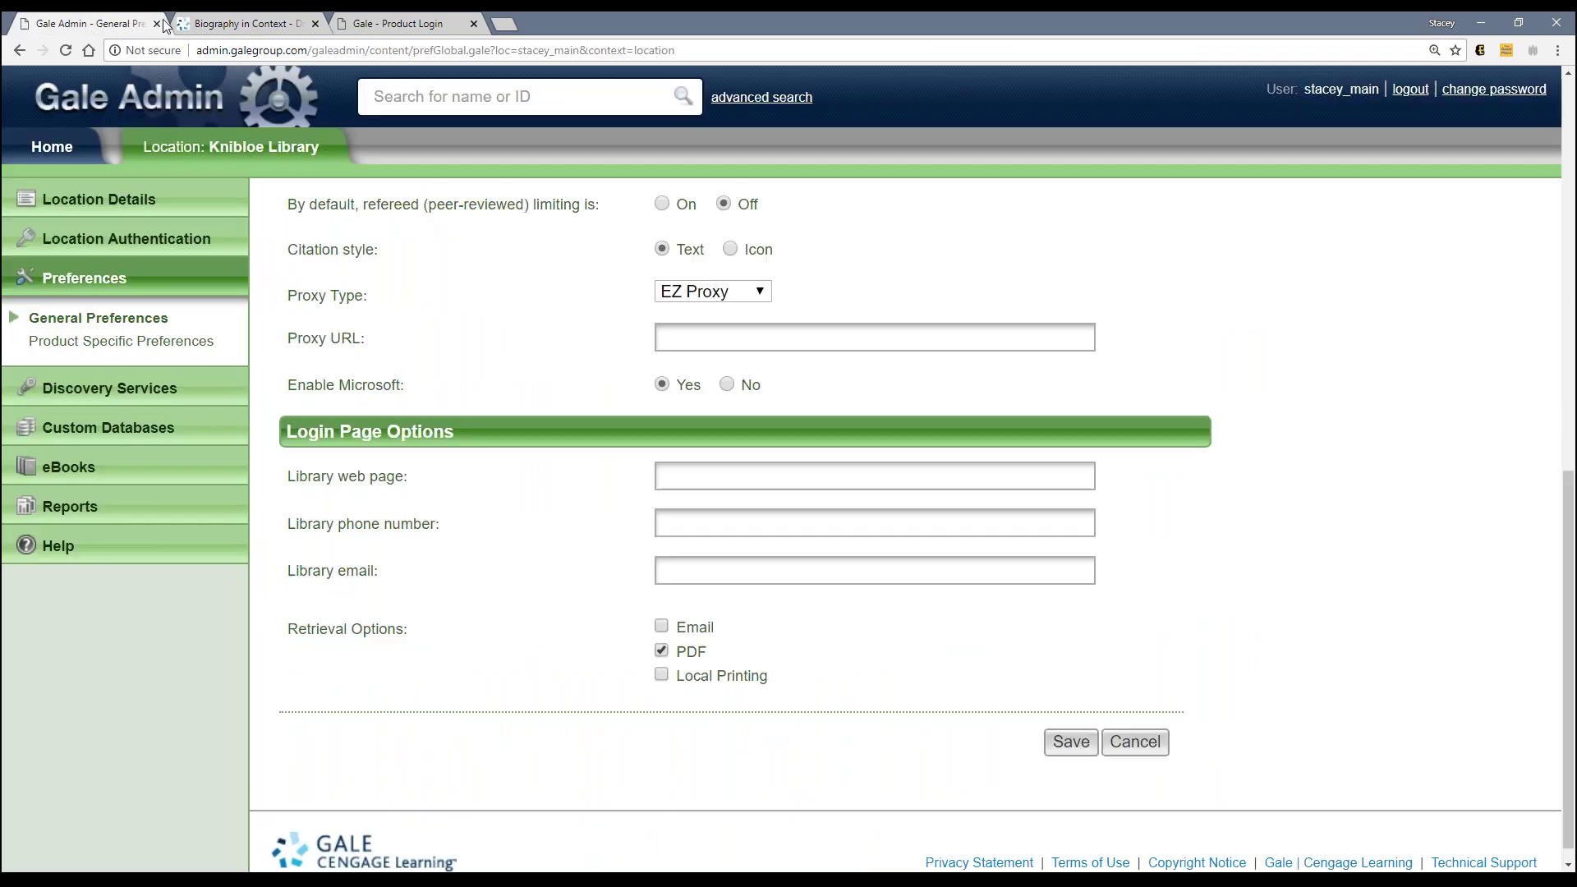
# Step: Glance back at the Sonia Sotomayor article, then return to Knibloe Library's General Preferences
pyautogui.click(257, 26)
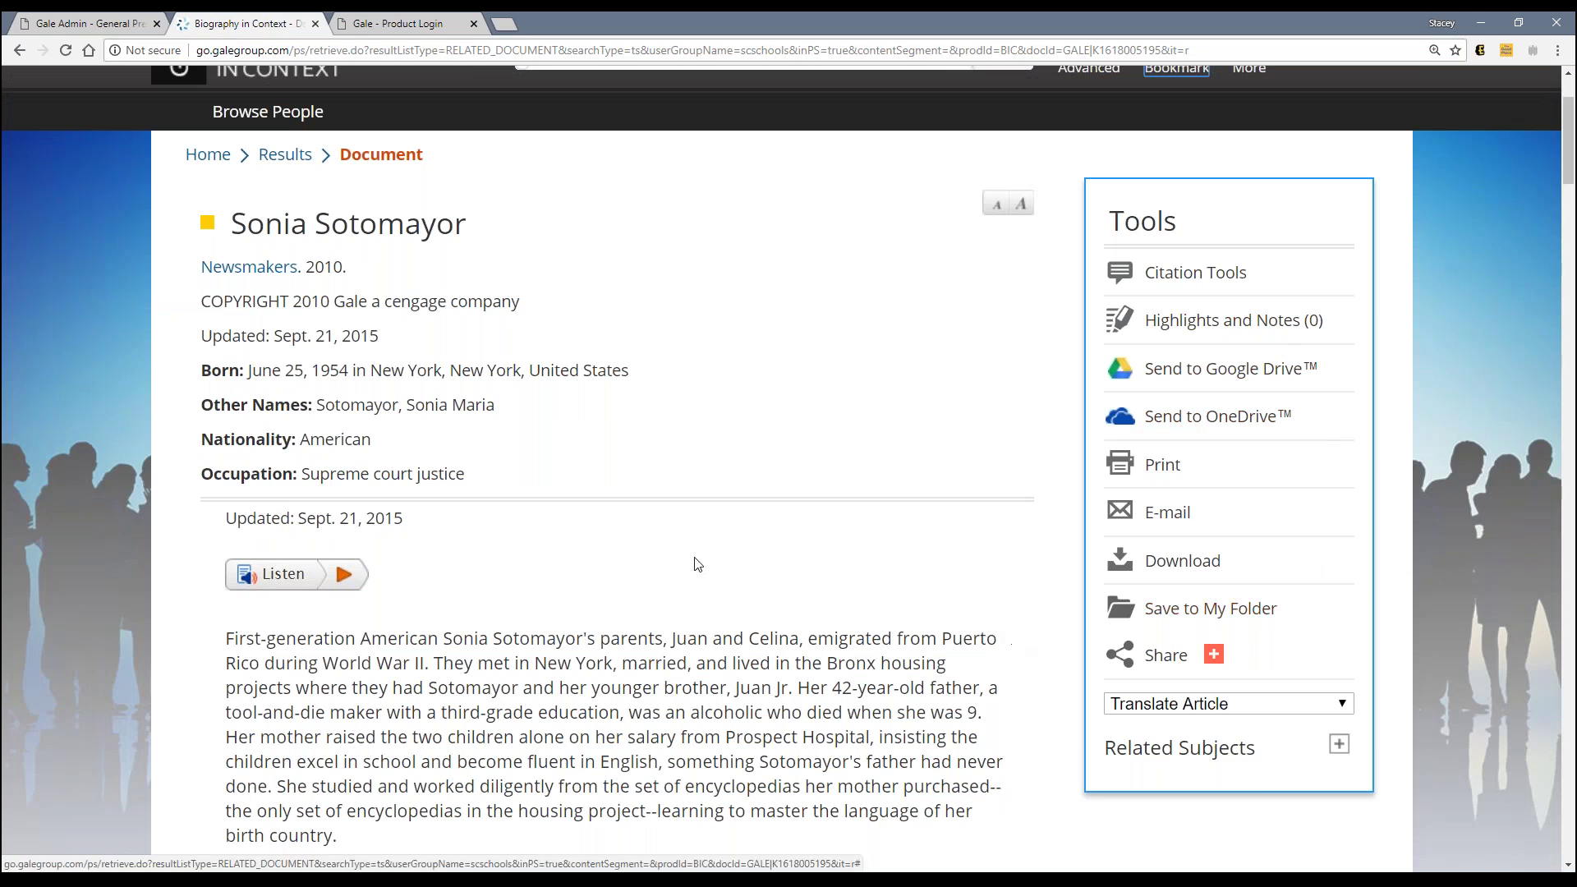
pyautogui.click(132, 27)
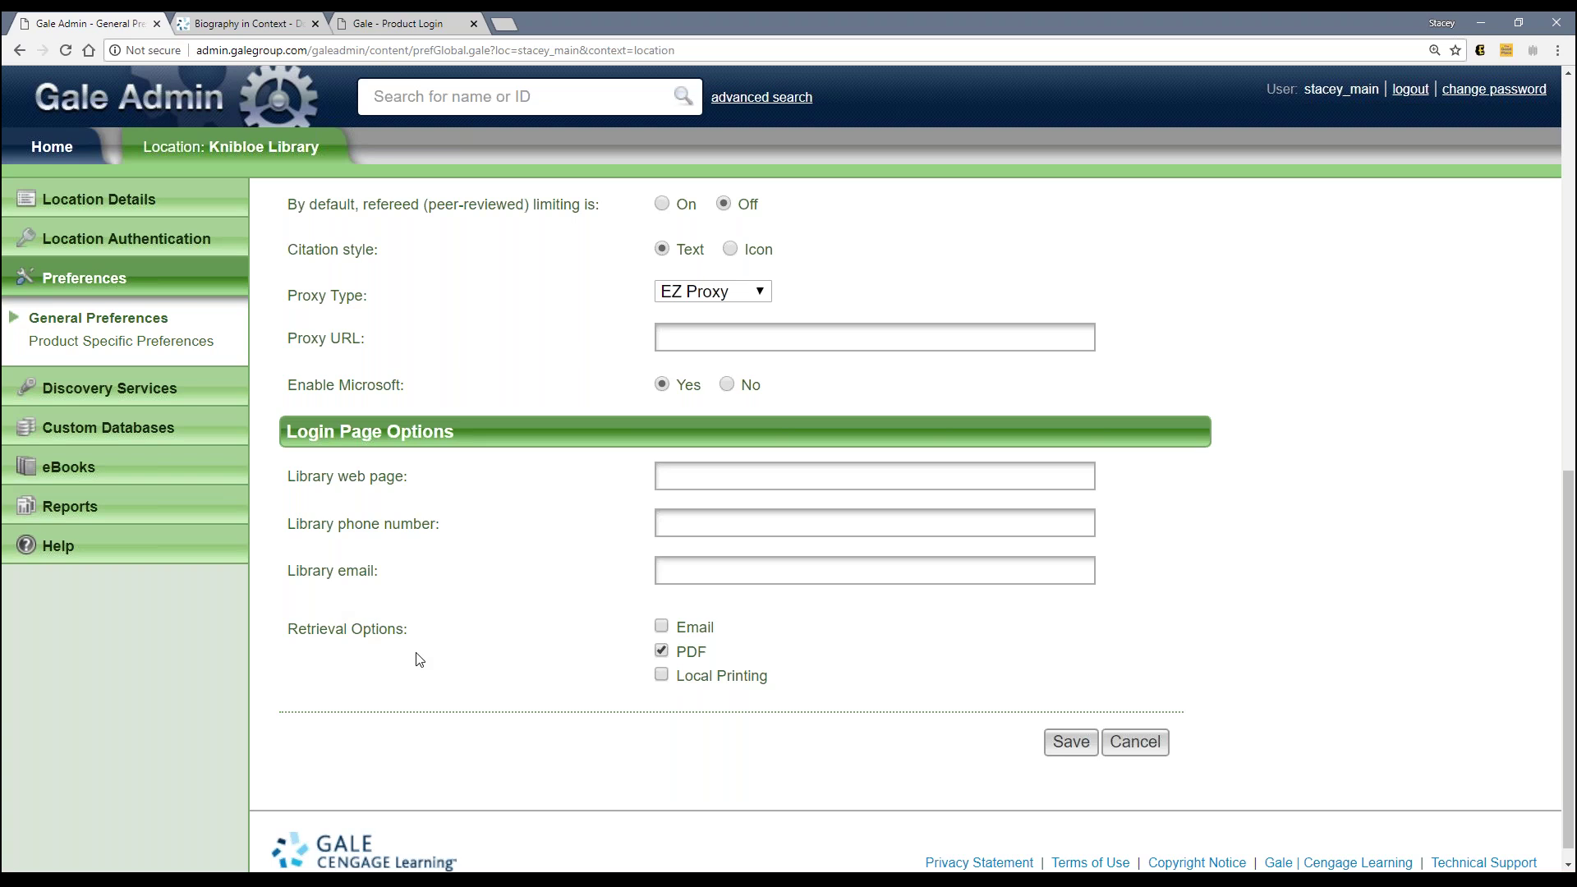
pyautogui.scroll(7, 418, 659)
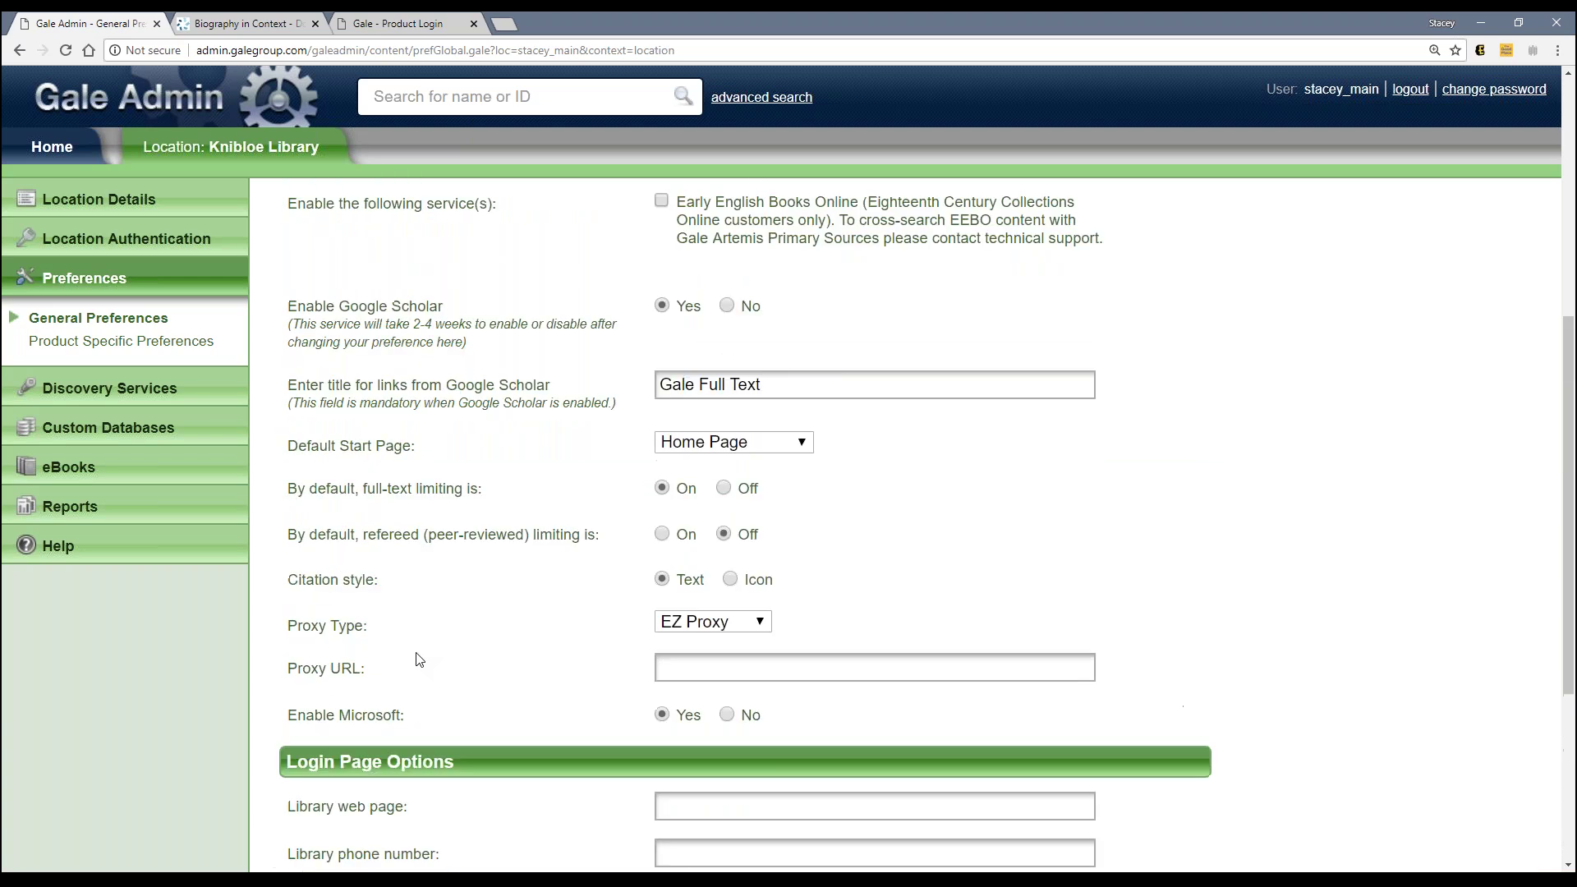
pyautogui.scroll(3, 418, 659)
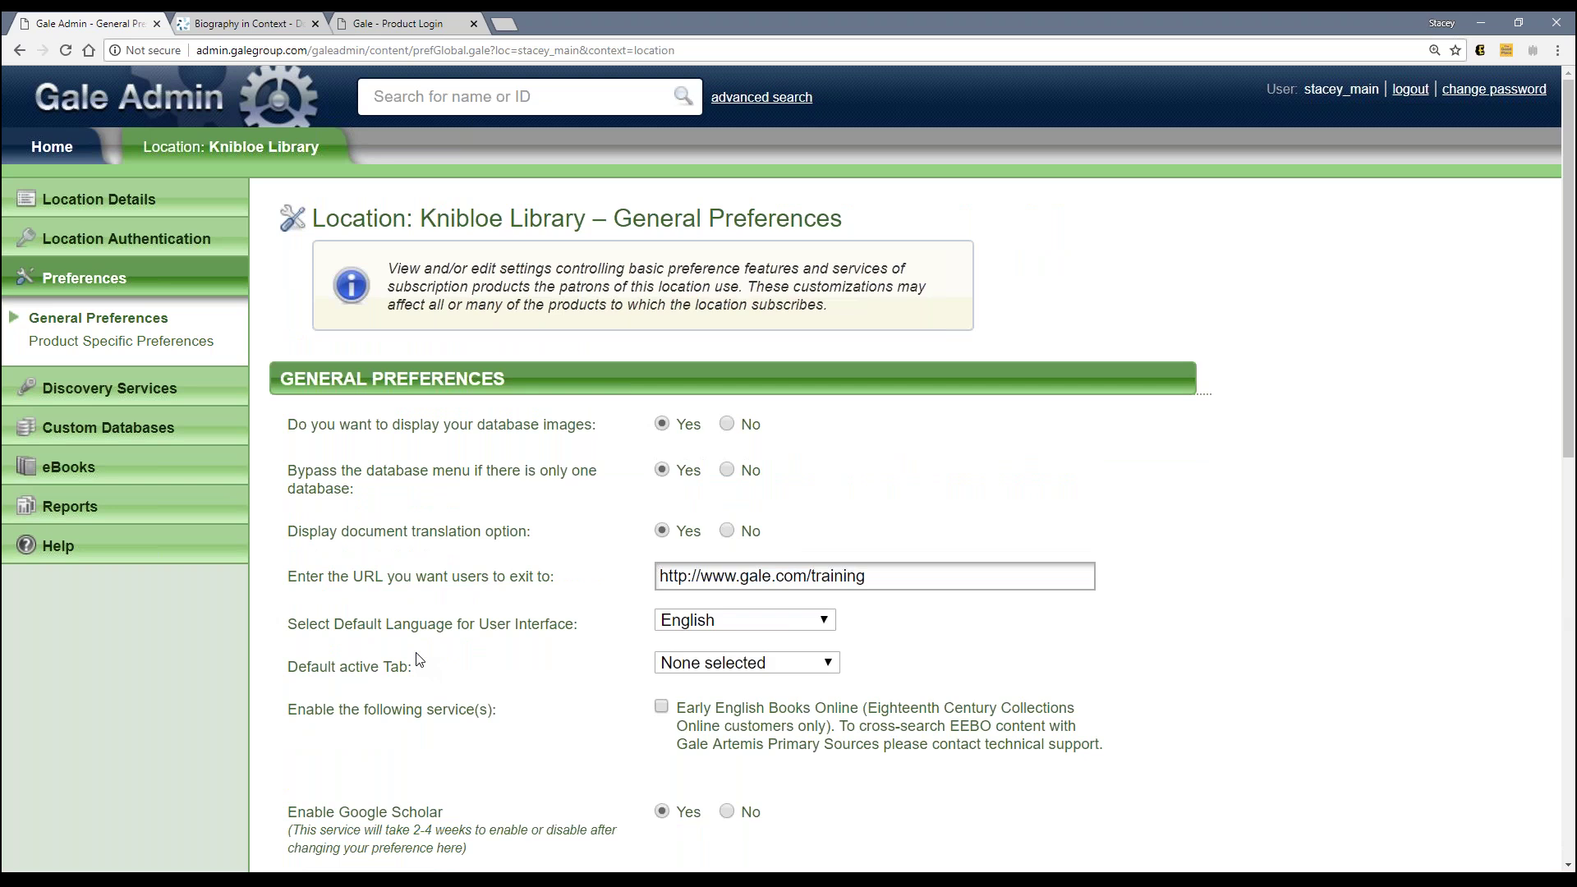
pyautogui.scroll(-4, 419, 659)
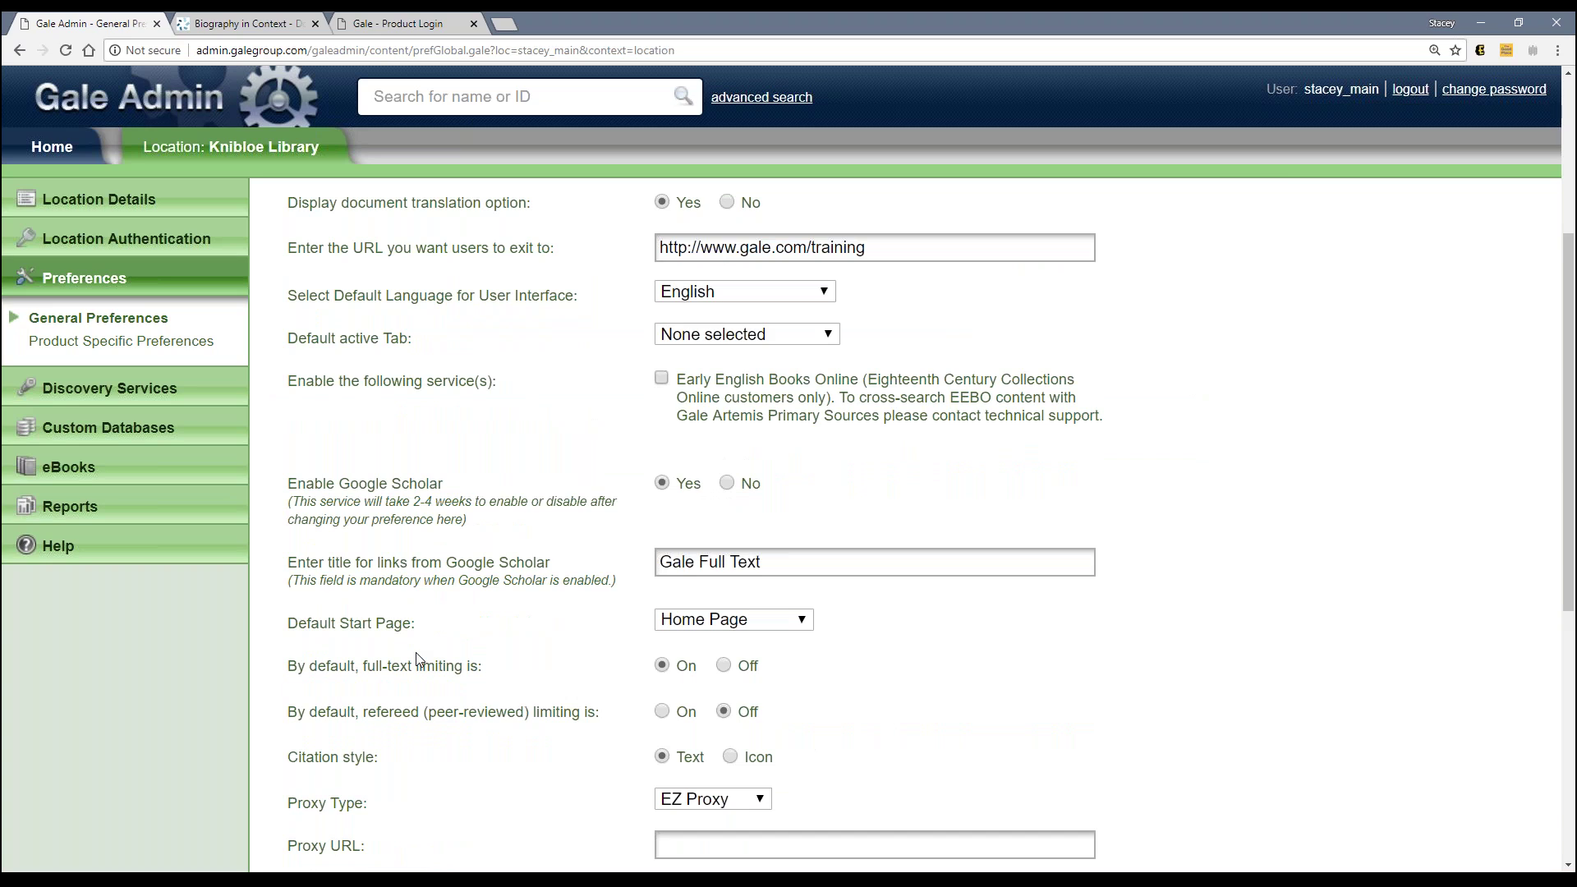
pyautogui.scroll(1, 419, 660)
pyautogui.click(740, 428)
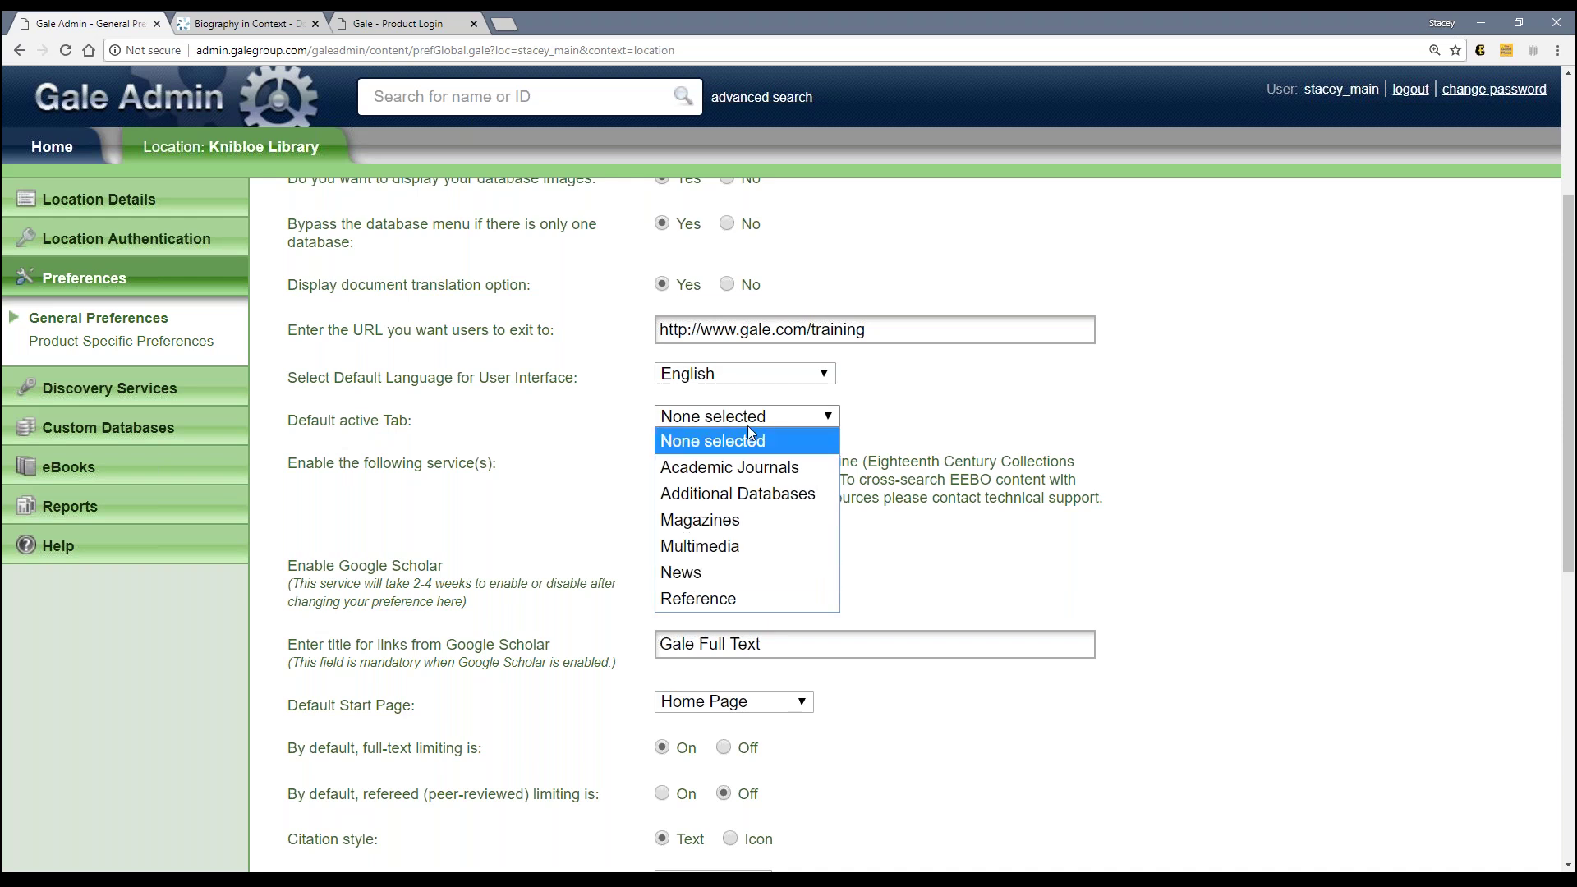
pyautogui.click(618, 448)
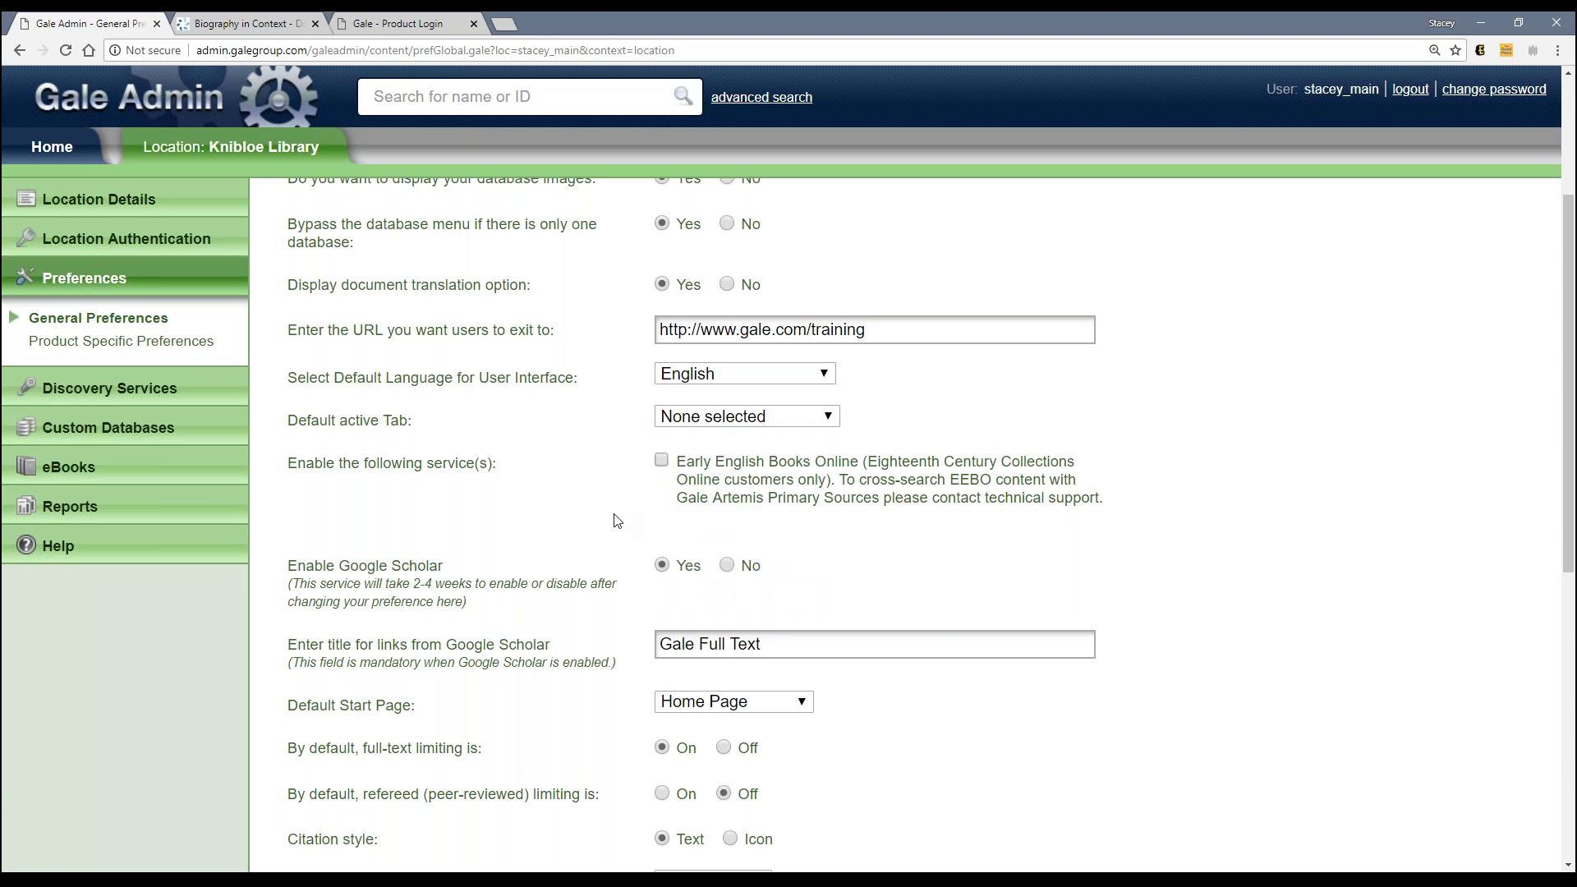
pyautogui.scroll(-6, 616, 520)
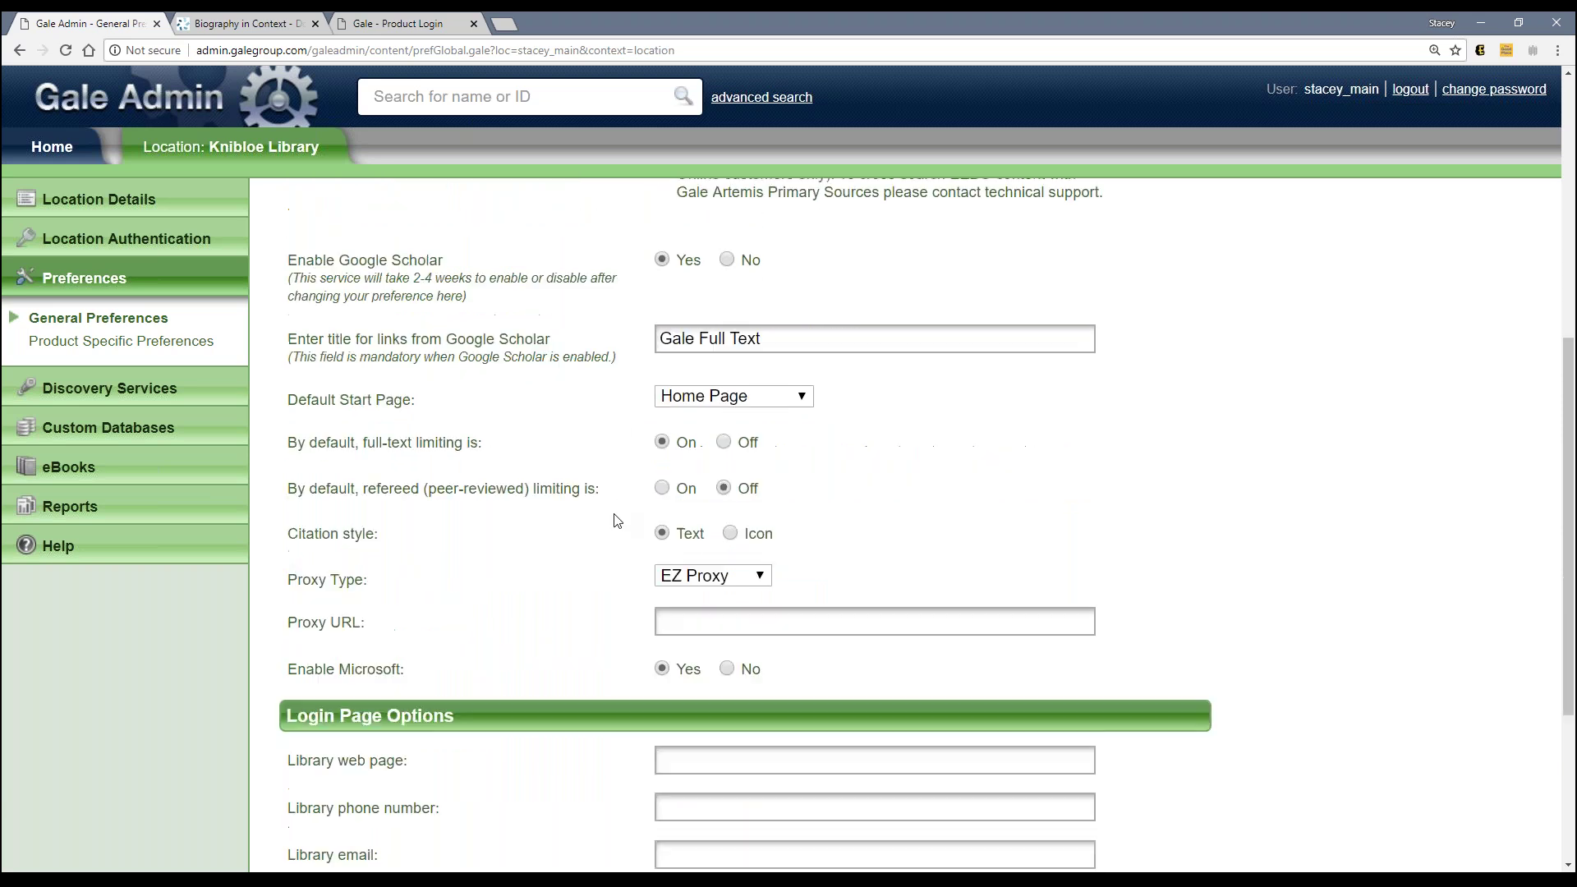
pyautogui.scroll(-1, 527, 757)
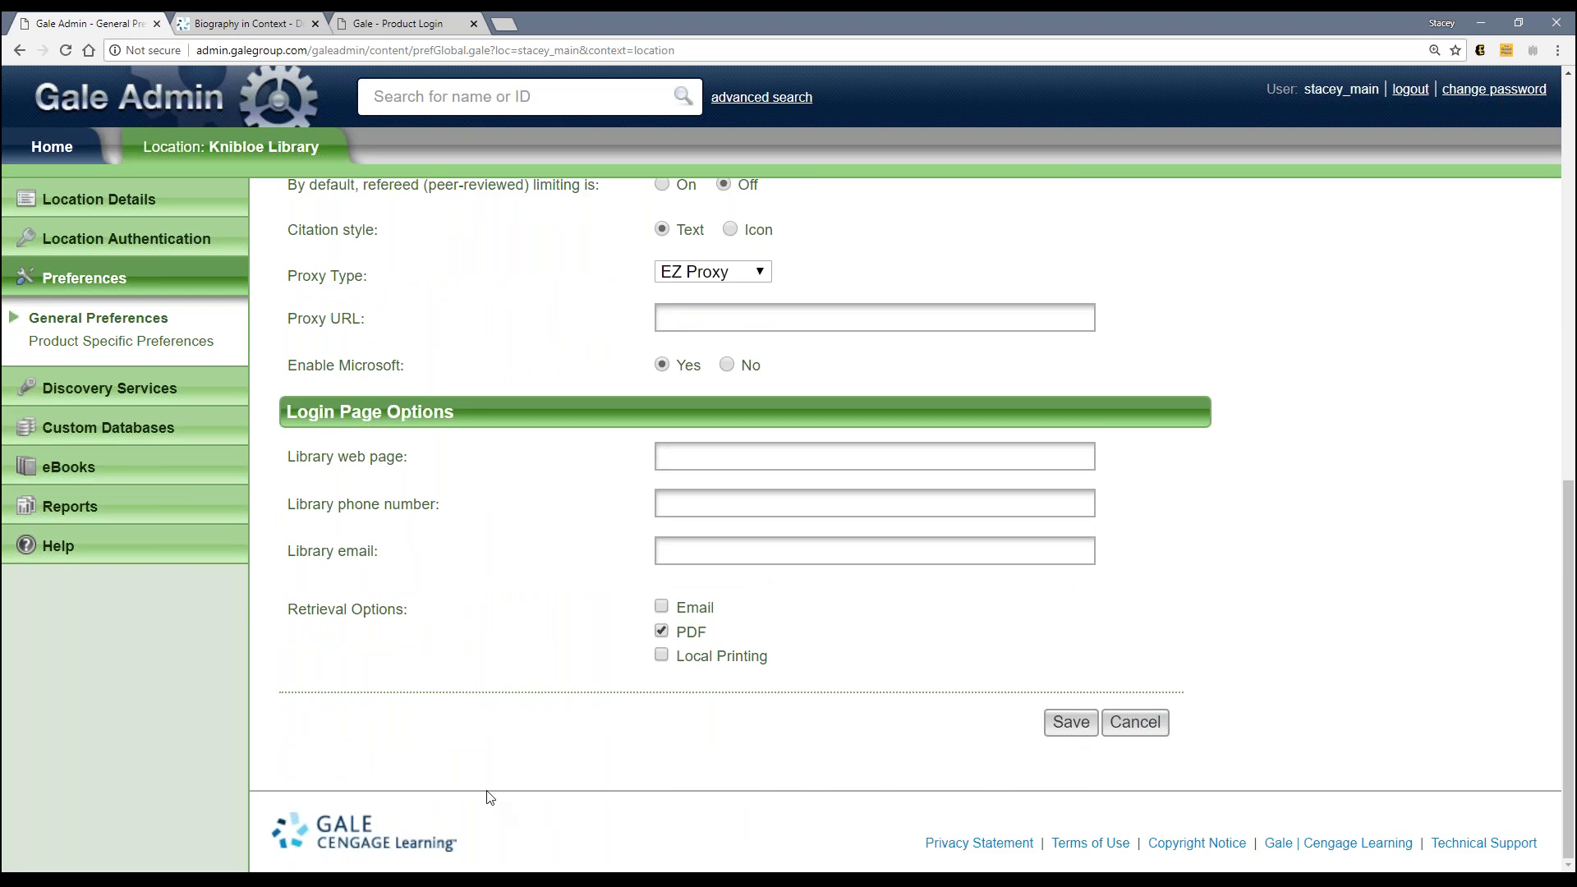
pyautogui.scroll(1, 468, 758)
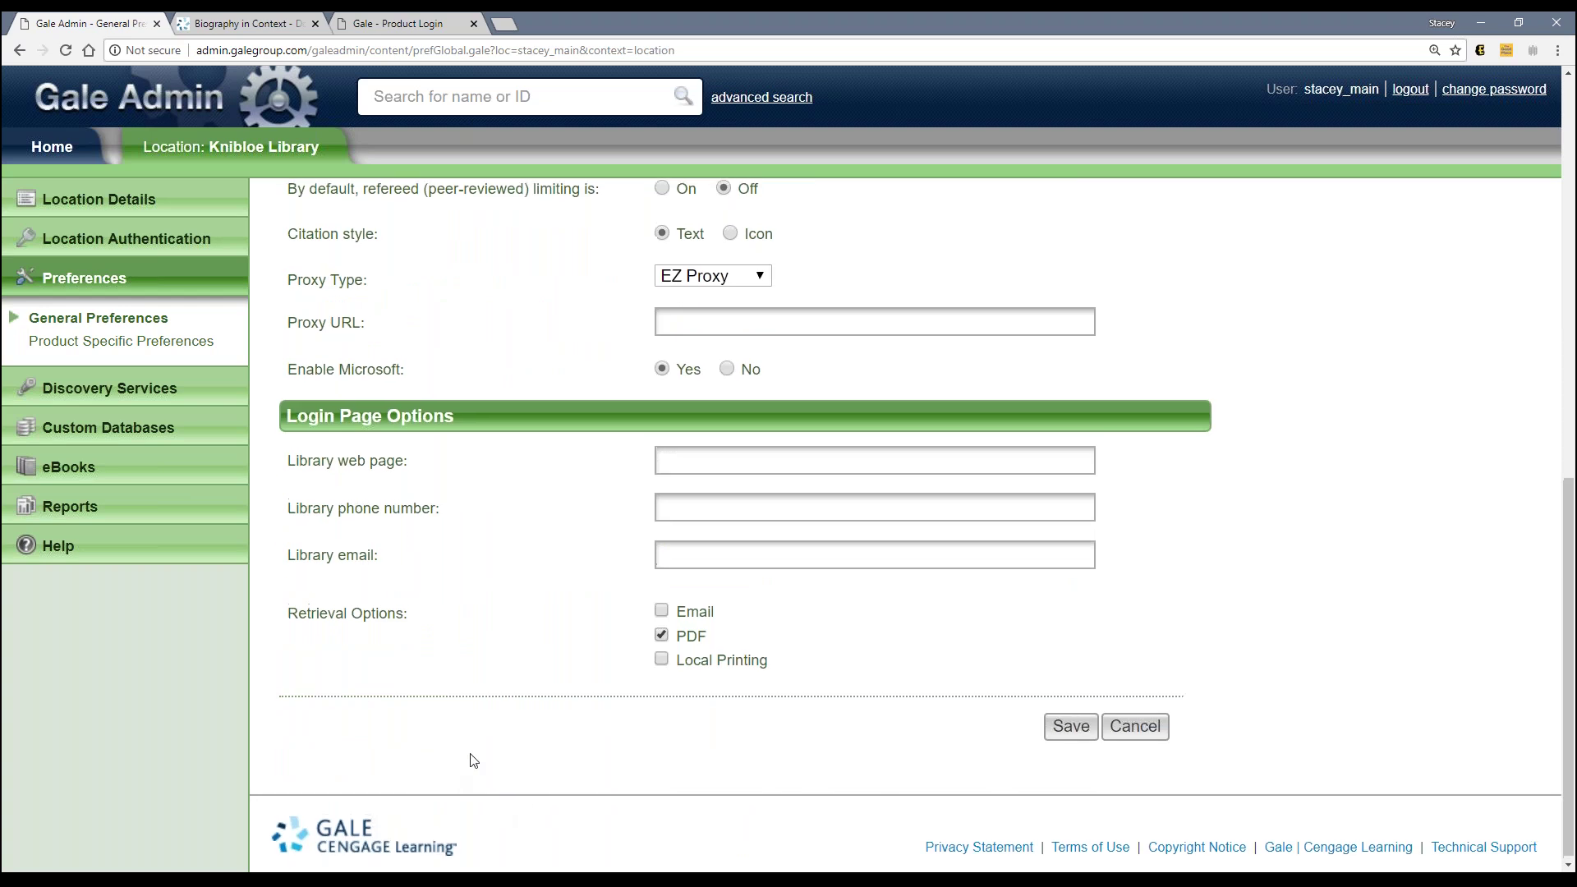
pyautogui.scroll(5, 473, 760)
pyautogui.scroll(5, 473, 760)
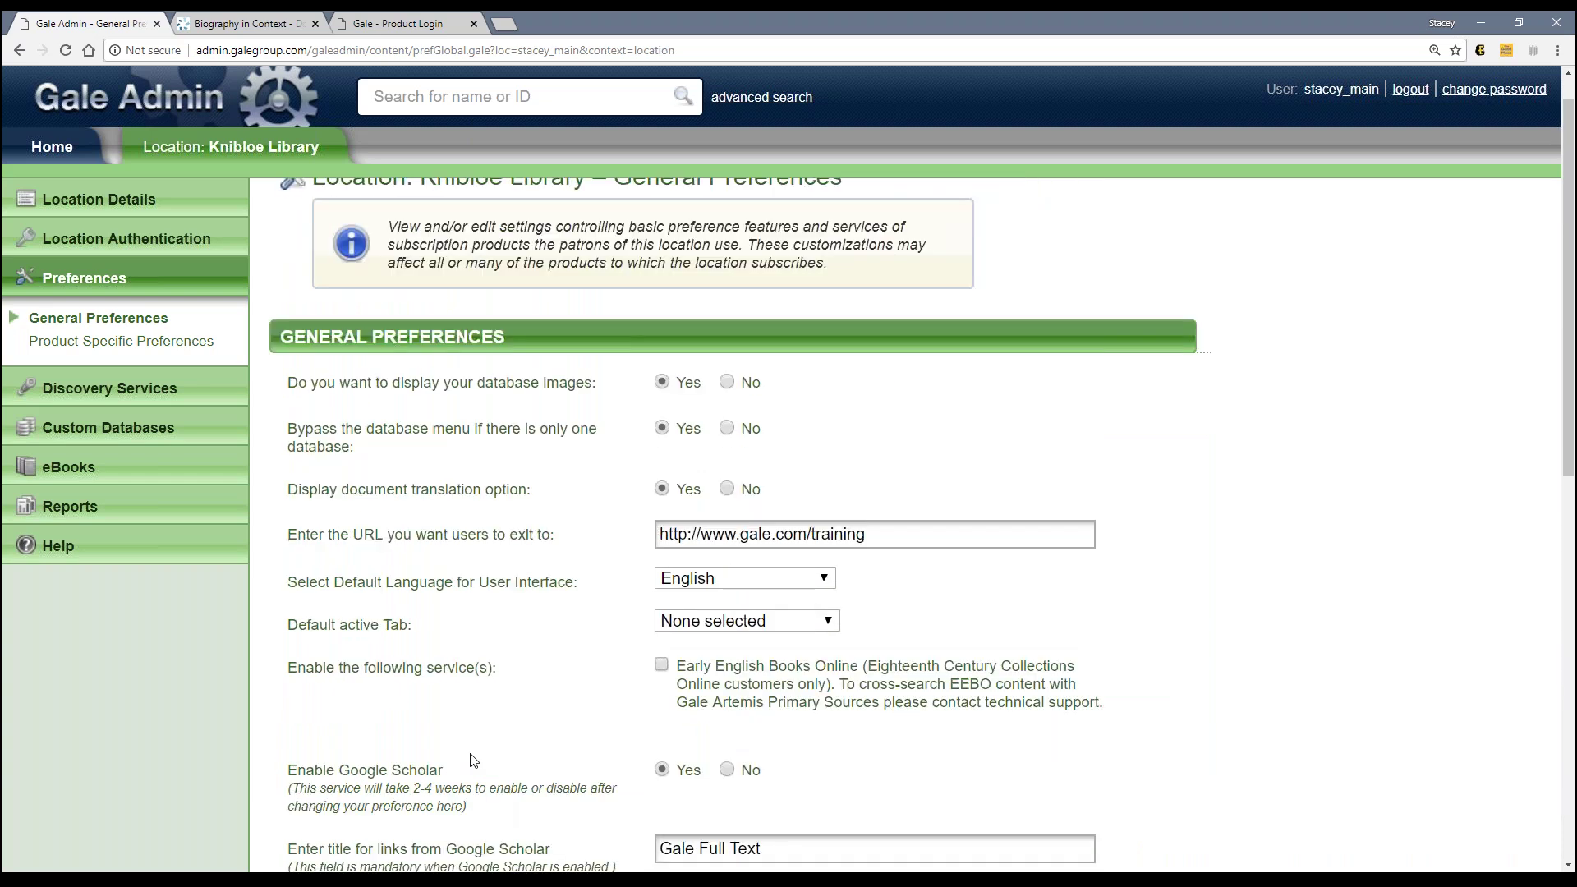
# Step: Review Knibloe's In Context Product Suite preferences, then go back to the Sotomayor article
pyautogui.click(120, 343)
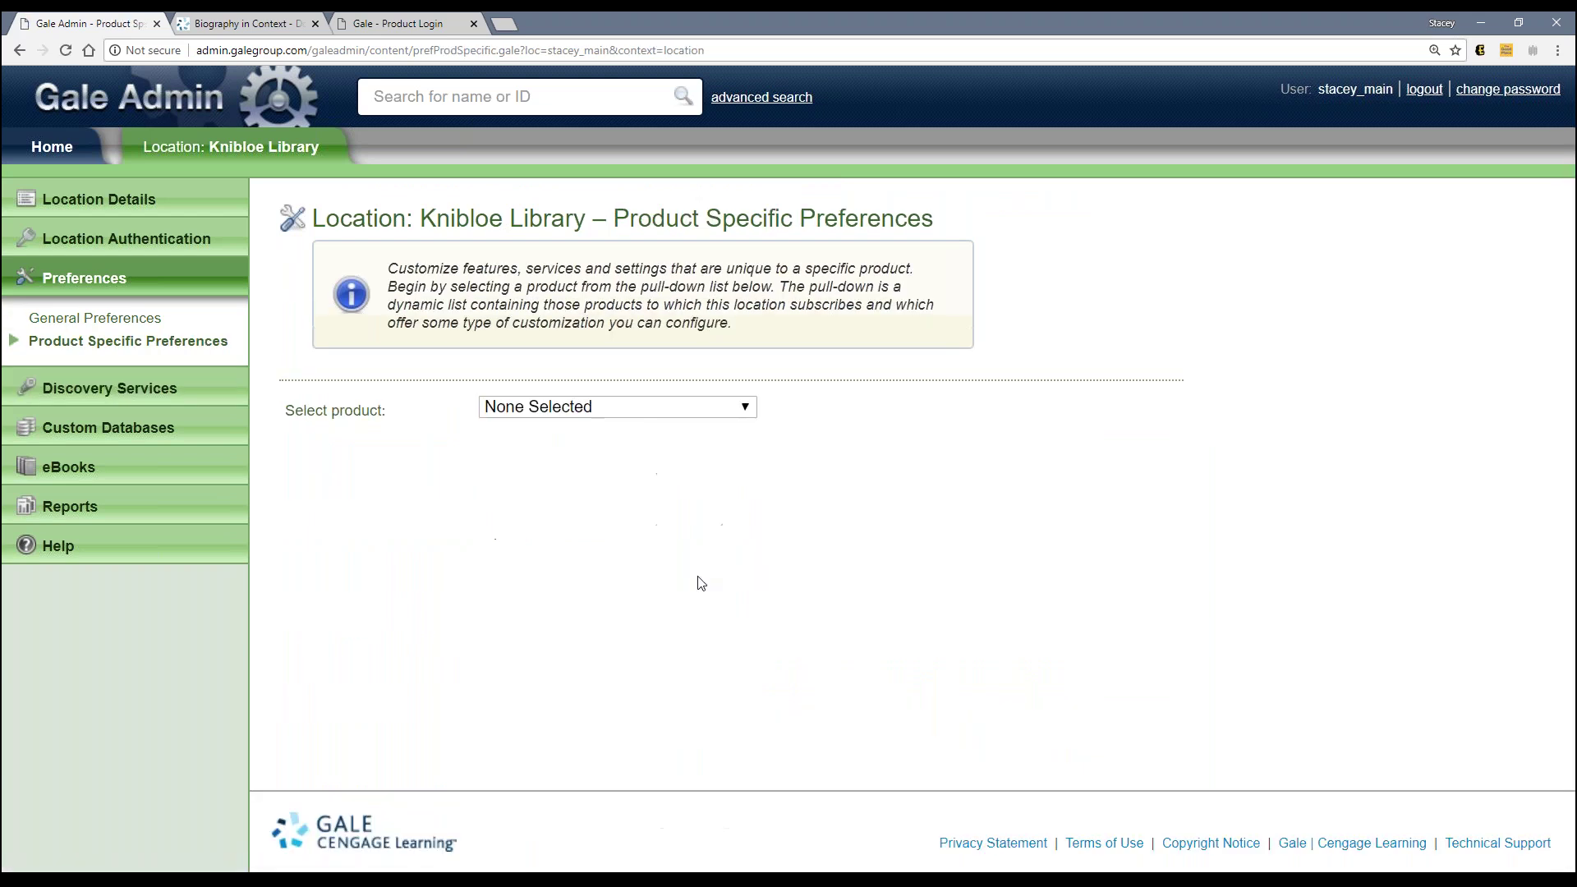
pyautogui.click(723, 411)
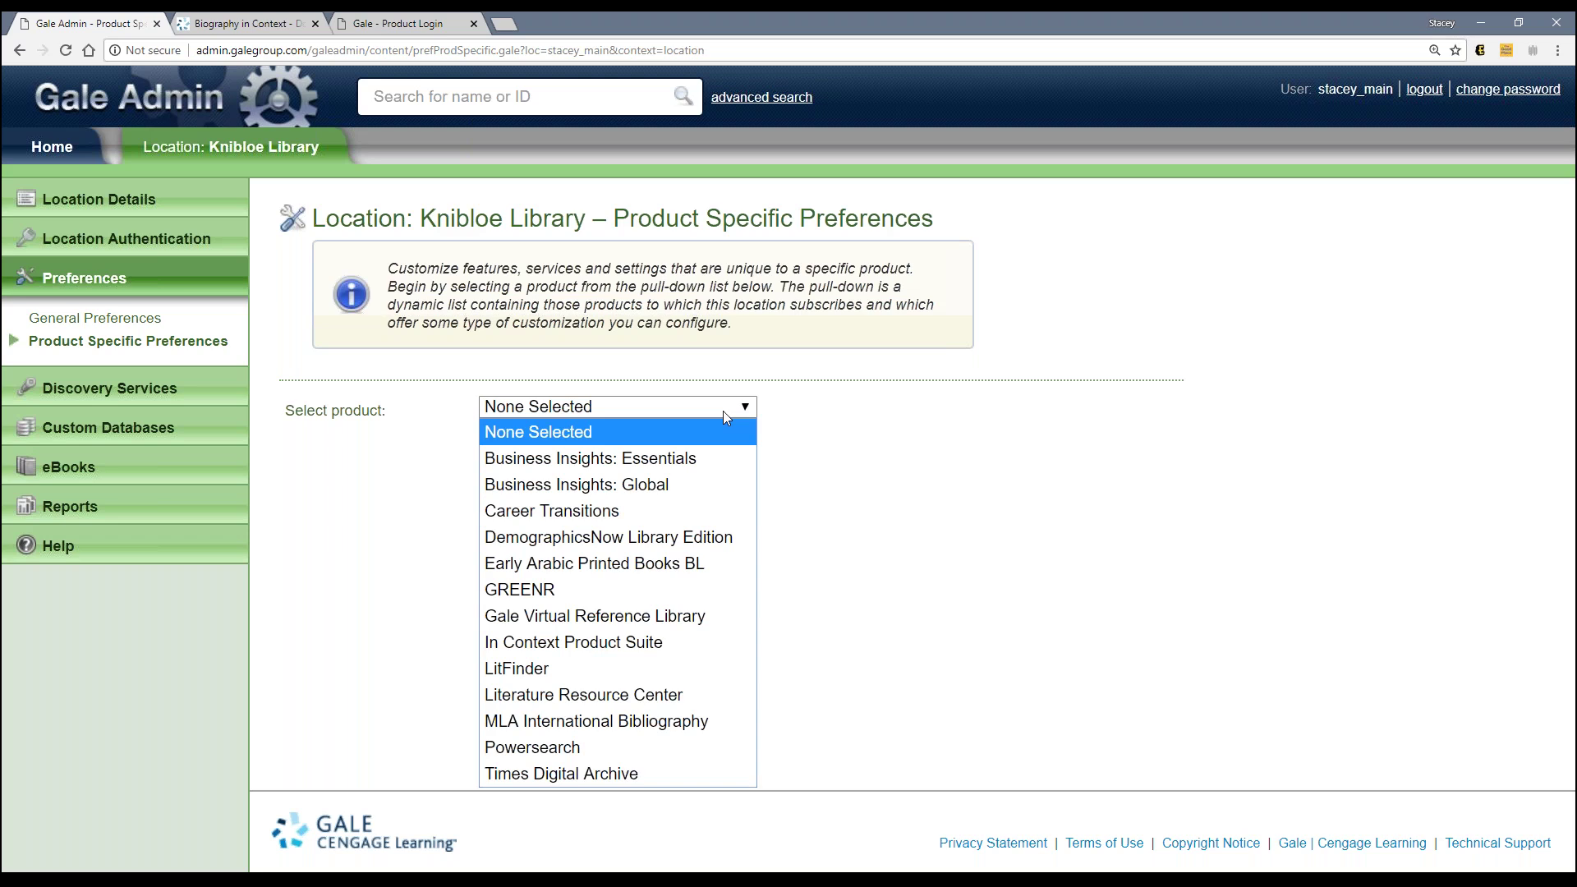
pyautogui.click(595, 643)
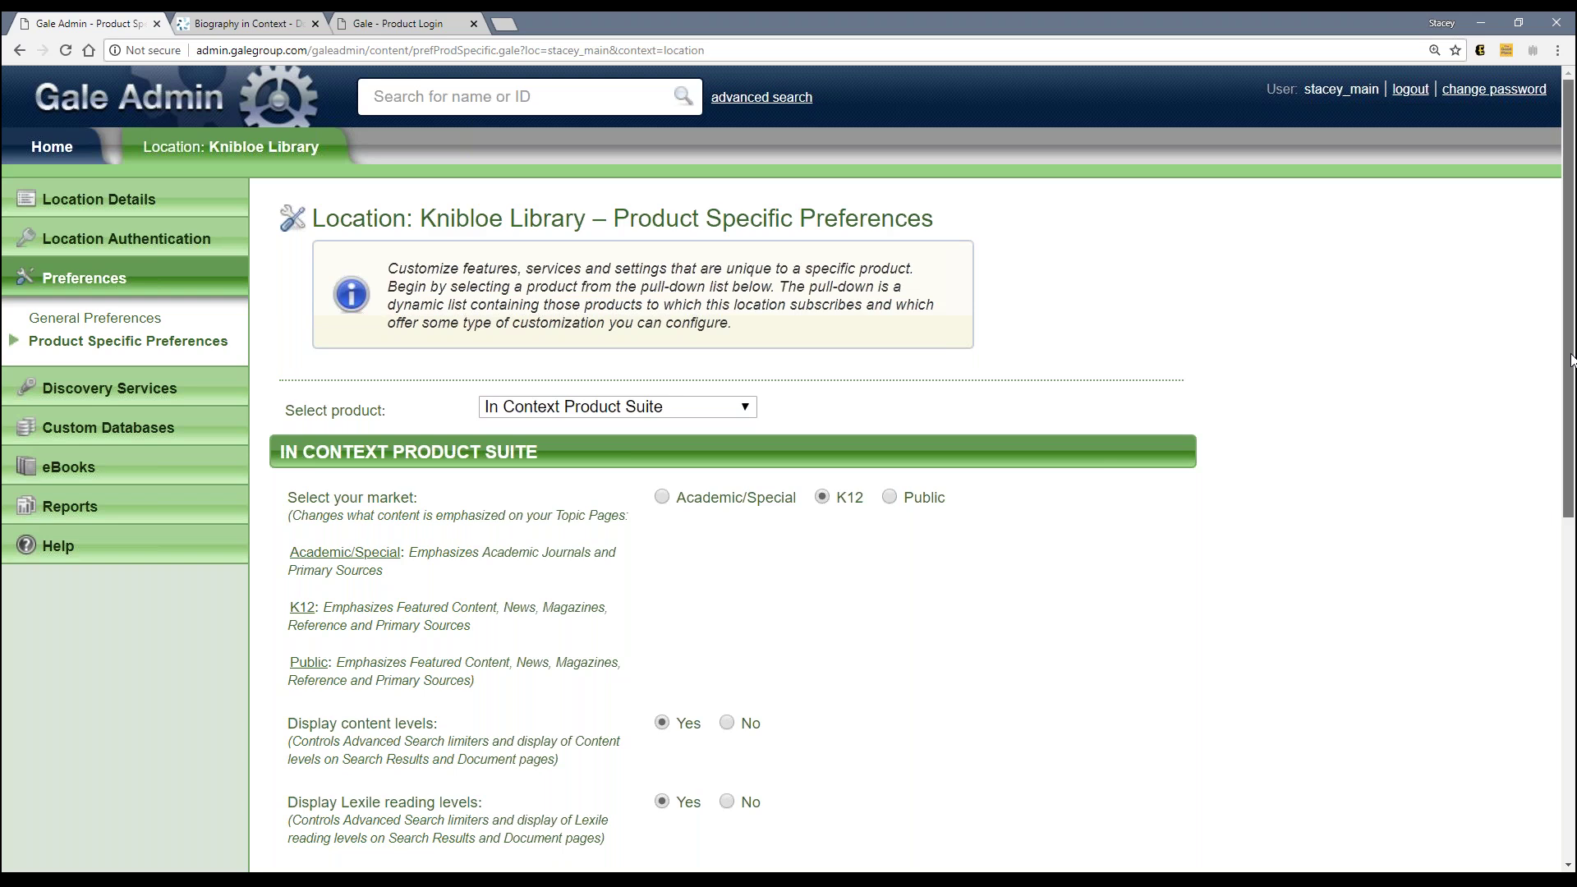
pyautogui.moveTo(1570, 360); pyautogui.dragTo(1568, 492)
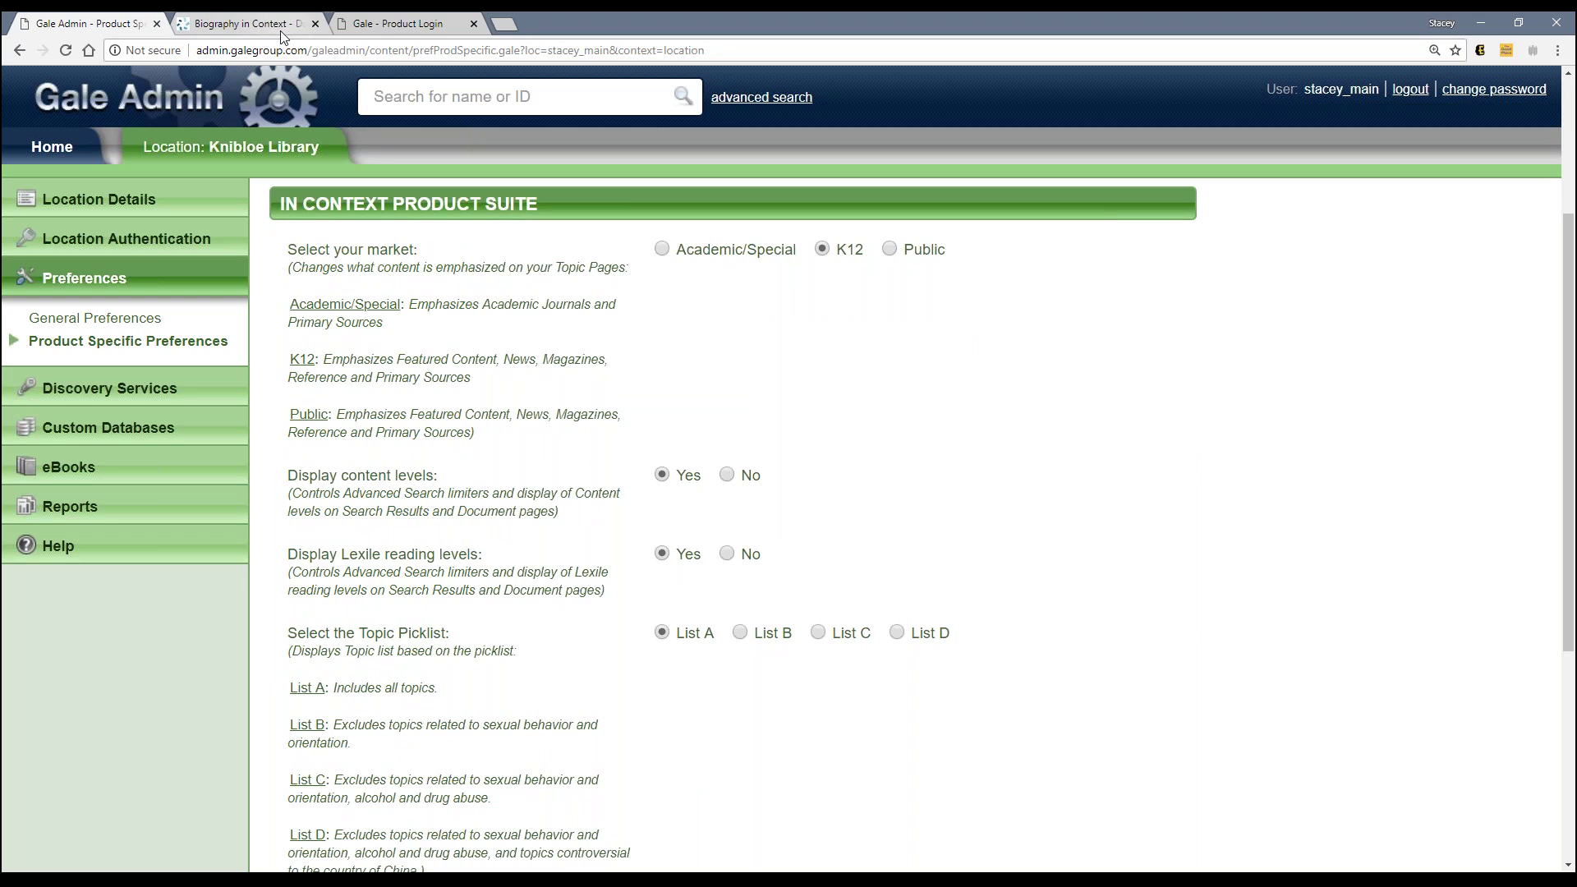
pyautogui.click(246, 24)
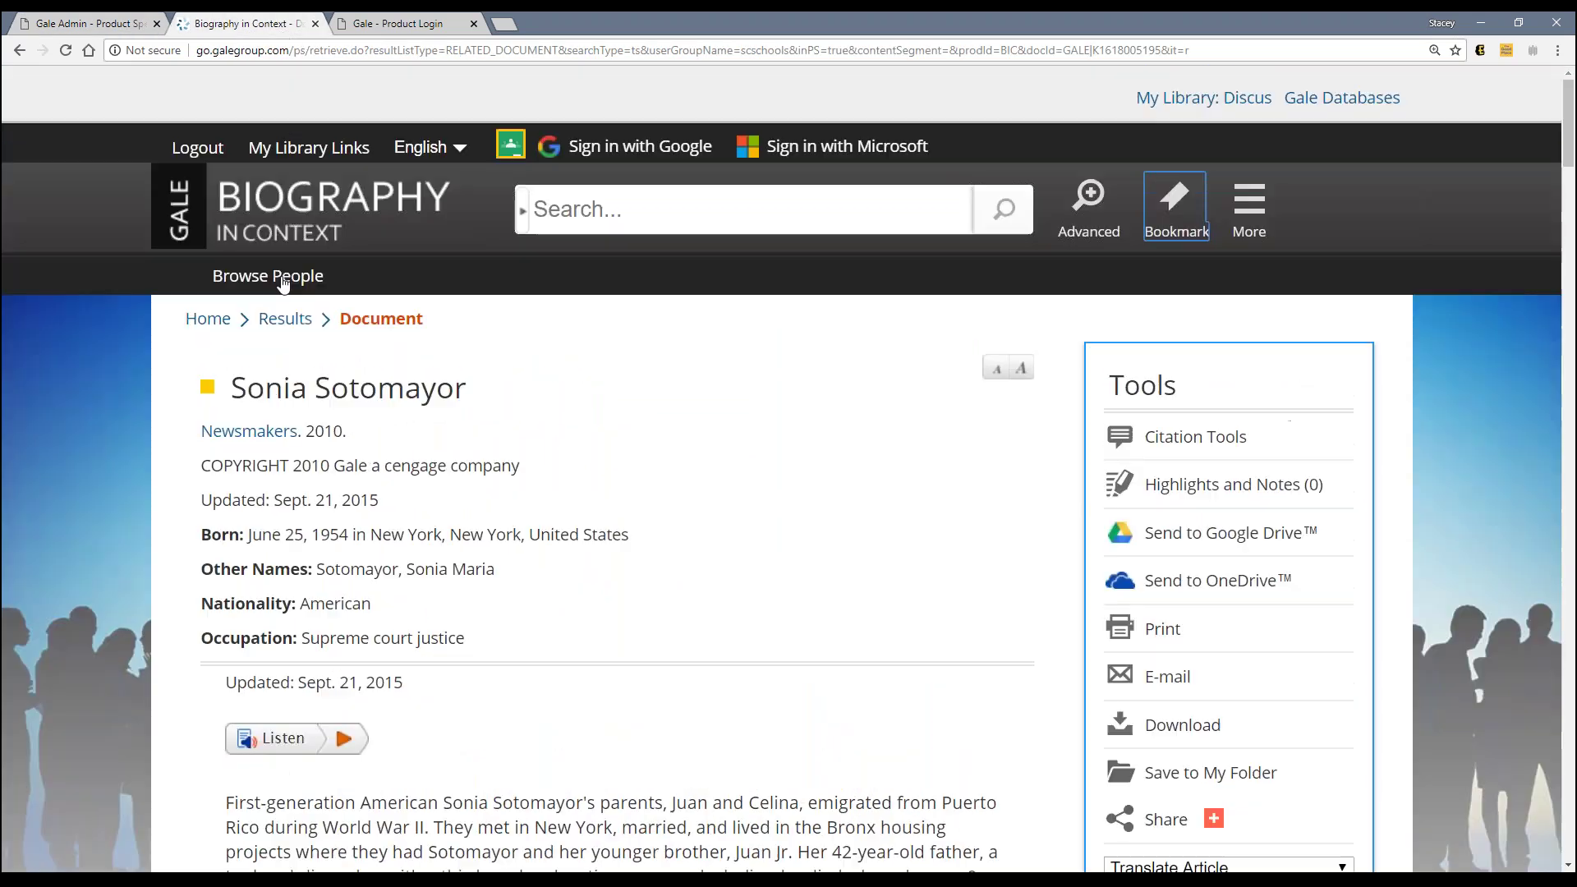
# Step: Open Olivia Newton-John's topic page from the people list and scroll through its sections
pyautogui.click(271, 278)
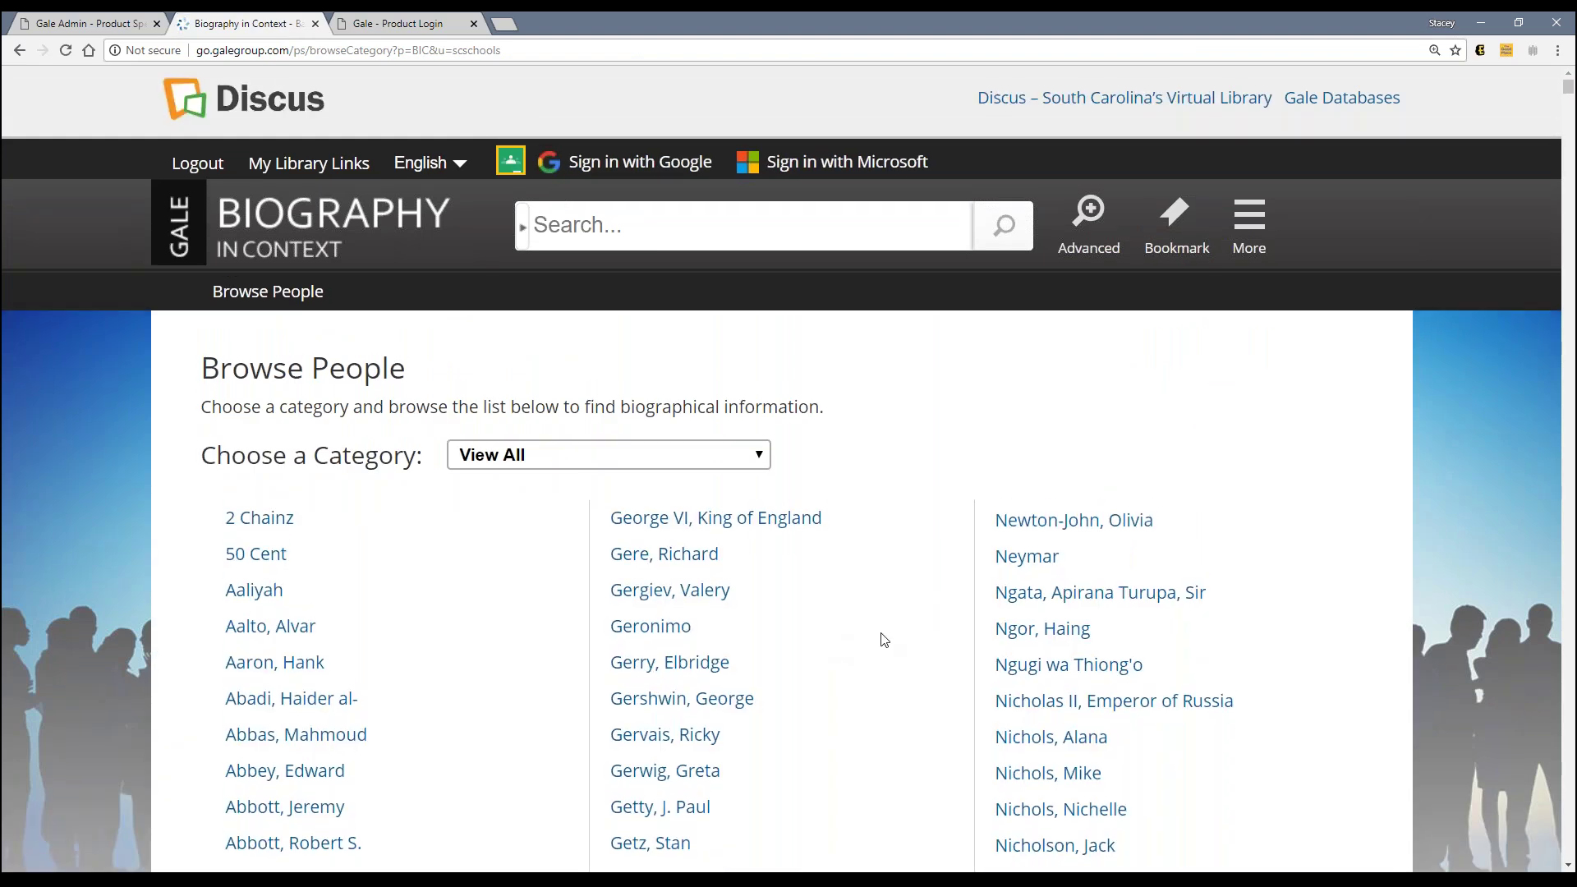
pyautogui.click(1076, 535)
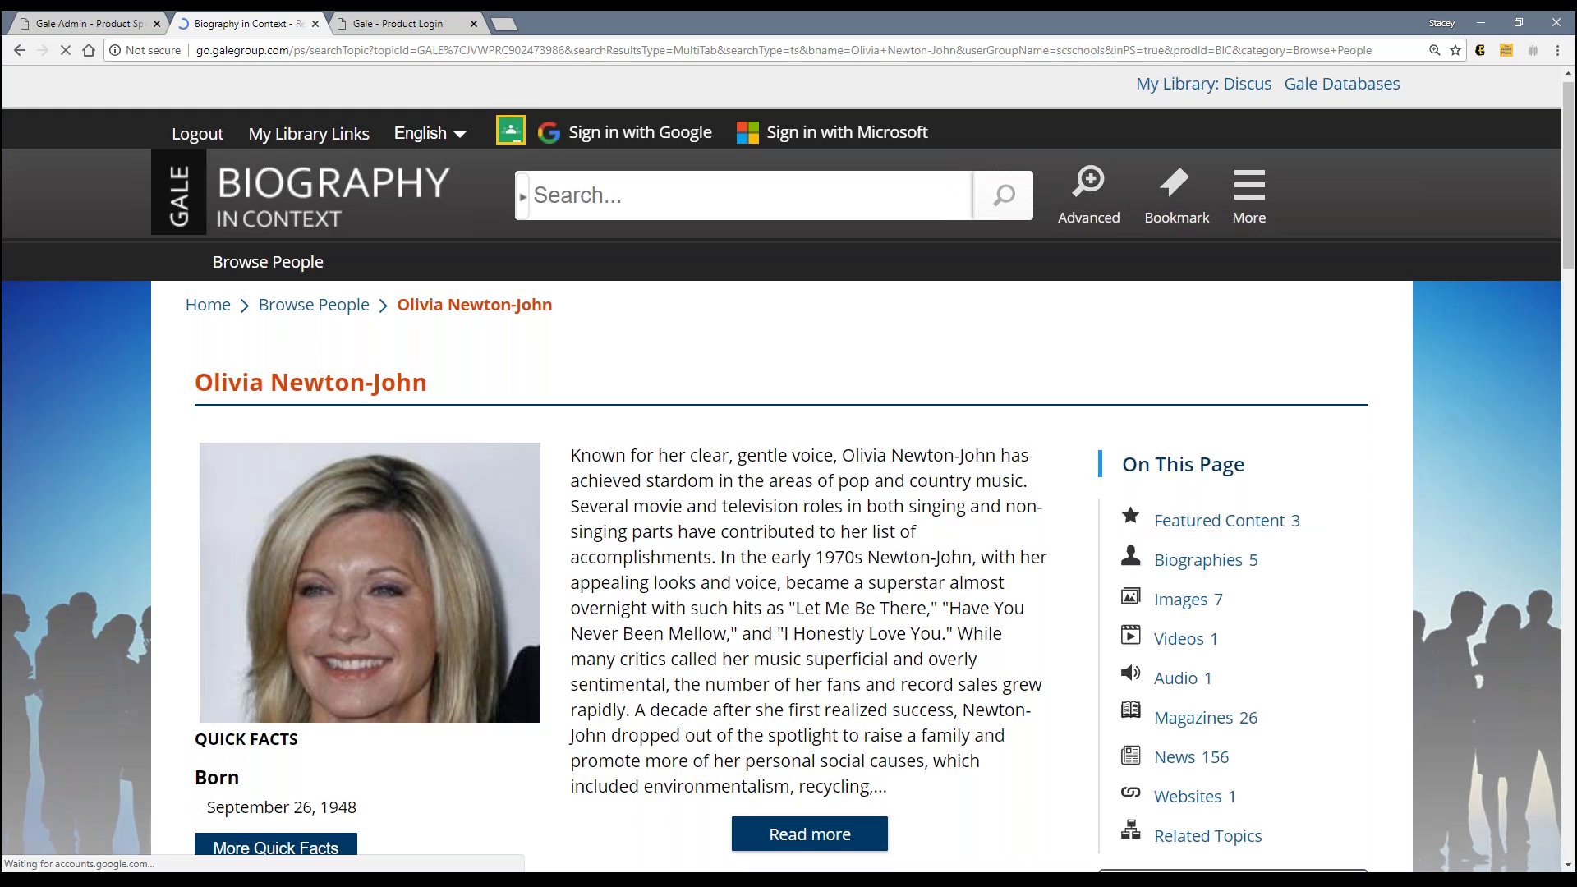
pyautogui.scroll(-4, 487, 724)
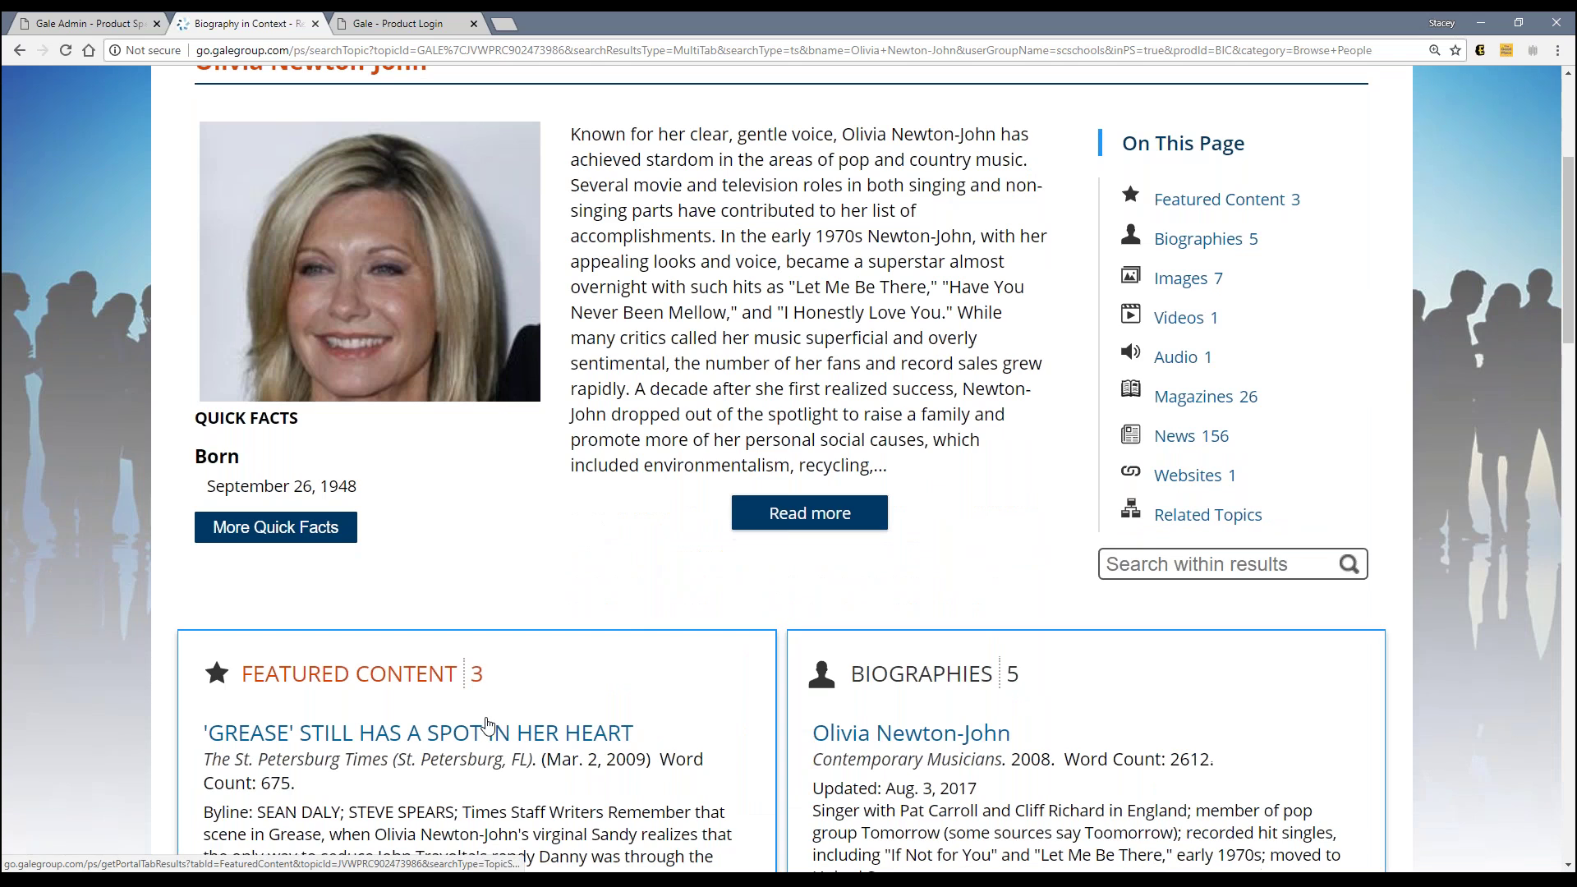
pyautogui.scroll(-7, 488, 724)
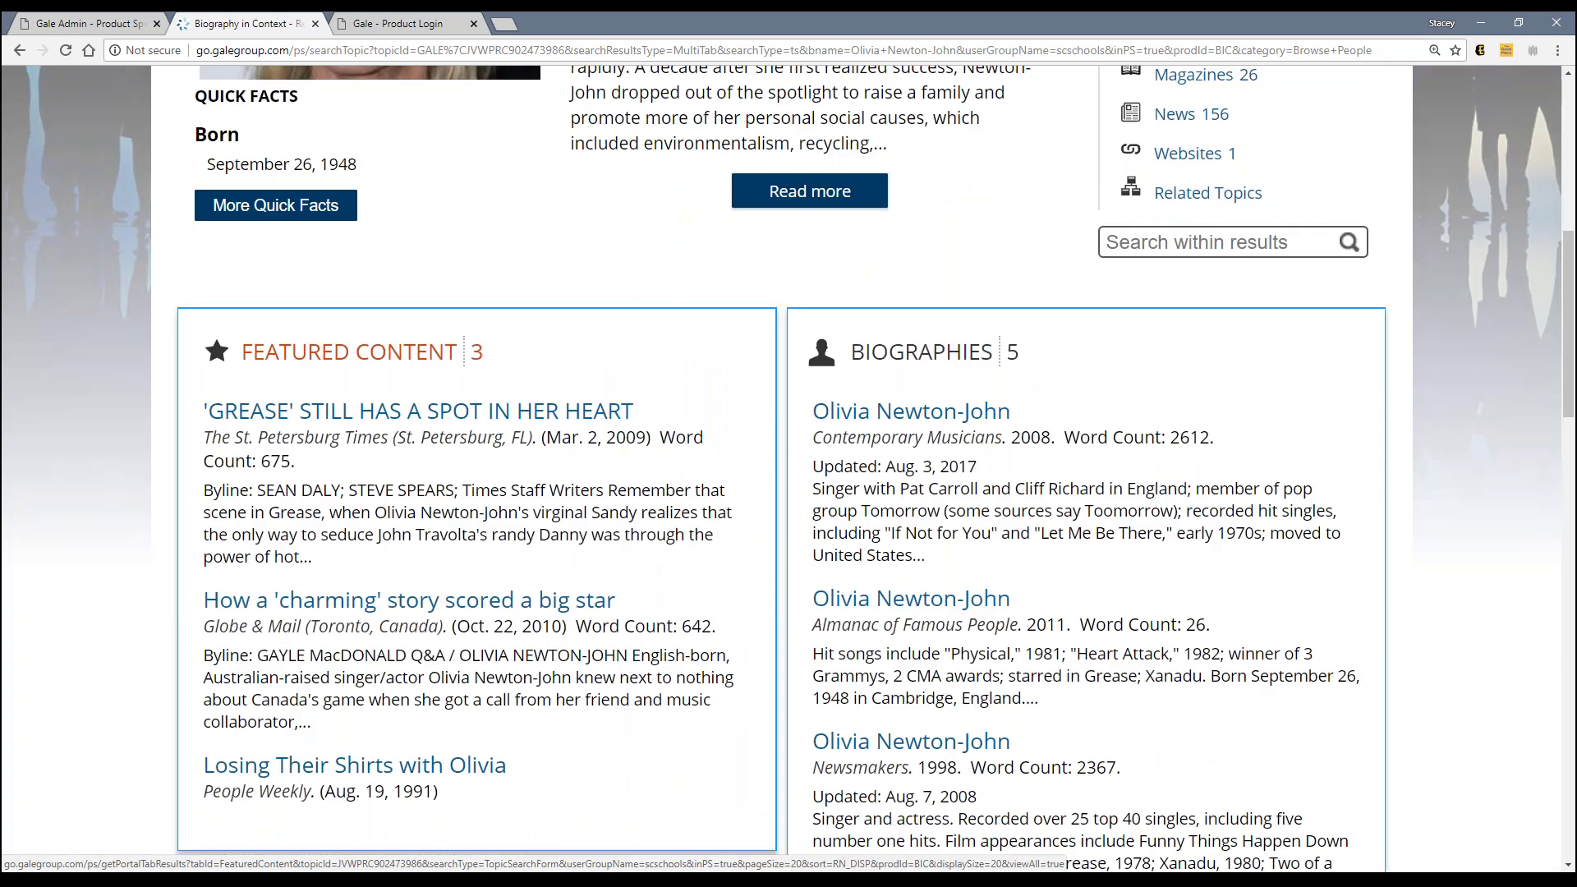
pyautogui.scroll(-1, 488, 724)
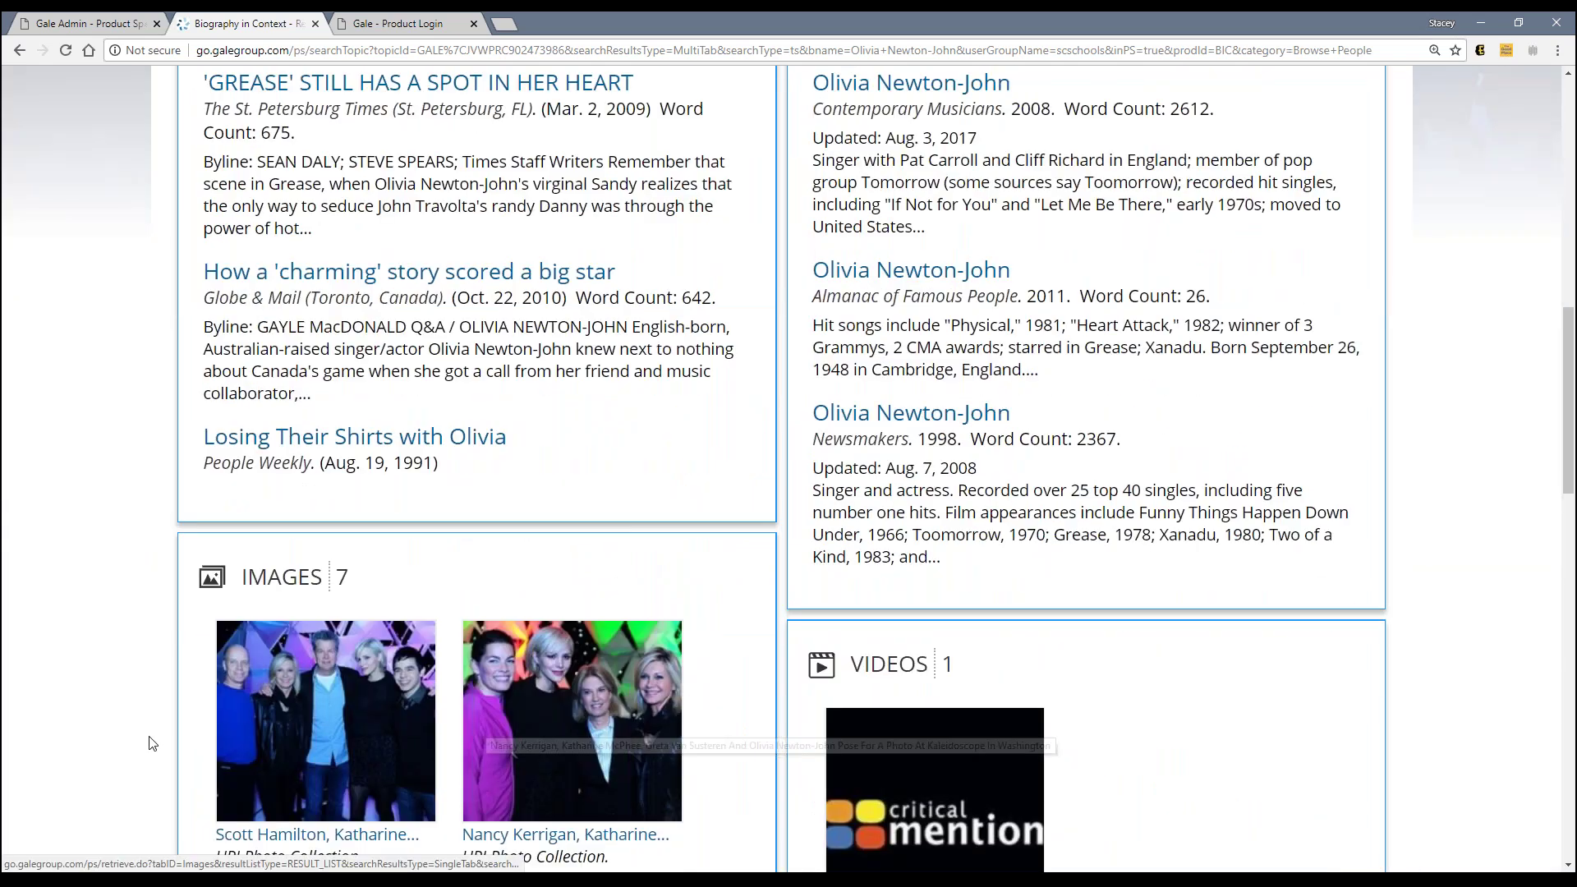
pyautogui.scroll(-4, 150, 740)
pyautogui.scroll(-3, 149, 737)
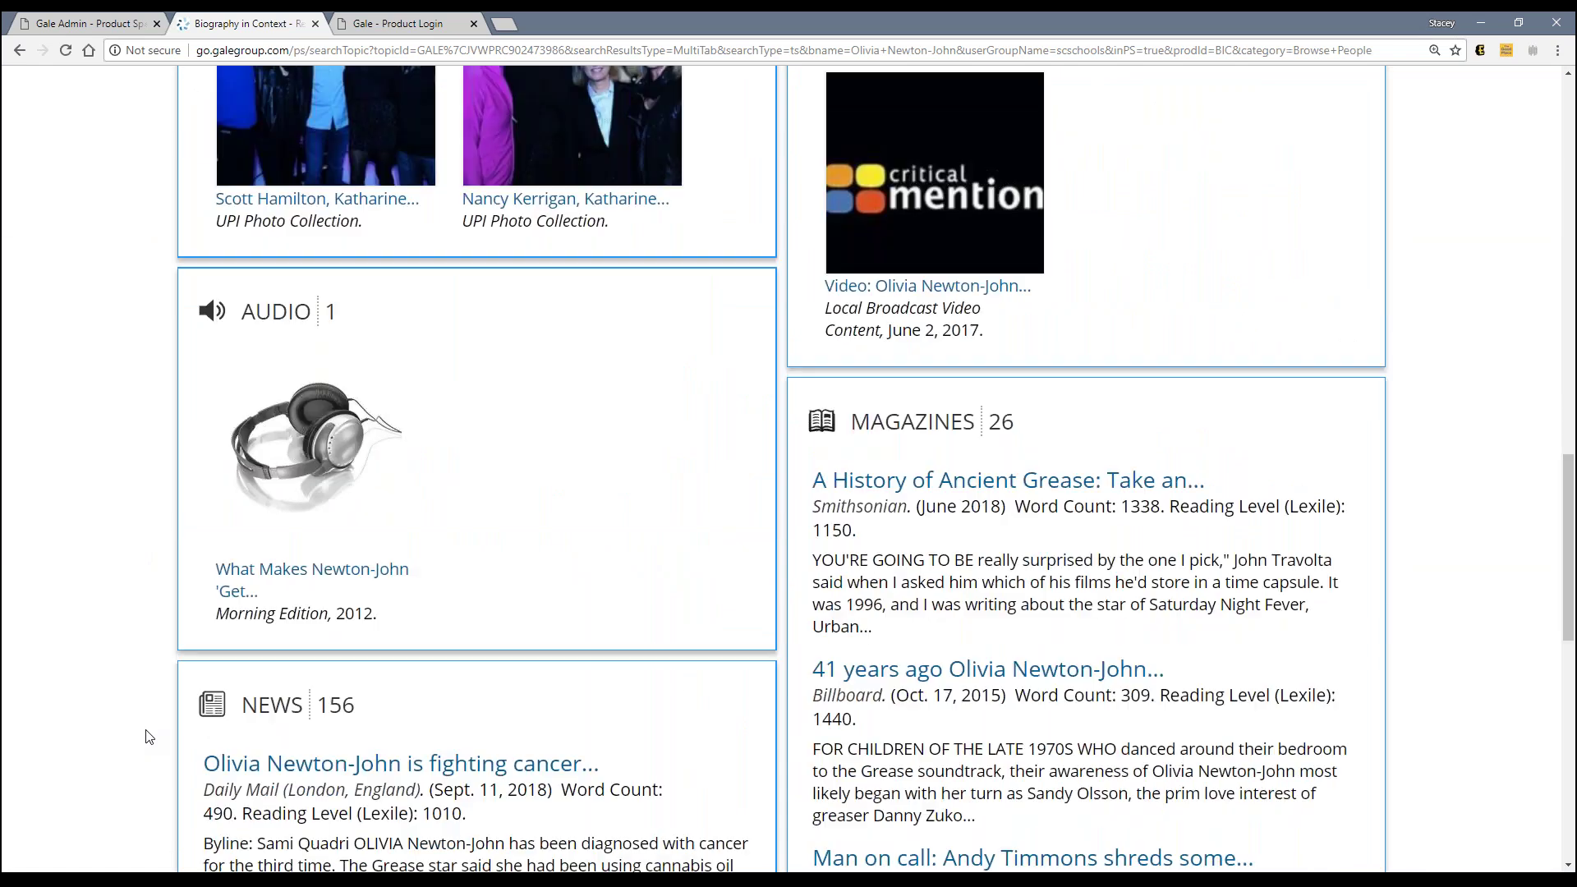
pyautogui.scroll(-2, 149, 737)
pyautogui.scroll(-5, 149, 736)
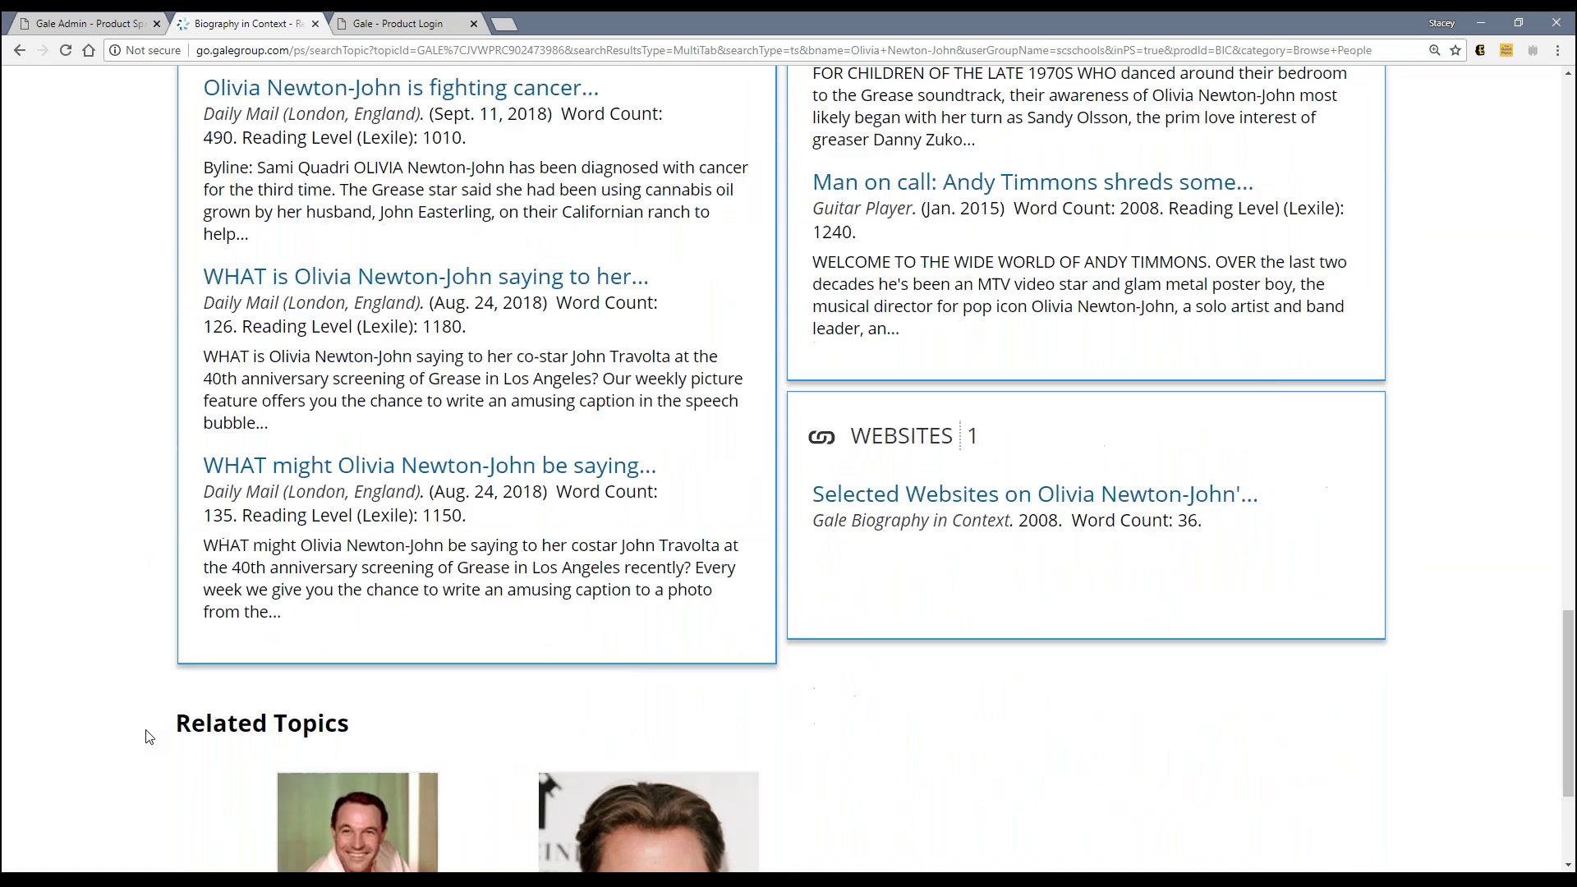
# Step: Check the Gale Admin preferences, then return to the top of the Olivia Newton-John page
pyautogui.scroll(11, 149, 737)
pyautogui.scroll(6, 149, 736)
pyautogui.scroll(2, 149, 736)
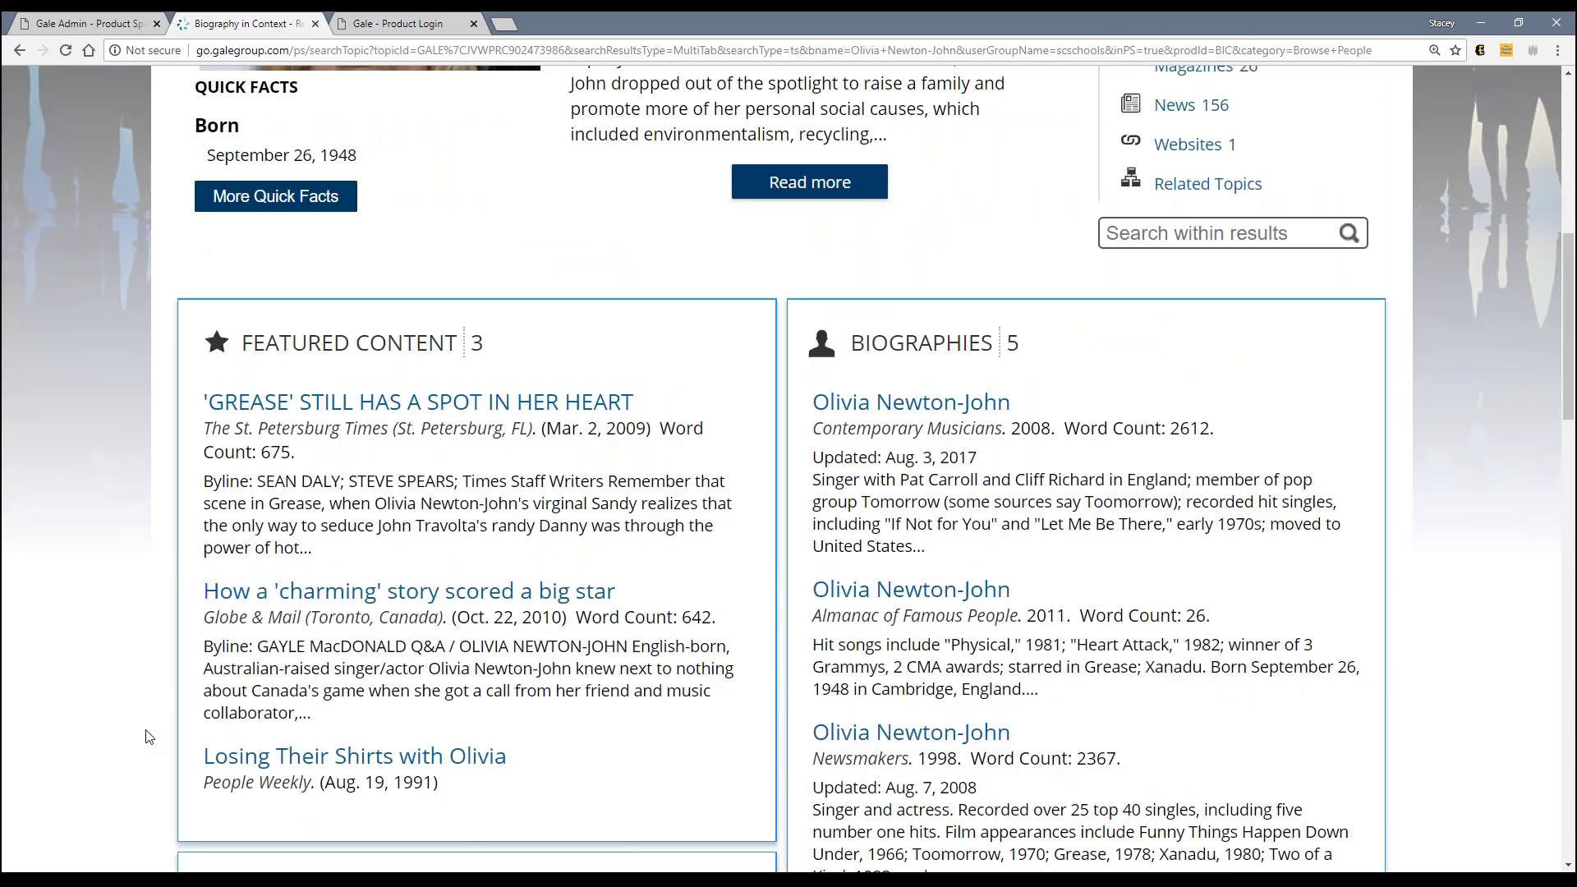
pyautogui.scroll(1, 149, 737)
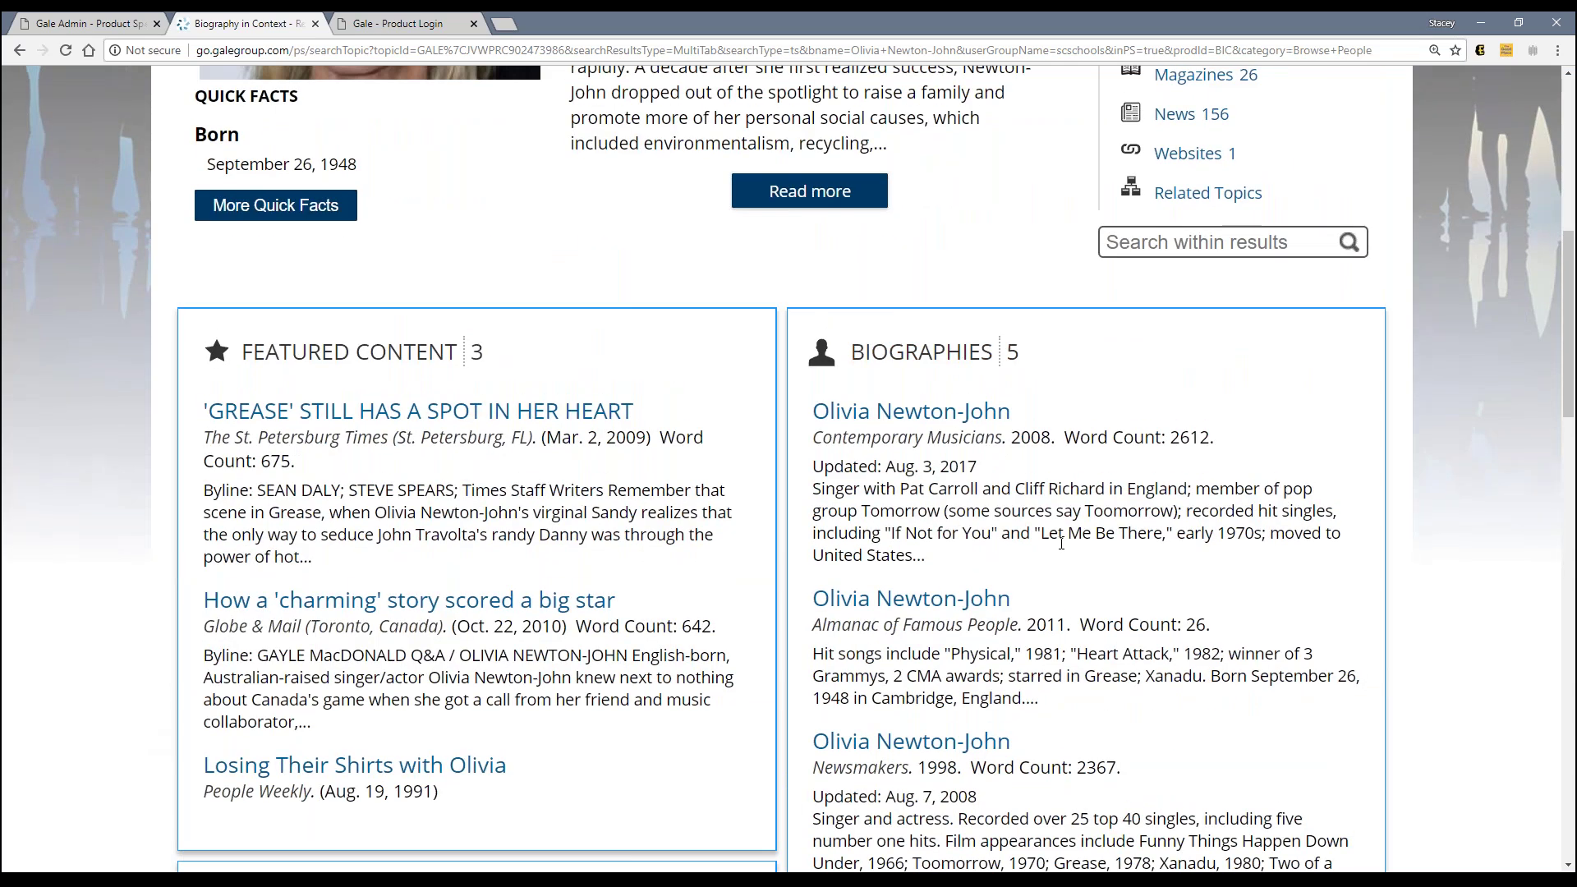
pyautogui.scroll(-7, 1061, 543)
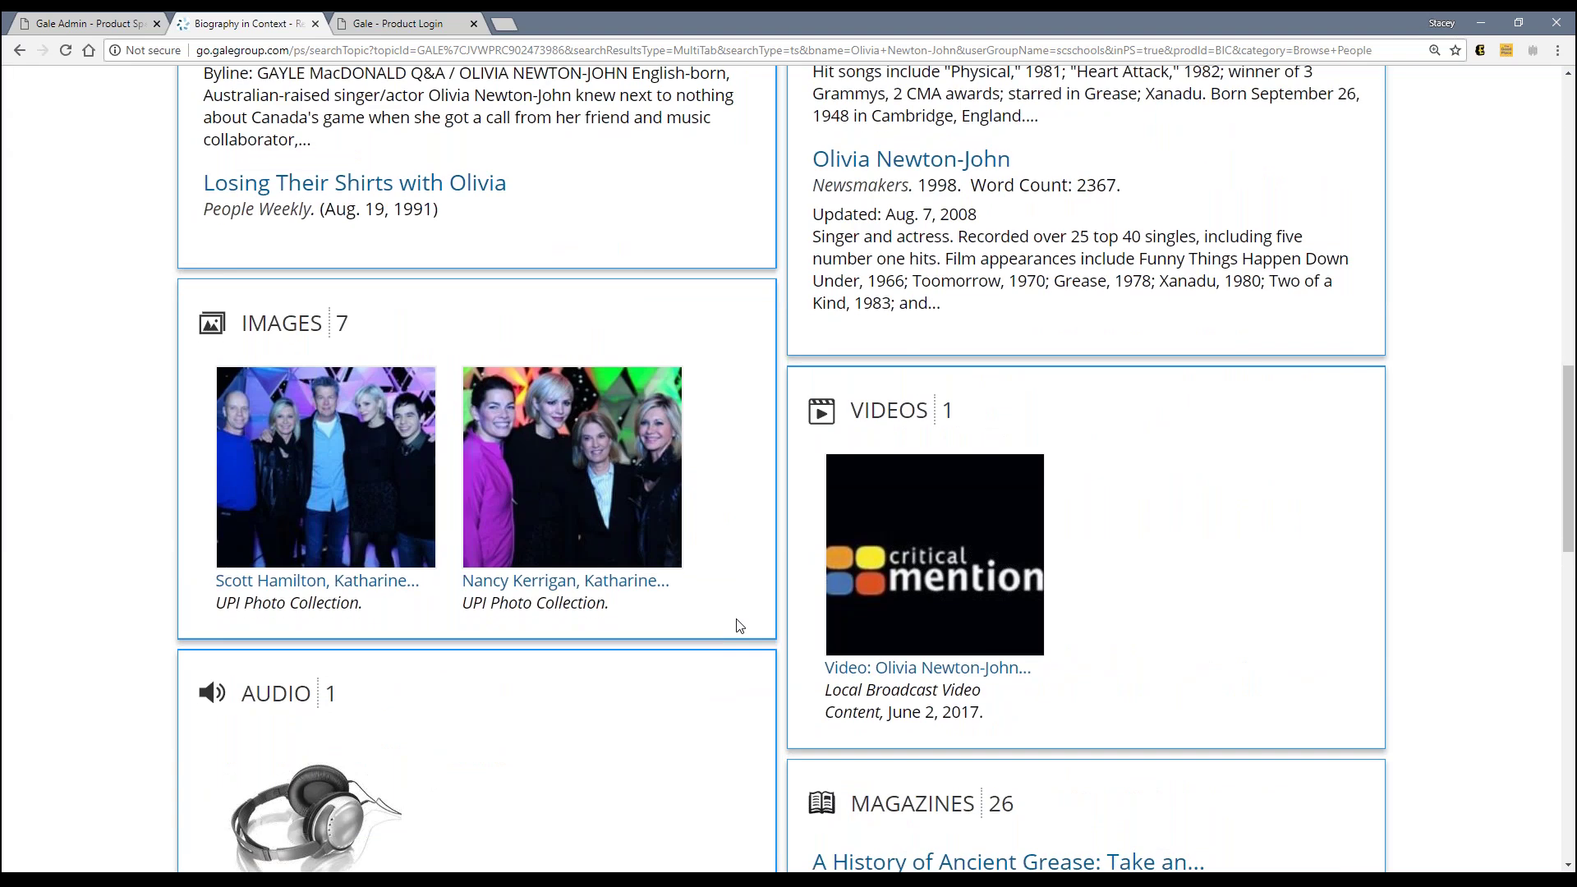
pyautogui.scroll(-5, 739, 626)
pyautogui.hotkey('ctrl', 'shift', 'Tab')
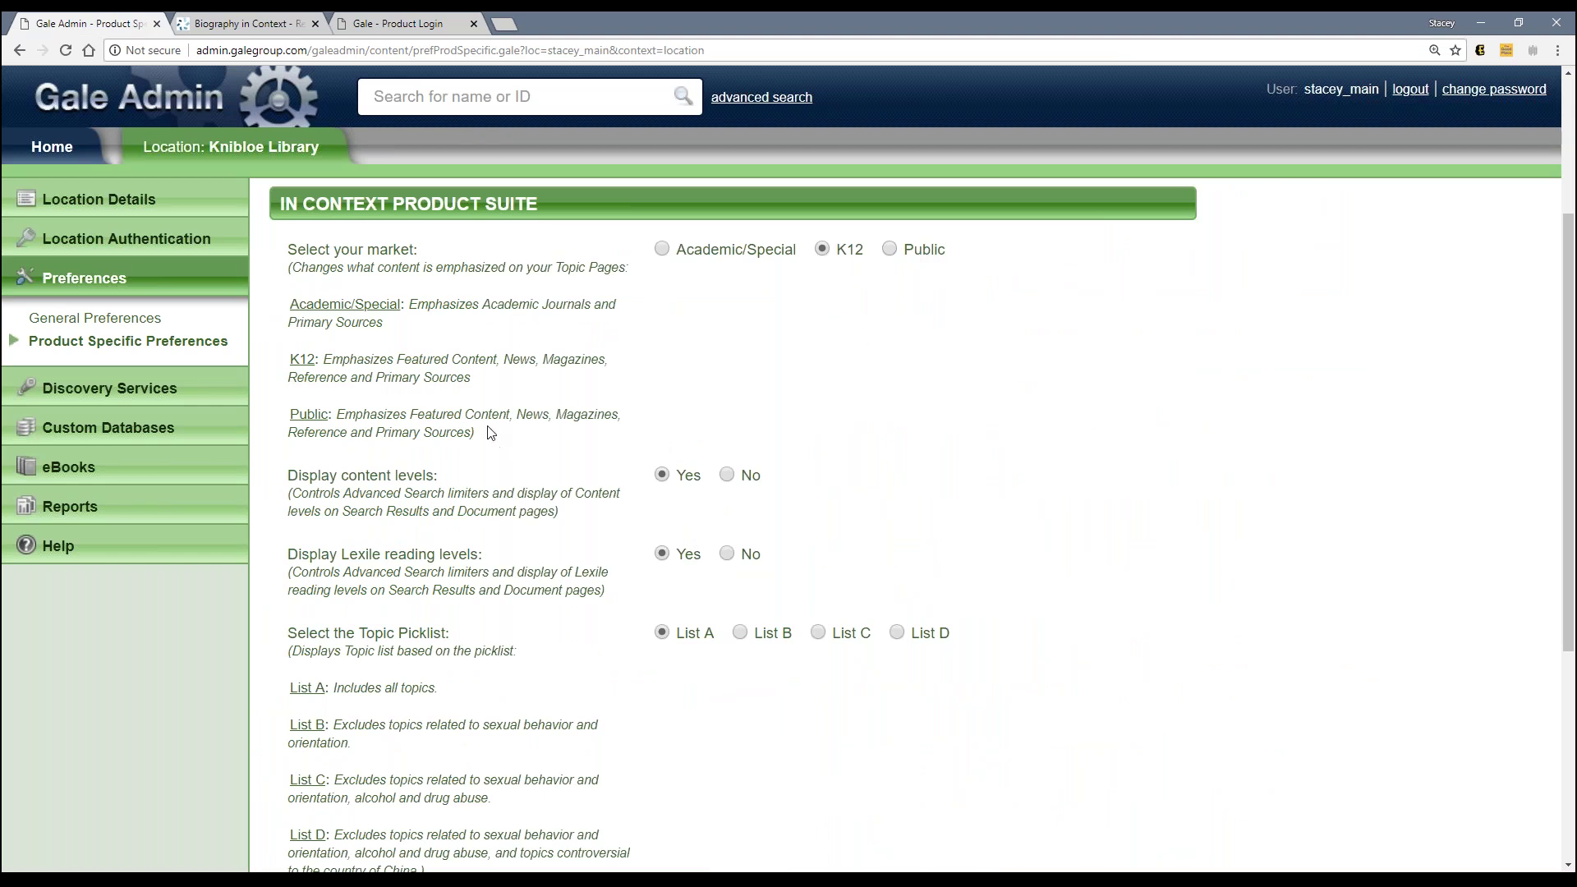
pyautogui.click(252, 30)
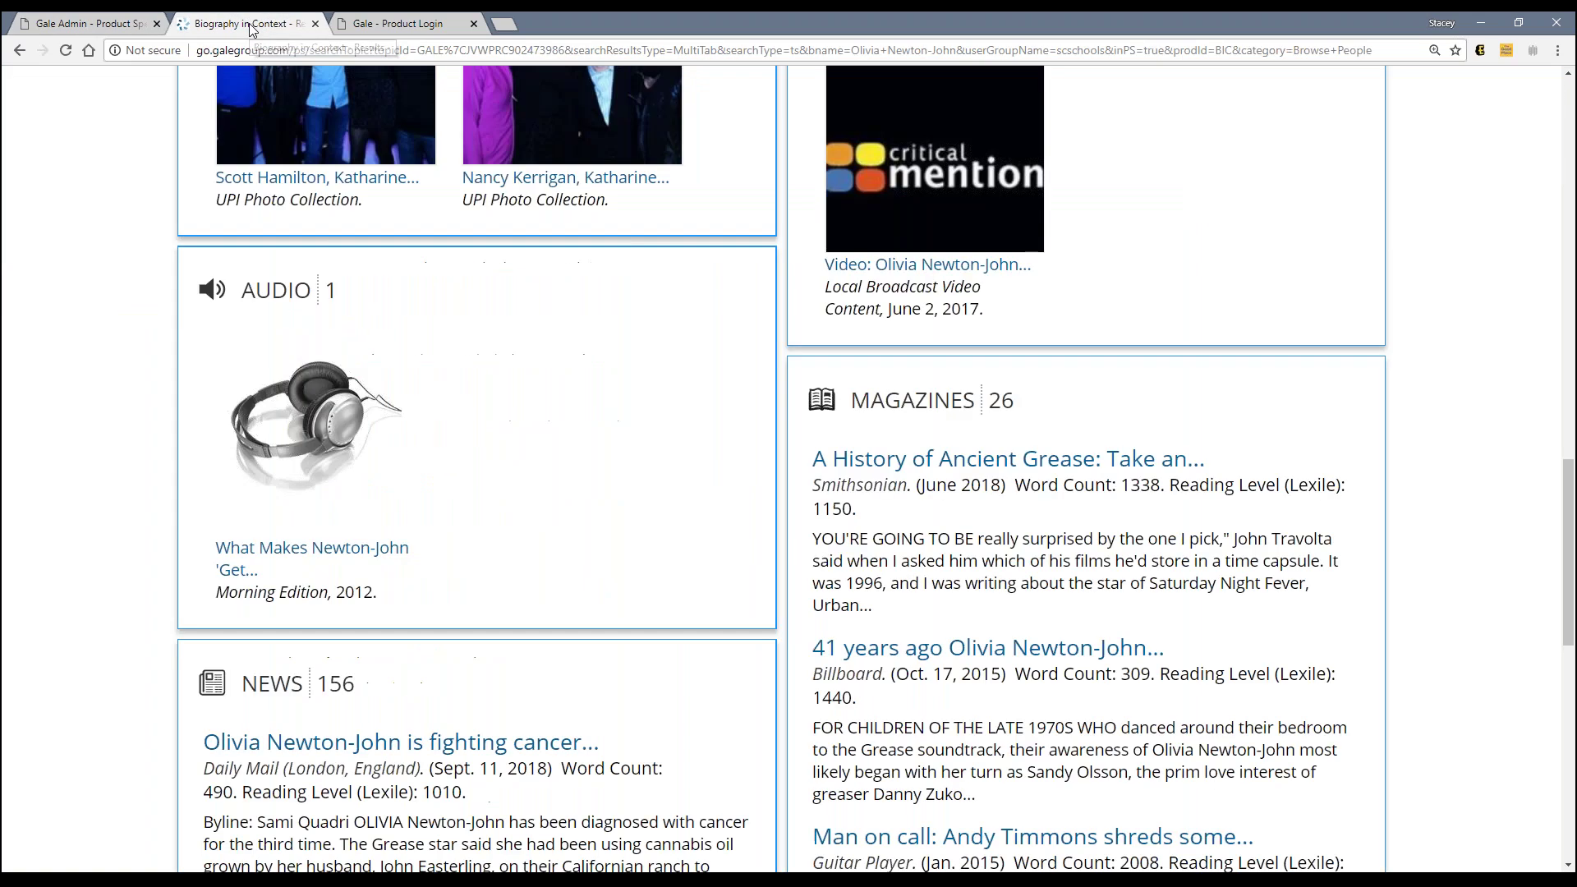
pyautogui.scroll(-7, 819, 660)
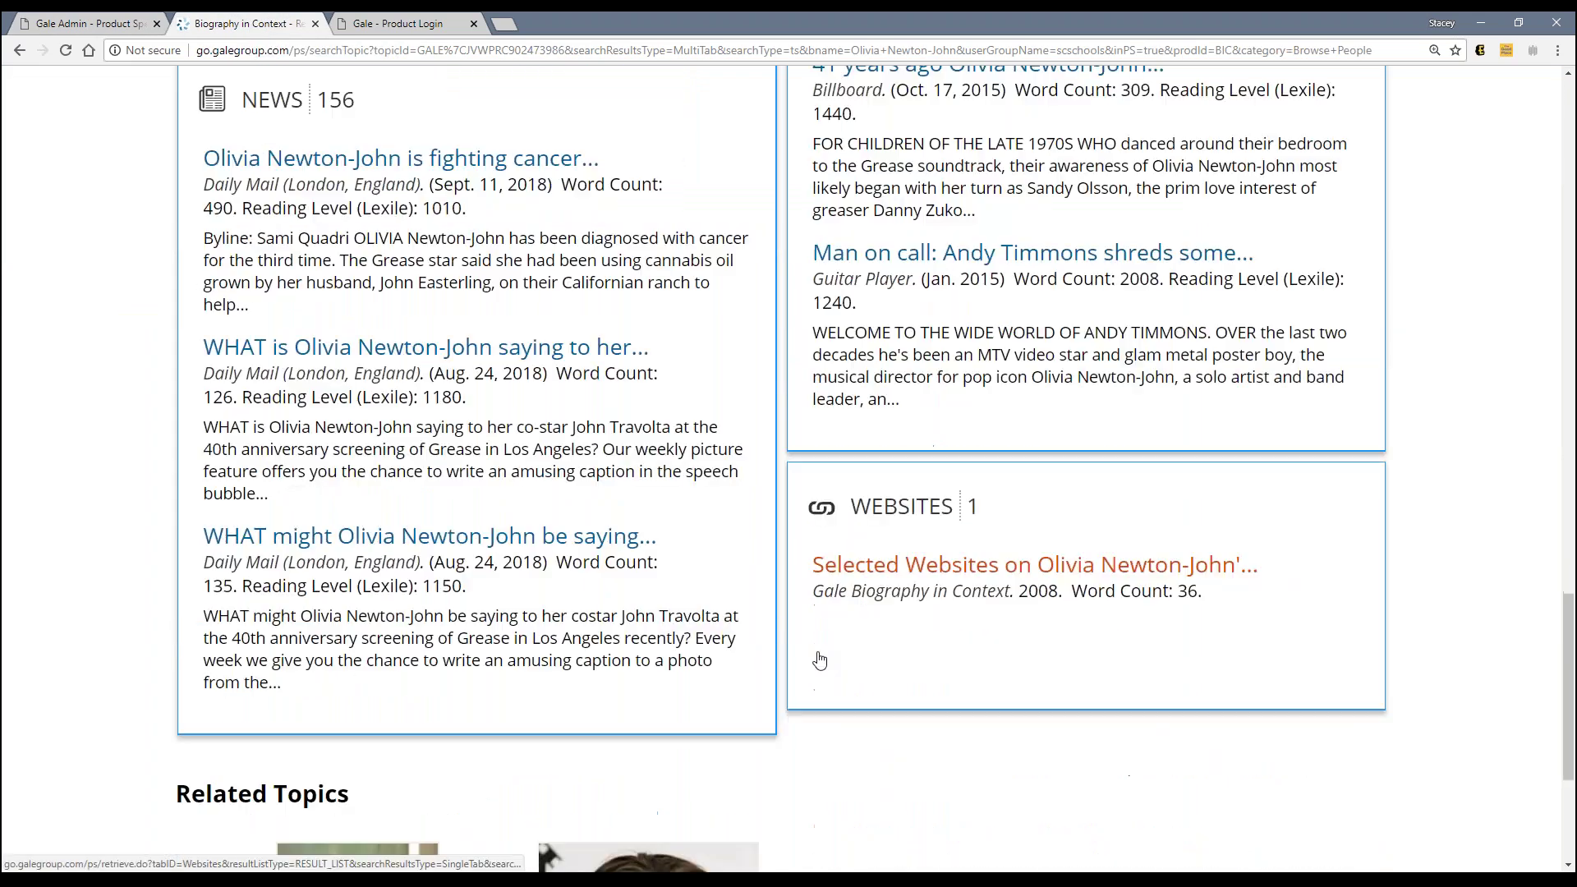
pyautogui.scroll(3, 819, 660)
pyautogui.scroll(15, 820, 660)
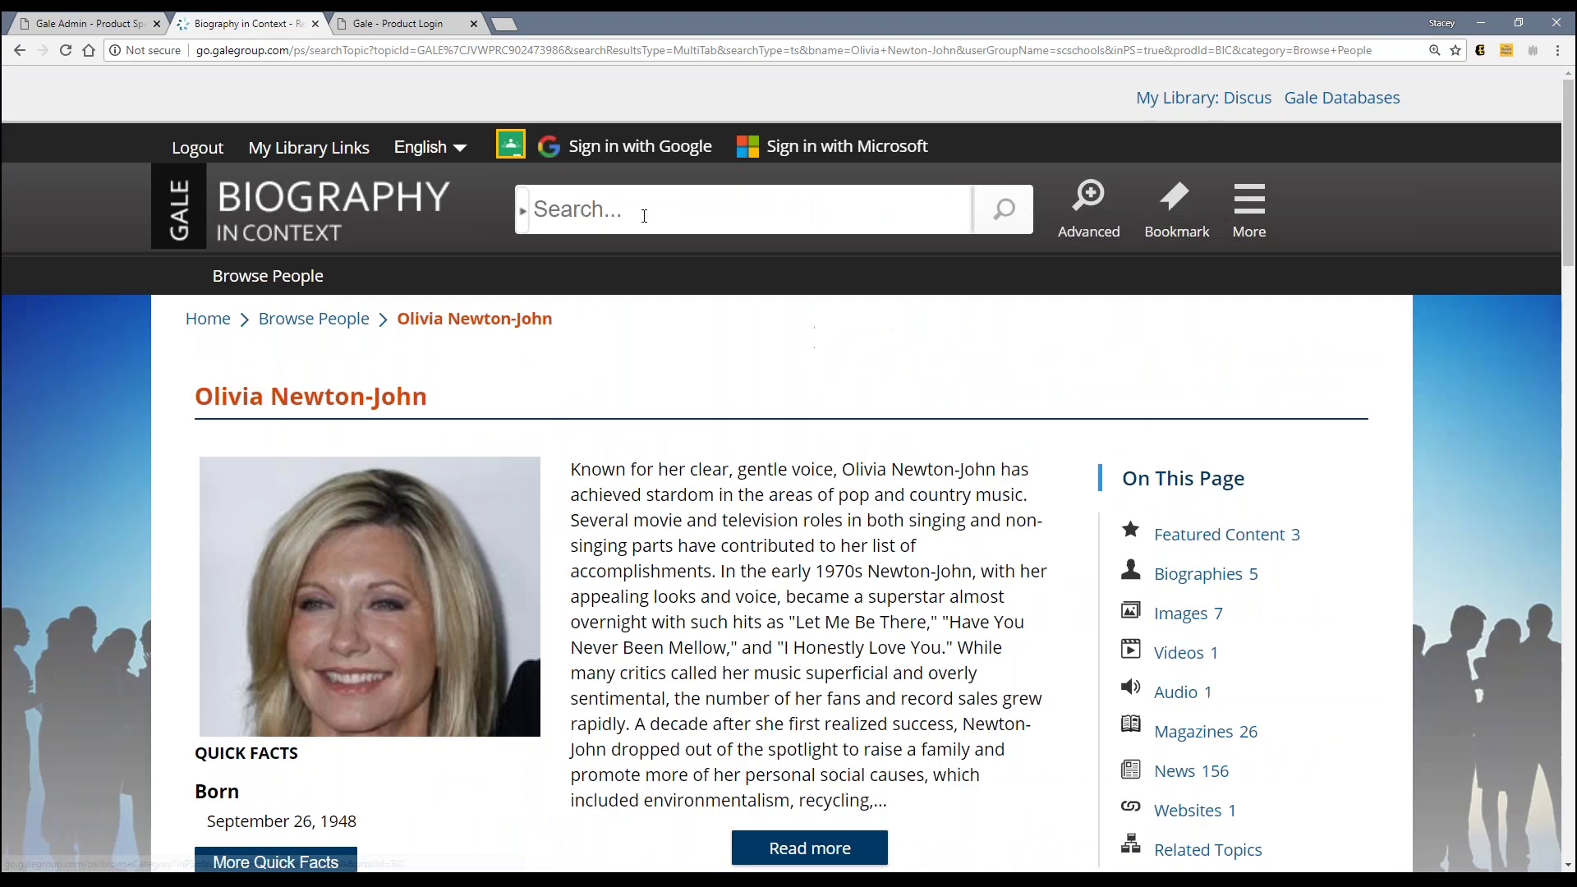
# Step: Search for 'abraham lincoln' and scroll through his topic page's sections
pyautogui.click(644, 216)
pyautogui.write('abra')
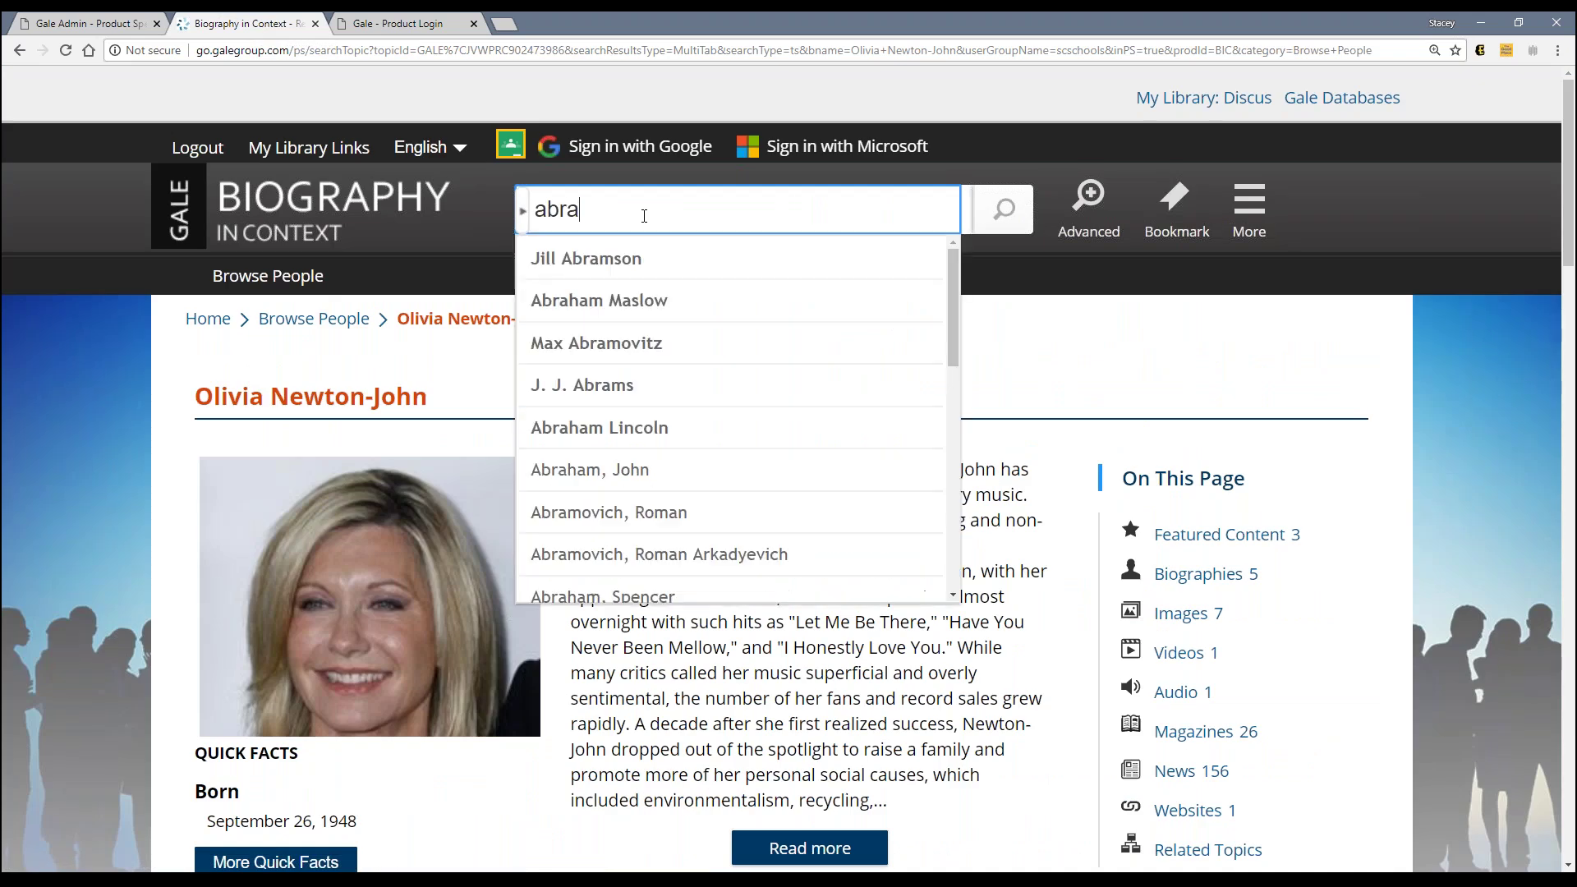
pyautogui.write('ham lincoln')
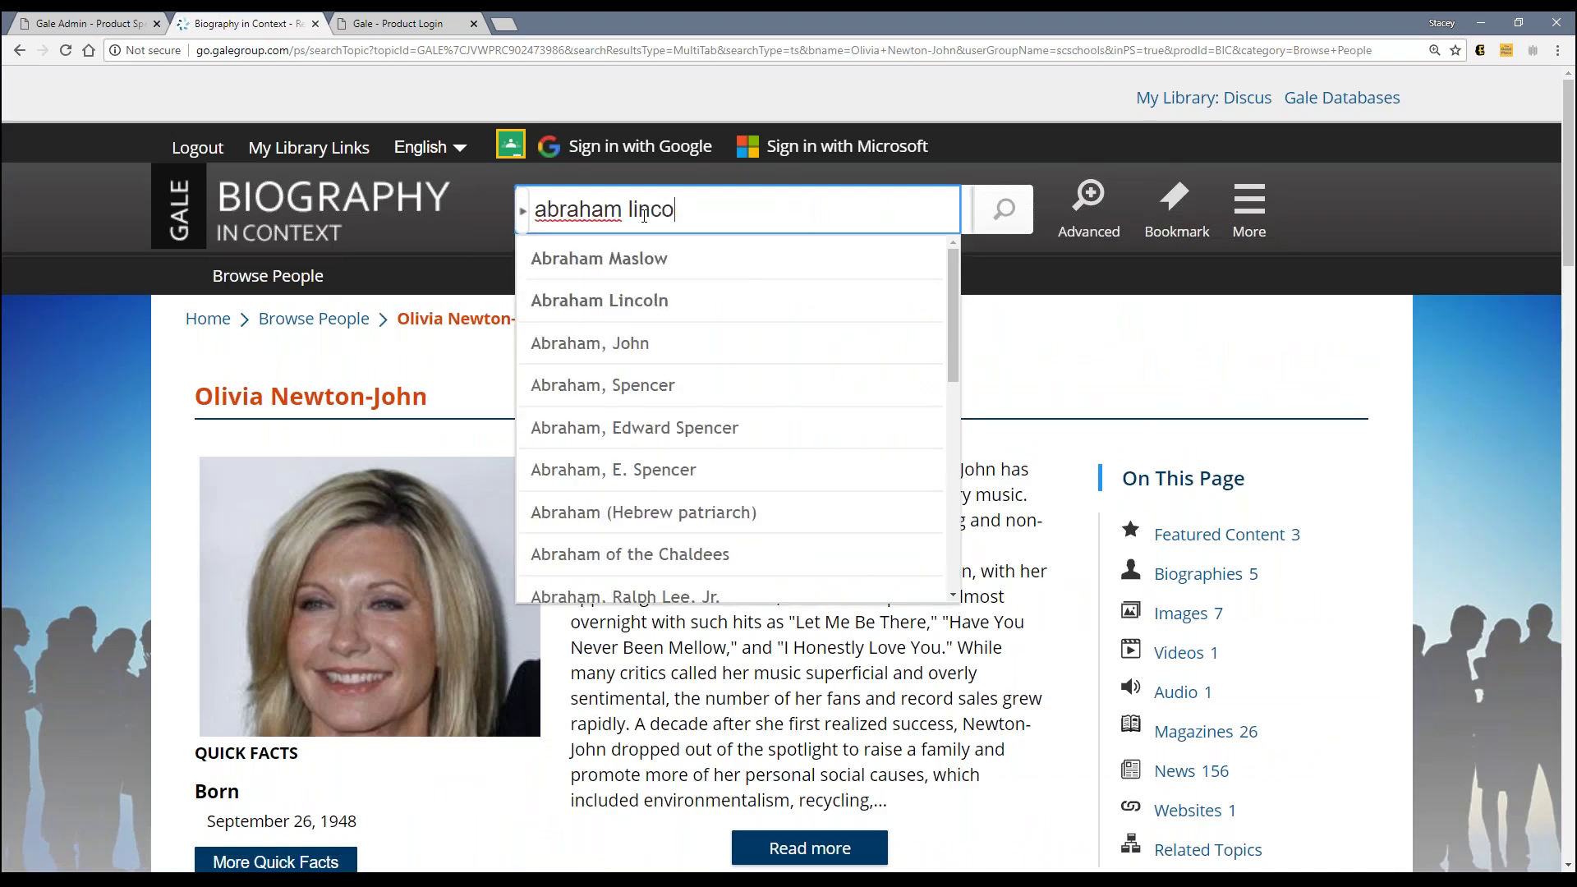
pyautogui.press('Return')
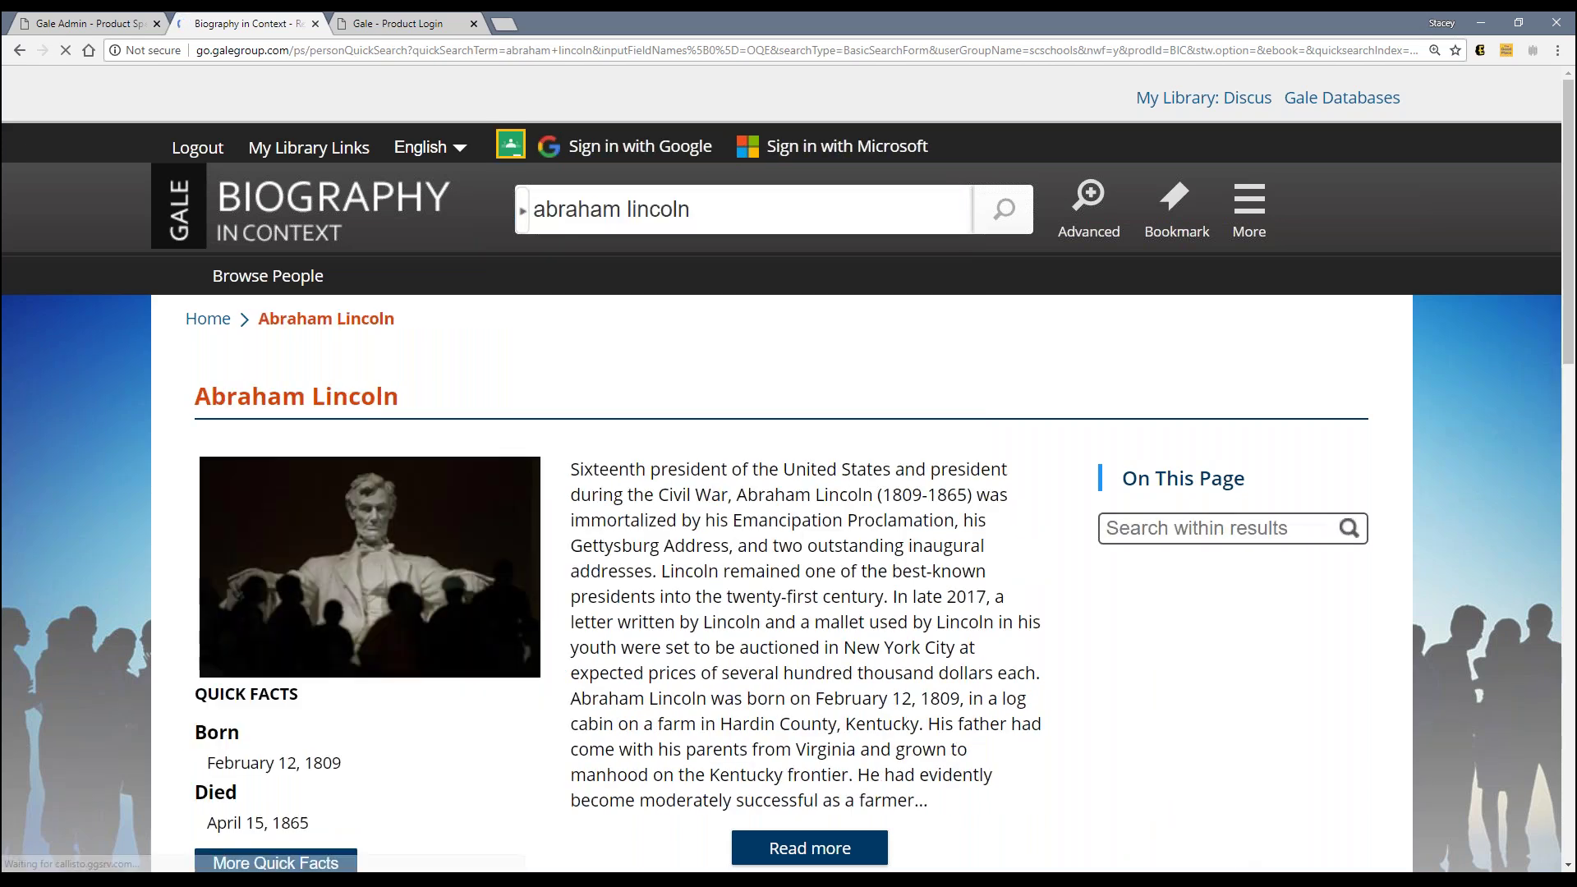
pyautogui.scroll(-8, 760, 567)
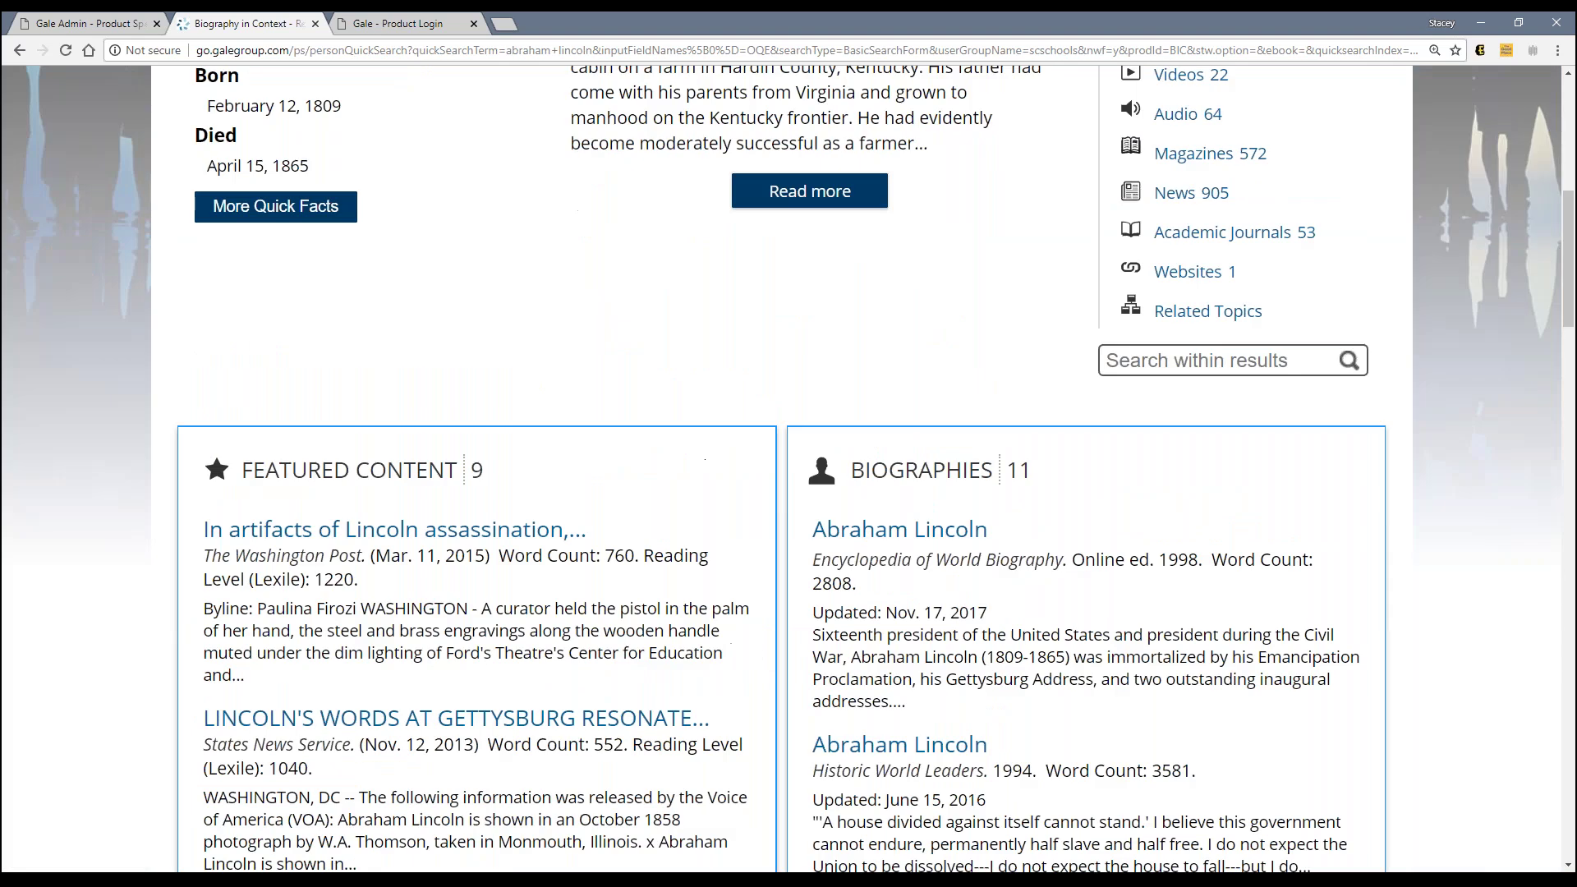
pyautogui.scroll(-5, 788, 468)
pyautogui.scroll(-10, 788, 469)
pyautogui.scroll(-7, 788, 468)
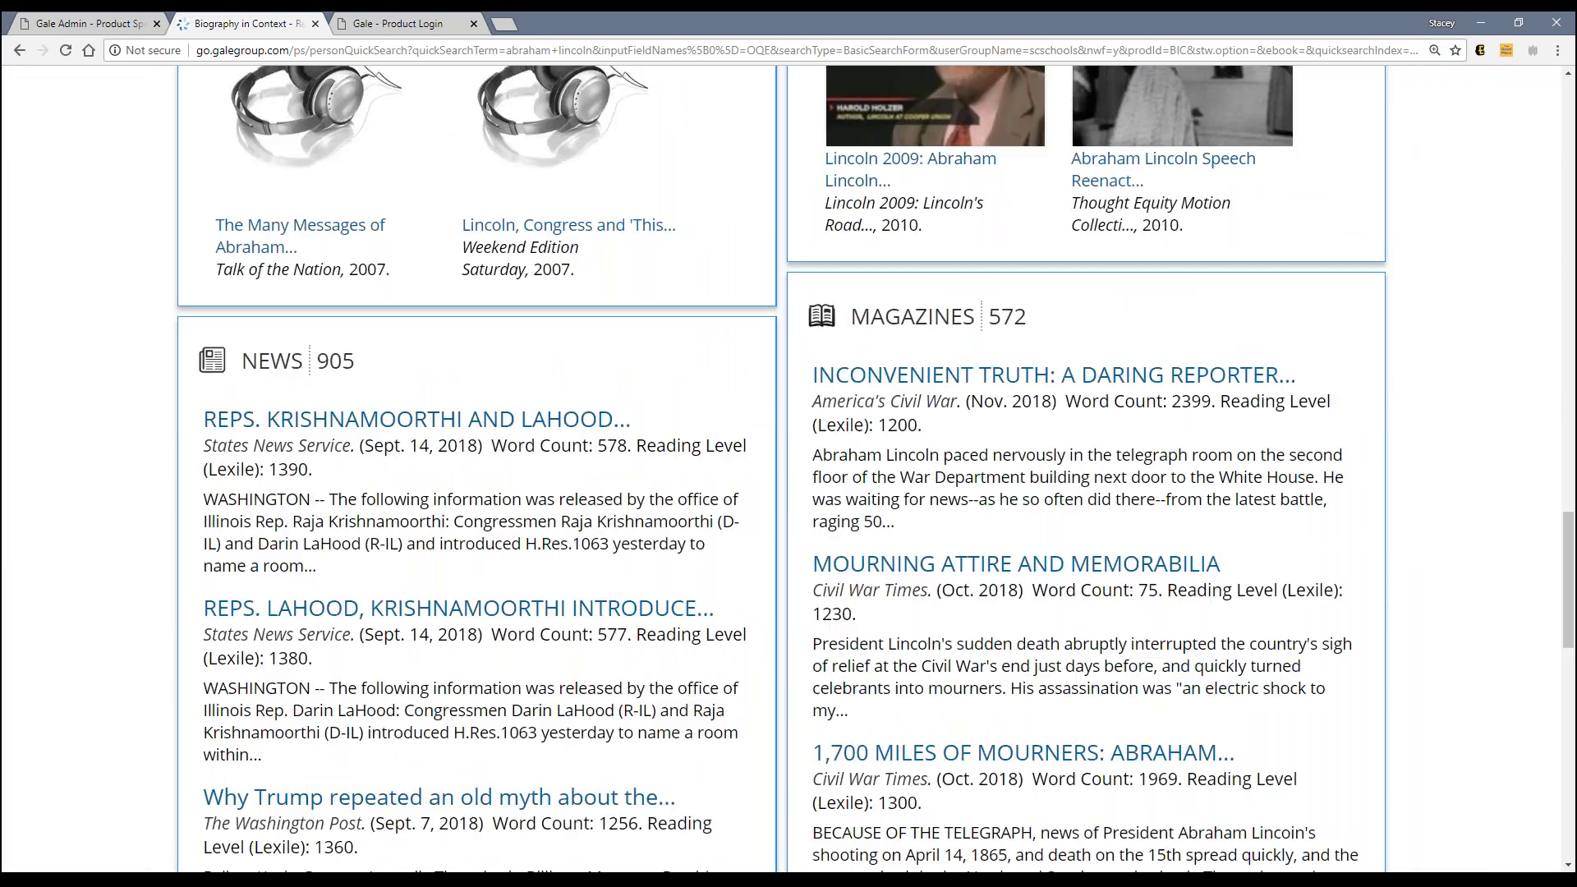
pyautogui.scroll(-10, 788, 468)
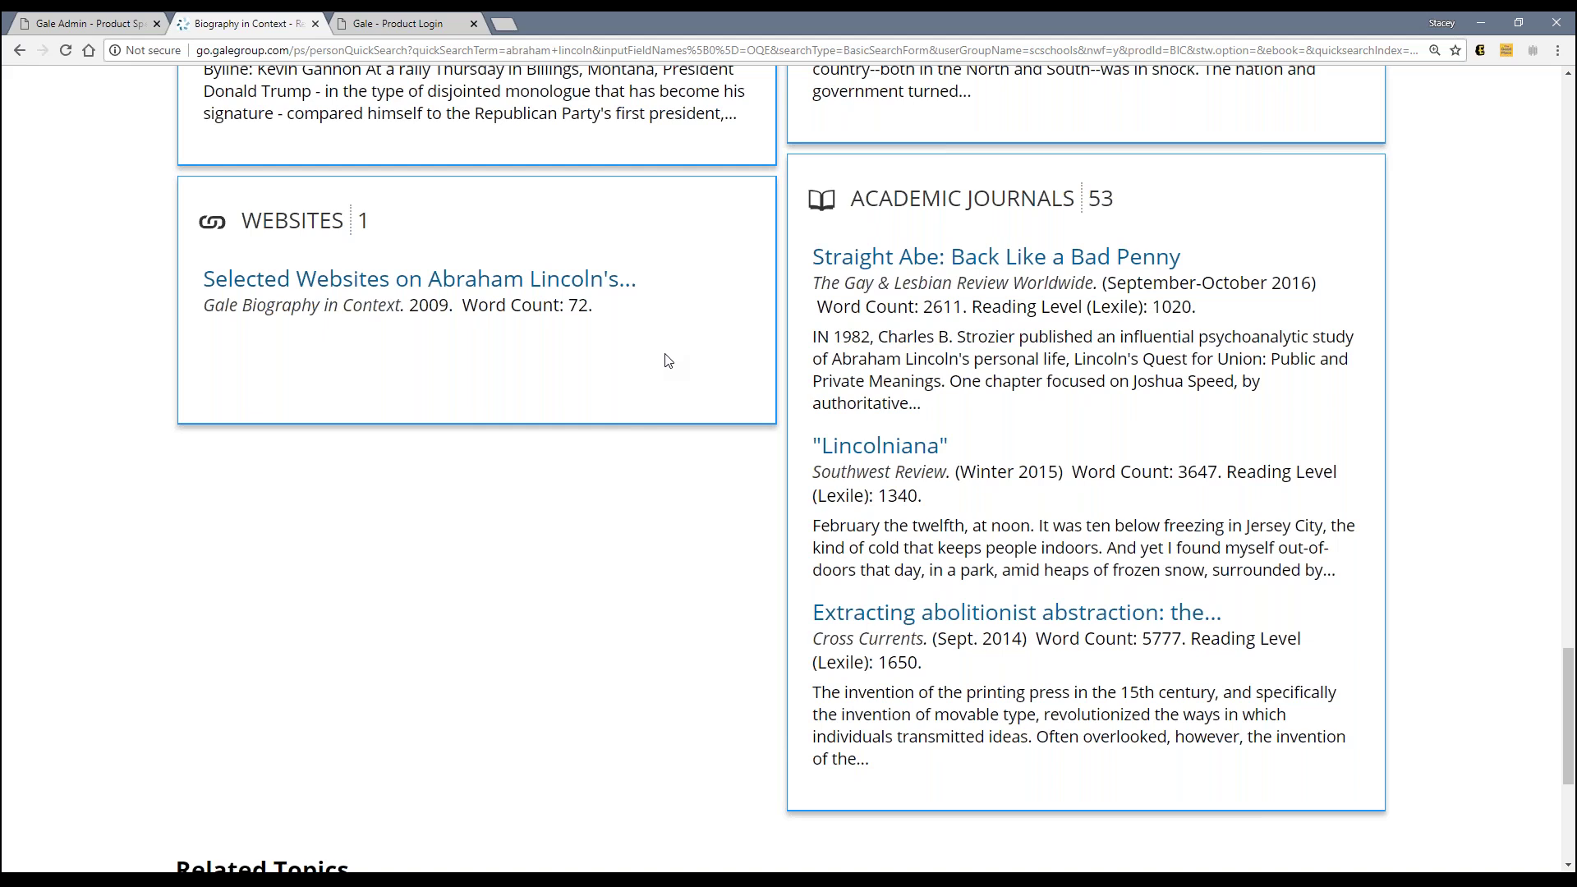
pyautogui.scroll(1, 668, 362)
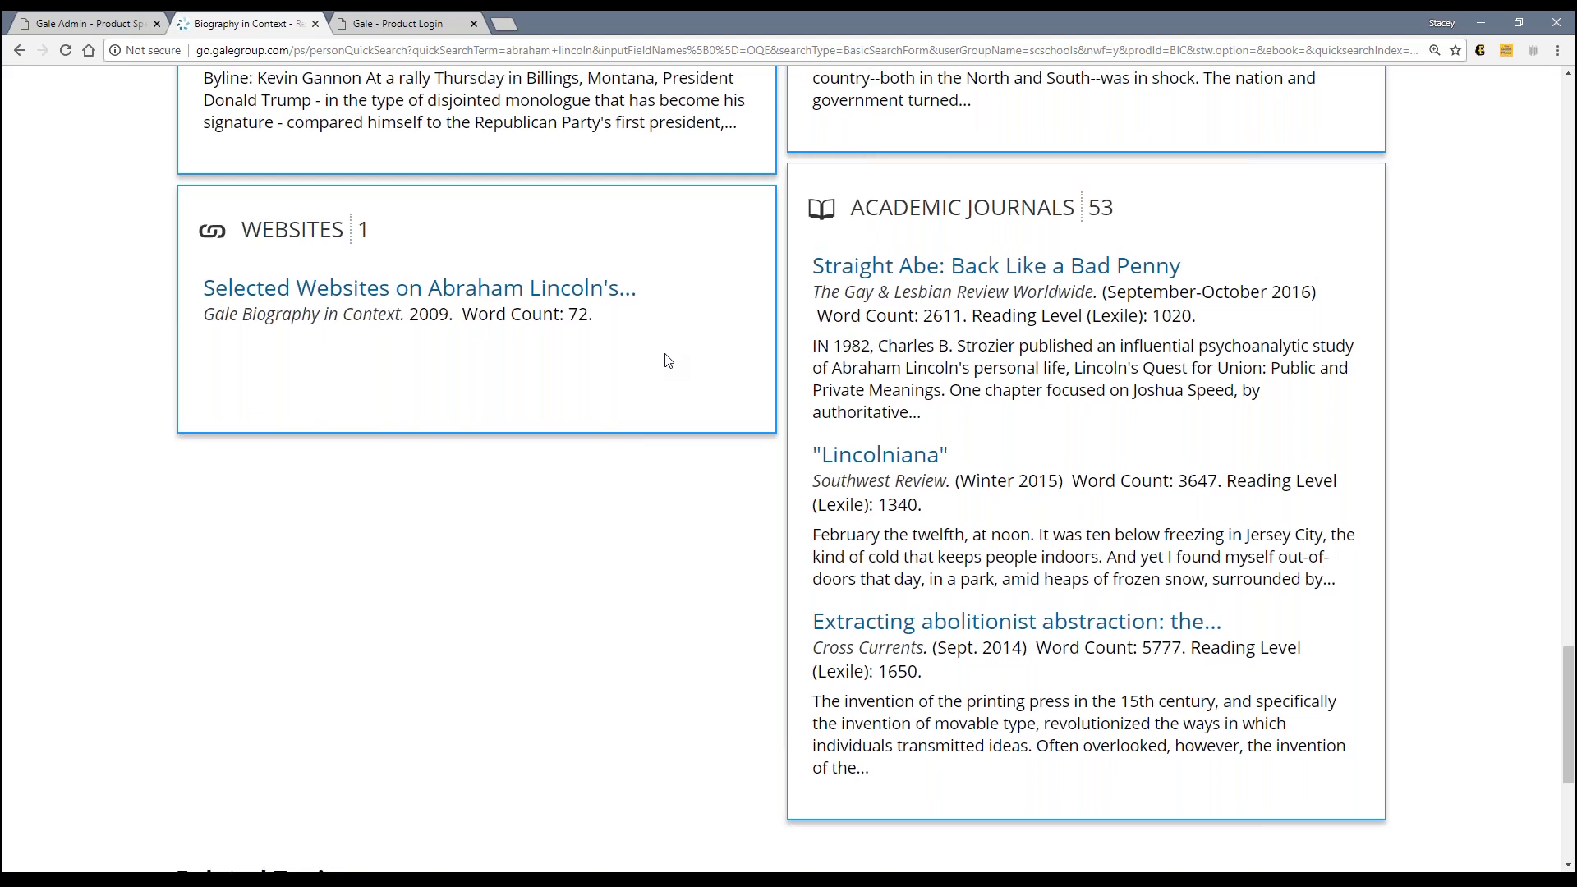
pyautogui.scroll(5, 669, 361)
pyautogui.scroll(7, 669, 361)
pyautogui.scroll(9, 669, 361)
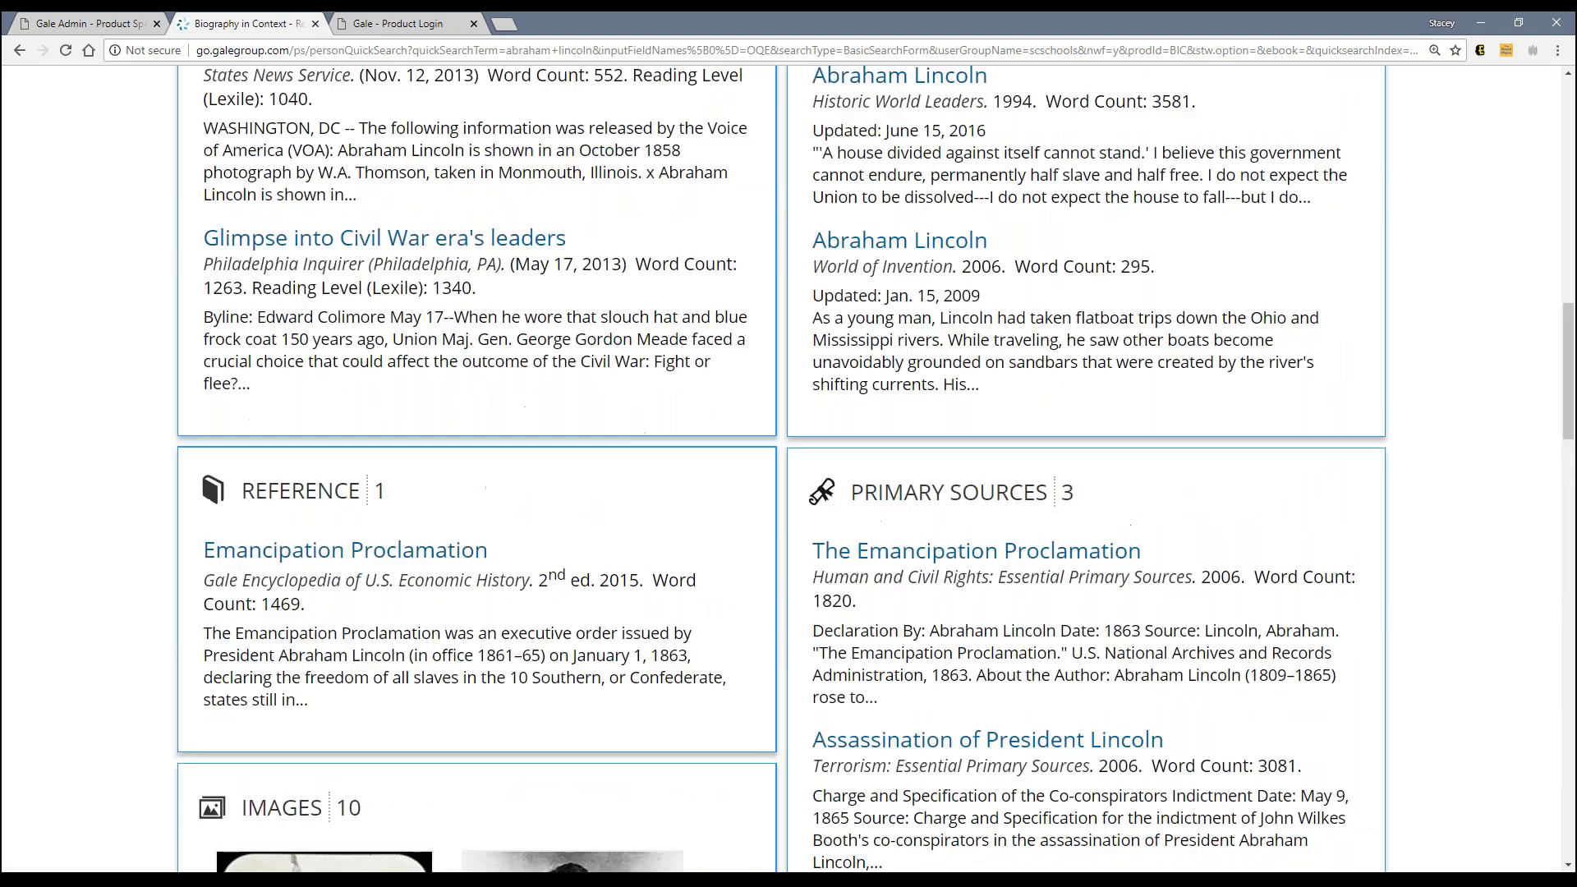
pyautogui.scroll(5, 340, 374)
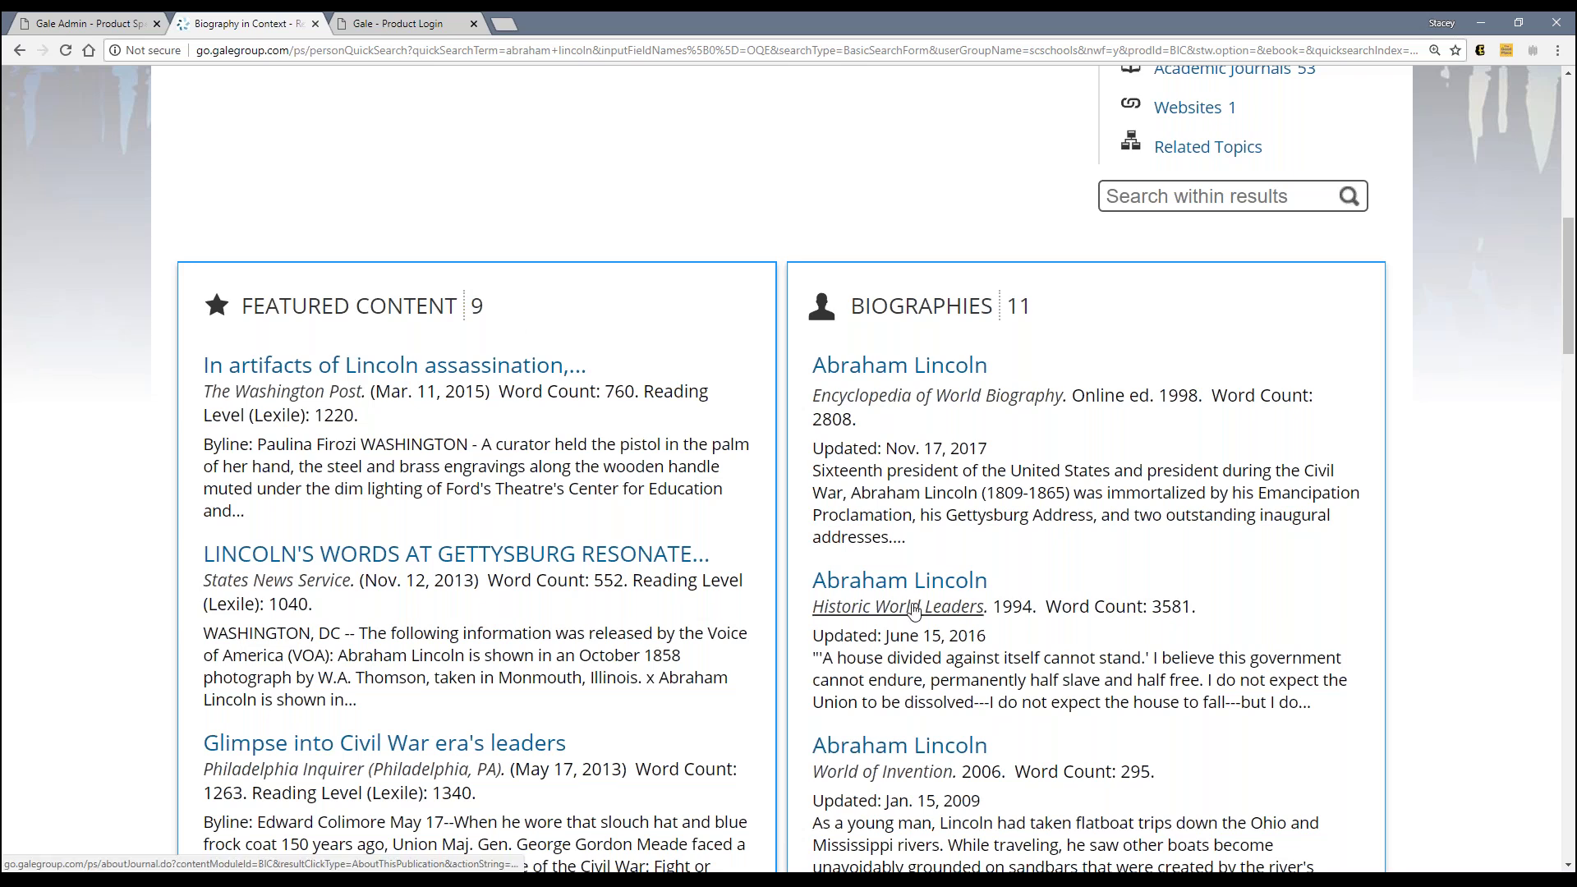
# Step: Compare with the Gale Admin preferences, then return to the Abraham Lincoln topic page
pyautogui.scroll(-1, 914, 612)
pyautogui.scroll(-2, 914, 611)
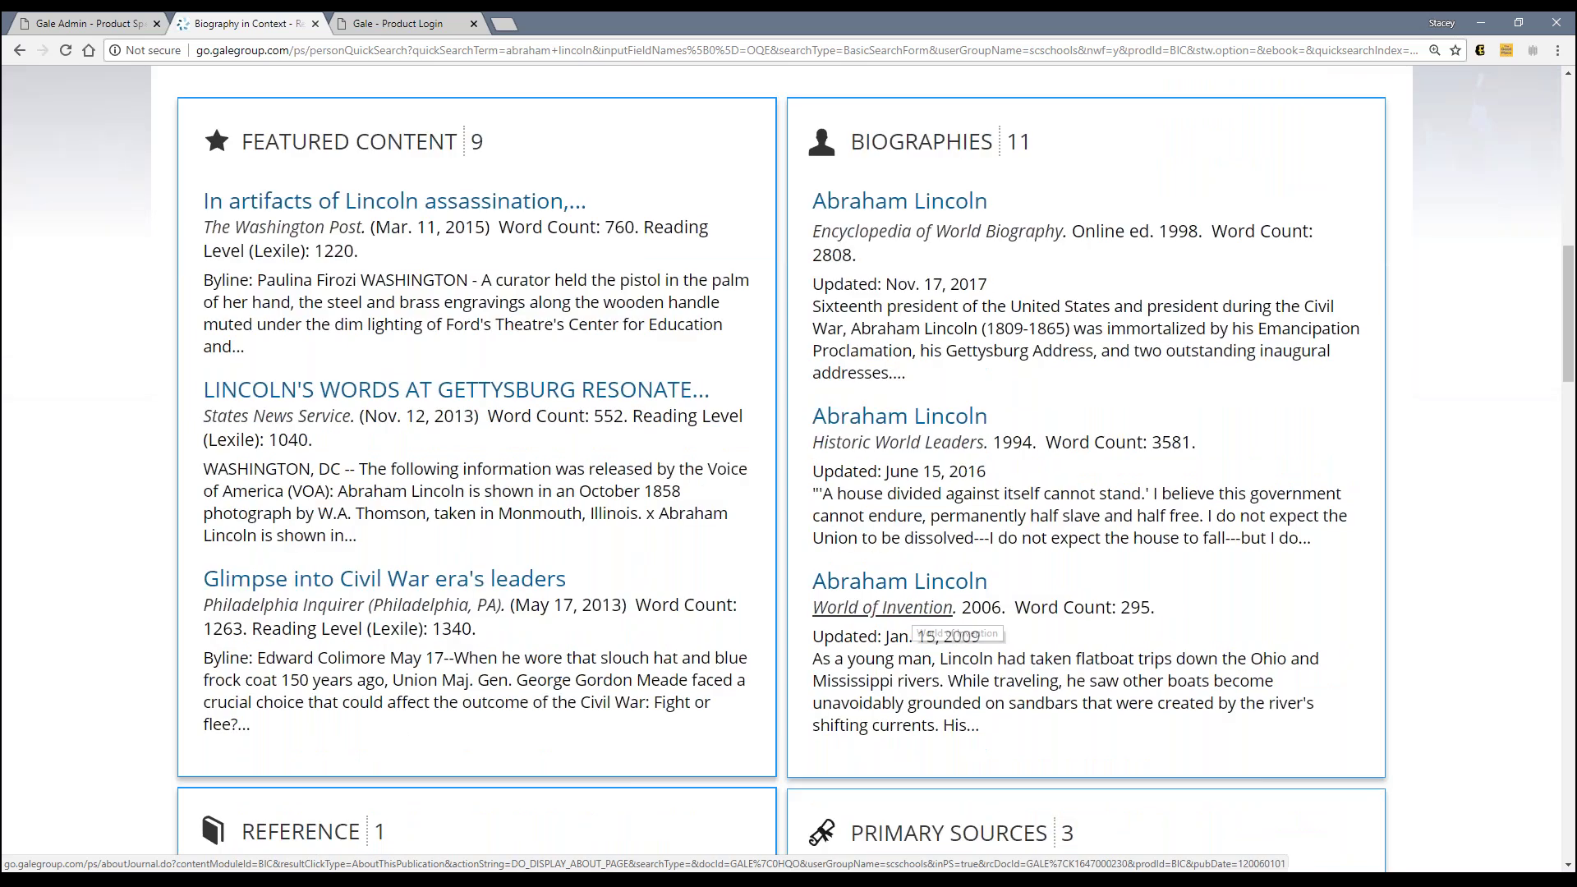
pyautogui.scroll(1, 914, 611)
pyautogui.scroll(2, 914, 612)
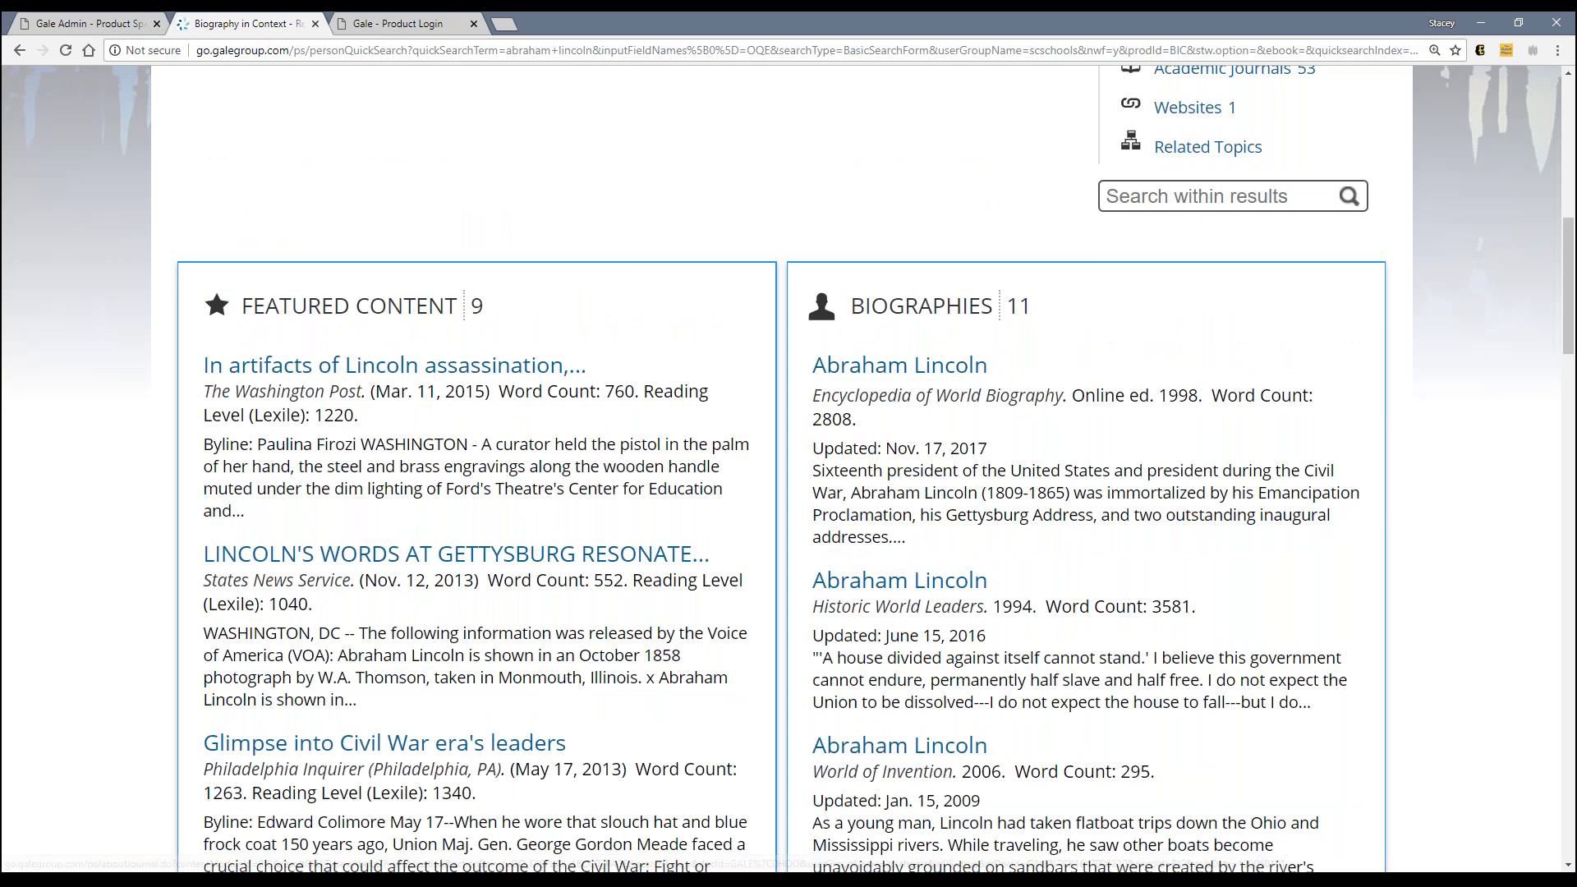
pyautogui.scroll(4, 913, 612)
pyautogui.hotkey('ctrl', 'shift', 'Tab')
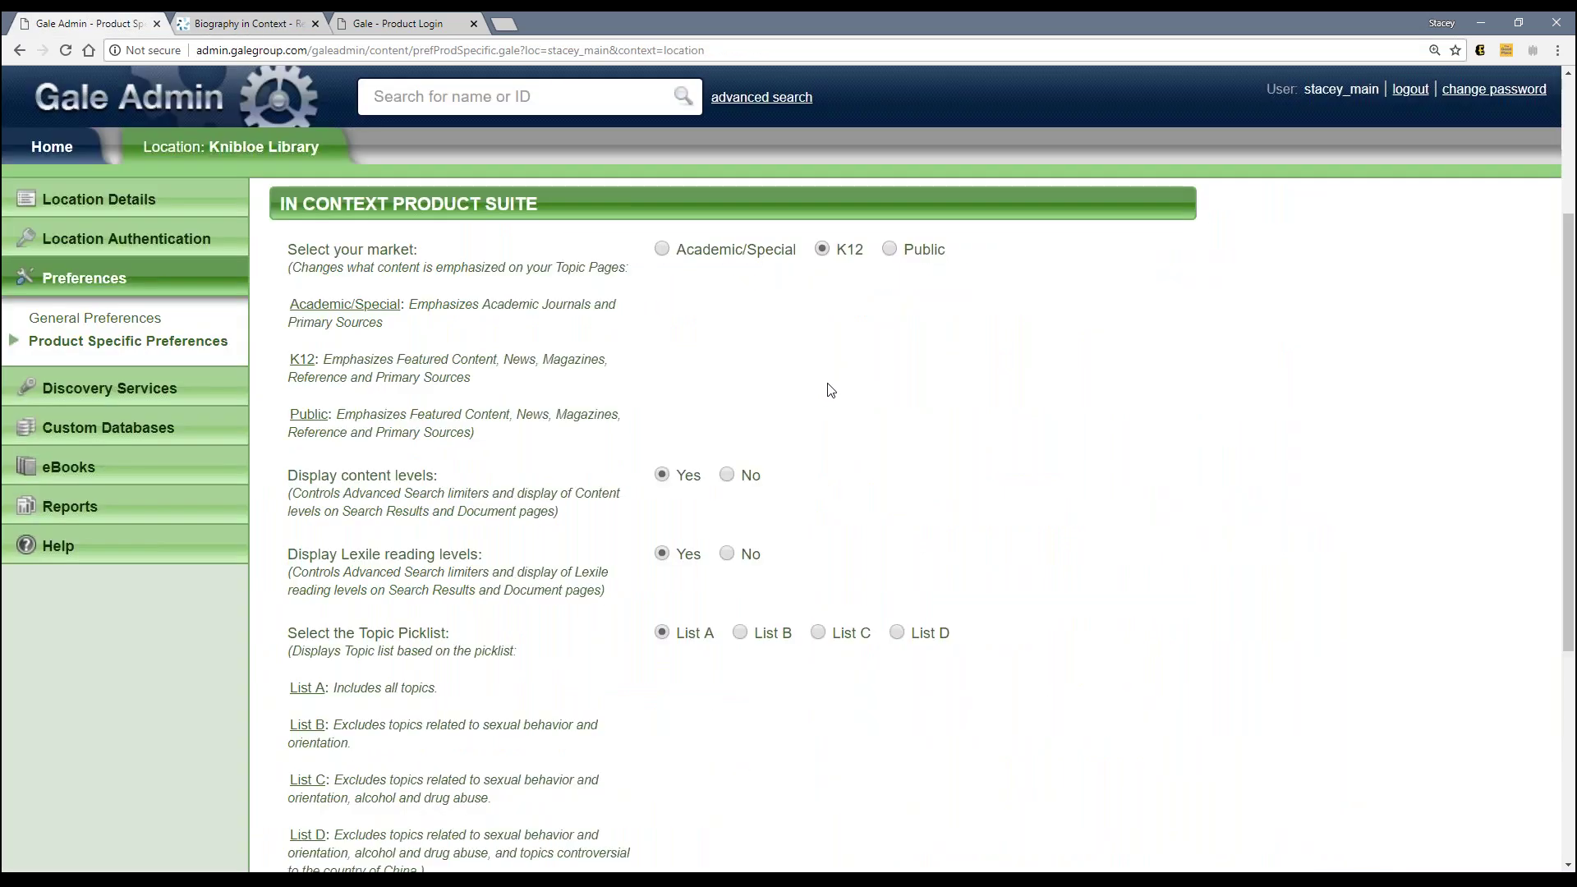
pyautogui.scroll(-2, 592, 694)
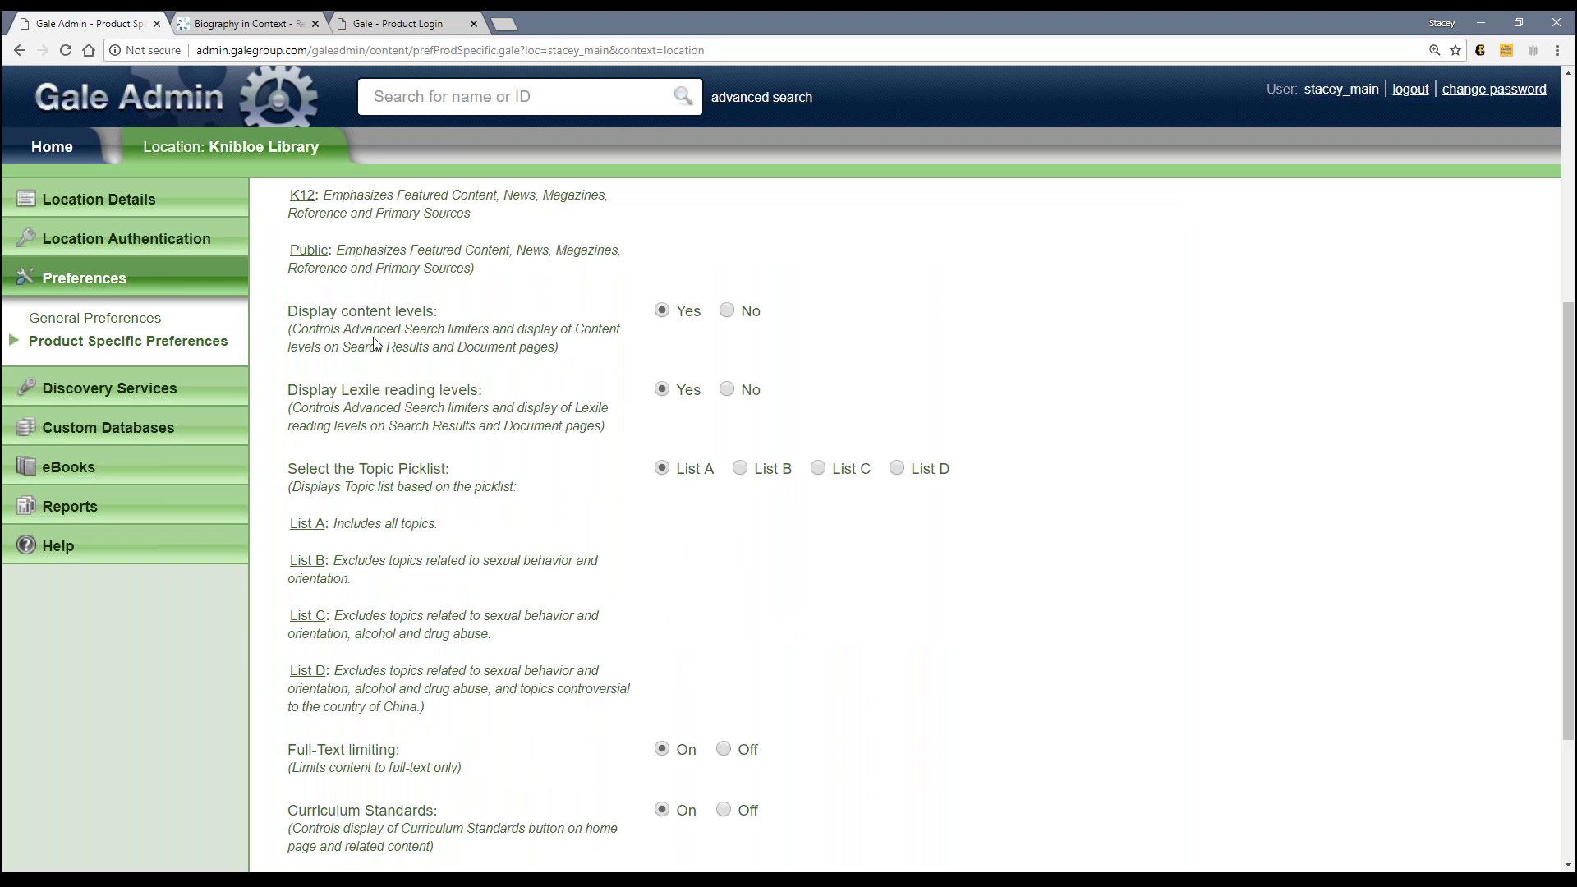
pyautogui.click(276, 31)
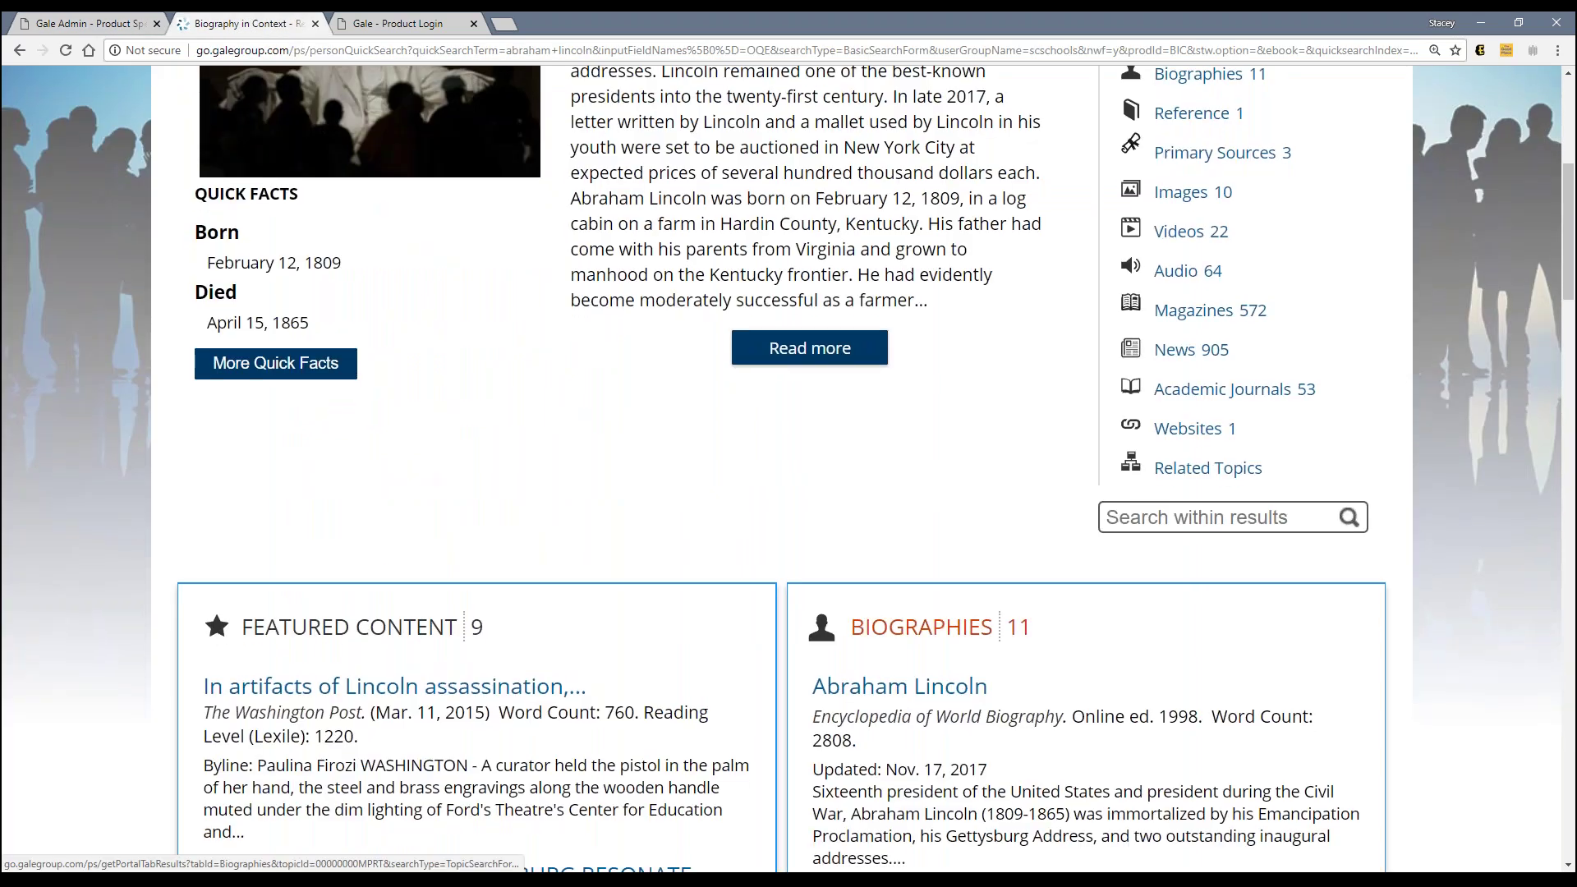
# Step: Scroll the Lincoln page, glance at Gale Admin, and come back to Biography in Context
pyautogui.scroll(-2, 284, 555)
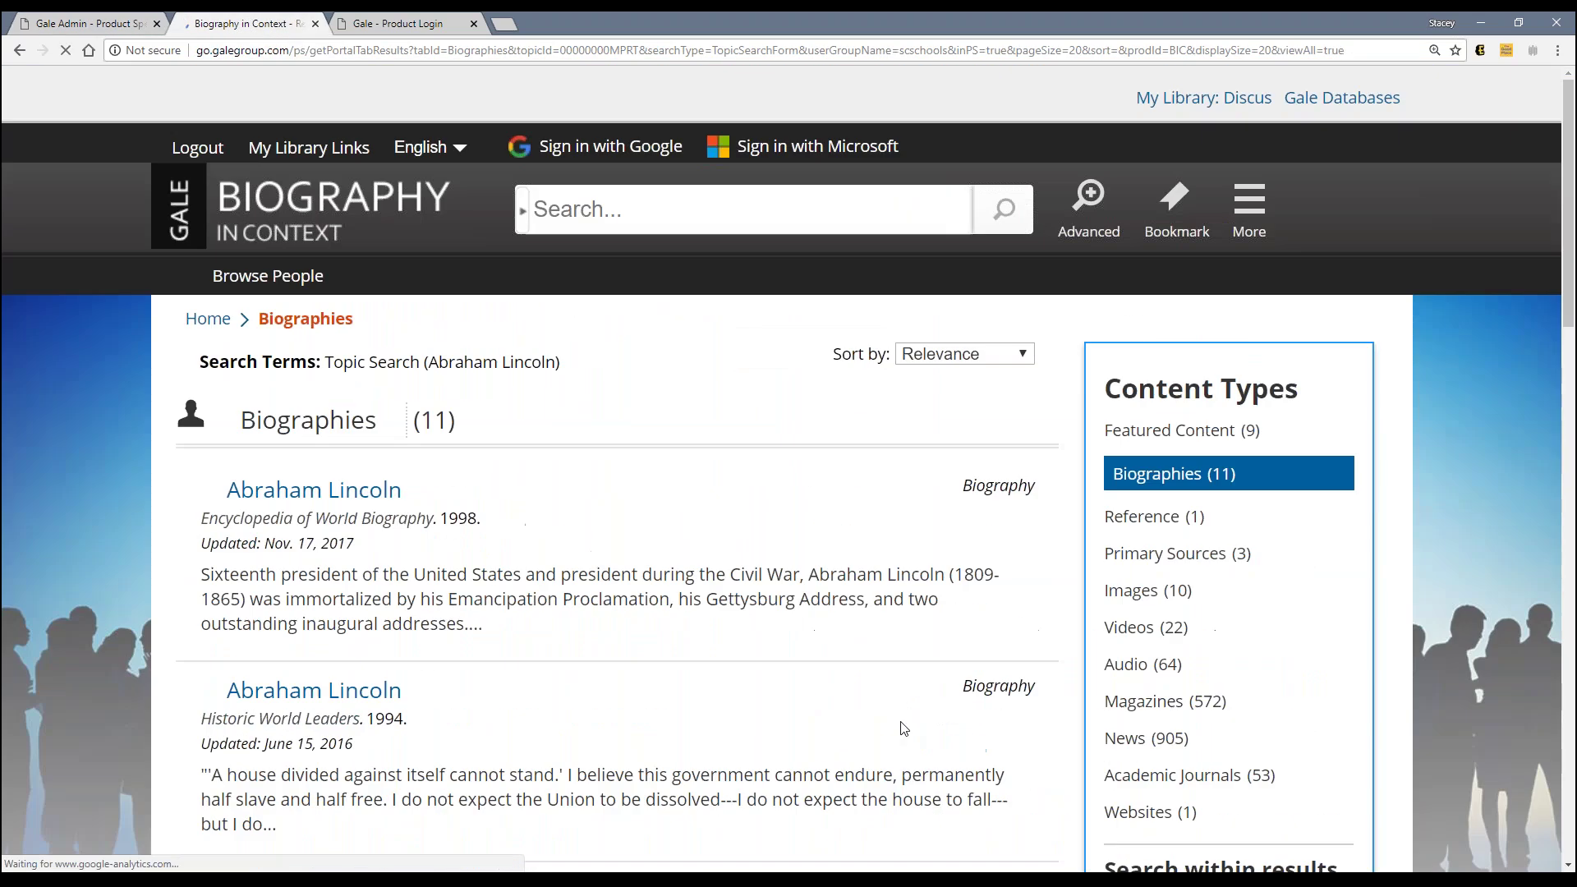
pyautogui.scroll(-1, 523, 659)
pyautogui.scroll(-1, 522, 660)
pyautogui.moveTo(208, 250)
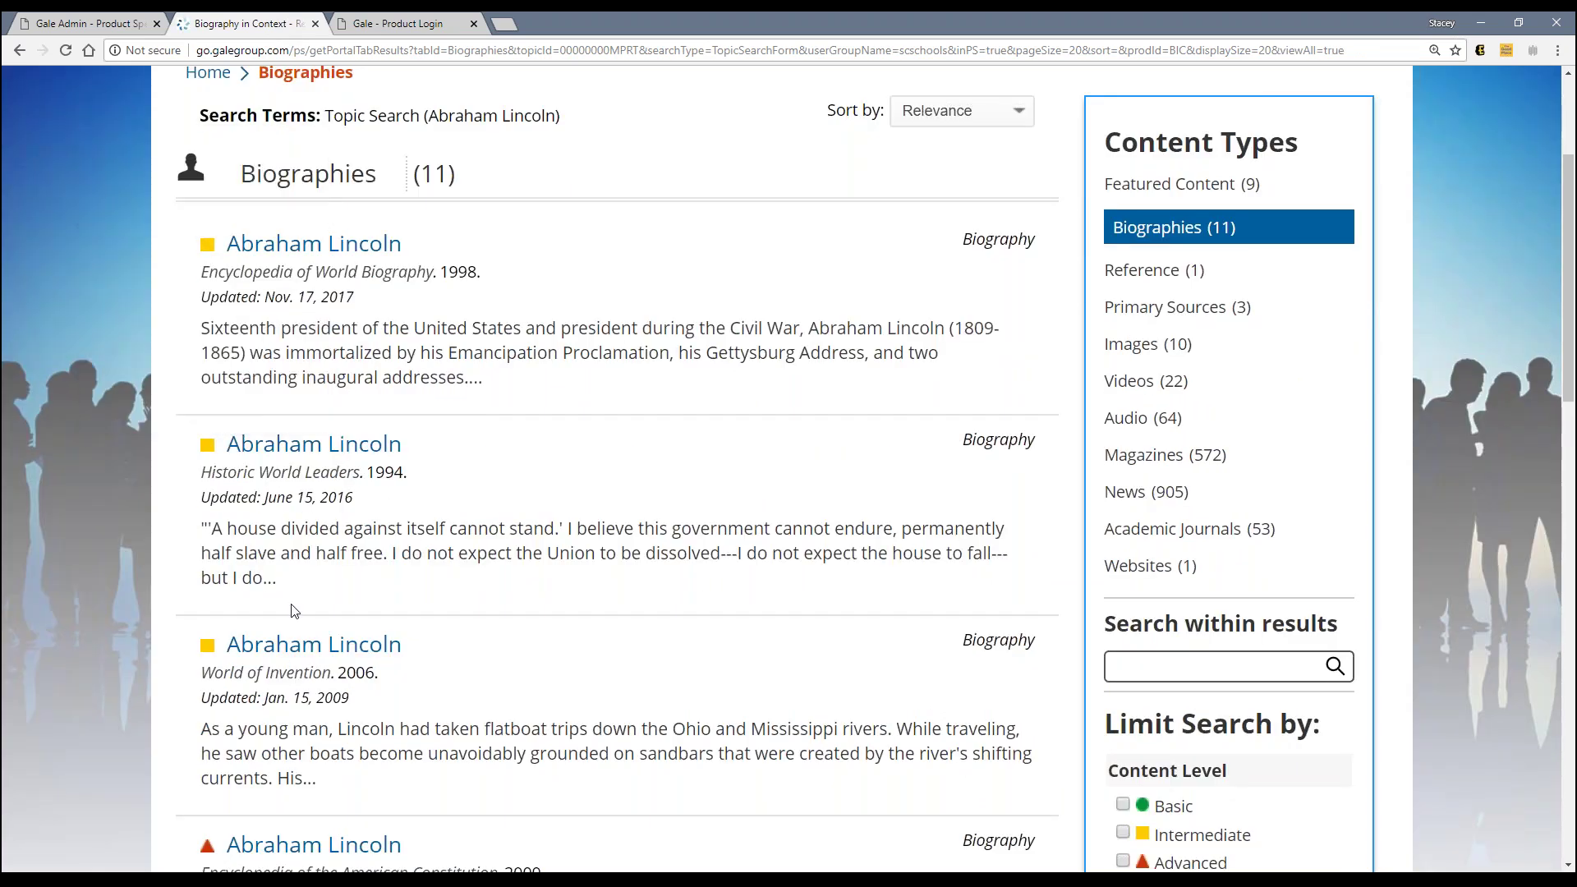
pyautogui.scroll(-3, 293, 609)
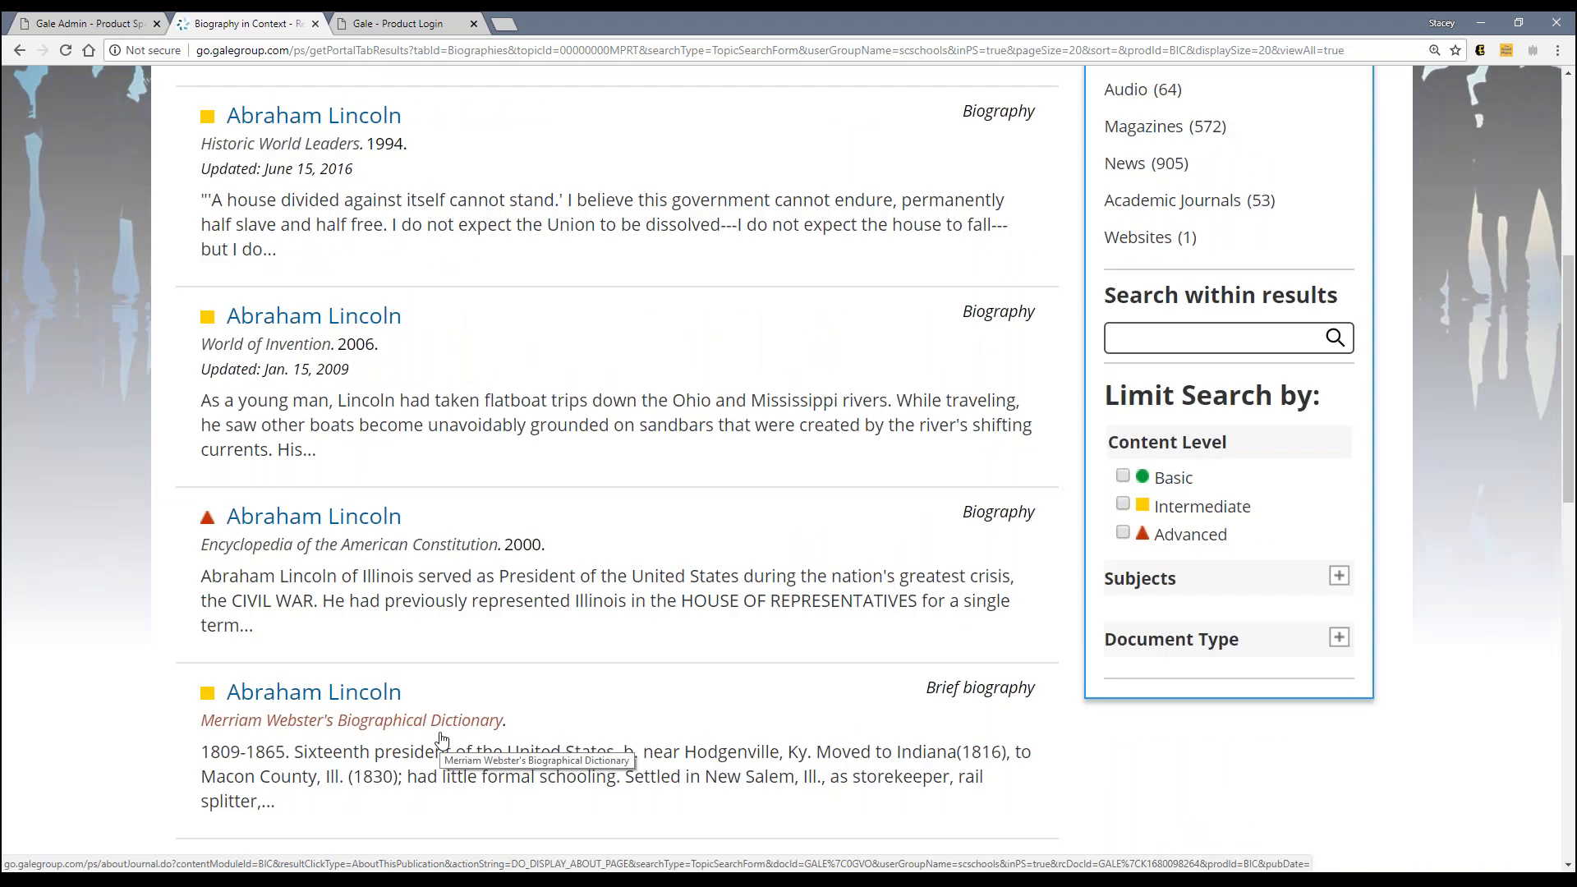
pyautogui.hotkey('alt', 'Tab')
pyautogui.hotkey('alt', 'Tab')
pyautogui.click(88, 24)
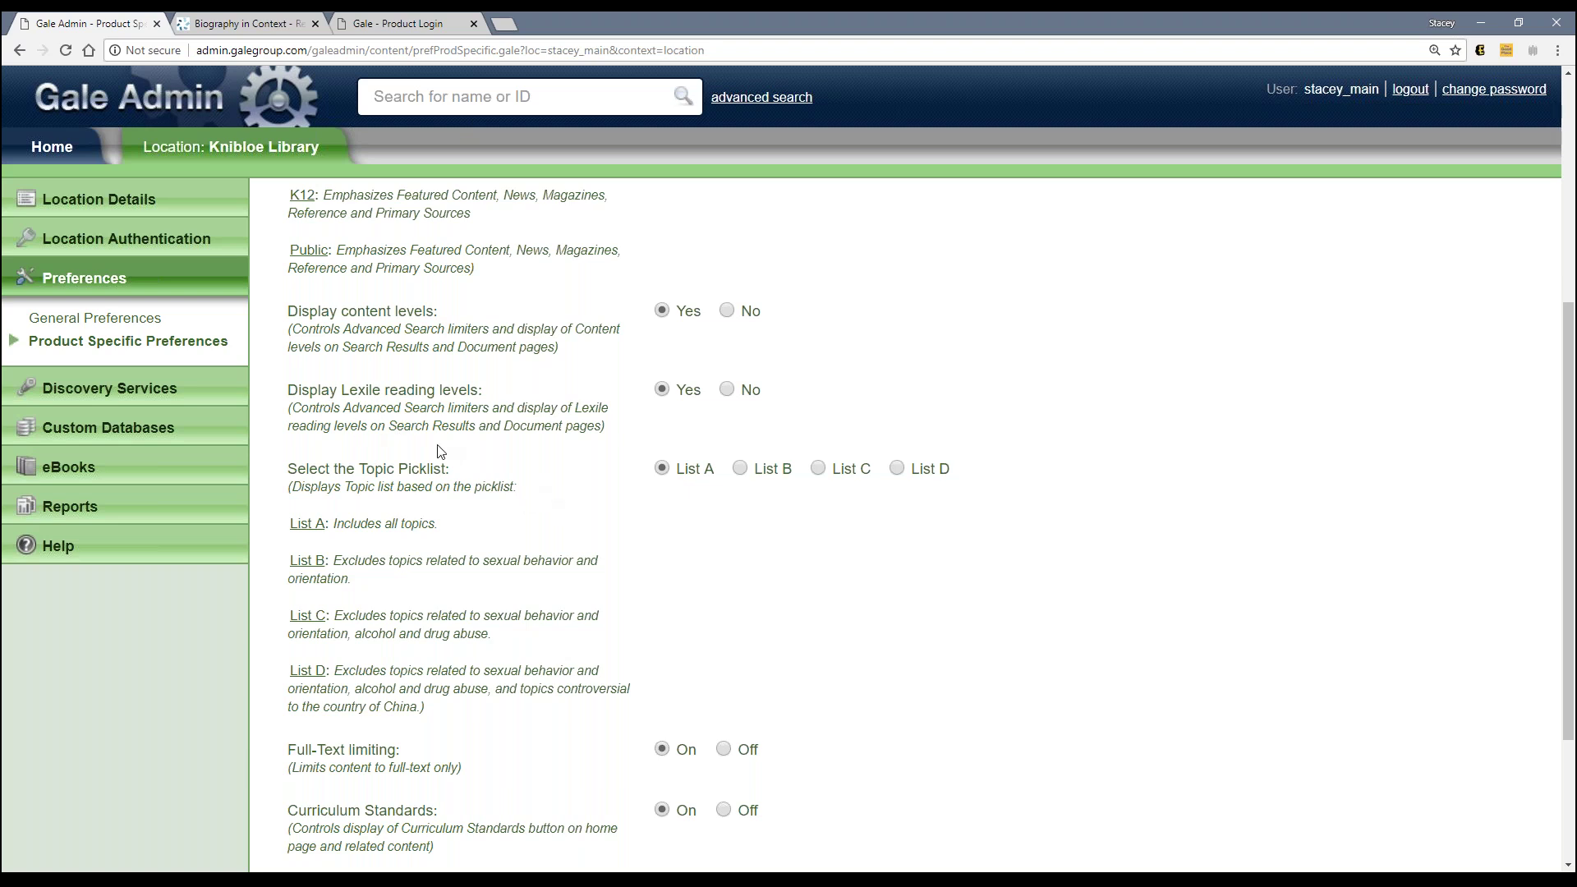
pyautogui.click(251, 16)
# Step: From the home page, open Steph Curry's topic and list his 18 magazine results
pyautogui.scroll(7, 469, 454)
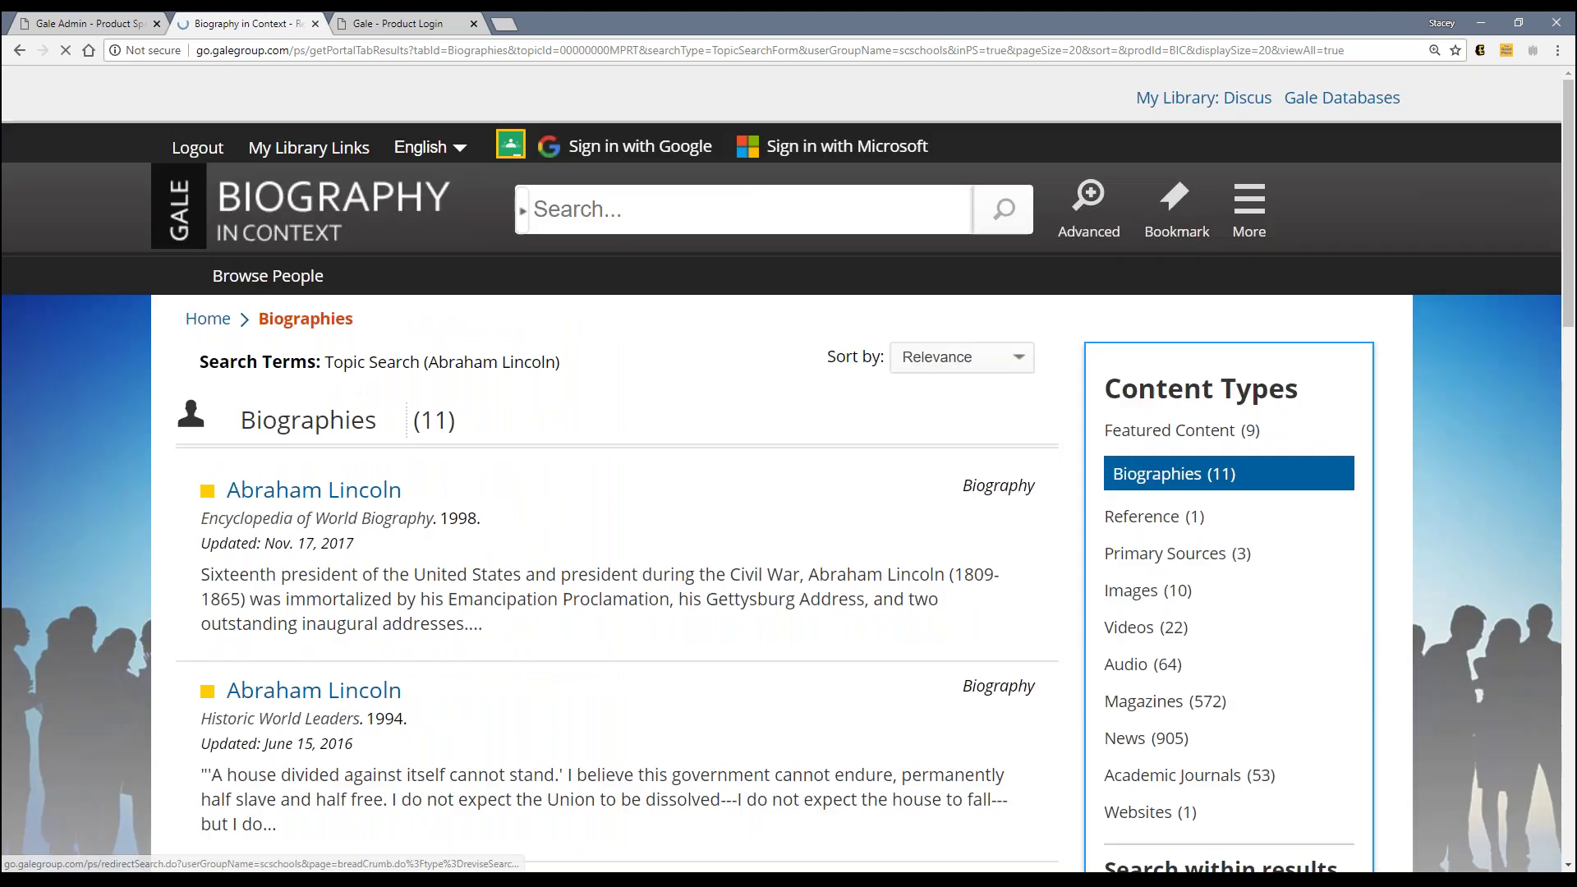
pyautogui.click(208, 321)
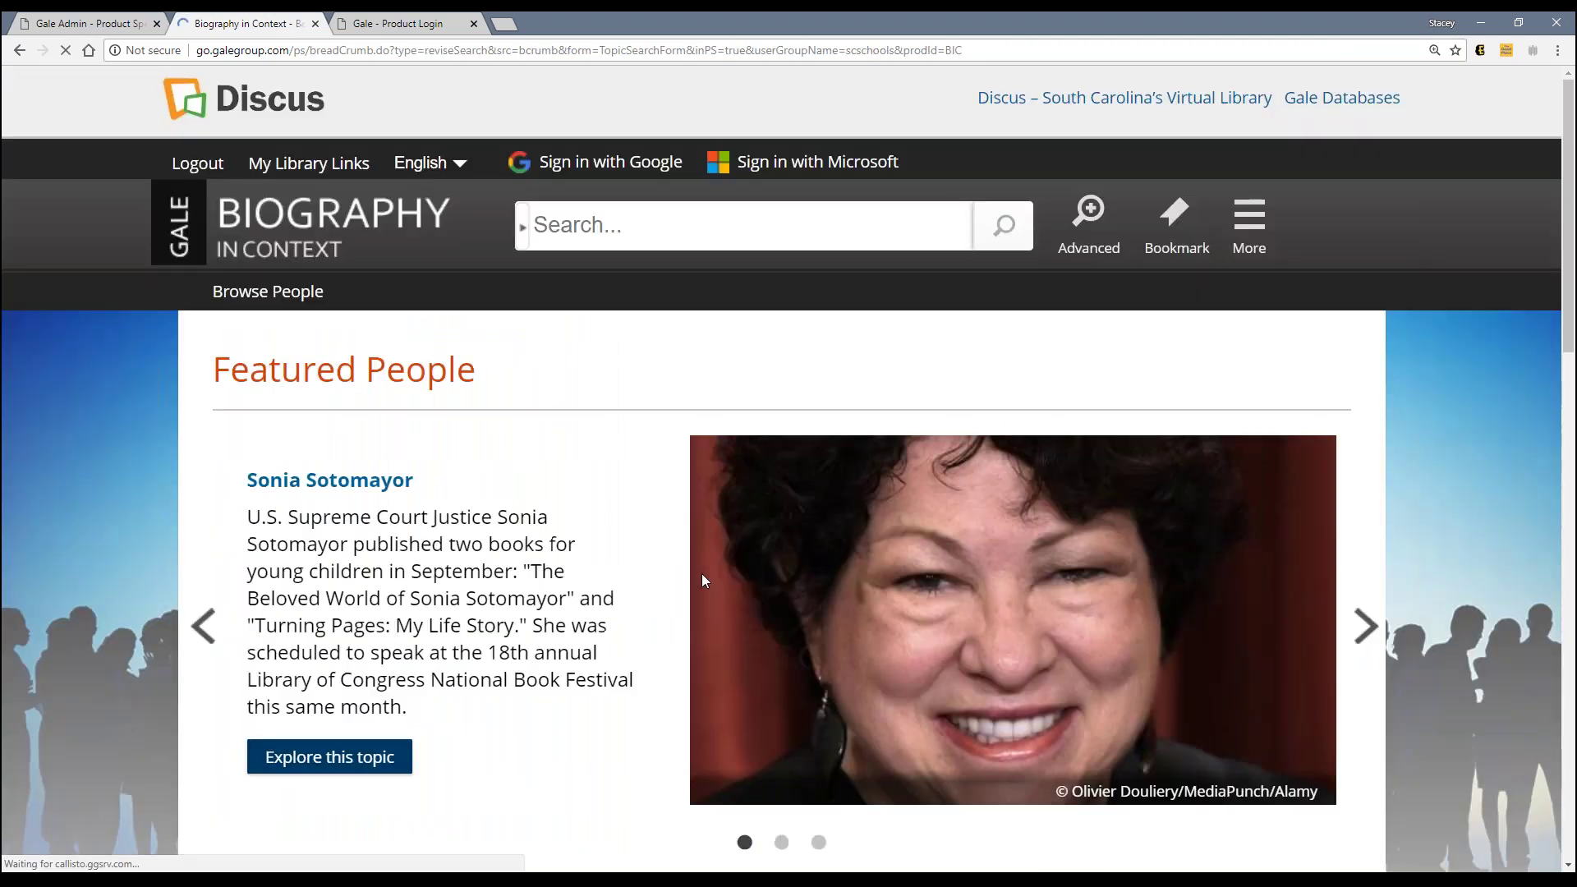
pyautogui.scroll(-10, 694, 525)
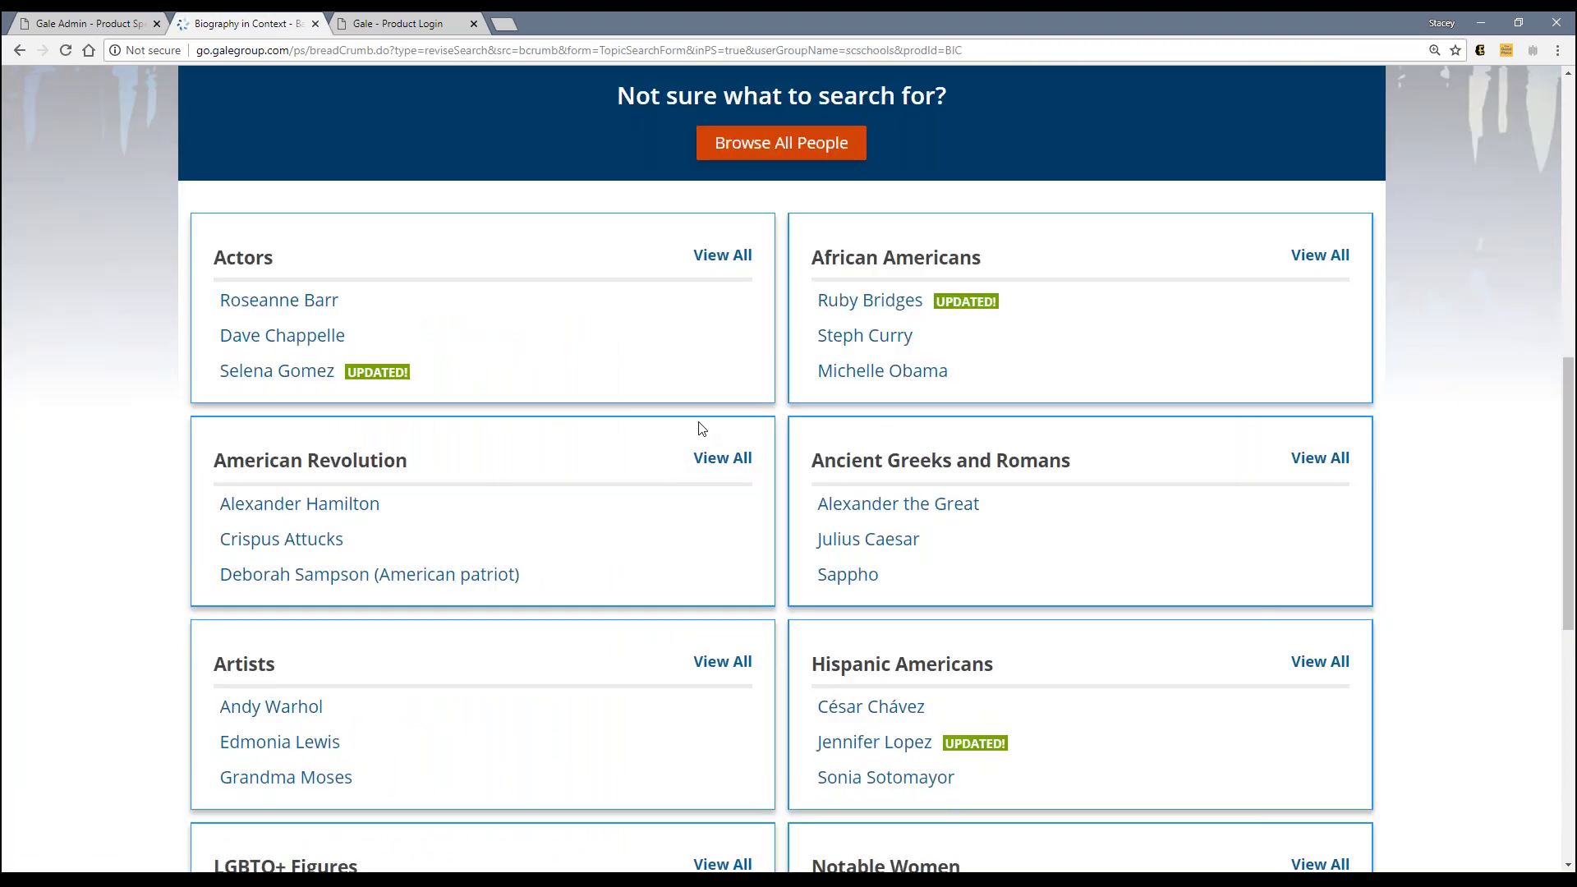
pyautogui.click(864, 335)
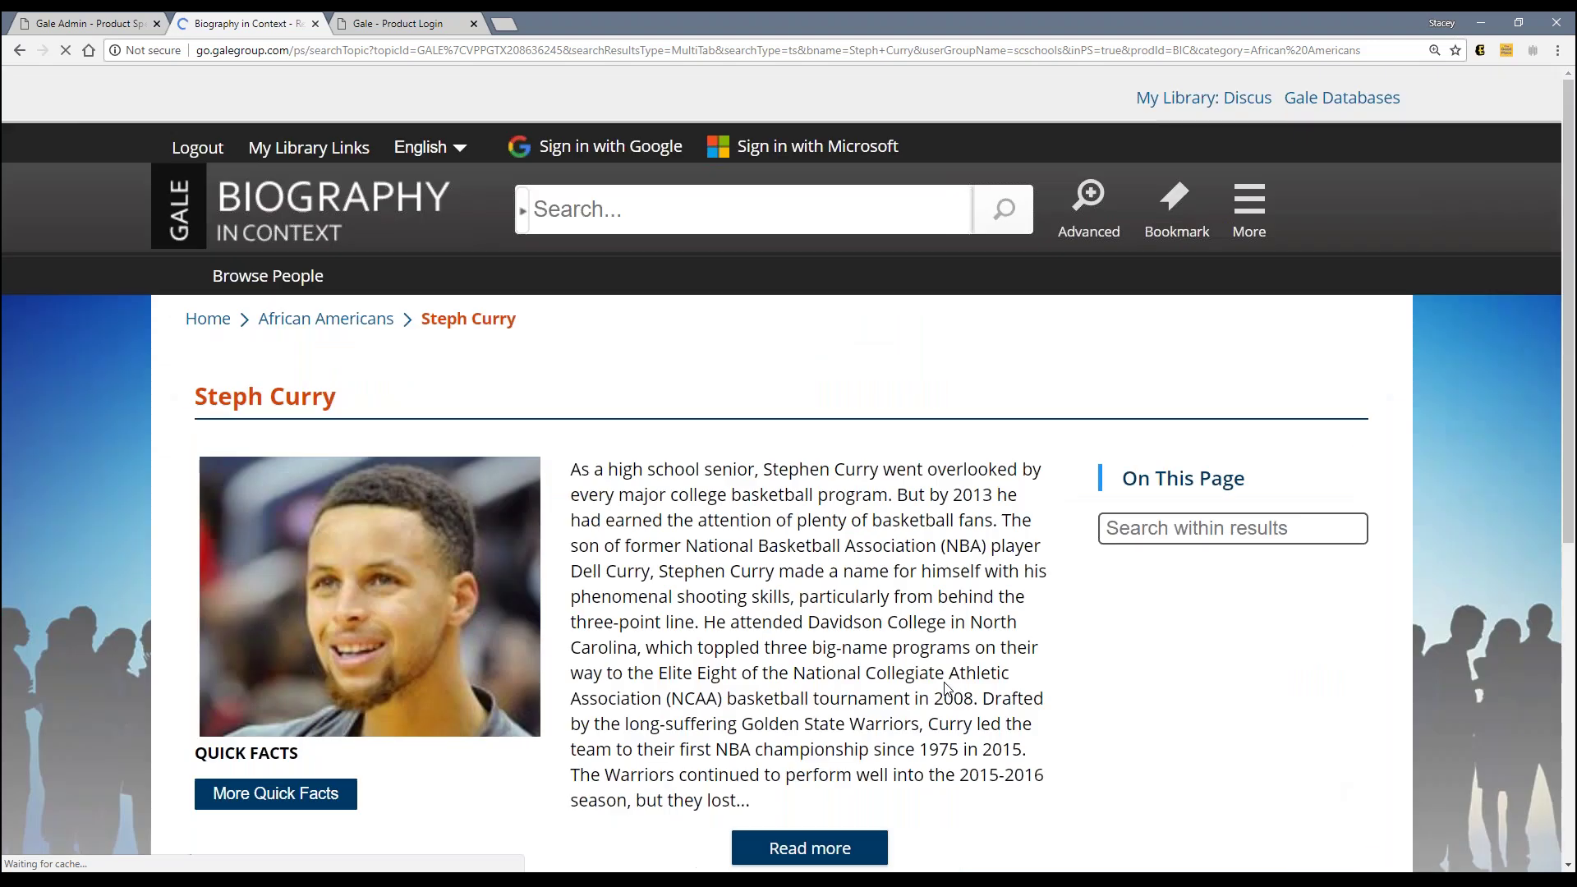
pyautogui.scroll(-4, 946, 688)
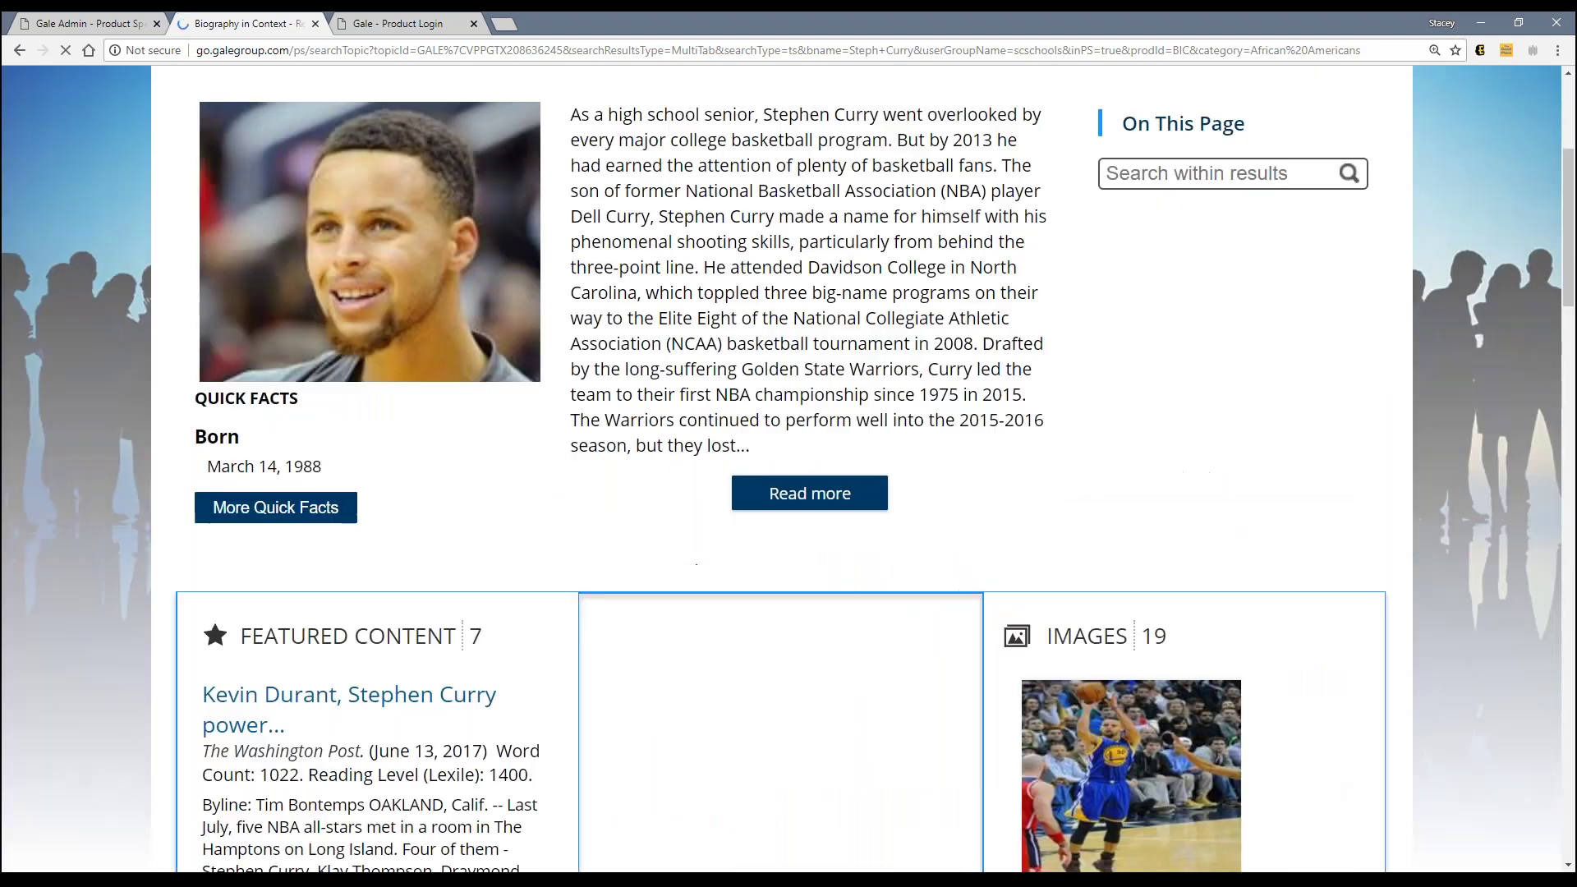
pyautogui.scroll(-3, 789, 468)
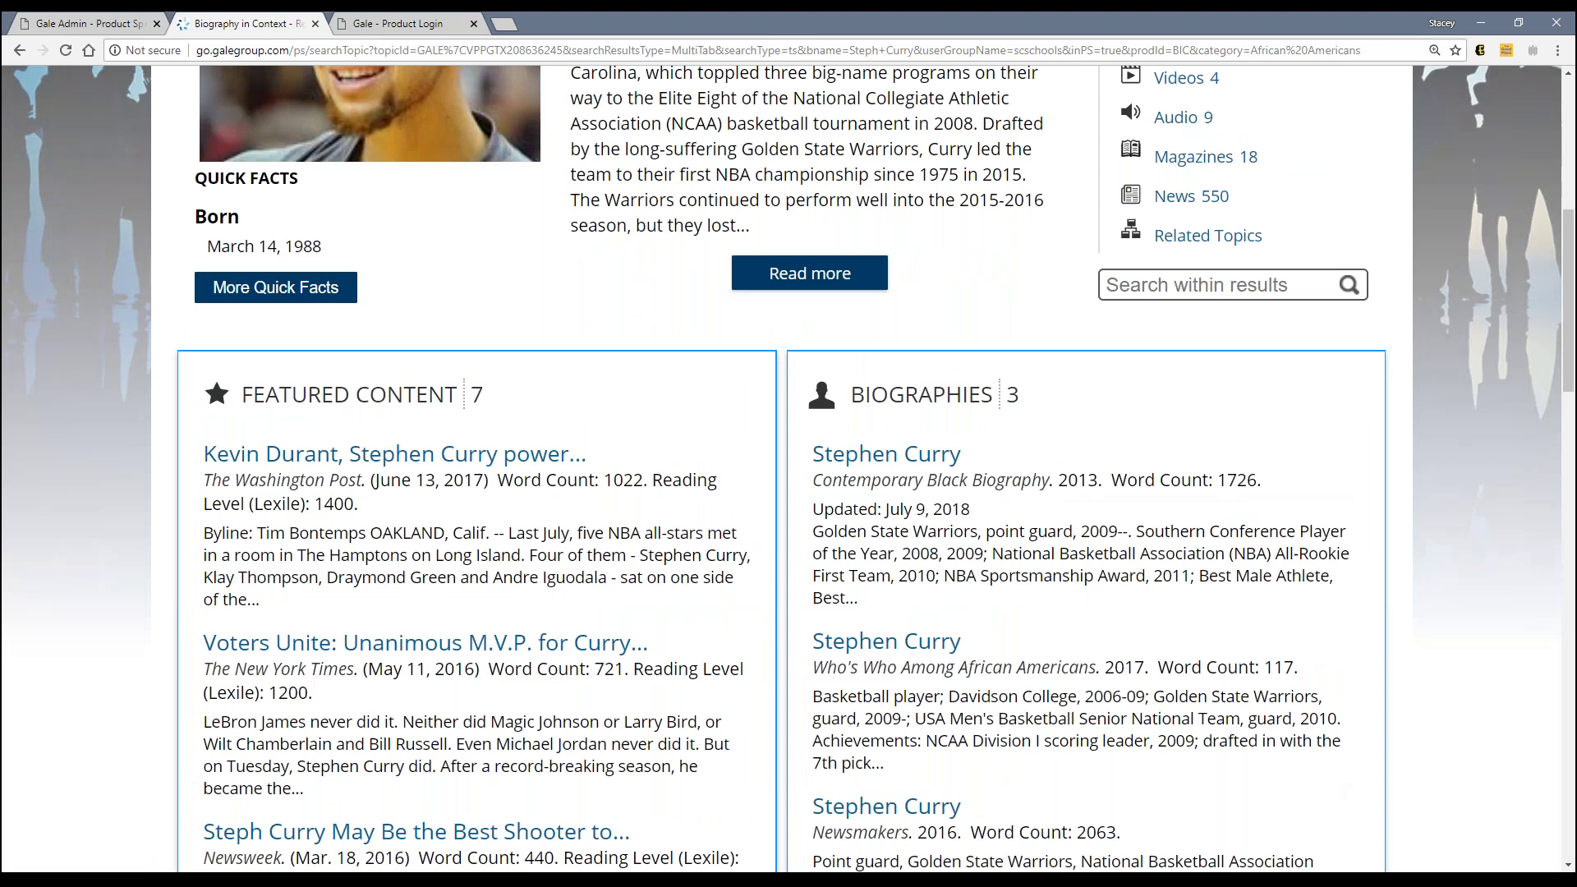
pyautogui.scroll(-6, 789, 468)
pyautogui.scroll(-9, 789, 468)
pyautogui.click(304, 268)
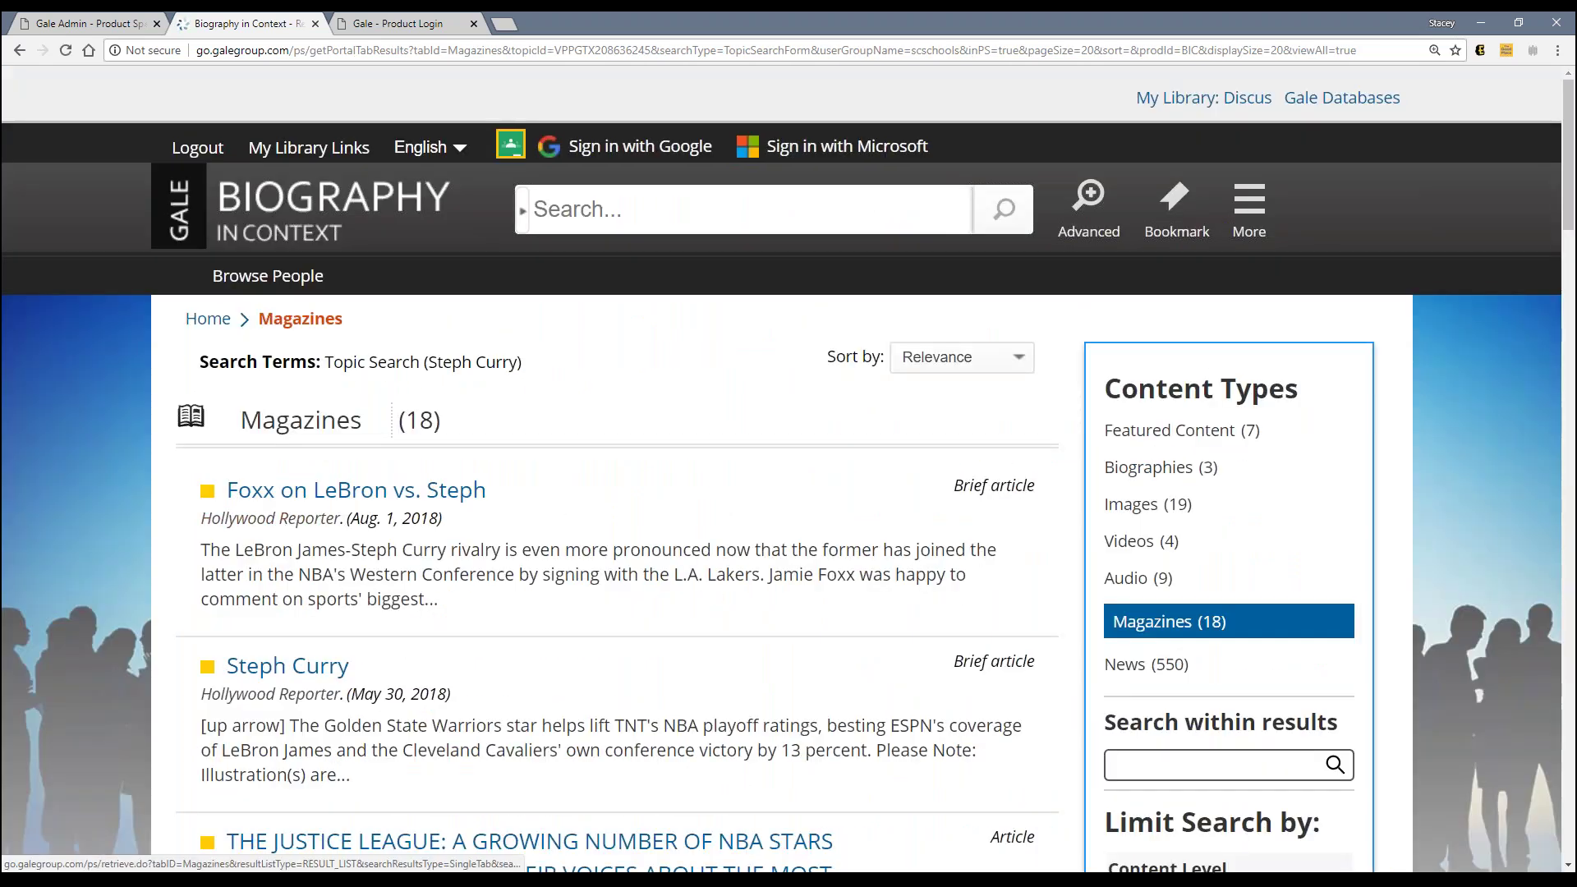
pyautogui.moveTo(208, 491)
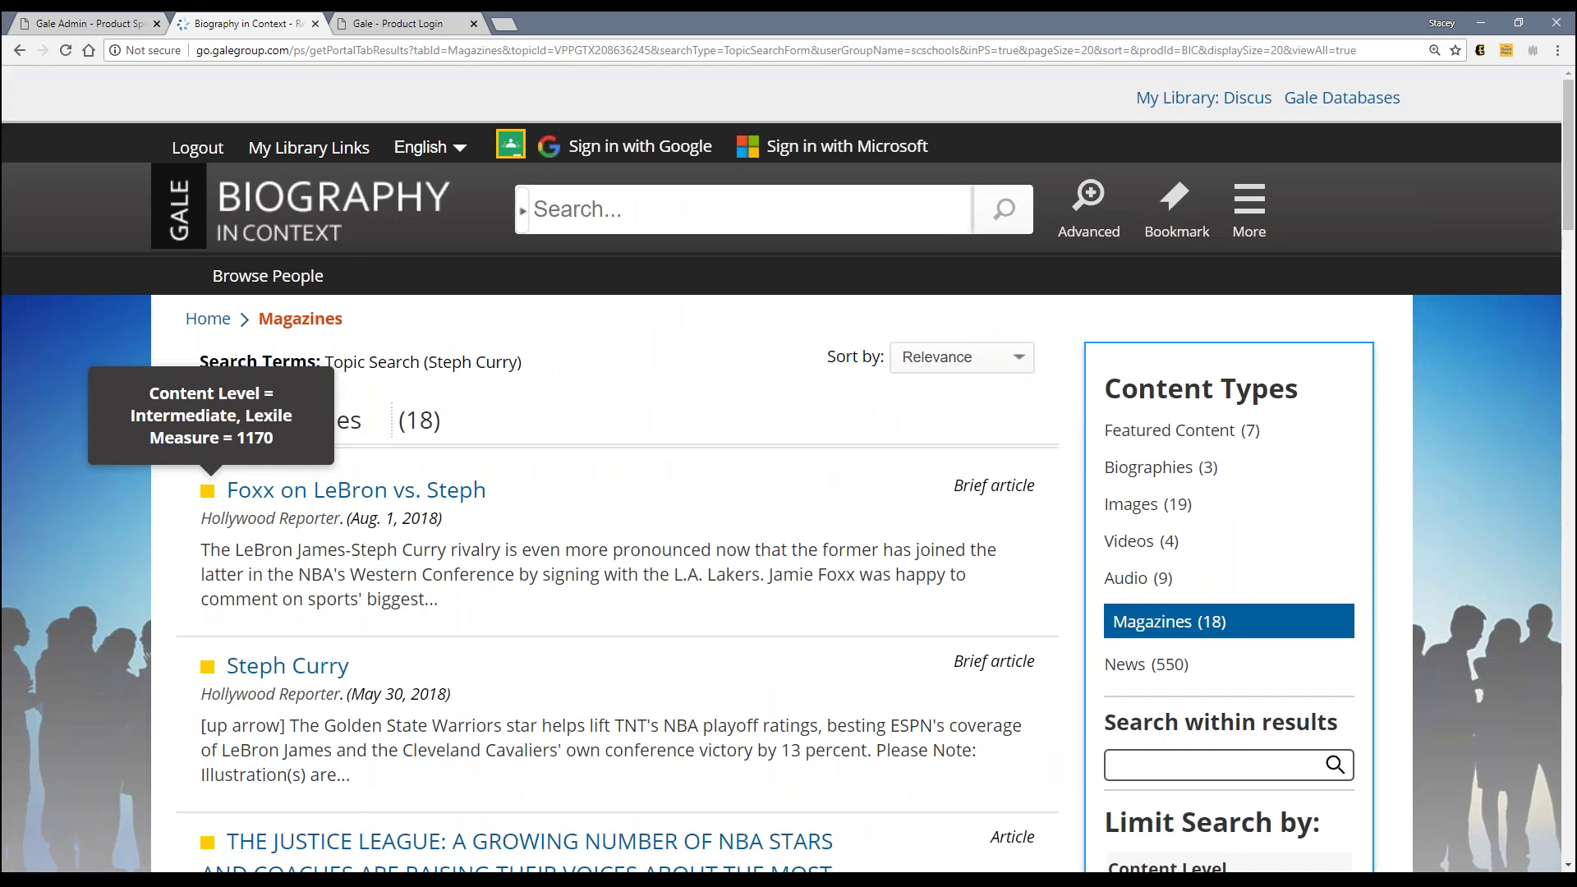
# Step: Check Gale Admin's Curriculum Standards preference, then open Opposing Viewpoints in Context from Gale Databases
pyautogui.click(123, 23)
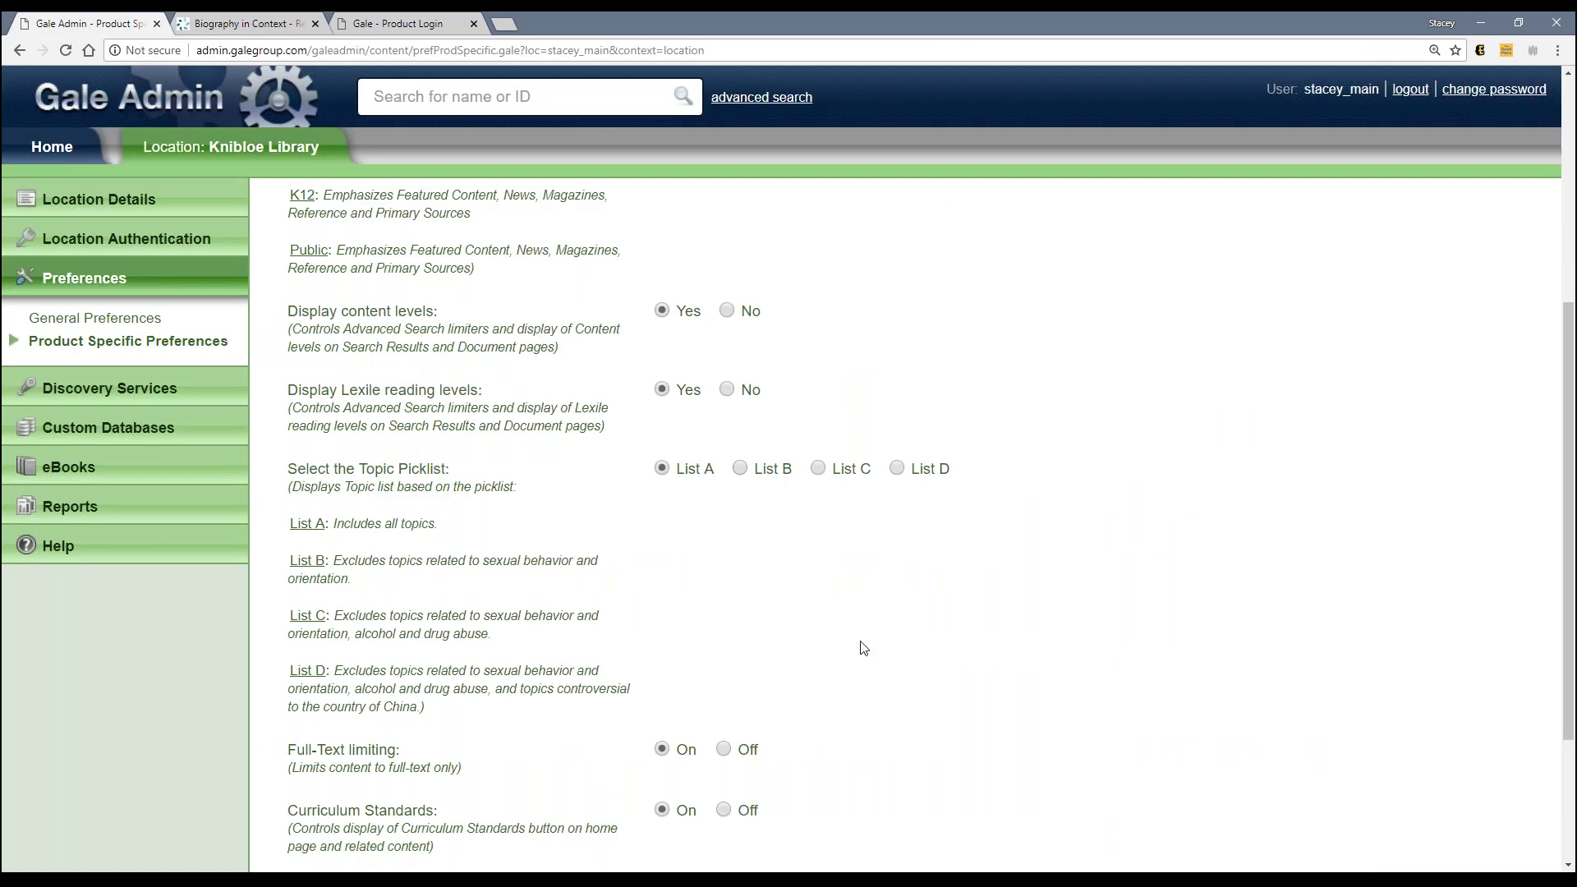
pyautogui.scroll(-1, 861, 647)
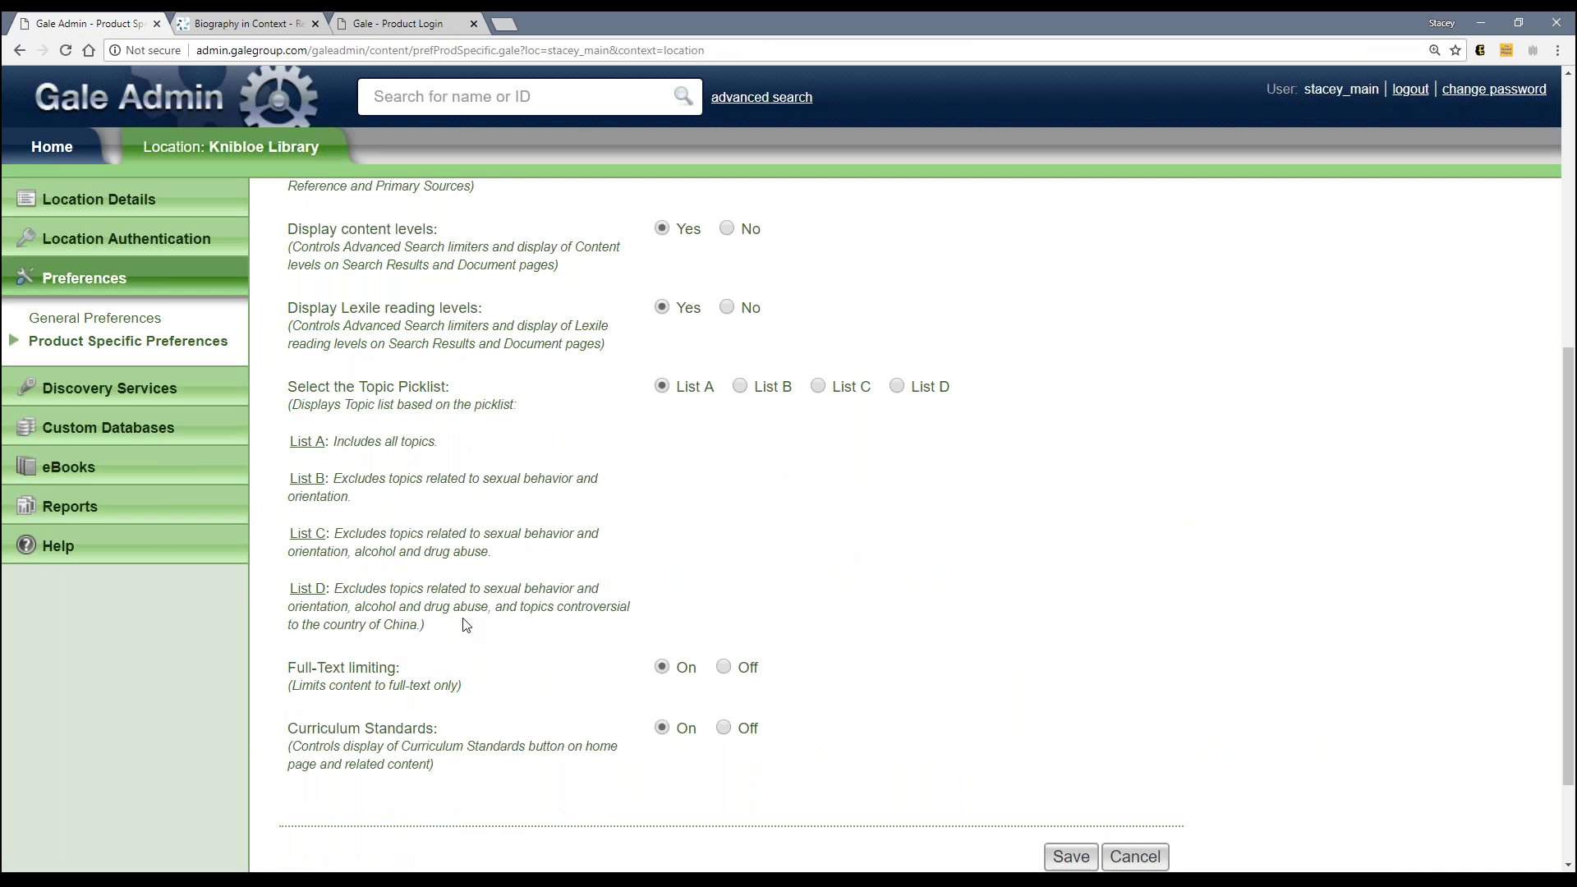
pyautogui.scroll(-1, 429, 729)
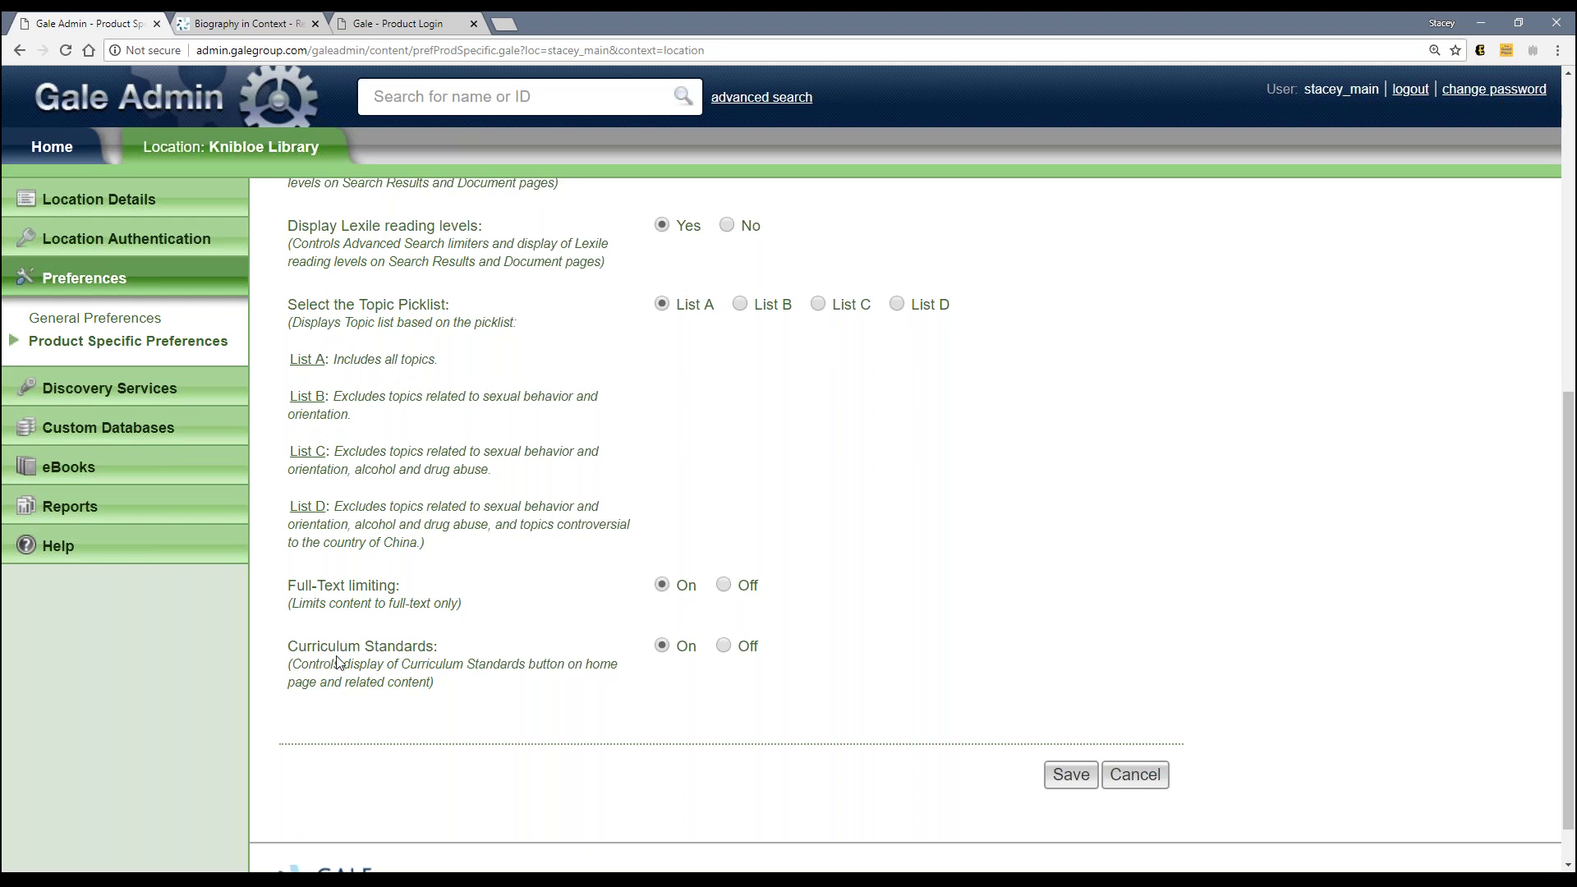
pyautogui.click(224, 31)
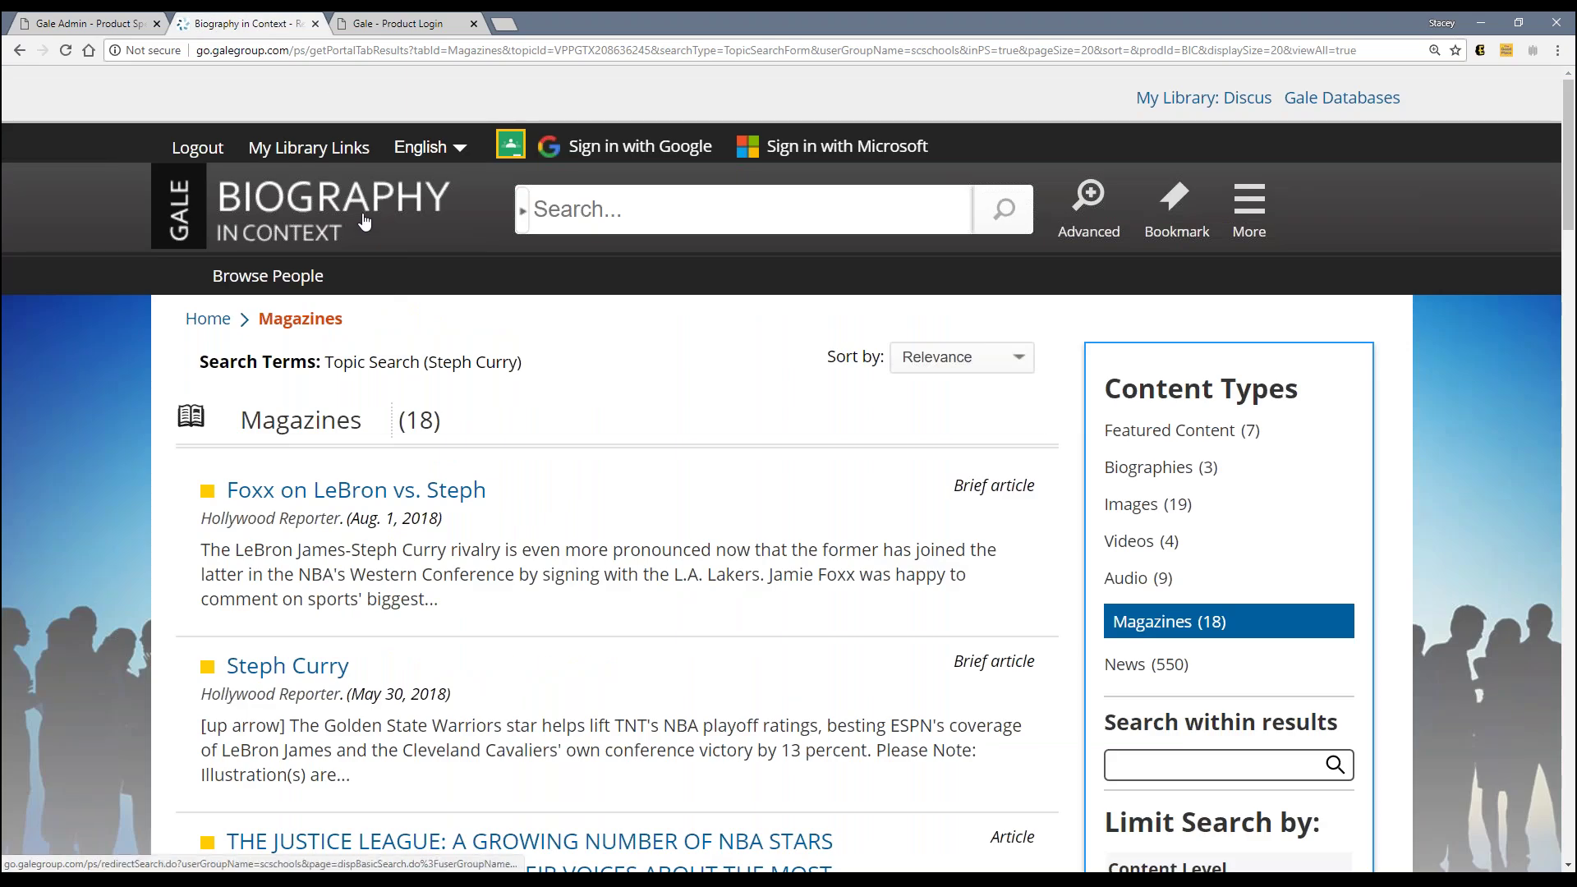
pyautogui.click(1367, 99)
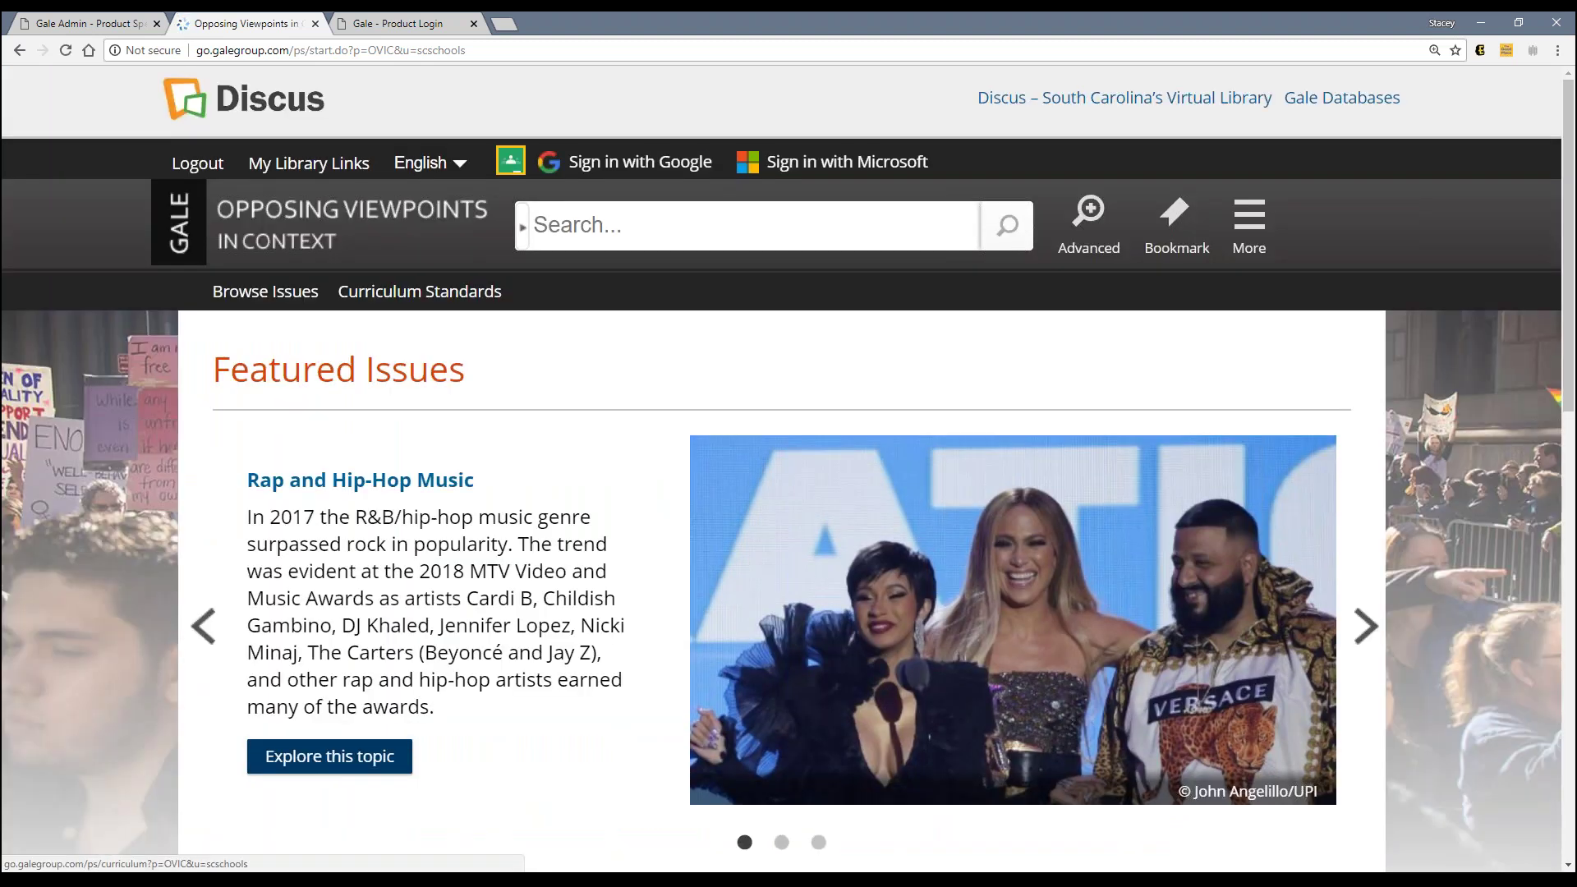
# Step: Show South Carolina State Standards: Social Studies Curriculum Standards—High School for grades 9–12
pyautogui.click(419, 292)
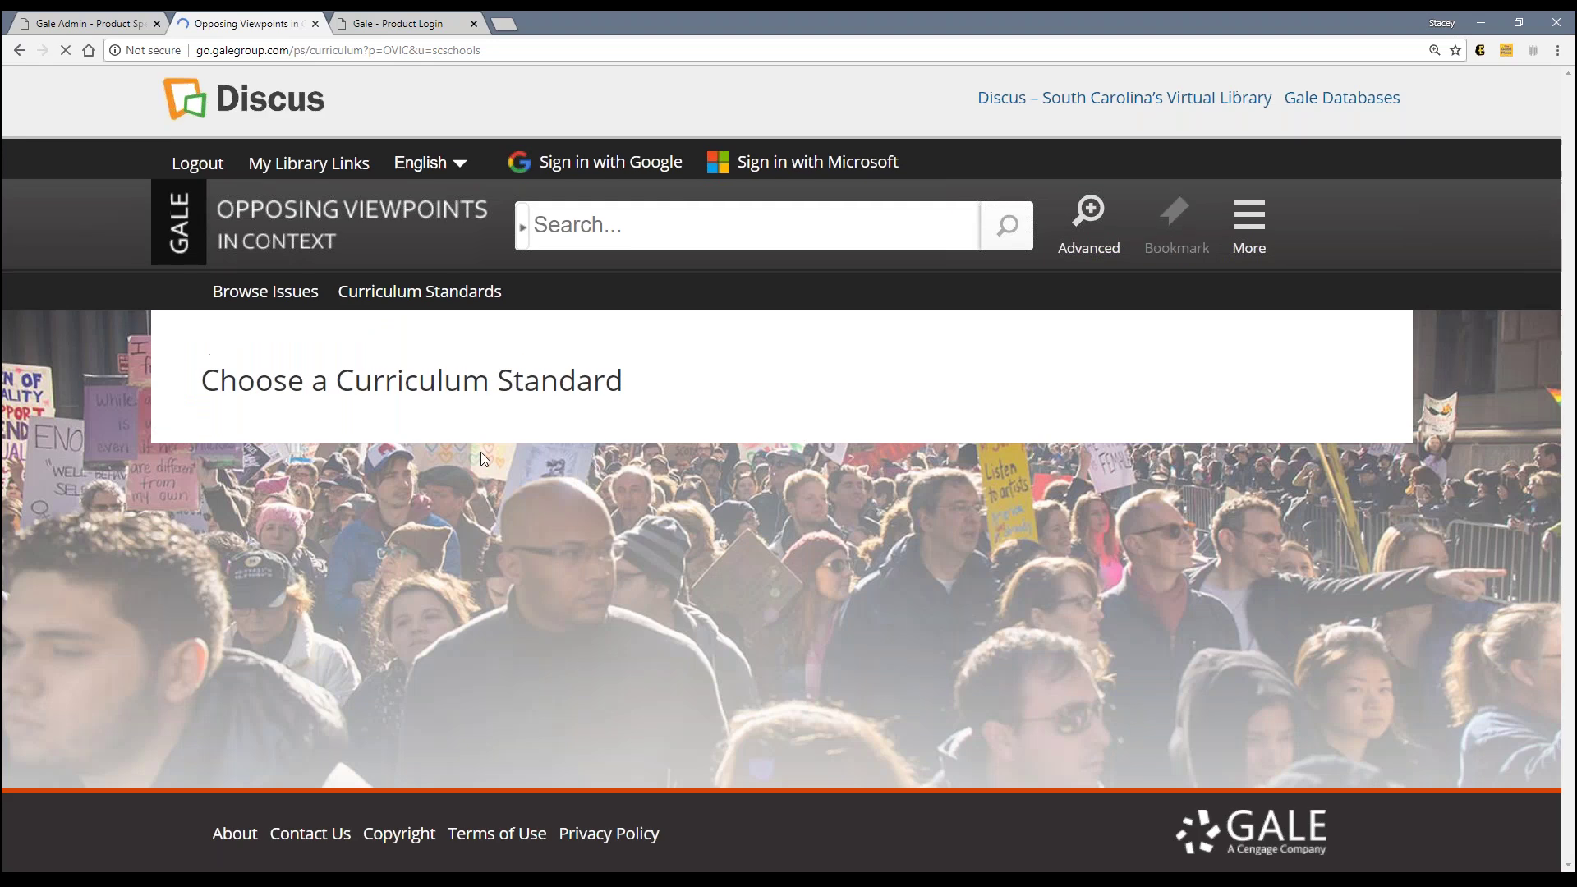
pyautogui.click(480, 436)
pyautogui.click(480, 490)
pyautogui.click(364, 481)
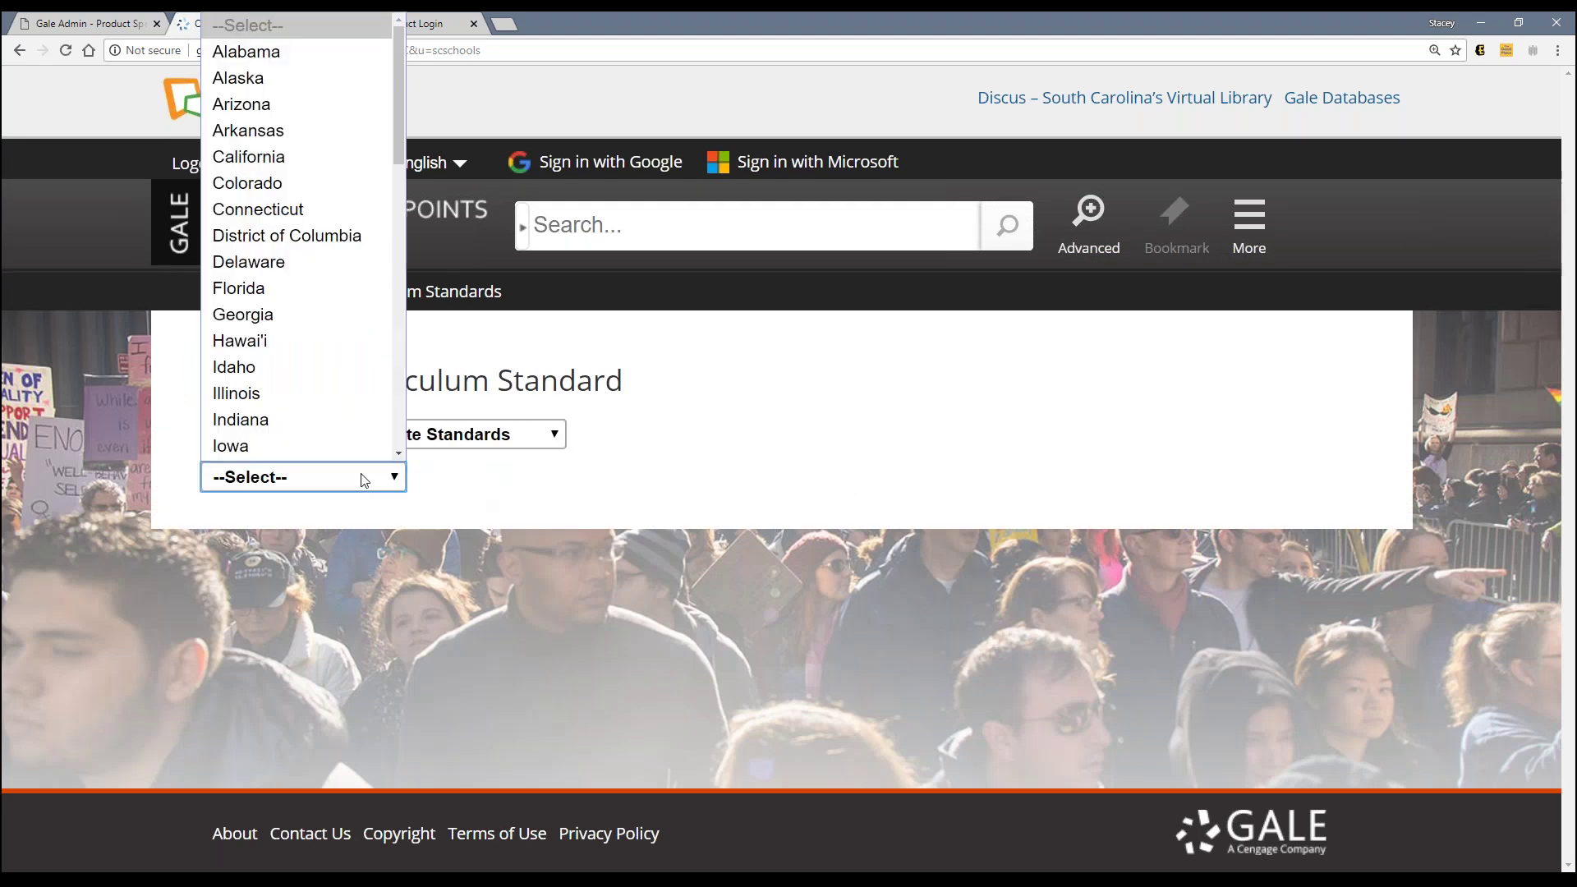
pyautogui.click(397, 403)
pyautogui.scroll(-5, 397, 403)
pyautogui.click(343, 295)
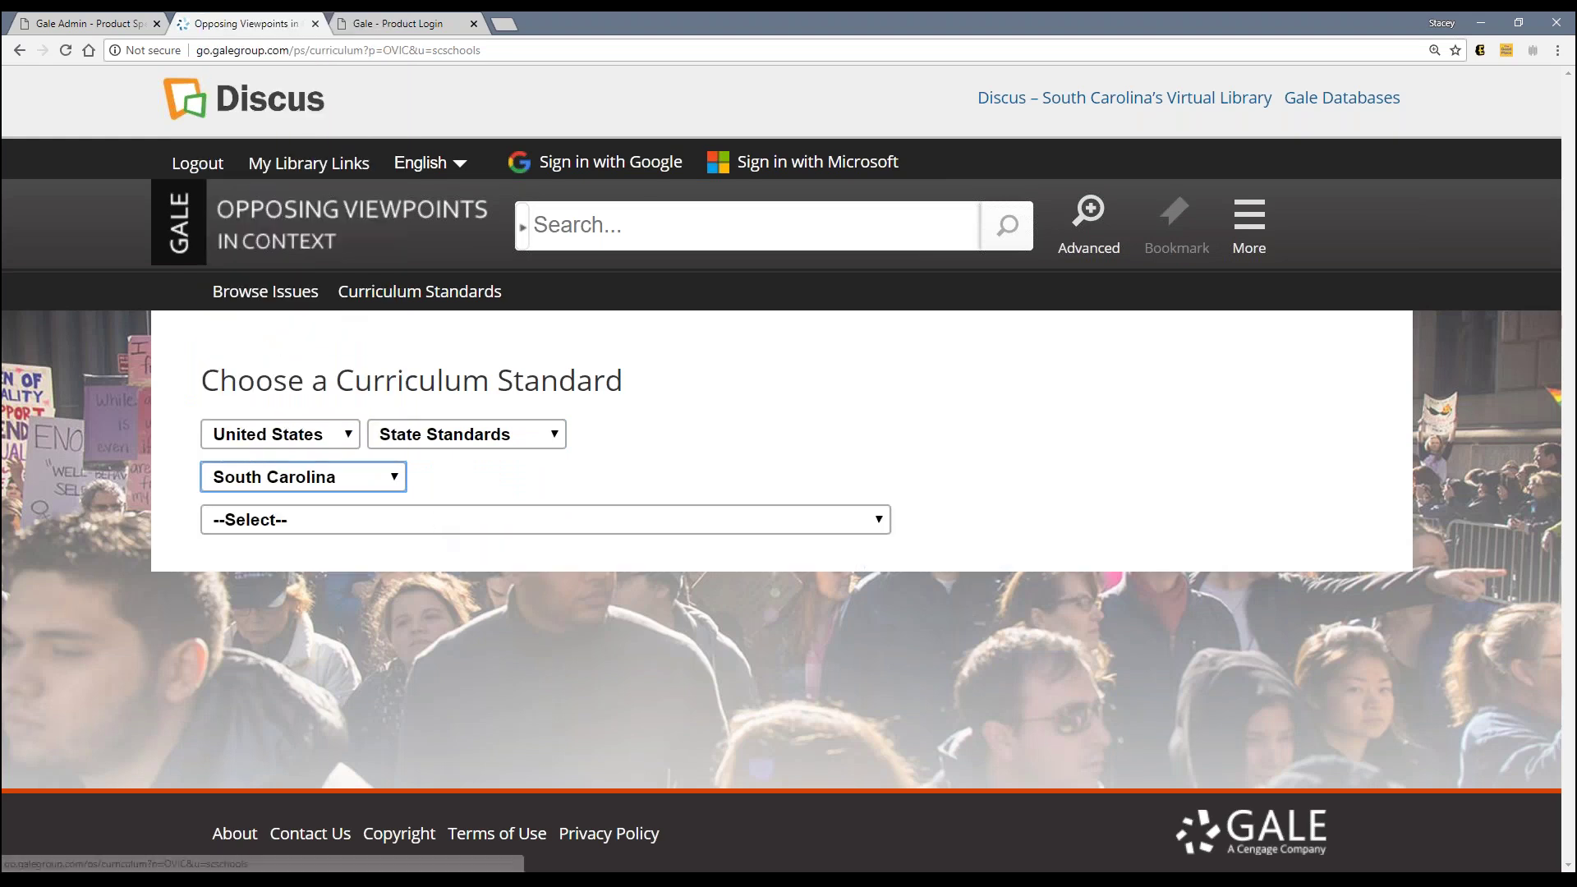
pyautogui.click(433, 519)
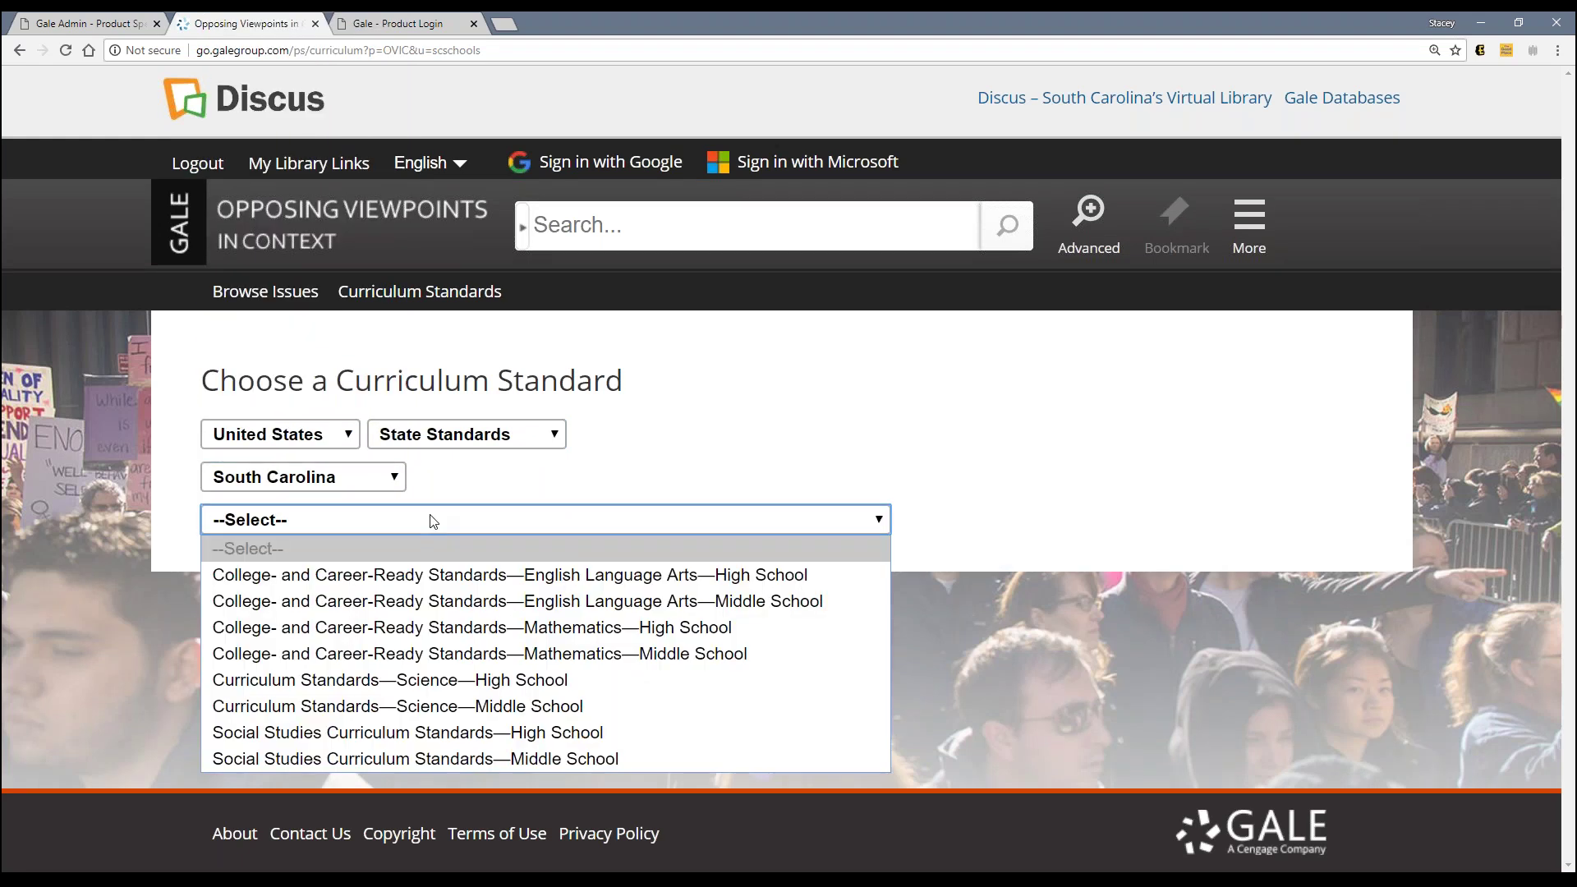
pyautogui.click(435, 733)
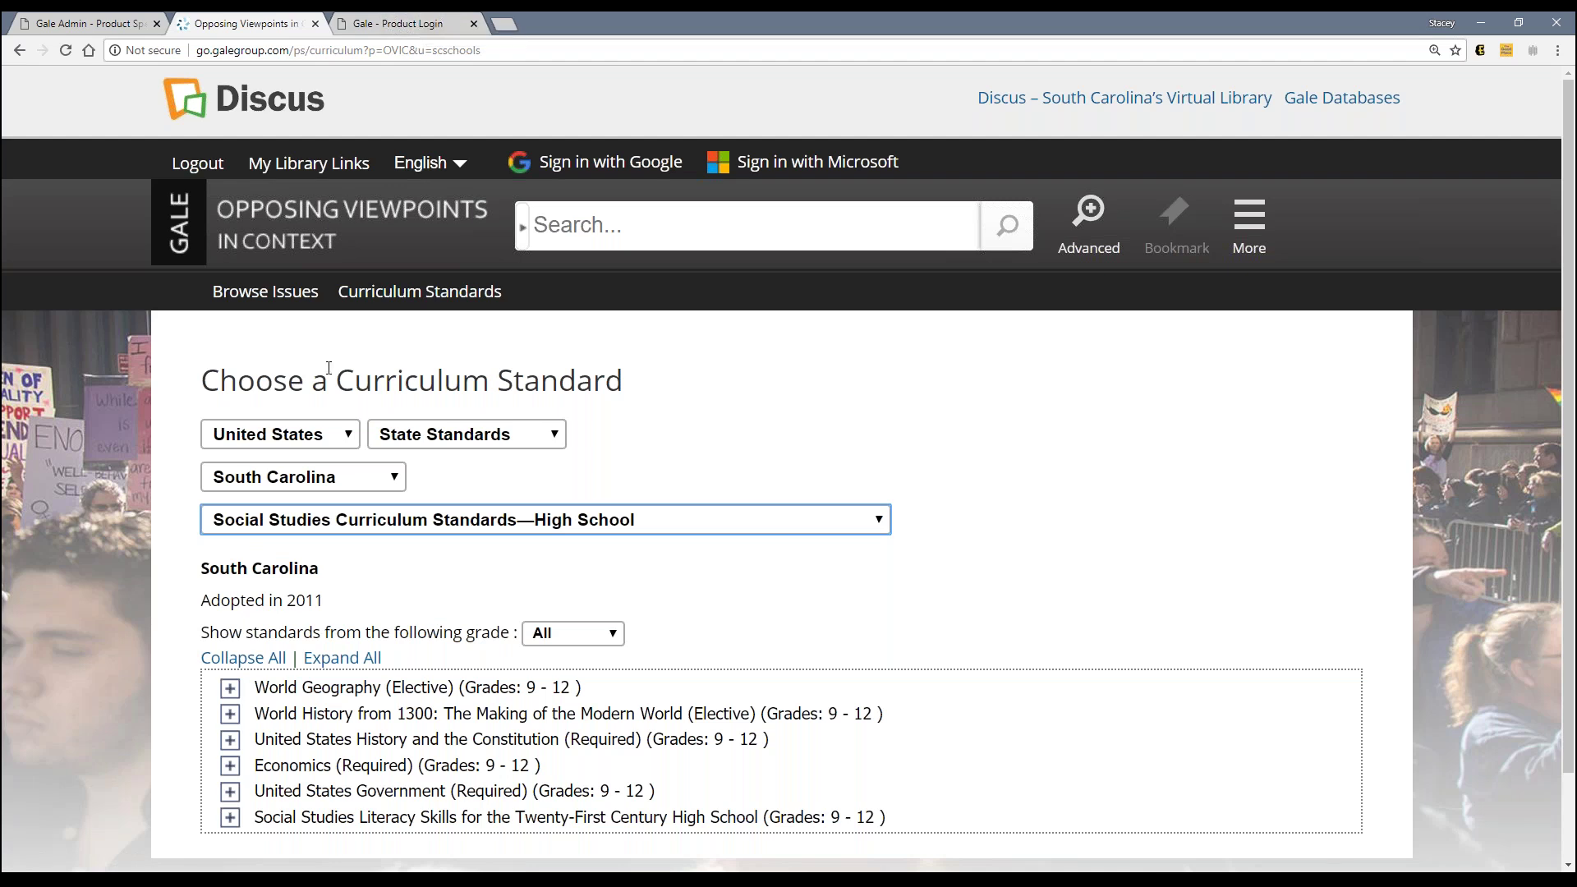
# Step: Glance at the Gale Admin preferences, then scroll the Opposing Viewpoints home page
pyautogui.click(119, 24)
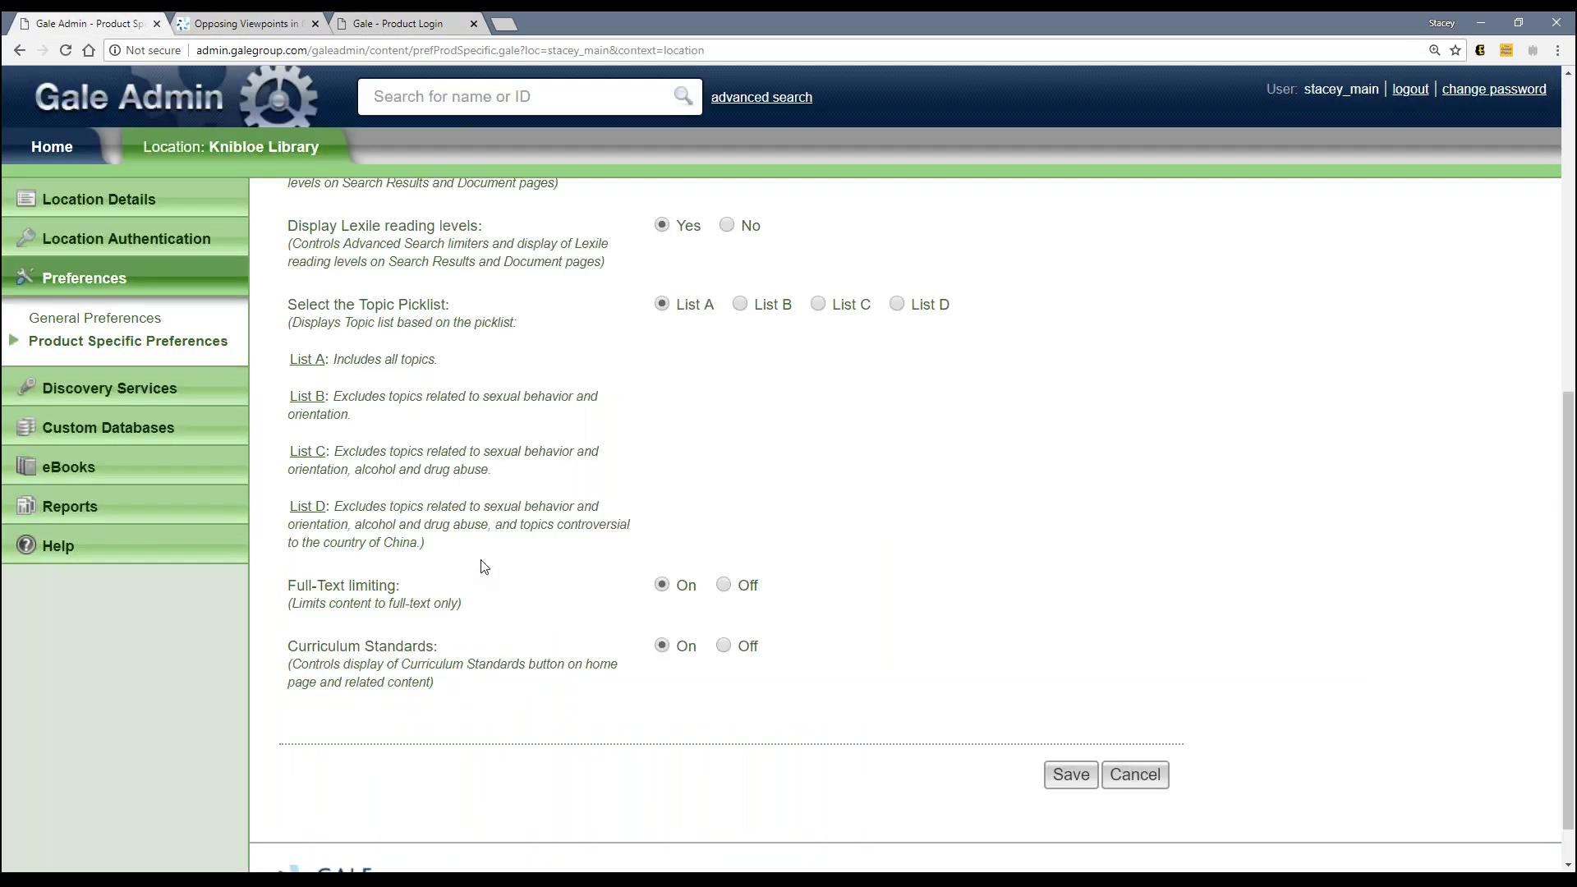
pyautogui.scroll(1, 484, 566)
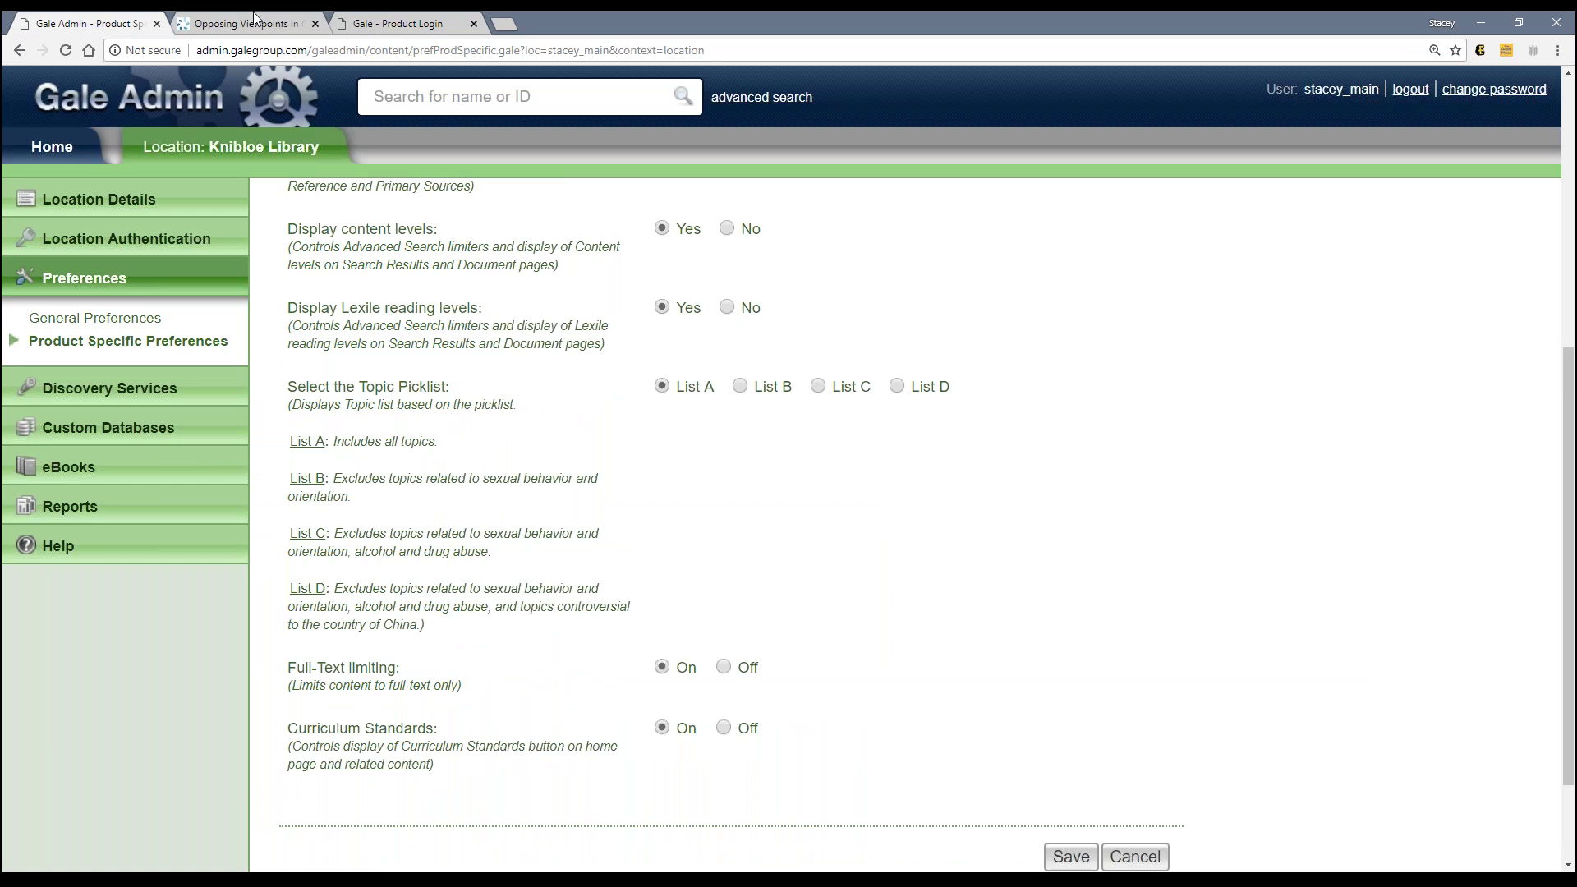
pyautogui.click(254, 23)
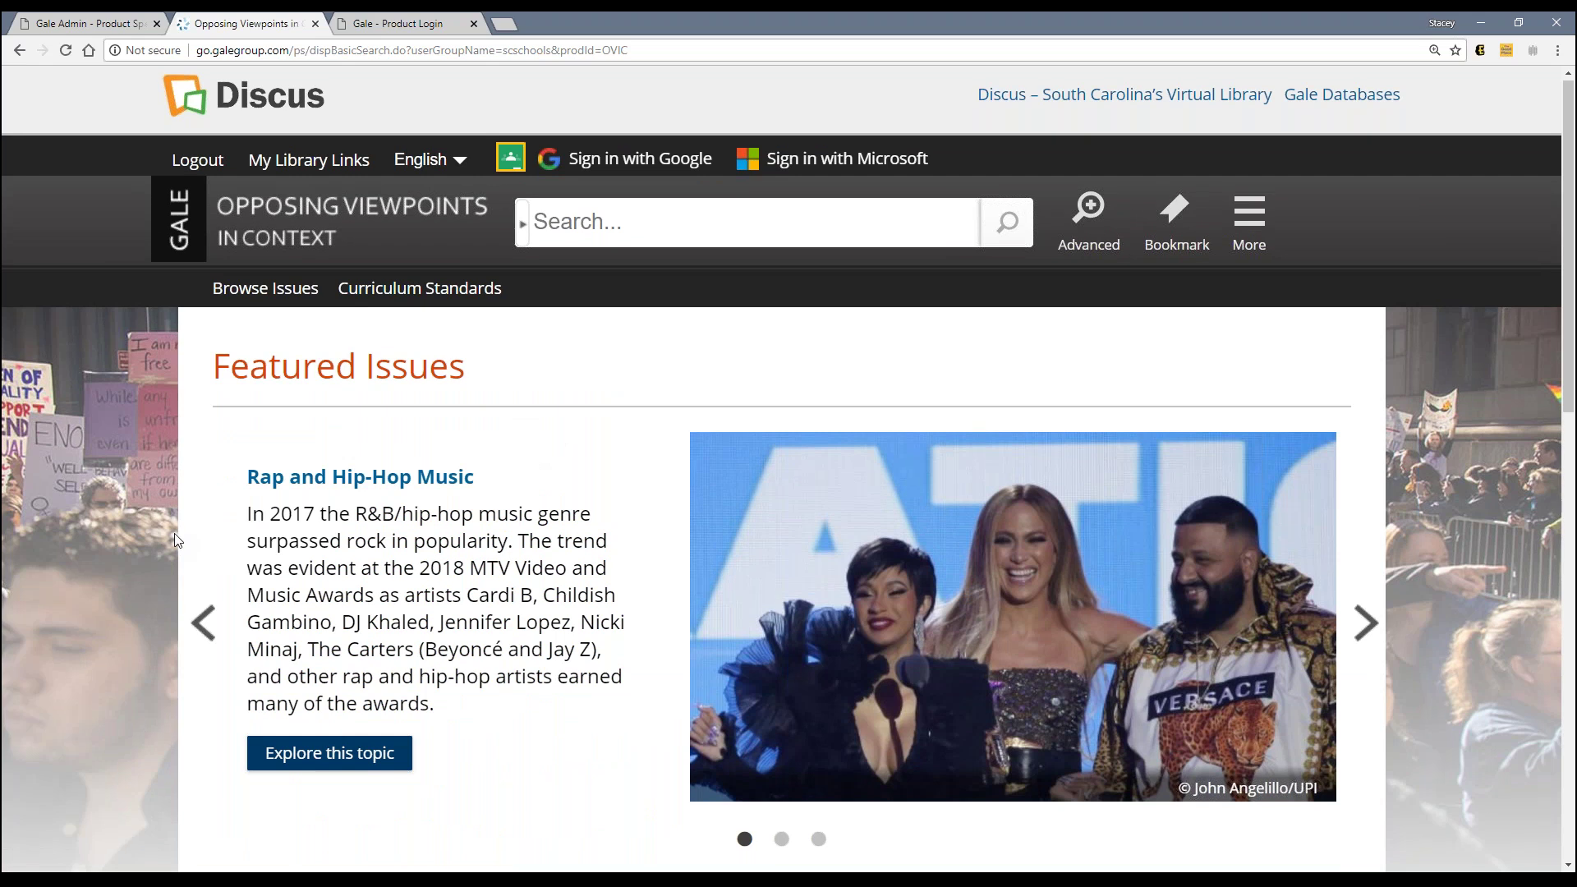
pyautogui.scroll(-10, 175, 538)
pyautogui.scroll(-1, 175, 535)
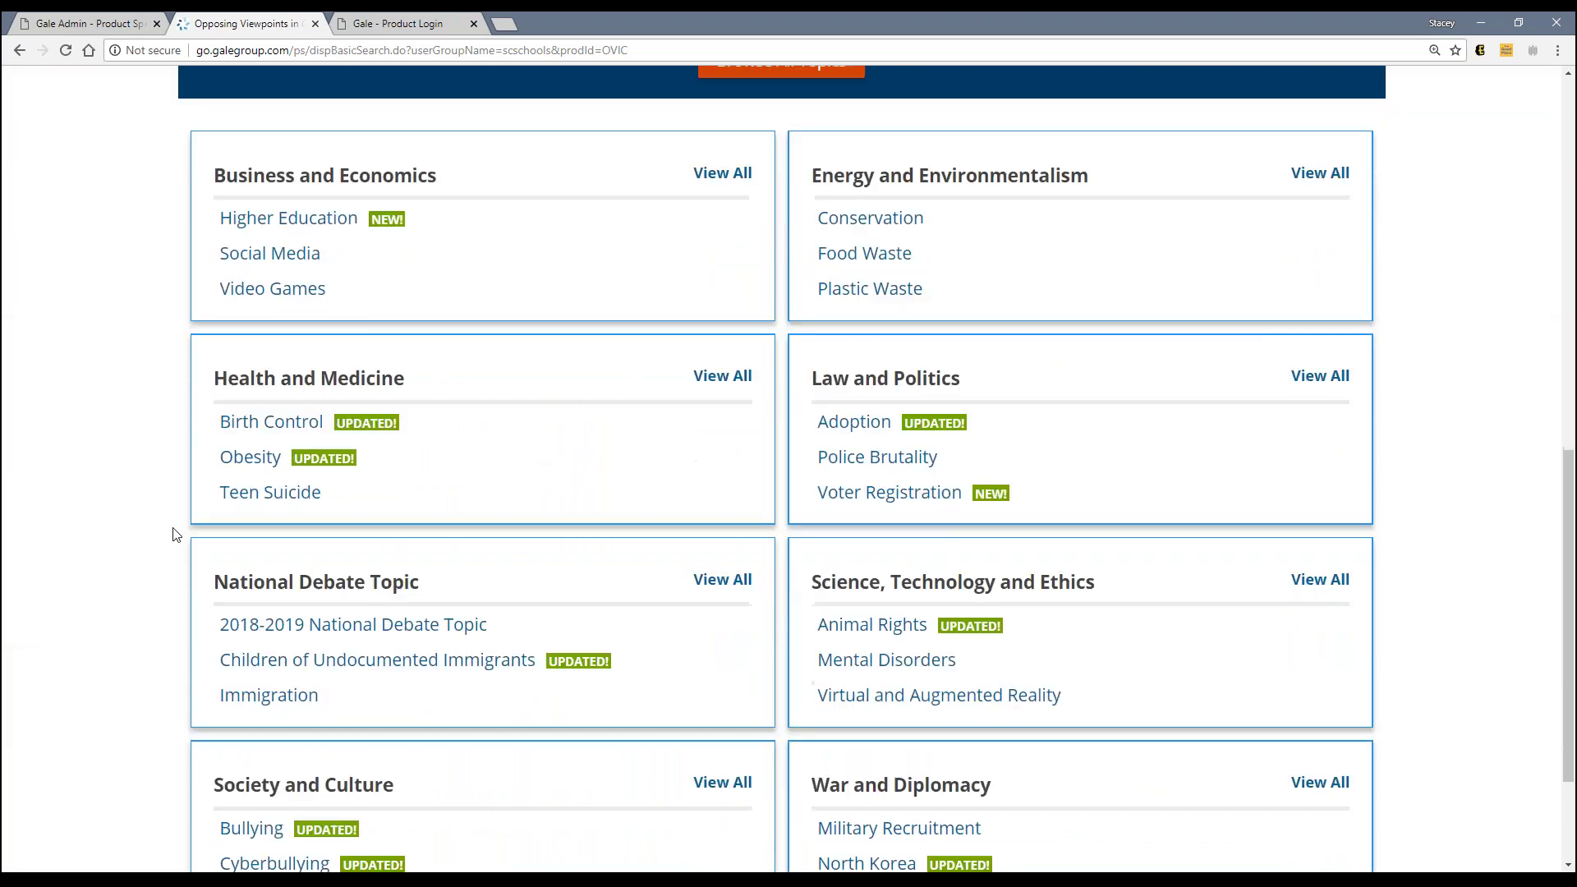
pyautogui.scroll(-1, 174, 535)
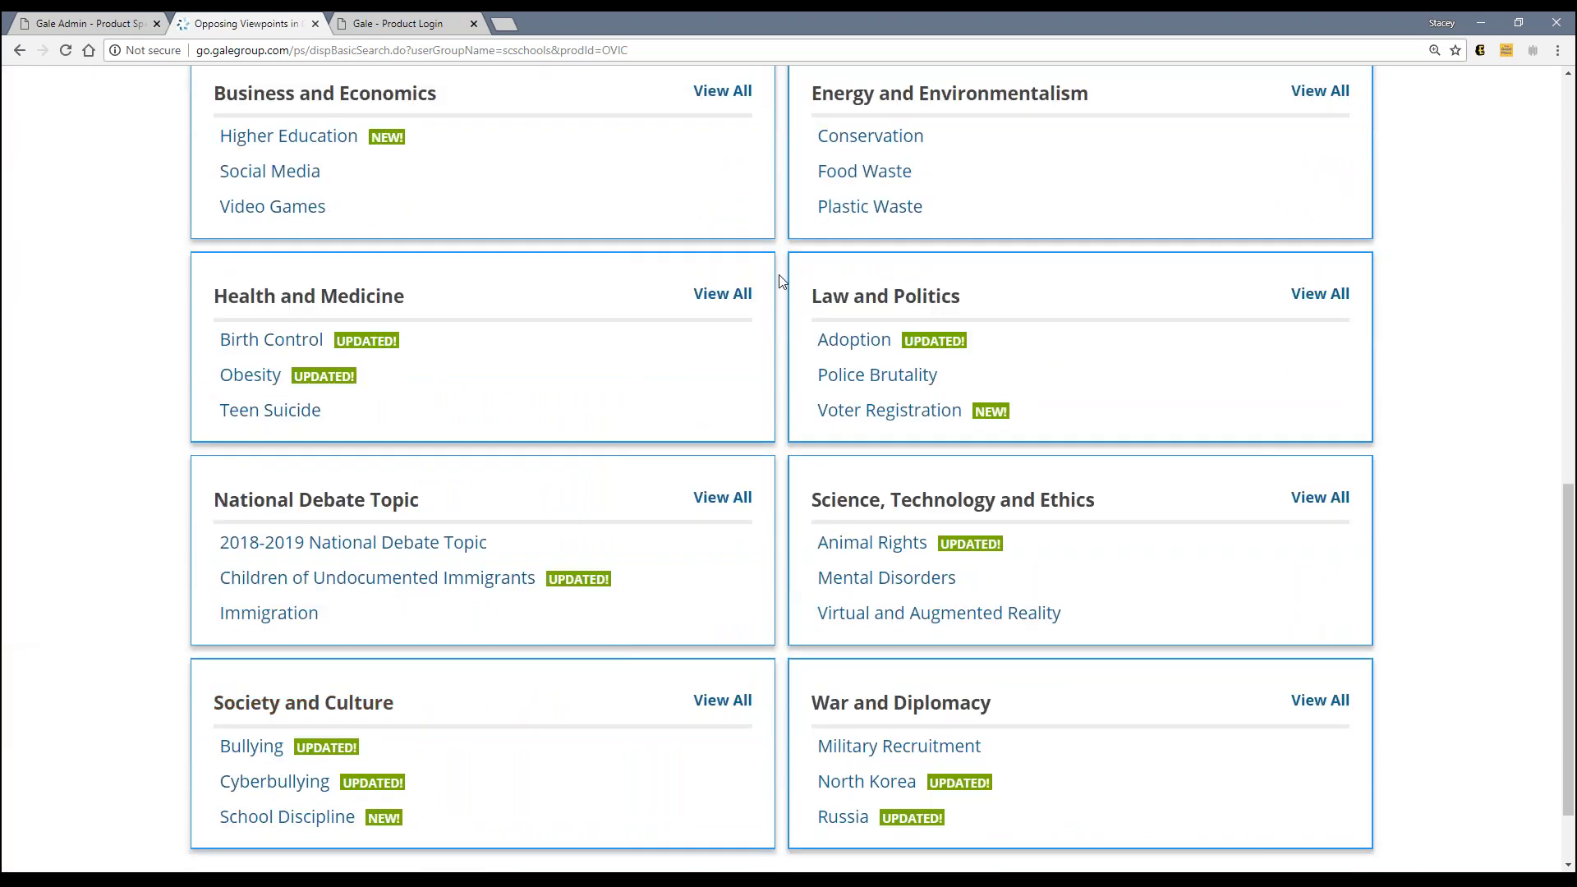
pyautogui.scroll(4, 764, 506)
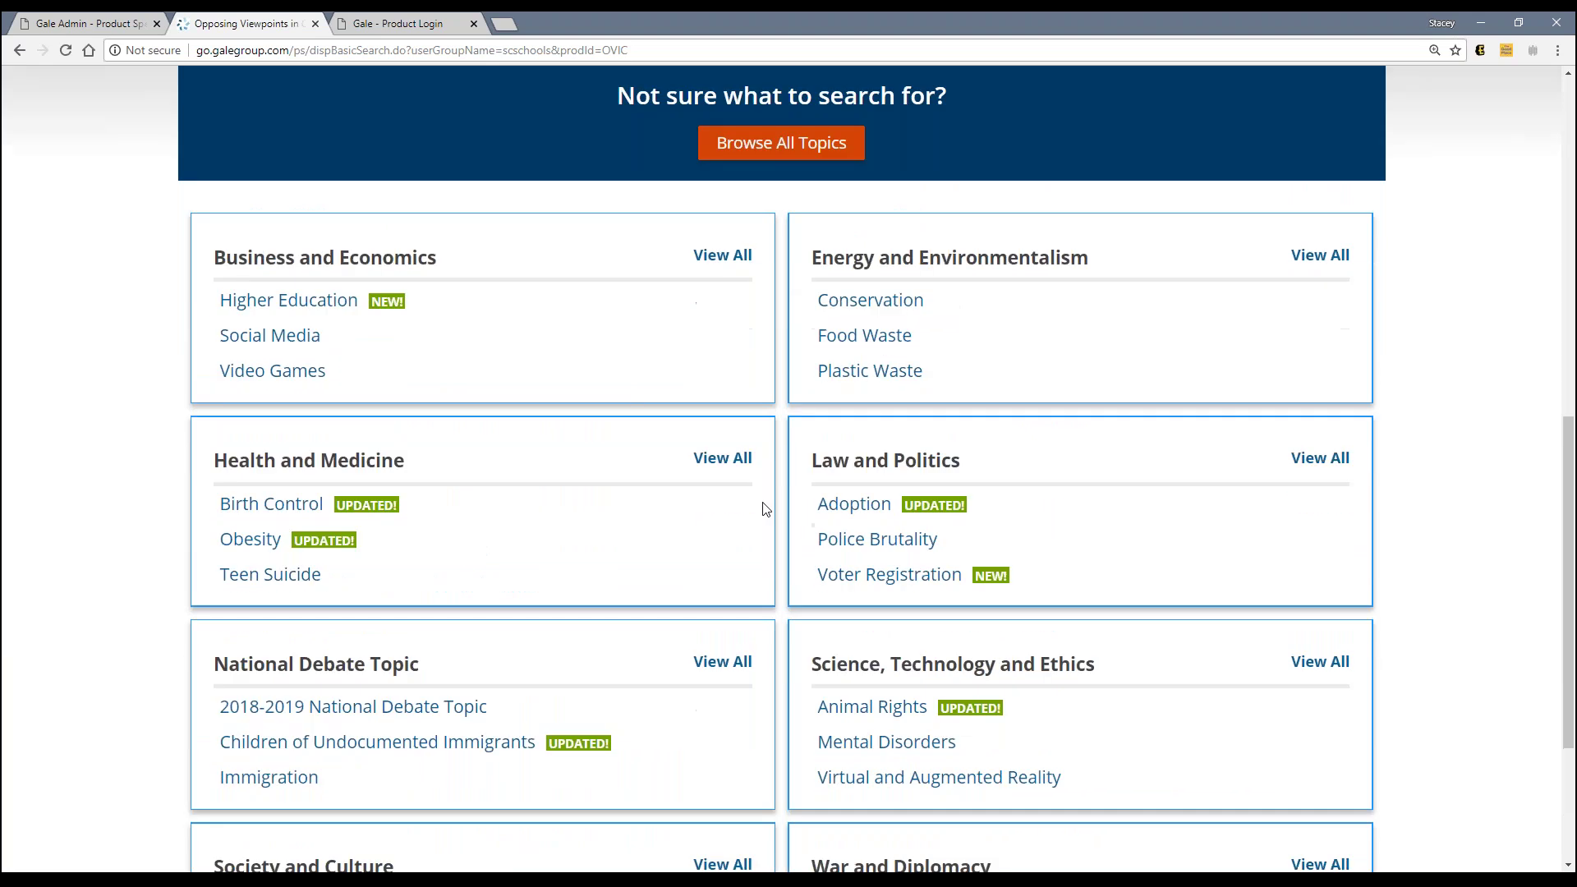
# Step: Browse all issues filtered to Health and Medicine, then return to Gale Admin preferences
pyautogui.click(788, 312)
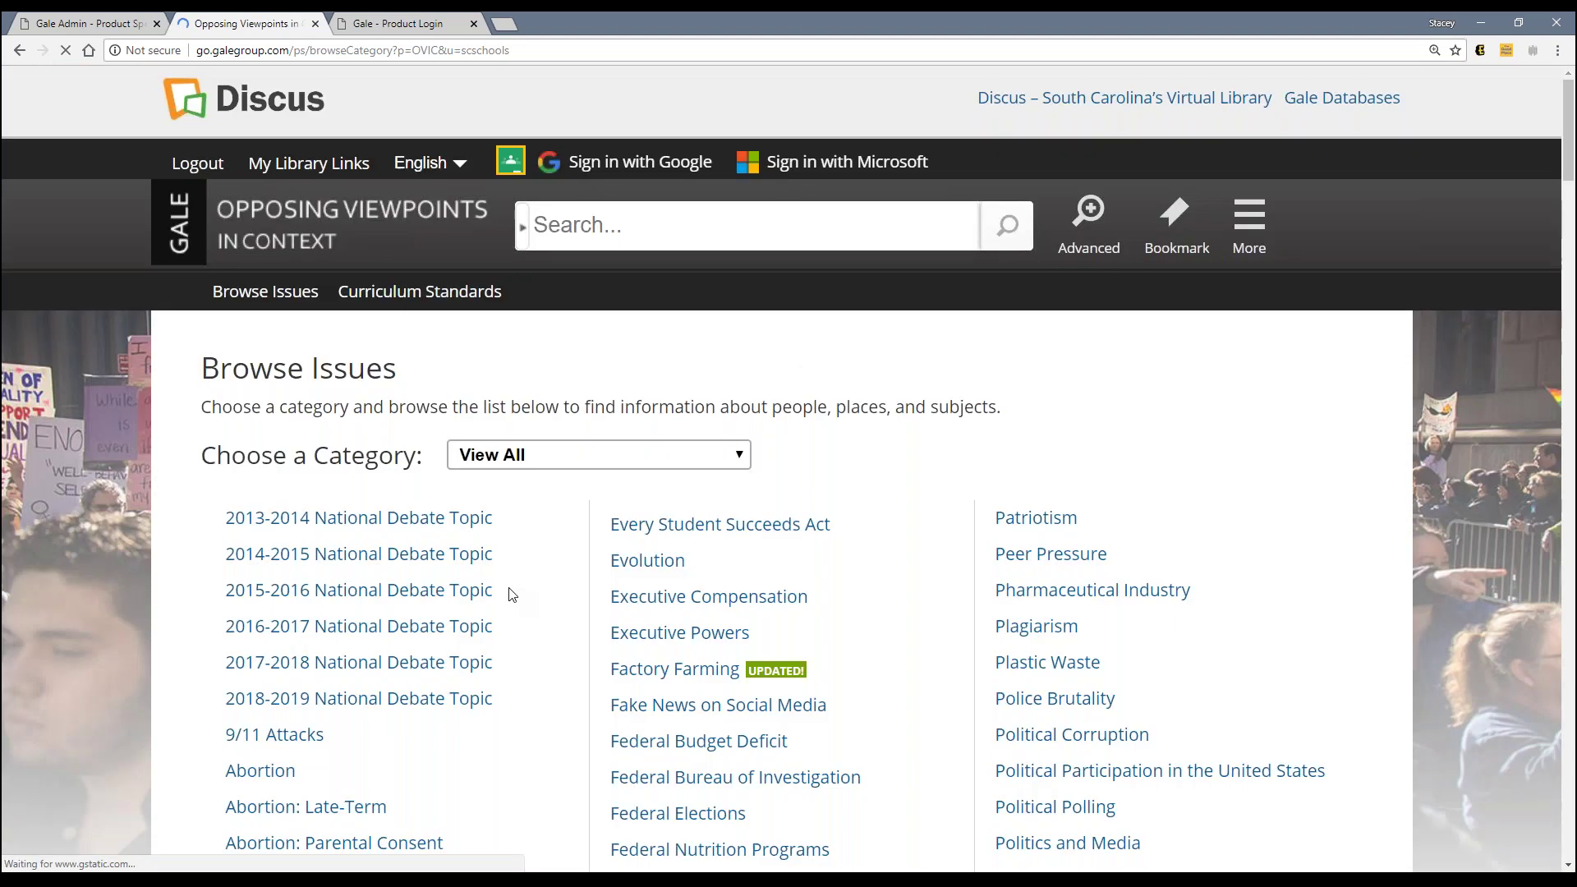
pyautogui.scroll(-2, 509, 589)
pyautogui.click(588, 292)
pyautogui.click(576, 460)
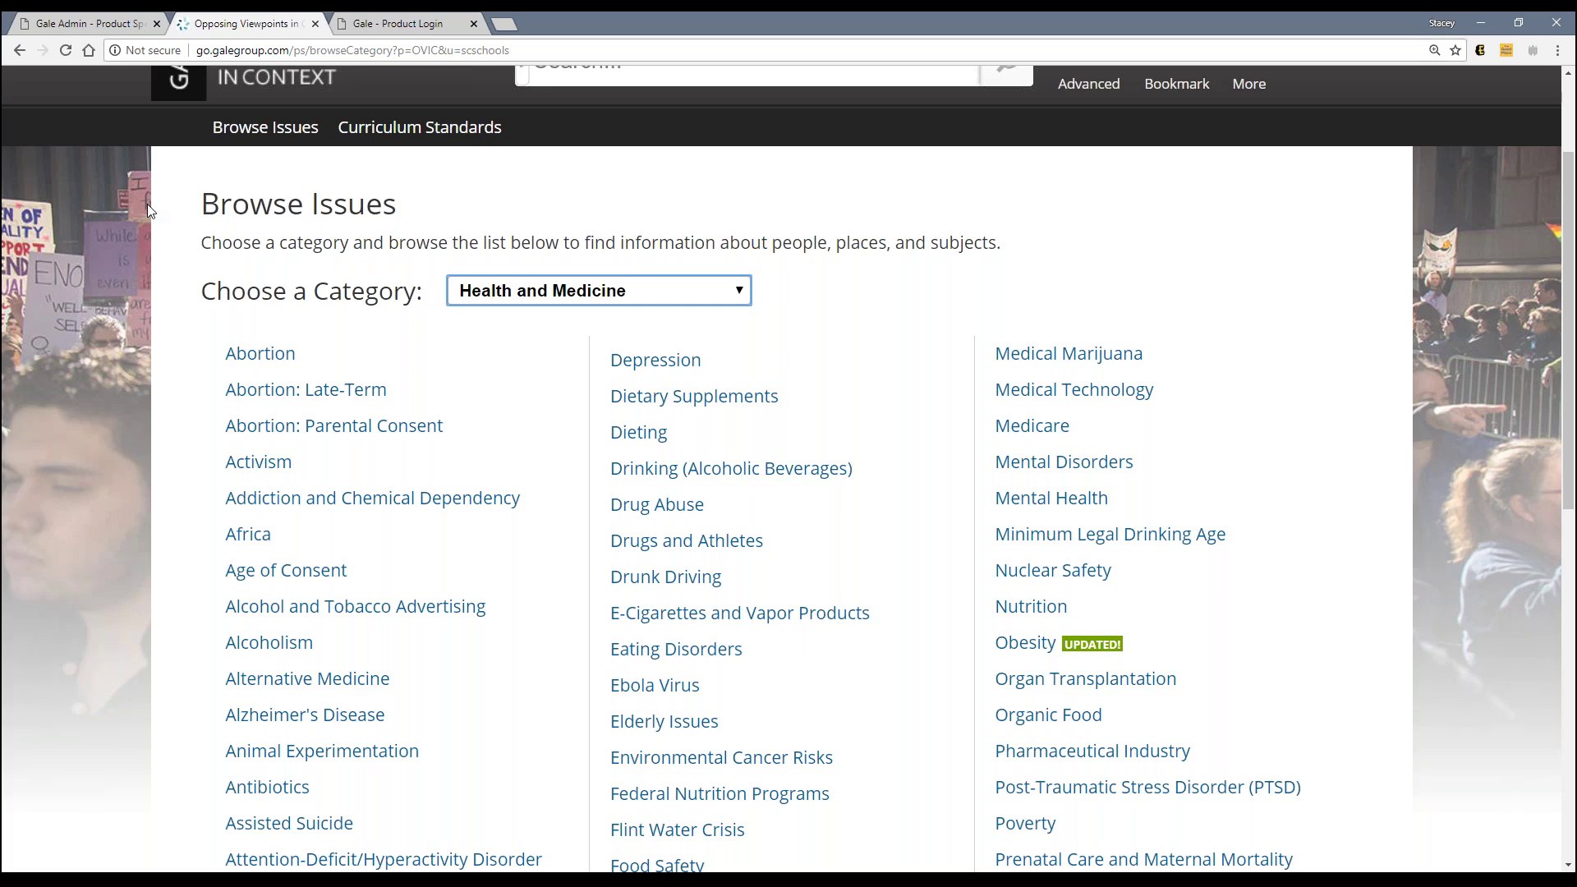
pyautogui.click(98, 22)
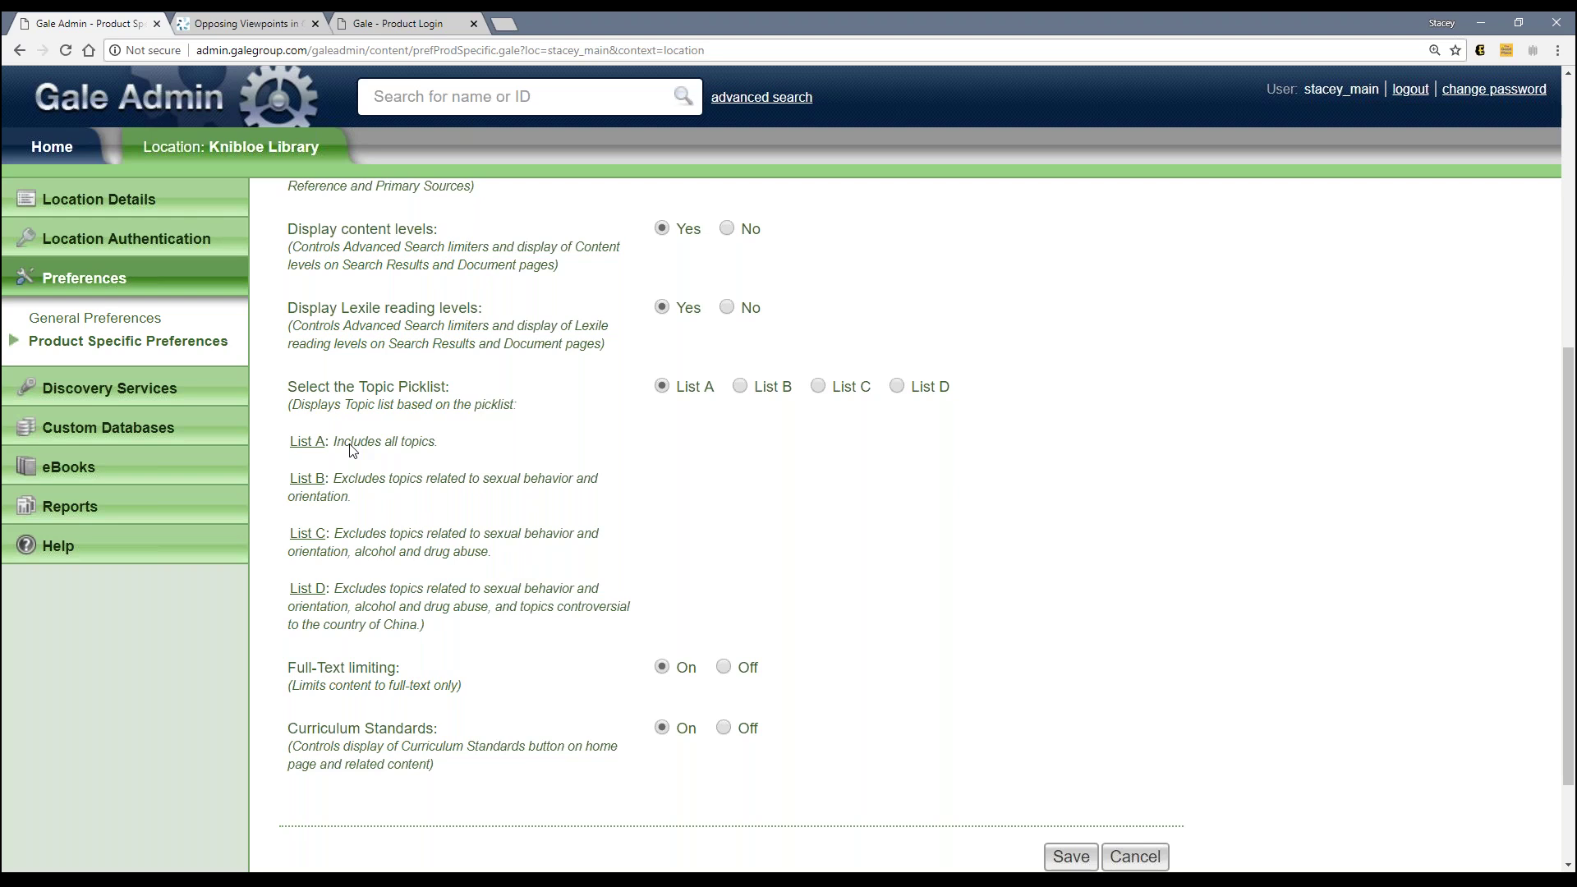
# Step: Compare the Health and Medicine Browse Issues topics against the admin preferences, then return to the Opposing Viewpoints home page
pyautogui.click(279, 23)
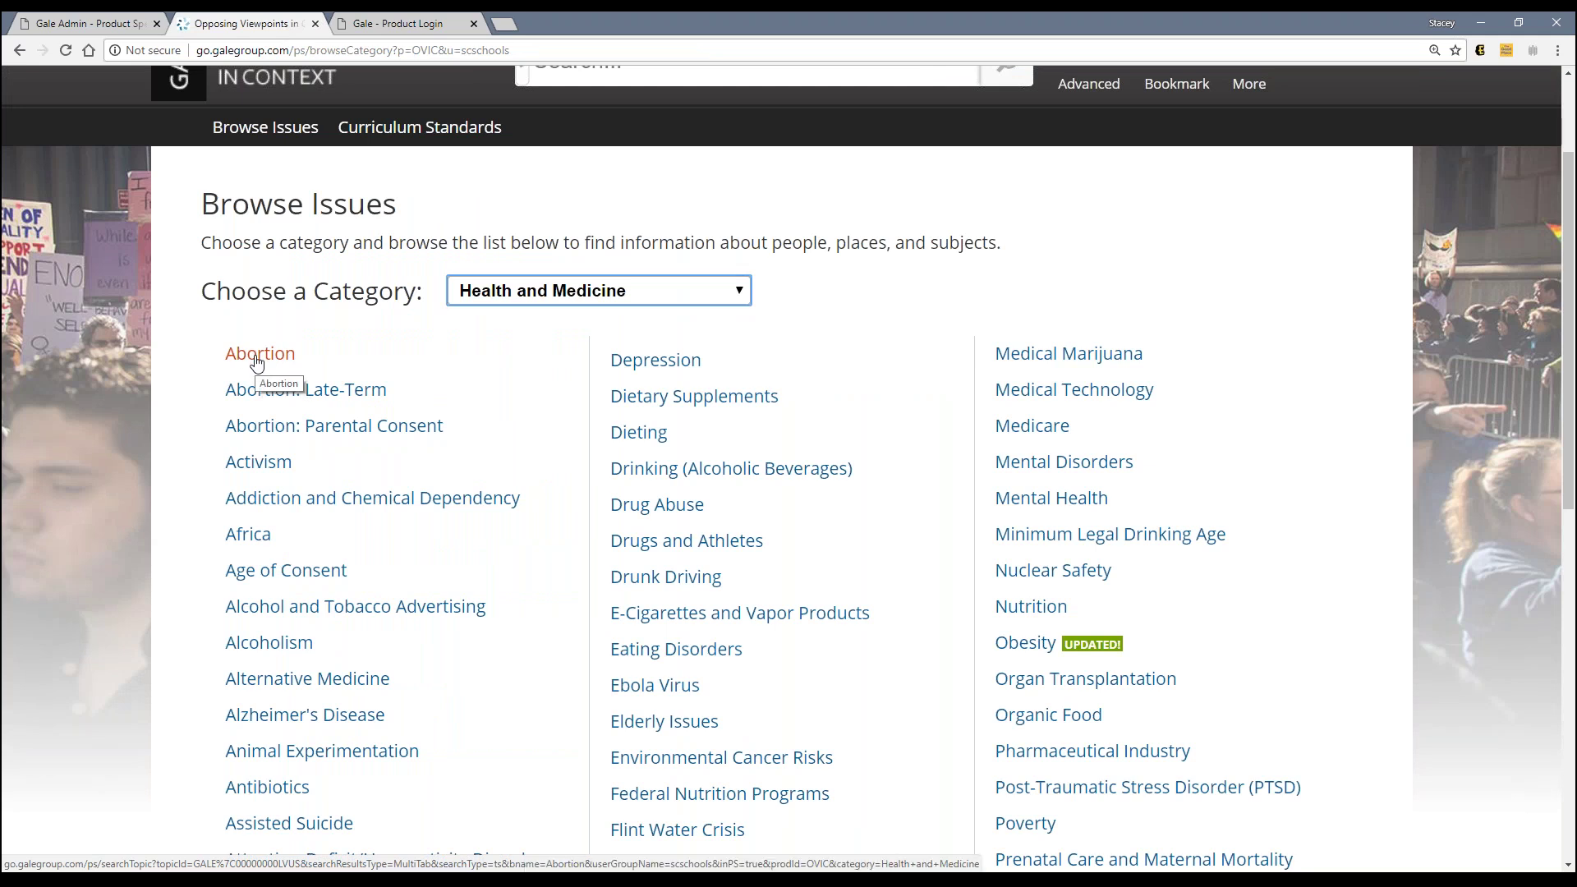
pyautogui.click(115, 23)
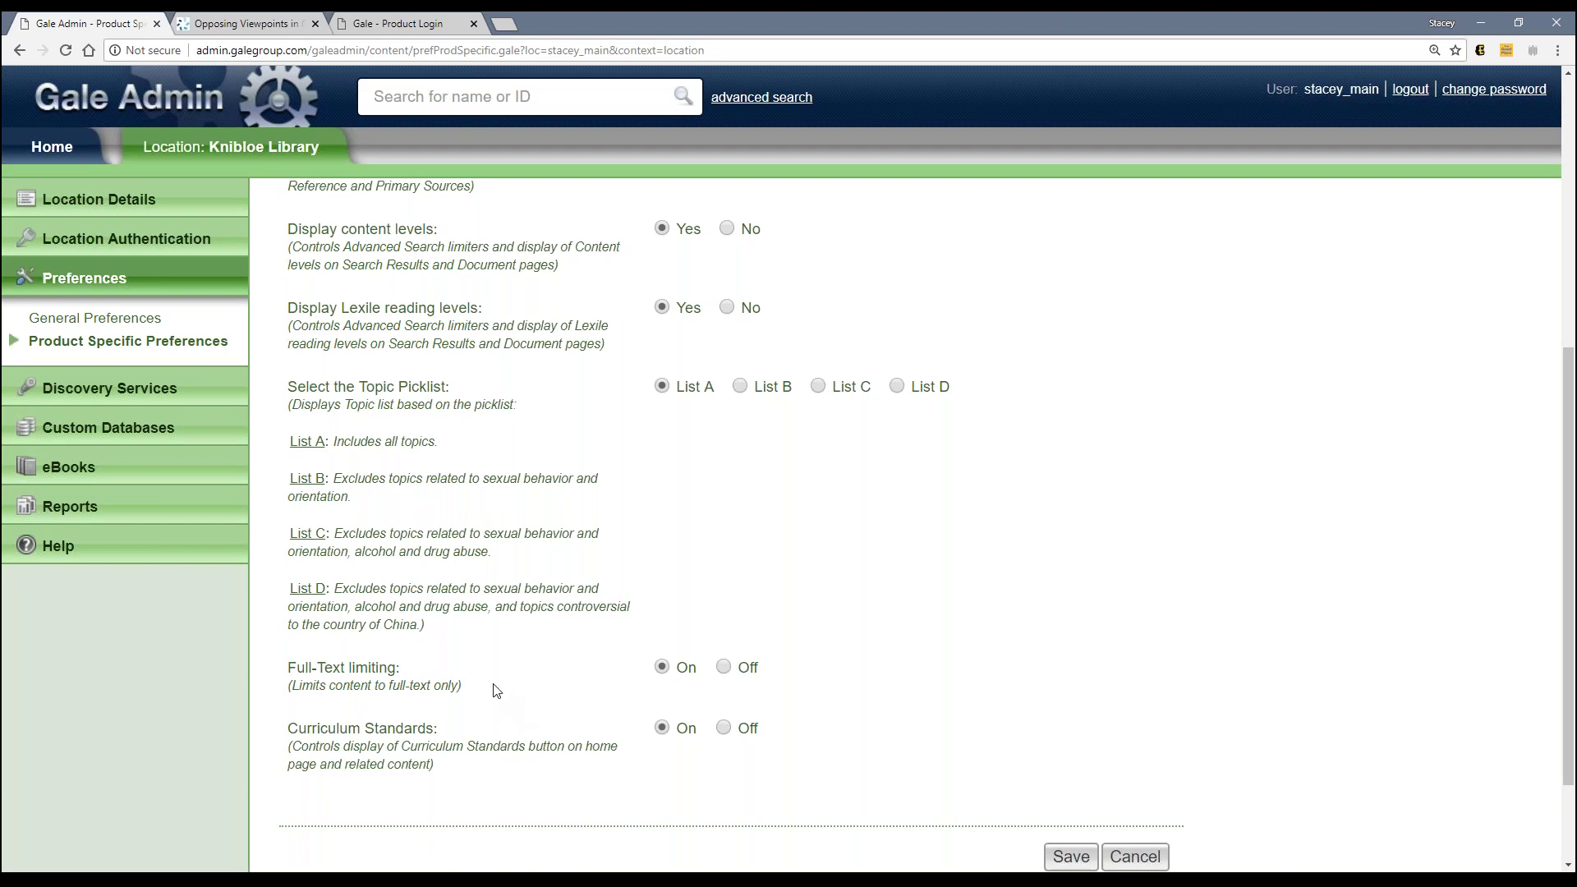
pyautogui.click(238, 25)
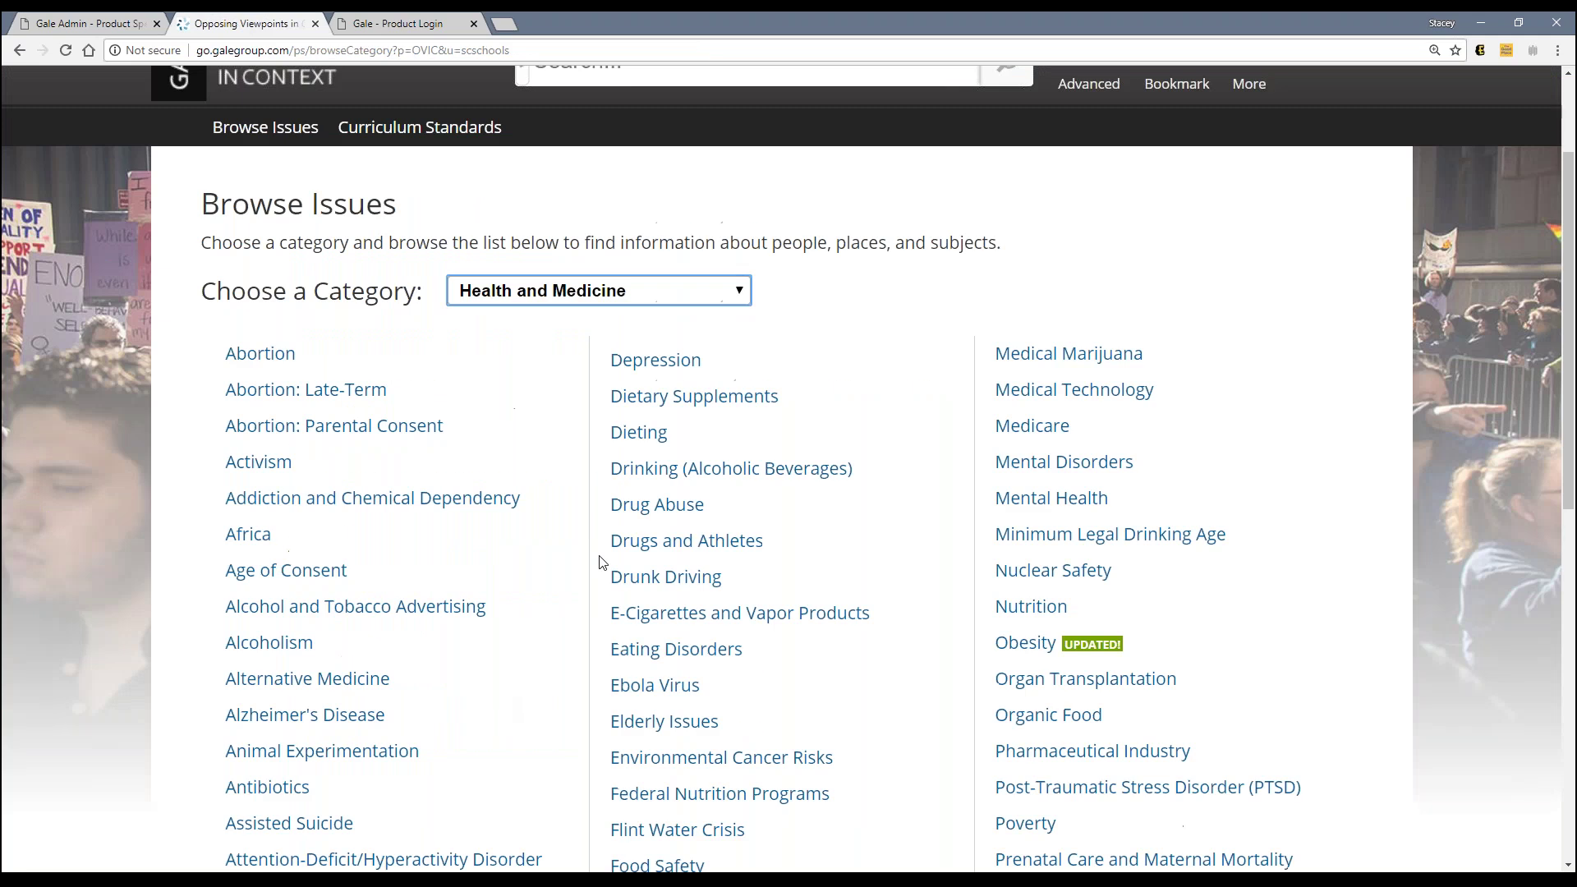
pyautogui.scroll(-2, 606, 574)
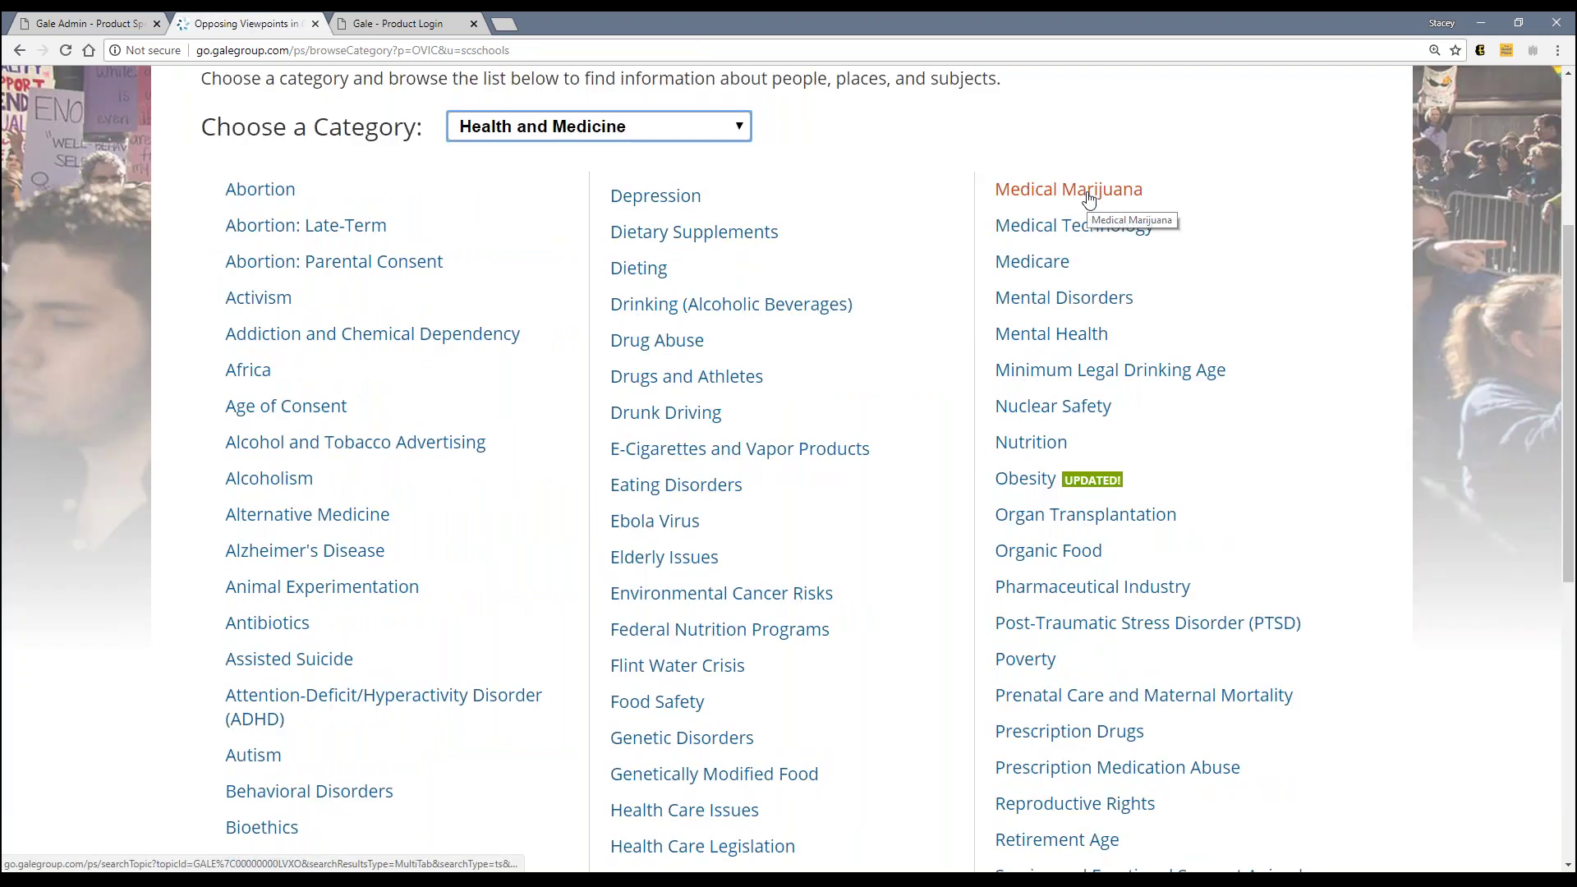
pyautogui.click(90, 23)
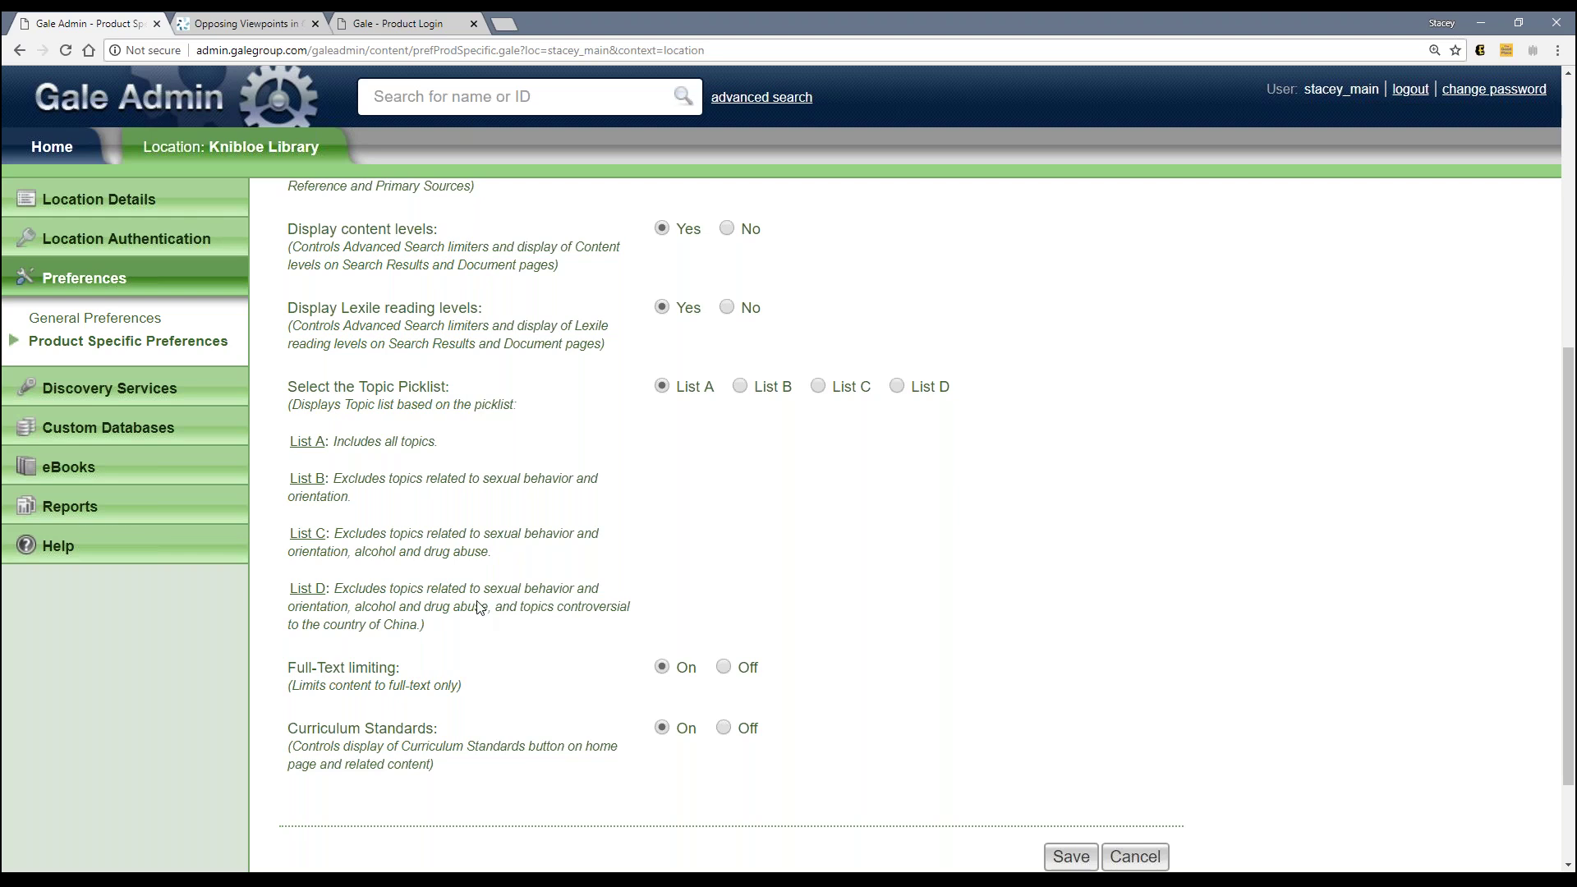
pyautogui.click(261, 21)
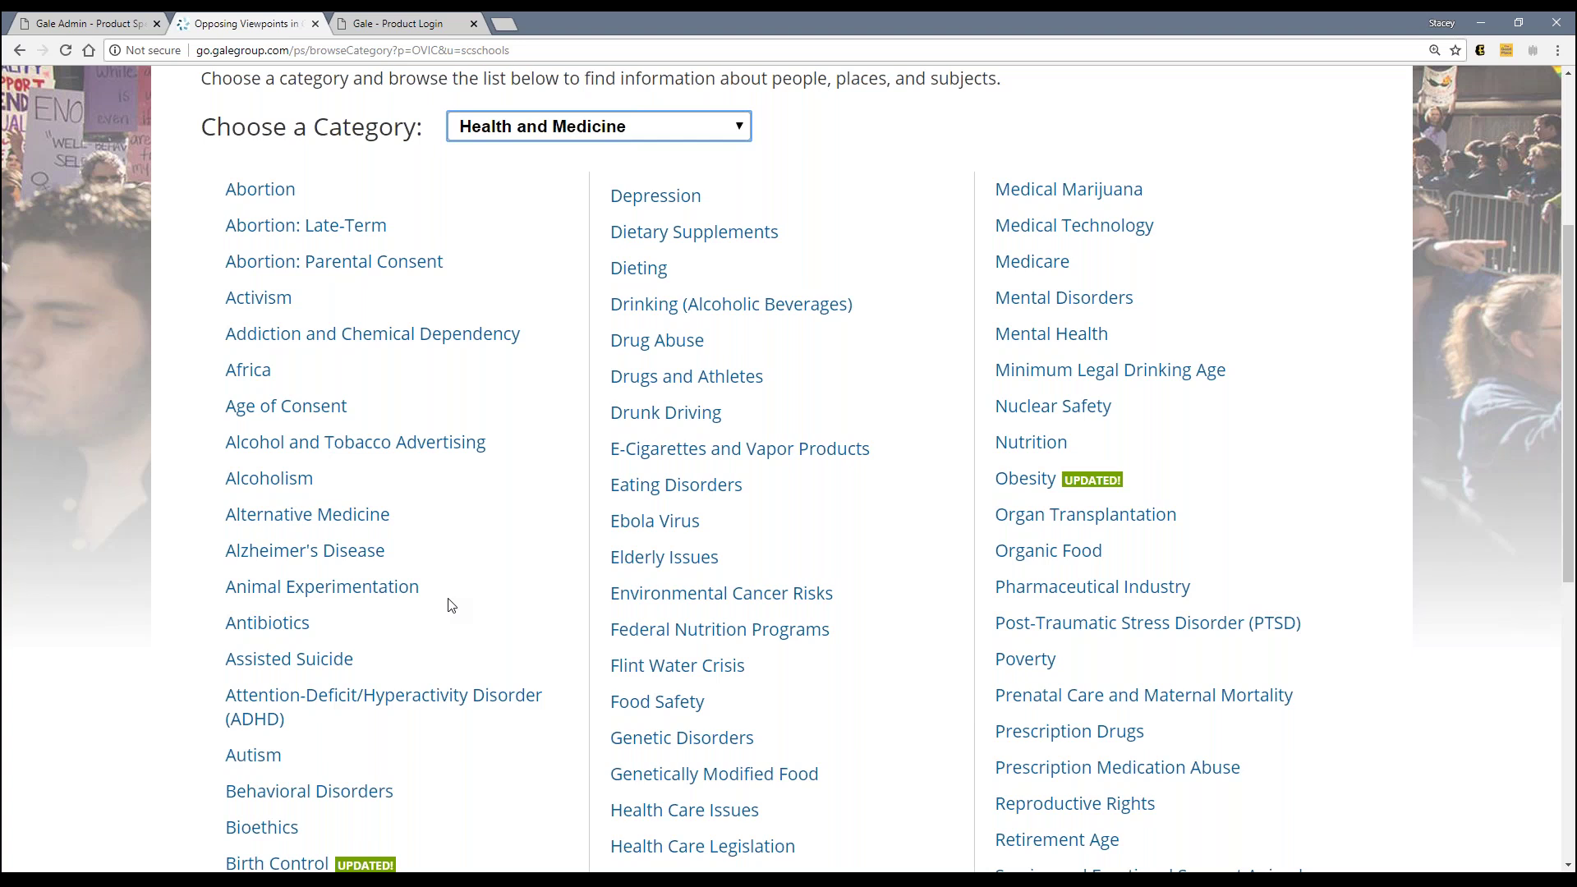
pyautogui.scroll(1, 943, 450)
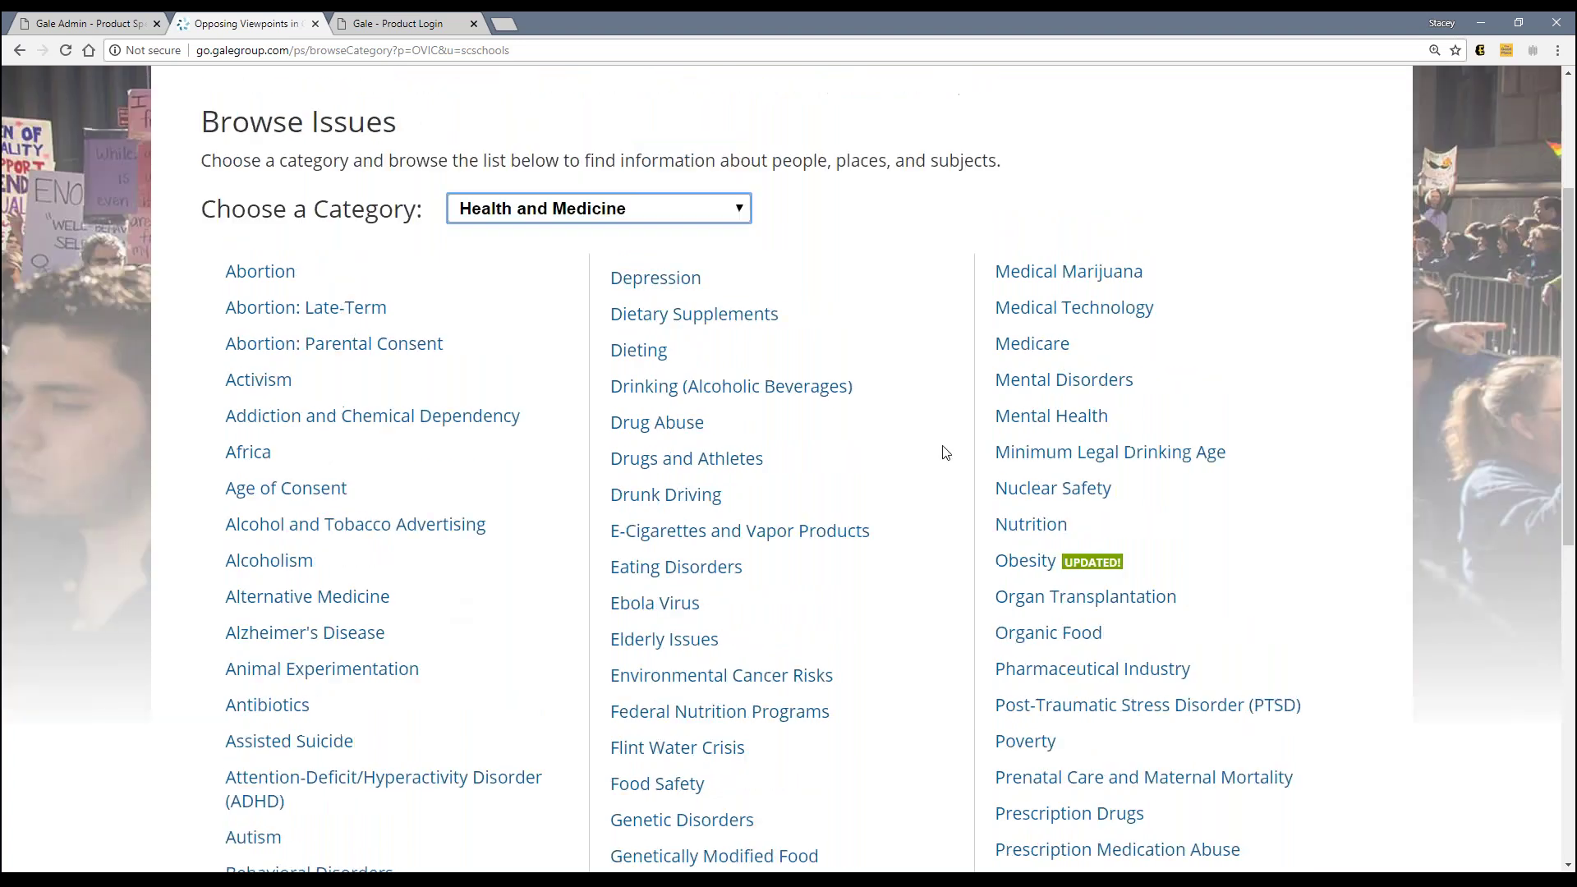
pyautogui.click(474, 525)
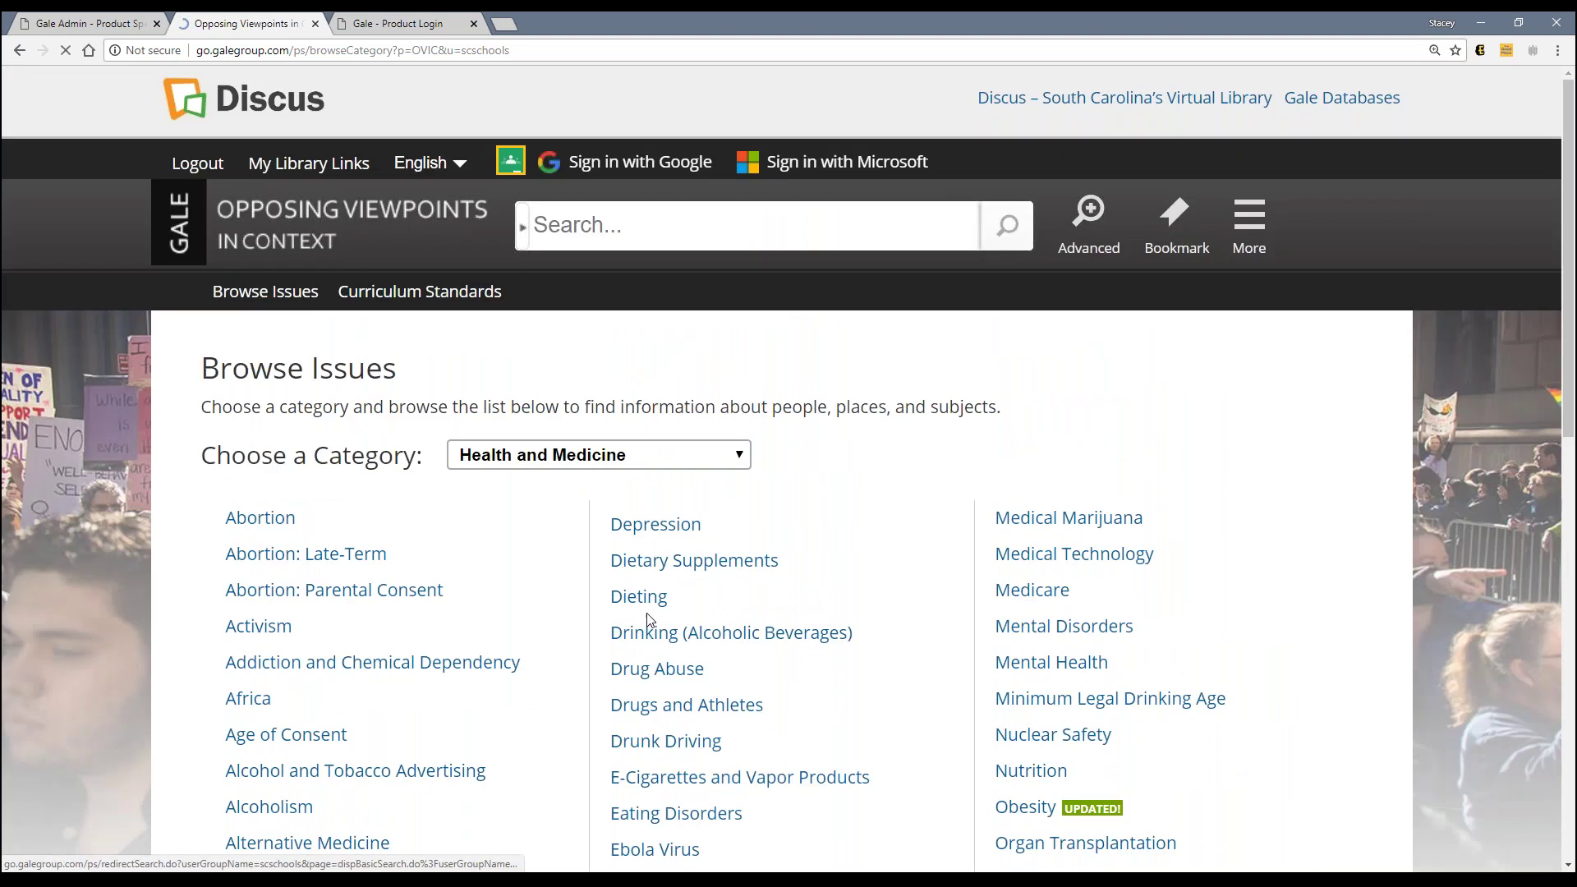
# Step: Scroll the Opposing Viewpoints home page to the Featured Issues and Health and Medicine category boxes
pyautogui.scroll(-12, 645, 624)
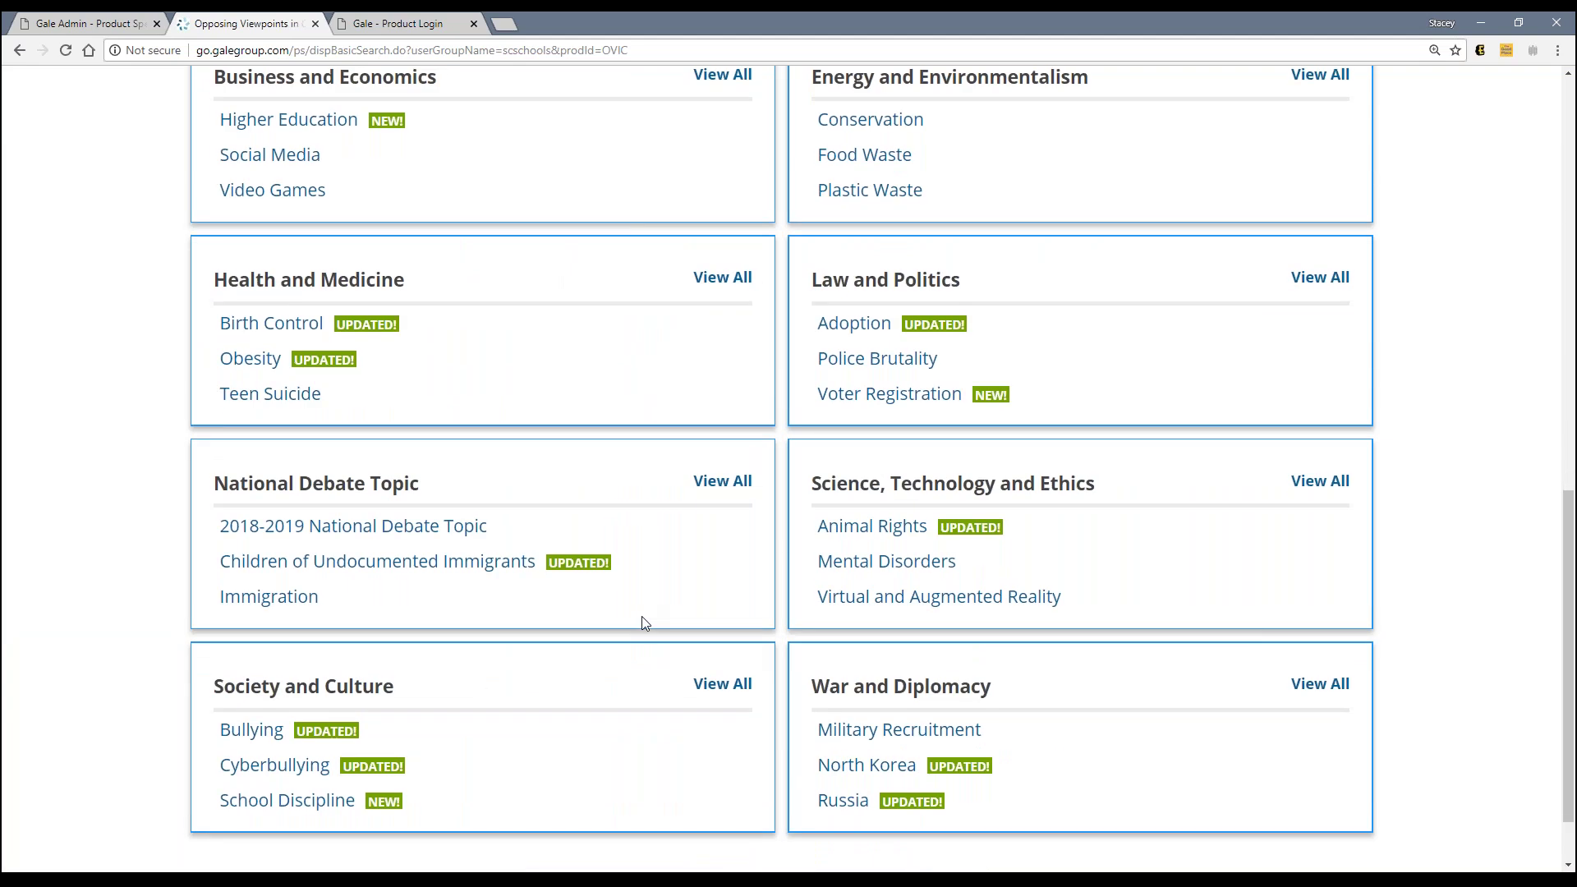
pyautogui.scroll(1, 644, 623)
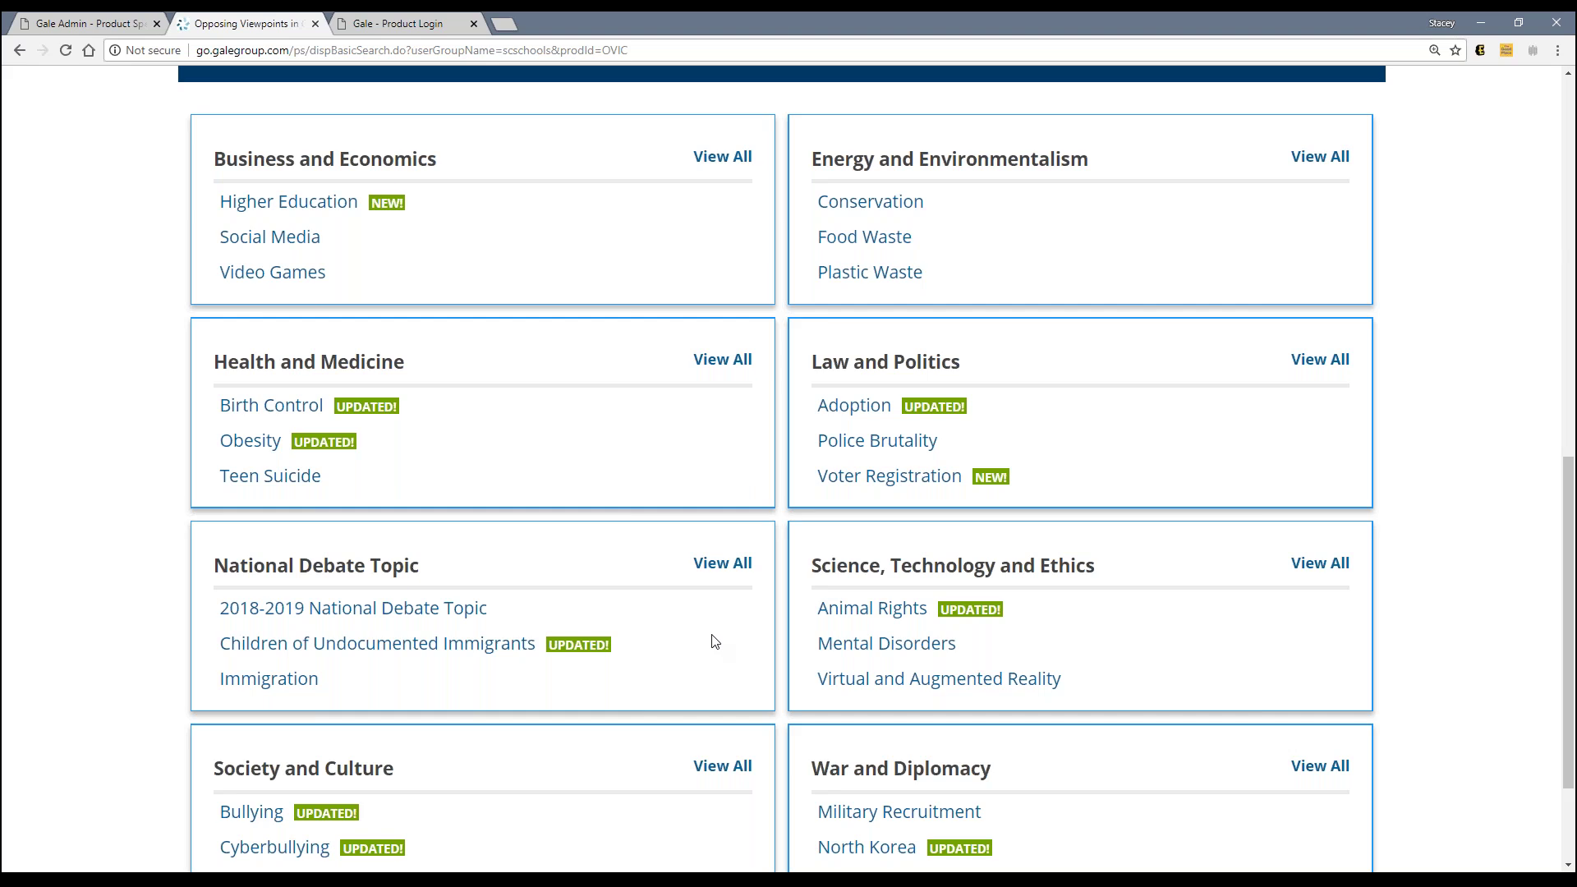
# Step: Return to the In Context Product Suite preferences, leave the product unchanged, and expand Discovery Services
pyautogui.click(129, 25)
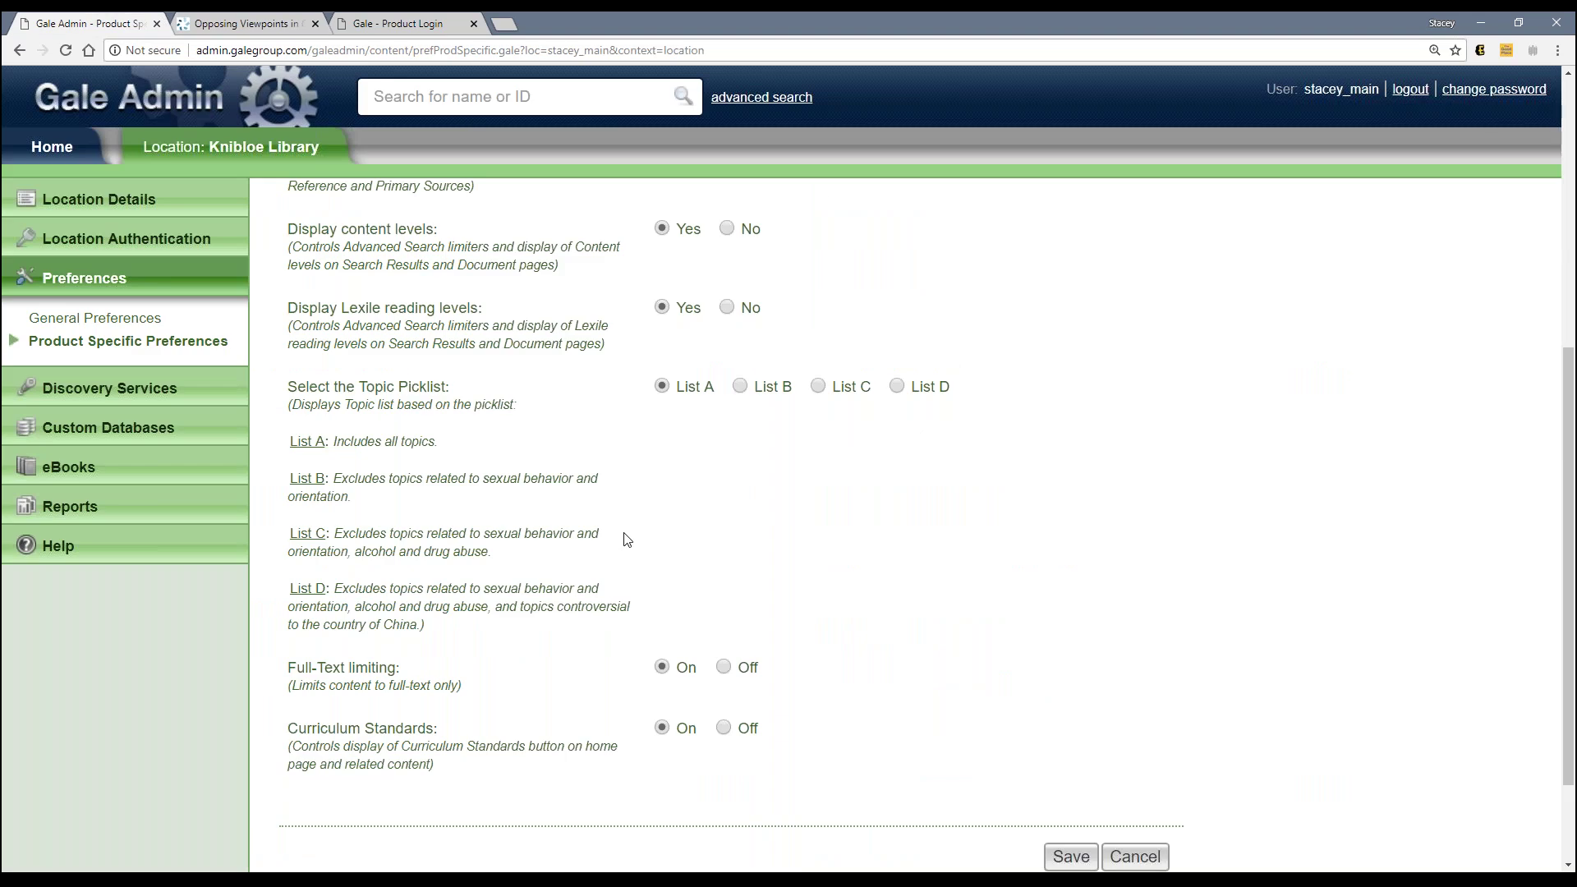
pyautogui.scroll(3, 627, 539)
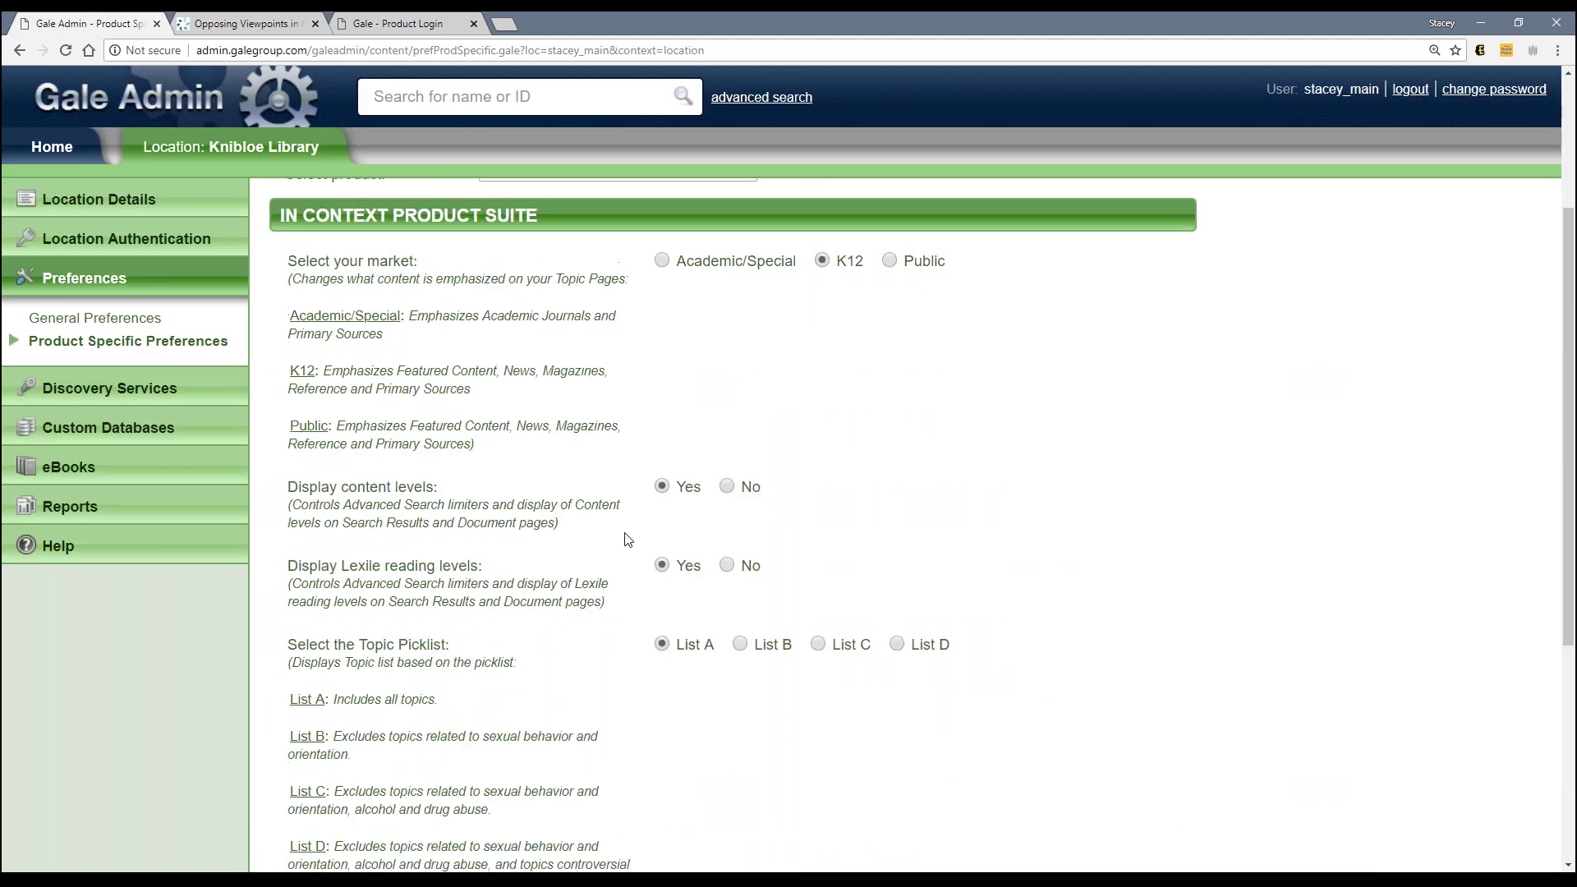
pyautogui.scroll(3, 628, 540)
pyautogui.click(635, 407)
pyautogui.click(420, 408)
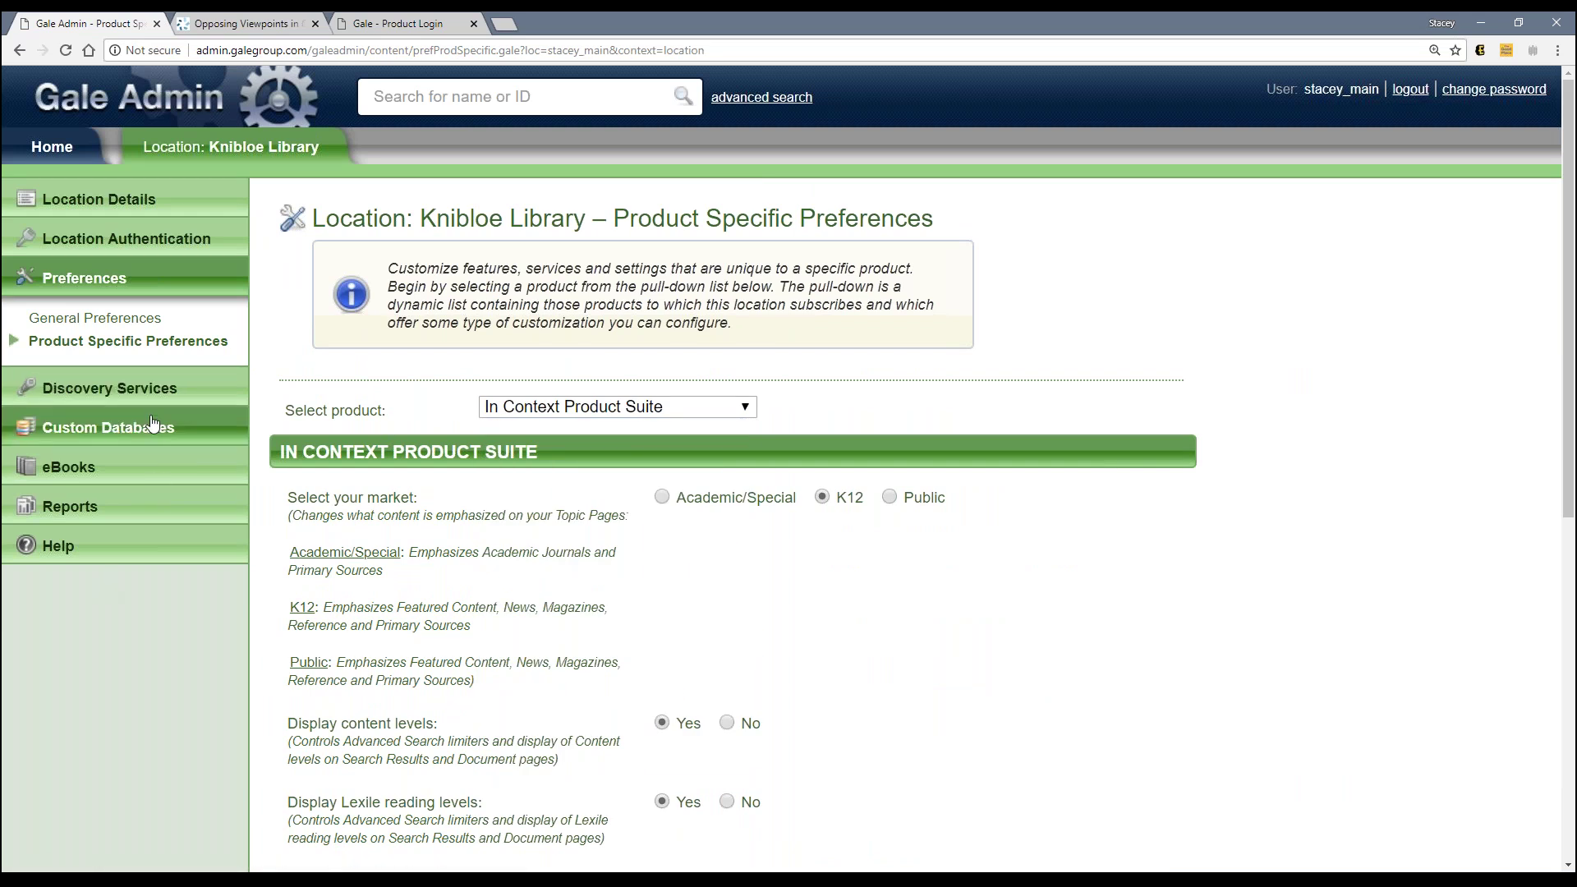
pyautogui.click(152, 382)
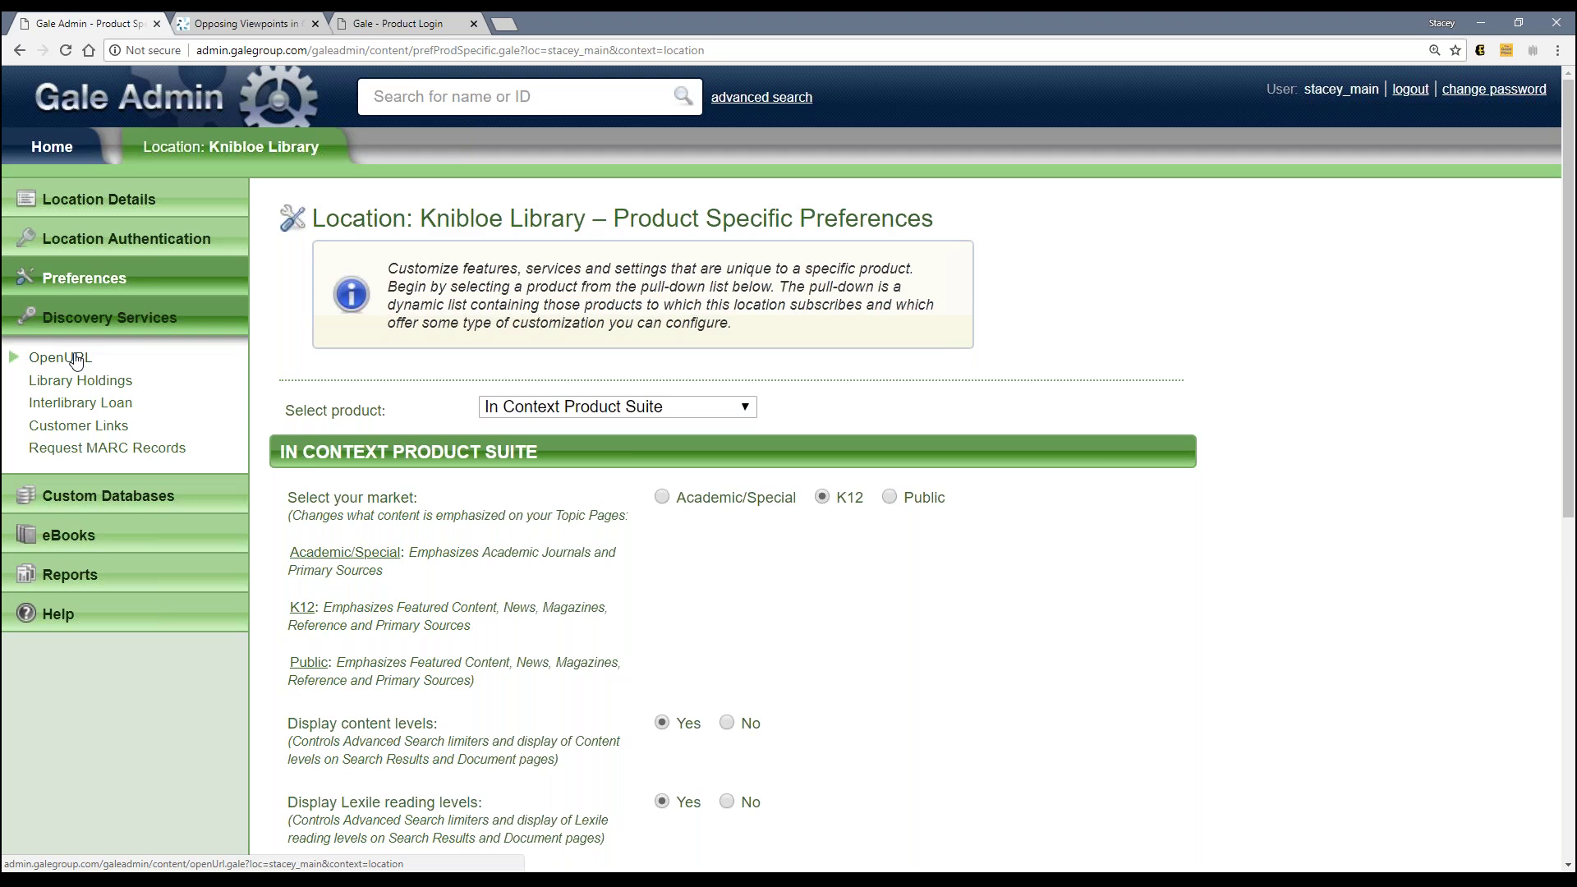
# Step: Review the OpenURL, Library Holdings and Inter-Library Loan settings, then the Request MARC Records configuration
pyautogui.click(76, 361)
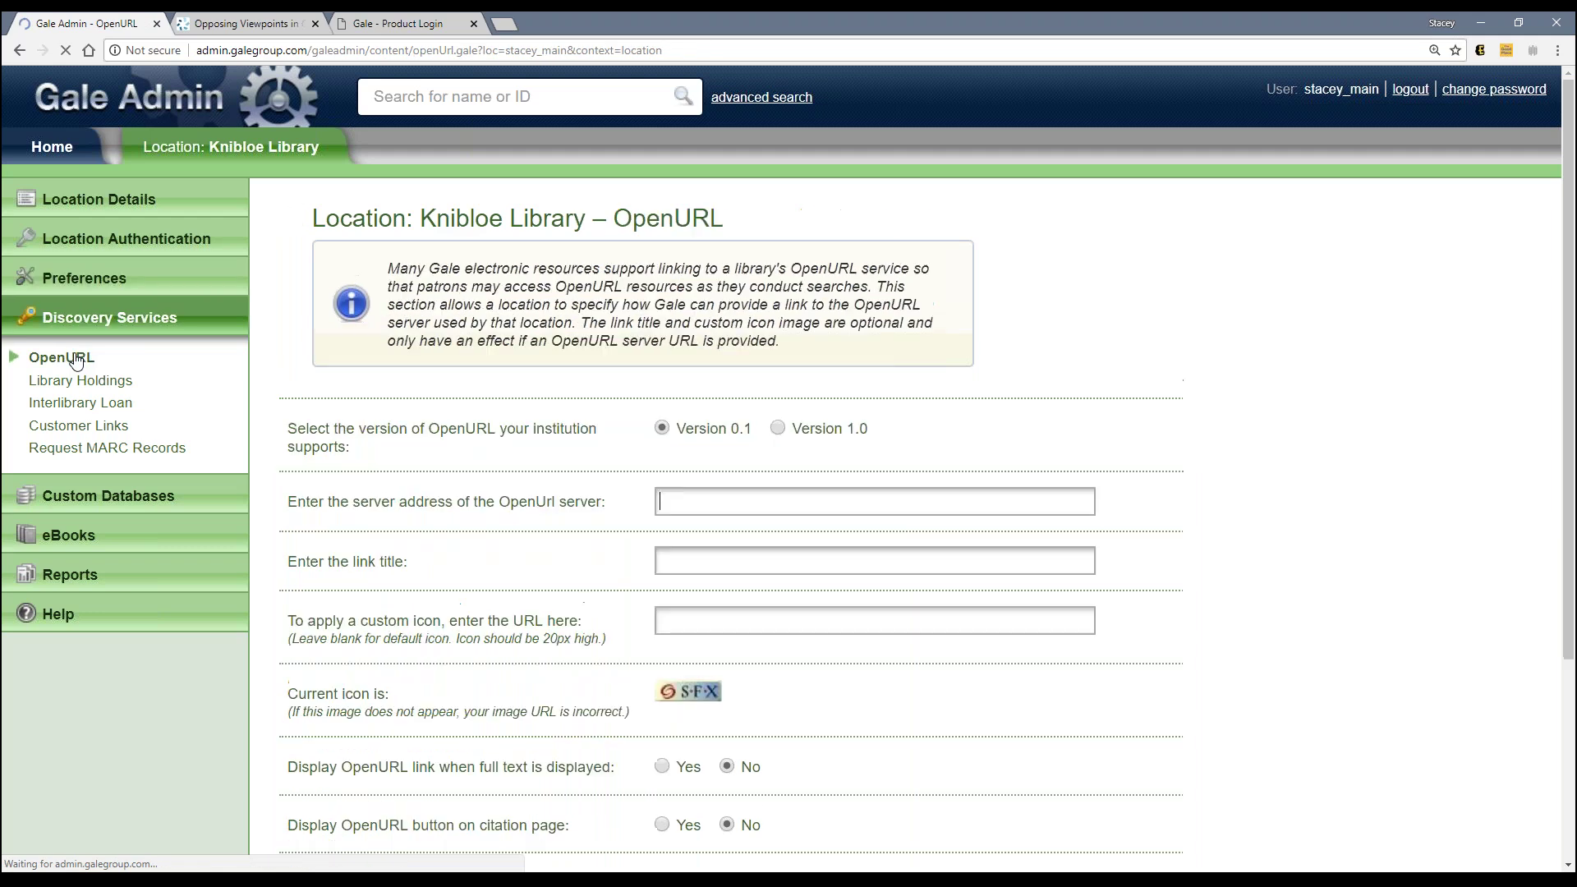
pyautogui.scroll(-2, 425, 435)
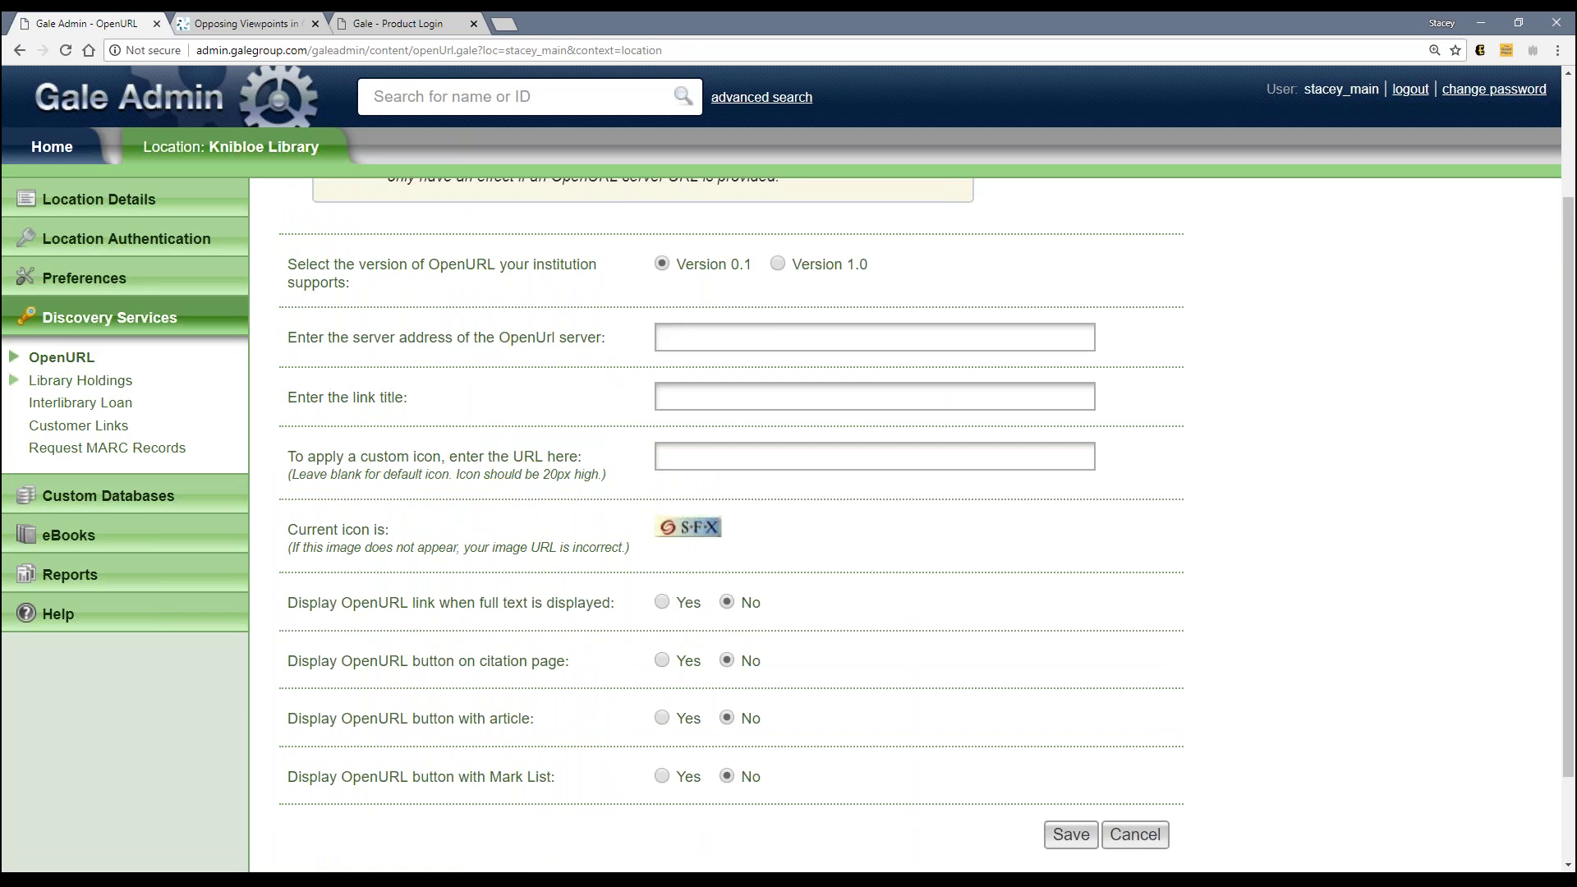
pyautogui.click(117, 390)
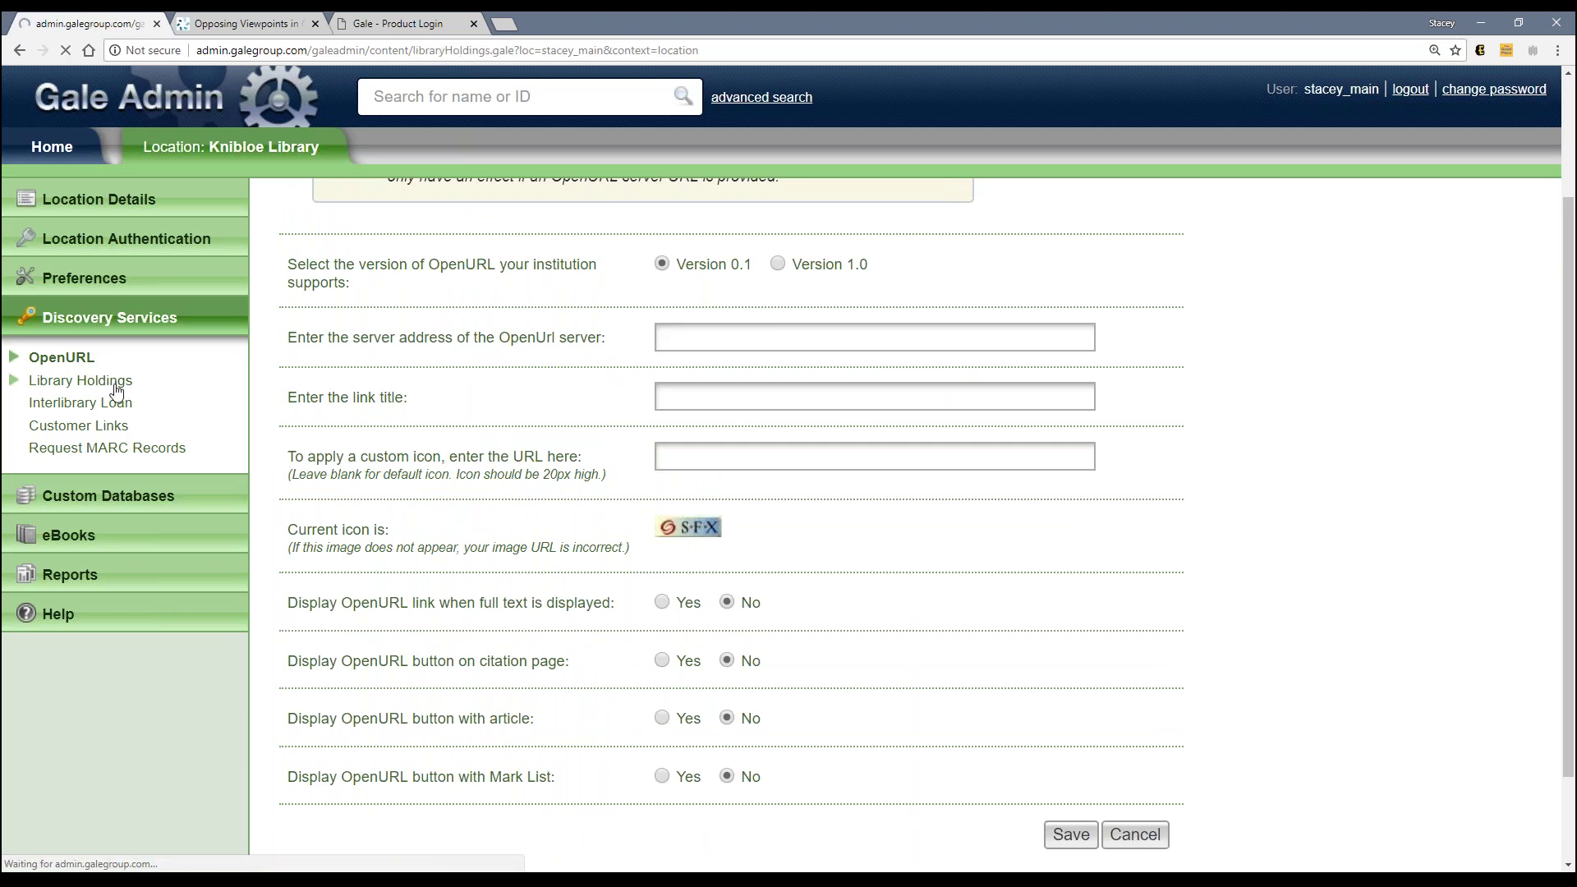
pyautogui.click(89, 409)
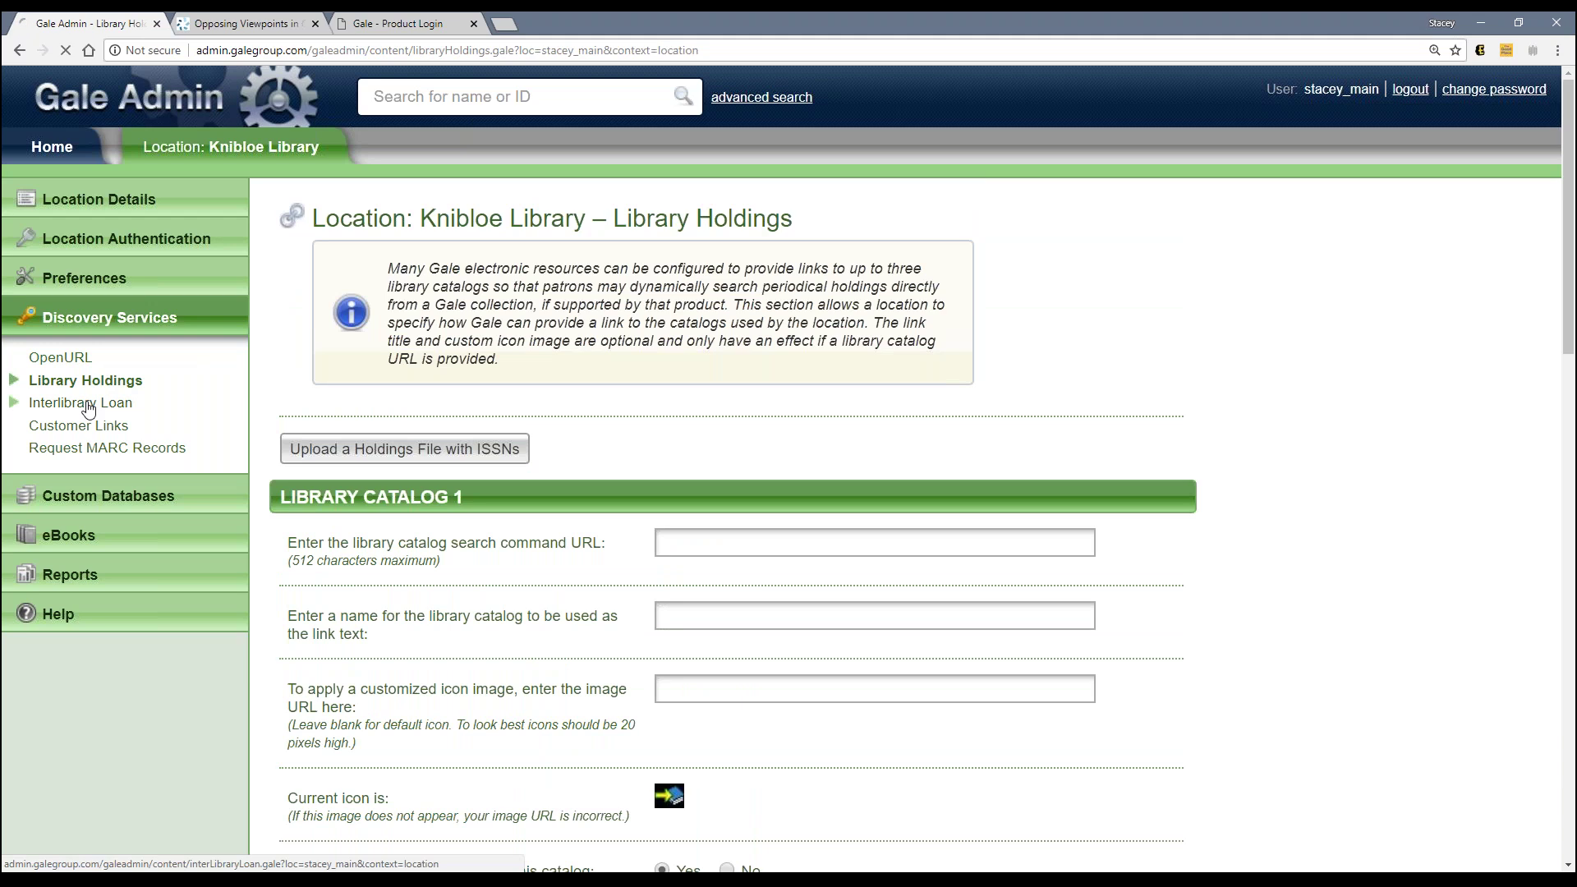
pyautogui.click(70, 450)
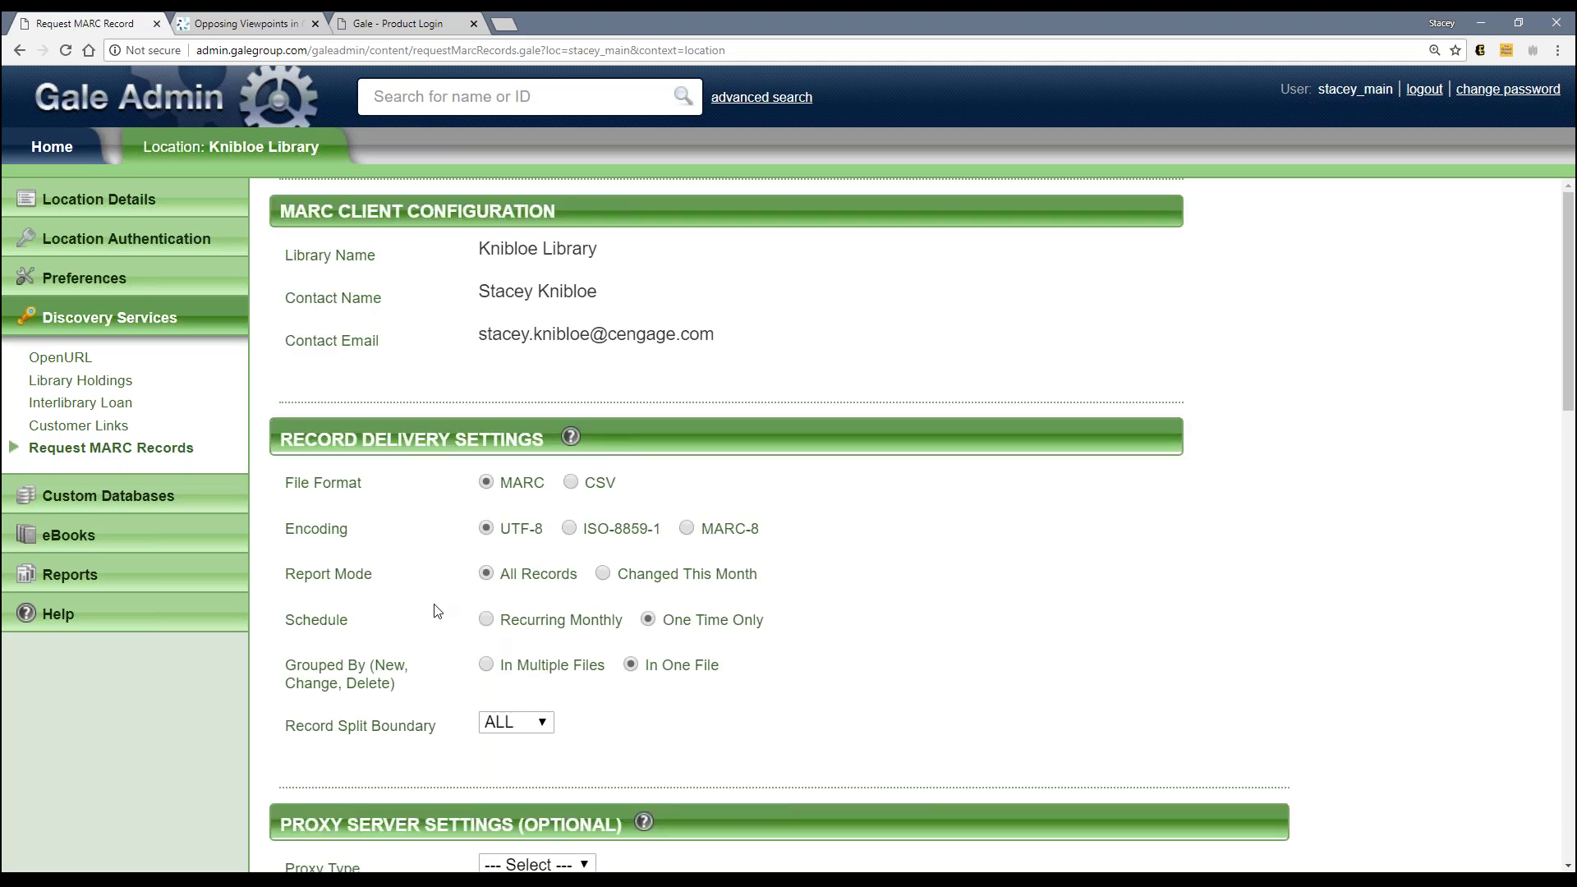
pyautogui.scroll(-3, 435, 611)
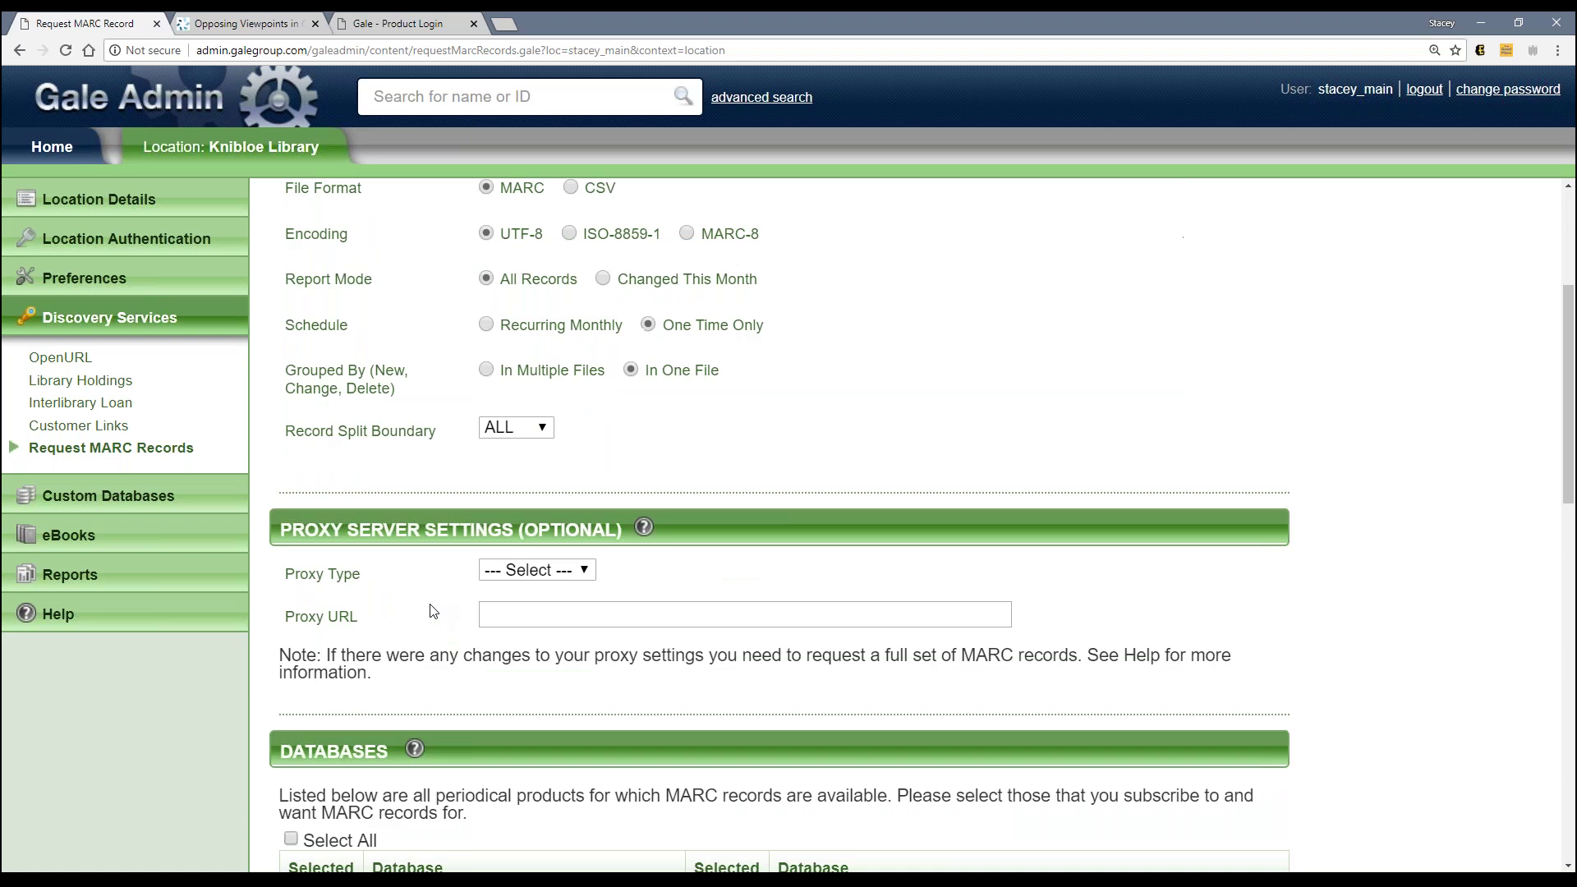
pyautogui.scroll(-1, 433, 611)
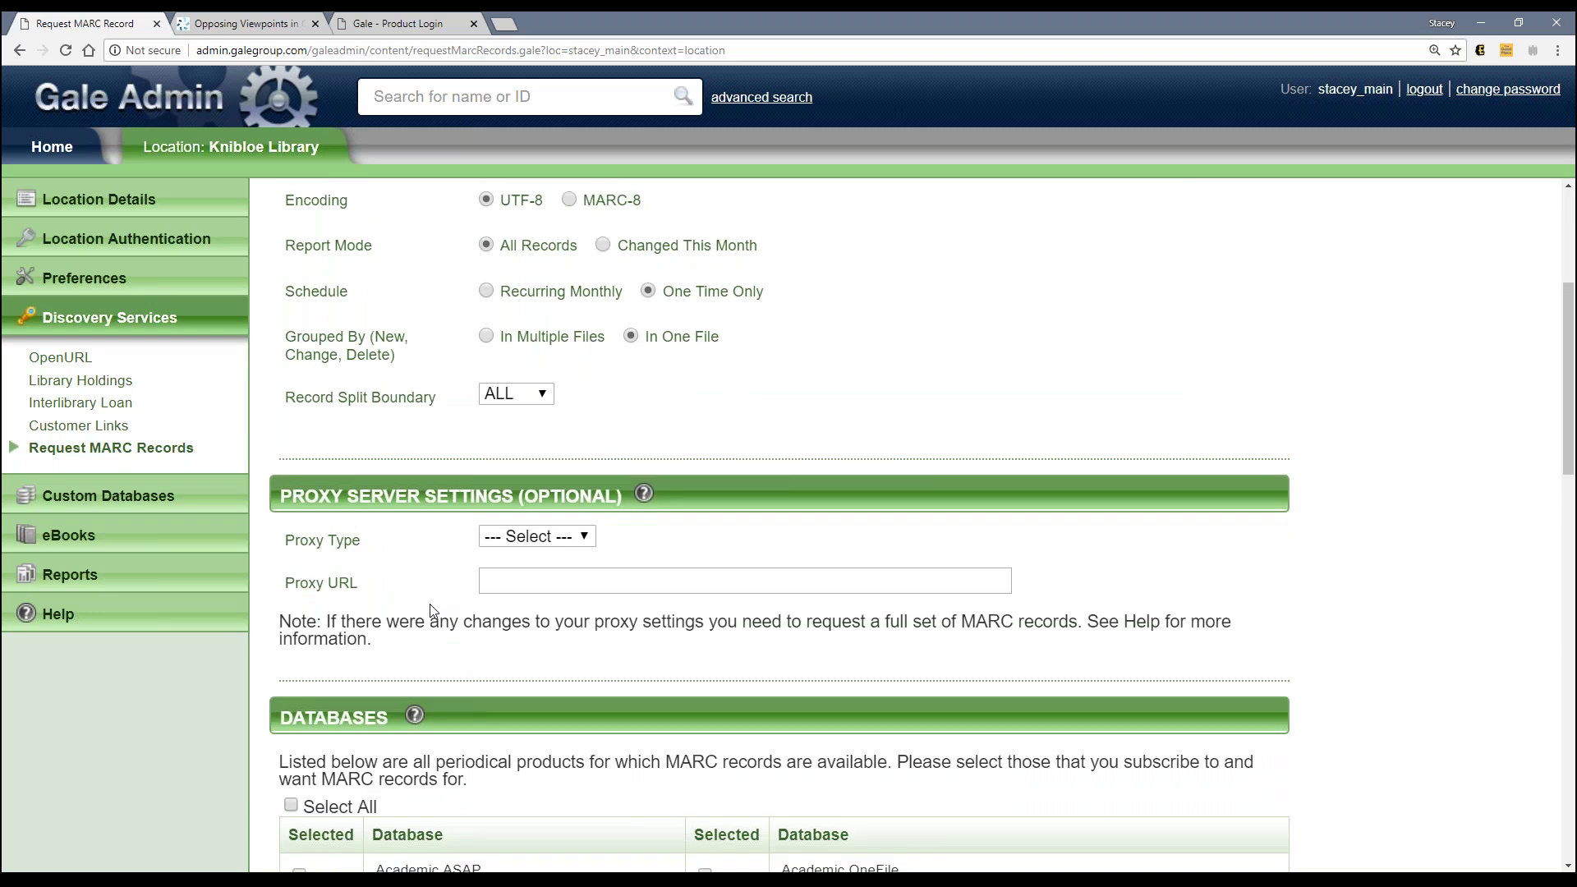
pyautogui.scroll(4, 431, 608)
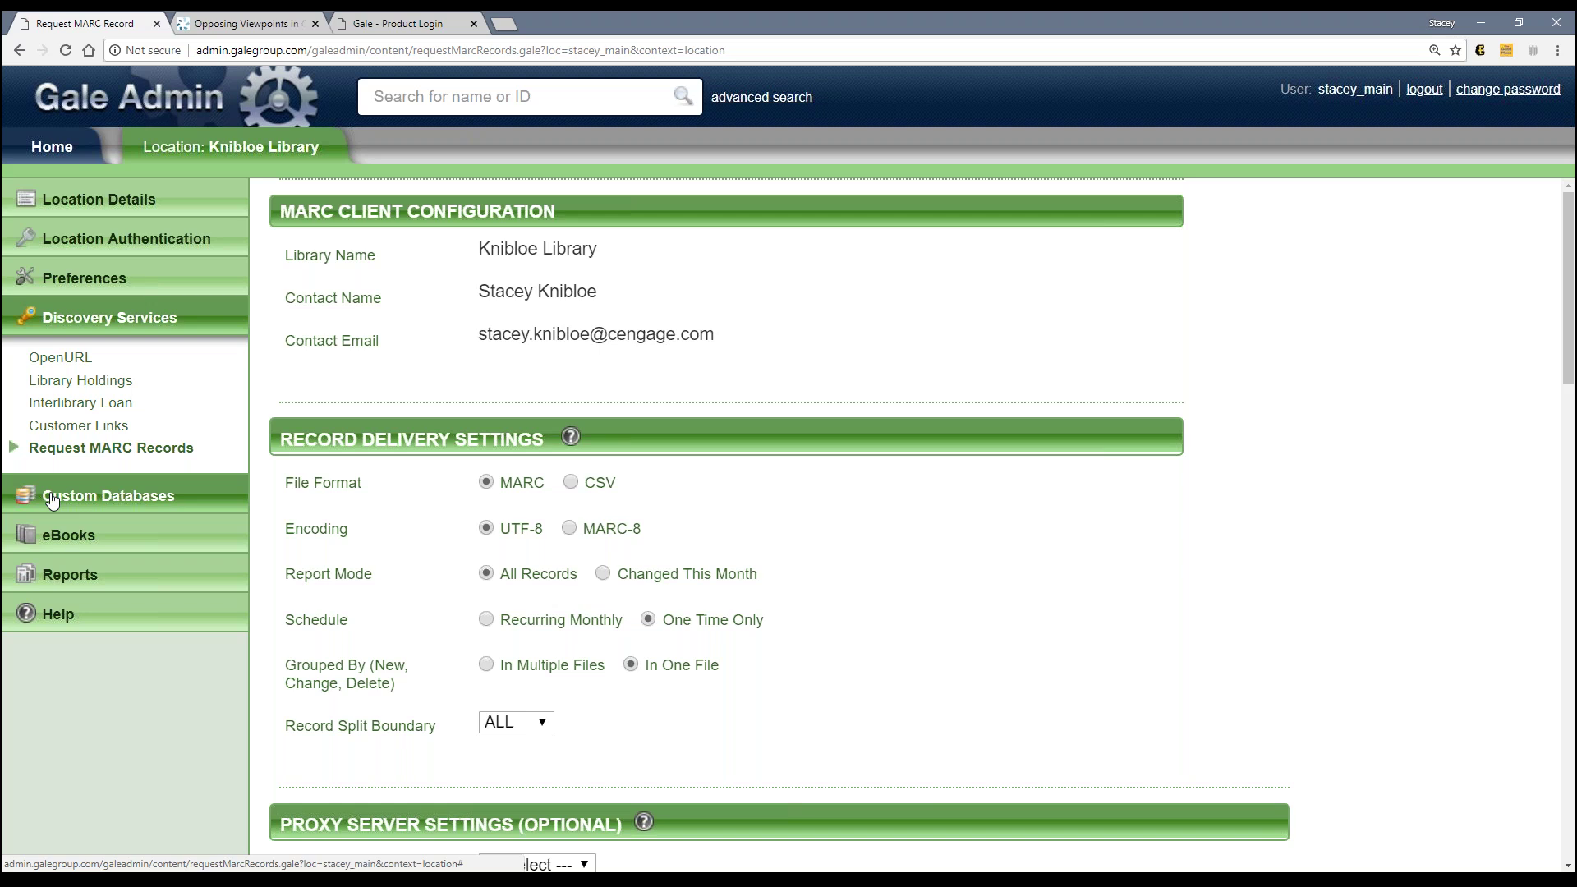
# Step: Expand eBooks and Reports, then launch View Usage Reports in a new tab
pyautogui.click(63, 540)
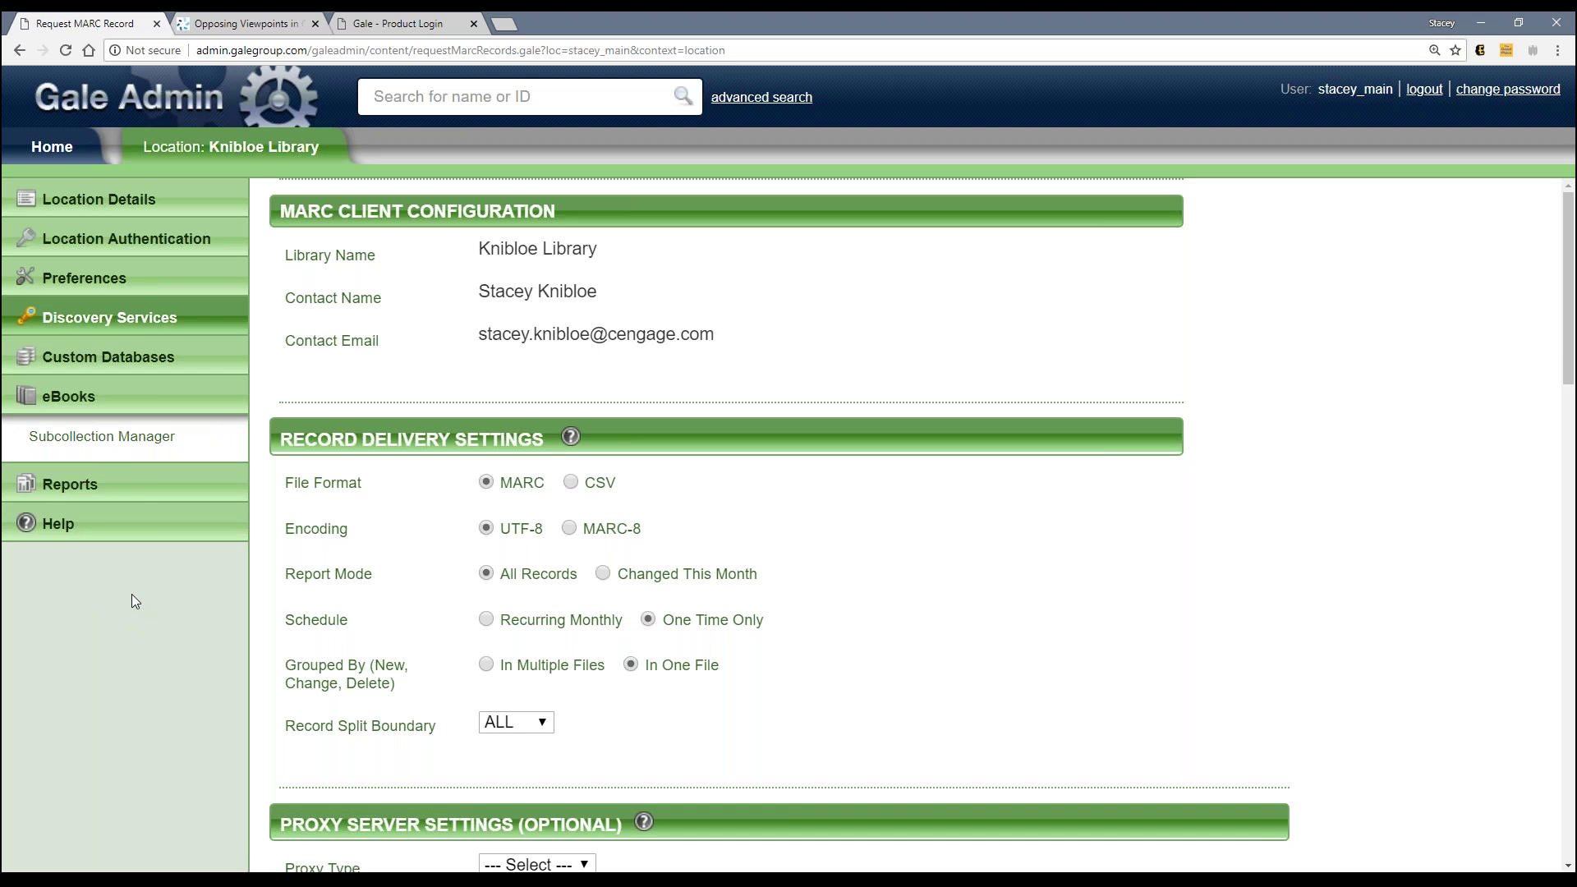
pyautogui.click(83, 489)
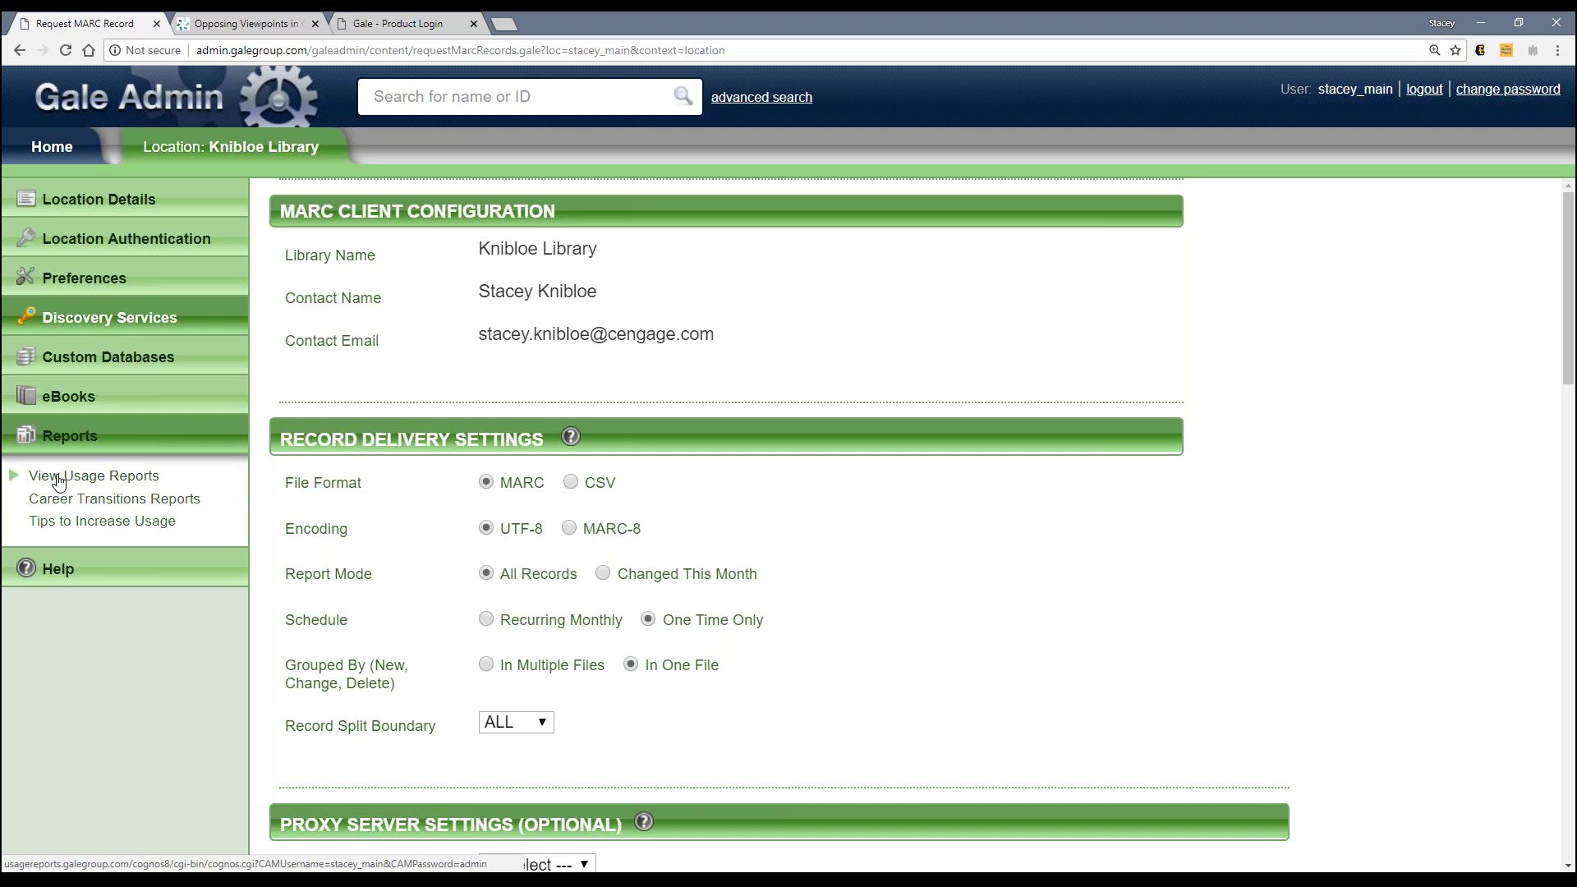
pyautogui.click(59, 477)
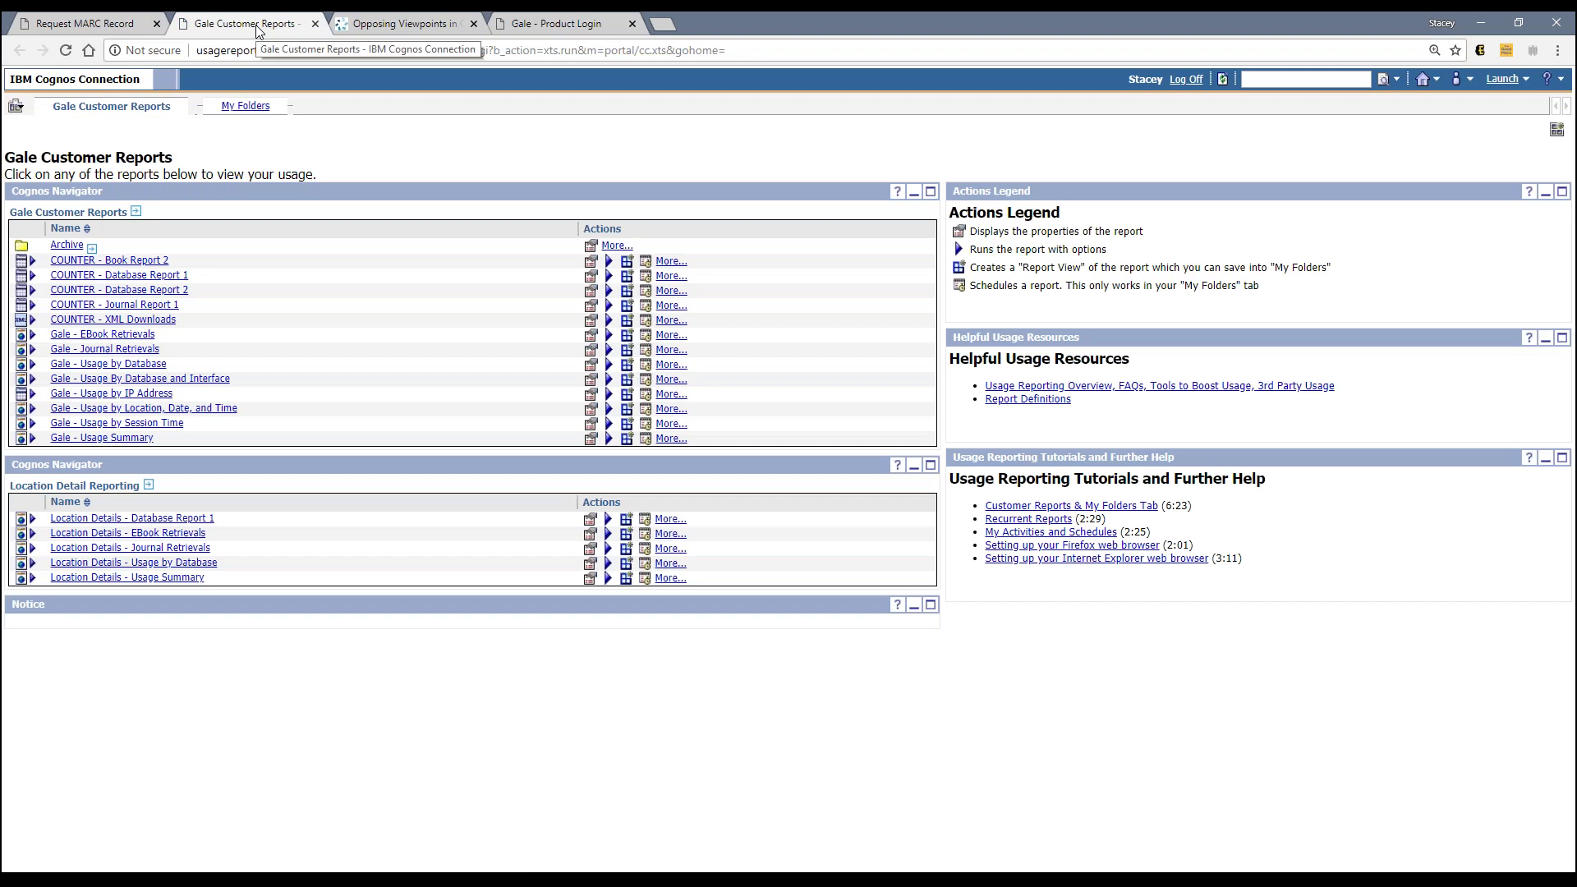
# Step: Zoom the Gale Customer Reports page in Chrome to 150%
pyautogui.click(89, 23)
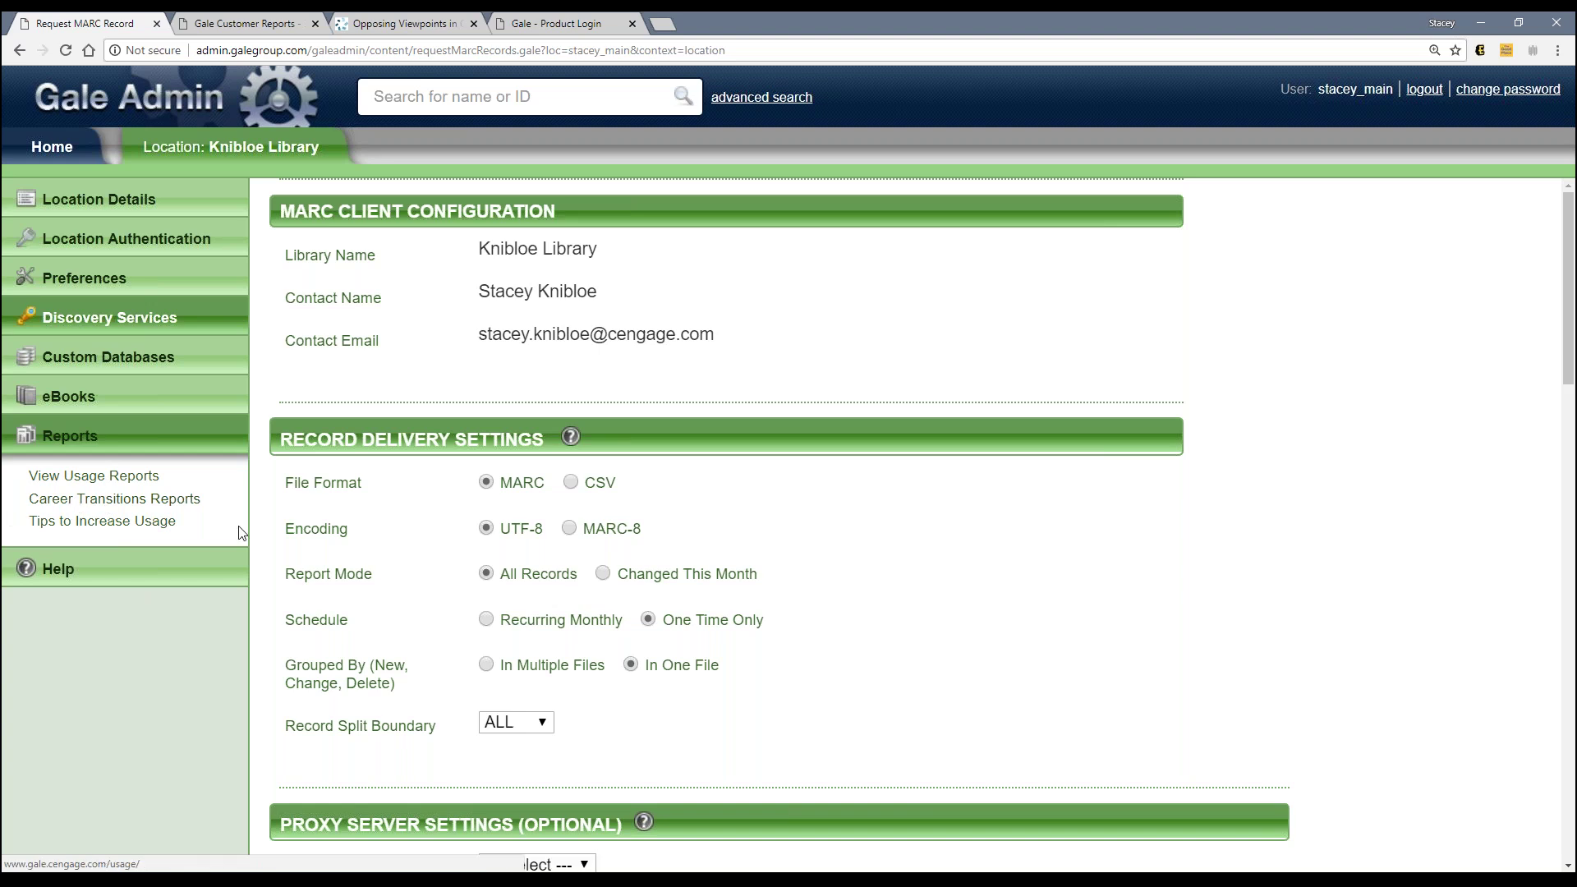
pyautogui.click(265, 19)
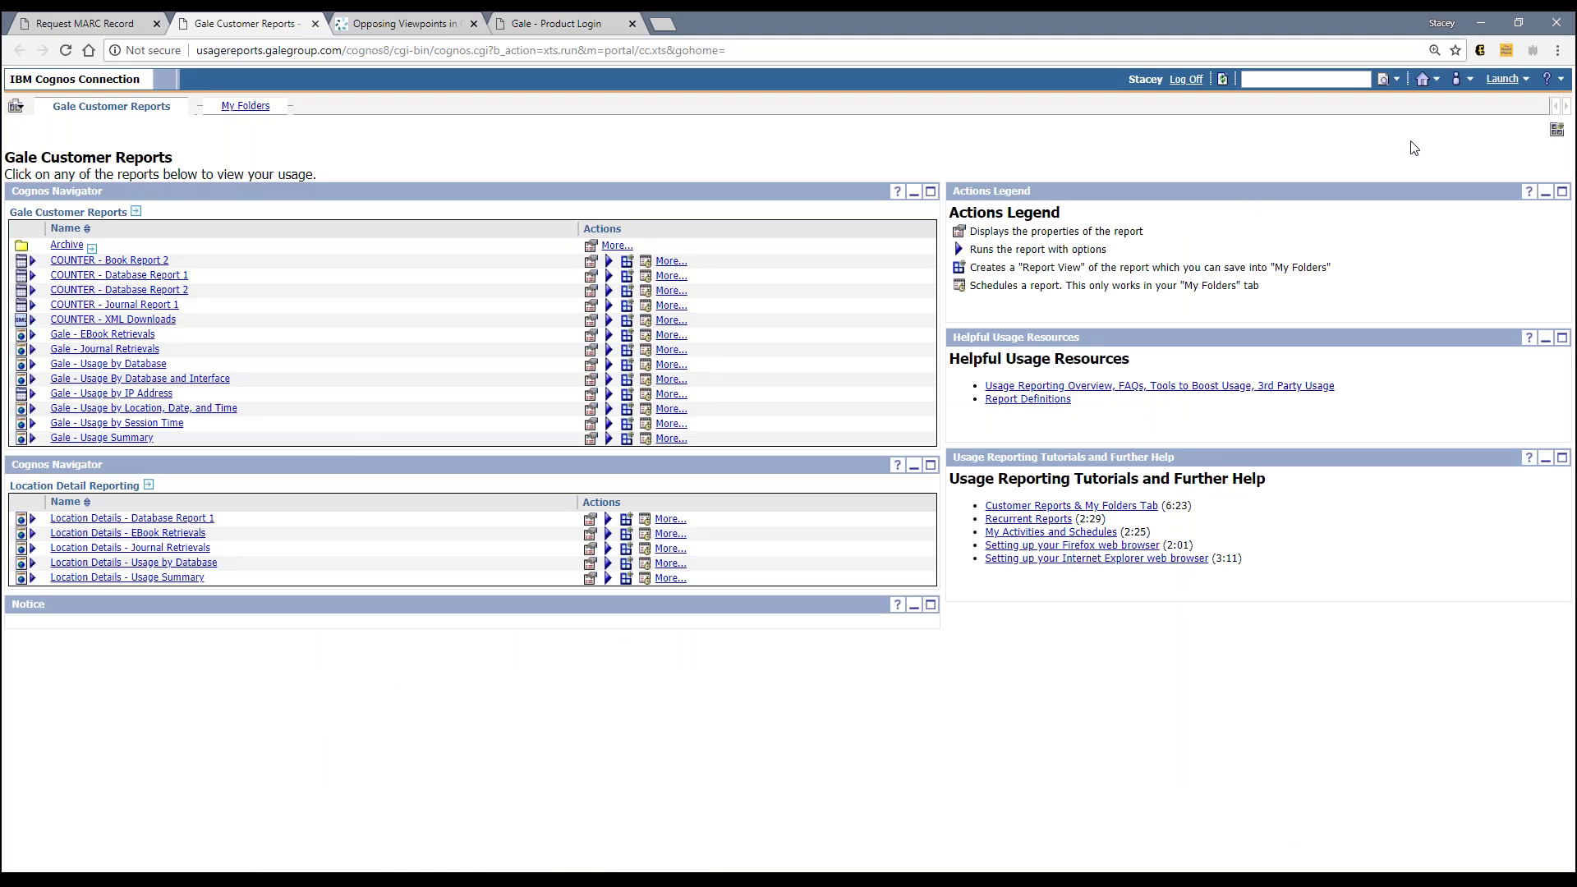
pyautogui.click(1557, 50)
pyautogui.click(1511, 244)
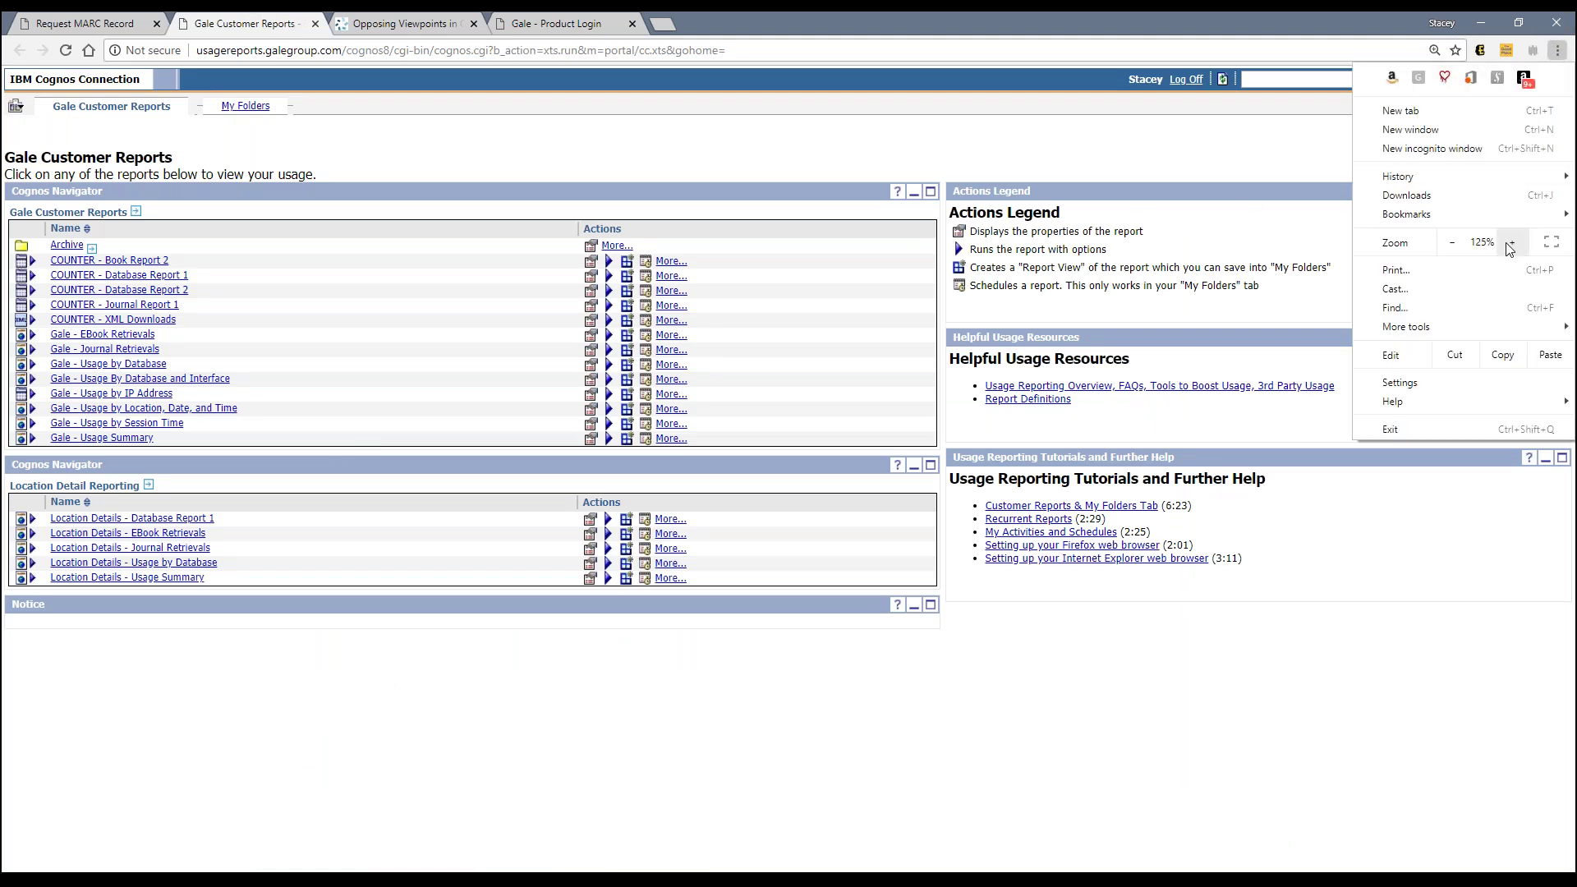
pyautogui.click(1510, 244)
pyautogui.click(609, 815)
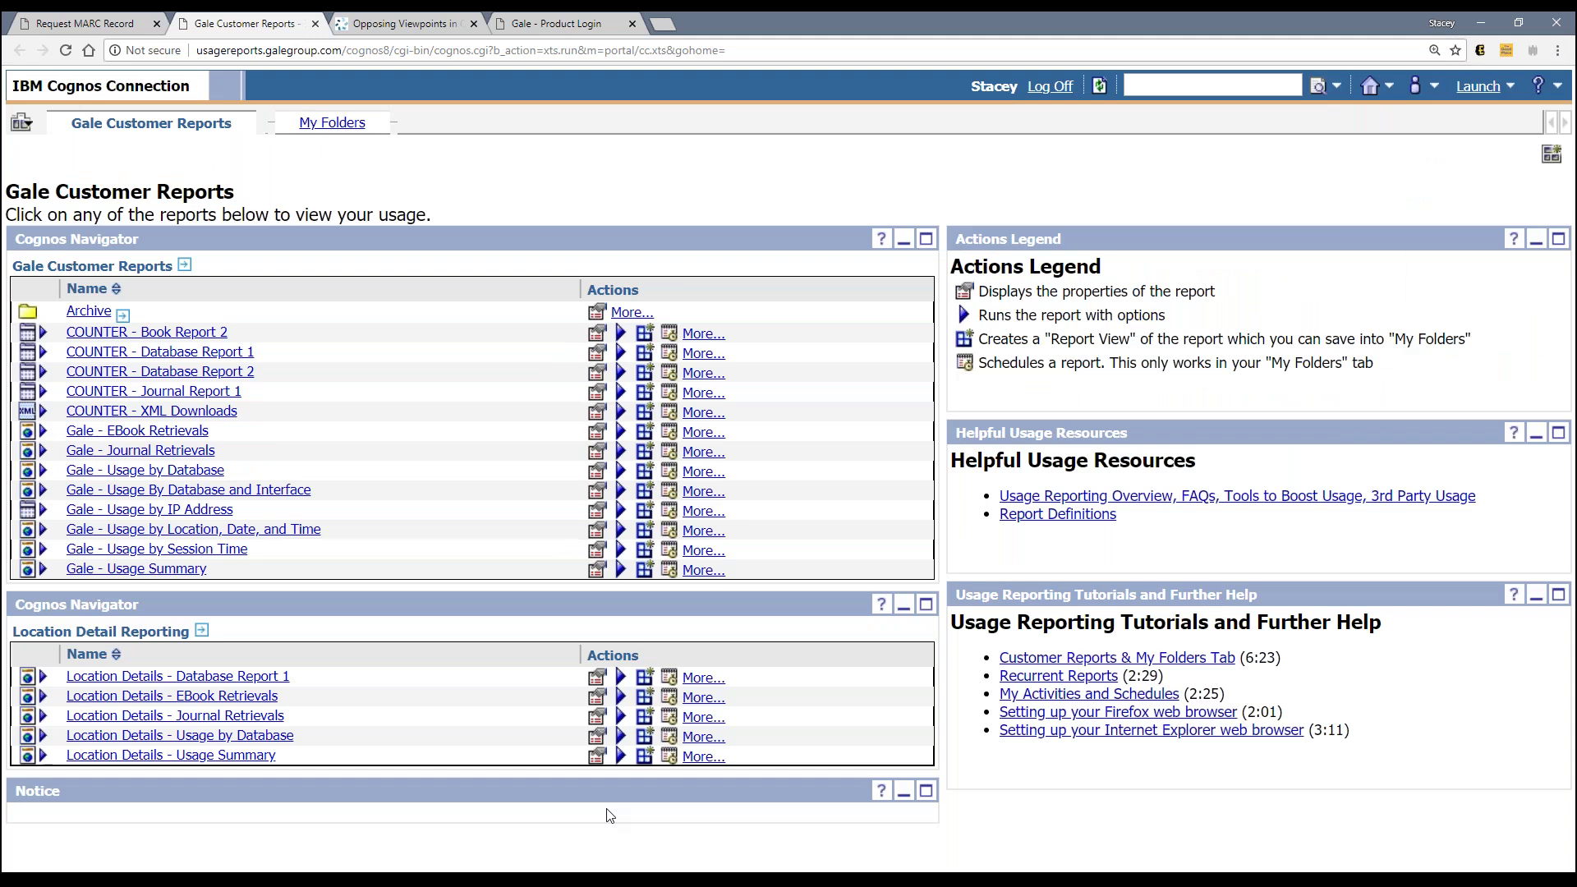
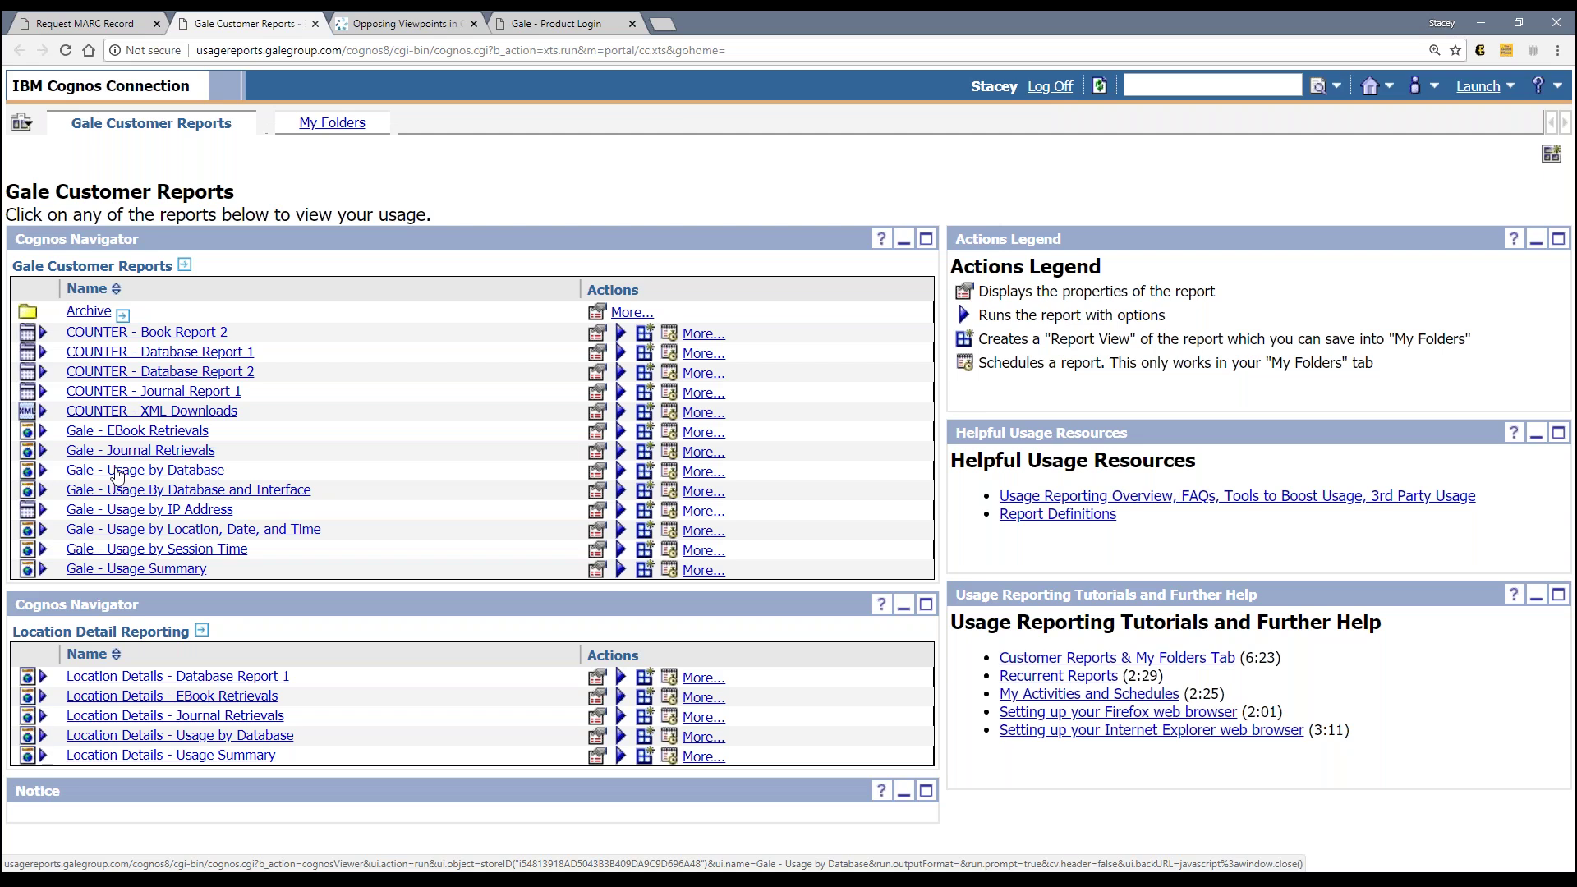
# Step: Run Gale - Usage by Database with options and highlight the data range through September 17, 2018
pyautogui.click(116, 471)
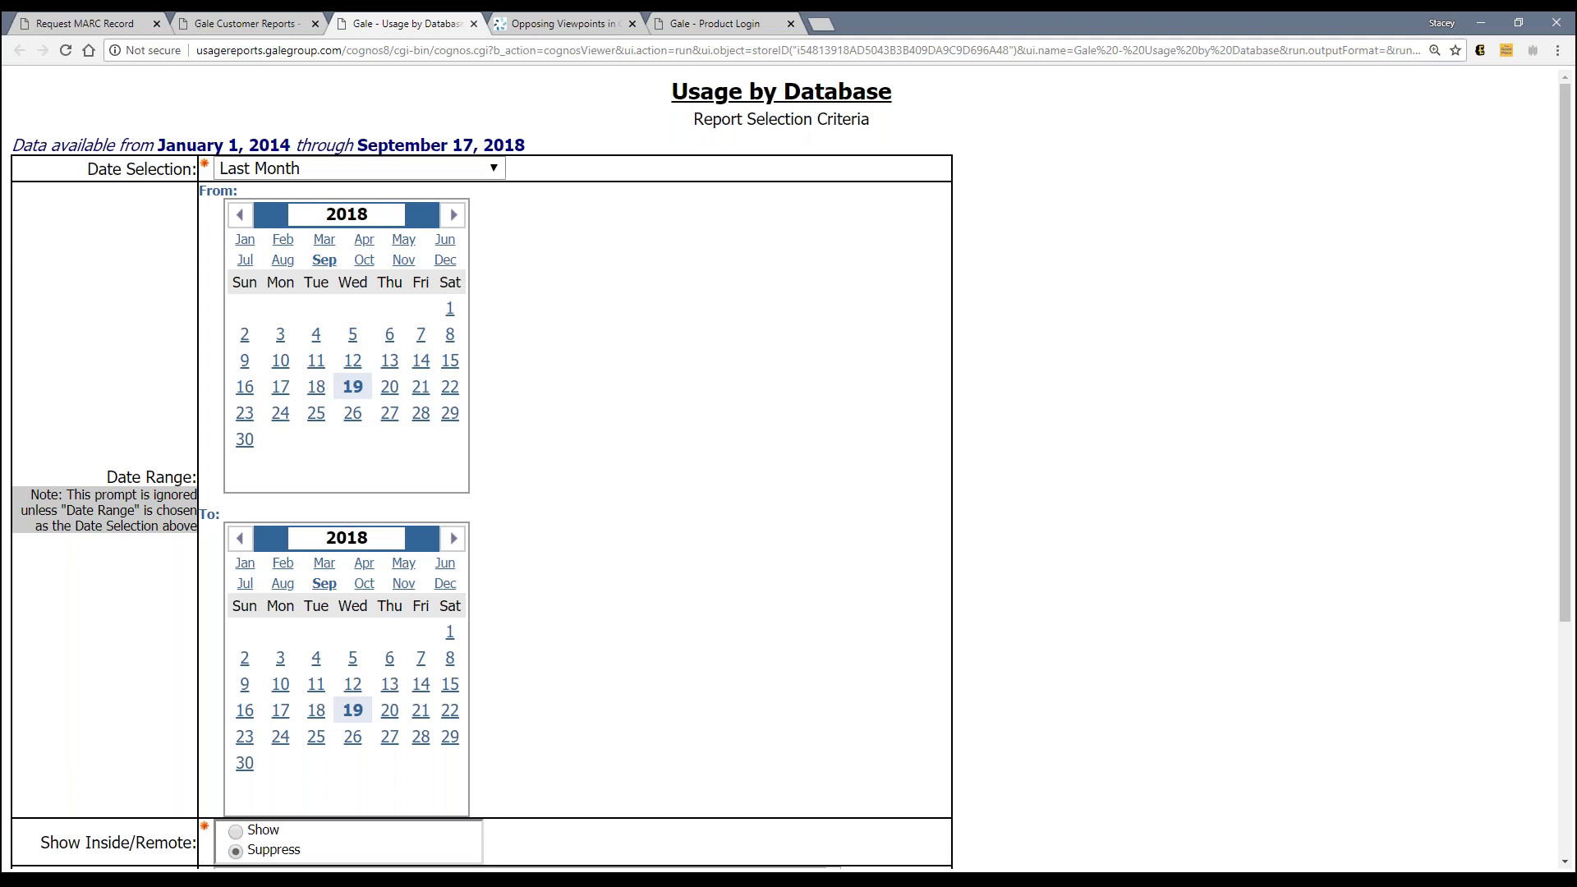
pyautogui.moveTo(157, 144); pyautogui.dragTo(523, 145)
# Step: Change Date Selection from Last Month to This Year, then bring up the Location Selection list
pyautogui.click(522, 145)
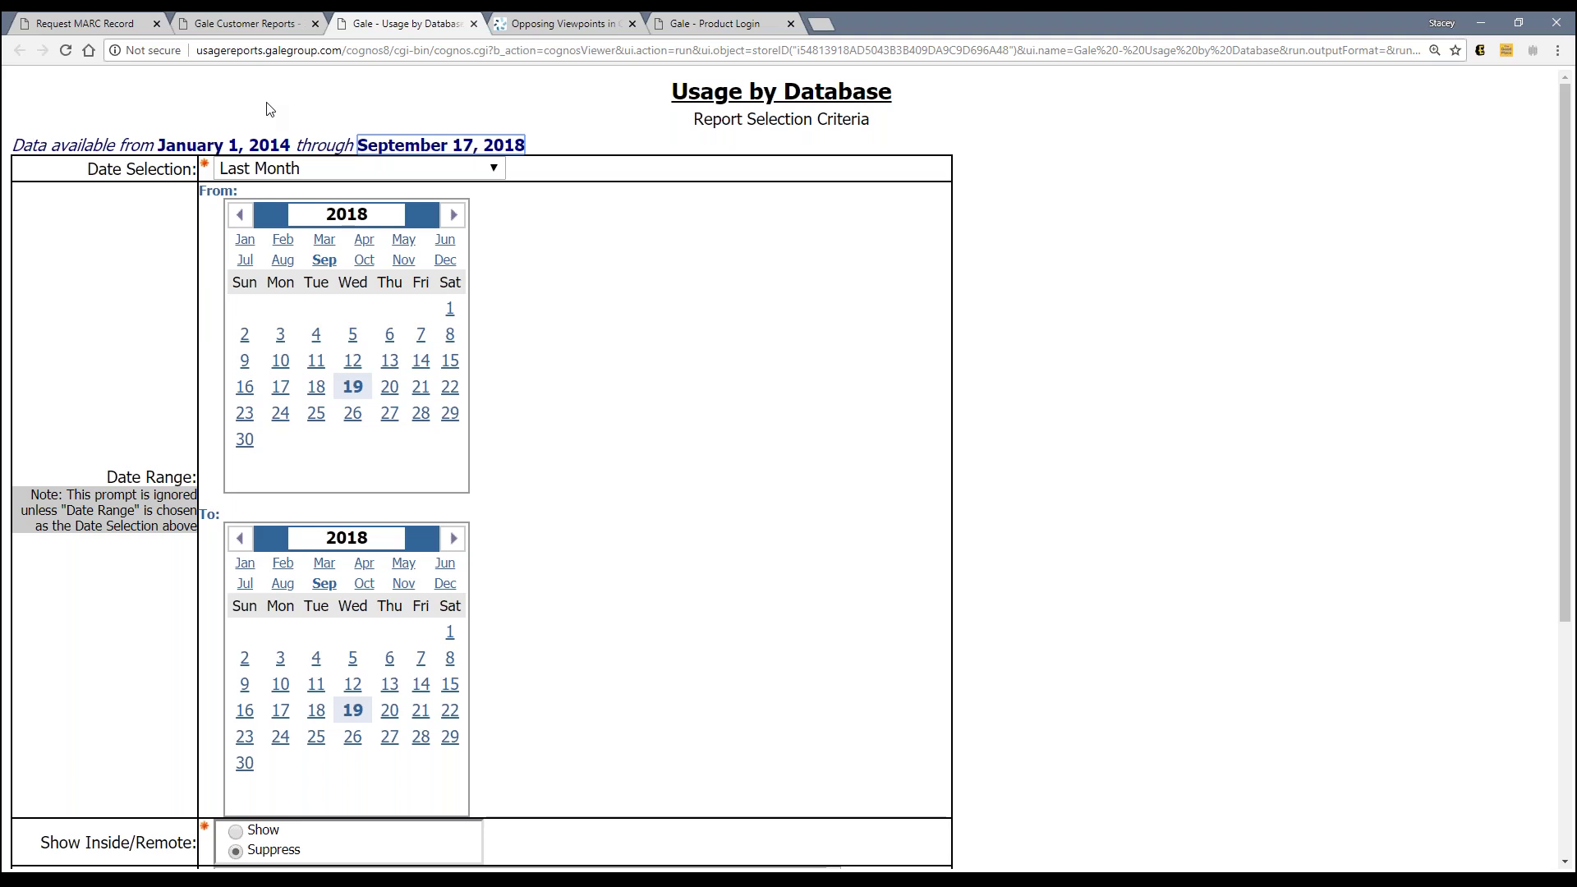
pyautogui.click(495, 169)
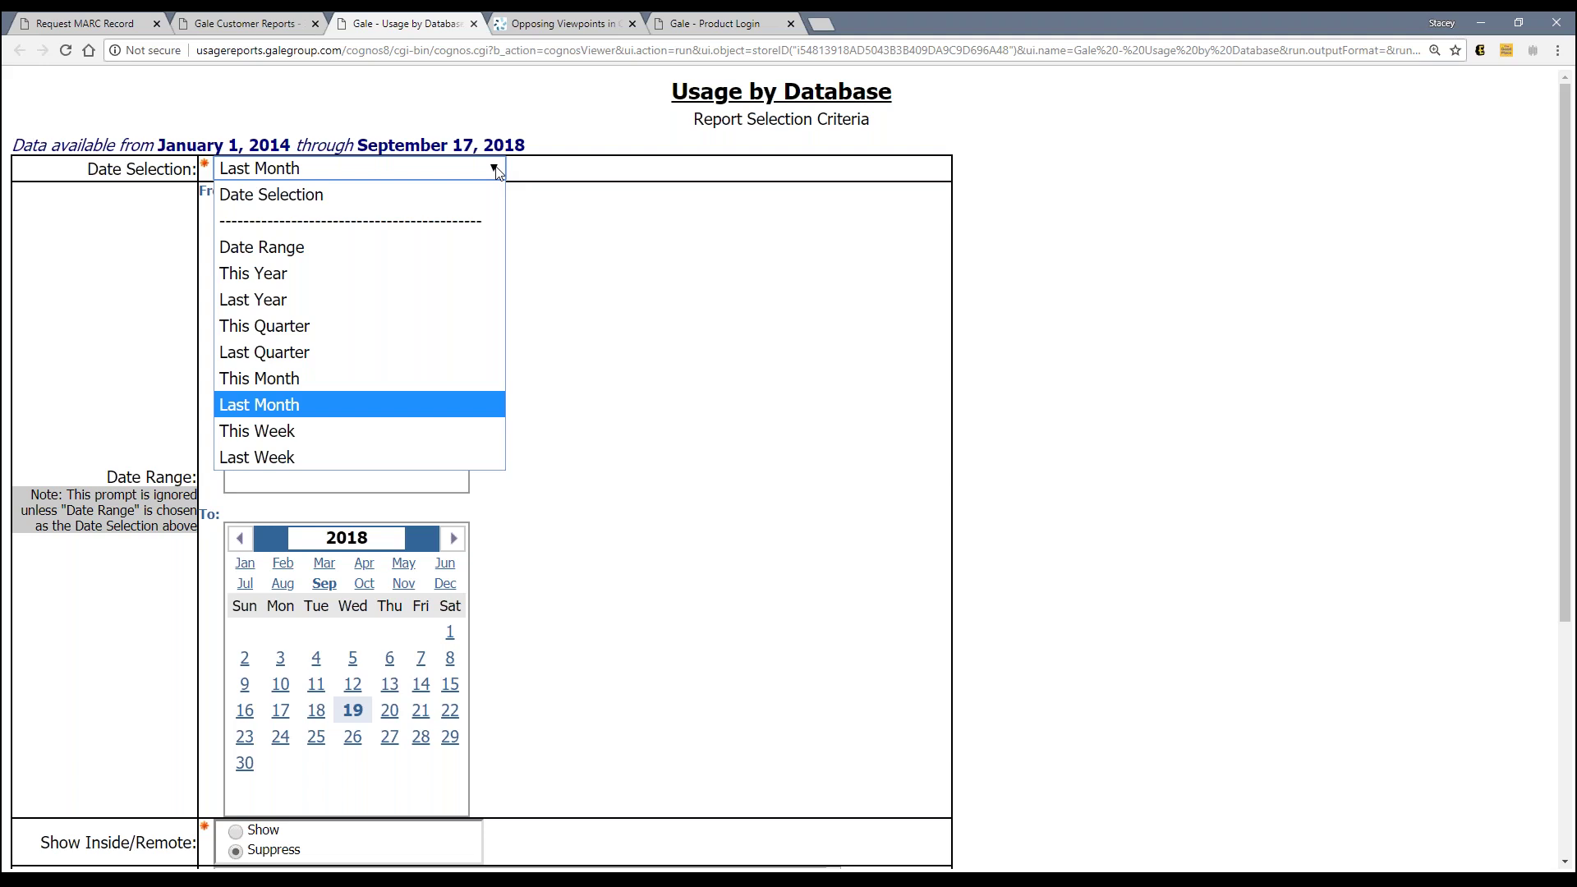
pyautogui.click(356, 281)
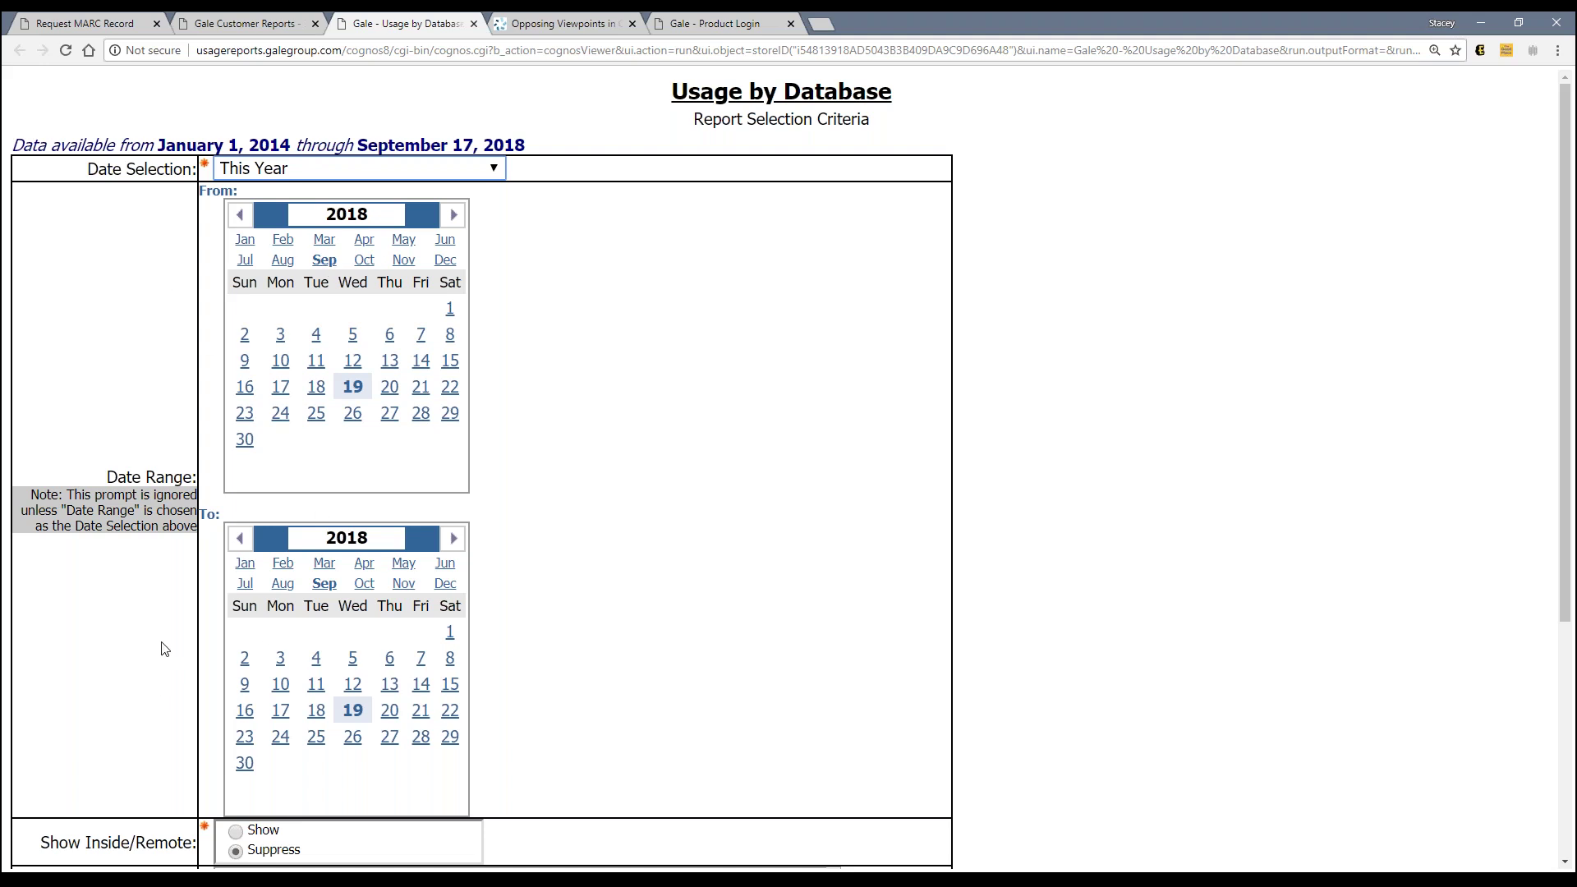
pyautogui.click(495, 170)
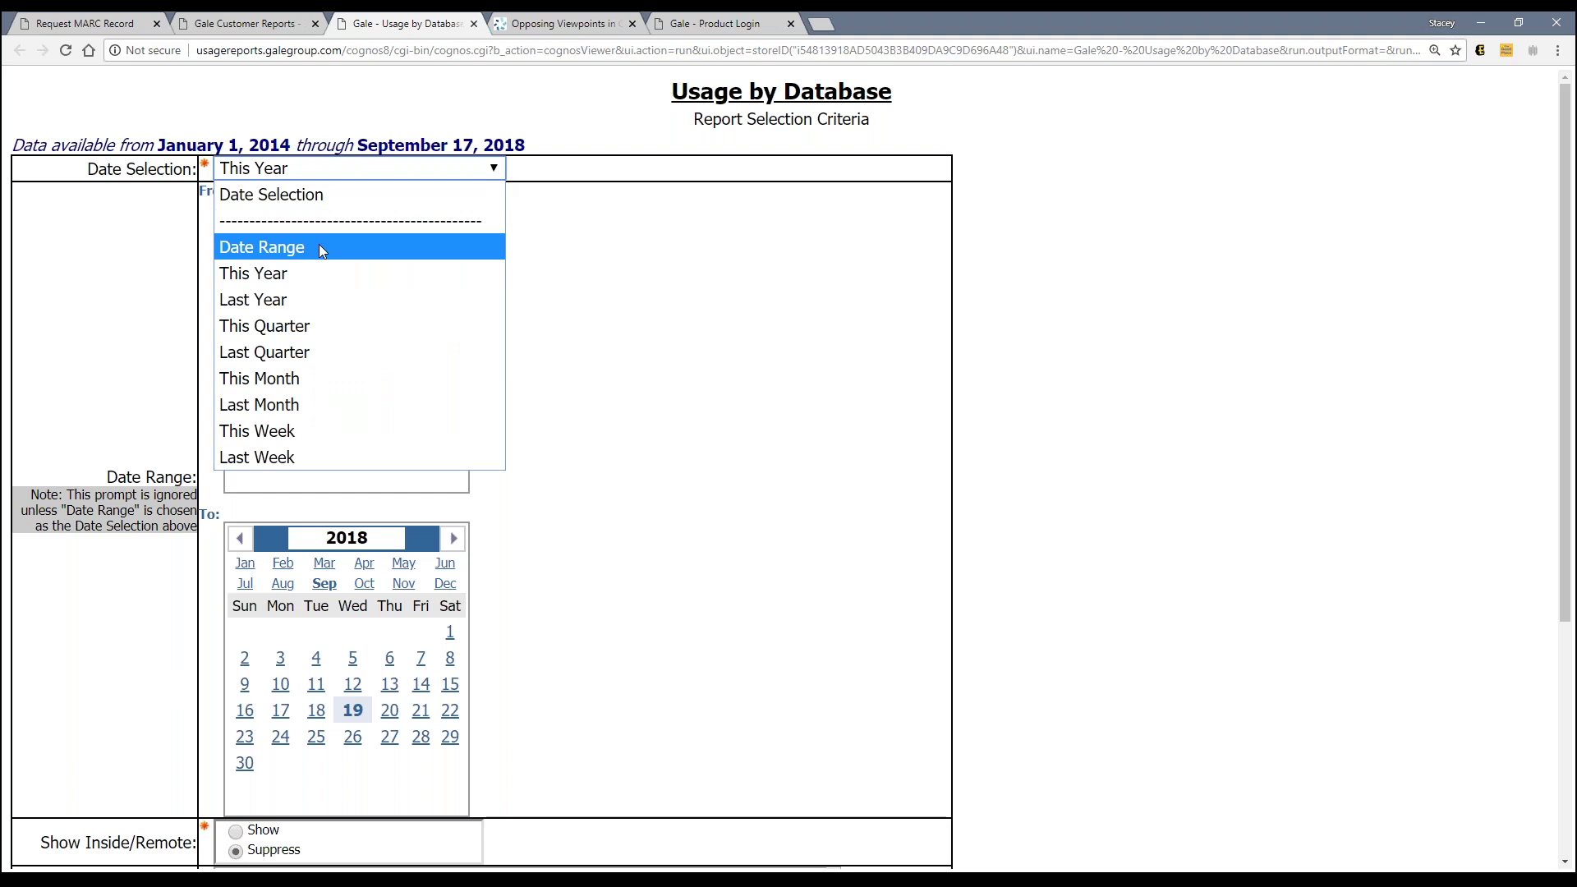
pyautogui.click(626, 272)
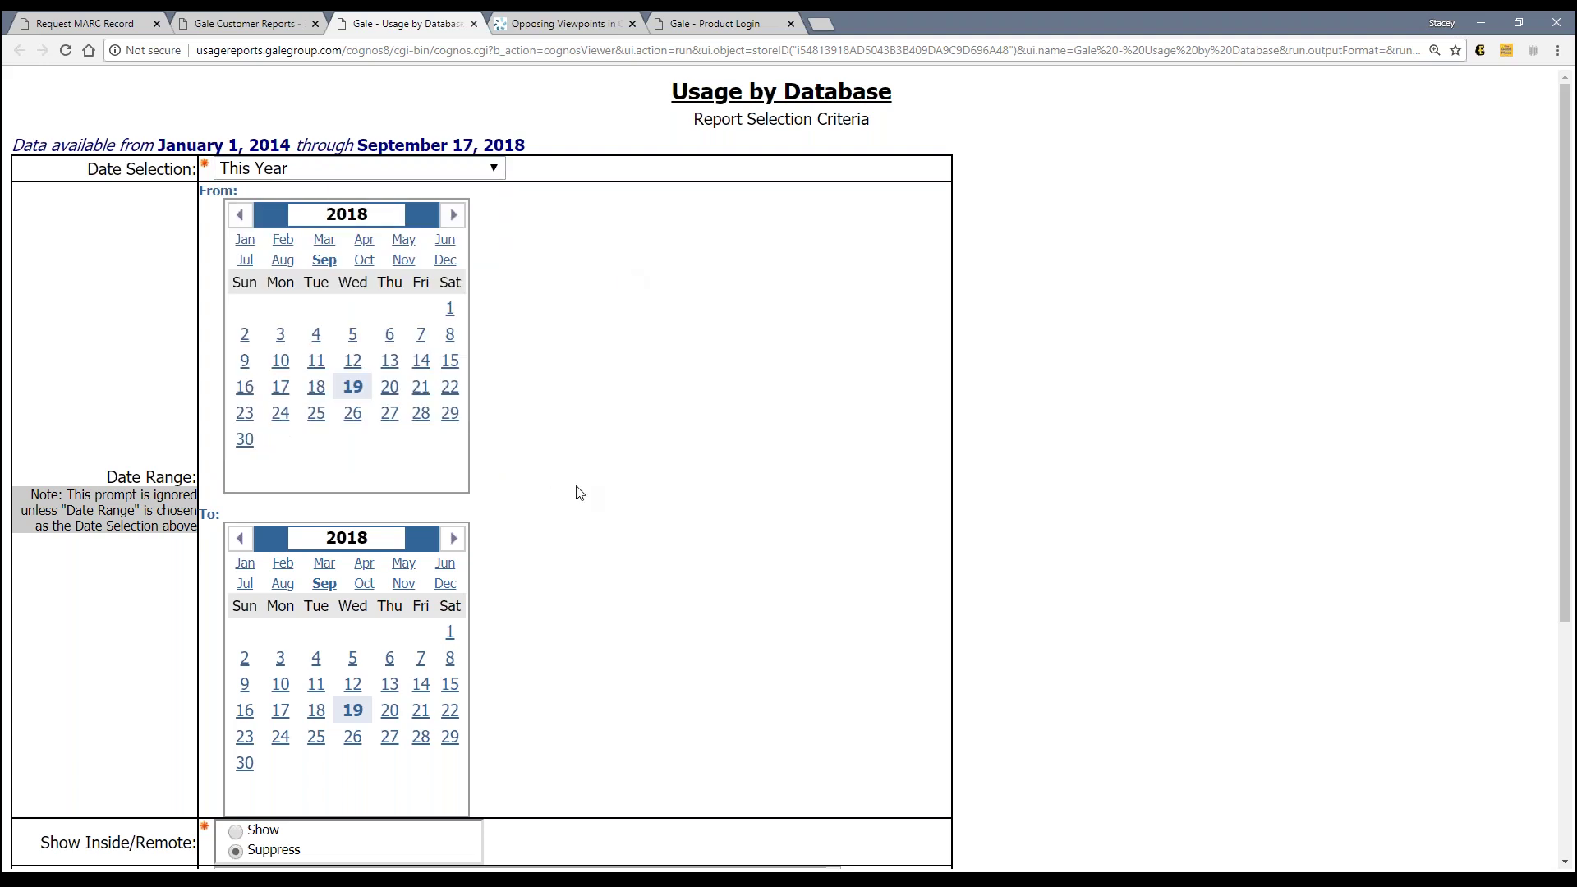
pyautogui.scroll(-4, 575, 489)
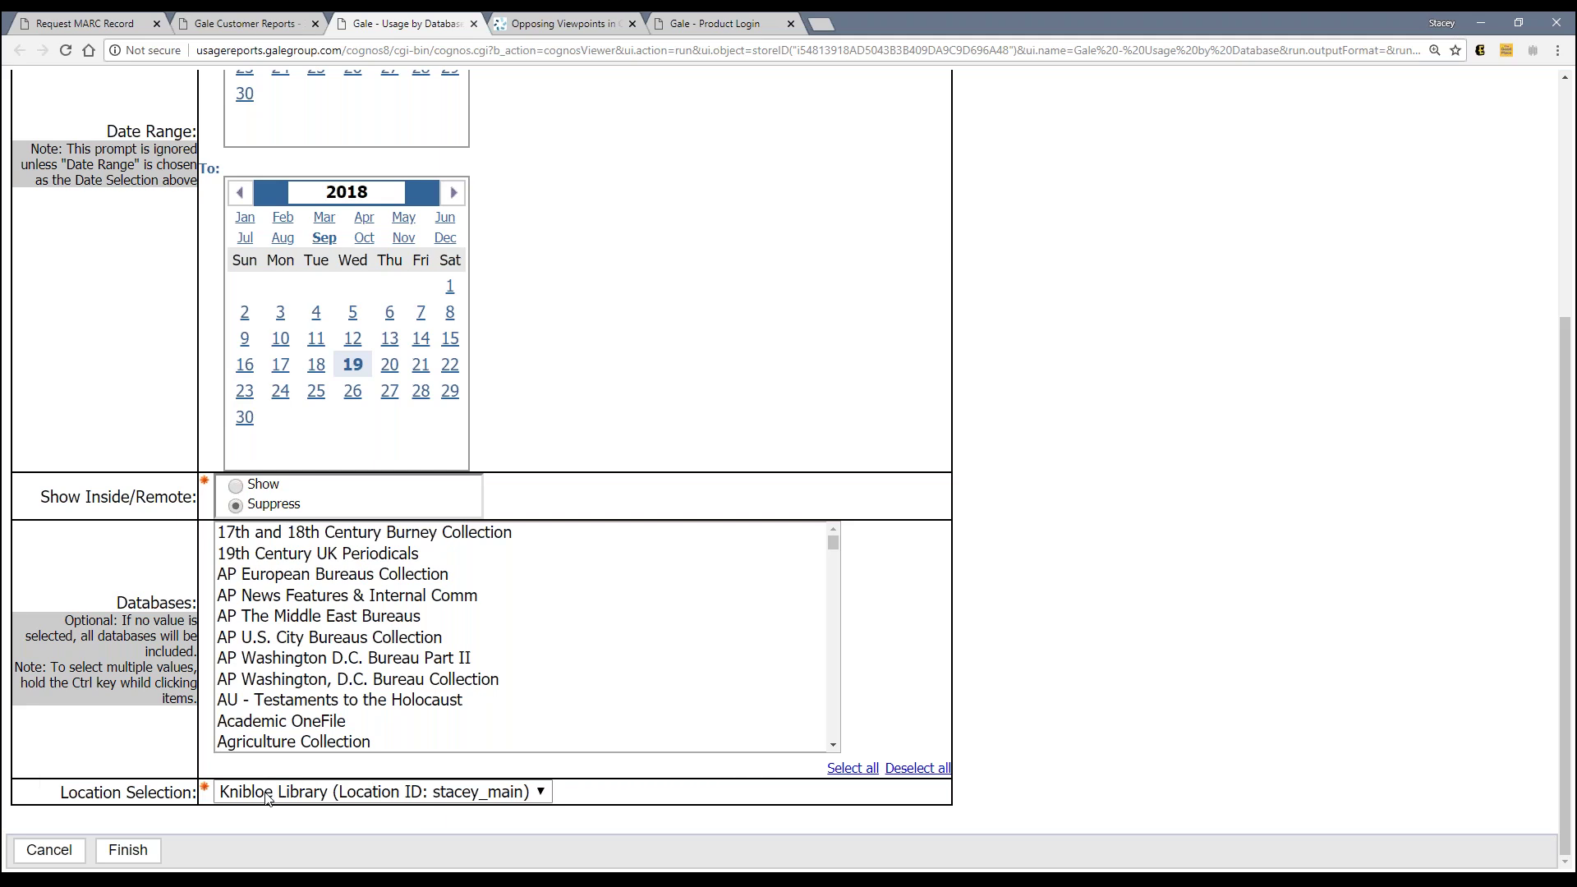
pyautogui.click(267, 798)
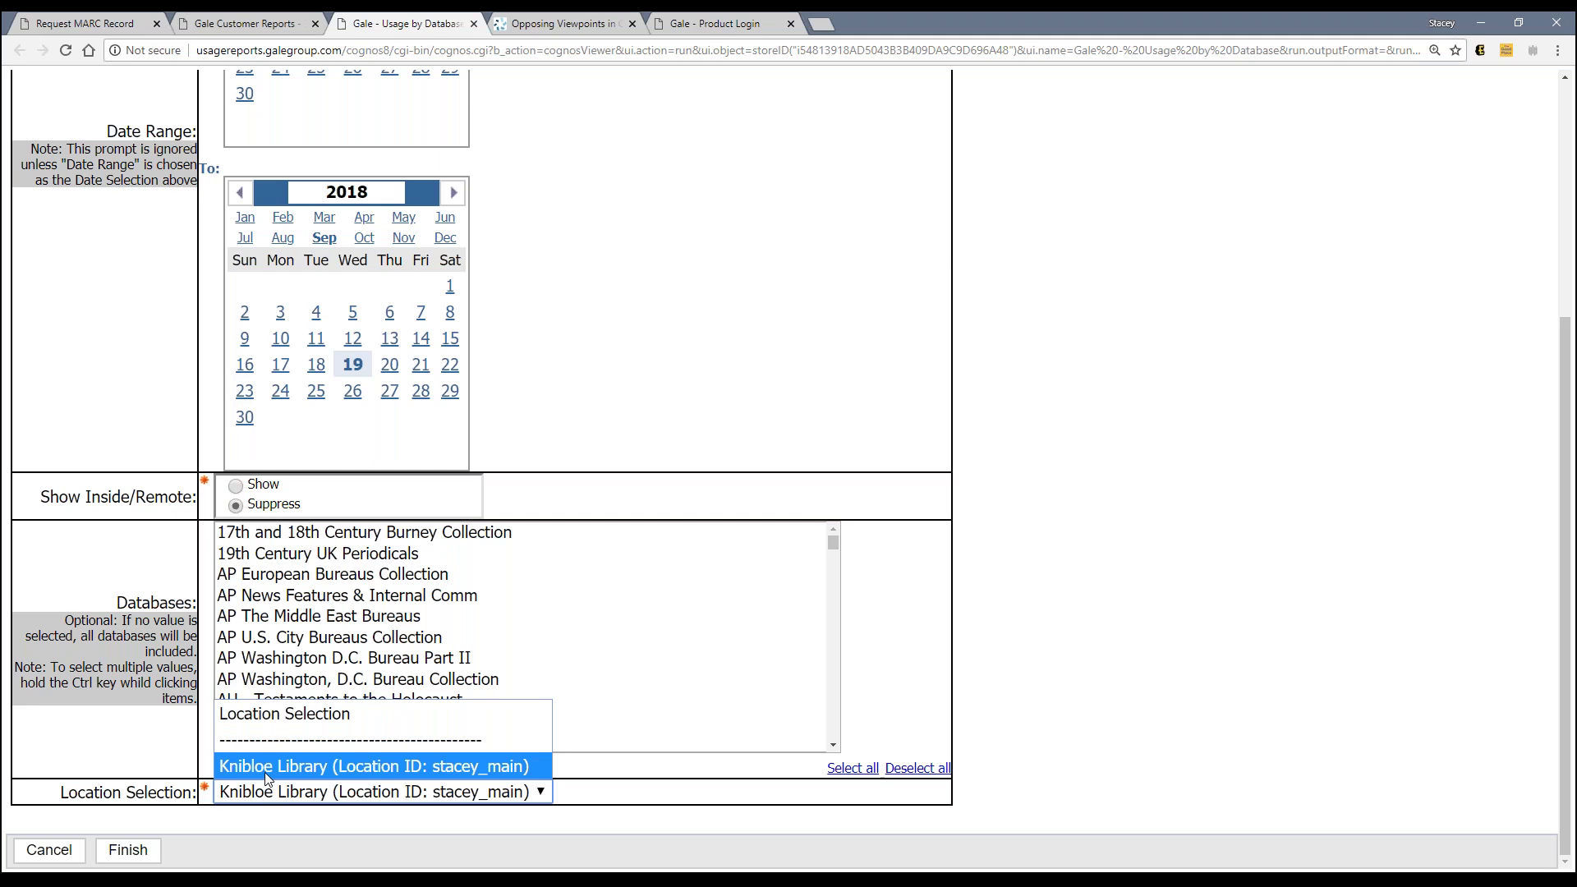
# Step: Keep Knibloe Library as the location and finish to generate the 2018 usage report
pyautogui.click(269, 771)
pyautogui.click(127, 852)
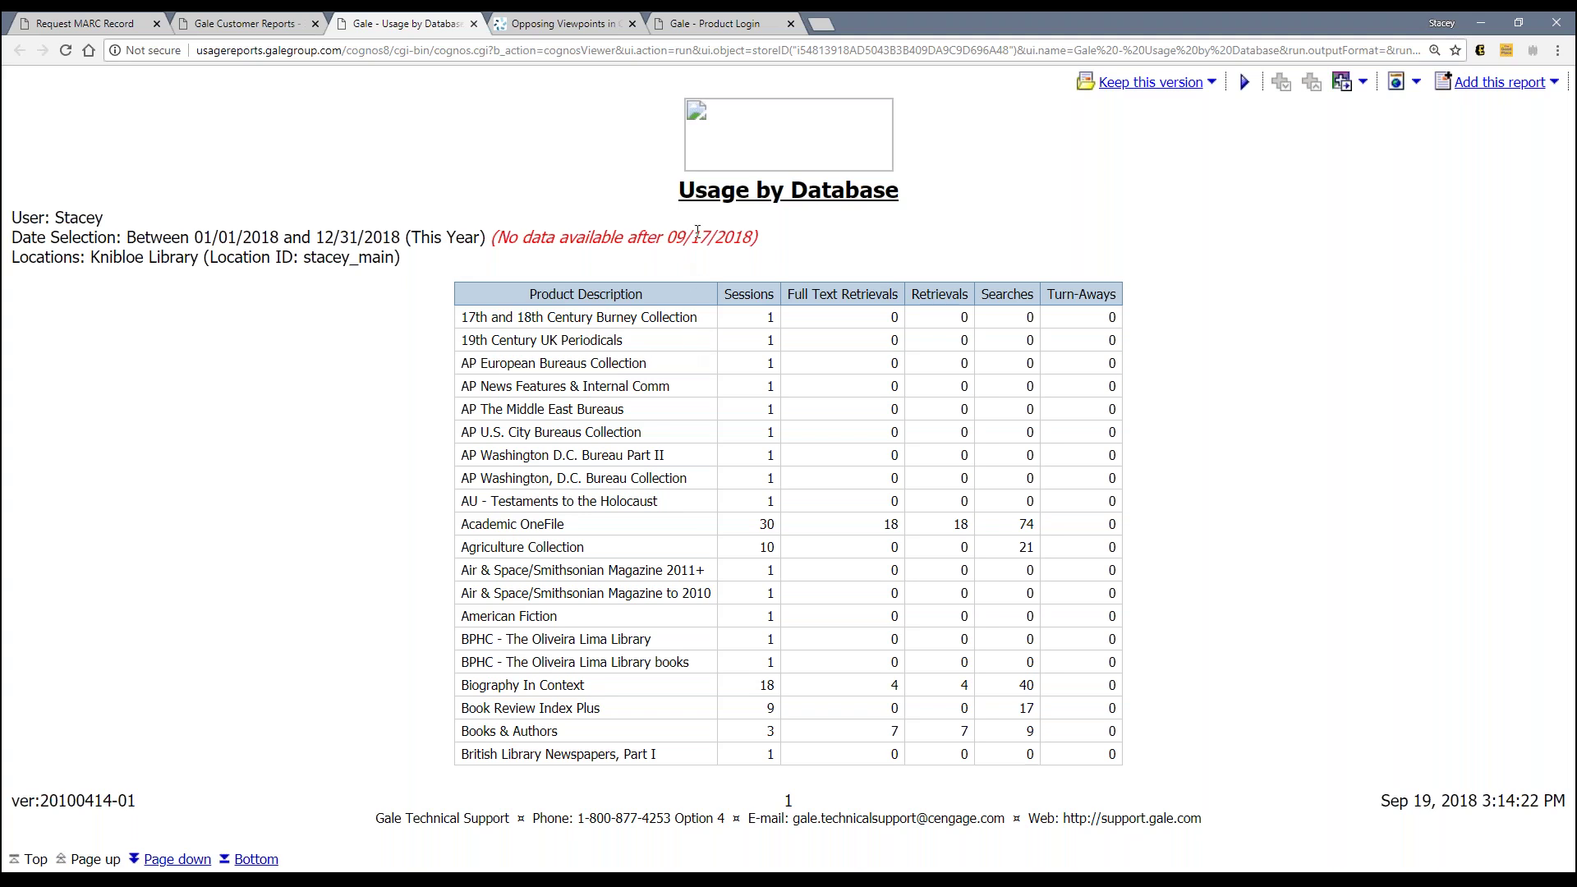
# Step: Page through the report to page 4, back to page 1, then switch to Opposing Viewpoints
pyautogui.moveTo(671, 230); pyautogui.dragTo(720, 233)
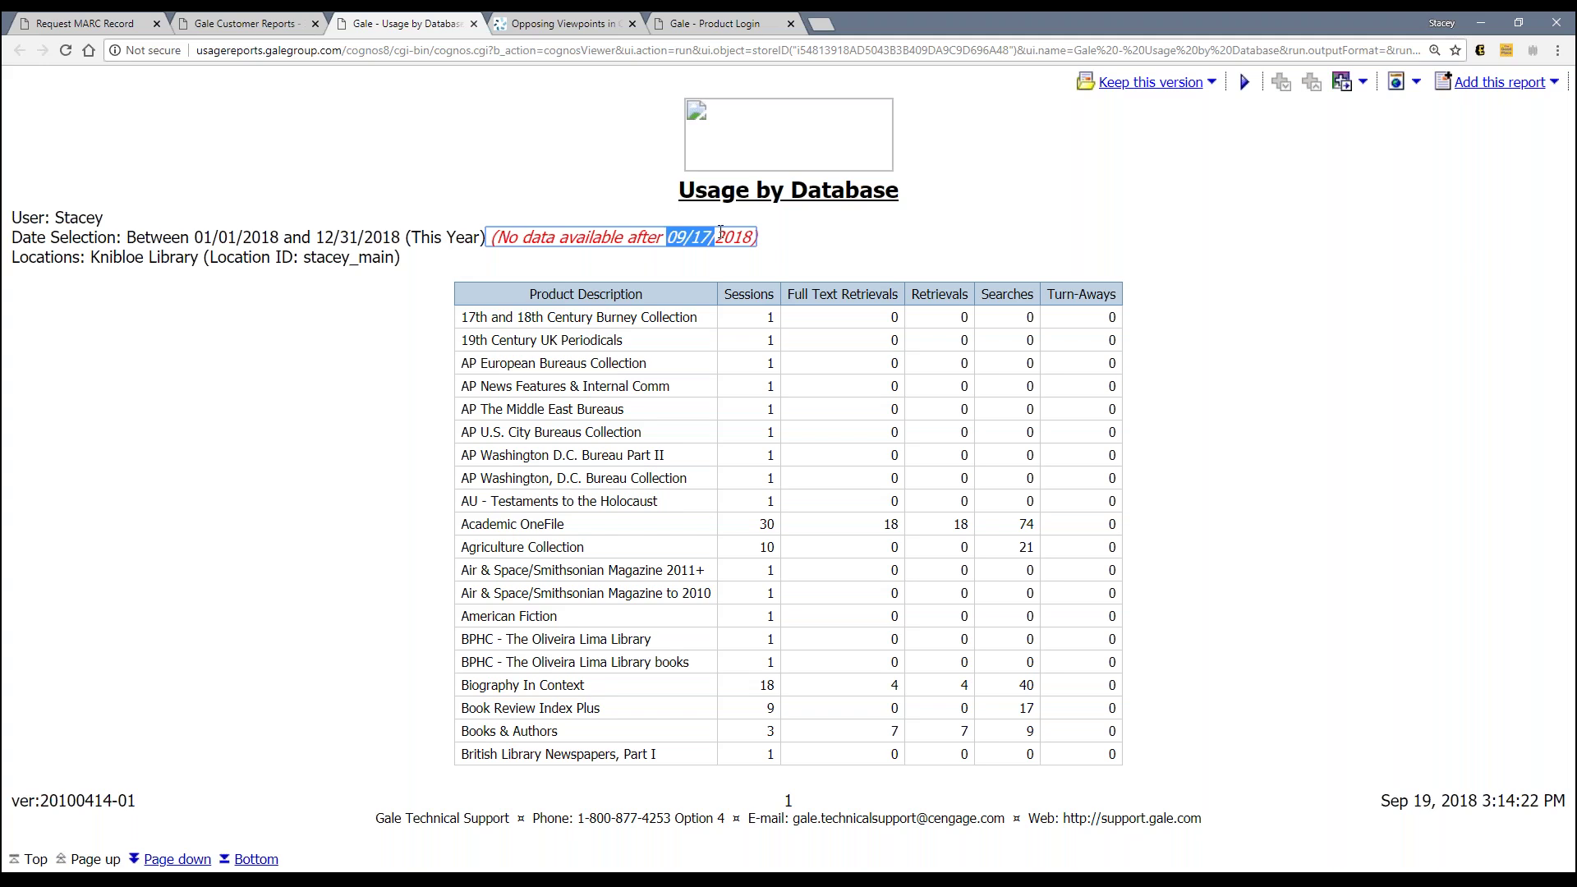
pyautogui.click(715, 268)
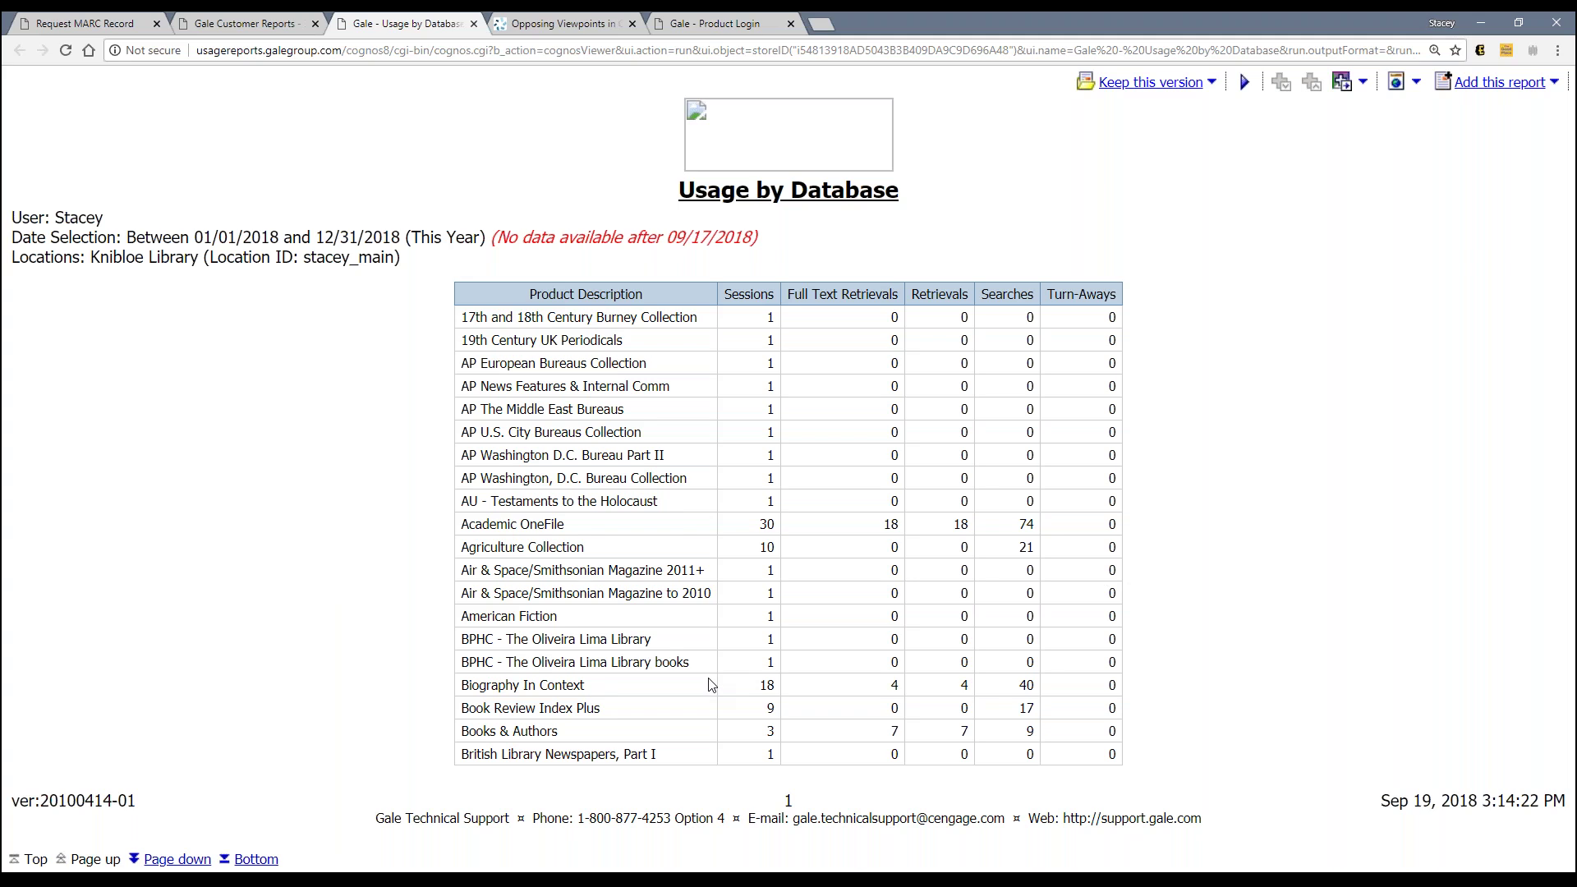
pyautogui.click(197, 862)
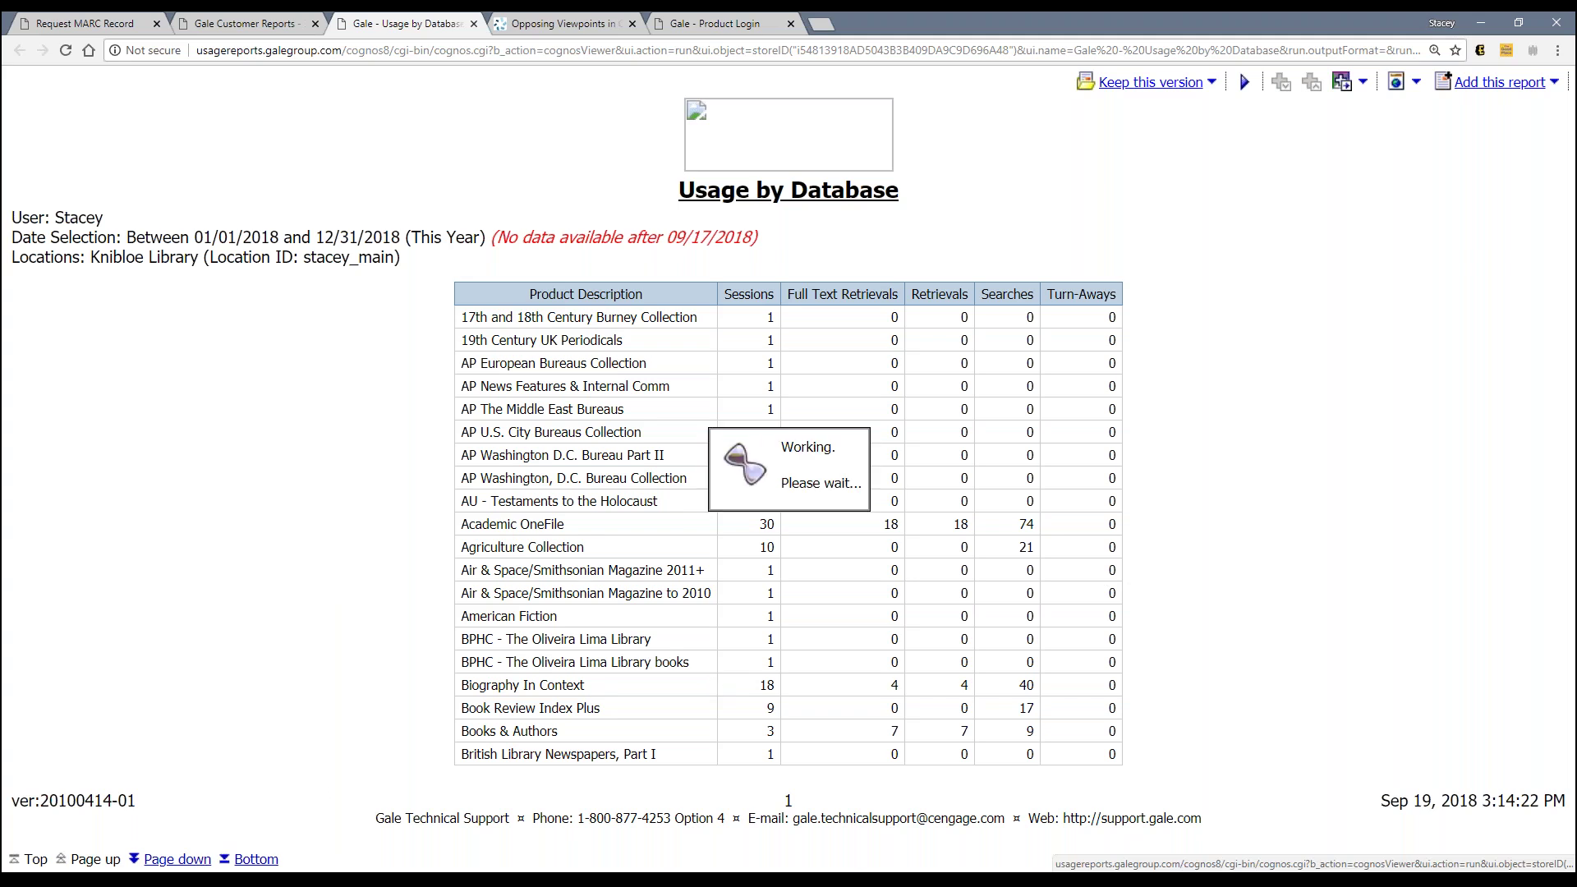
pyautogui.click(193, 860)
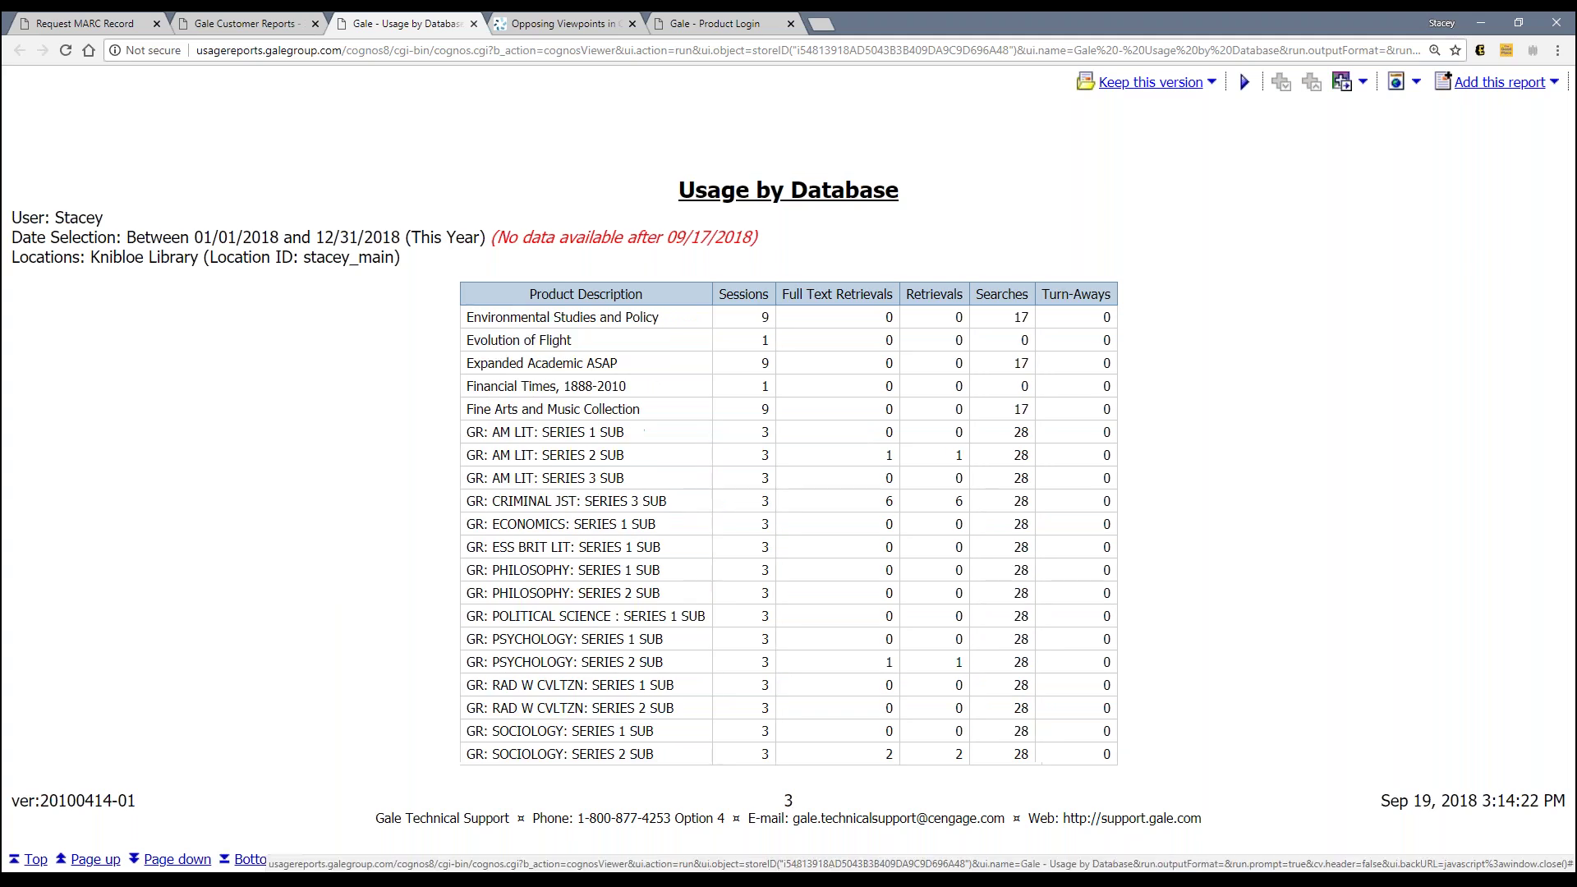
pyautogui.click(177, 860)
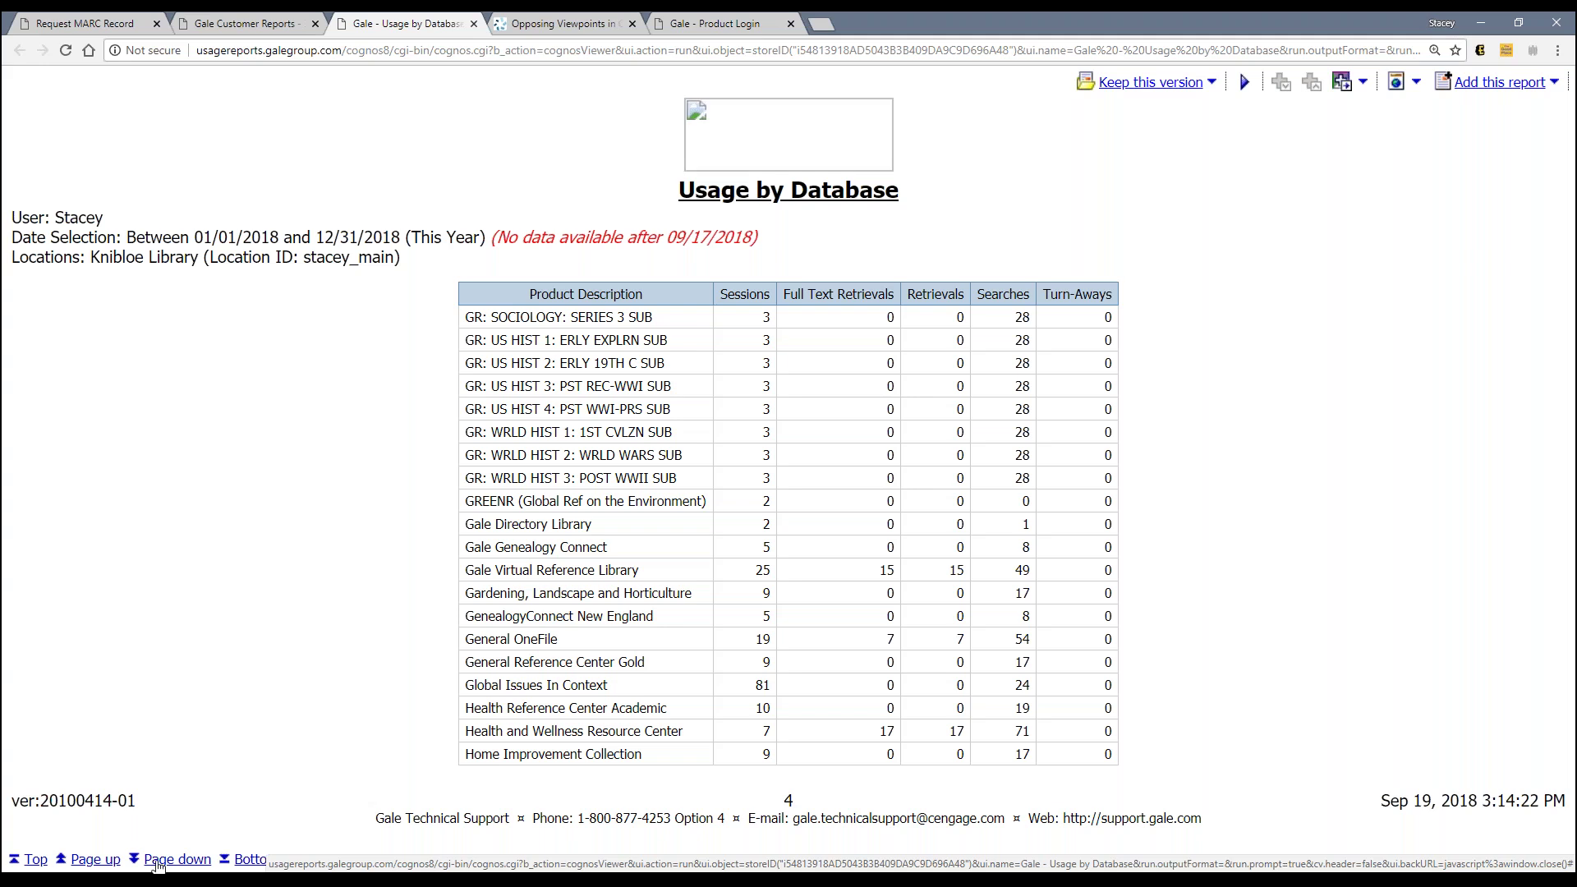
pyautogui.click(113, 862)
pyautogui.click(113, 862)
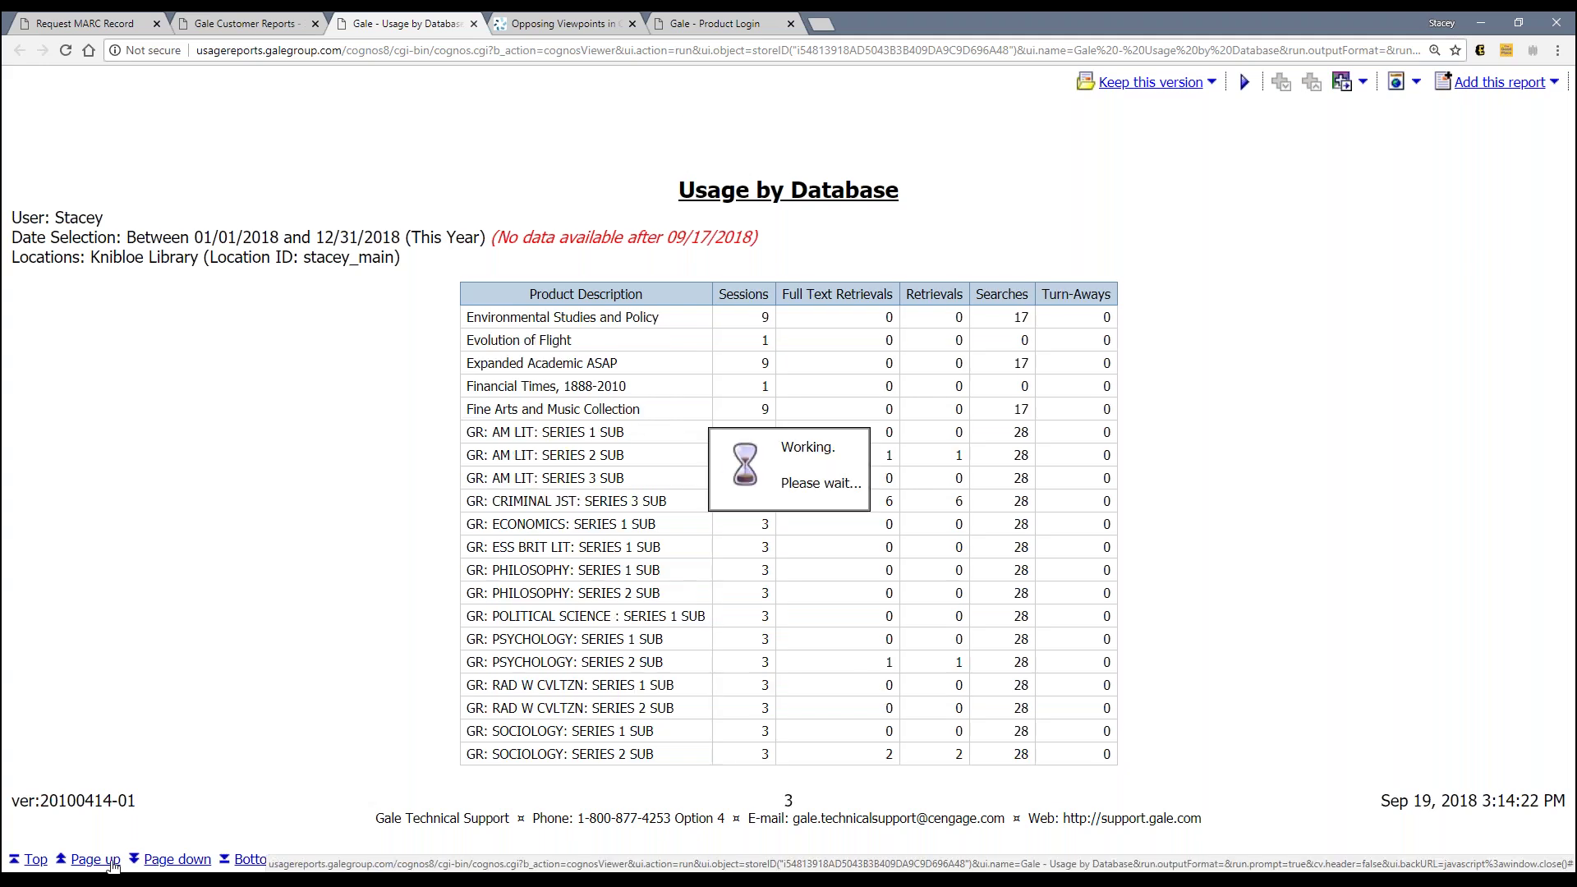
pyautogui.click(113, 862)
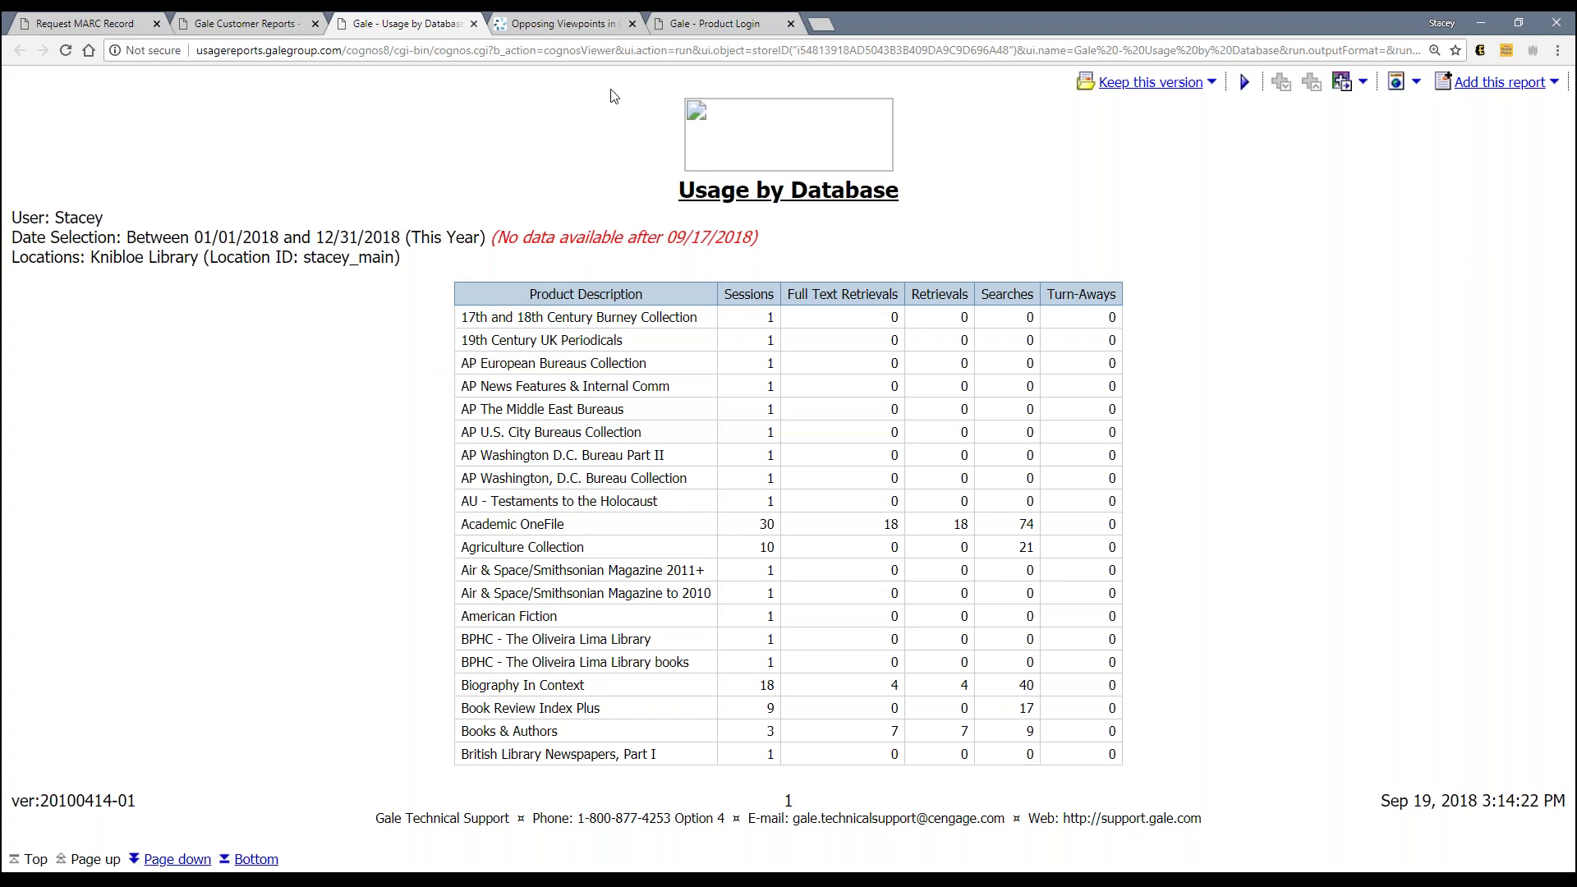
pyautogui.click(599, 30)
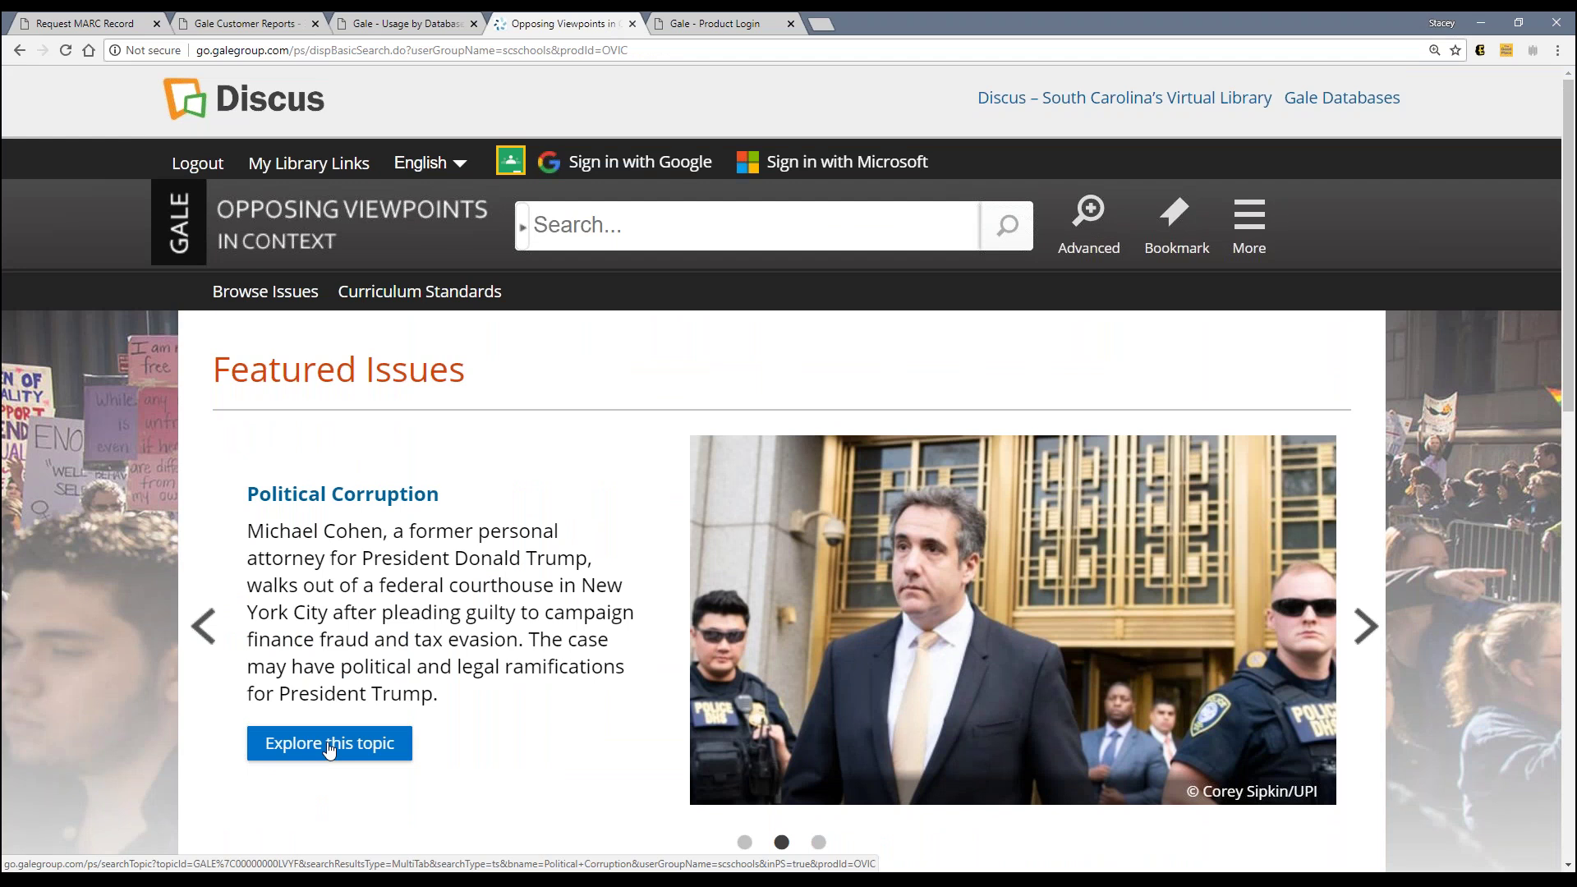
# Step: Search Opposing Viewpoints for 'climate change', then return to the Usage by Database report
pyautogui.click(328, 747)
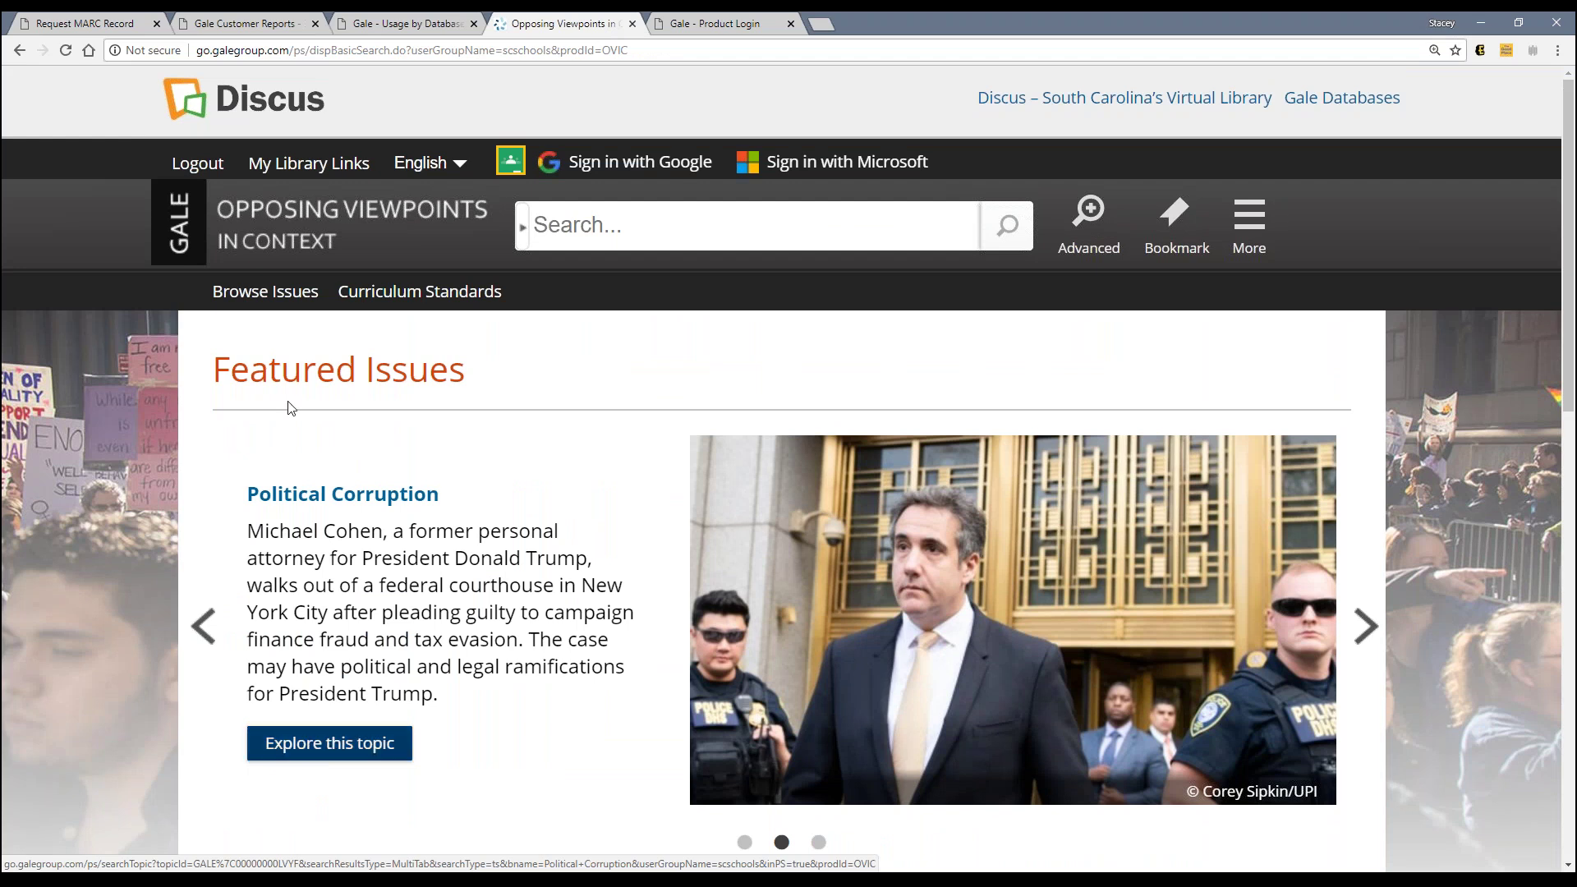
pyautogui.click(408, 25)
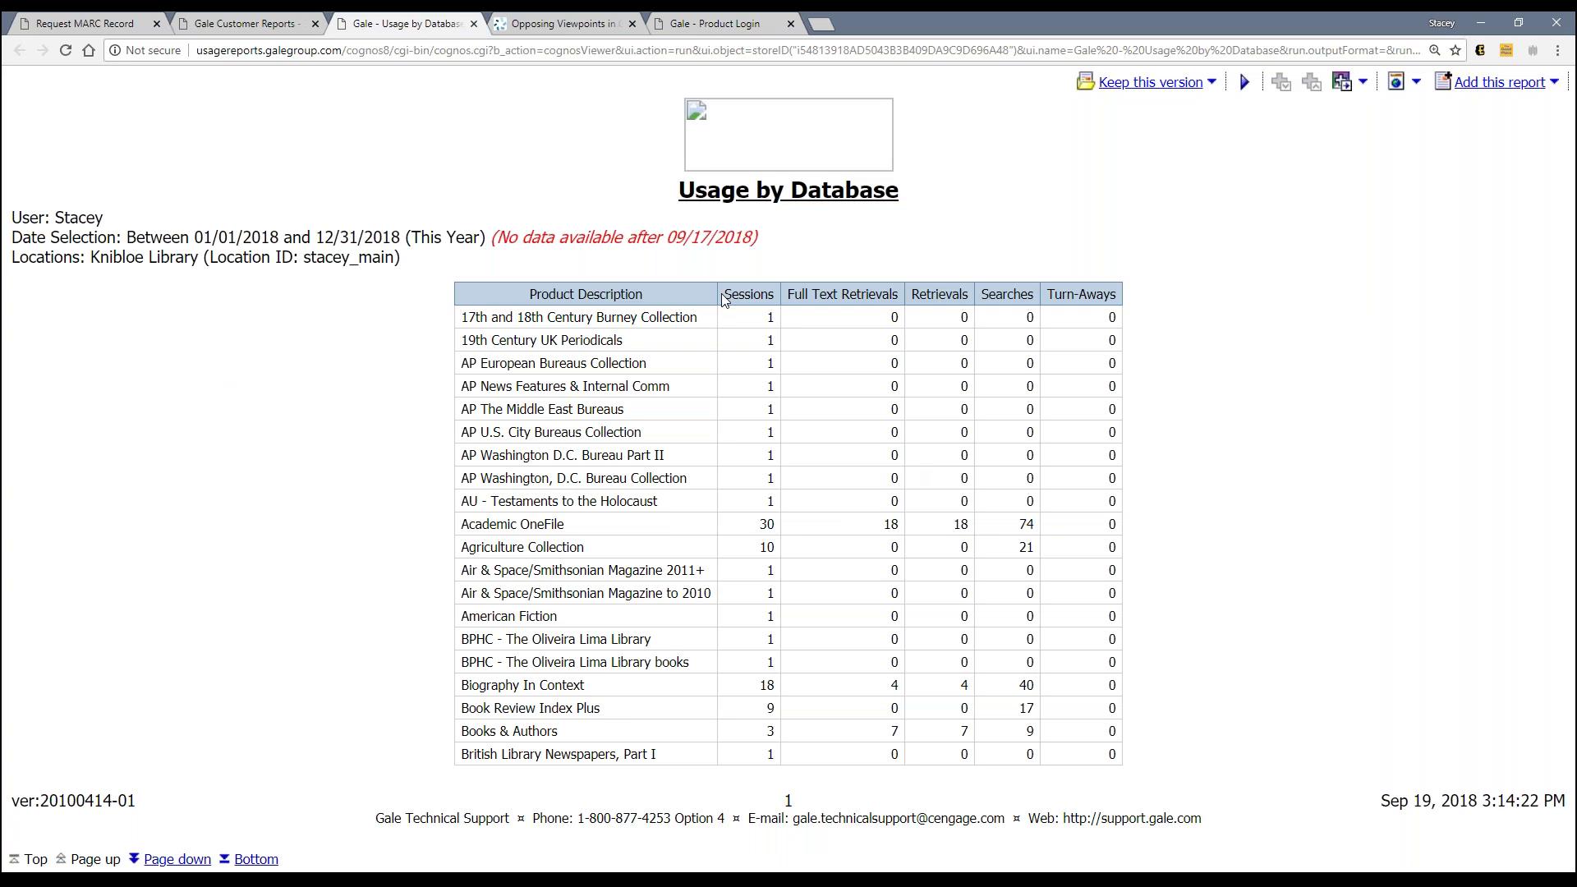
pyautogui.click(568, 24)
pyautogui.click(620, 228)
pyautogui.write('climate ')
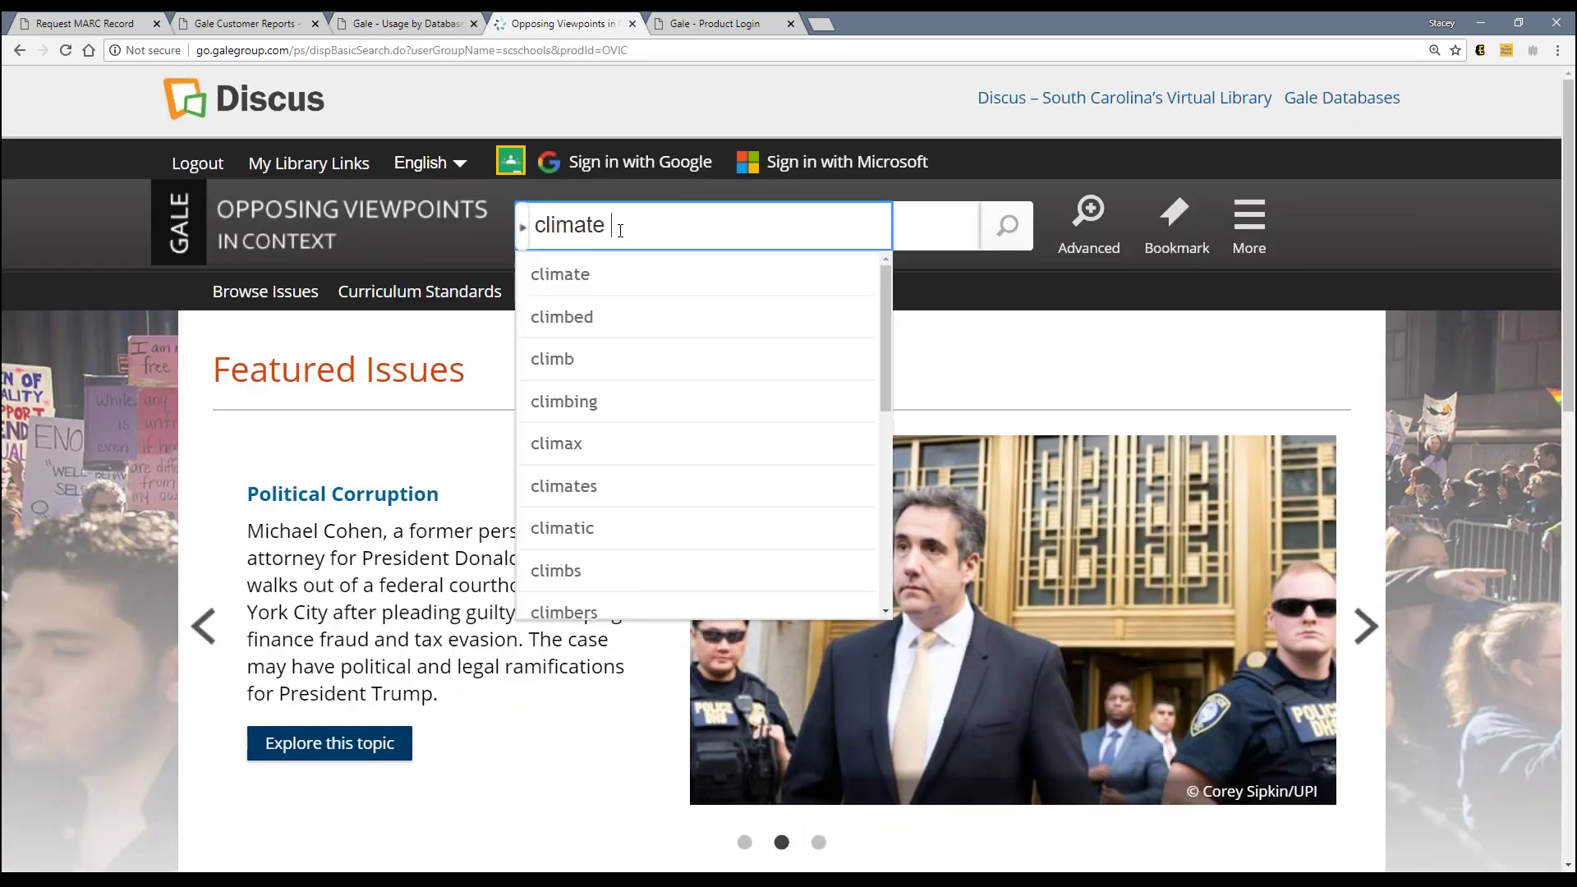
pyautogui.write('change')
pyautogui.click(1007, 232)
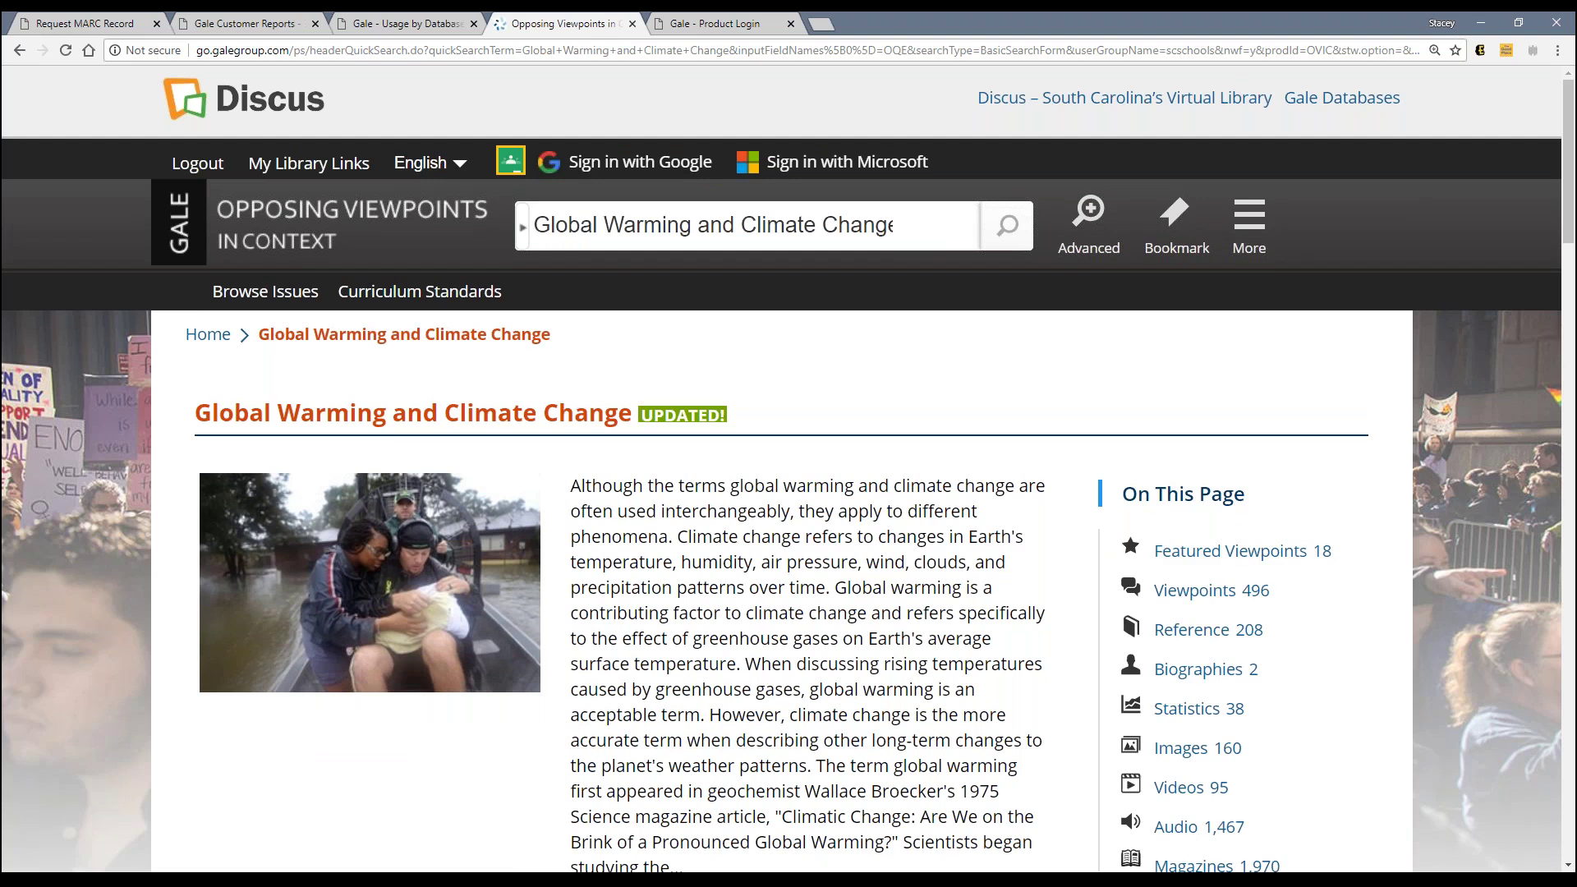
pyautogui.click(444, 24)
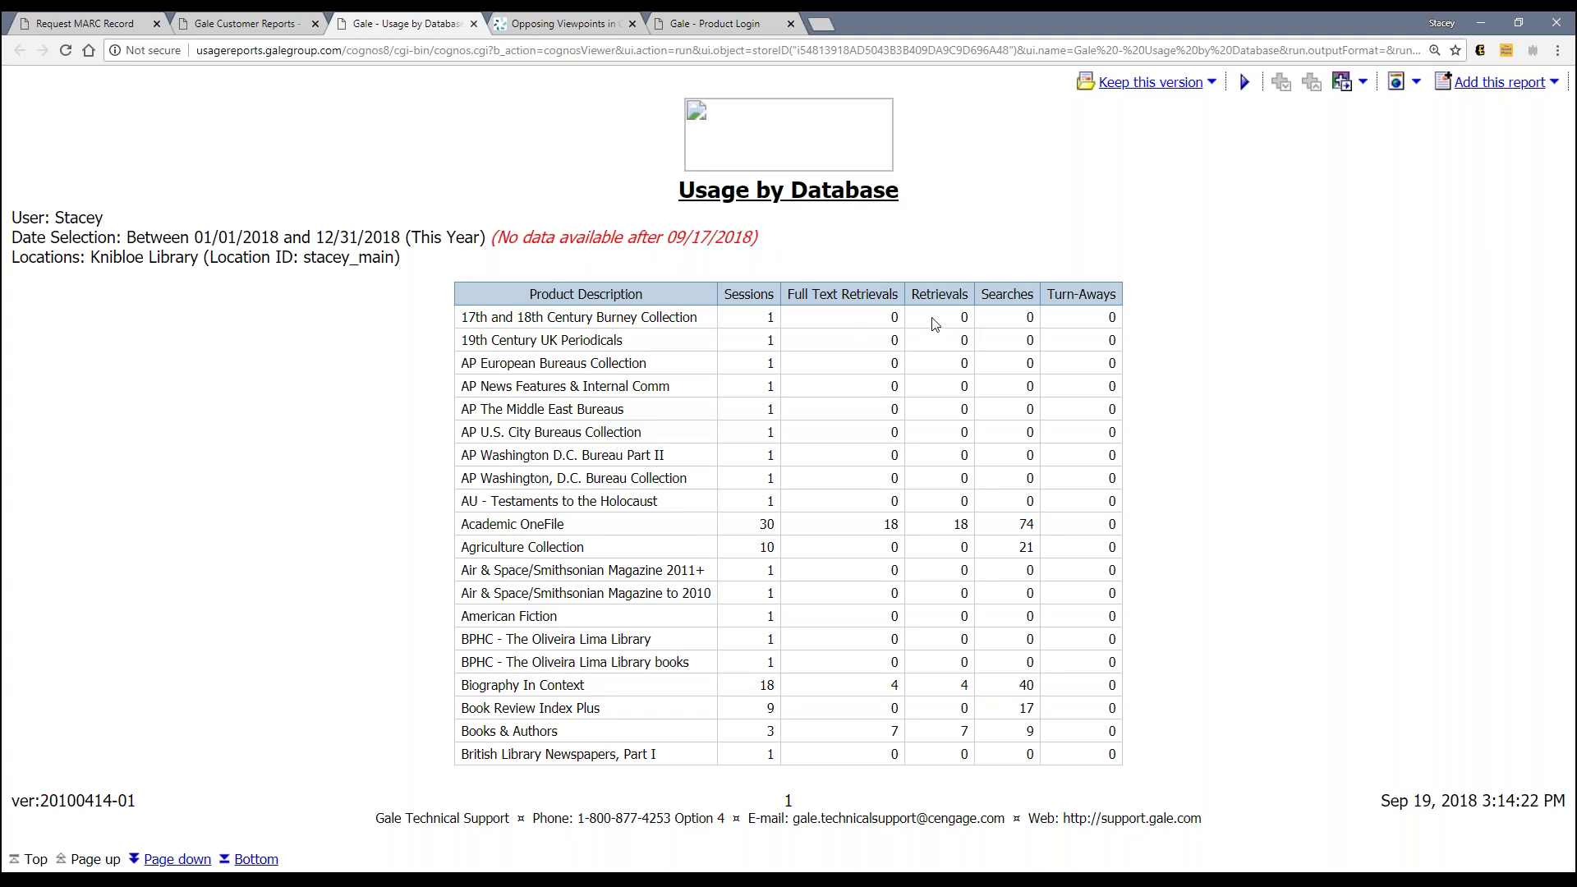
pyautogui.click(602, 35)
pyautogui.scroll(-3, 817, 503)
pyautogui.scroll(-2, 818, 503)
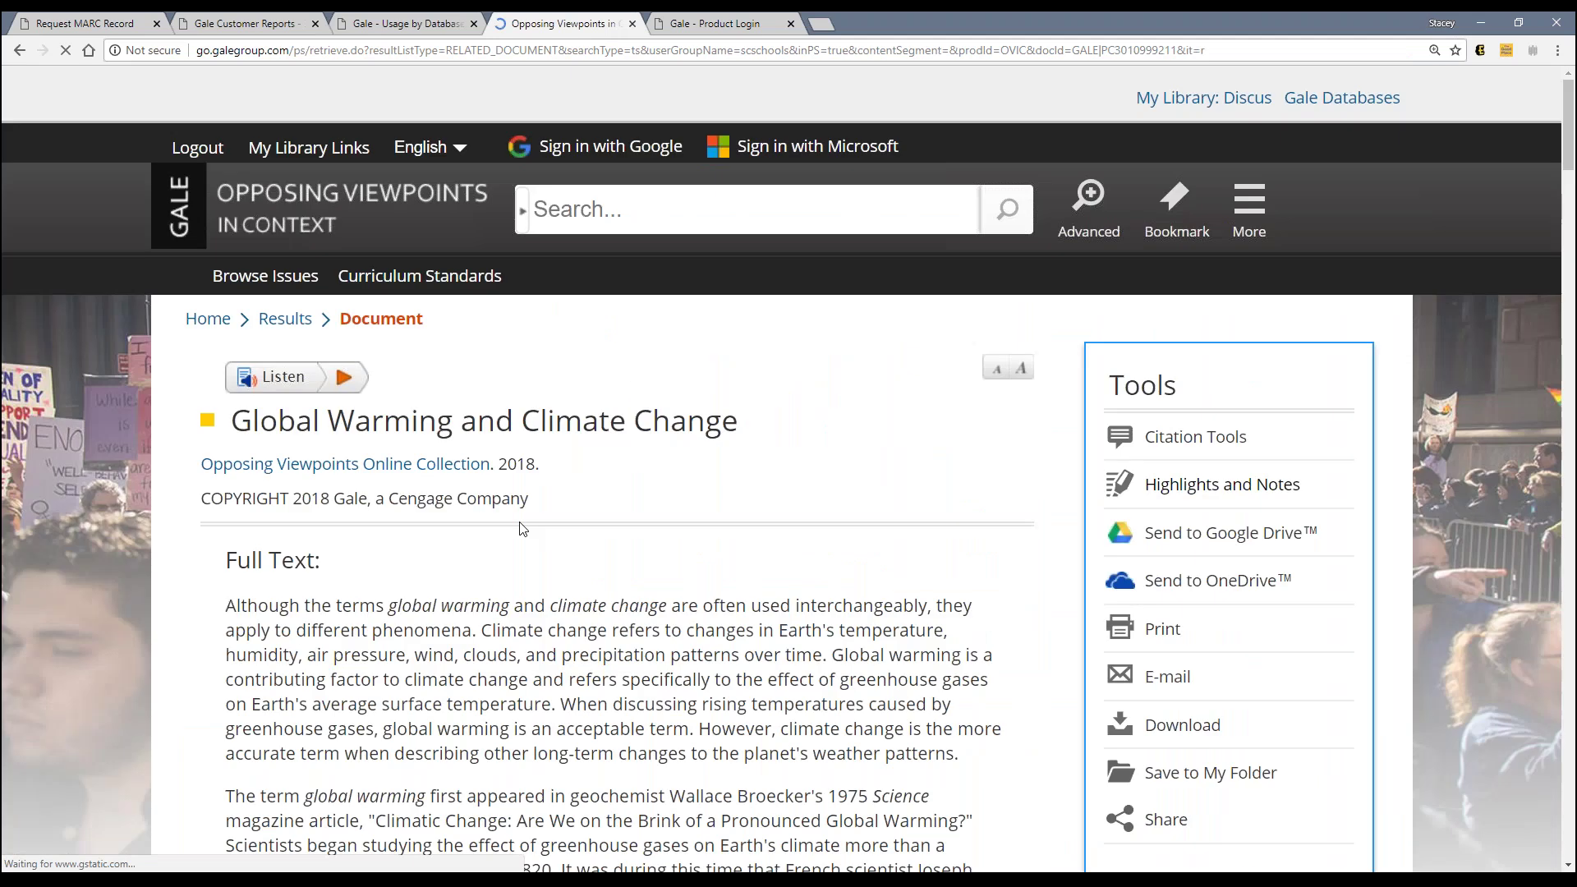
pyautogui.scroll(-5, 520, 528)
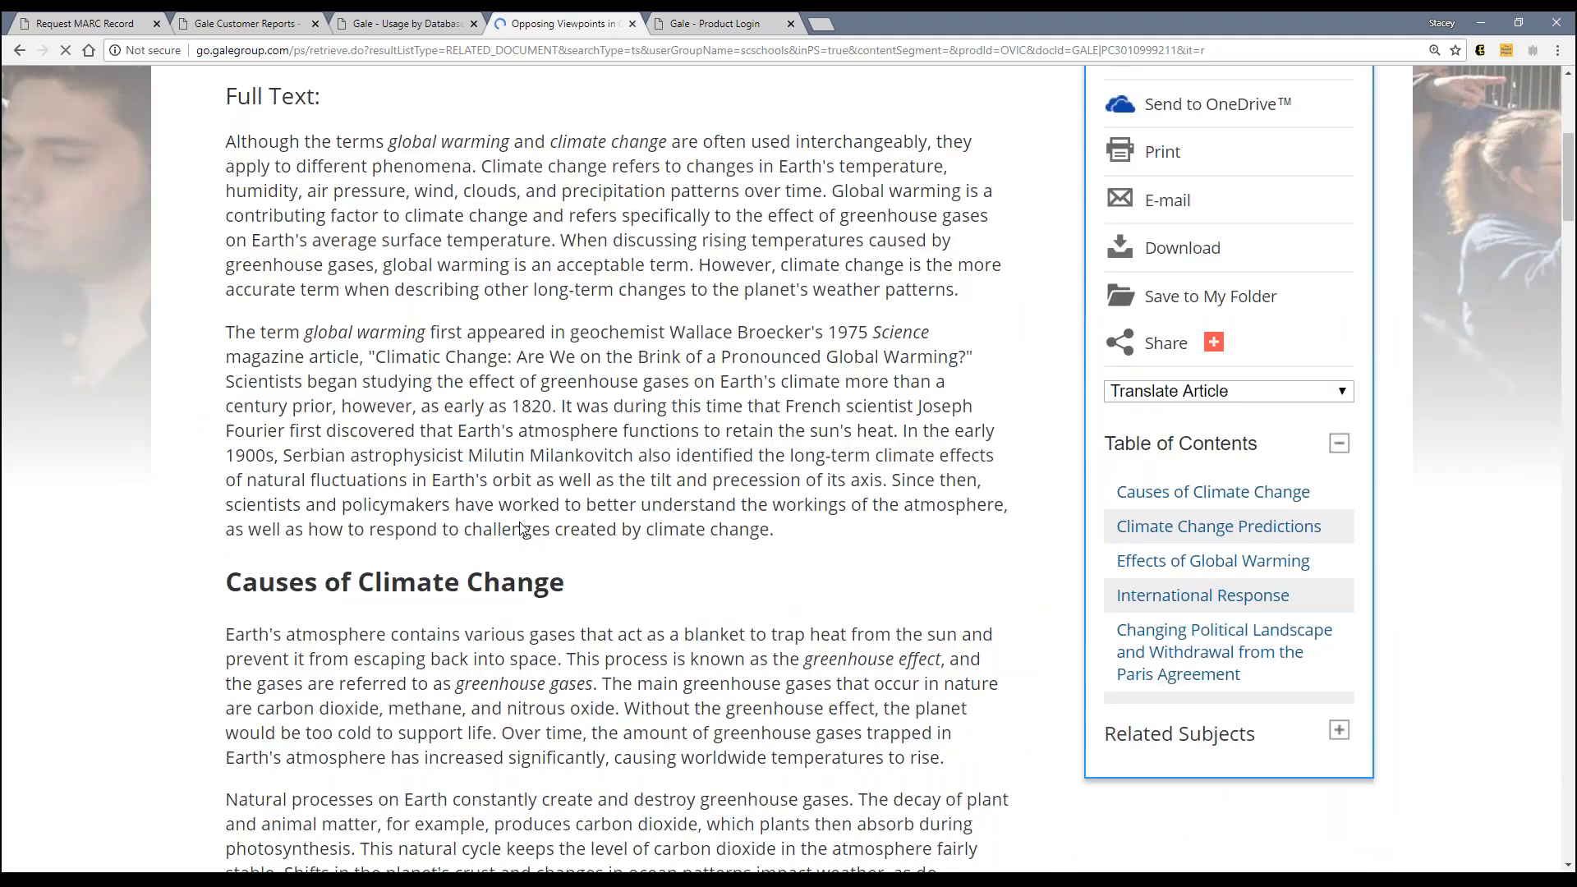
pyautogui.scroll(-2, 520, 528)
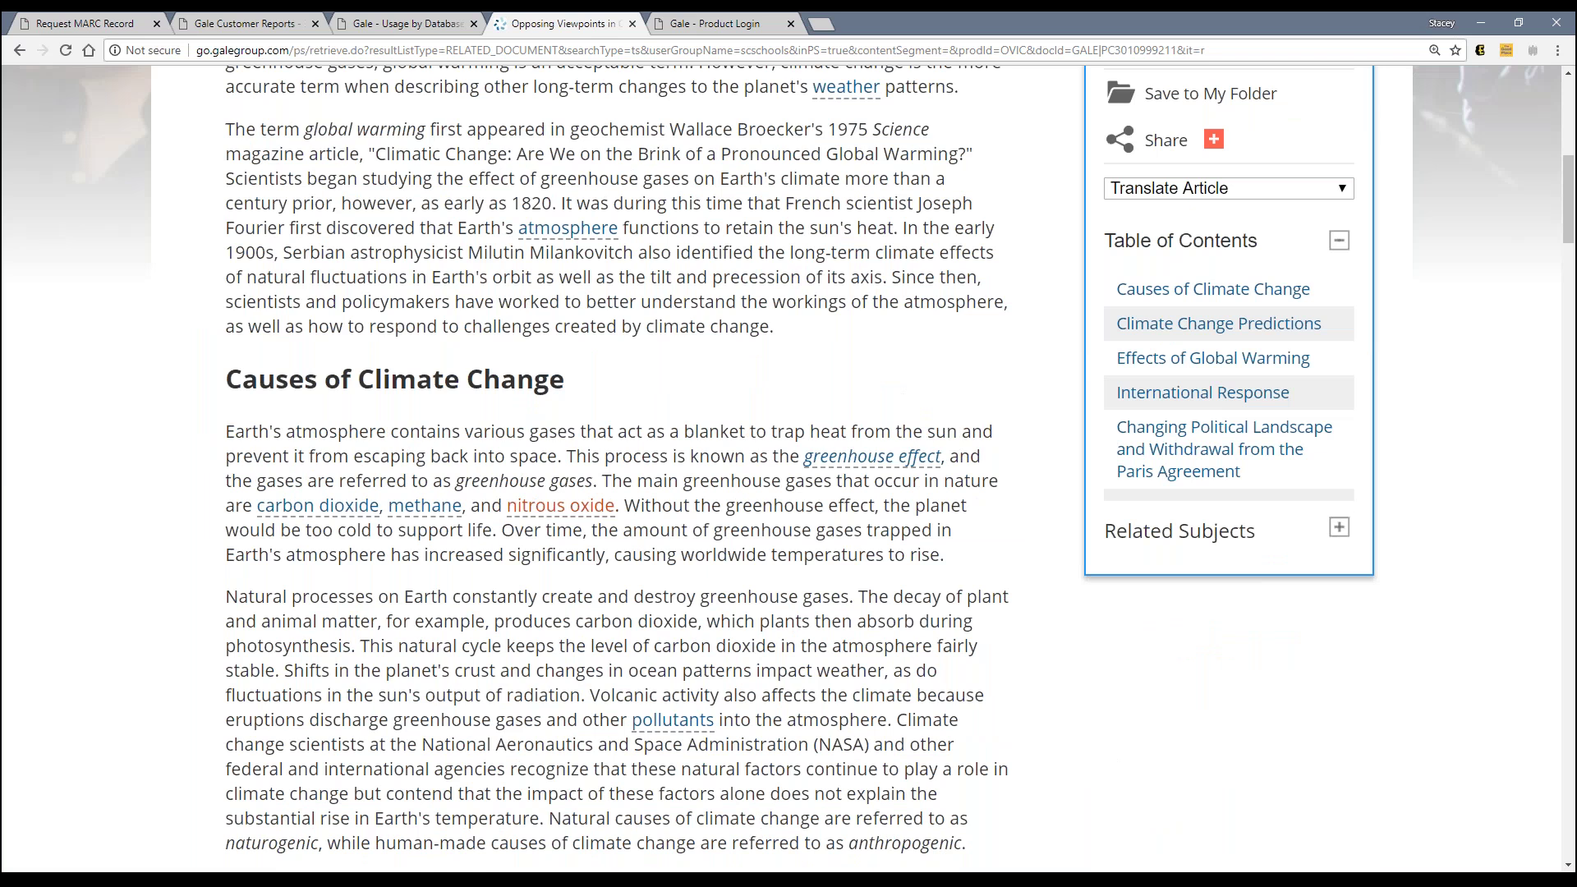
pyautogui.scroll(1, 561, 505)
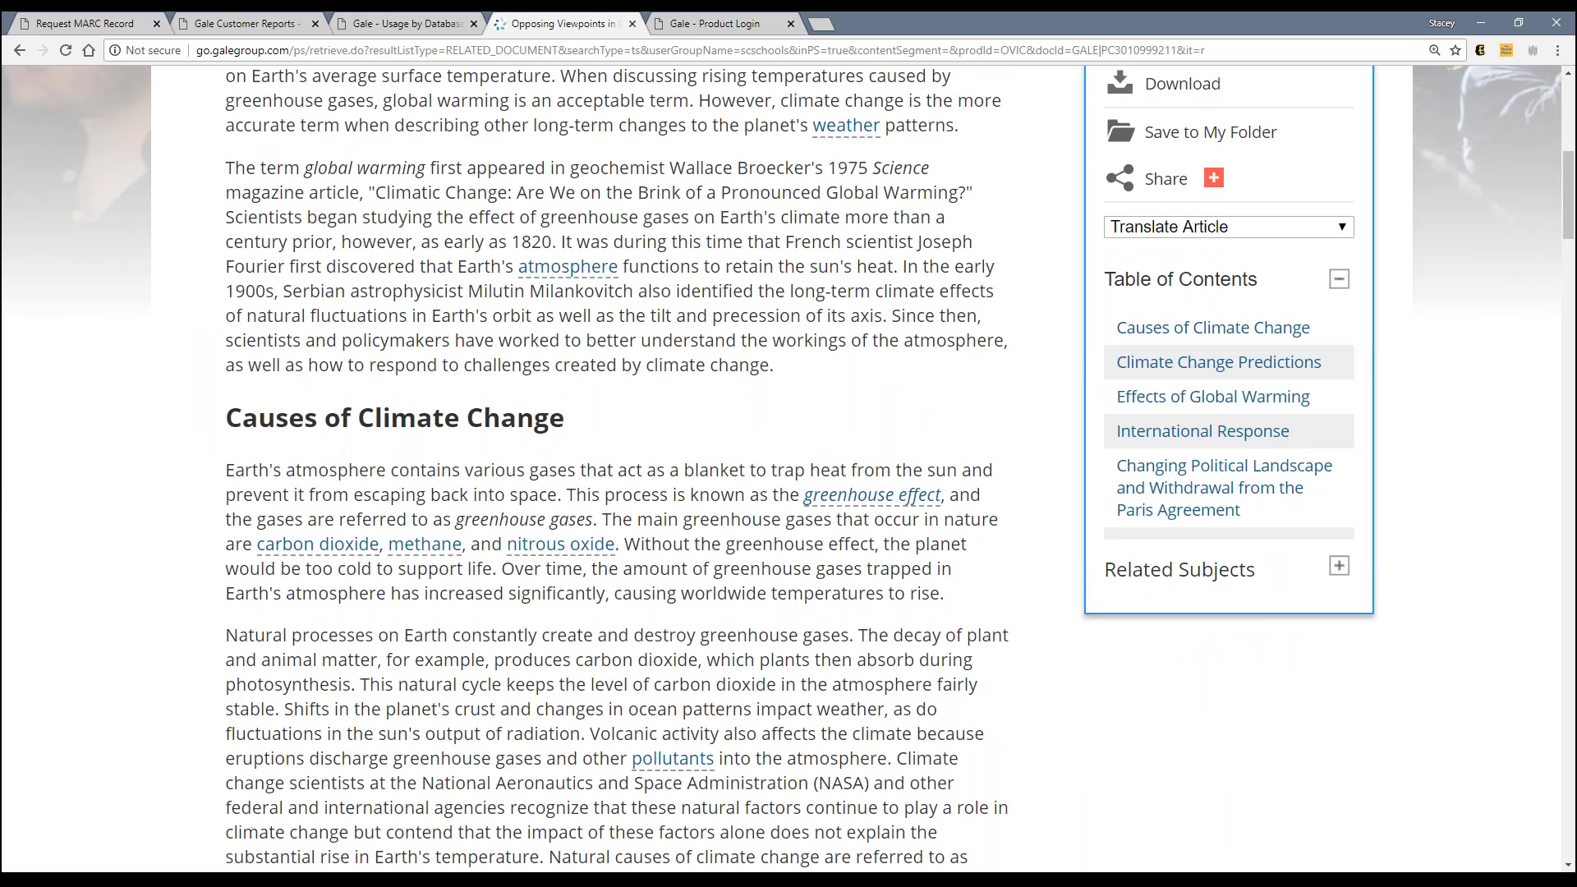
pyautogui.scroll(5, 561, 505)
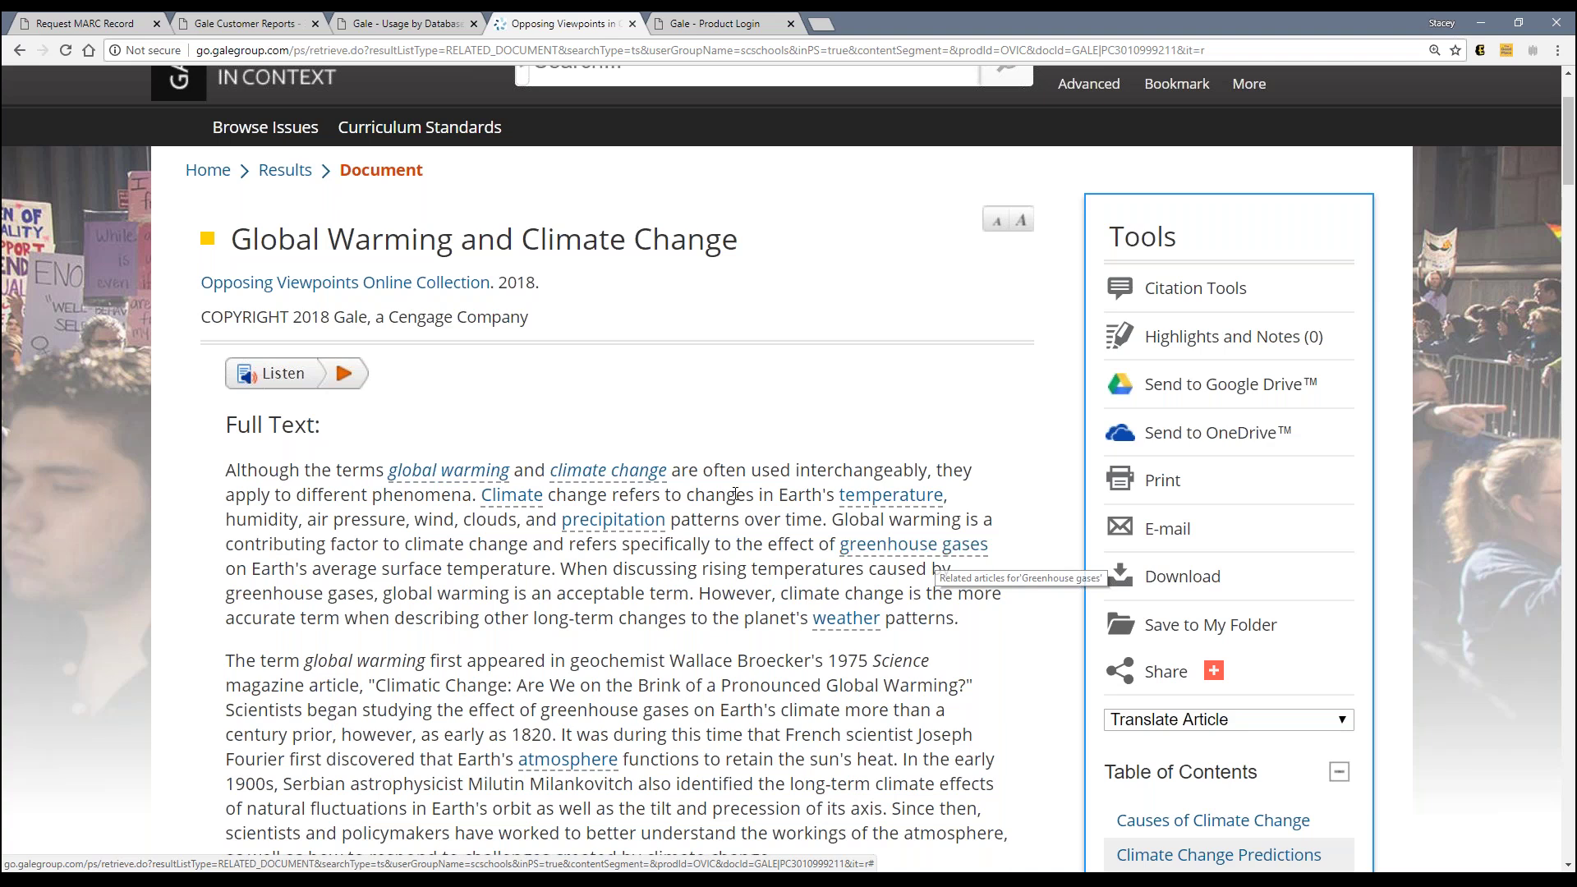
pyautogui.hotkey('ctrl', 'shift', 'Tab')
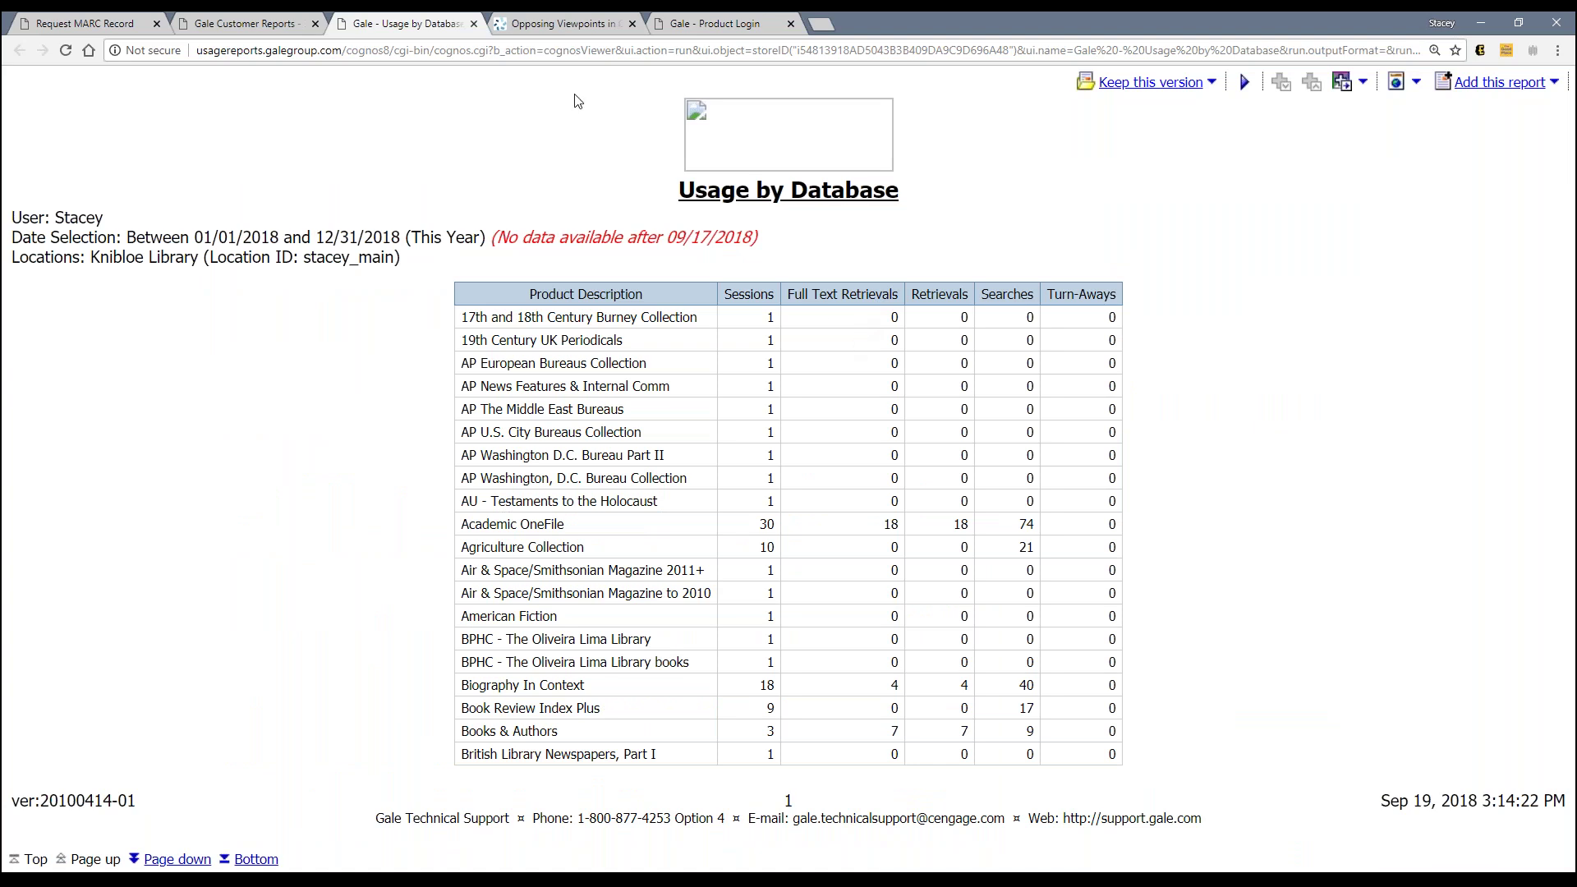
pyautogui.click(563, 25)
pyautogui.scroll(-5, 607, 610)
pyautogui.scroll(7, 607, 611)
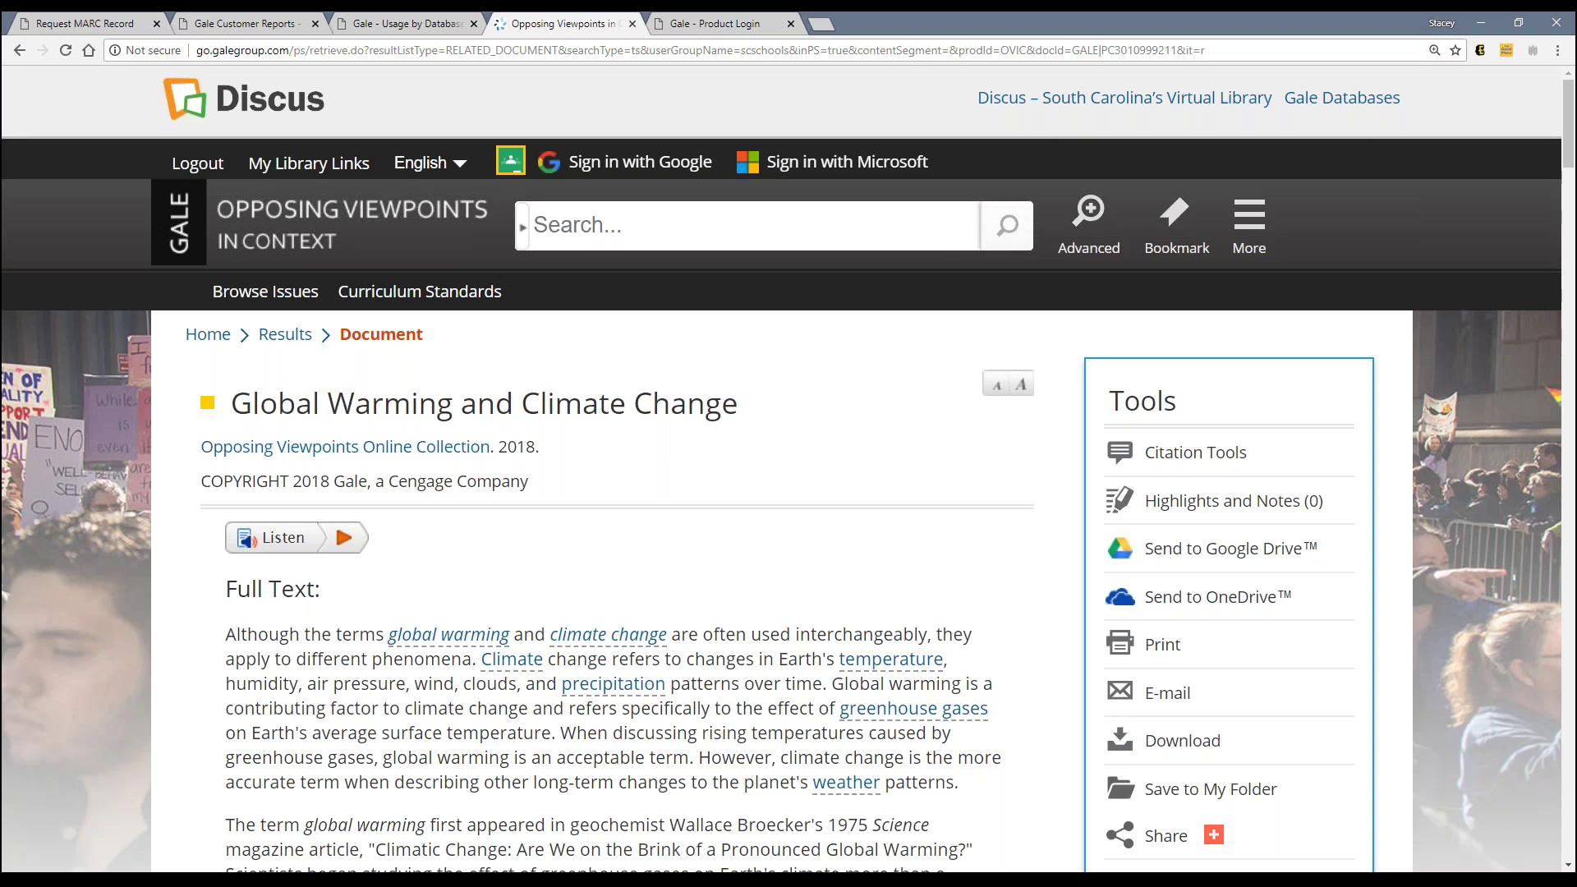
pyautogui.click(411, 22)
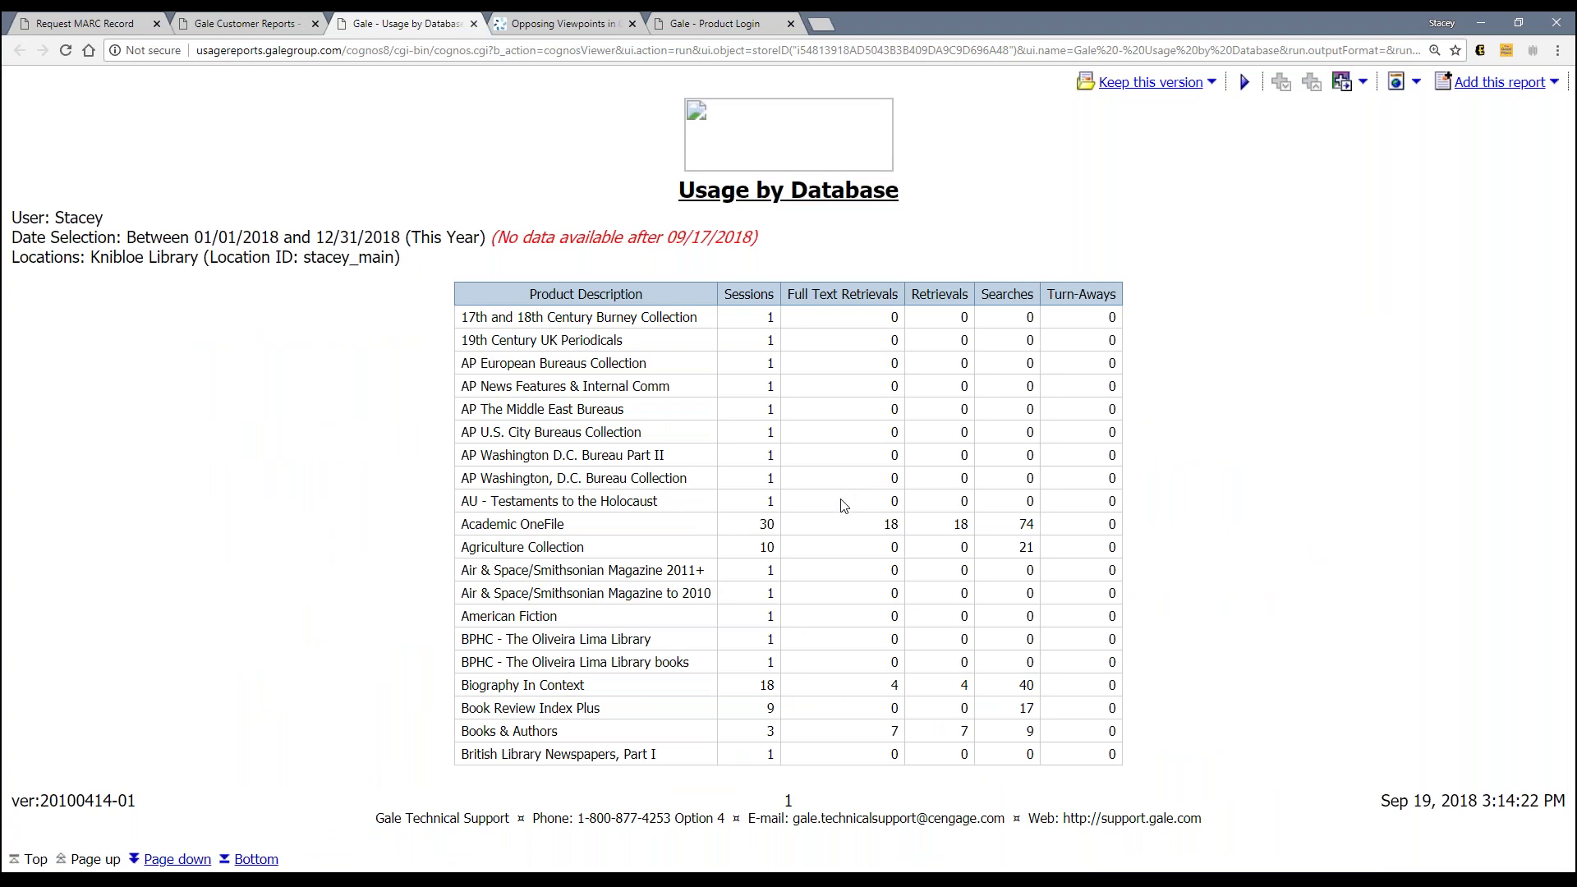
# Step: Point out Business Insights: Essentials' retrievals (12 full text, 15 total), then close the report tab
pyautogui.click(176, 859)
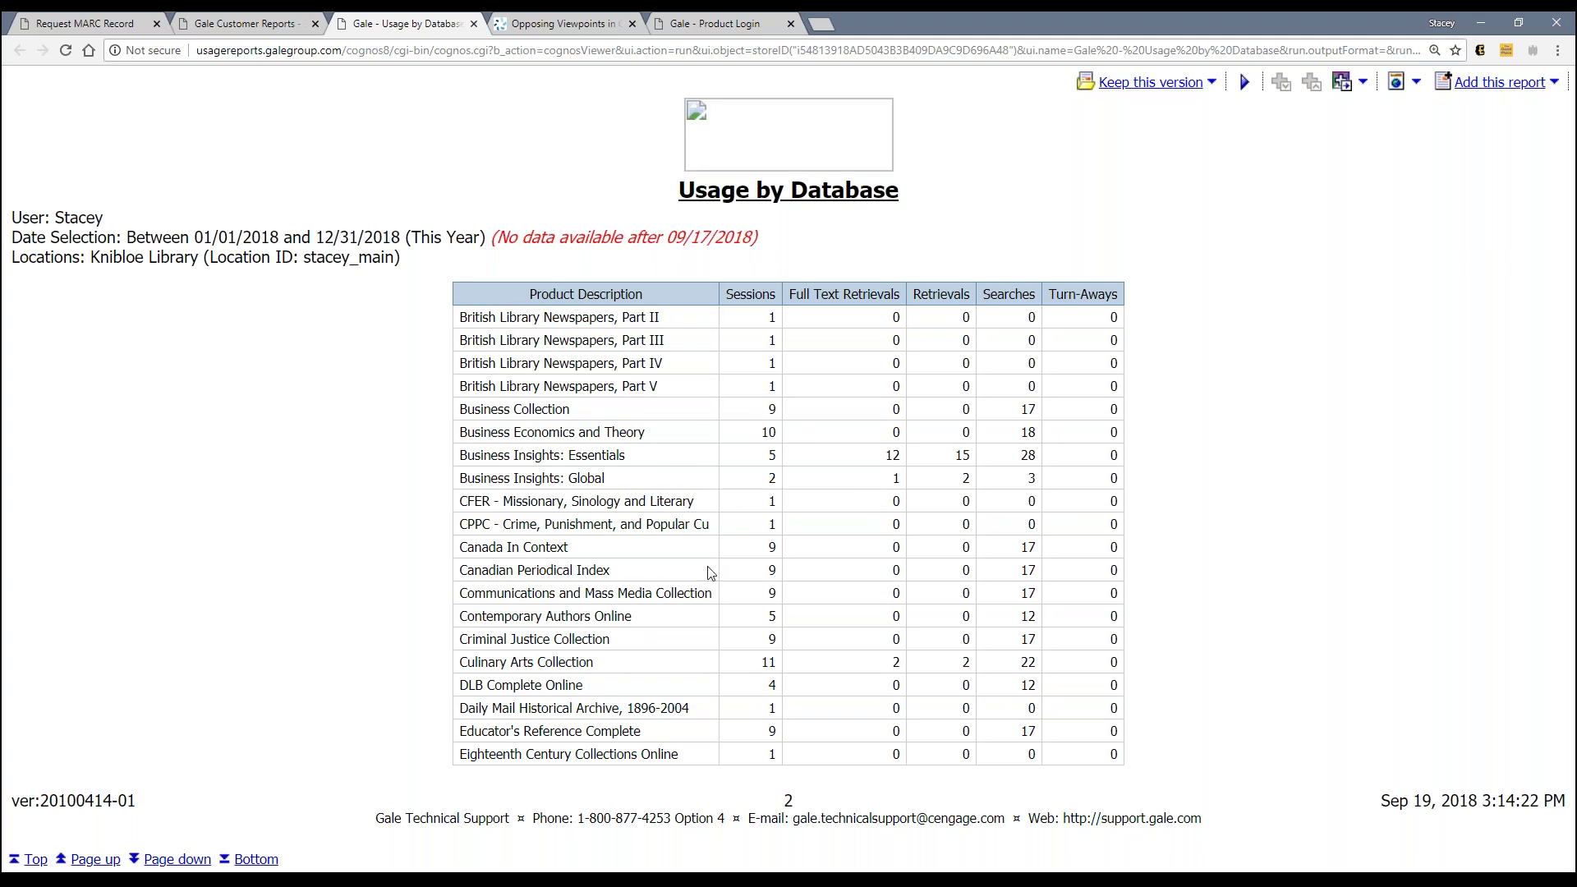
pyautogui.doubleClick(895, 457)
pyautogui.click(909, 462)
pyautogui.doubleClick(963, 458)
pyautogui.doubleClick(895, 456)
pyautogui.click(951, 460)
pyautogui.hotkey('ctrl', 'Tab')
pyautogui.click(245, 24)
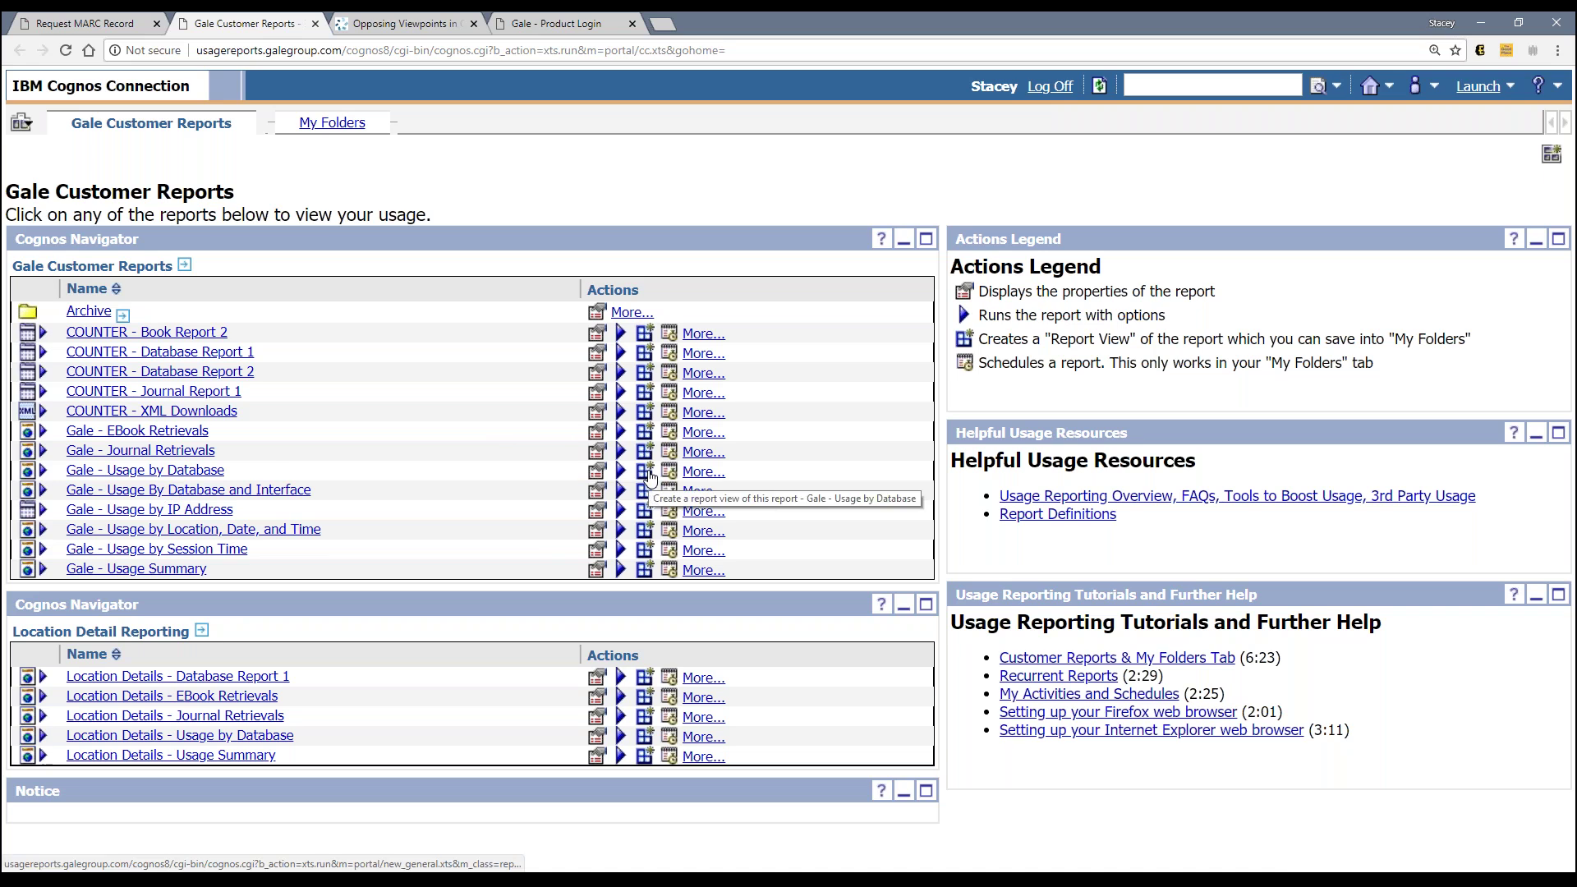
# Step: Create a report view of Gale - Usage by Database from its row's report view icon
pyautogui.click(646, 474)
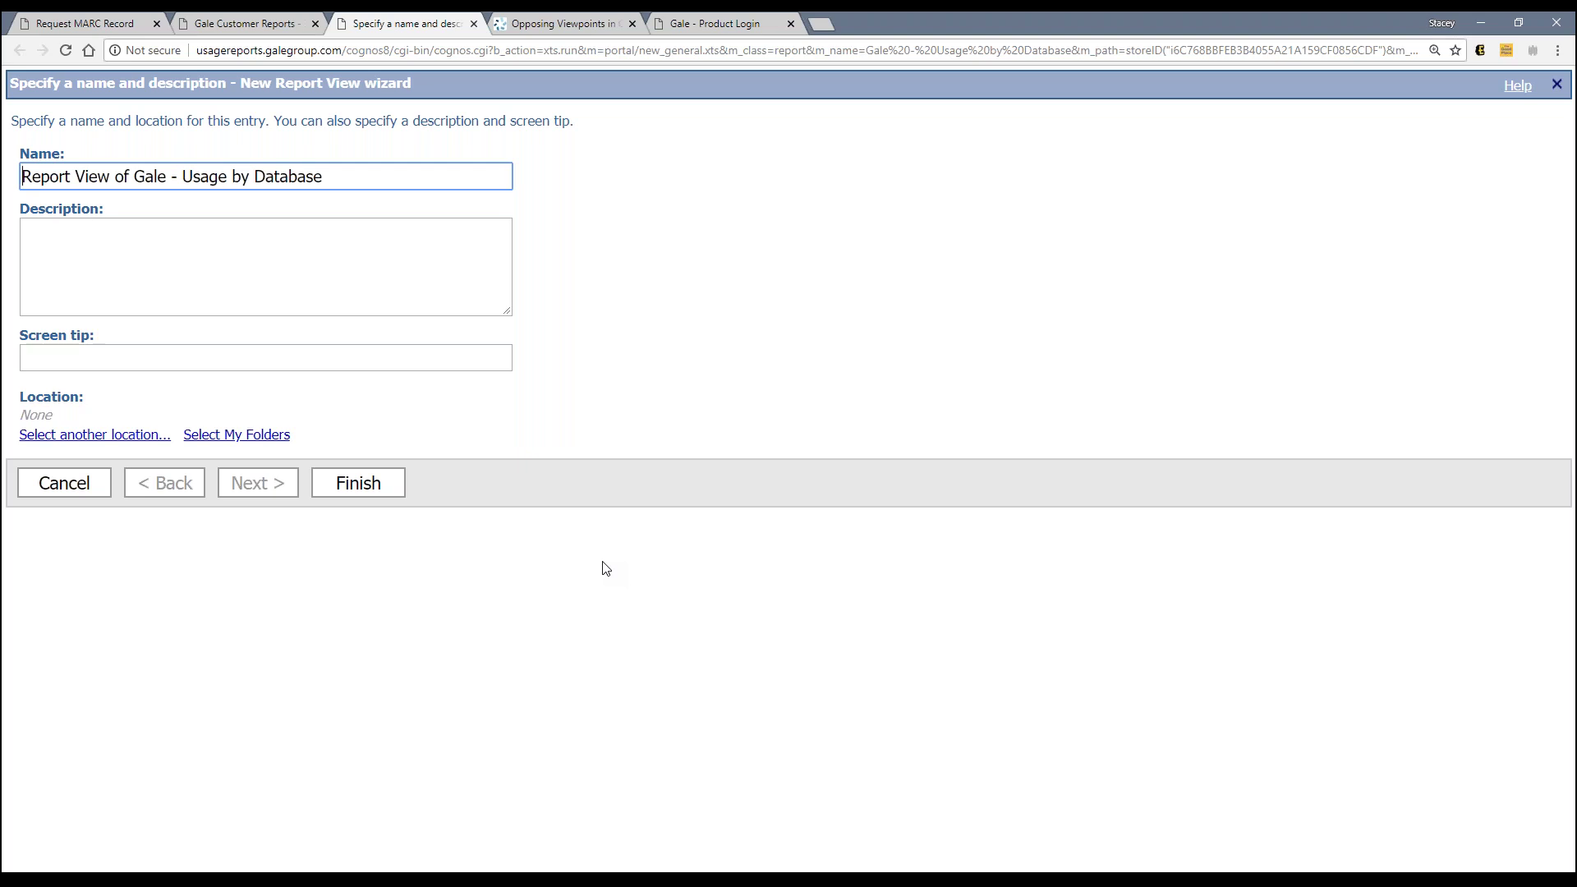
# Step: Leave the report view wizard and move over to the Gale - Product Login tab
pyautogui.click(1551, 322)
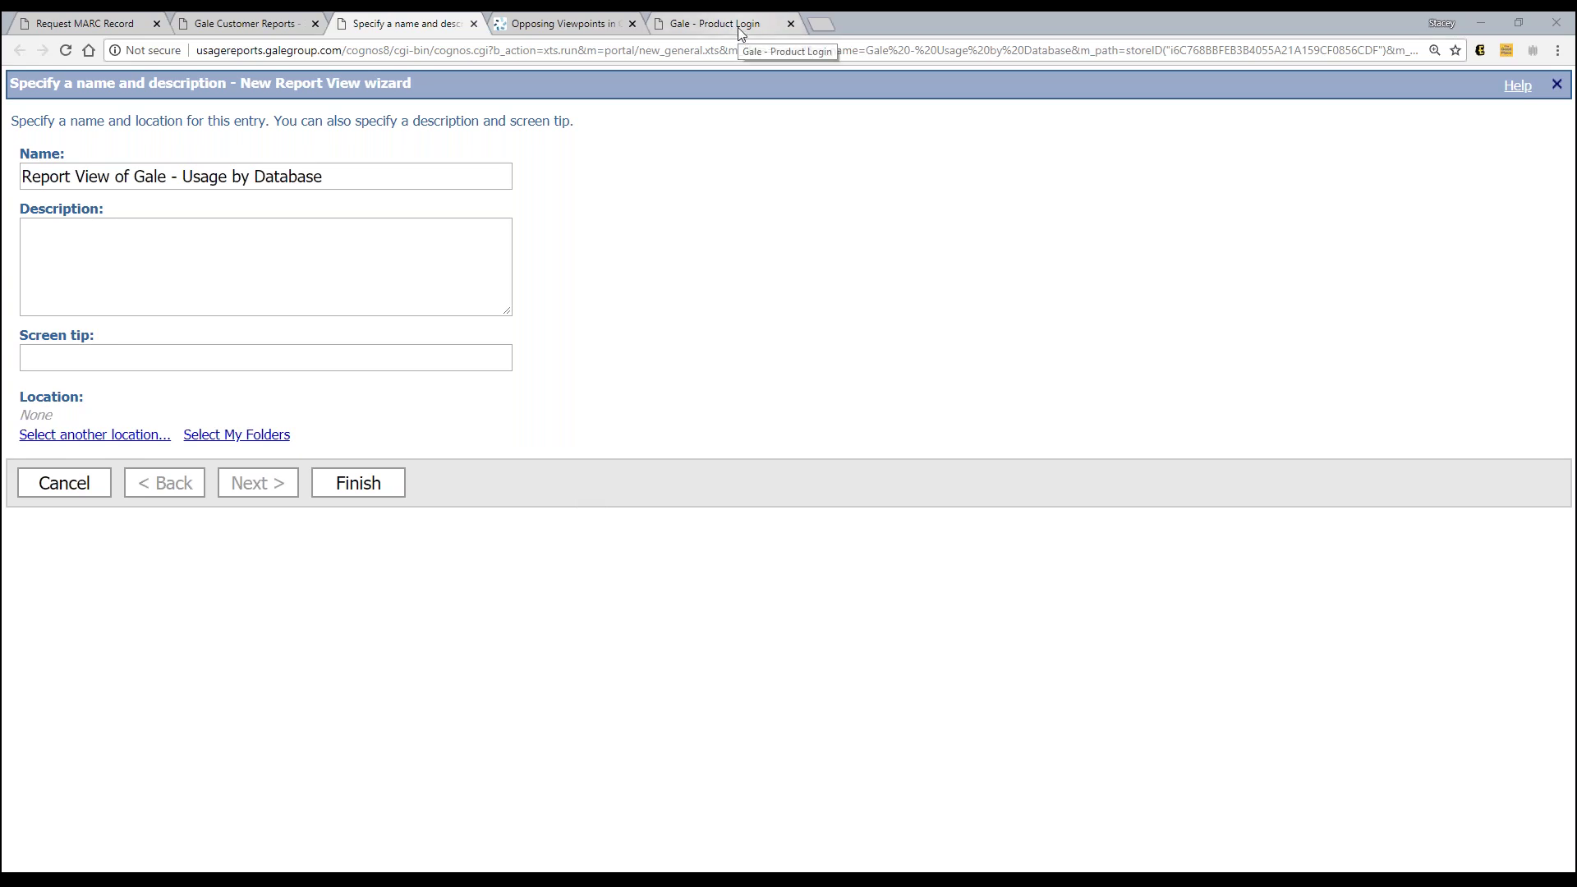
pyautogui.click(742, 33)
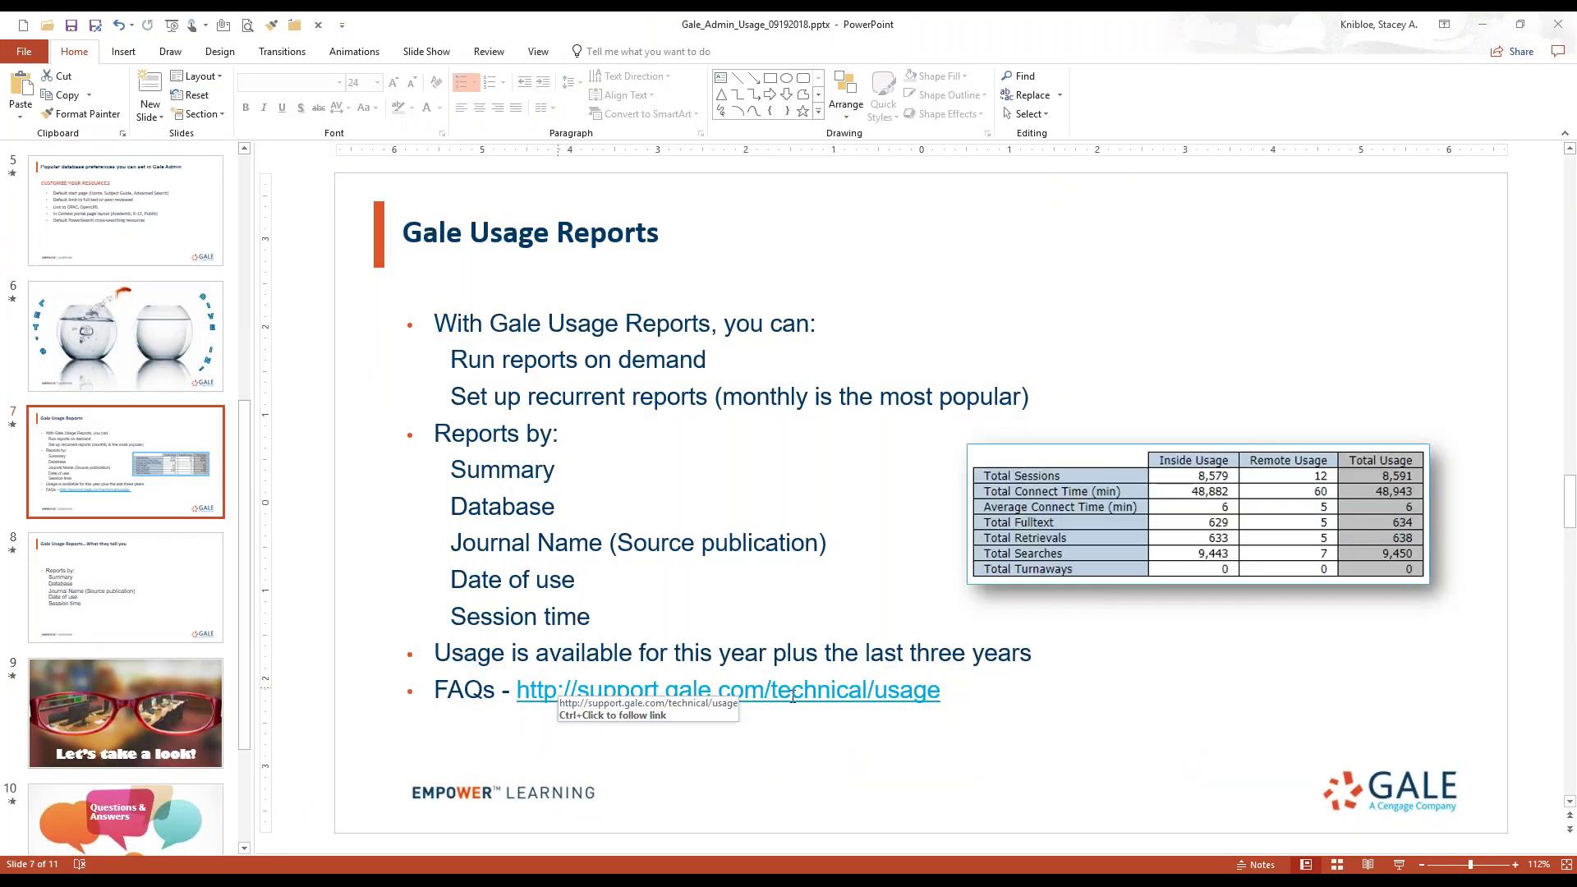
# Step: Copy the slide's FAQ URL and load it in Chrome to open support.gale.com/technical/usage
pyautogui.click(954, 691)
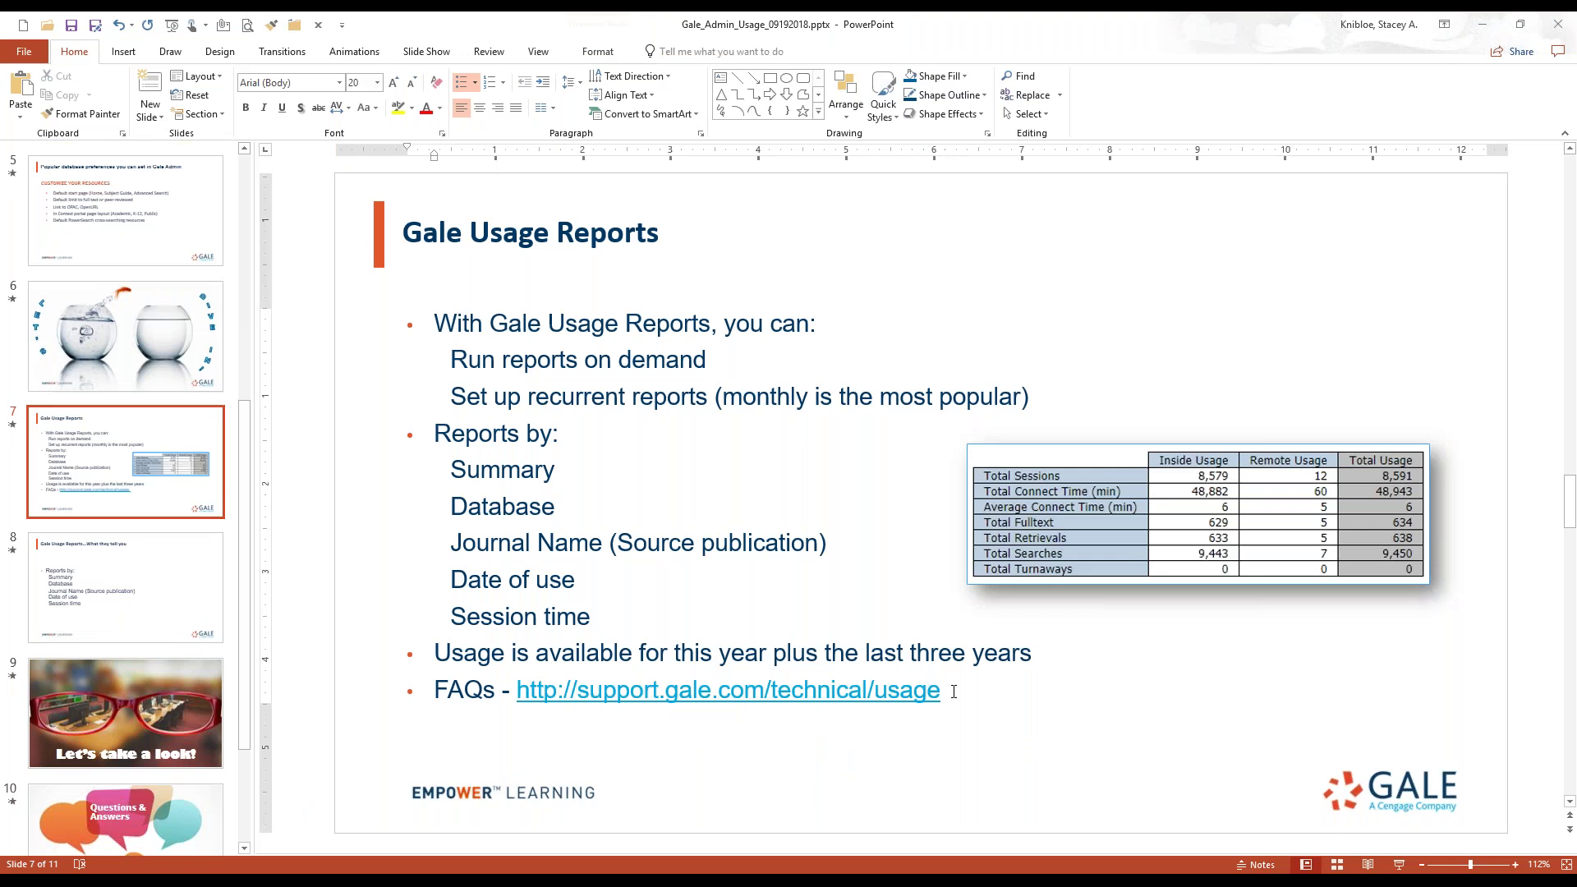
pyautogui.moveTo(953, 692); pyautogui.dragTo(517, 692)
pyautogui.rightClick(526, 691)
pyautogui.click(592, 324)
pyautogui.click(392, 874)
pyautogui.hotkey('ctrl', 'l')
pyautogui.hotkey('ctrl', 'v')
pyautogui.press('Return')
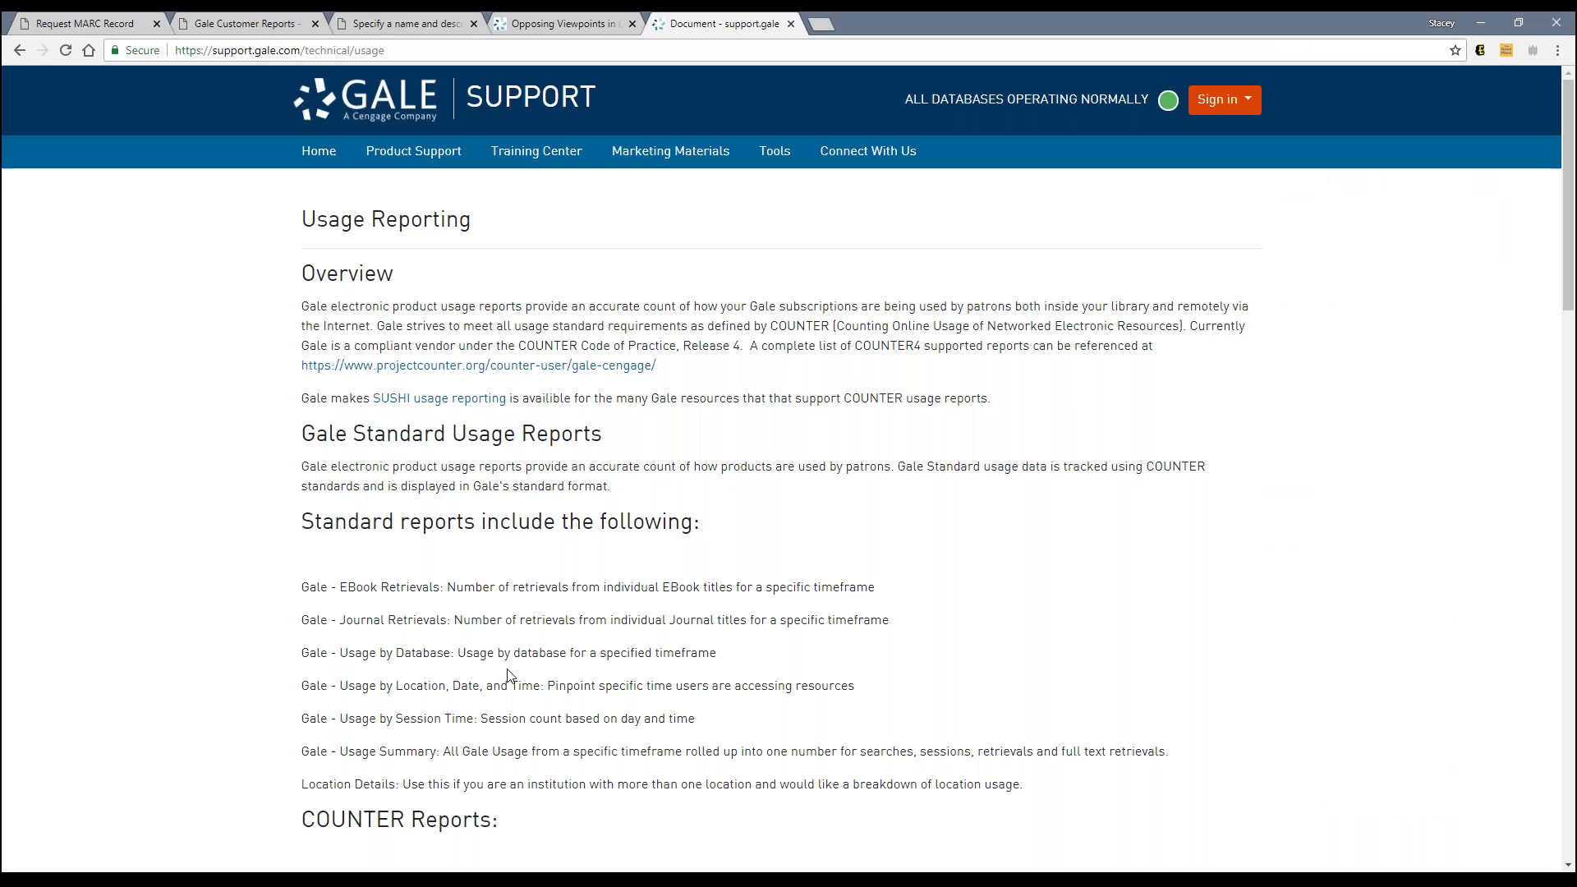
# Step: Scroll the Usage Reporting page through the glossary to the FAQ, then return to the New Report View wizard
pyautogui.scroll(-1, 522, 637)
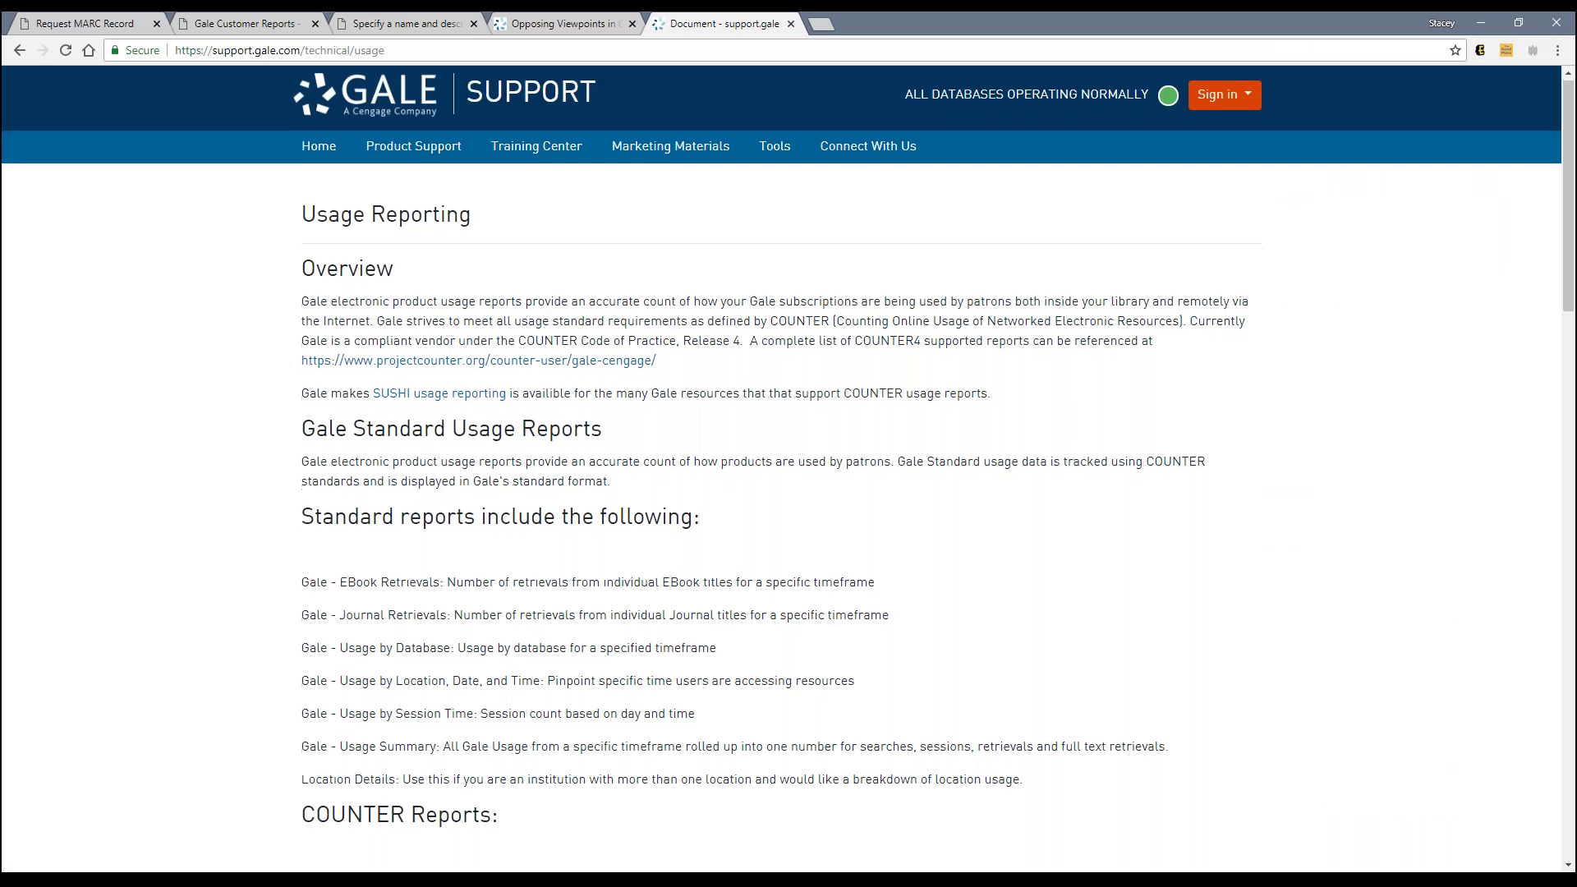
pyautogui.scroll(-1, 523, 637)
pyautogui.scroll(-8, 516, 530)
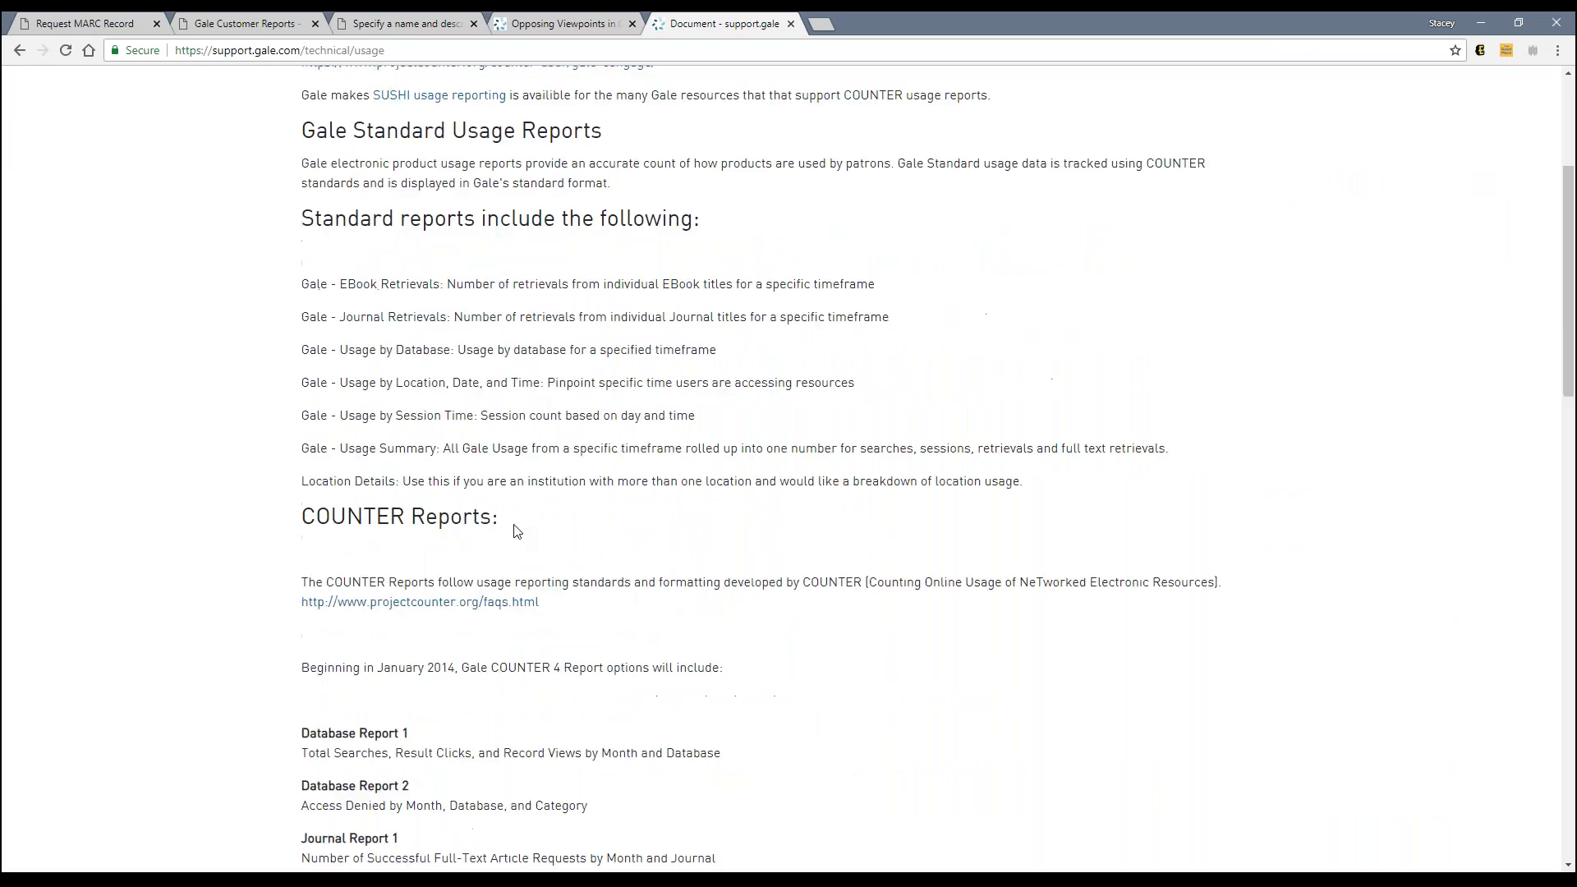
pyautogui.scroll(-3, 515, 531)
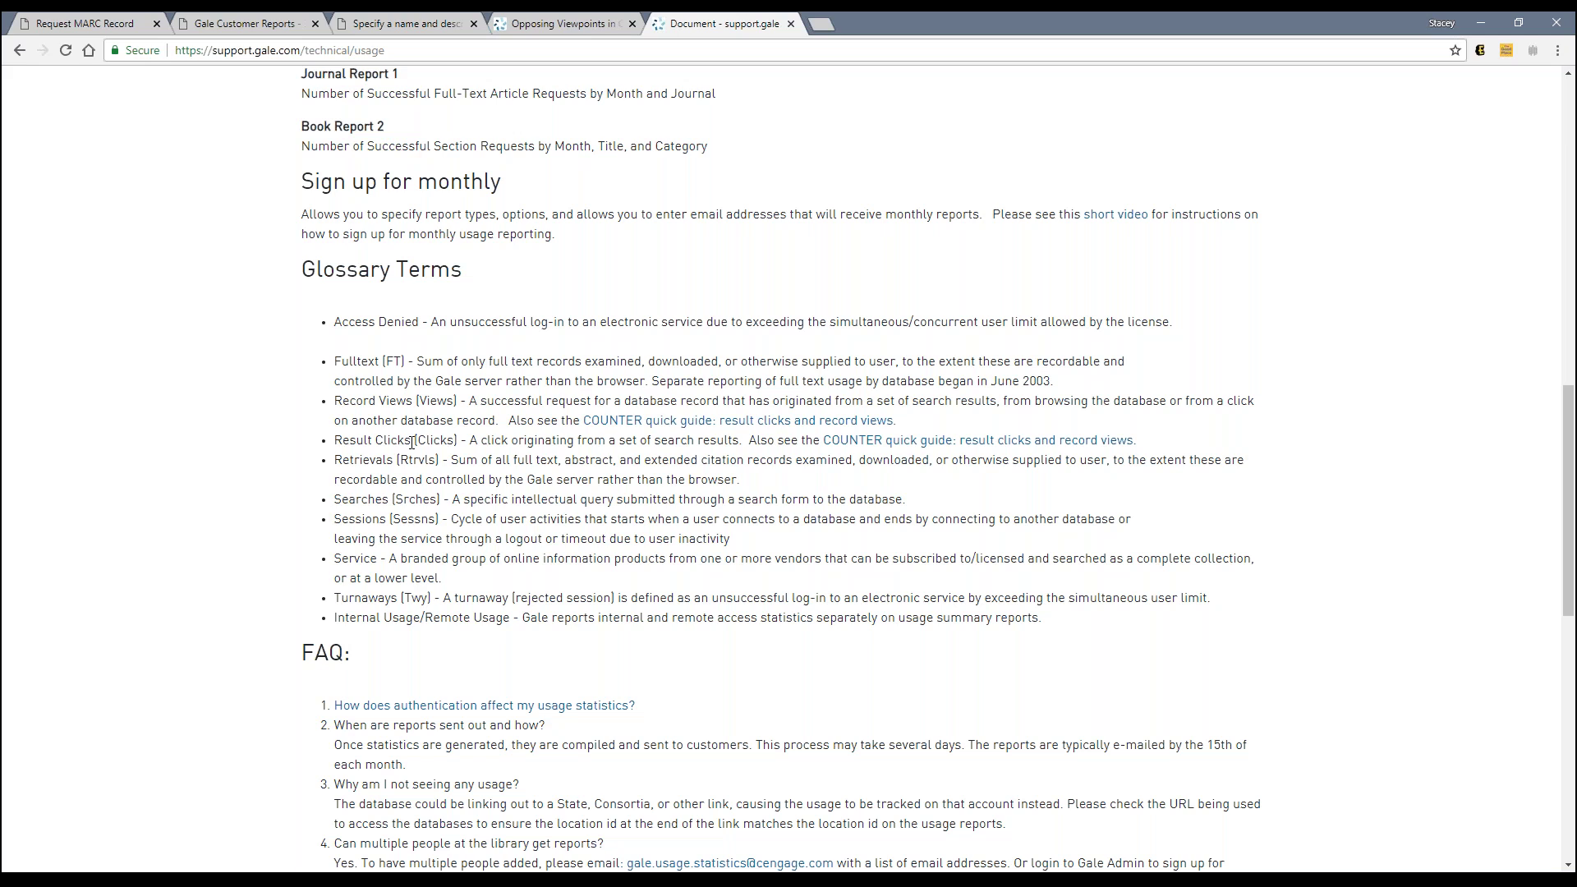
pyautogui.scroll(-2, 400, 487)
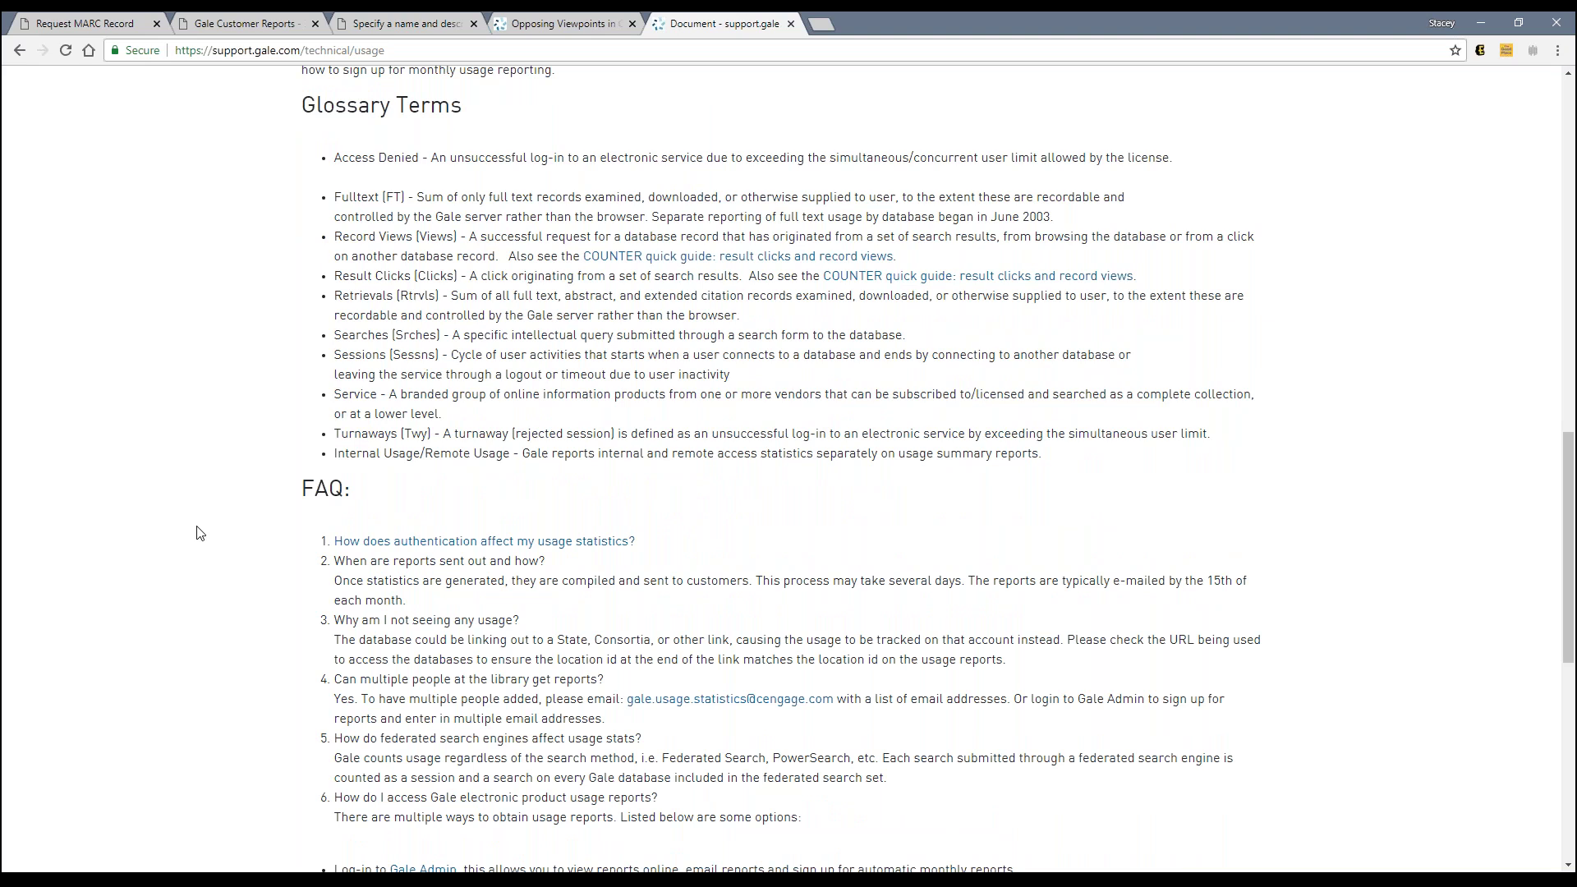
pyautogui.scroll(-3, 201, 536)
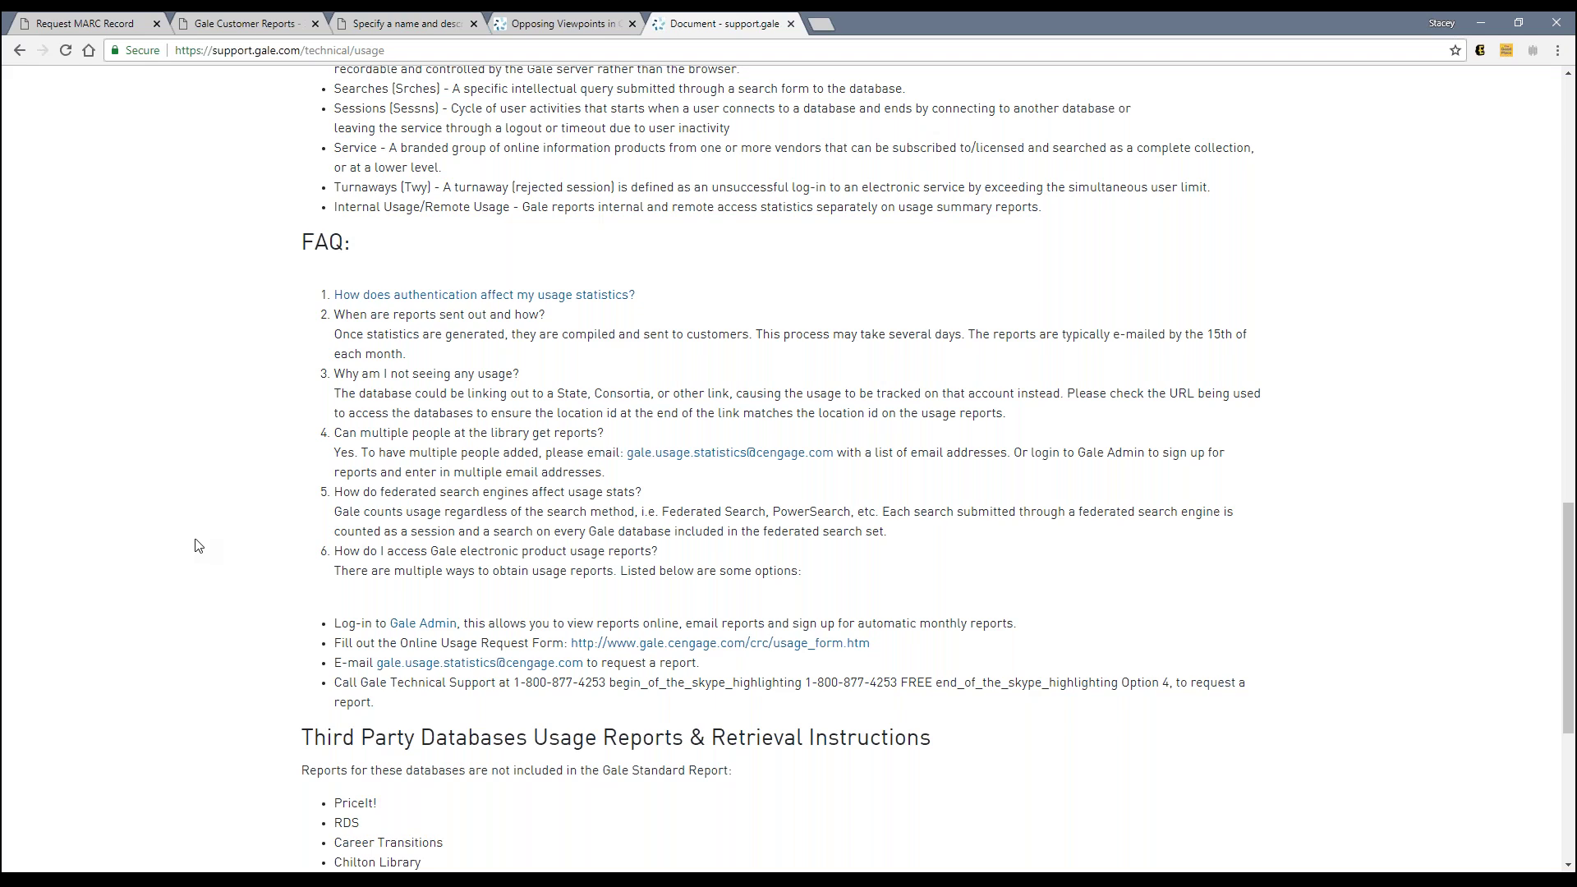
pyautogui.hotkey('alt', 'Tab')
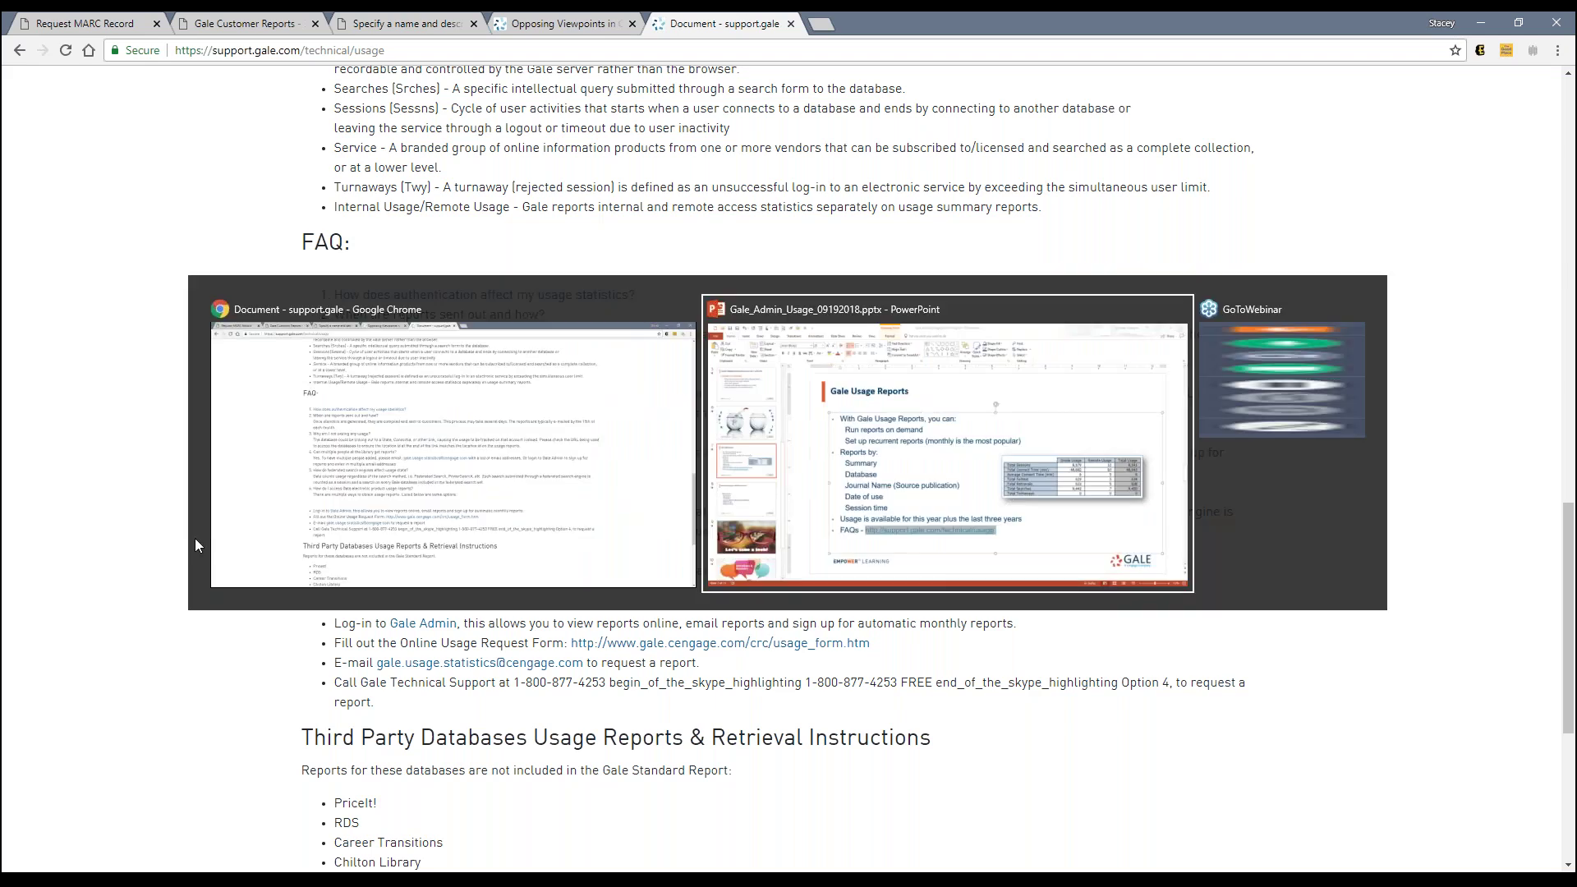
pyautogui.hotkey('alt', 'Tab')
pyautogui.hotkey('ctrl', '2')
# Step: Replace 'Report View of Gale' in the view's name with 'Monthly Report', making it 'Monthly Report - Usage by Database'
pyautogui.click(427, 25)
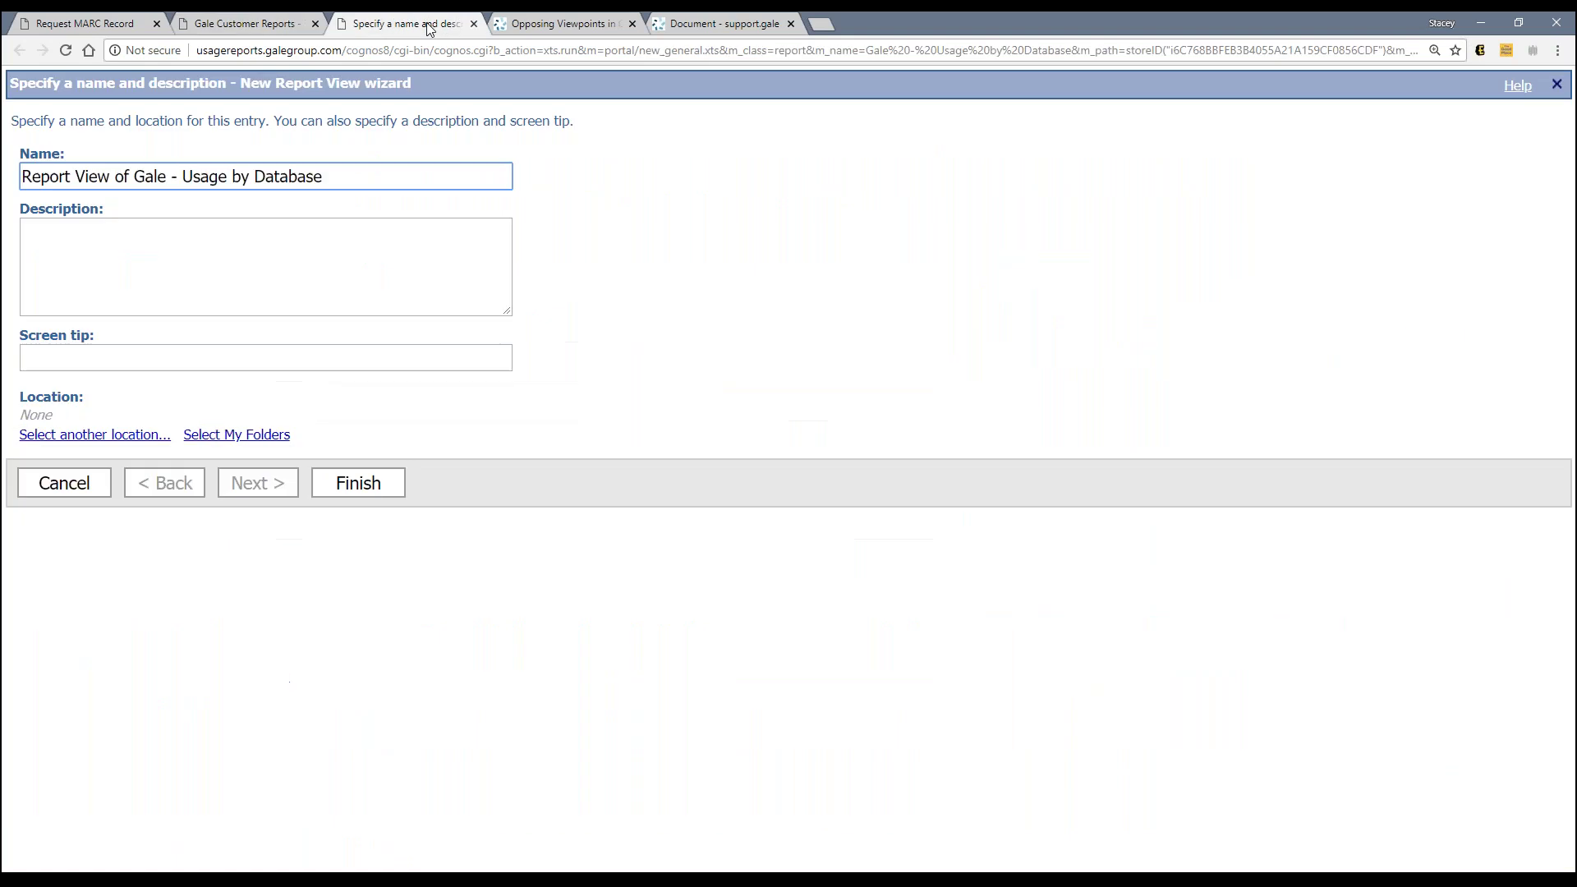
pyautogui.click(654, 879)
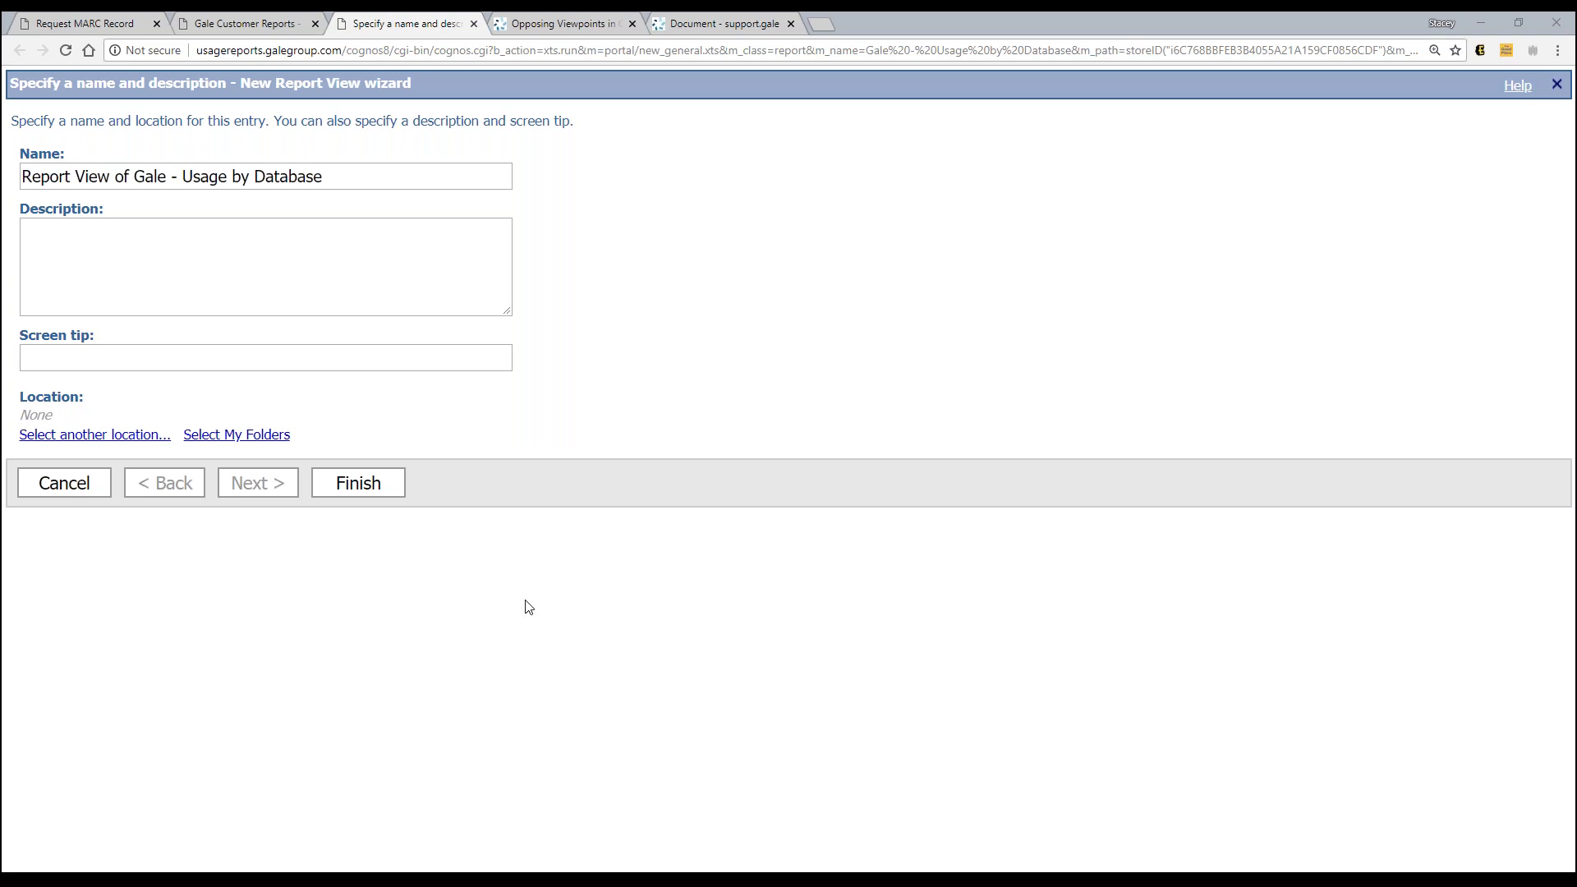
pyautogui.click(349, 299)
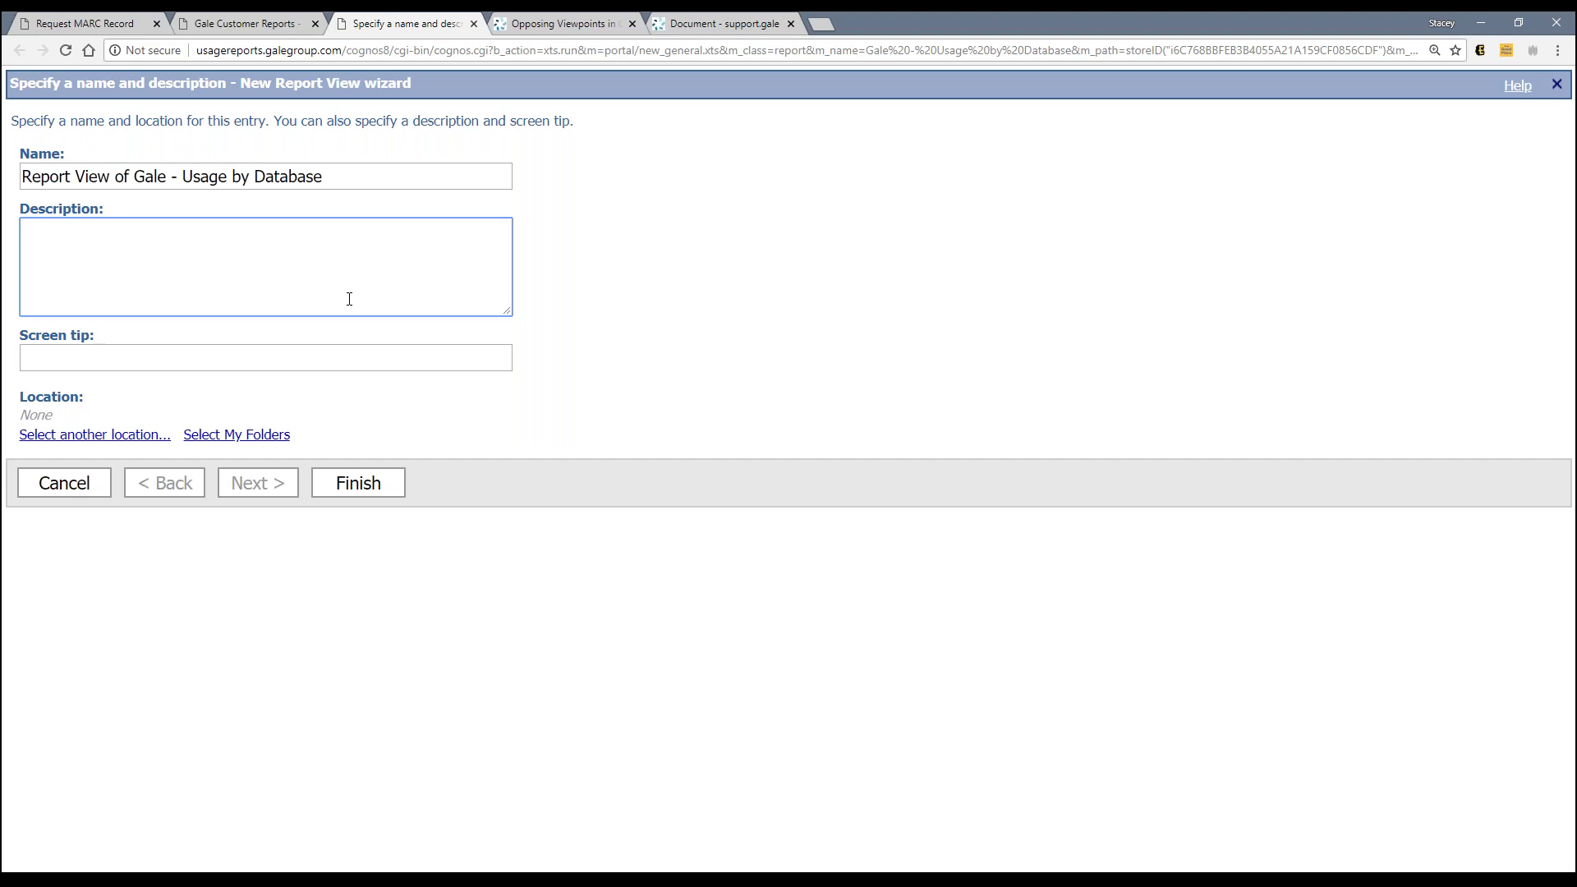
pyautogui.moveTo(23, 177); pyautogui.dragTo(136, 174)
pyautogui.write('Monthly ')
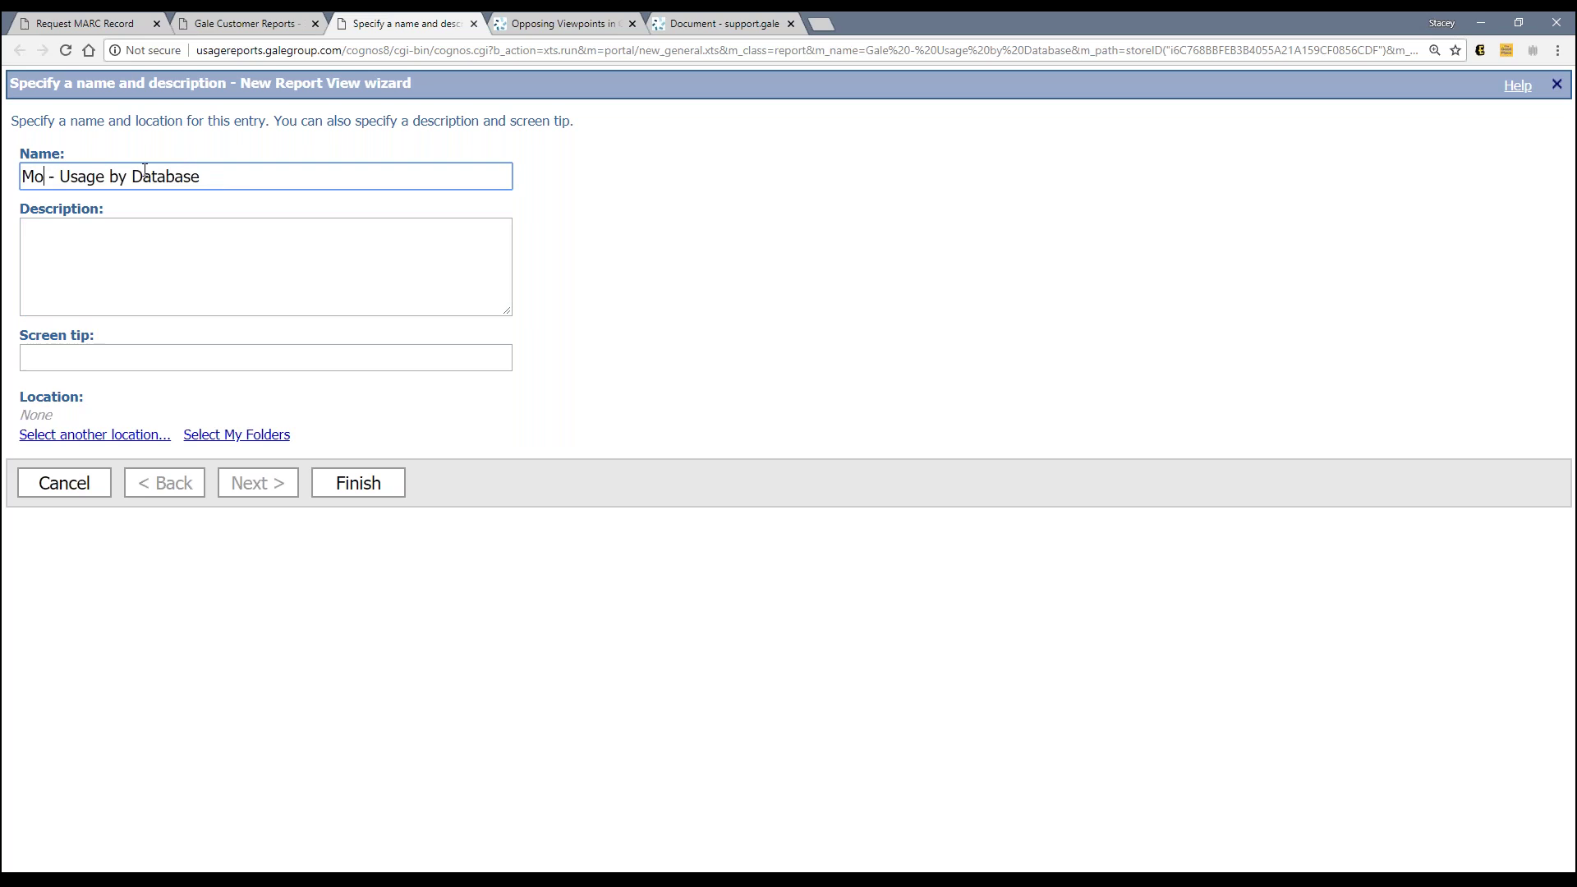
pyautogui.write('Report')
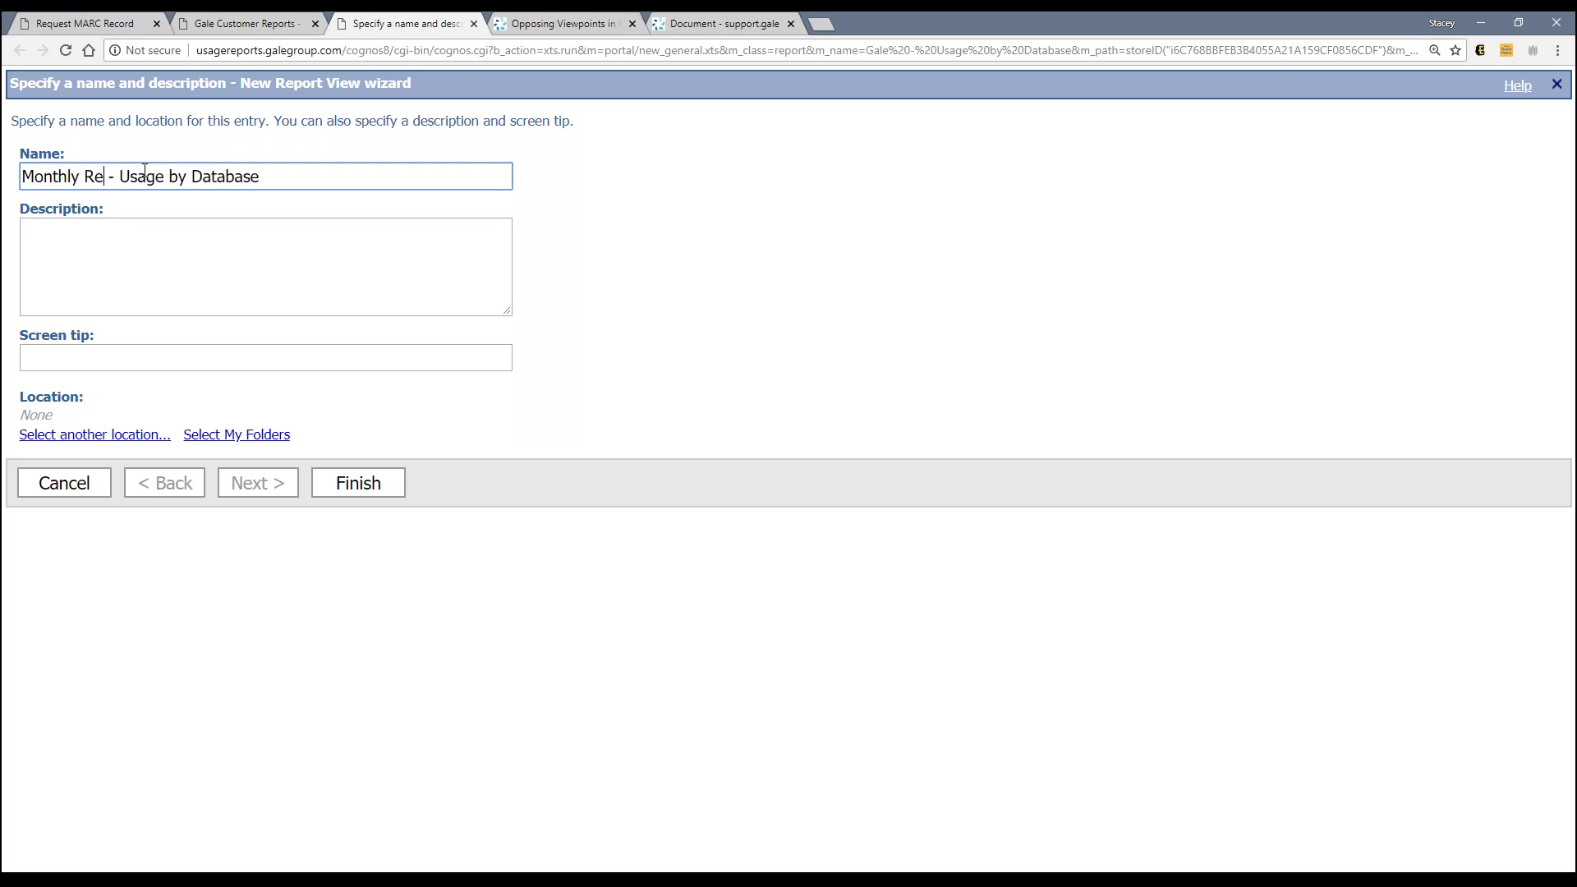
pyautogui.press('BackSpace')
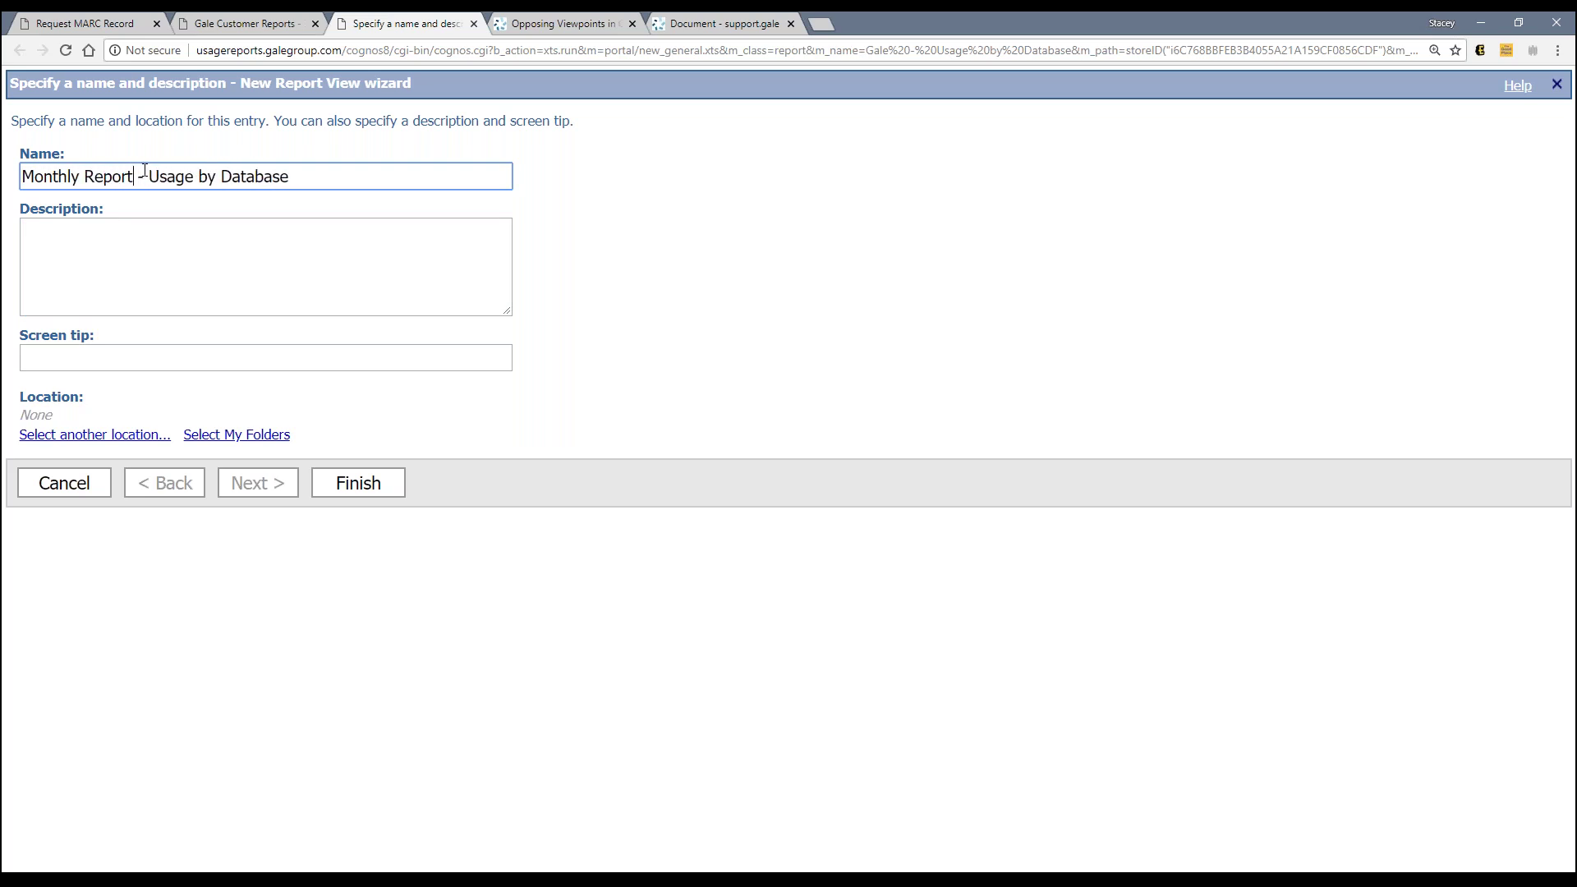
pyautogui.click(147, 252)
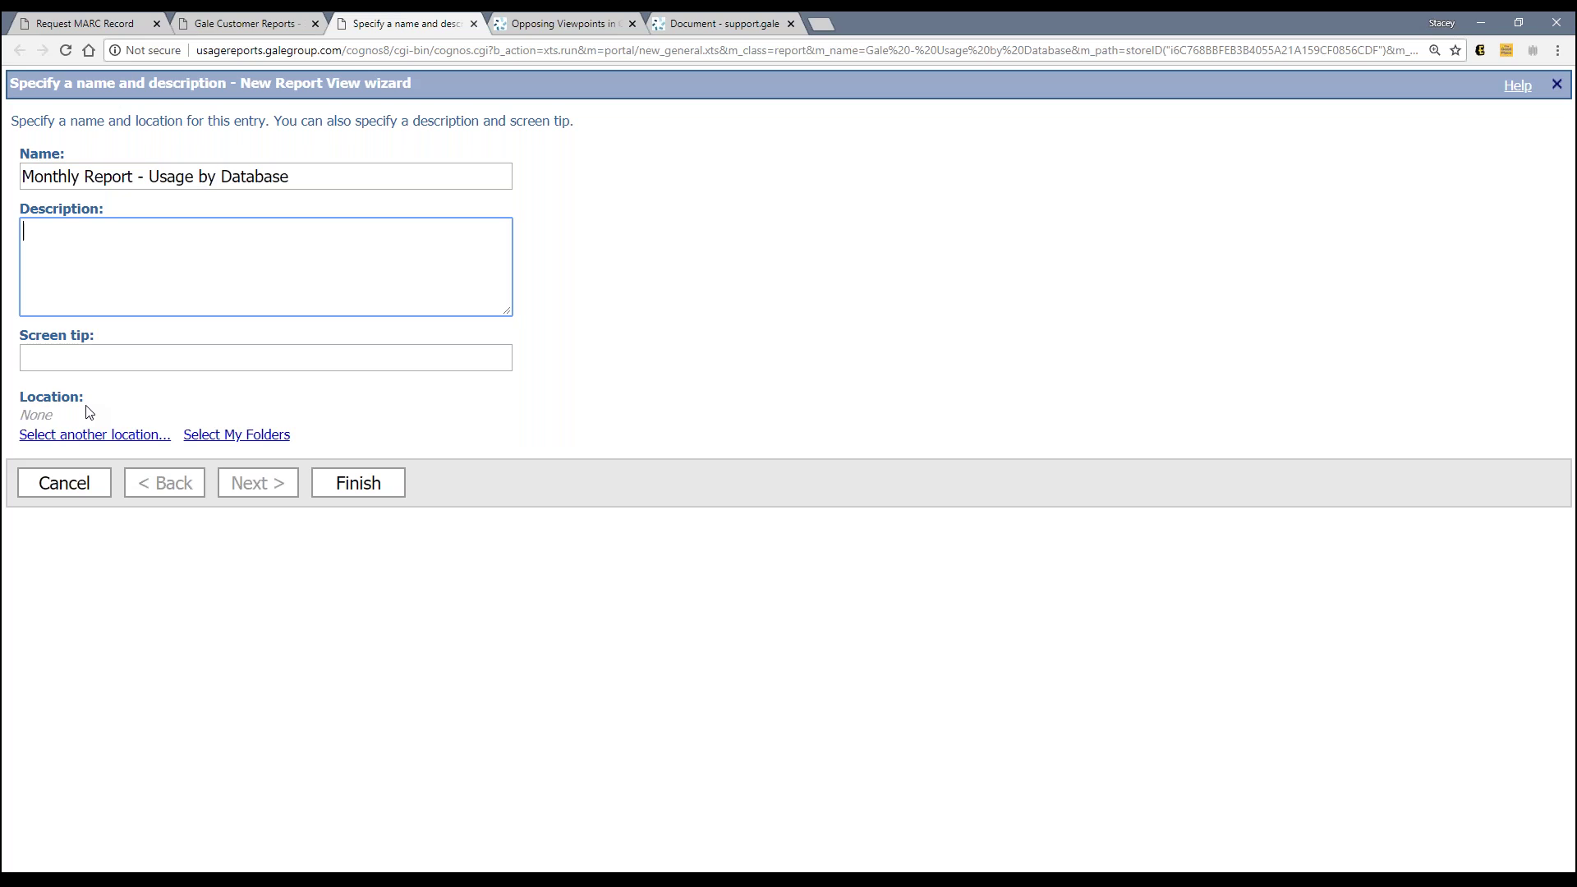
# Step: Choose My Folders as the location and finish creating the report view
pyautogui.click(238, 435)
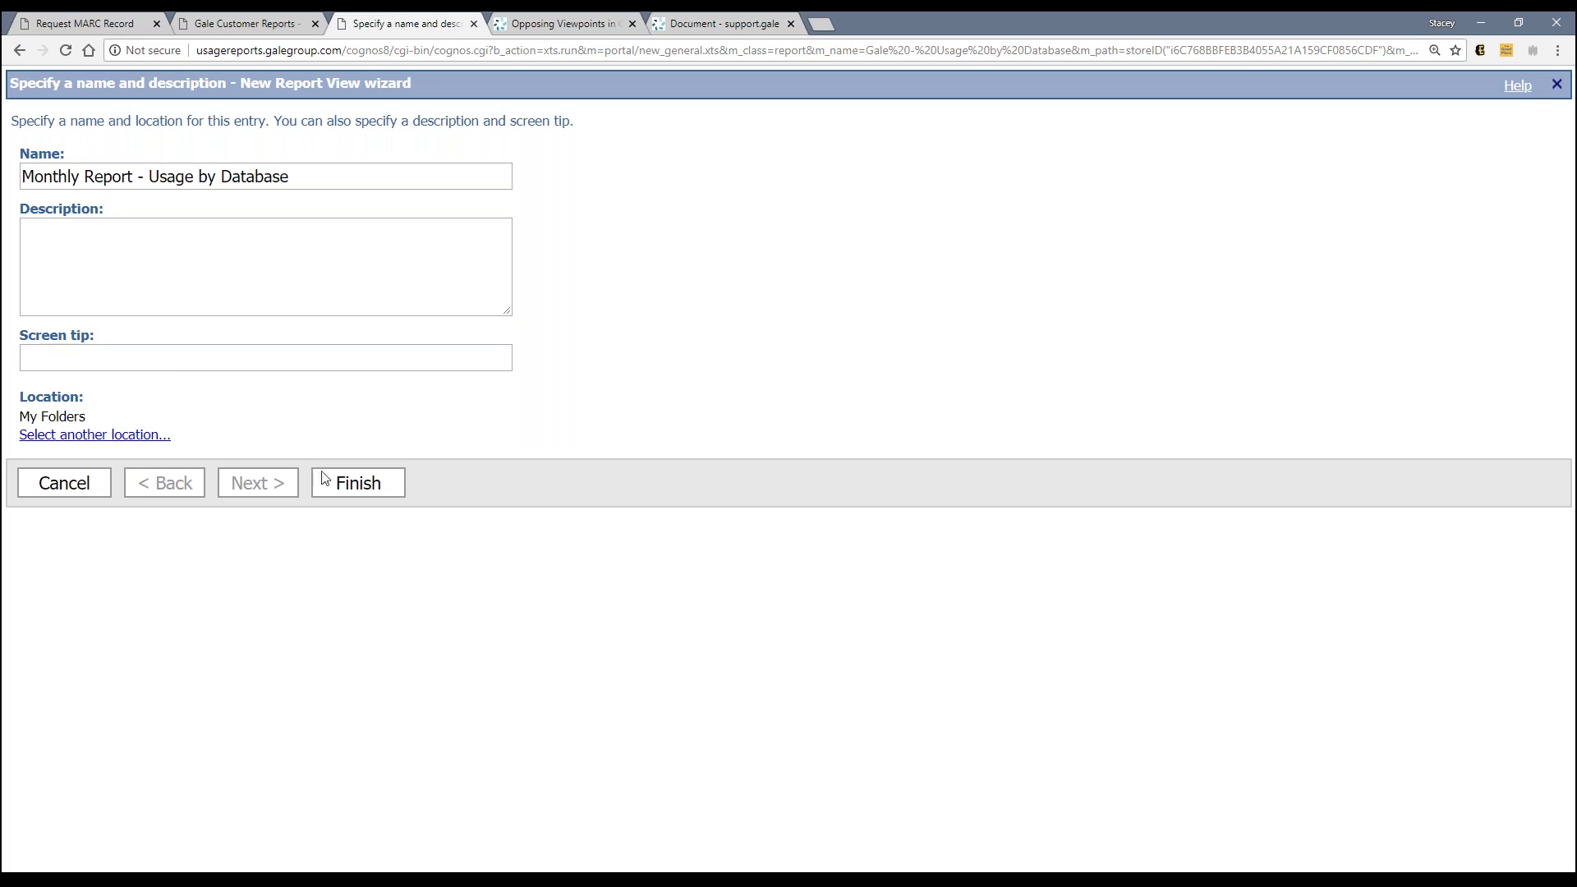
pyautogui.click(346, 486)
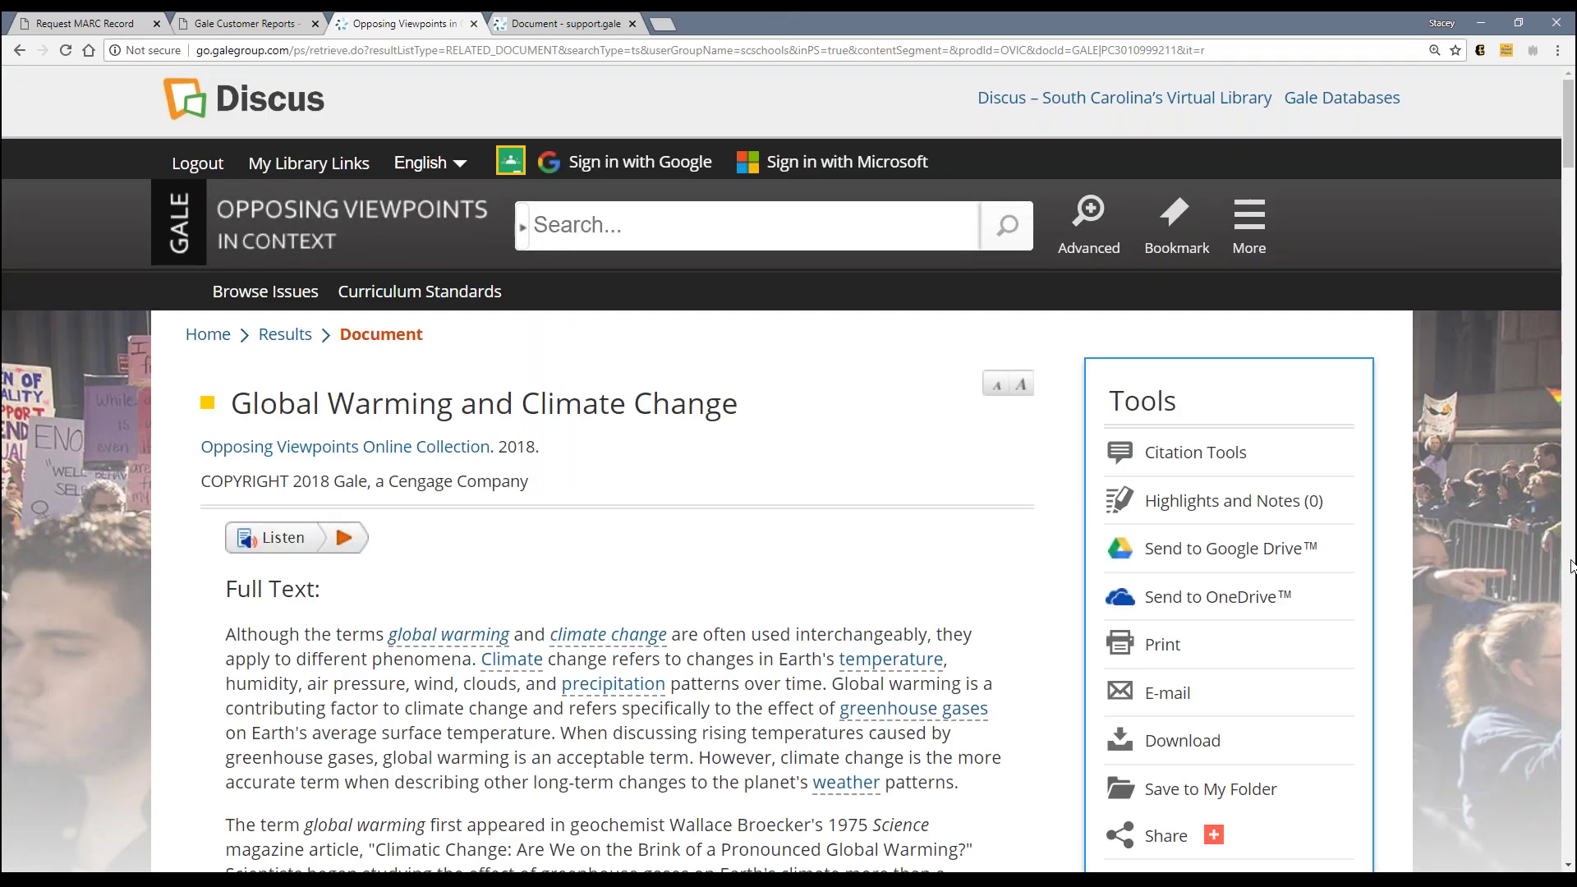
# Step: Close the Opposing Viewpoints article and show My Folders in the Gale Customer Reports portal
pyautogui.click(476, 25)
pyautogui.click(403, 24)
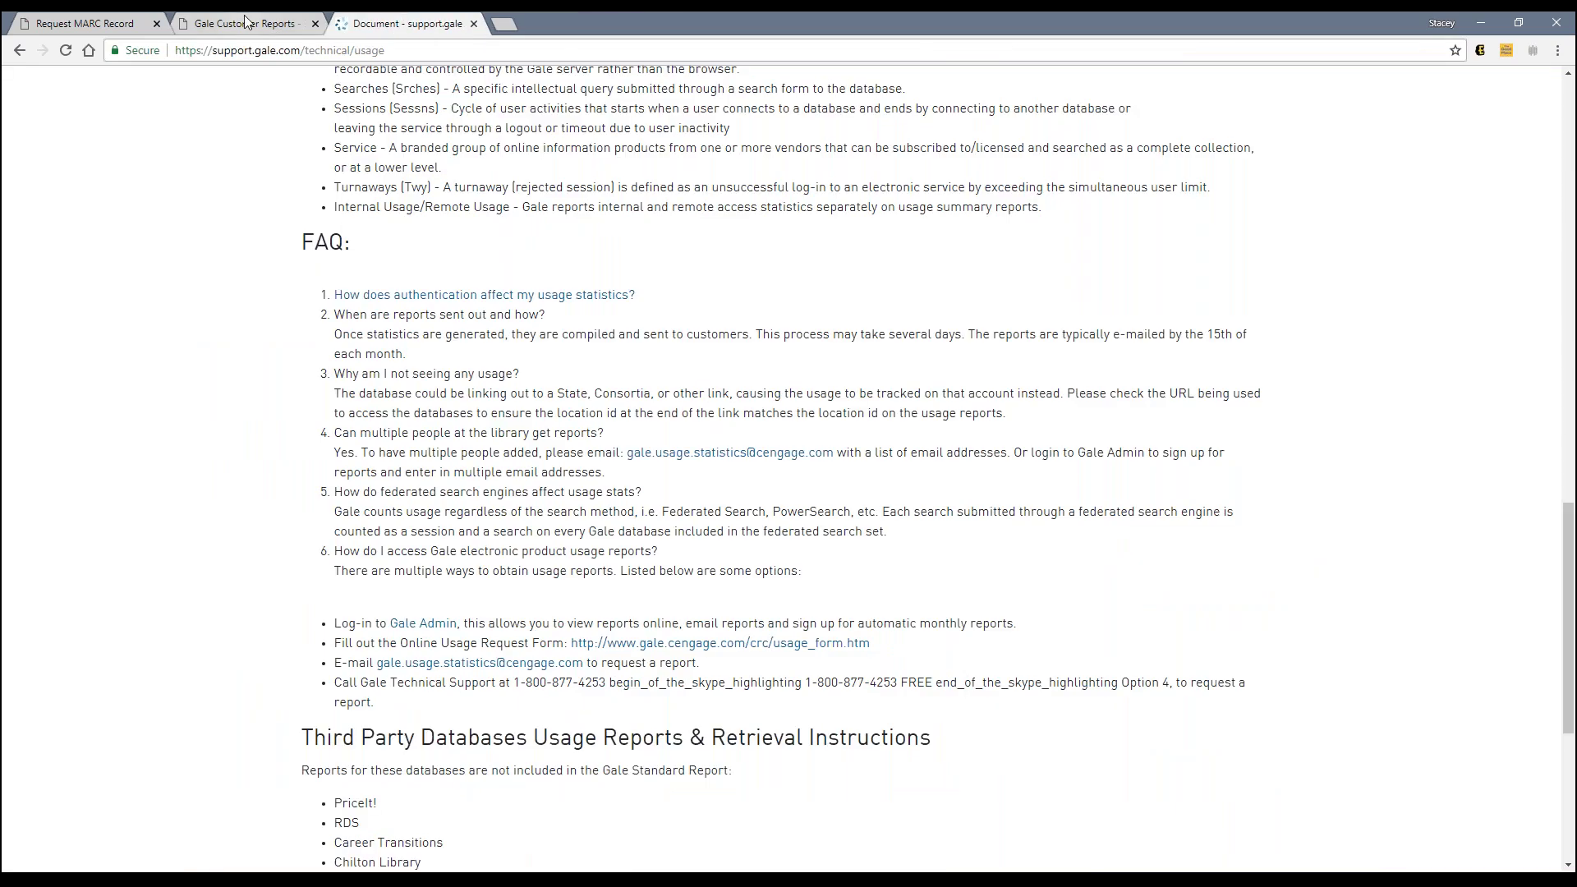
pyautogui.click(245, 22)
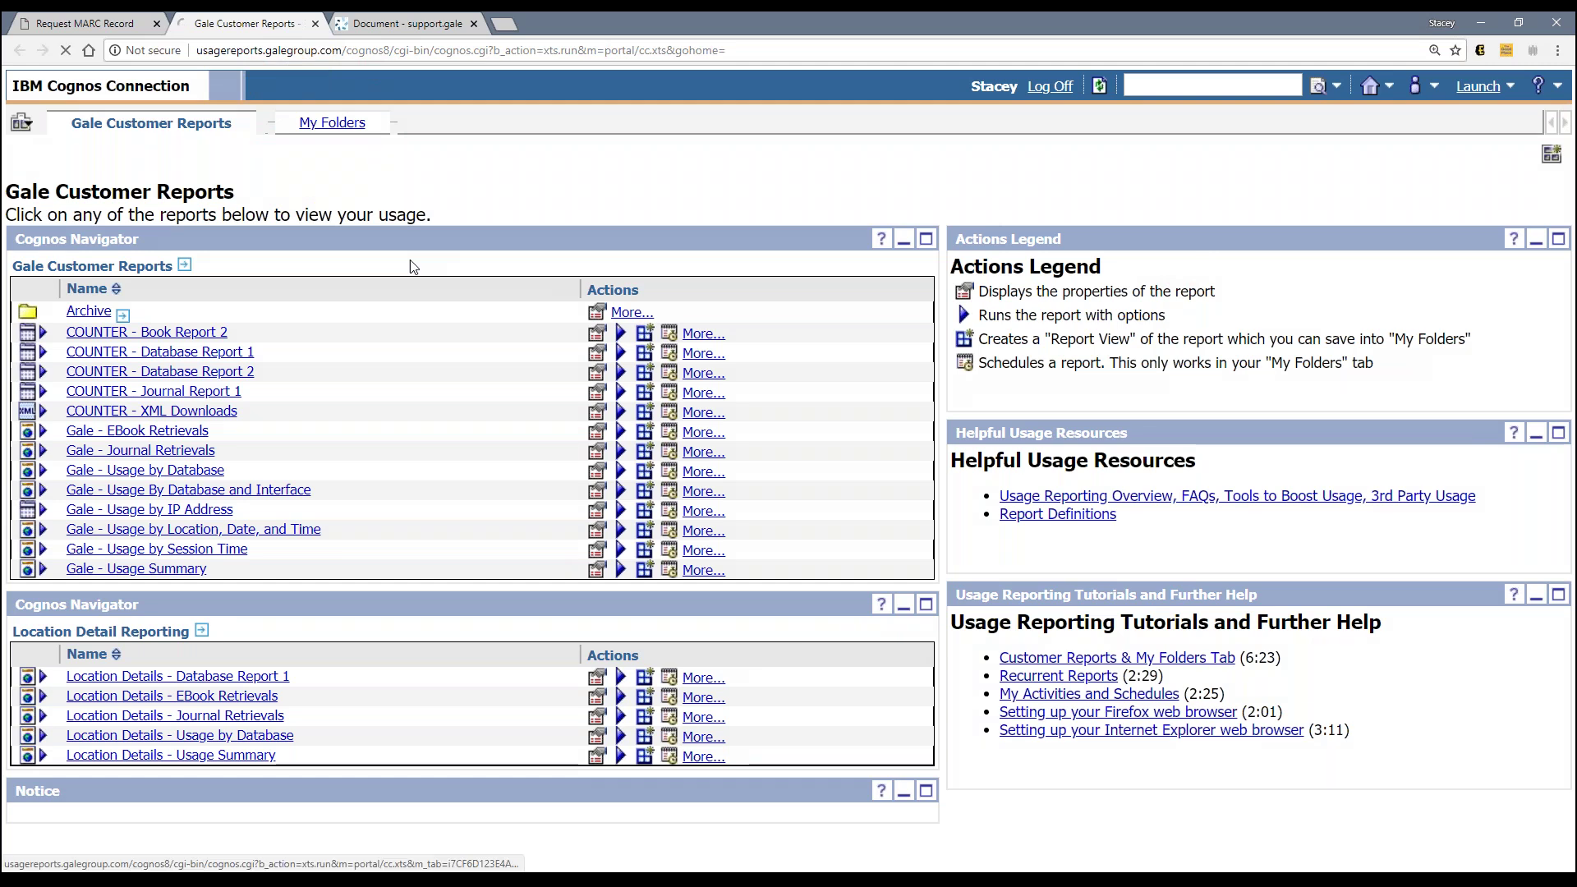
pyautogui.click(332, 123)
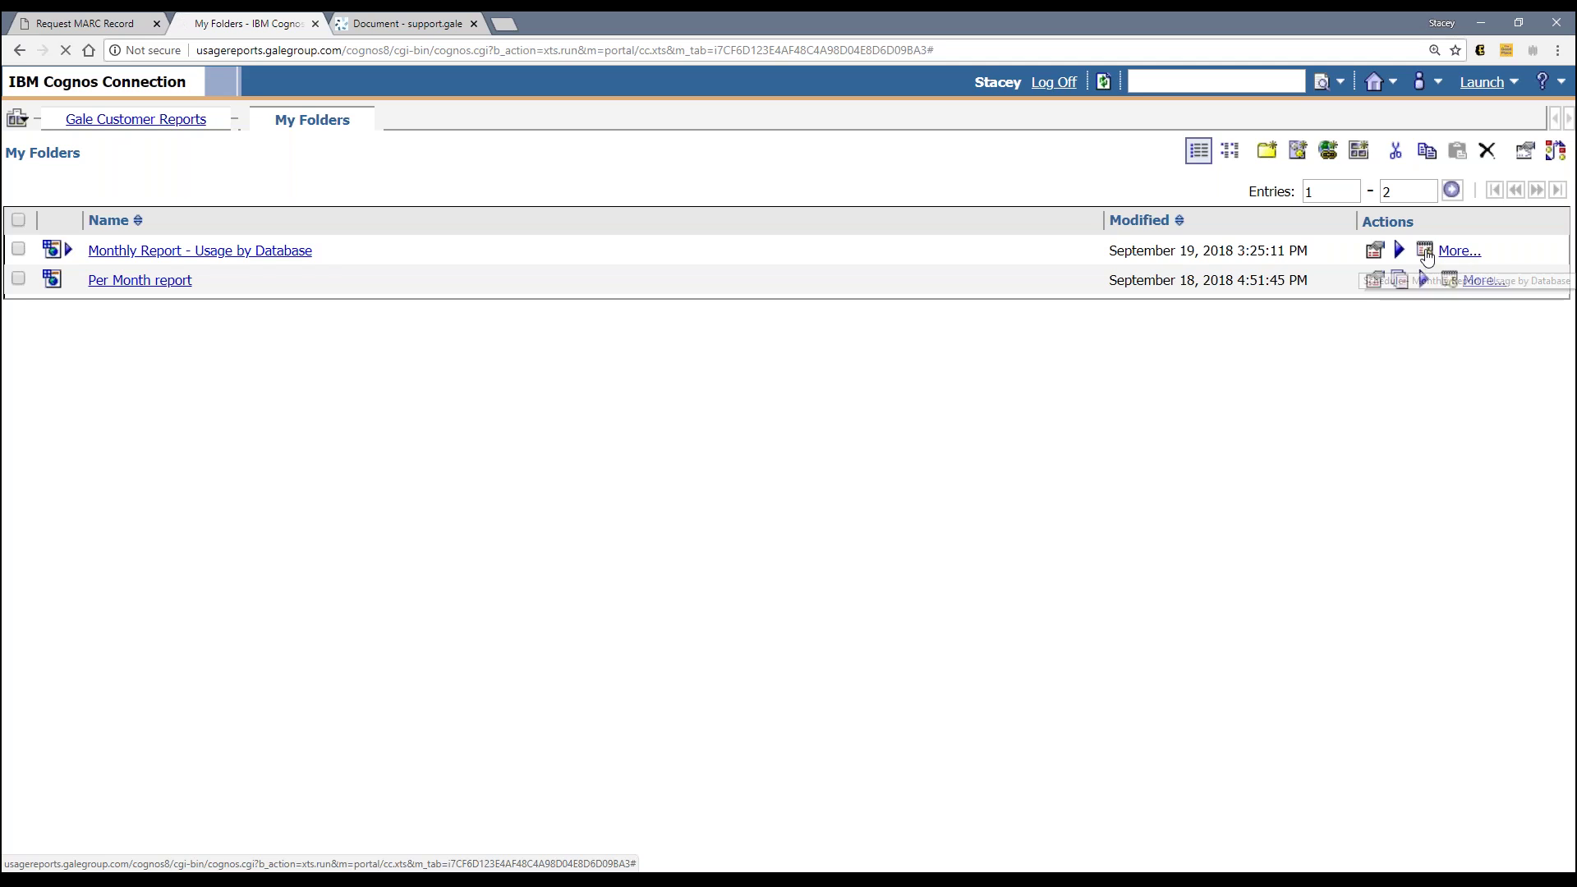
# Step: Open the Schedule action for Monthly Report - Usage by Database
pyautogui.click(1426, 255)
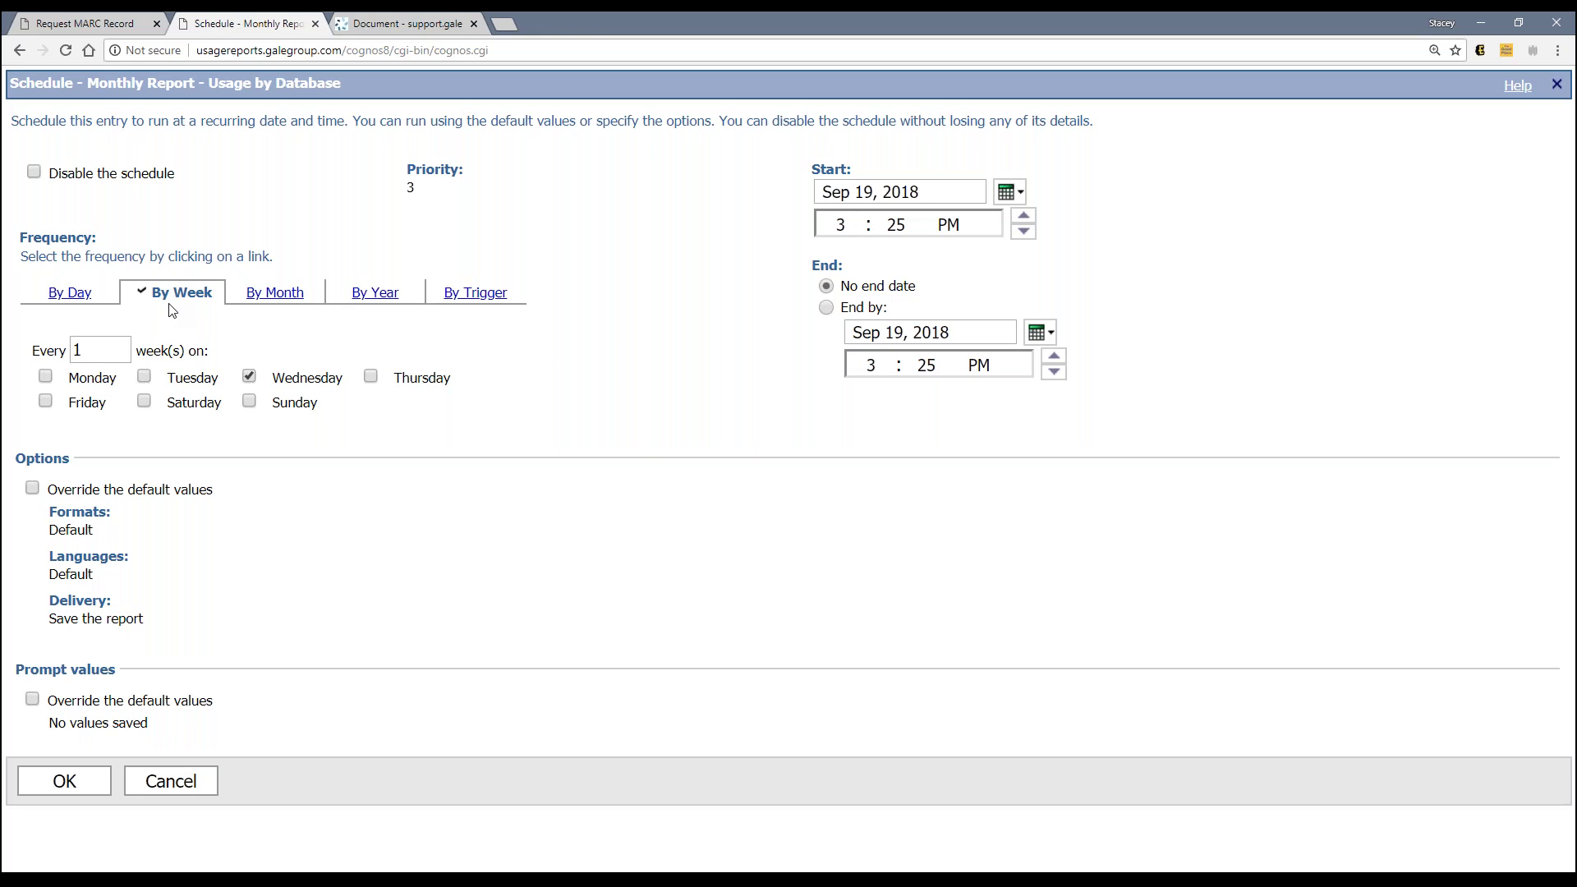
# Step: Change the schedule frequency from weekly to By Month
pyautogui.click(262, 298)
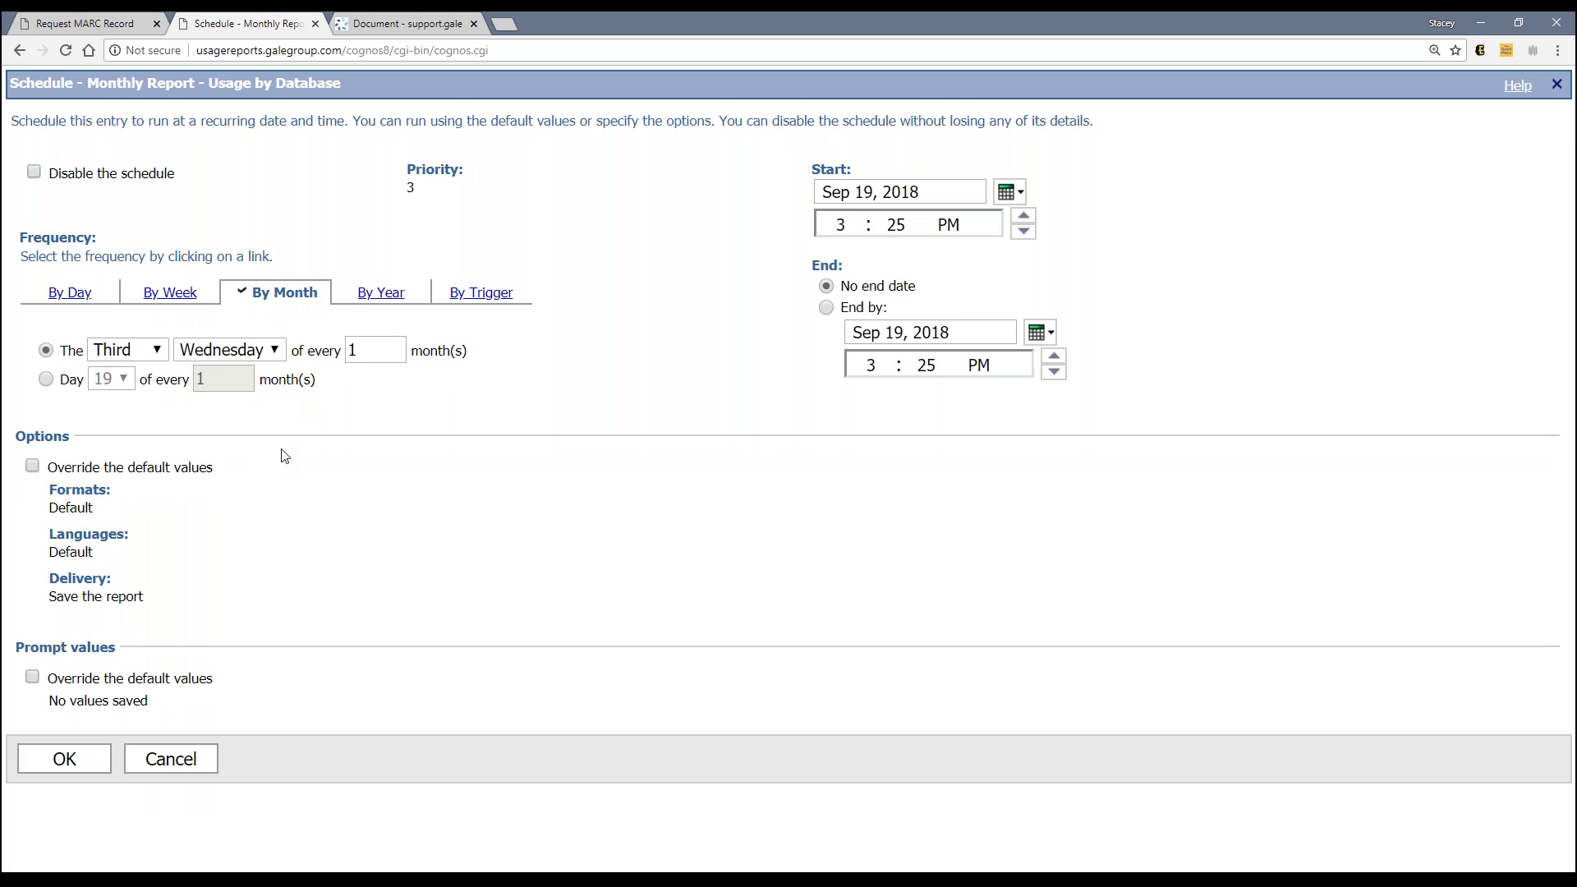
pyautogui.click(226, 349)
# Step: Make the schedule run on day 3 of every month
pyautogui.click(46, 379)
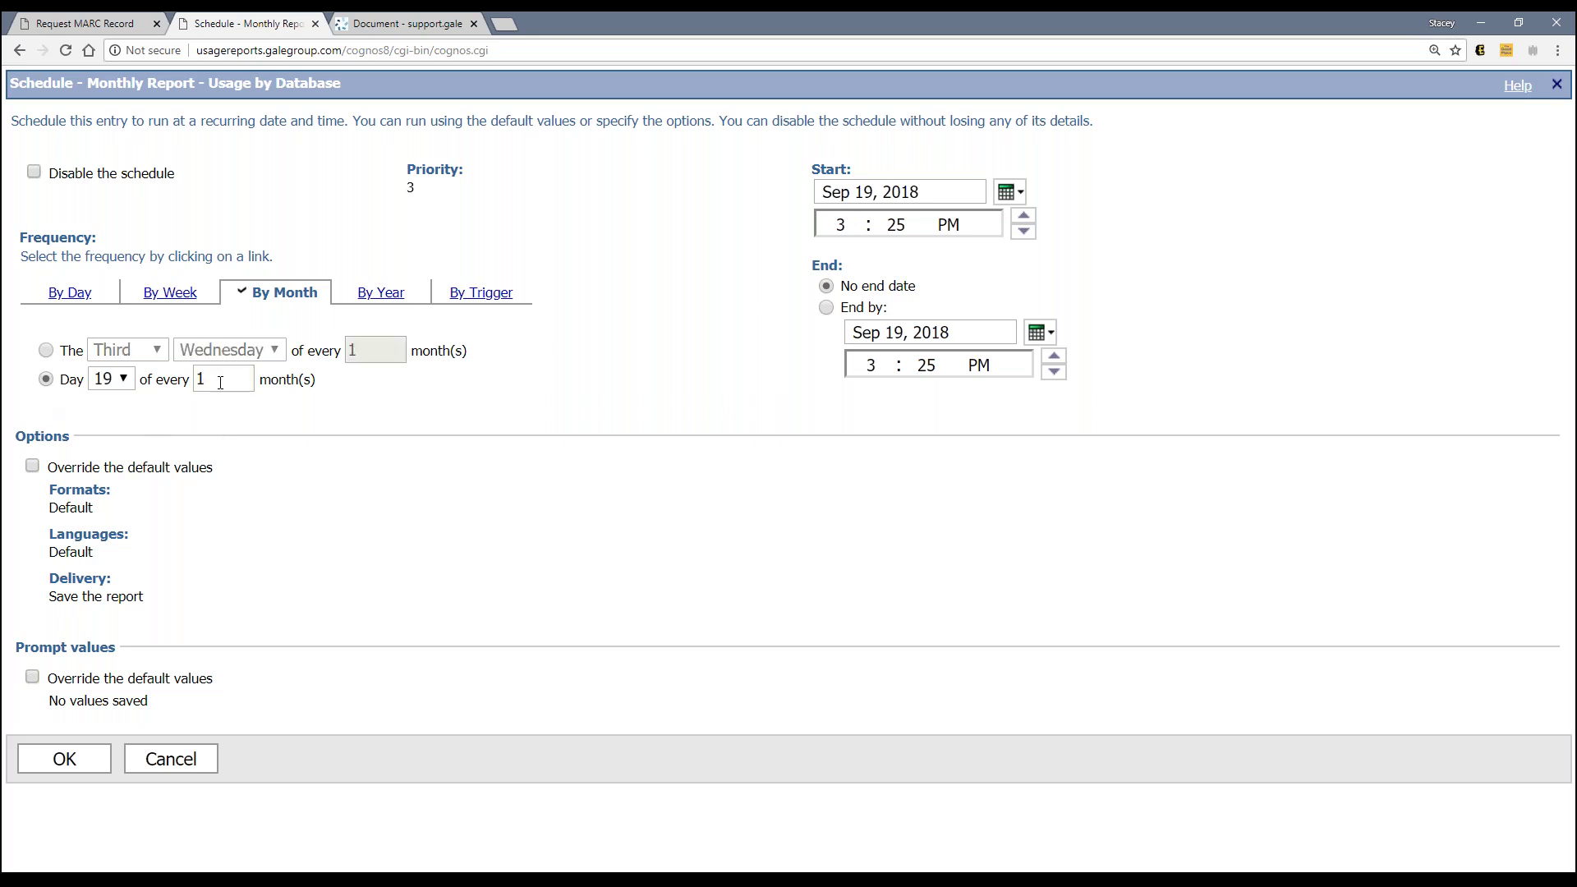
pyautogui.click(113, 378)
pyautogui.moveTo(126, 426); pyautogui.dragTo(131, 415)
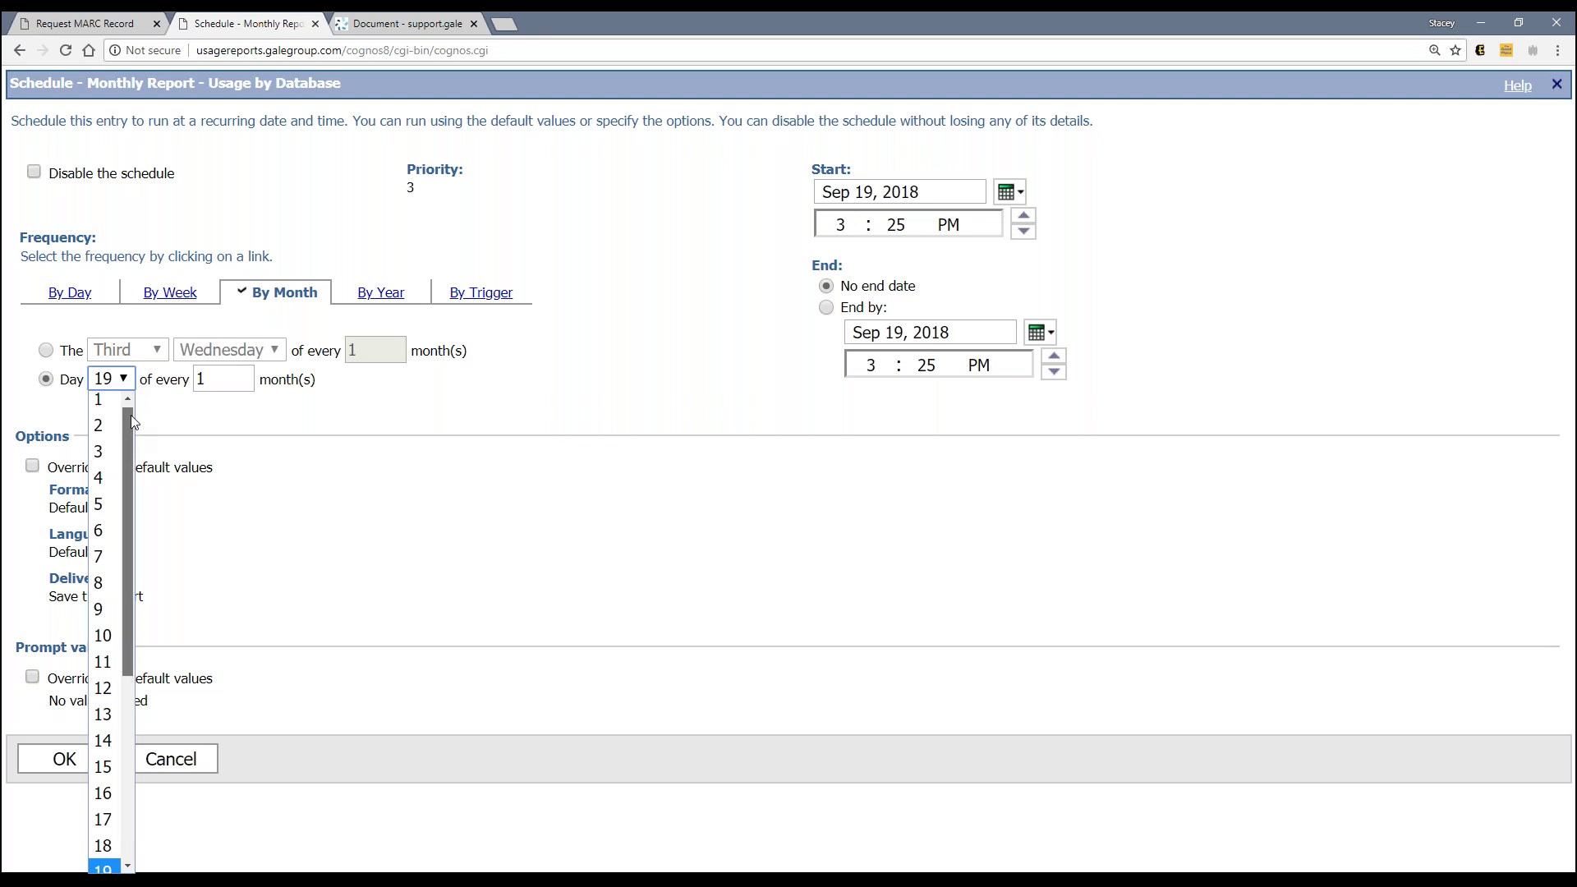
pyautogui.click(102, 457)
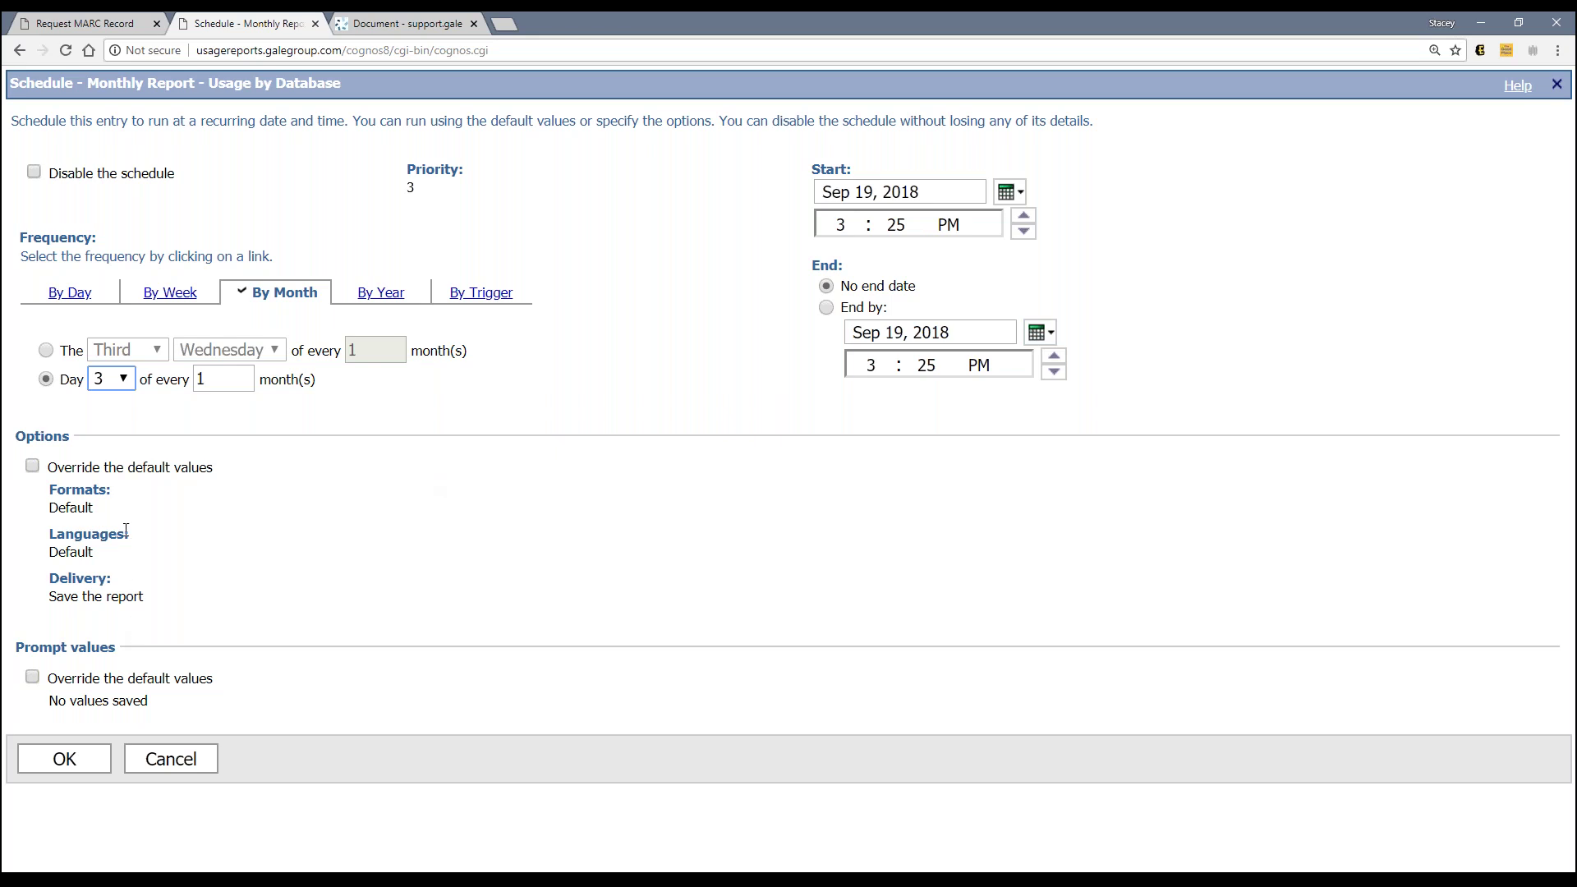
# Step: Override the default options and add Delimited text (CSV) as an output format
pyautogui.click(33, 472)
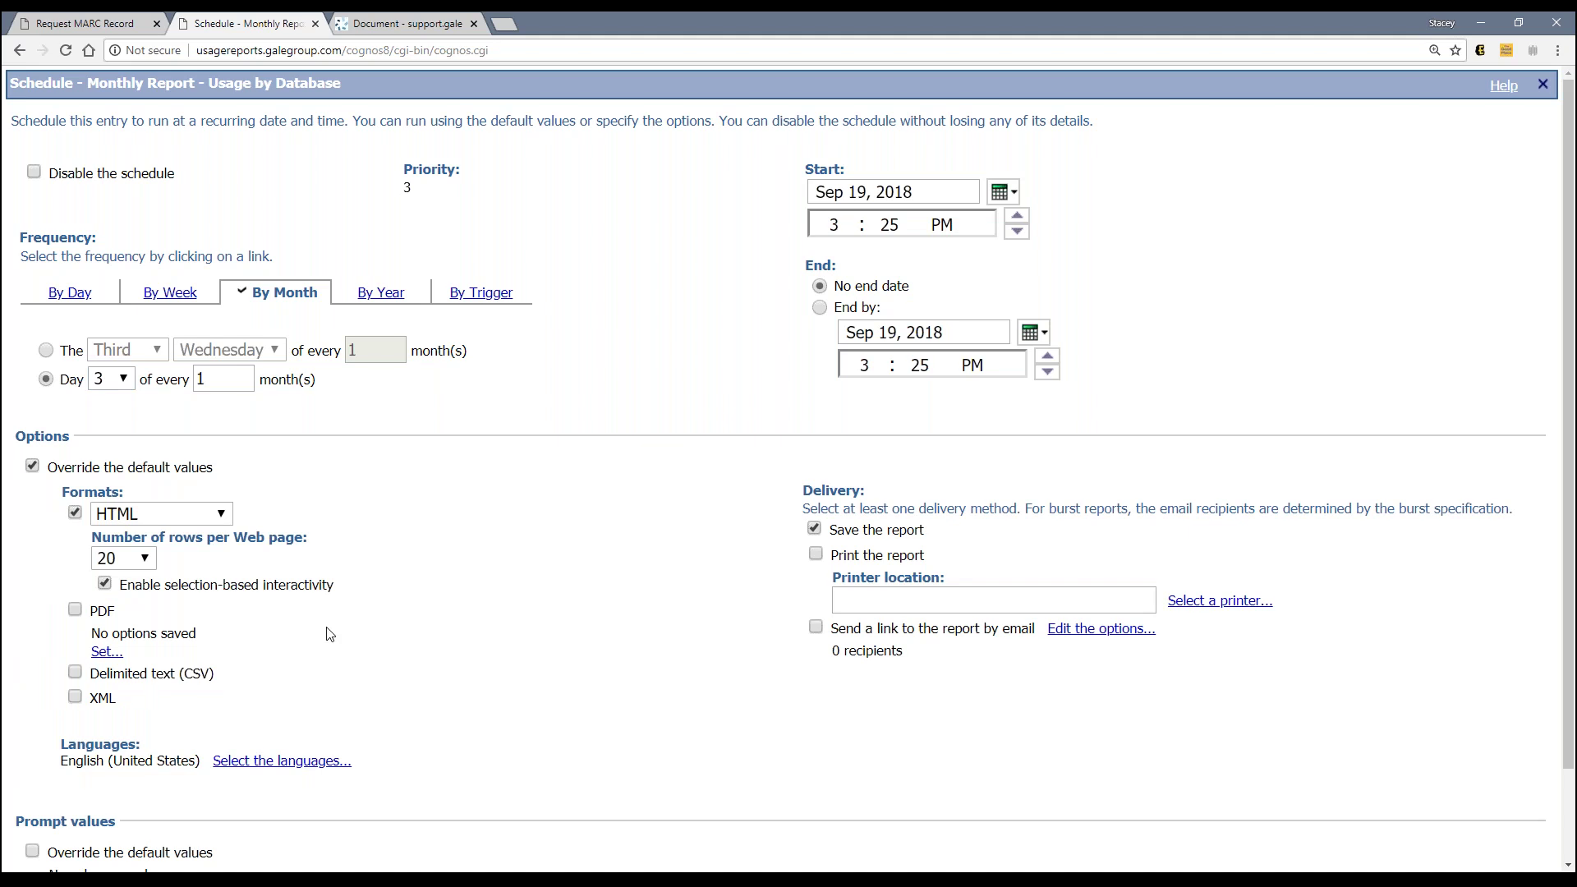
pyautogui.scroll(-2, 328, 634)
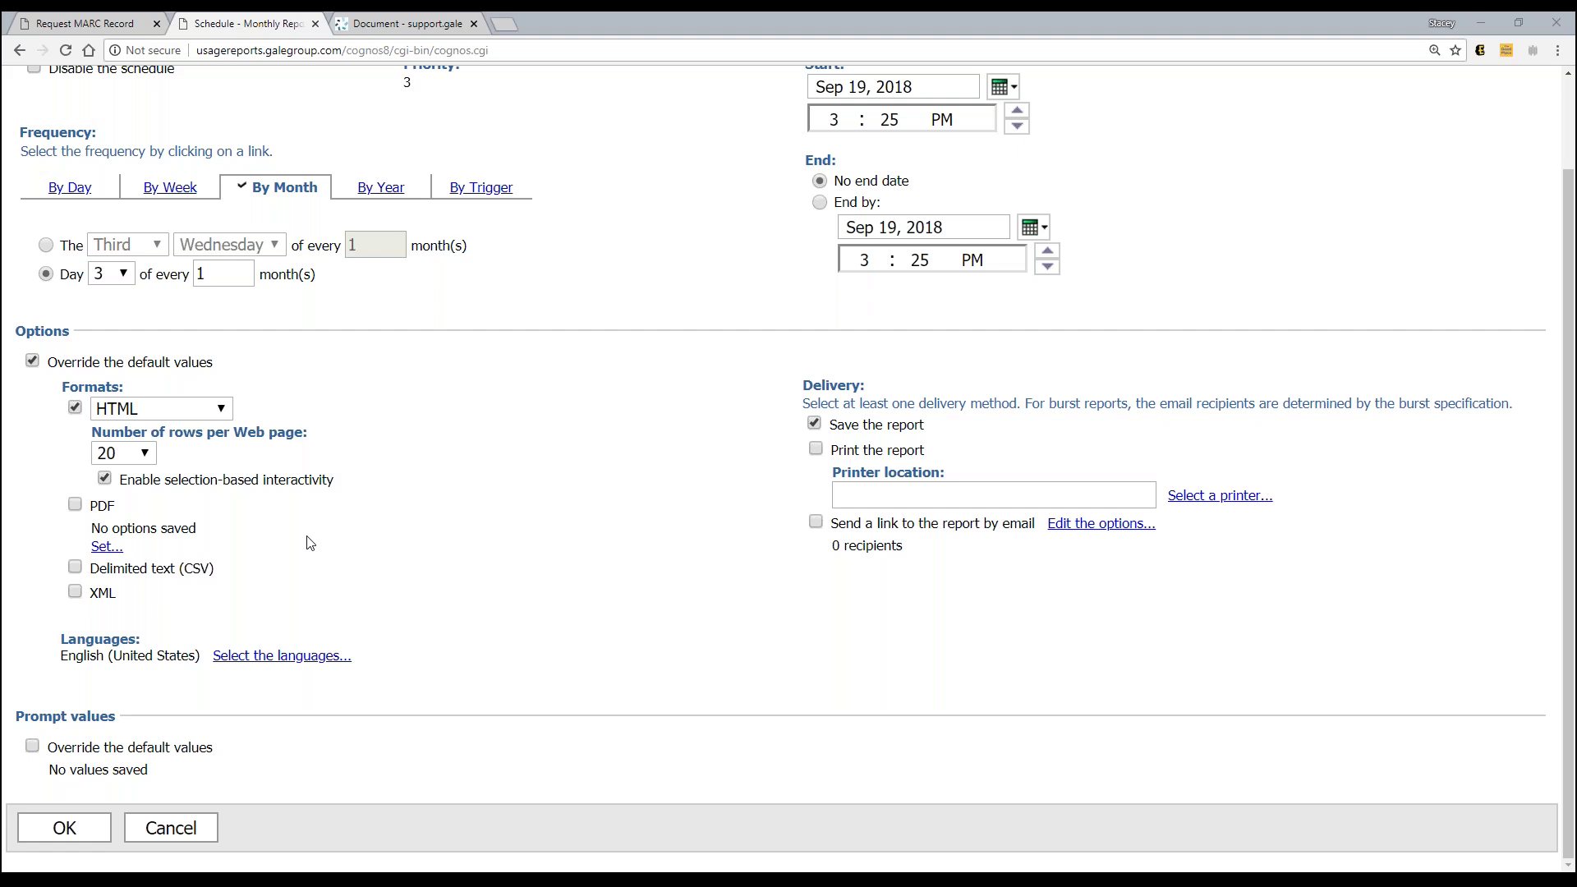
pyautogui.click(74, 566)
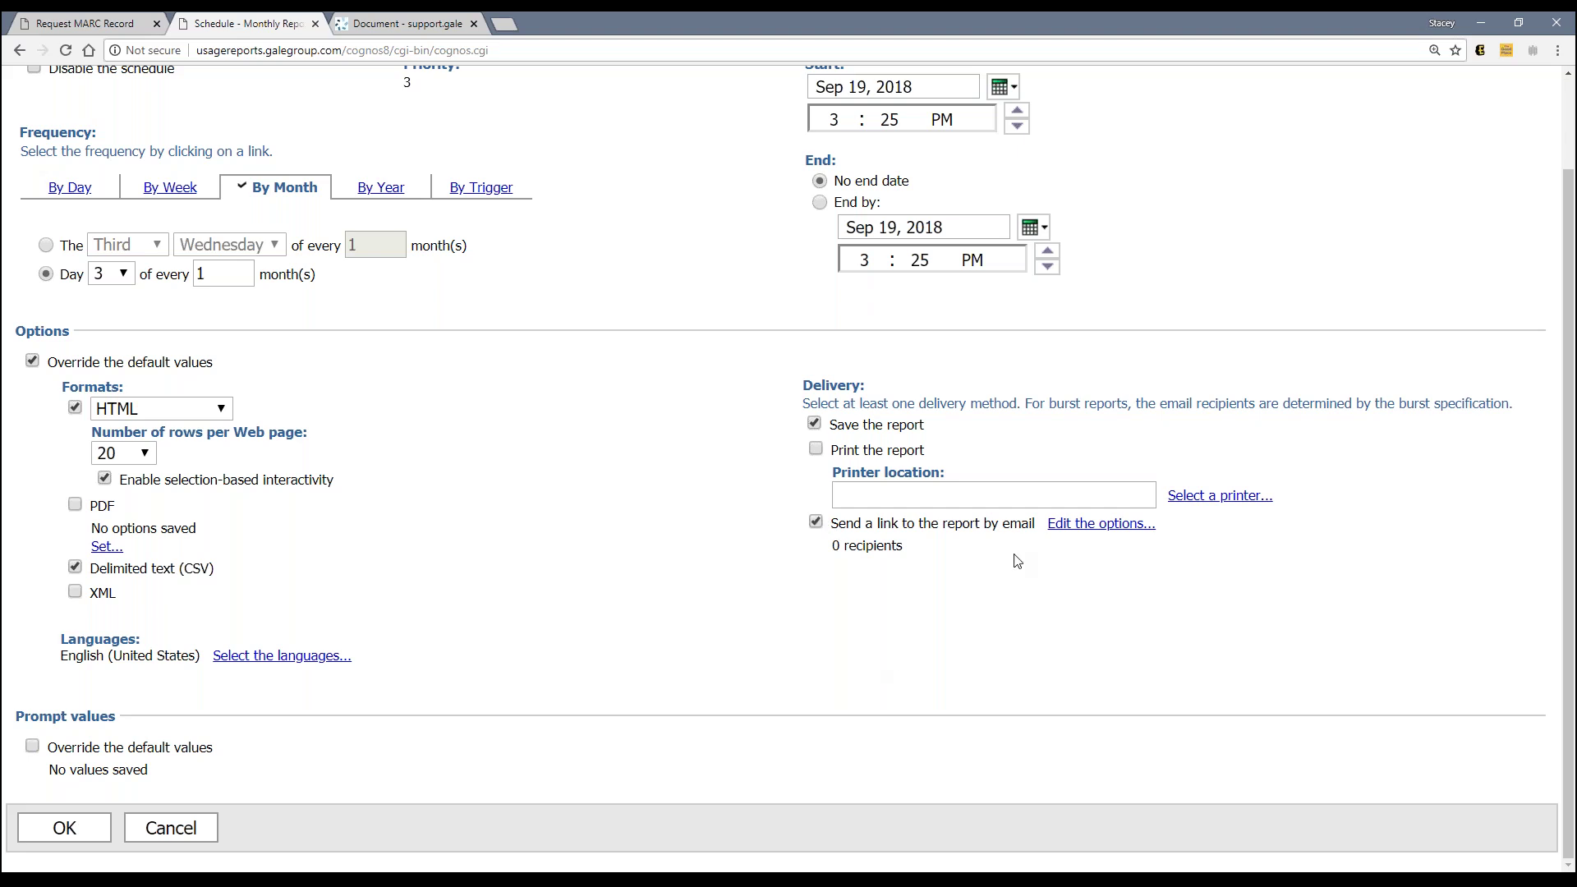
# Step: Set the email delivery to attach the report, address it to the recipient's e-mail, and accept
pyautogui.click(1074, 533)
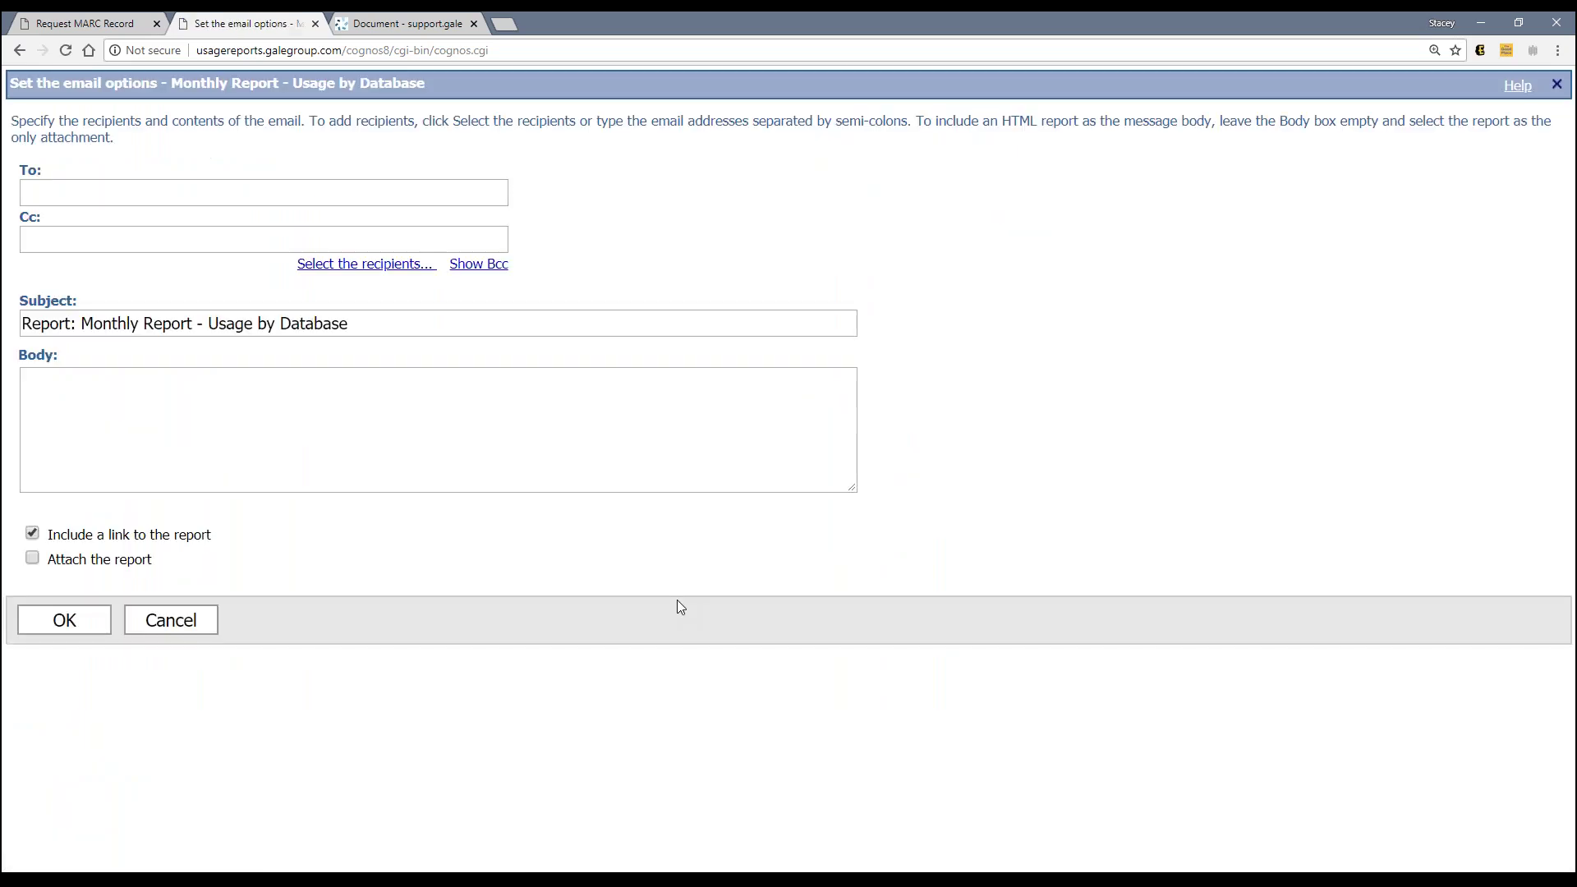
pyautogui.click(31, 559)
pyautogui.click(87, 197)
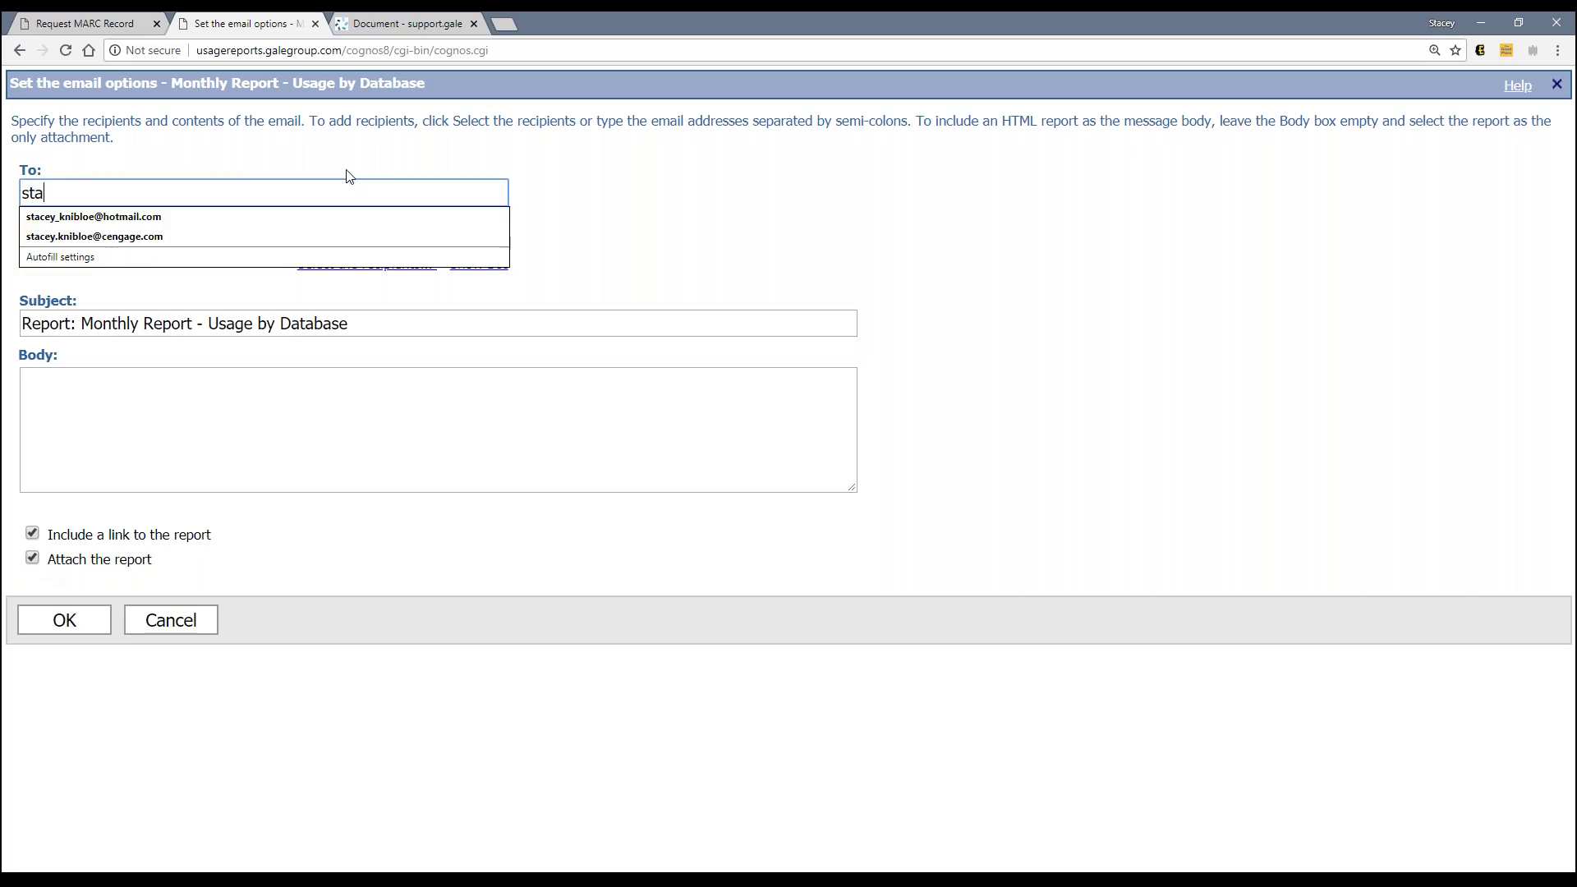
pyautogui.click(234, 283)
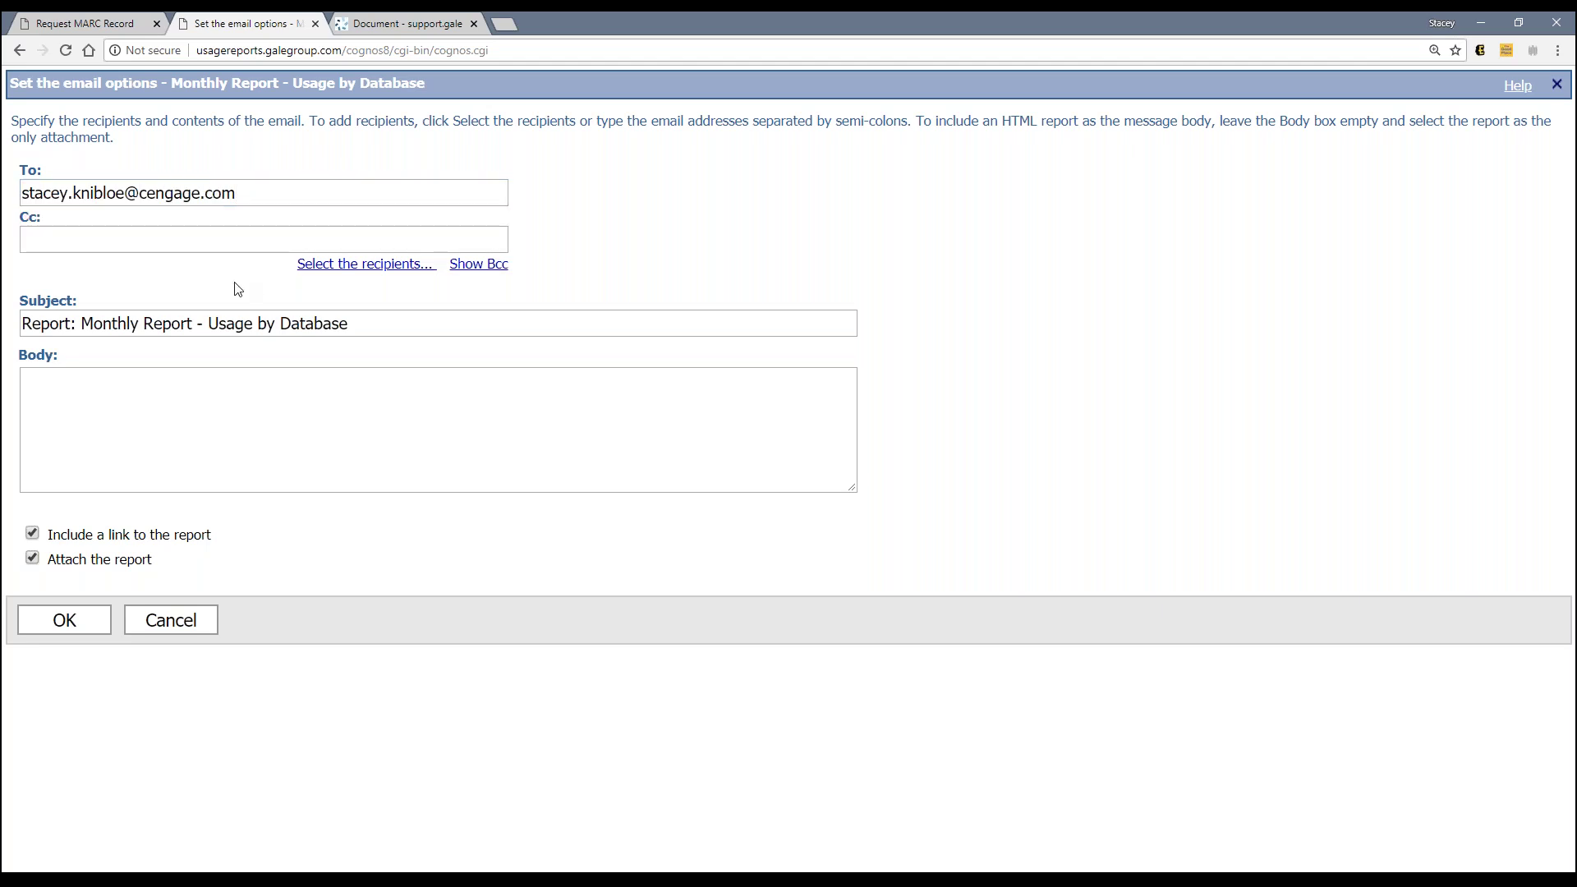
pyautogui.click(222, 239)
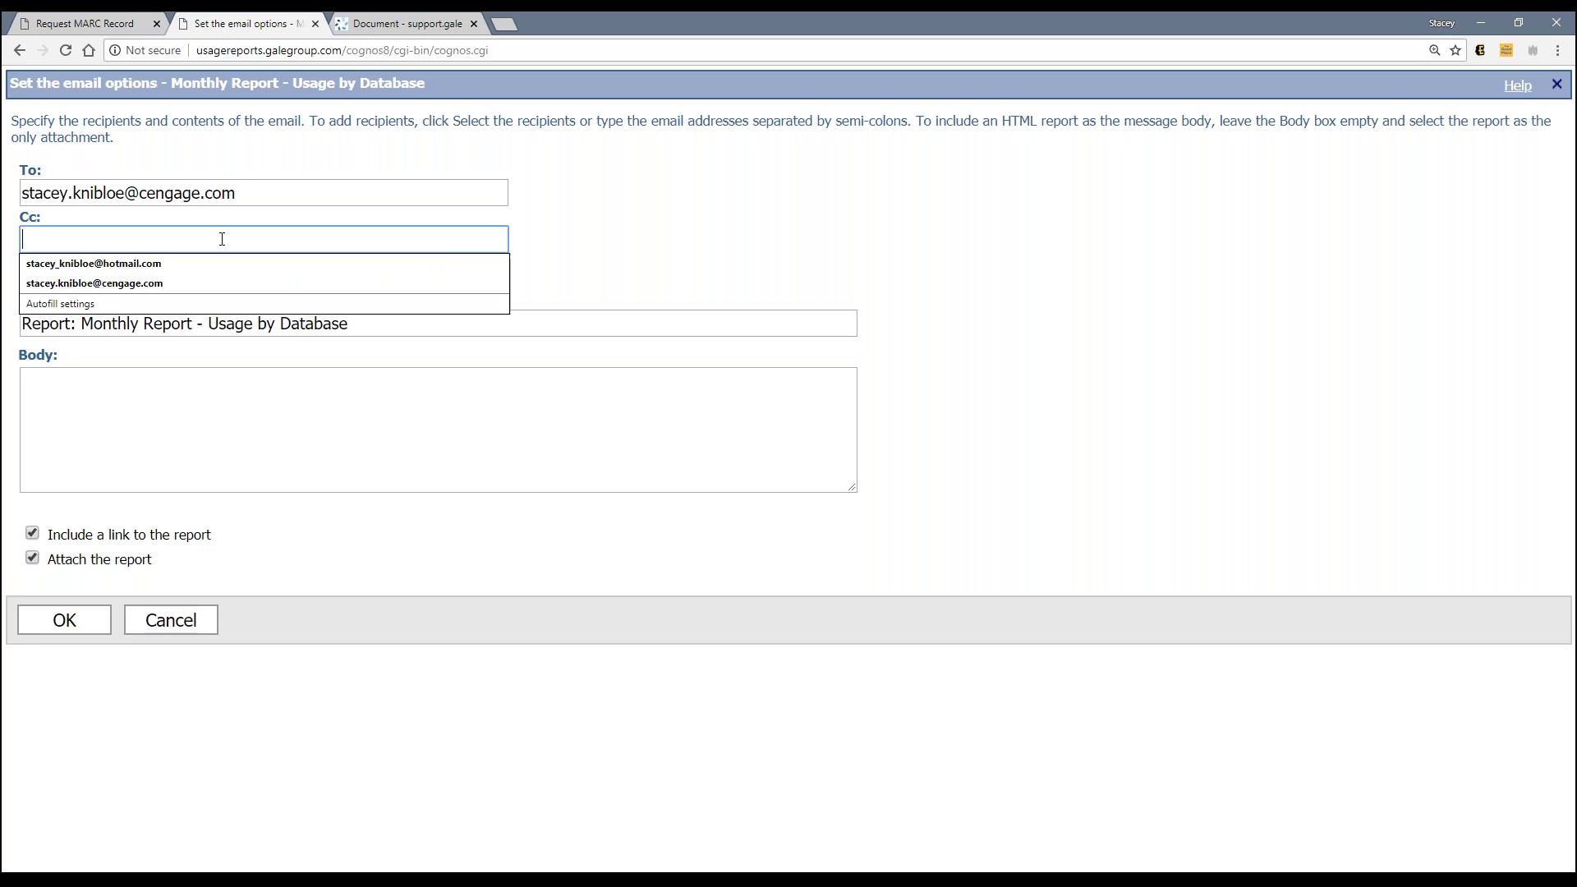
pyautogui.click(195, 423)
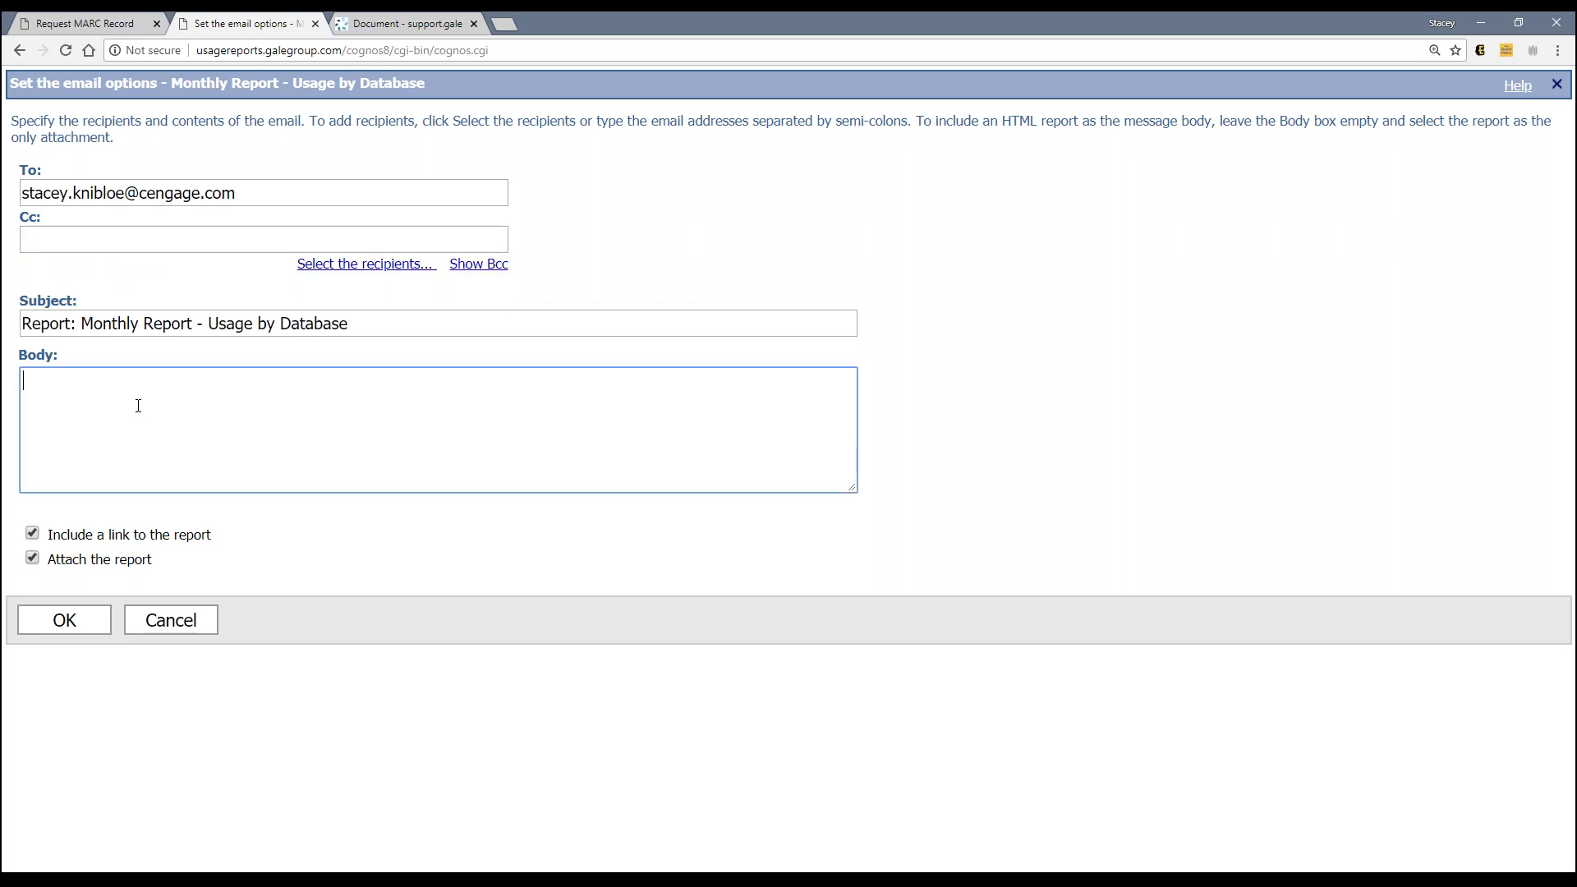
pyautogui.click(60, 327)
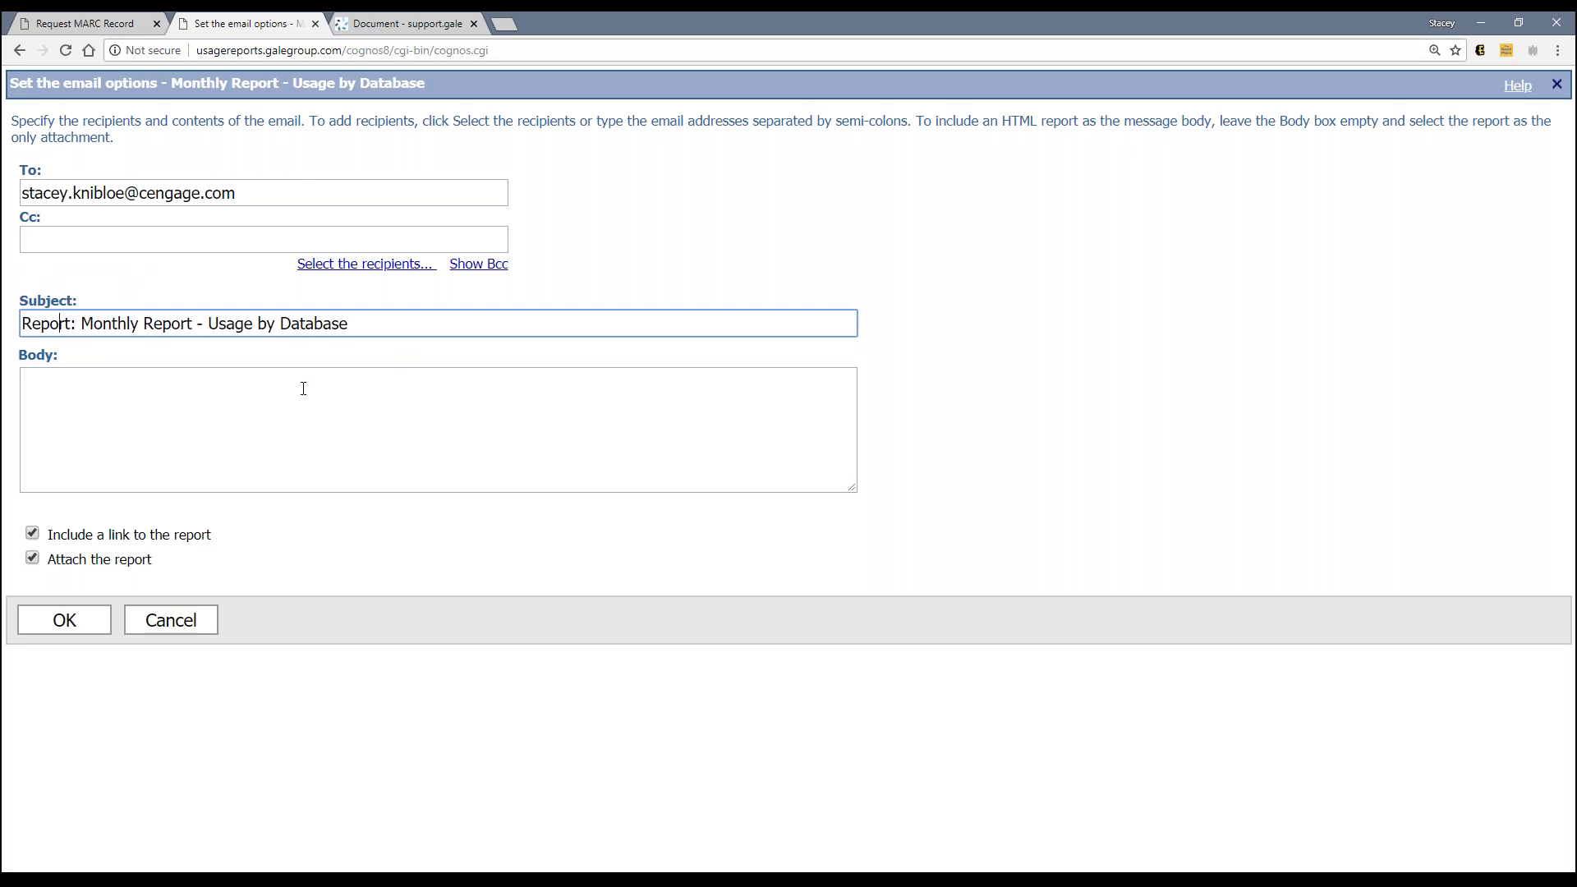
pyautogui.click(134, 383)
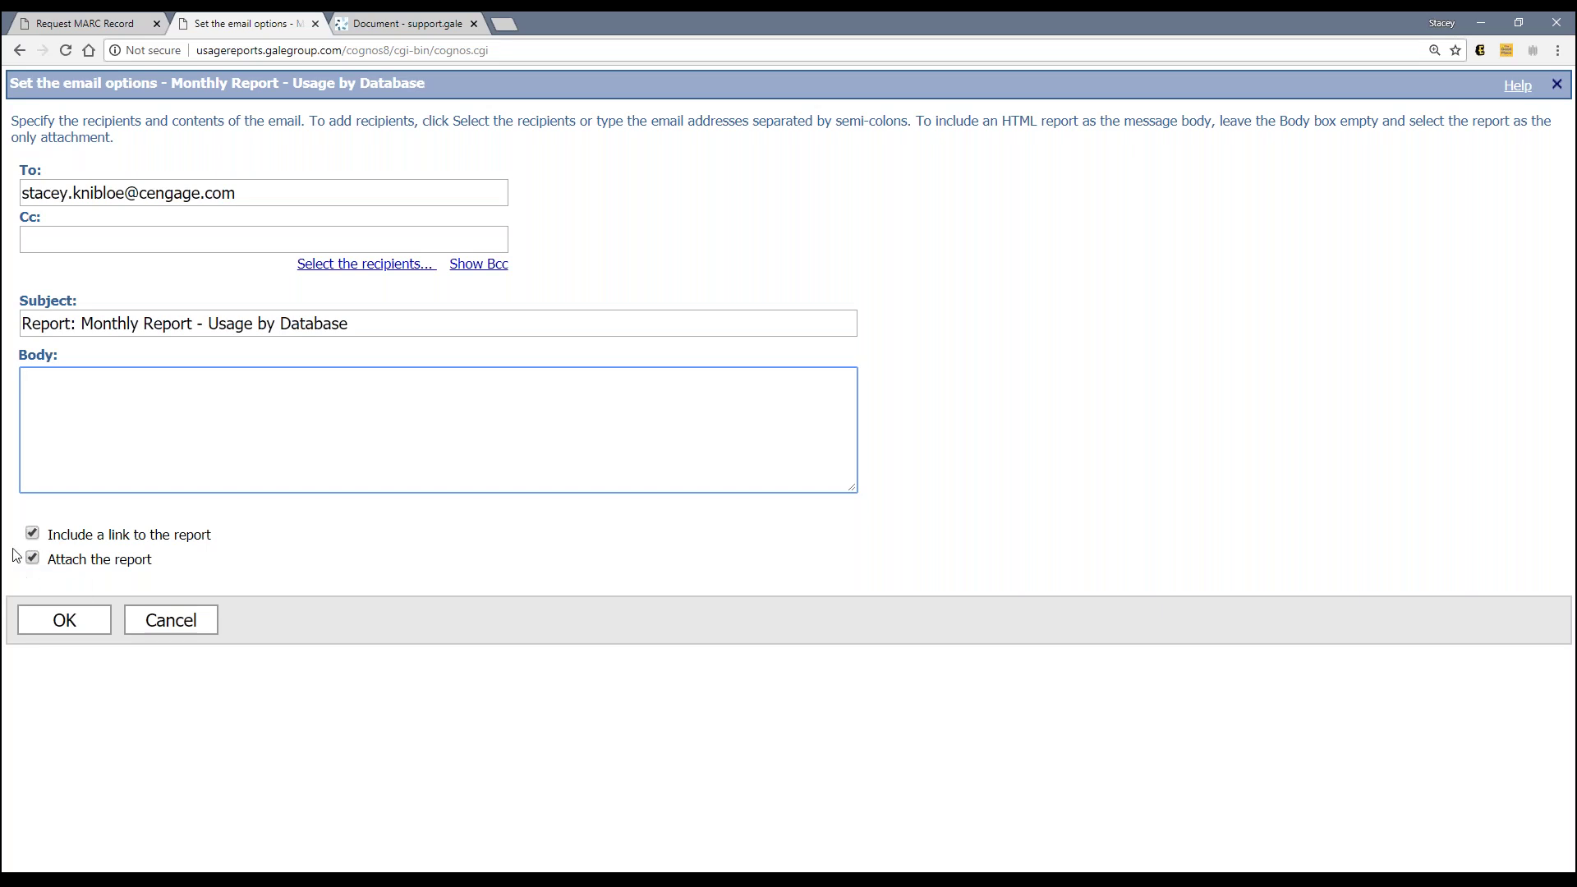
pyautogui.click(65, 621)
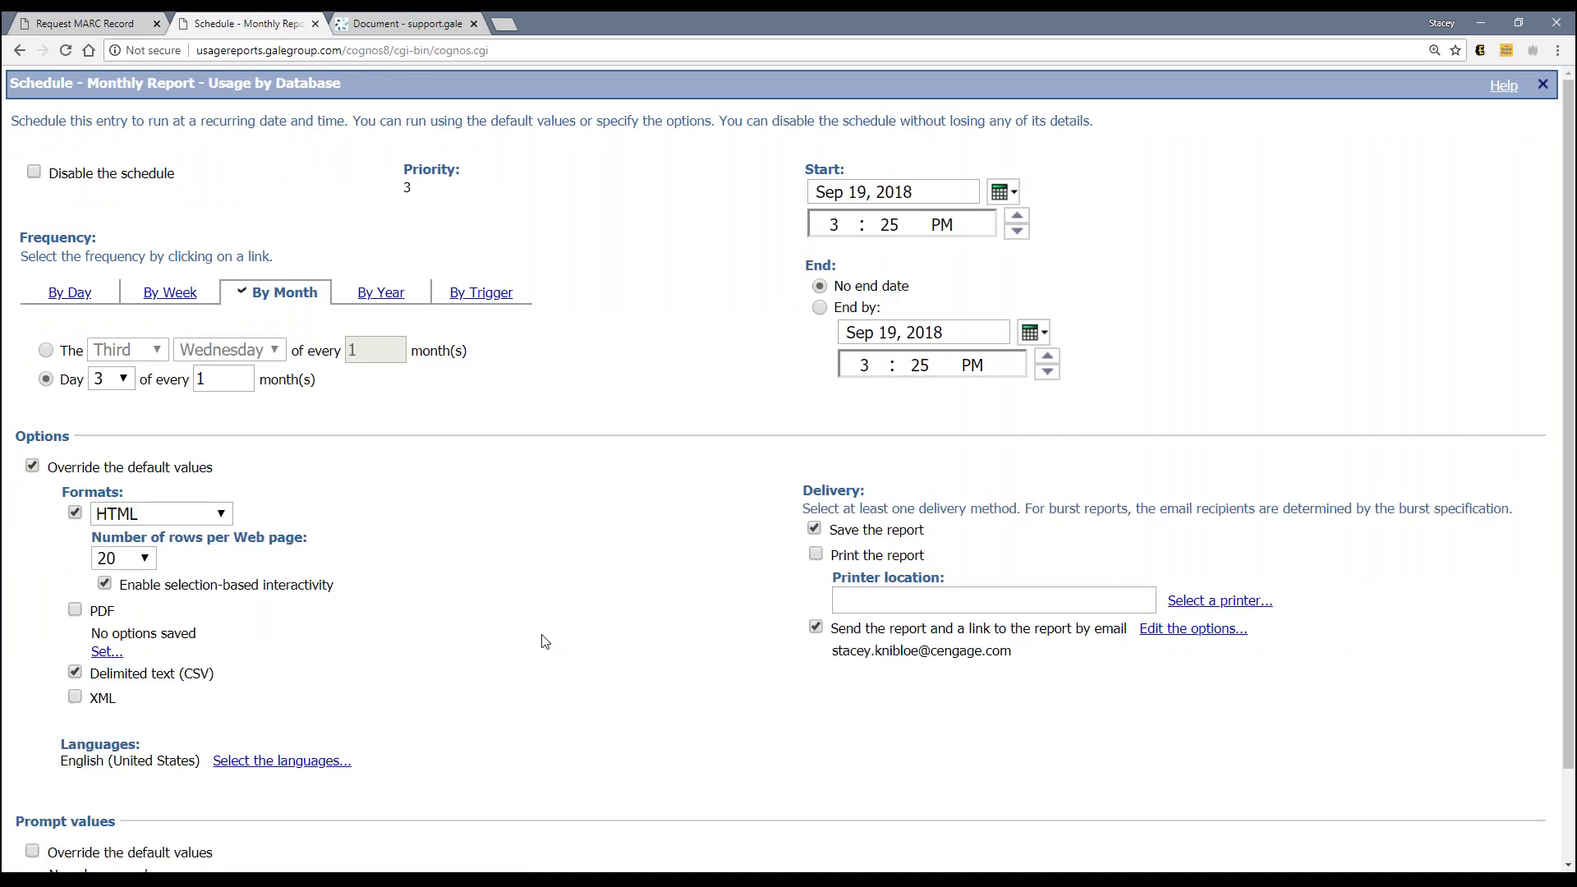
# Step: Turn on Override the default values under Prompt values
pyautogui.scroll(-2, 488, 571)
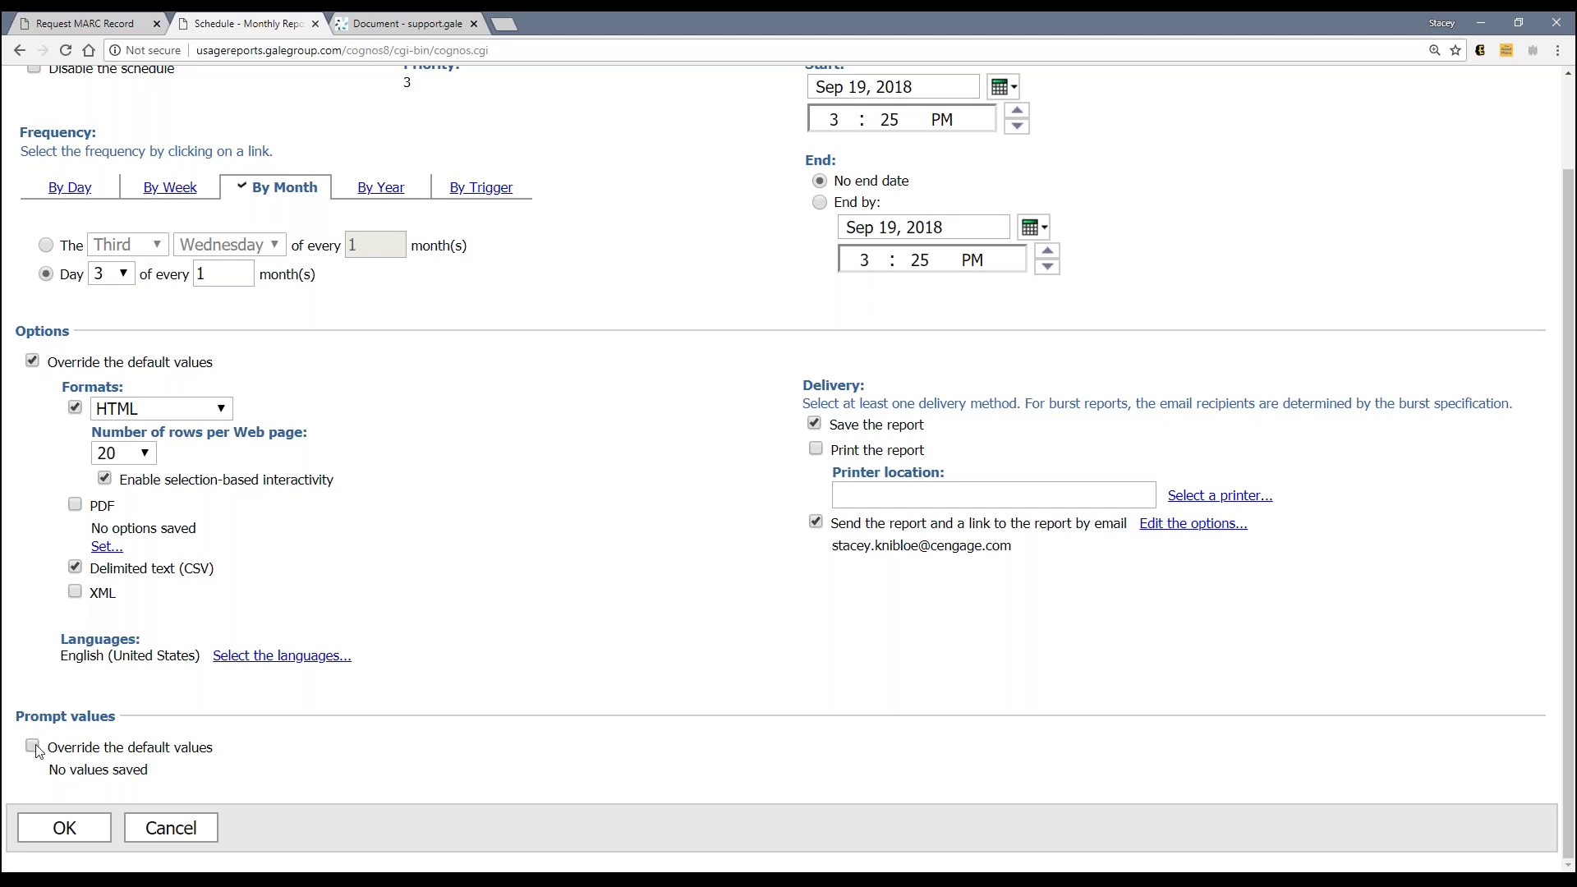
pyautogui.click(32, 746)
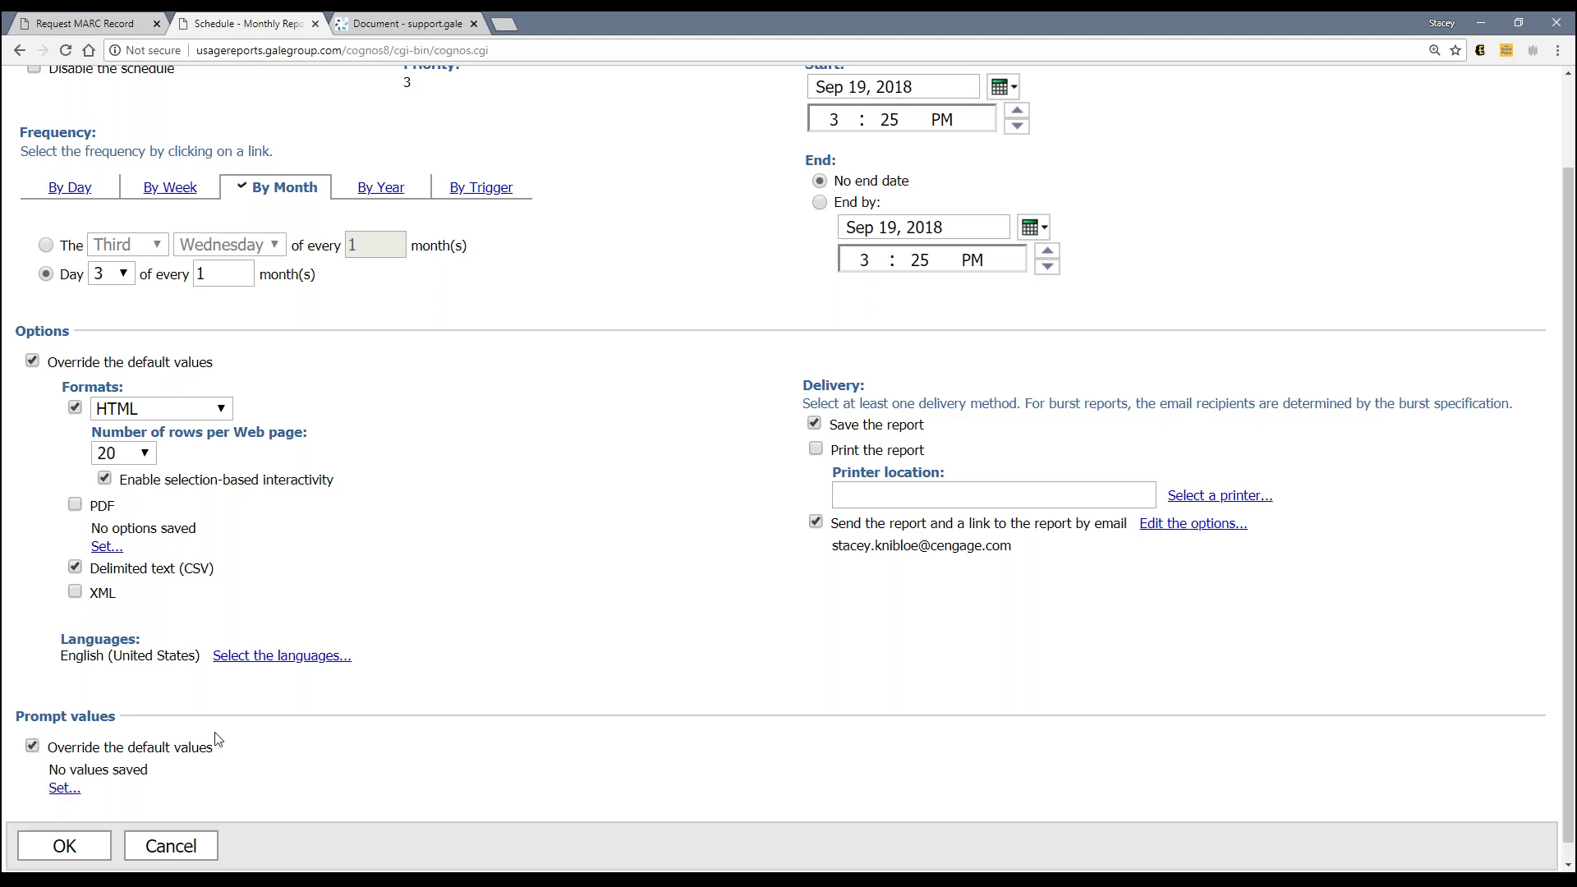
# Step: Set the Date Selection prompt to Last Month and finish the prompt page
pyautogui.click(65, 790)
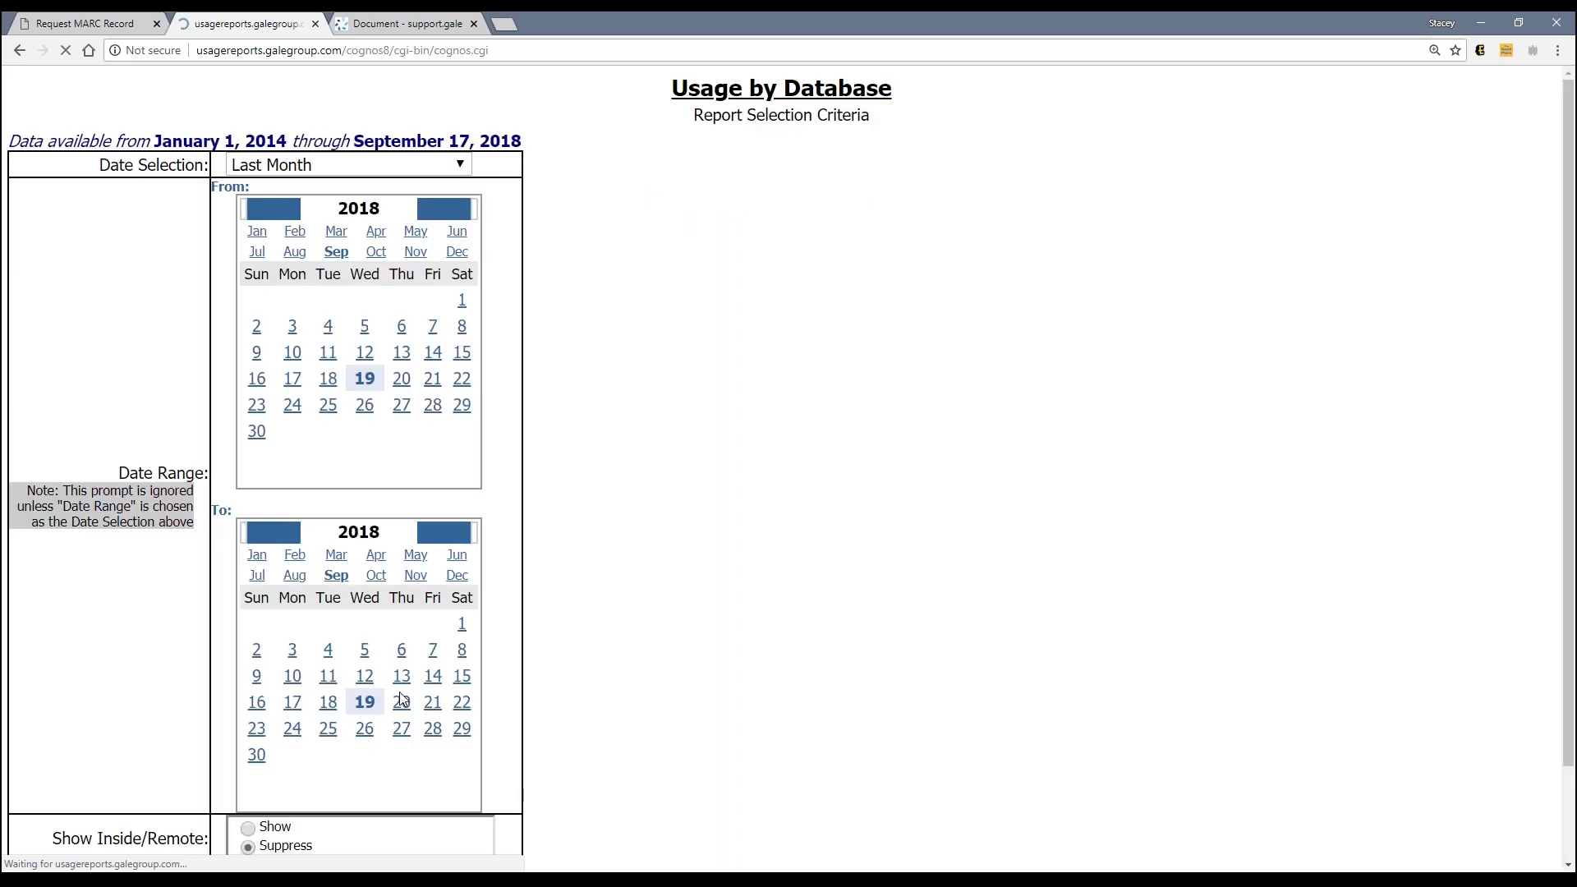
pyautogui.click(309, 168)
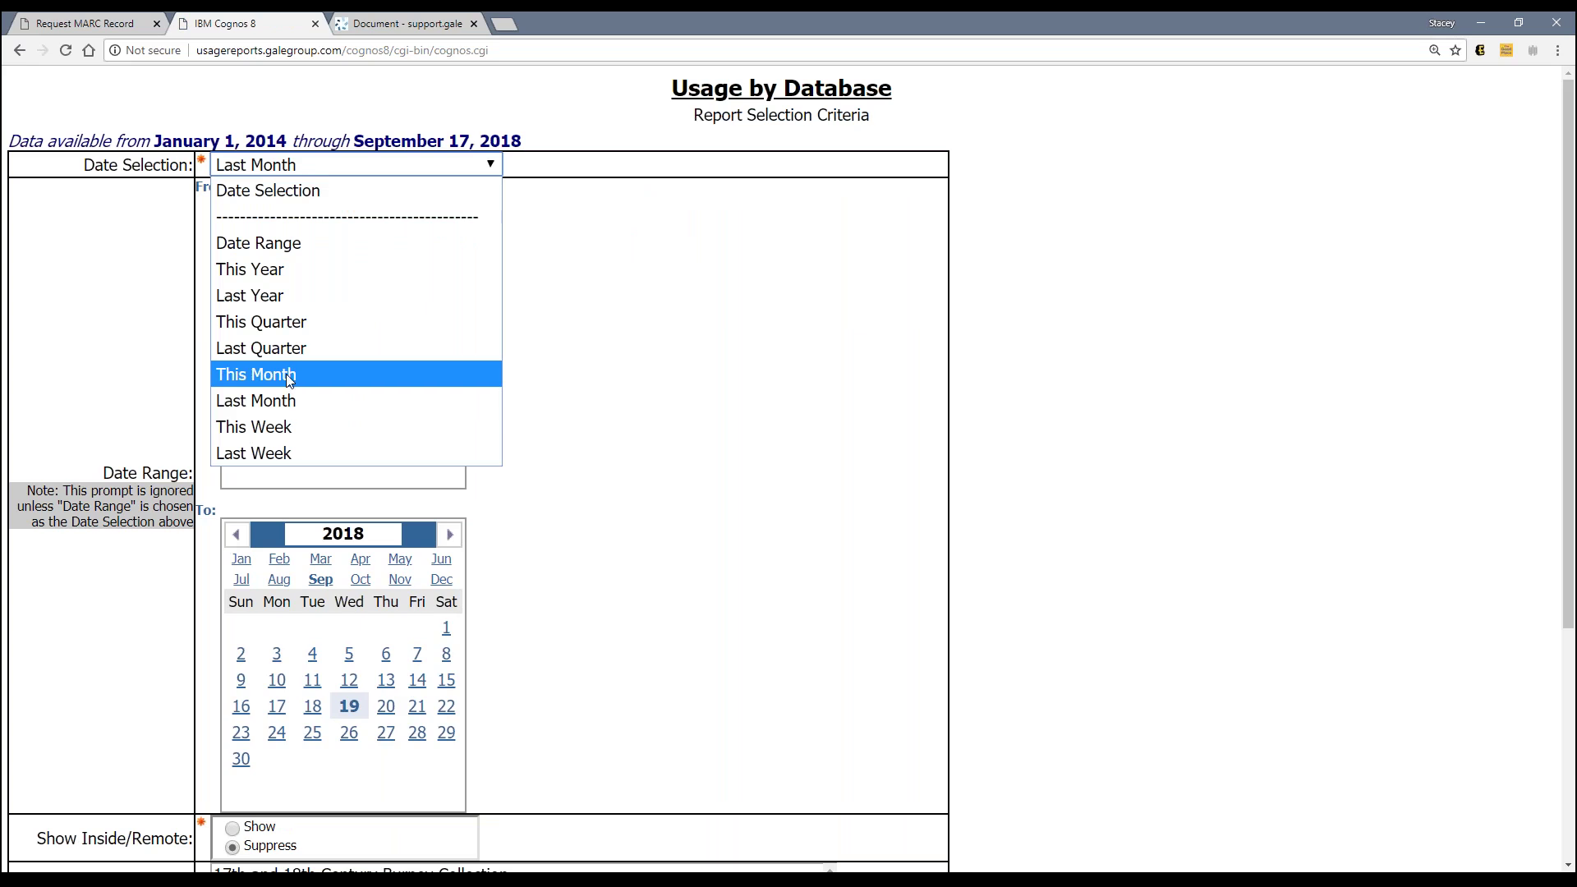
pyautogui.click(286, 403)
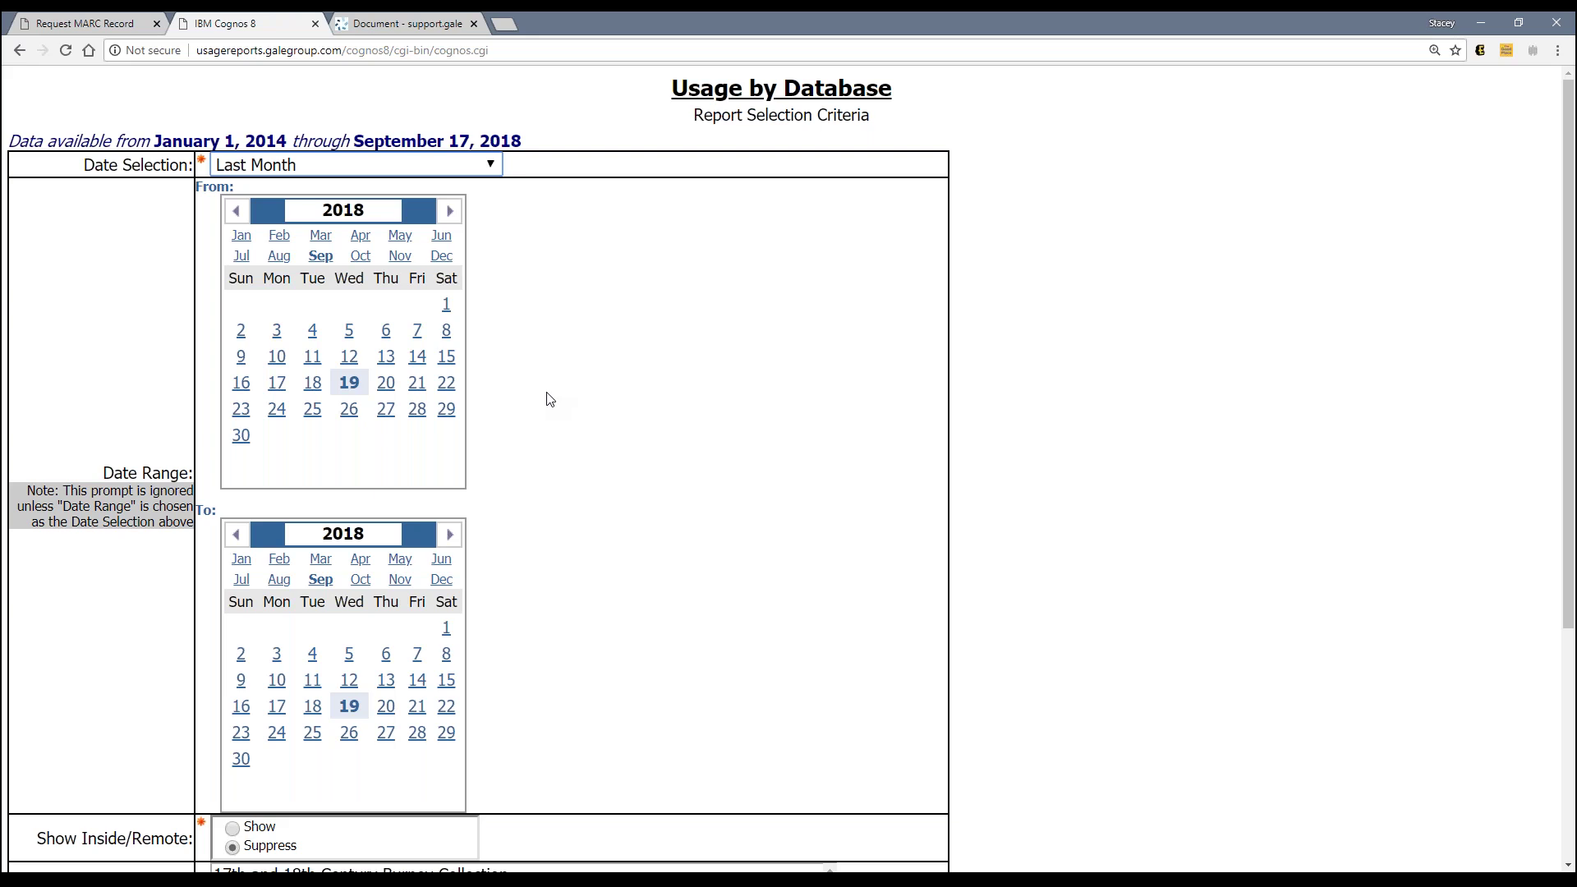
pyautogui.click(498, 167)
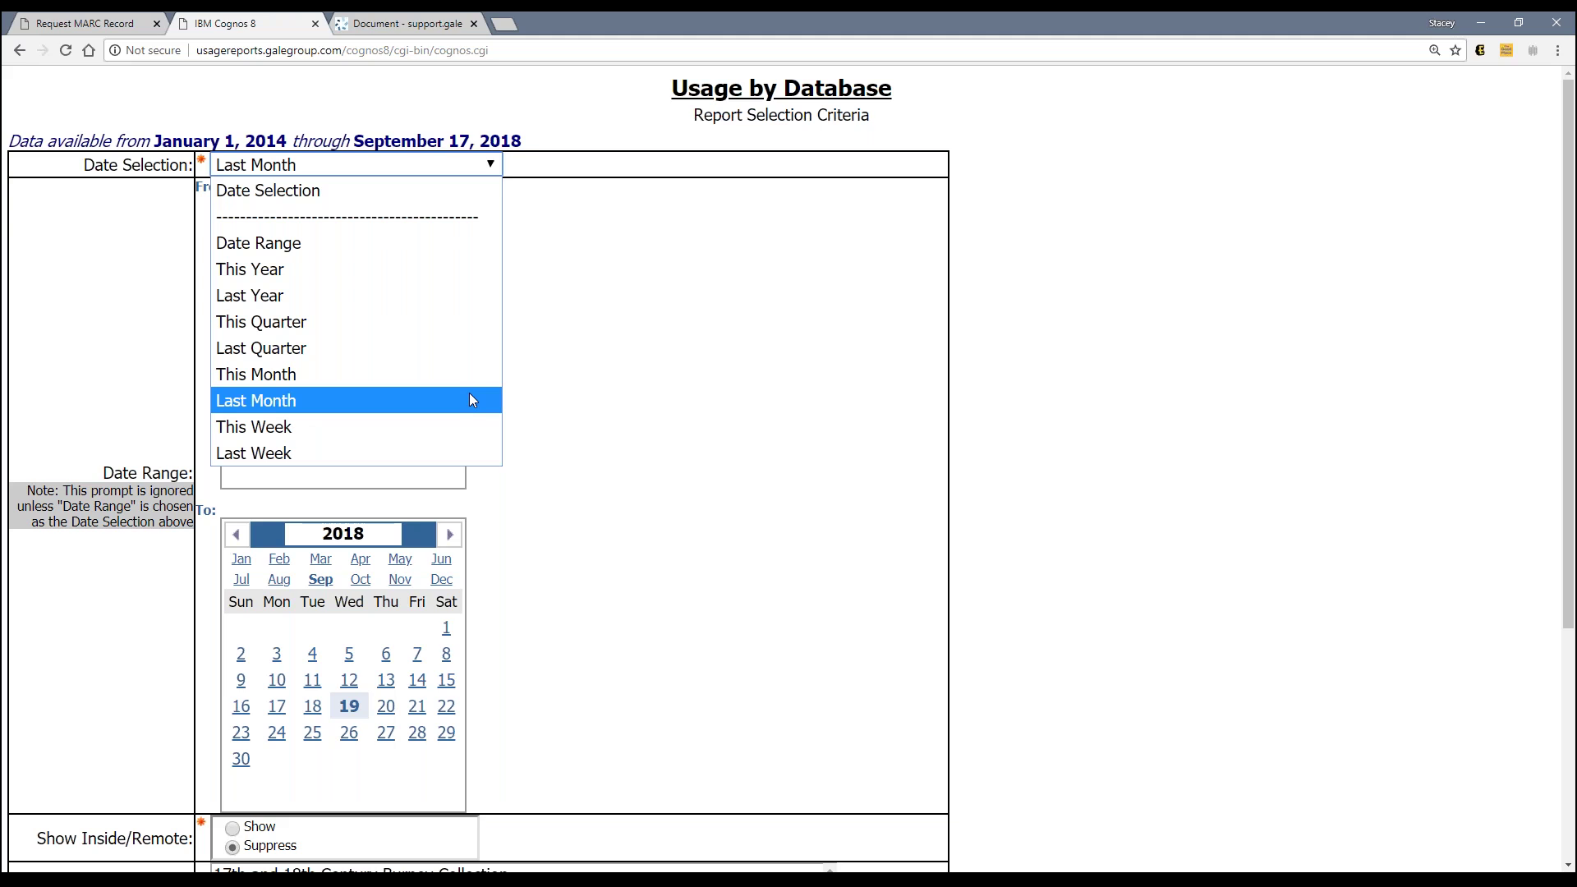
pyautogui.click(470, 400)
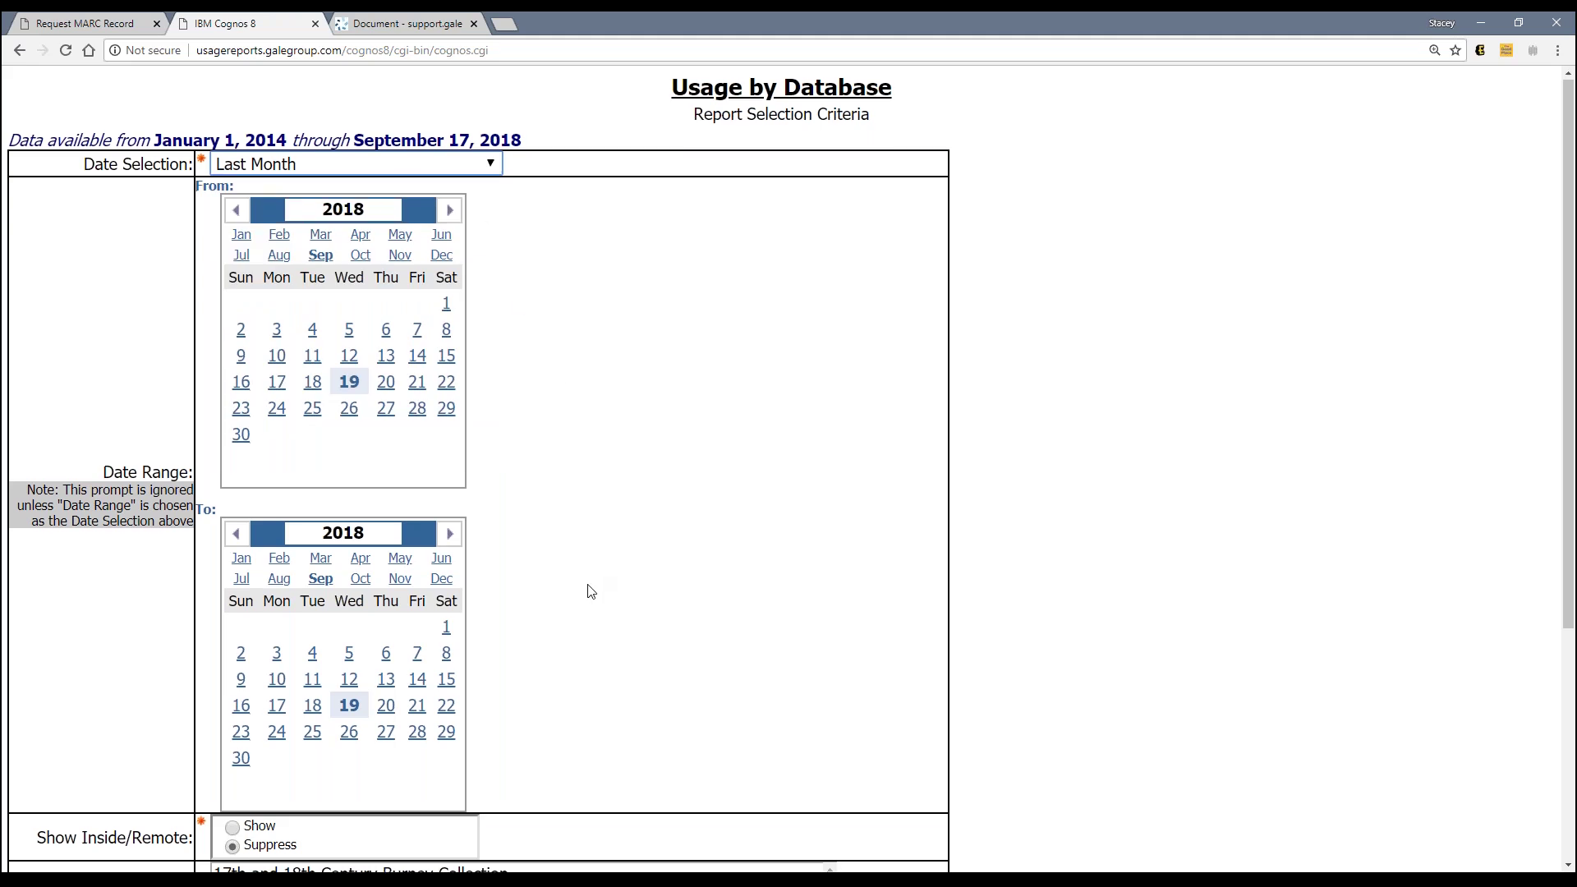
pyautogui.scroll(-2, 588, 591)
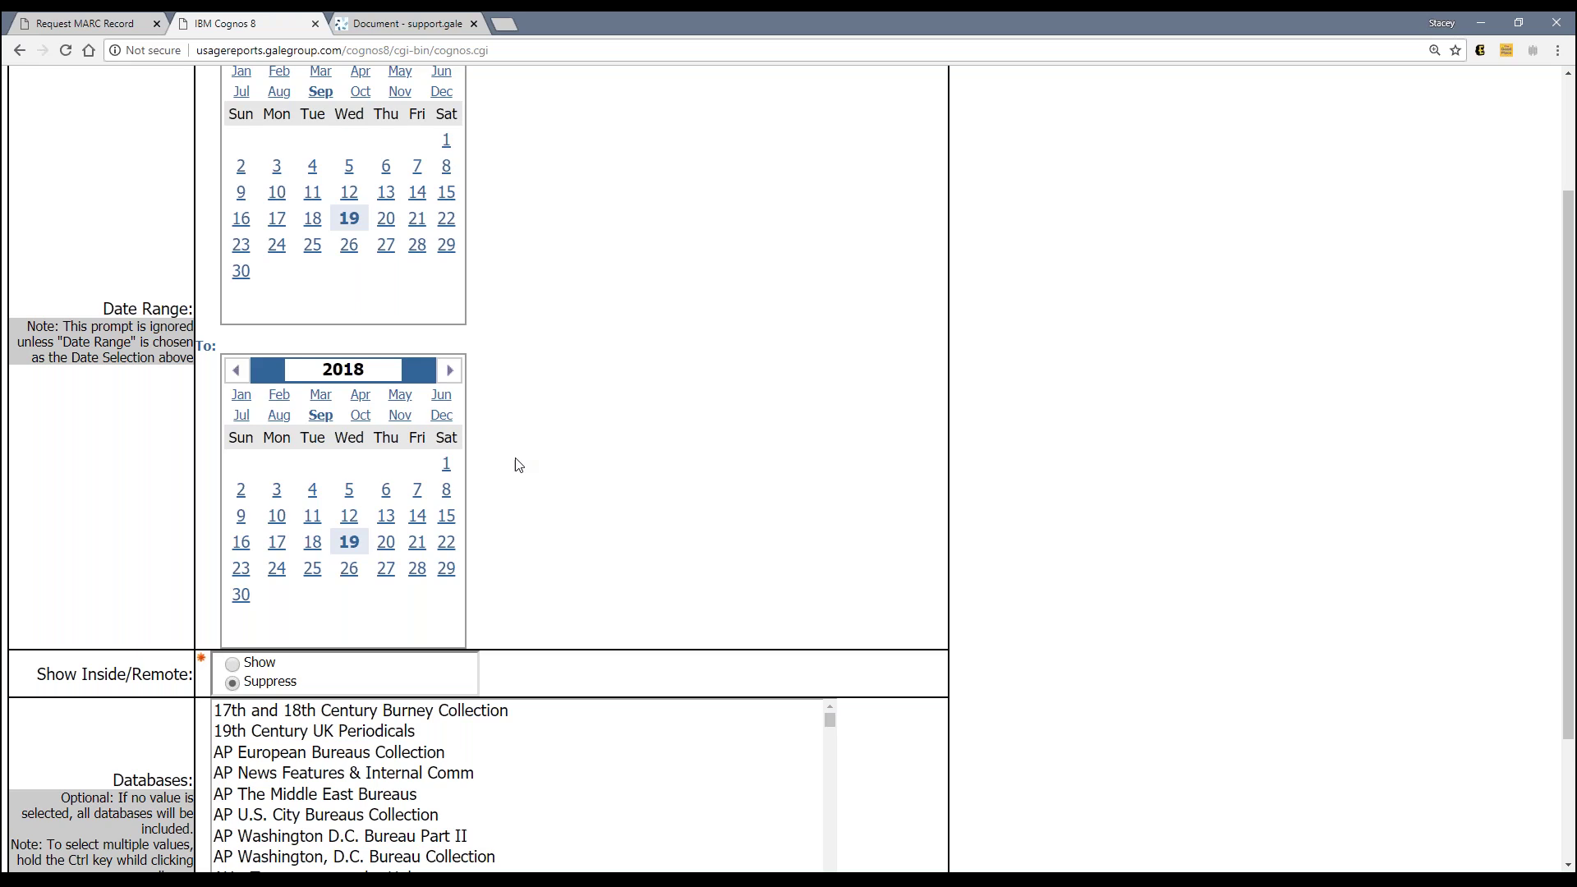
pyautogui.scroll(-4, 615, 591)
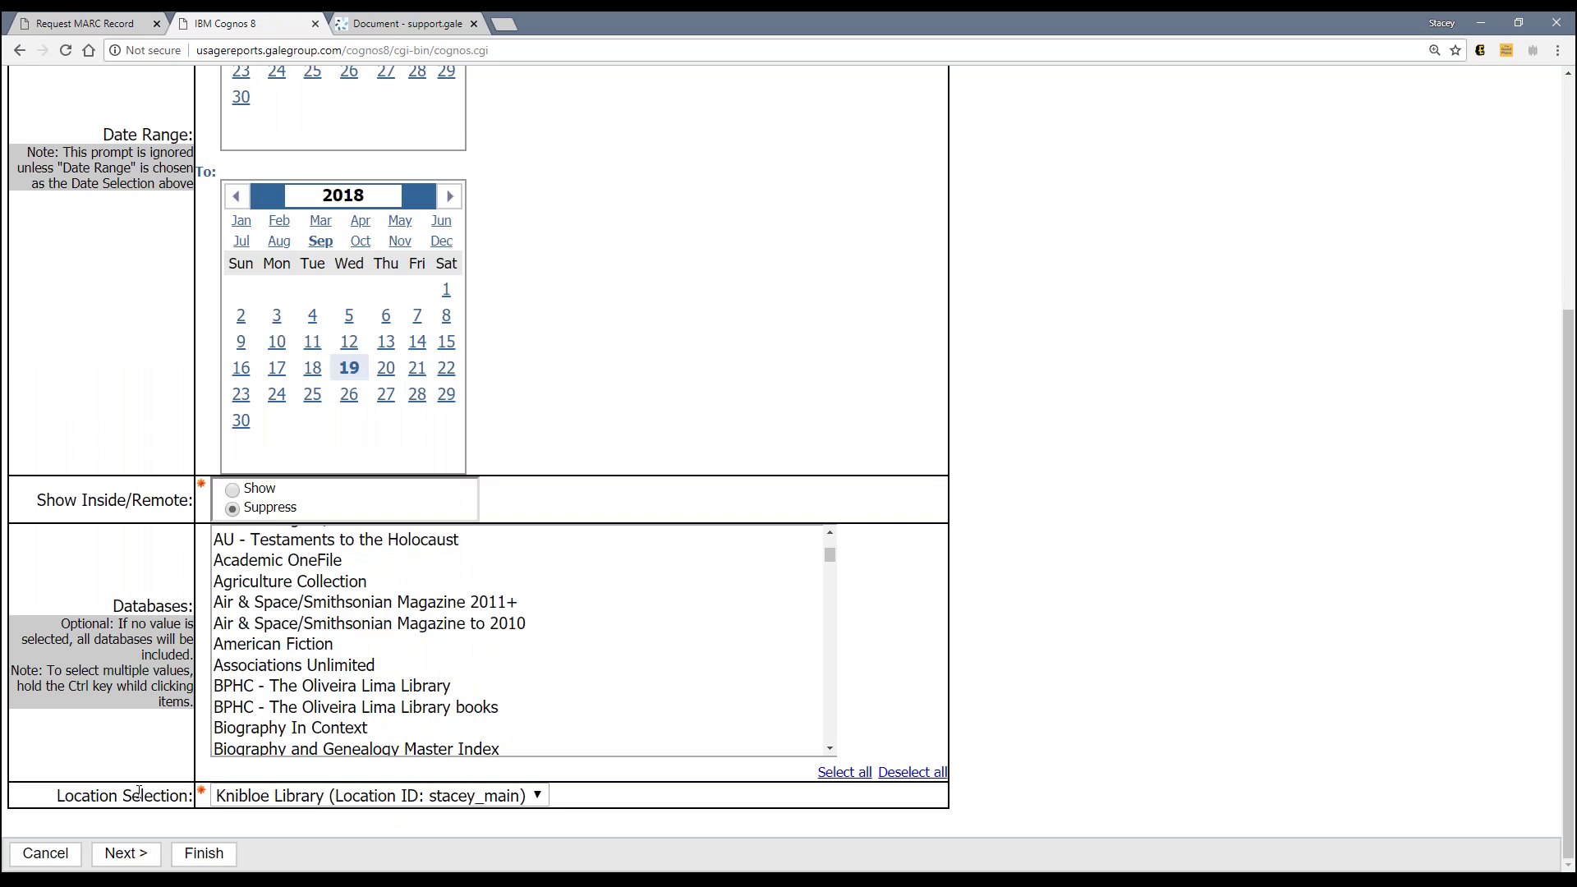
pyautogui.click(226, 856)
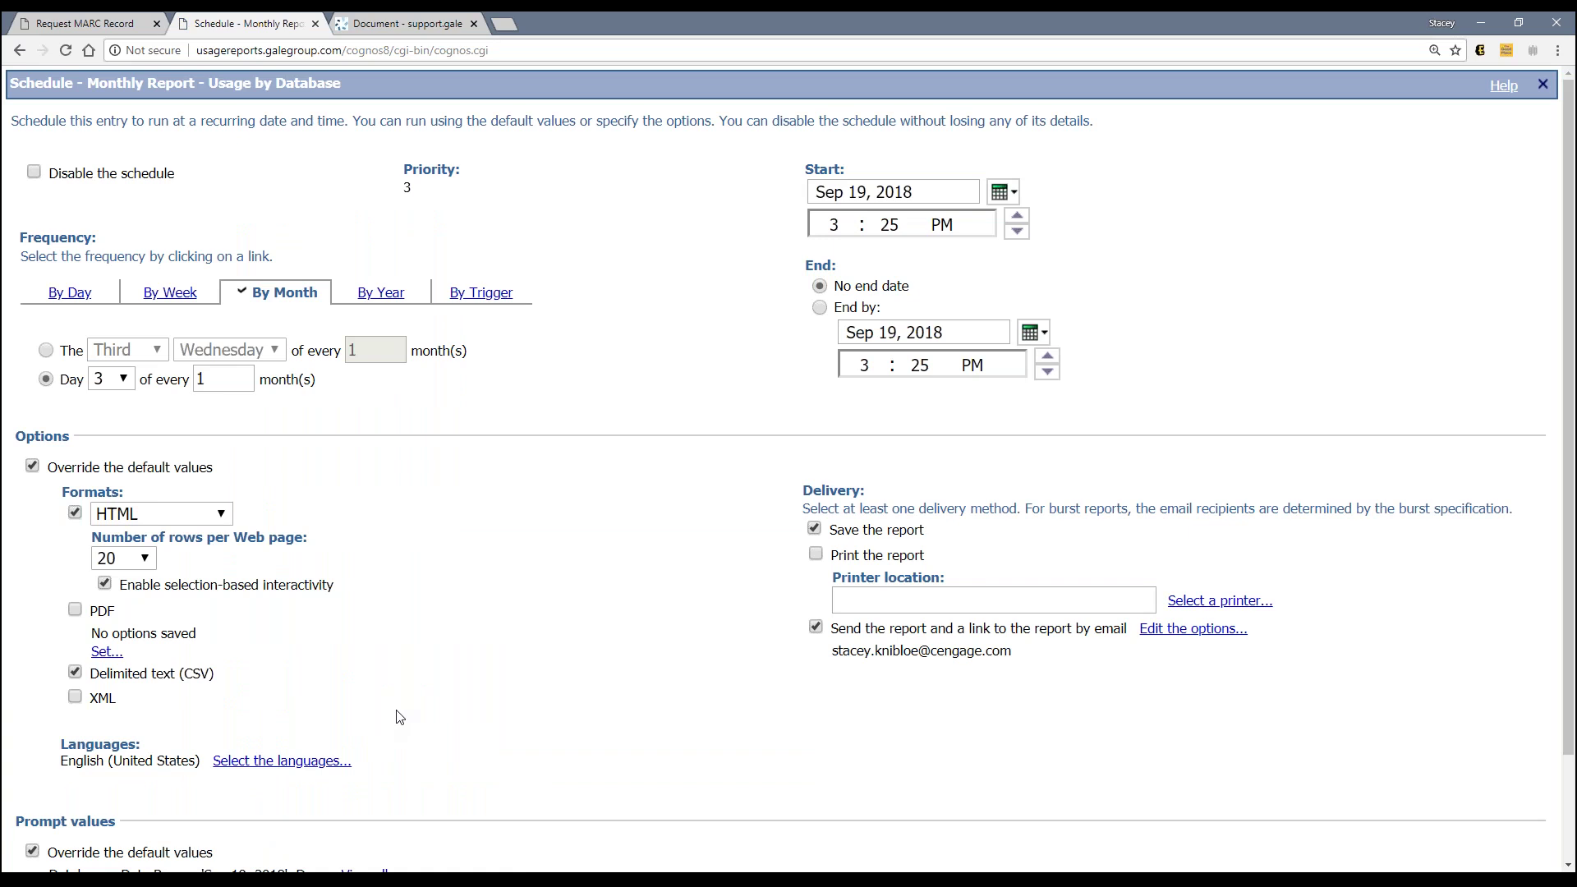
# Step: Save the monthly schedule with its prompt values and return to the Gale Customer Reports portal
pyautogui.scroll(-2, 226, 554)
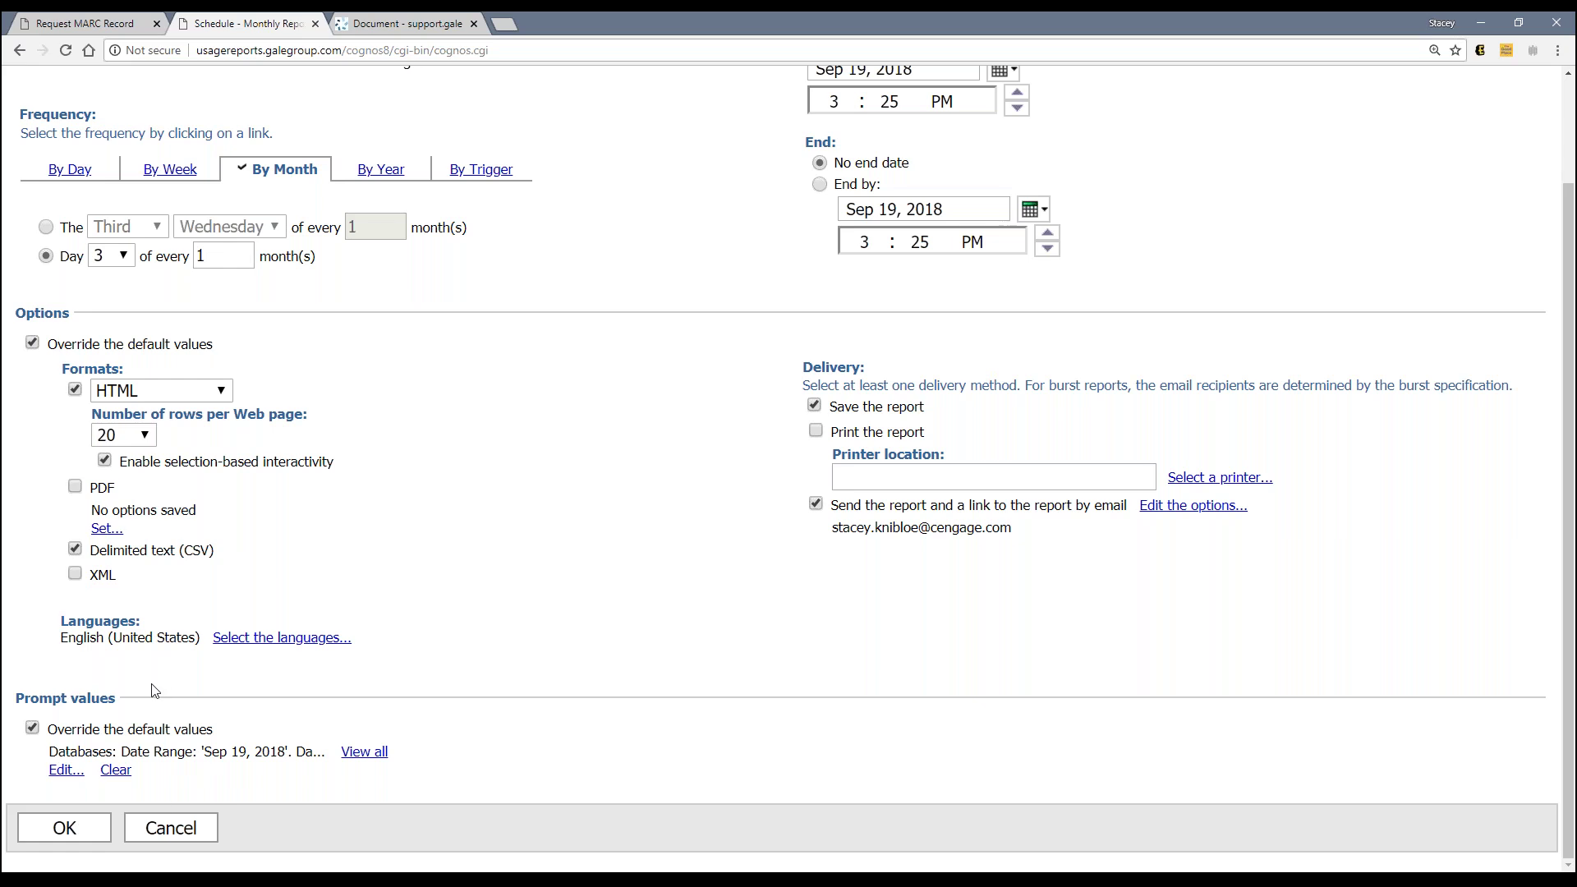
pyautogui.click(80, 832)
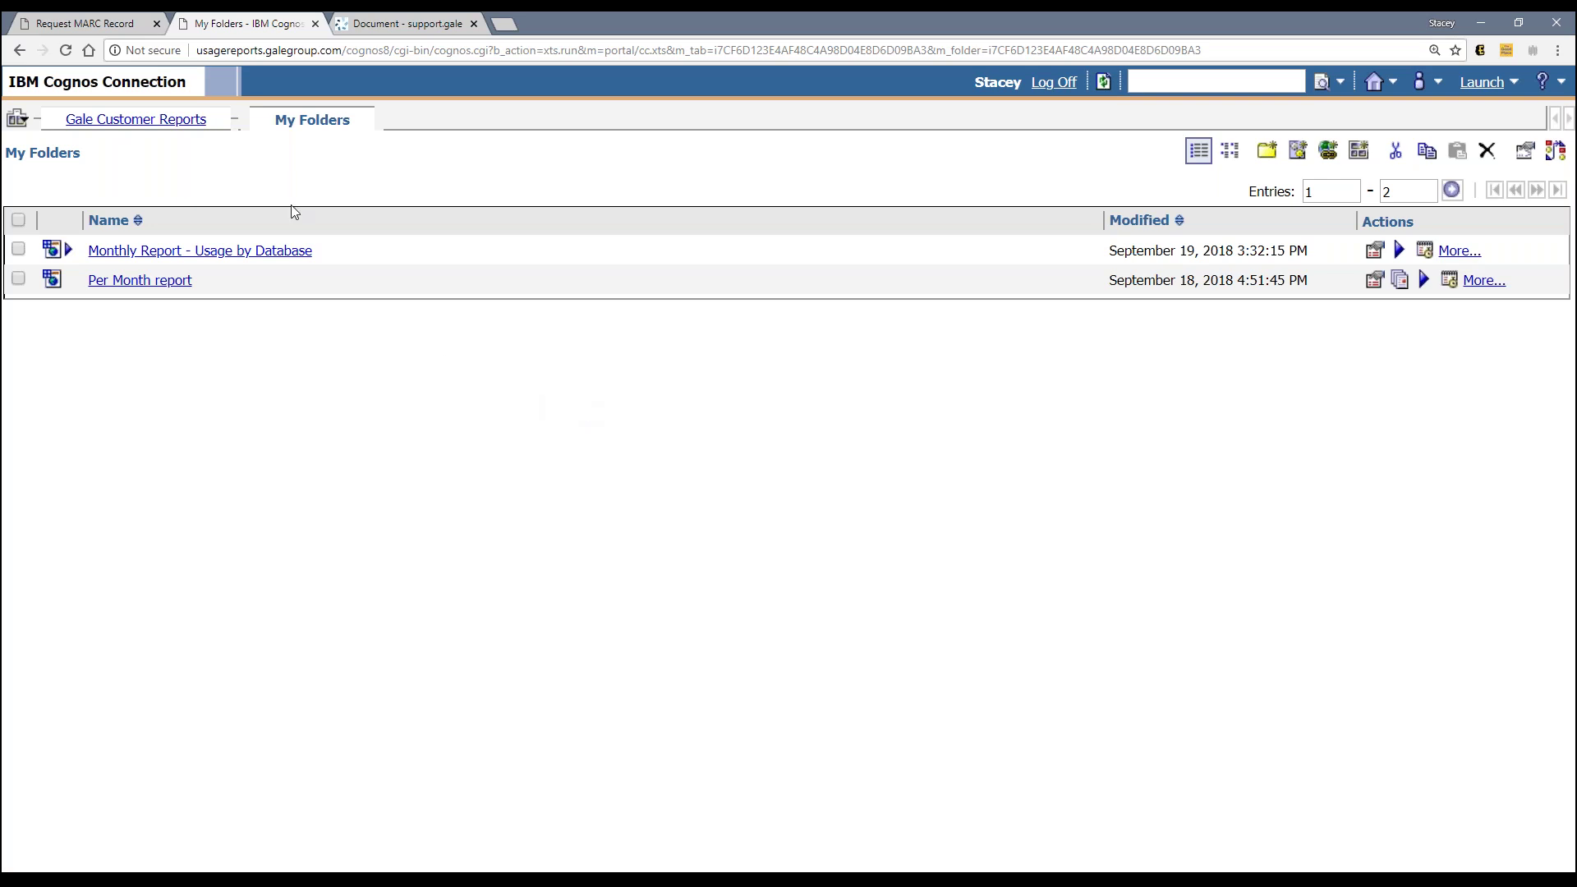
pyautogui.click(154, 125)
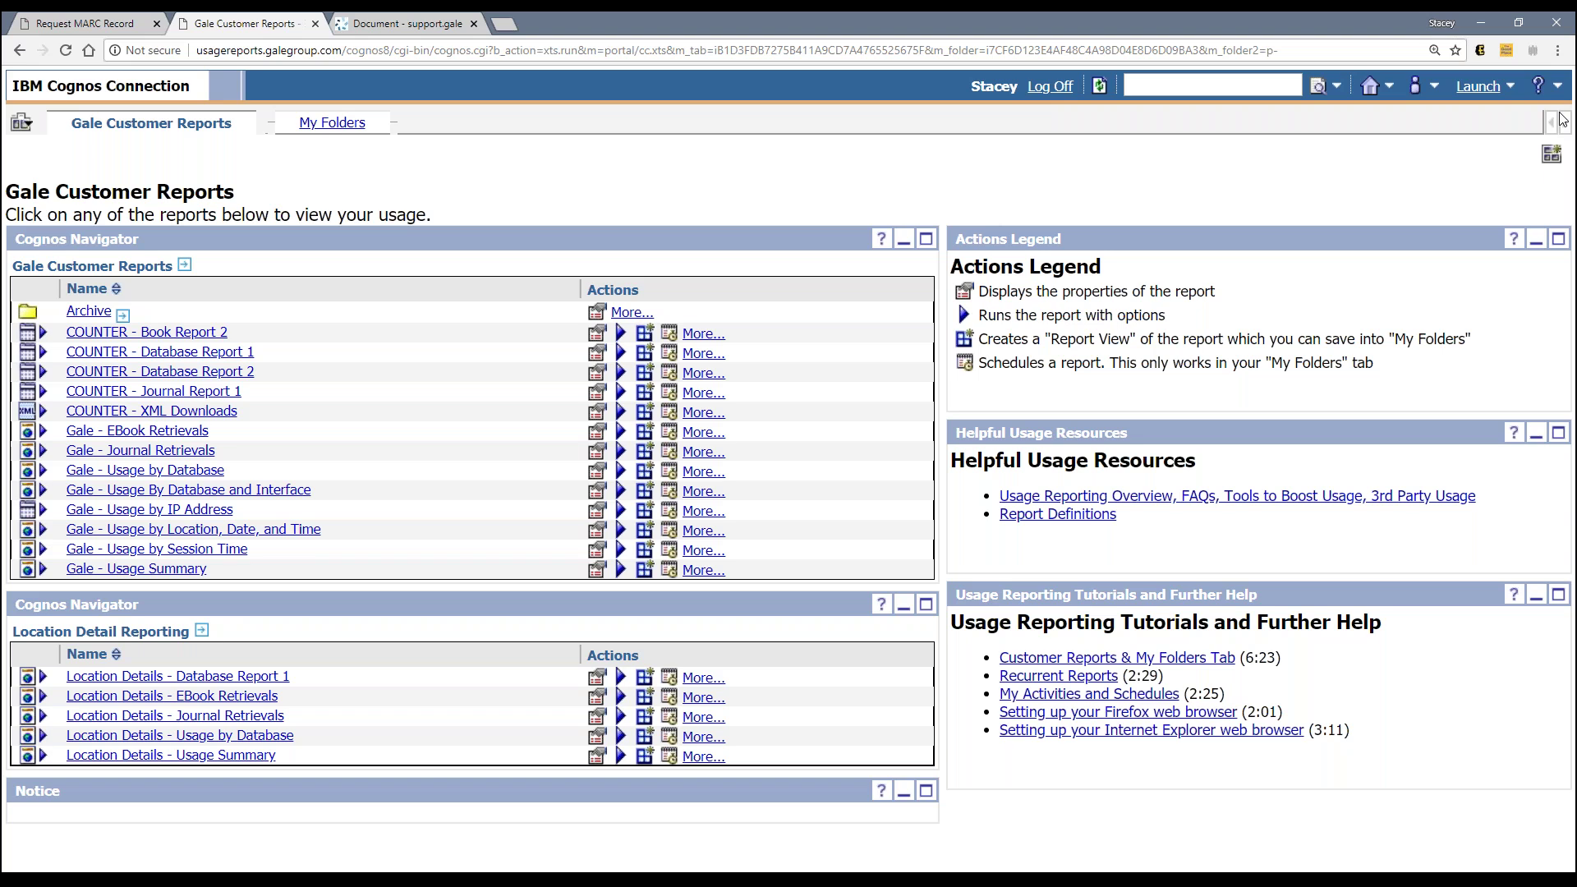
# Step: In PowerPoint, start the slide show from slide 11, Connect With Us
pyautogui.hotkey('alt', 'Tab')
pyautogui.scroll(-4, 164, 757)
pyautogui.click(165, 751)
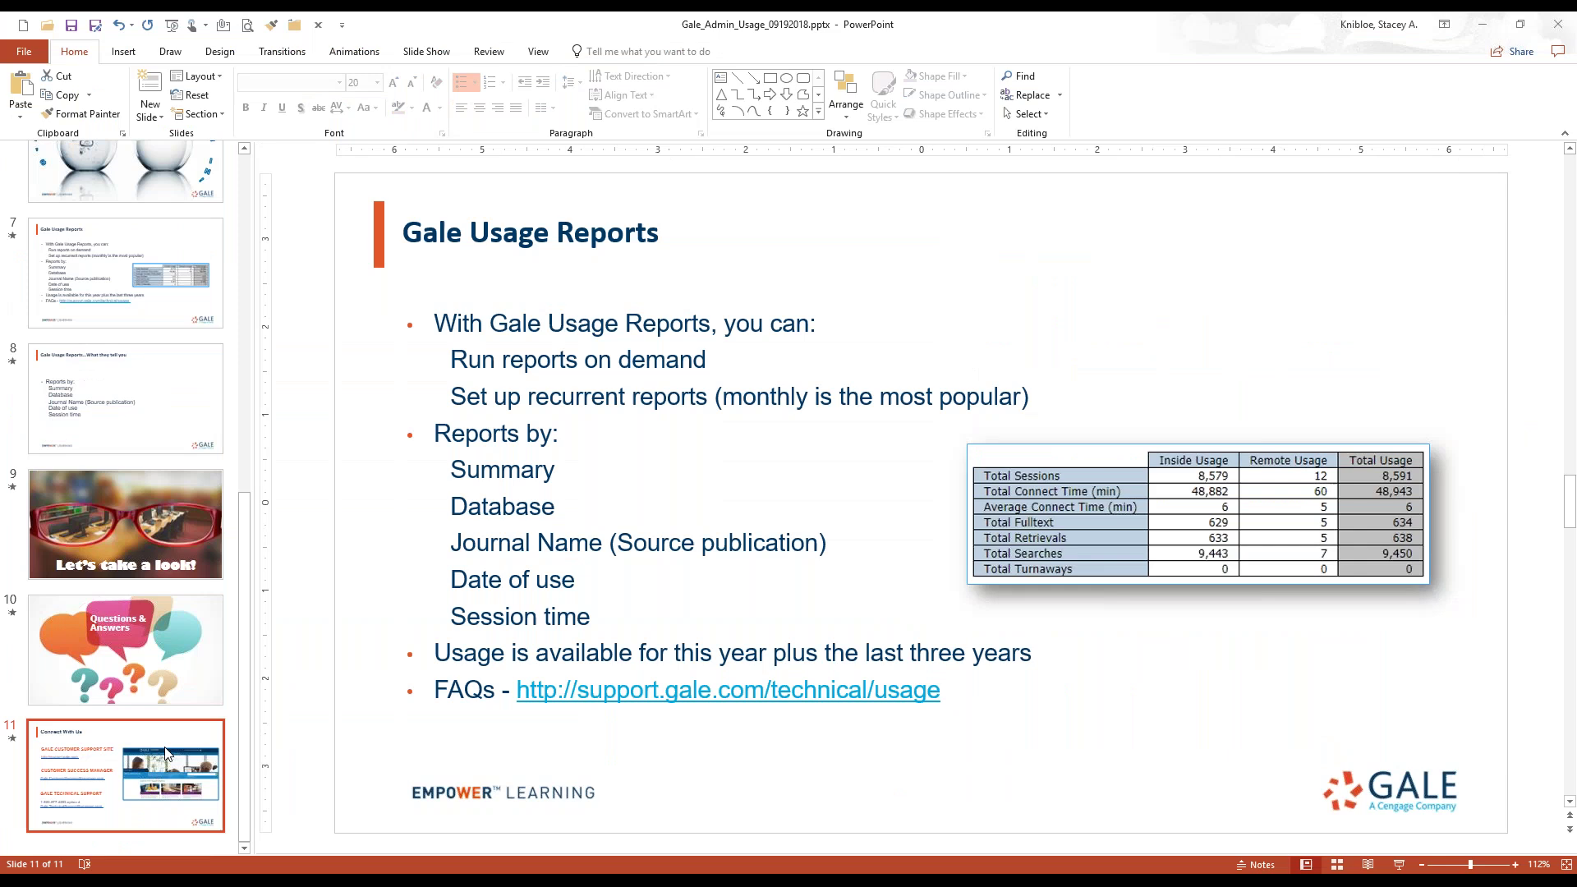
pyautogui.click(1398, 864)
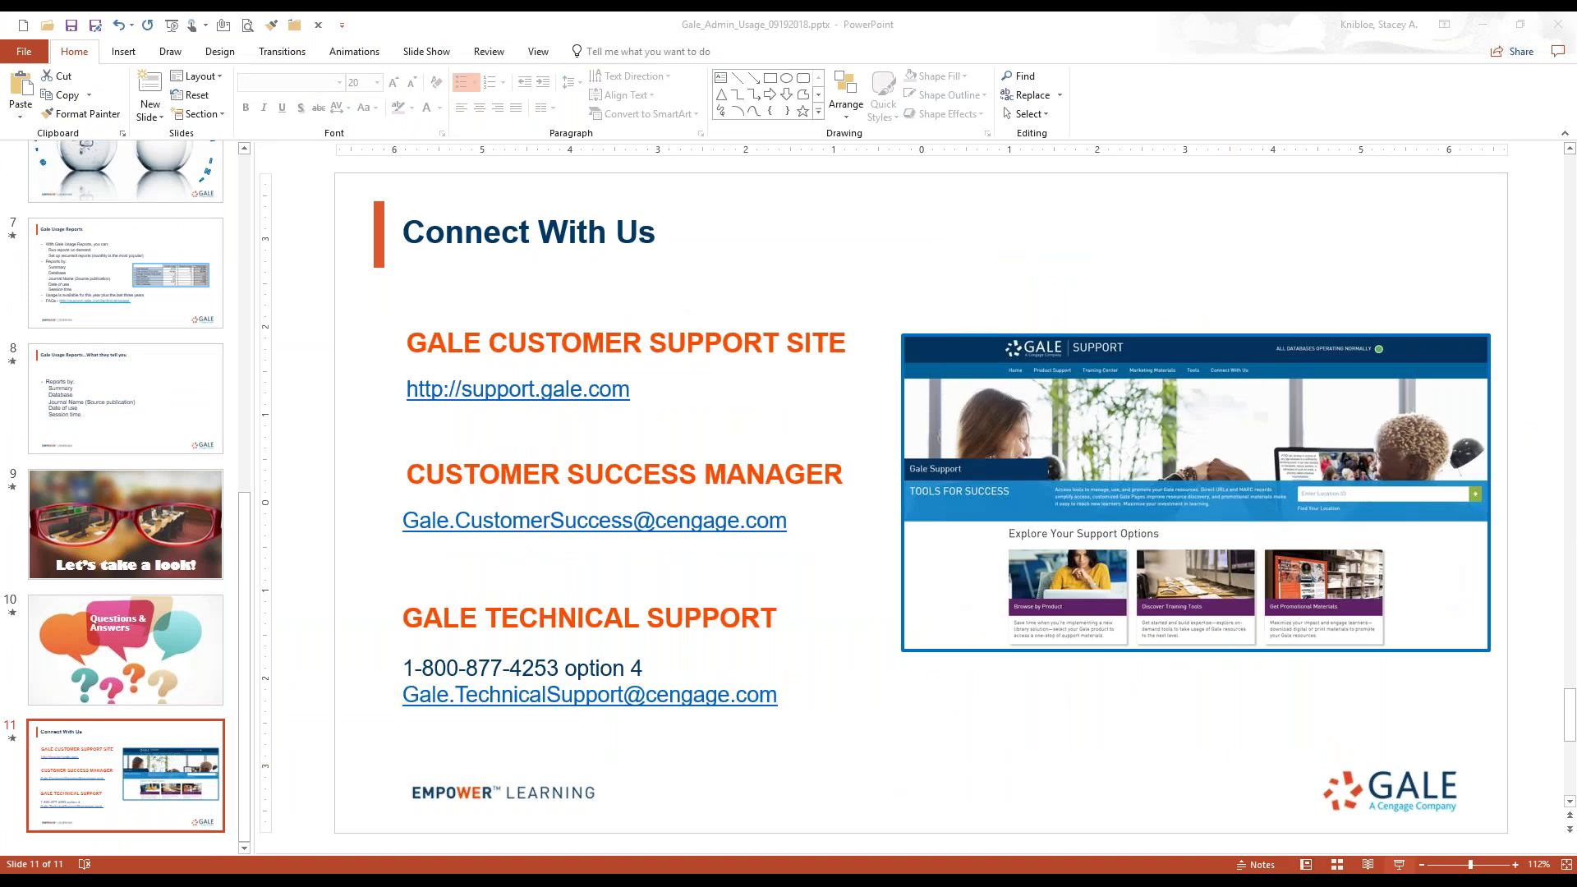